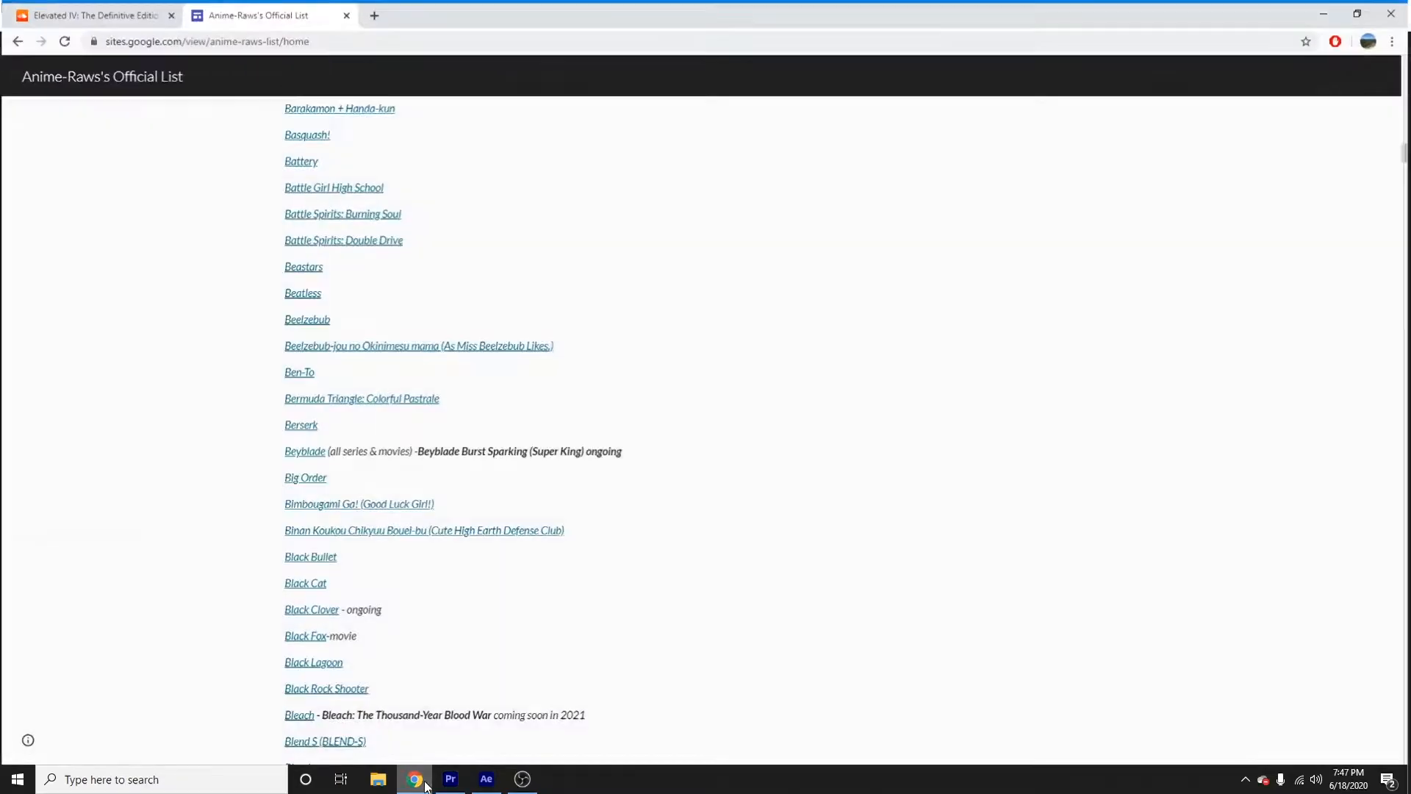
- Return to the "anime raw list" search results and open Anime-Raws's Official List to look over its rules and first titles
key(alt+Left)
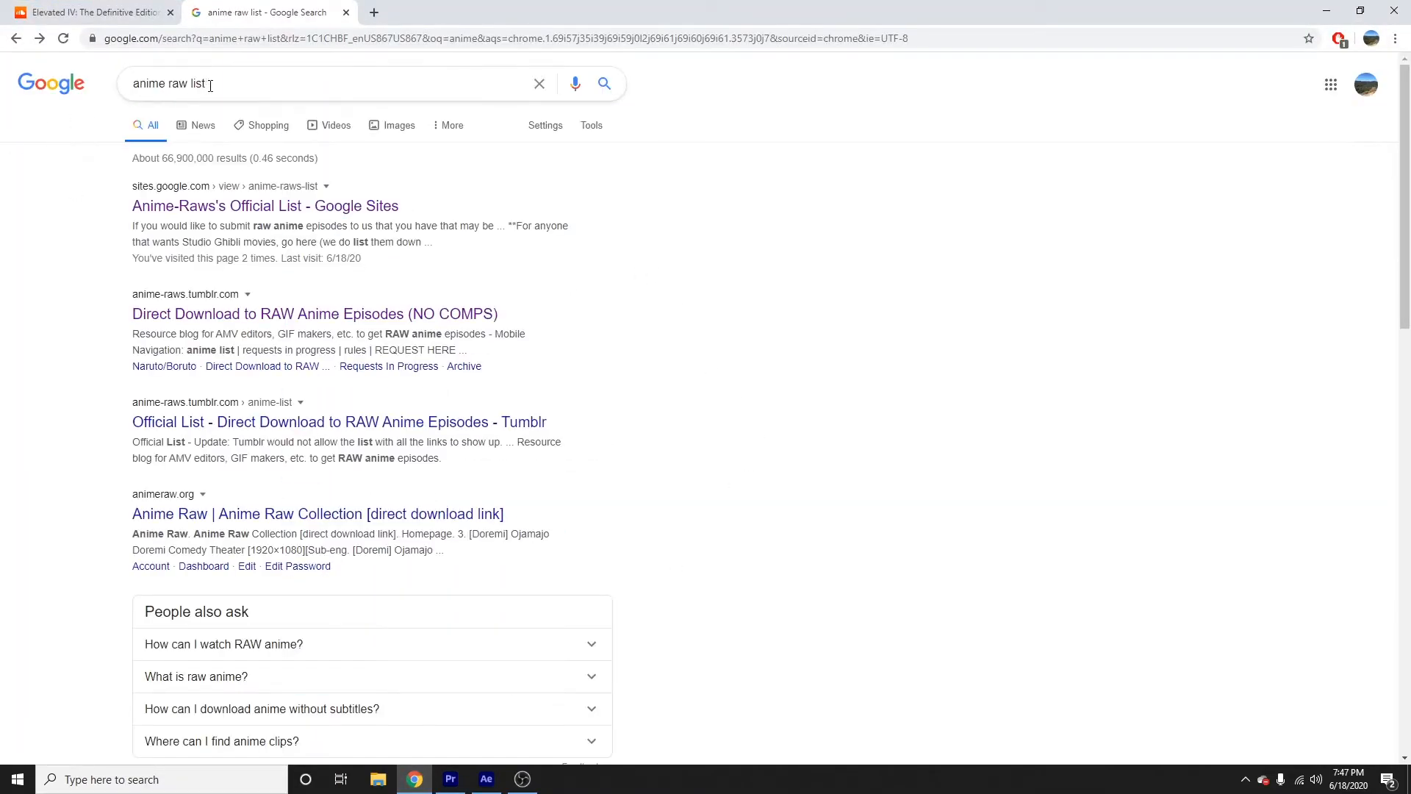
drag(207, 80, 116, 89)
click(223, 82)
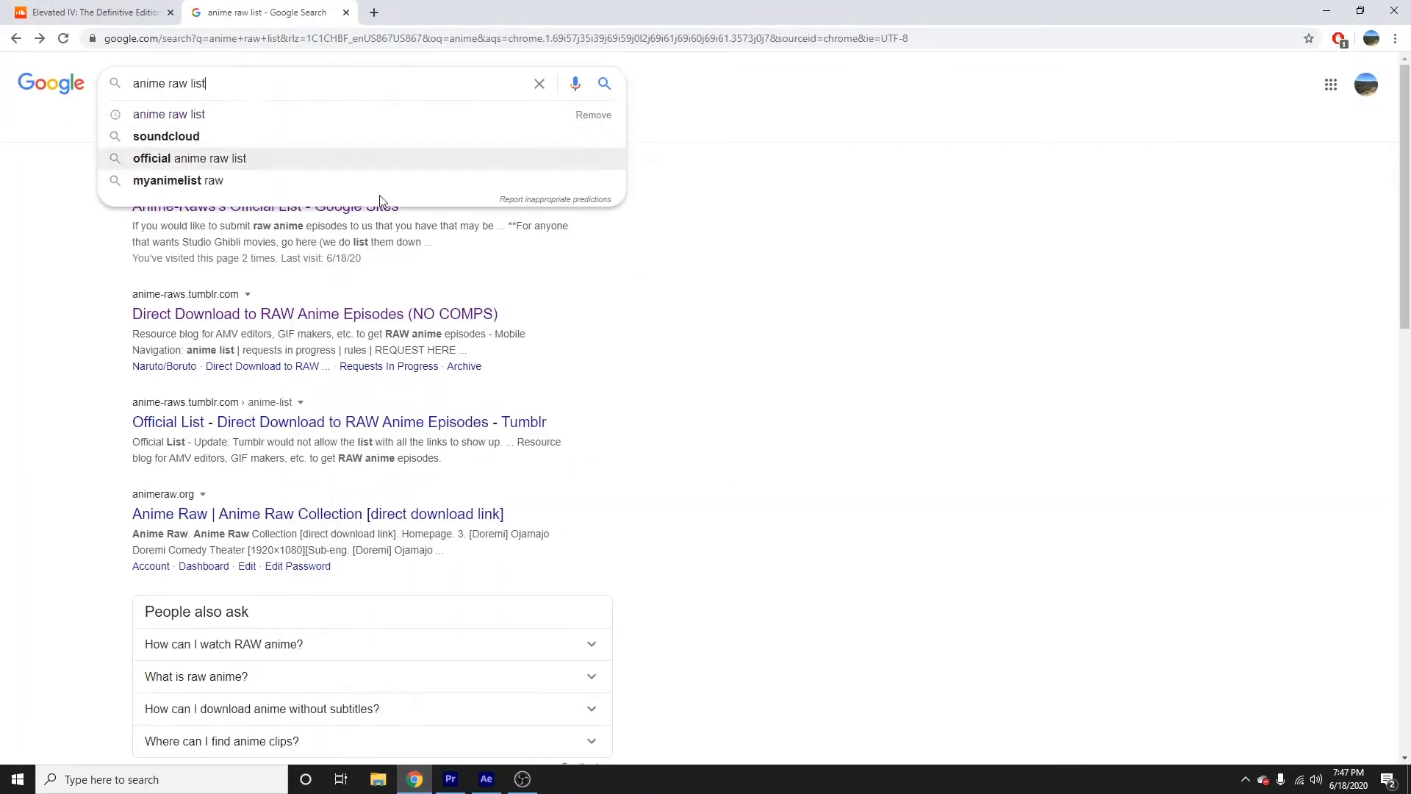
click(832, 319)
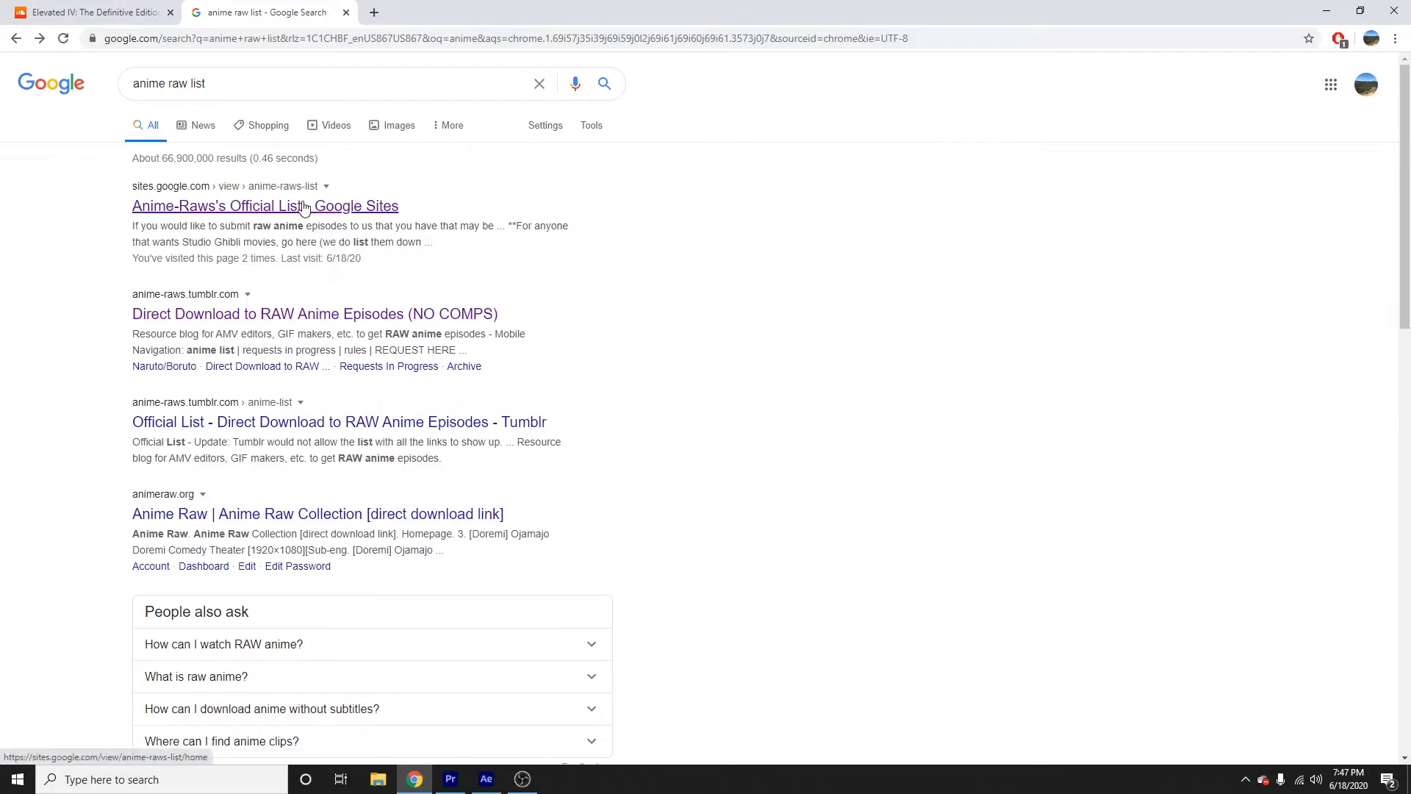
click(326, 206)
scroll(326, 202, down, 2)
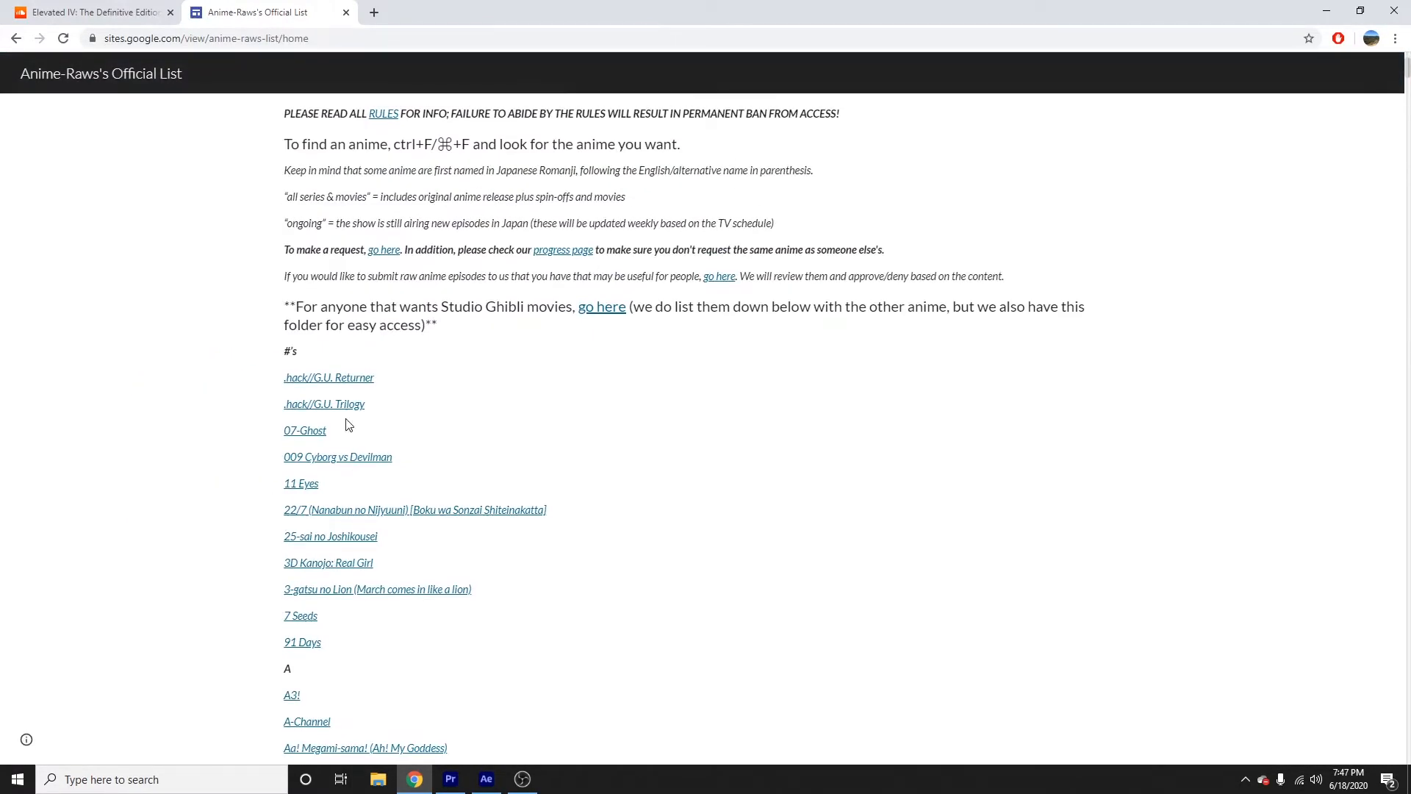
scroll(397, 469, up, 2)
- Switch to Premiere Pro and import the desktop video shippuden episode 85 into the empty timeline as a new sequence
click(451, 779)
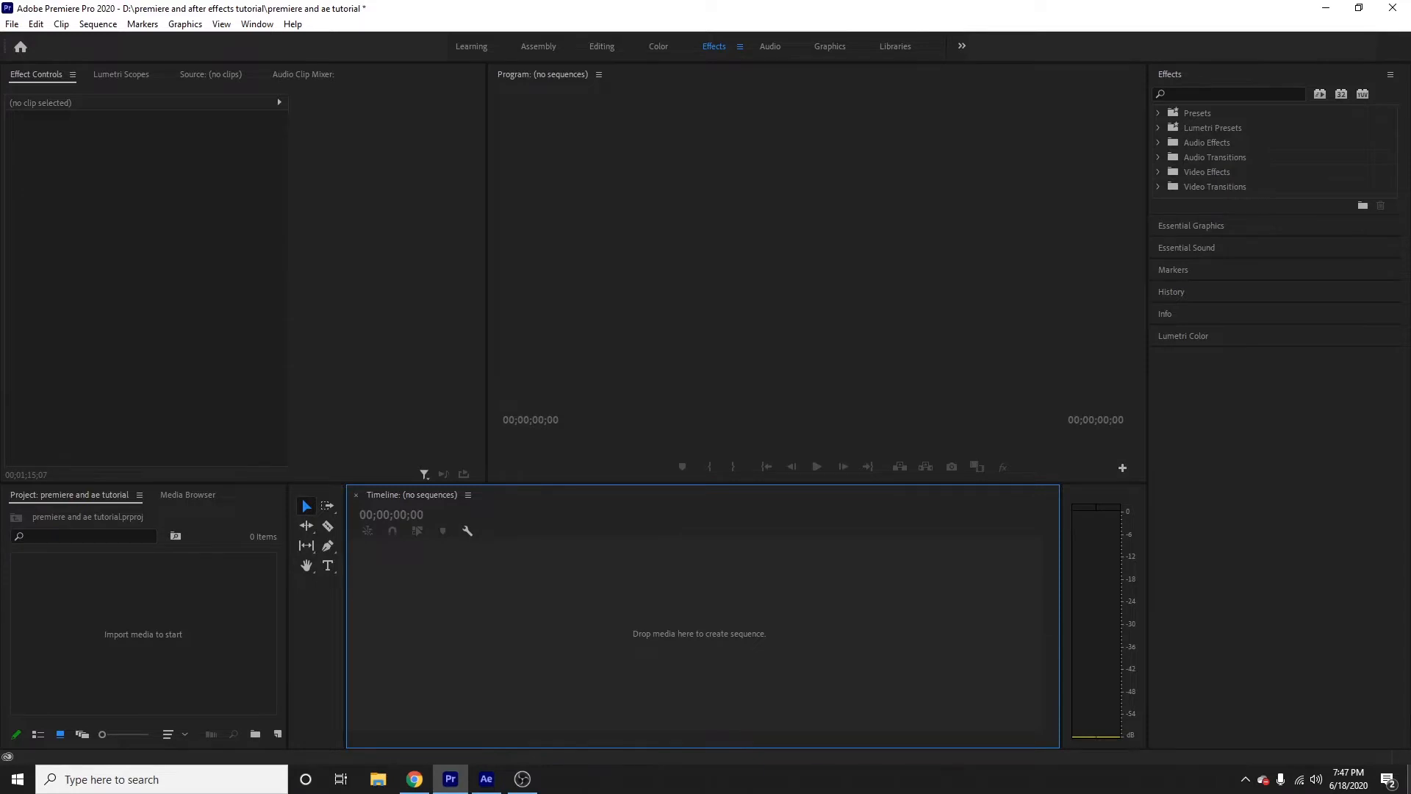
click(1410, 781)
drag(542, 338, 448, 591)
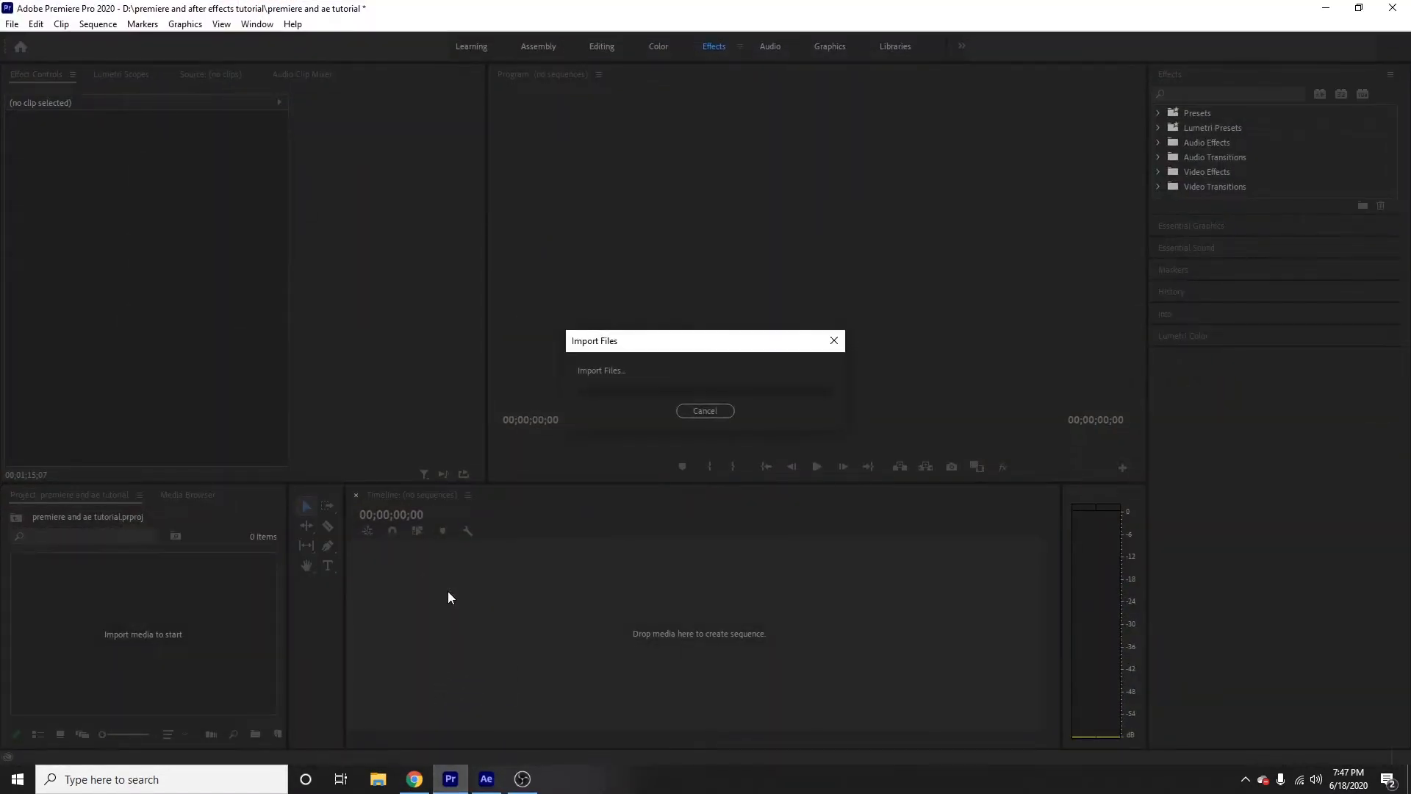
- Unlink the shippuden episode 85 clip's audio from its video and delete the audio from track A1
click(708, 619)
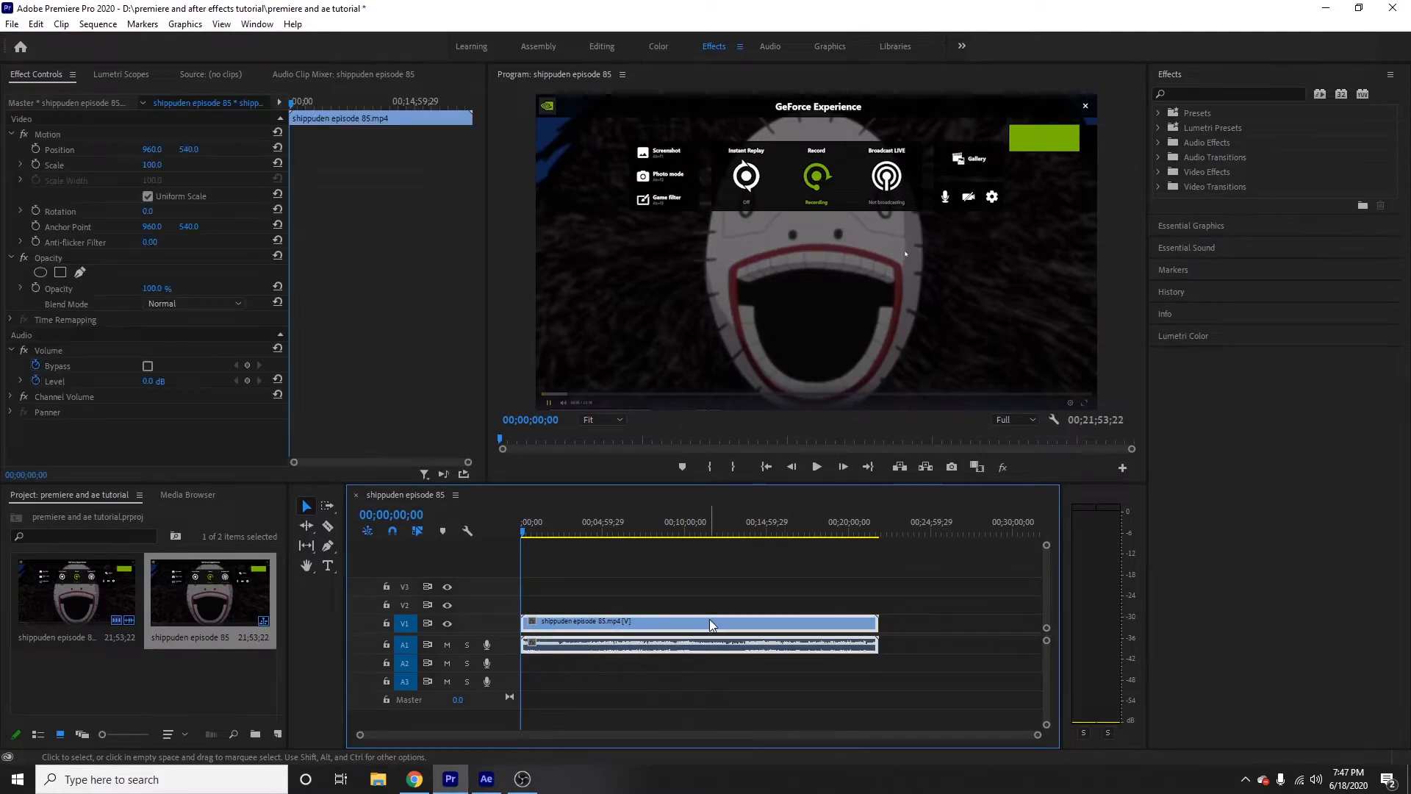
right_click(710, 617)
click(527, 306)
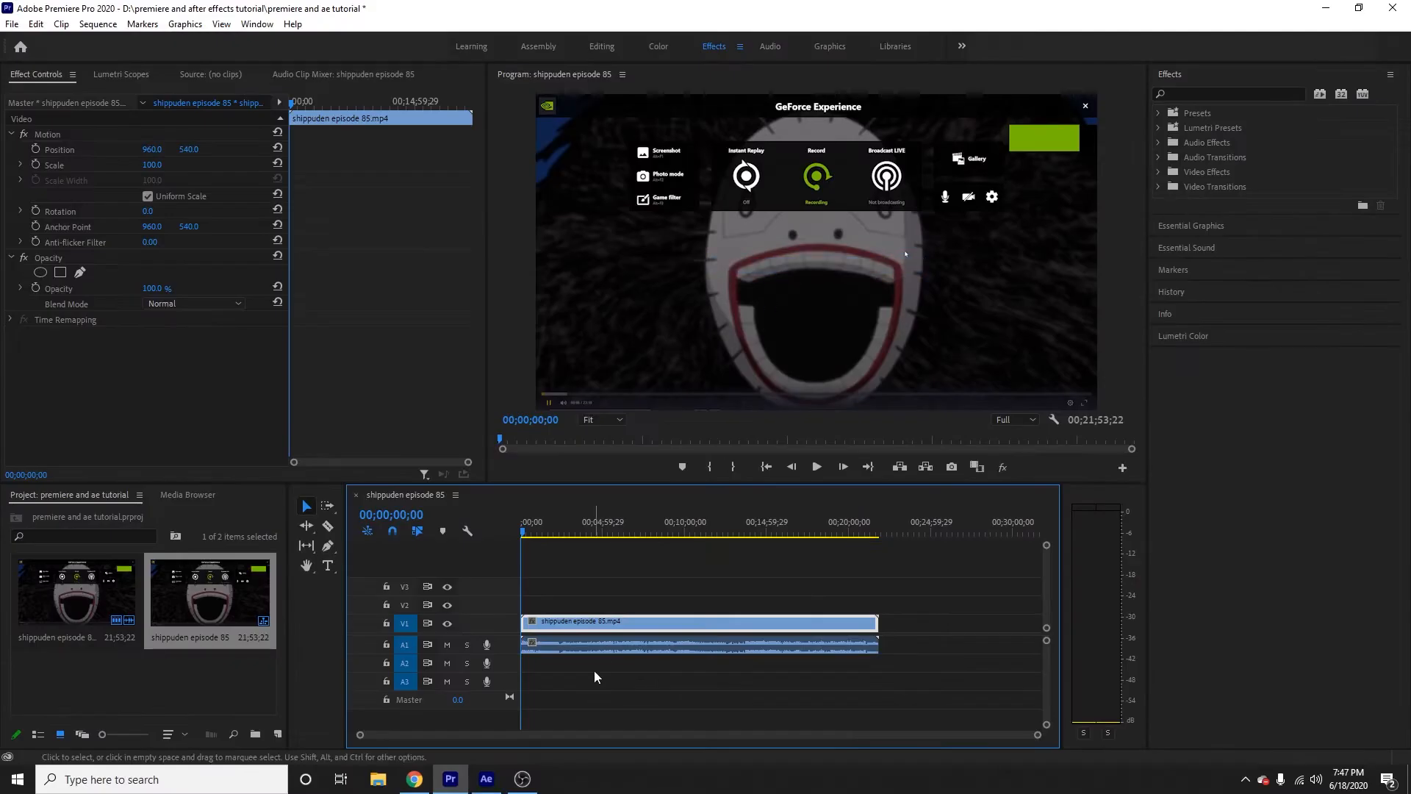
click(602, 646)
click(611, 625)
click(615, 645)
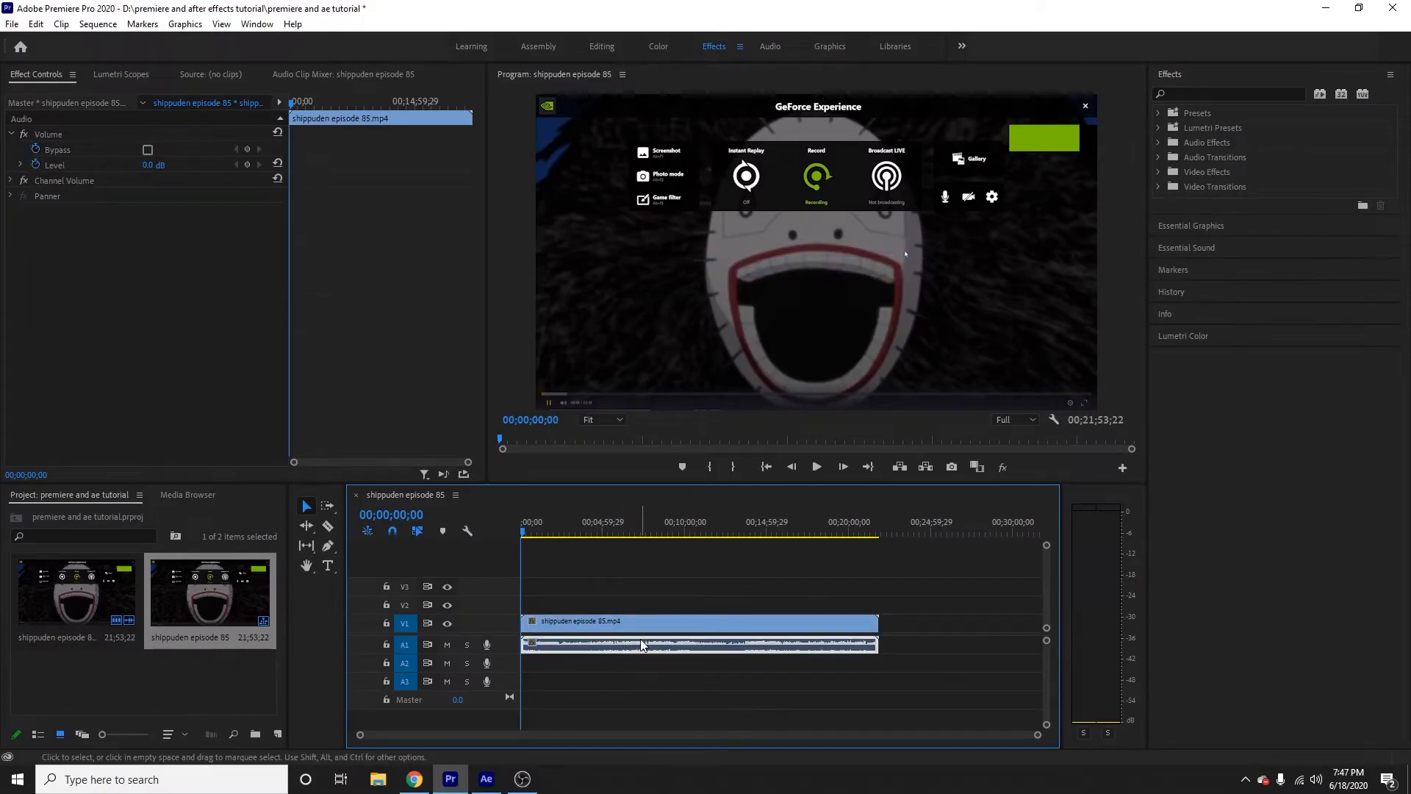
key(Delete)
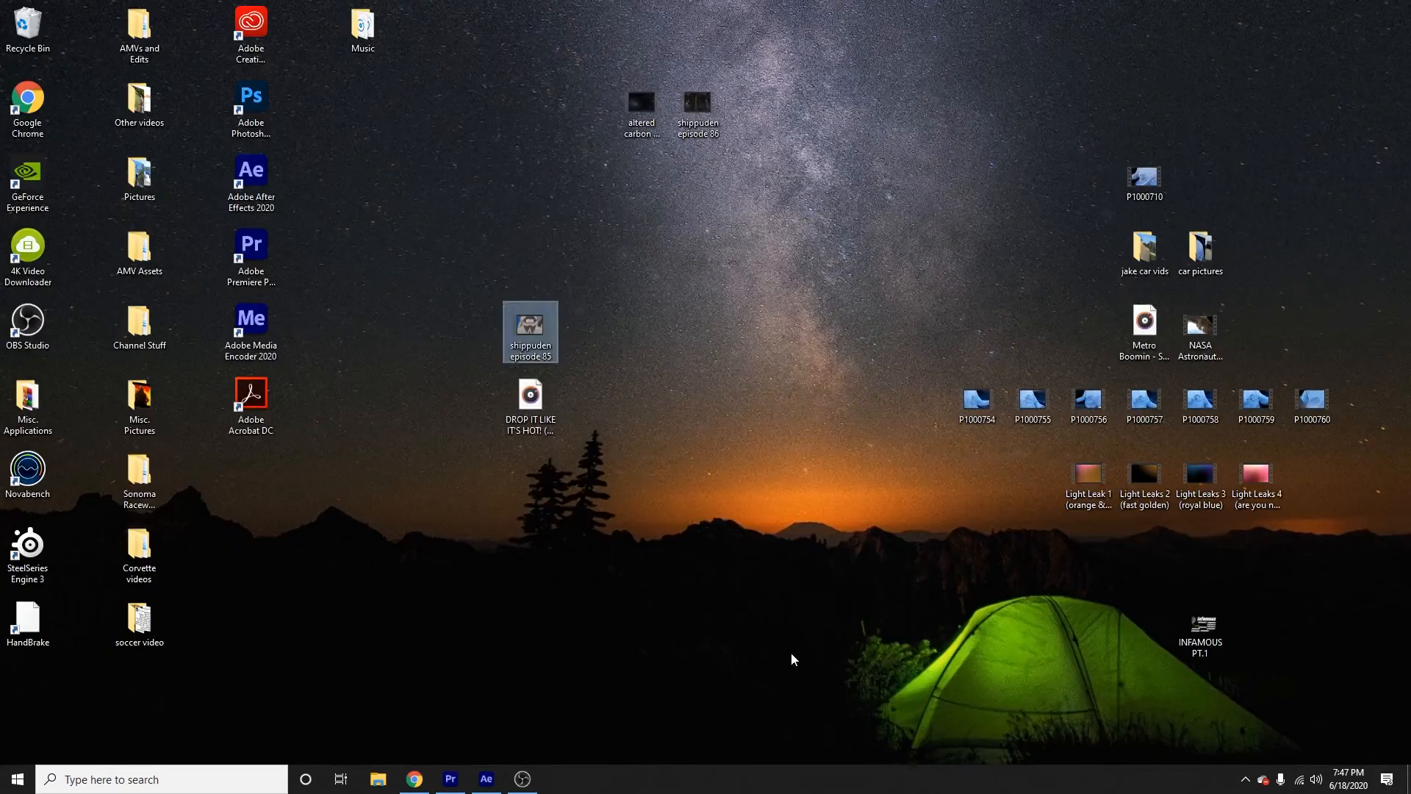
- Import the desktop song DROP IT LIKE IT'S HOT! onto A1 at the sequence start and move the V1 clip past the song's end
drag(523, 403, 523, 646)
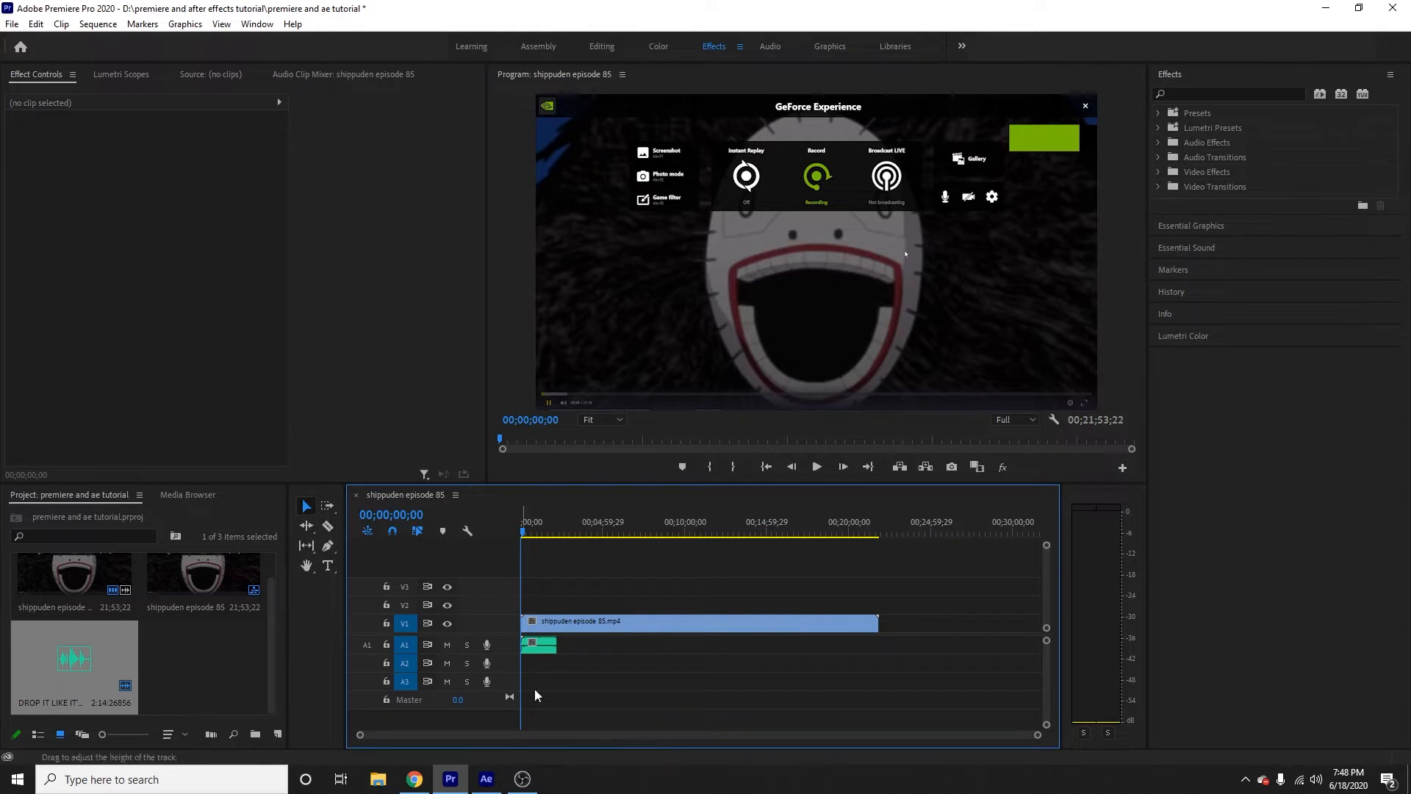
drag(1023, 739, 763, 736)
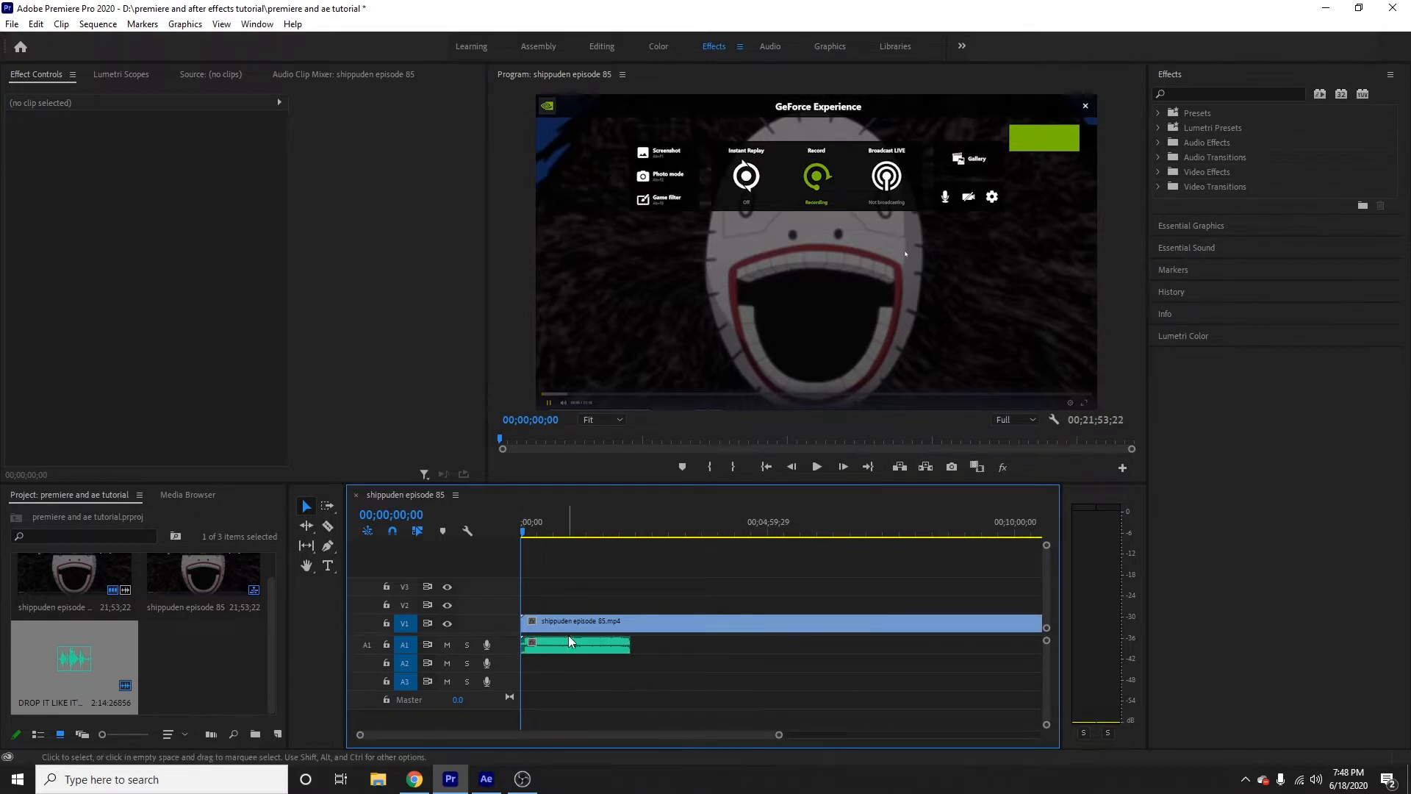
drag(541, 630, 677, 628)
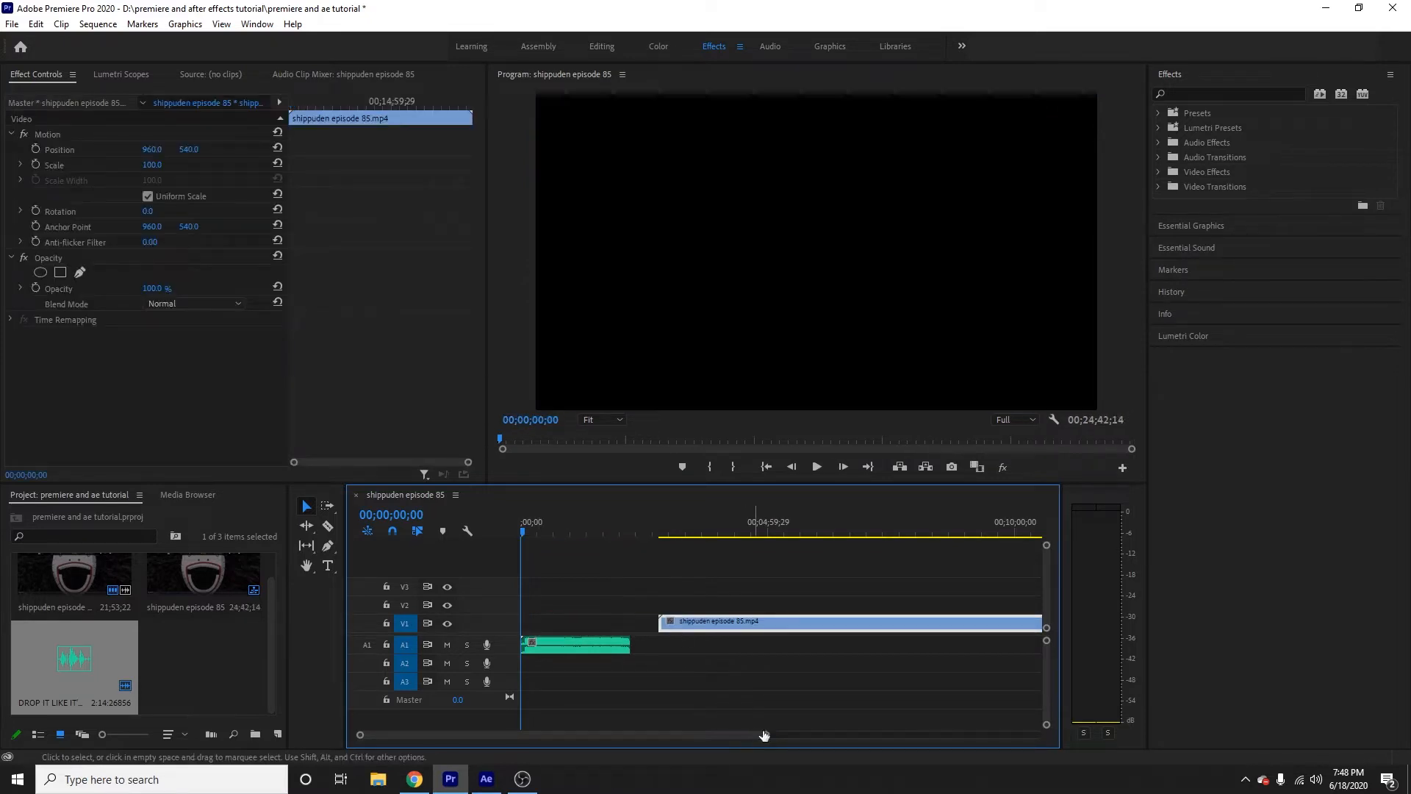
- Increase the height of track A1 to show the song's waveform in detail
drag(765, 737, 691, 737)
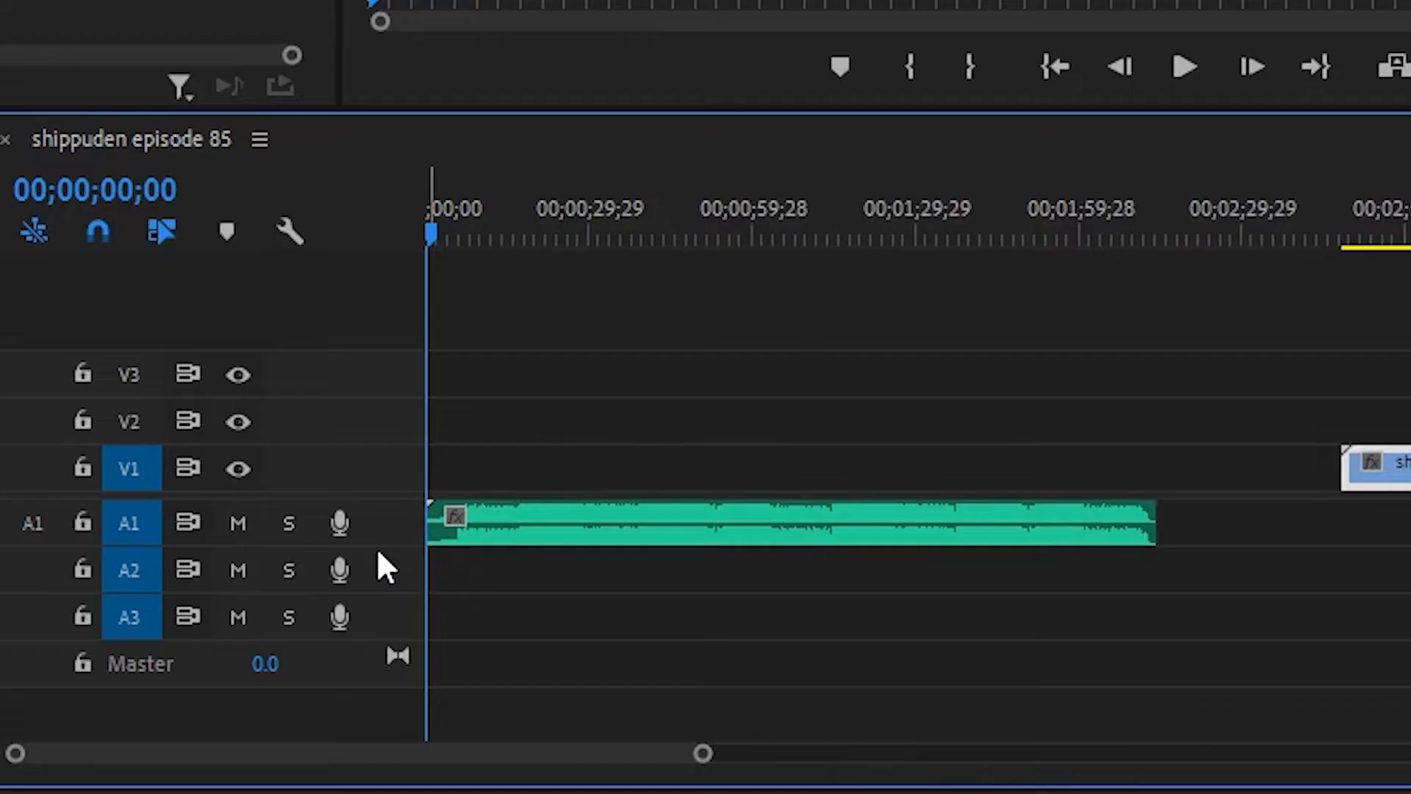
drag(378, 546, 394, 721)
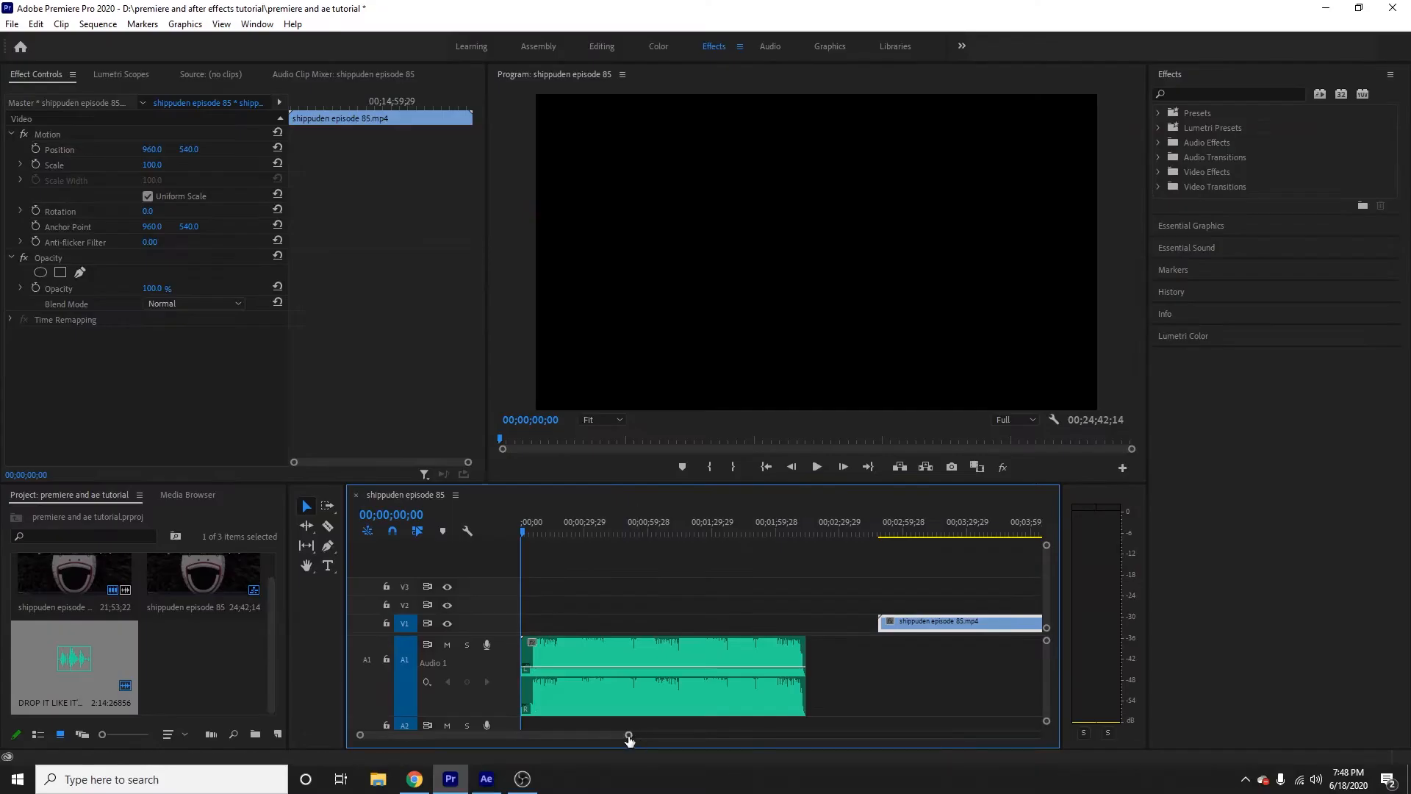
drag(598, 738, 533, 737)
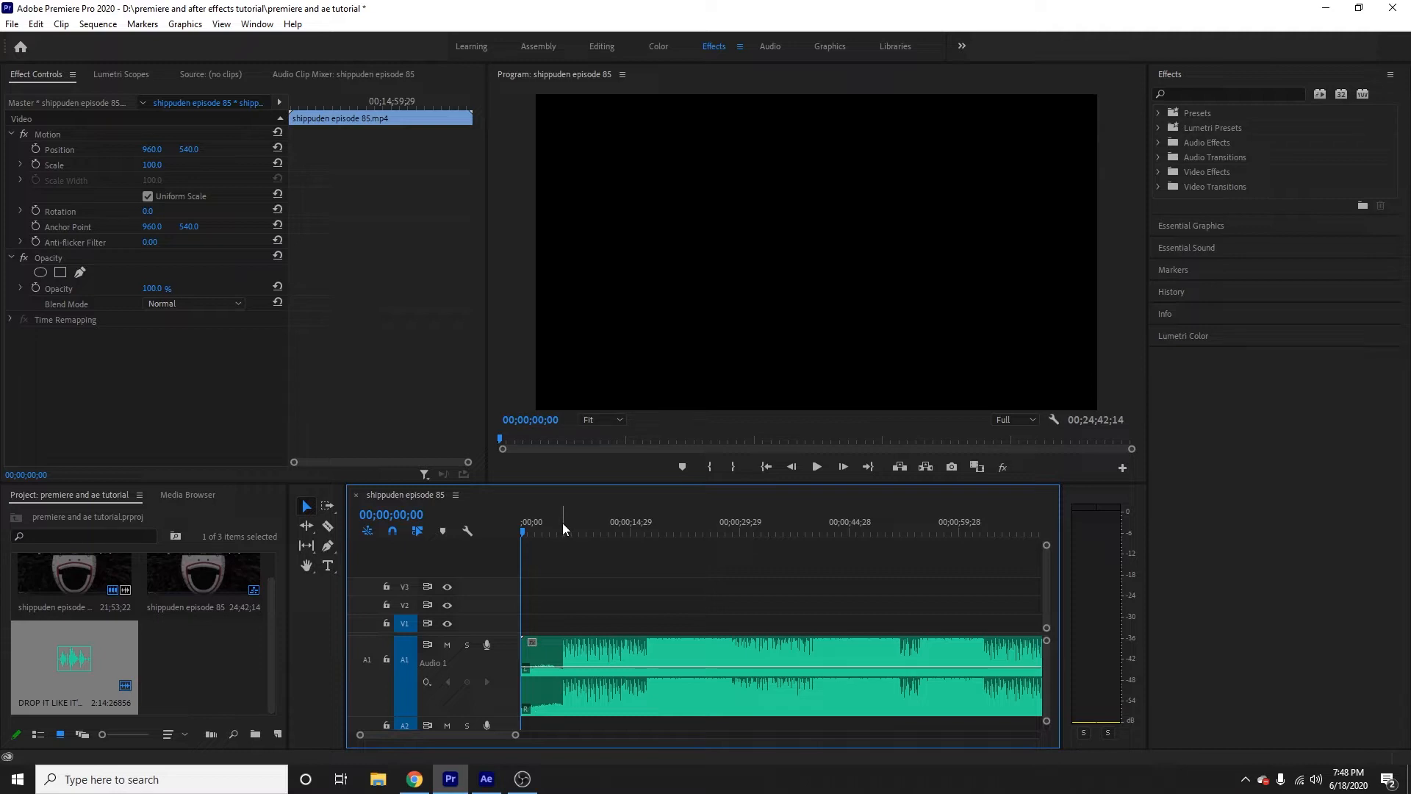
- Locate the song's beat drop by ear and waveform, and add a marker to the song clip at 00;00;17;10
click(635, 522)
drag(517, 734, 454, 734)
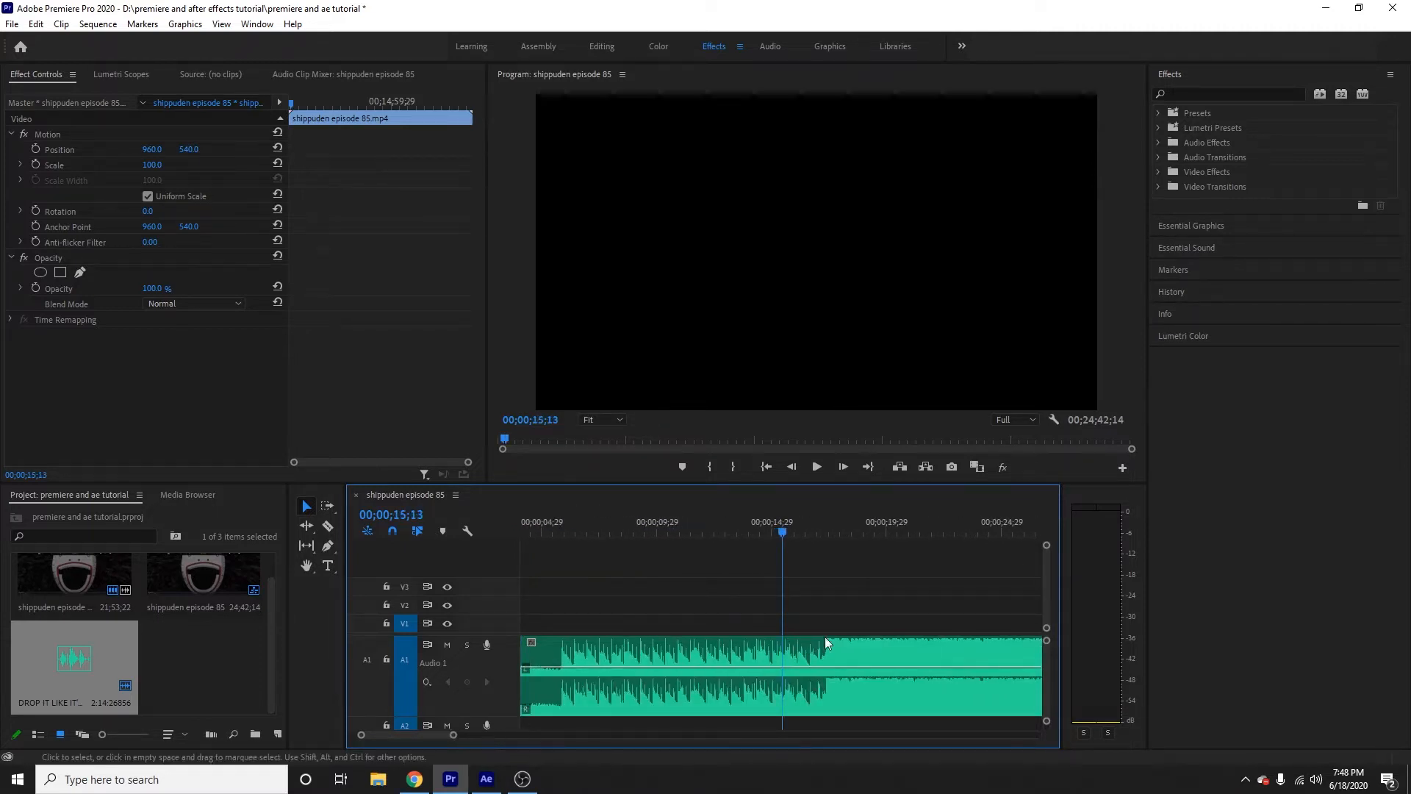
click(816, 525)
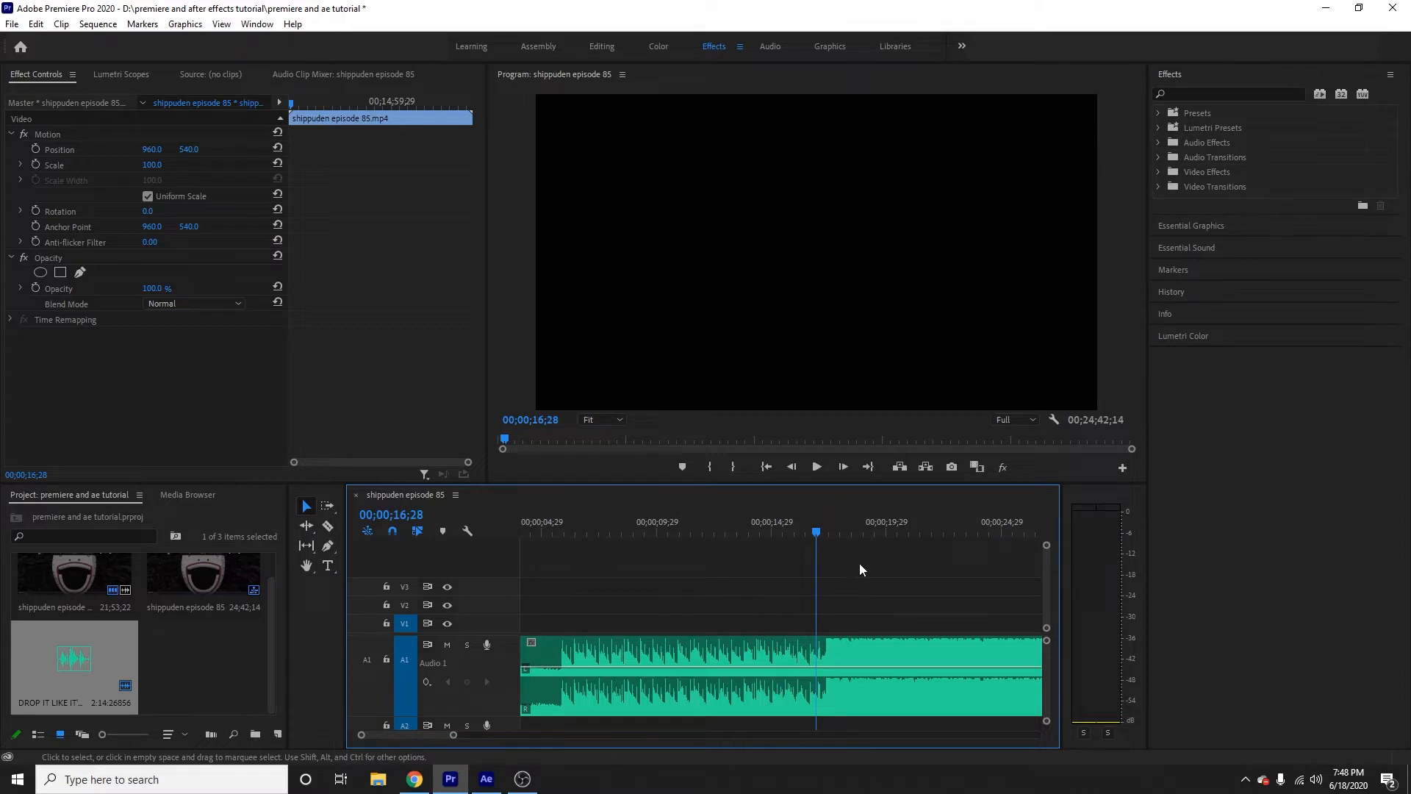
scroll(872, 579, down, 4)
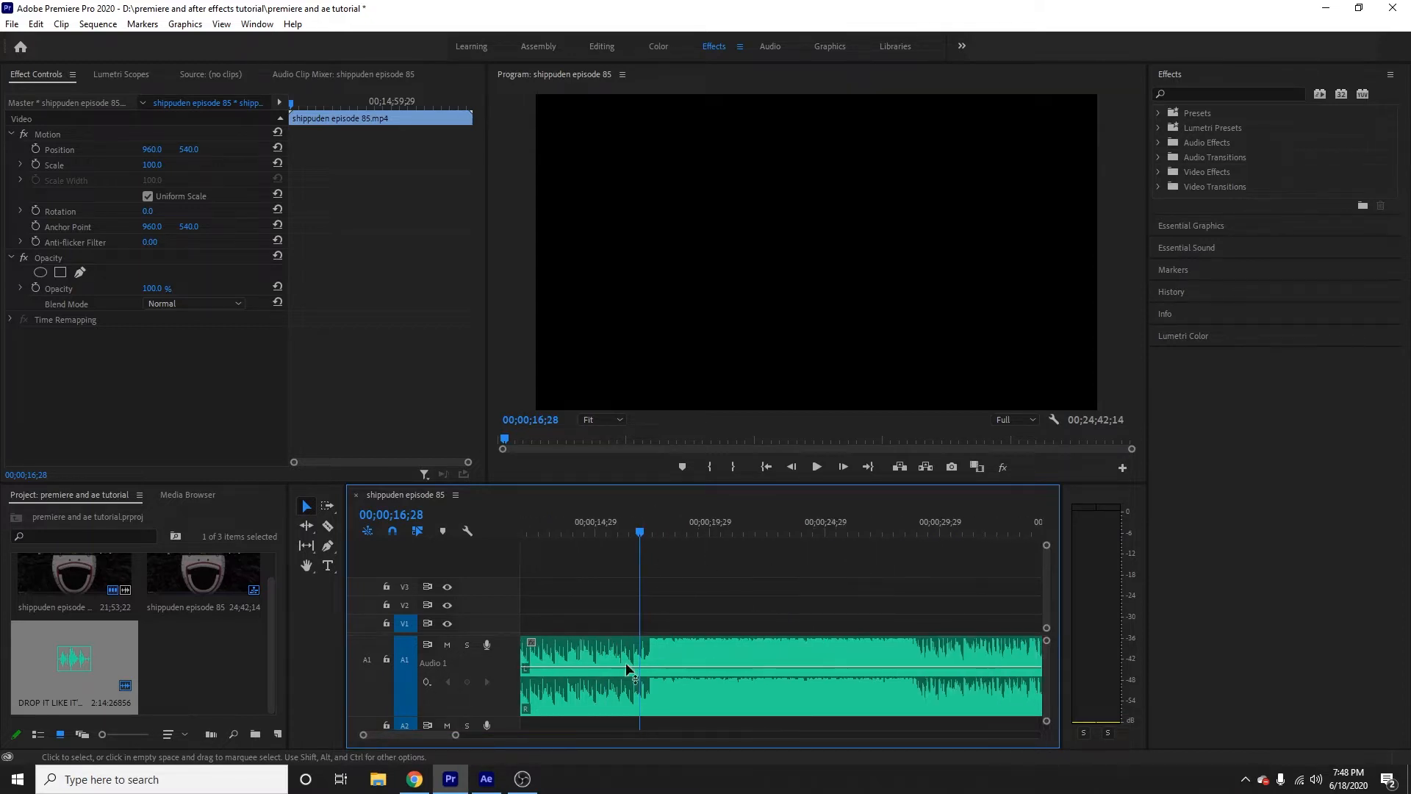
key(space)
click(638, 524)
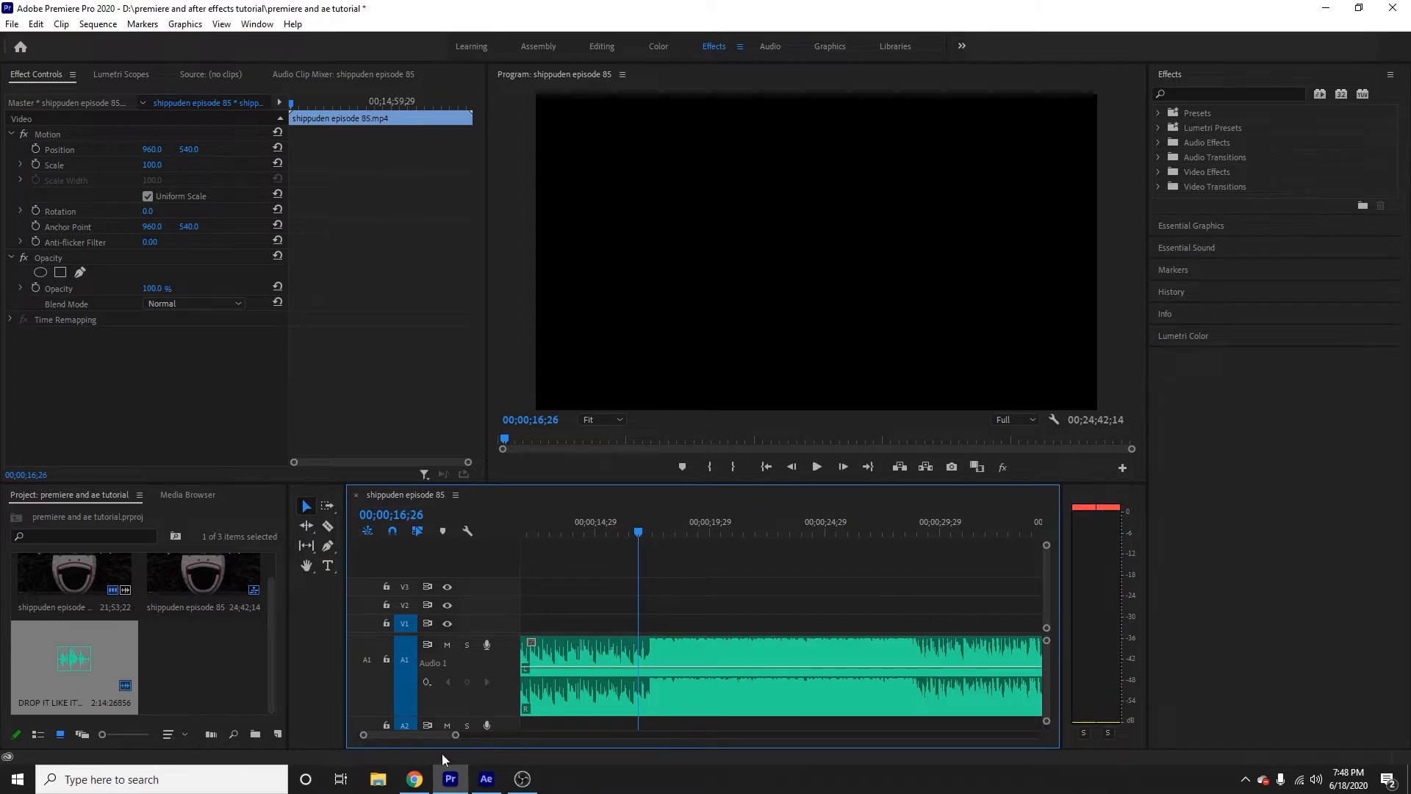
drag(455, 735, 438, 735)
key(space)
scroll(896, 552, down, 3)
key(space)
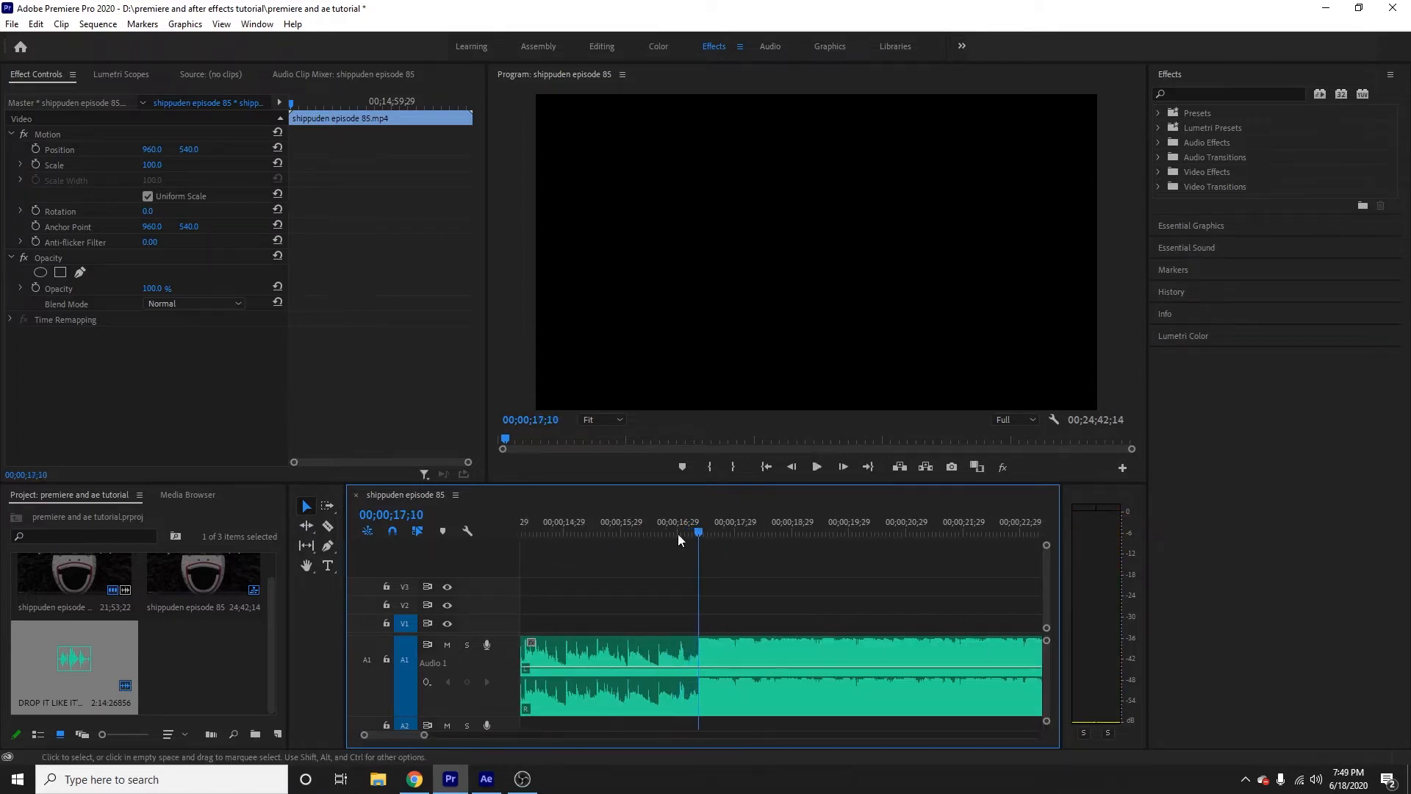
click(697, 528)
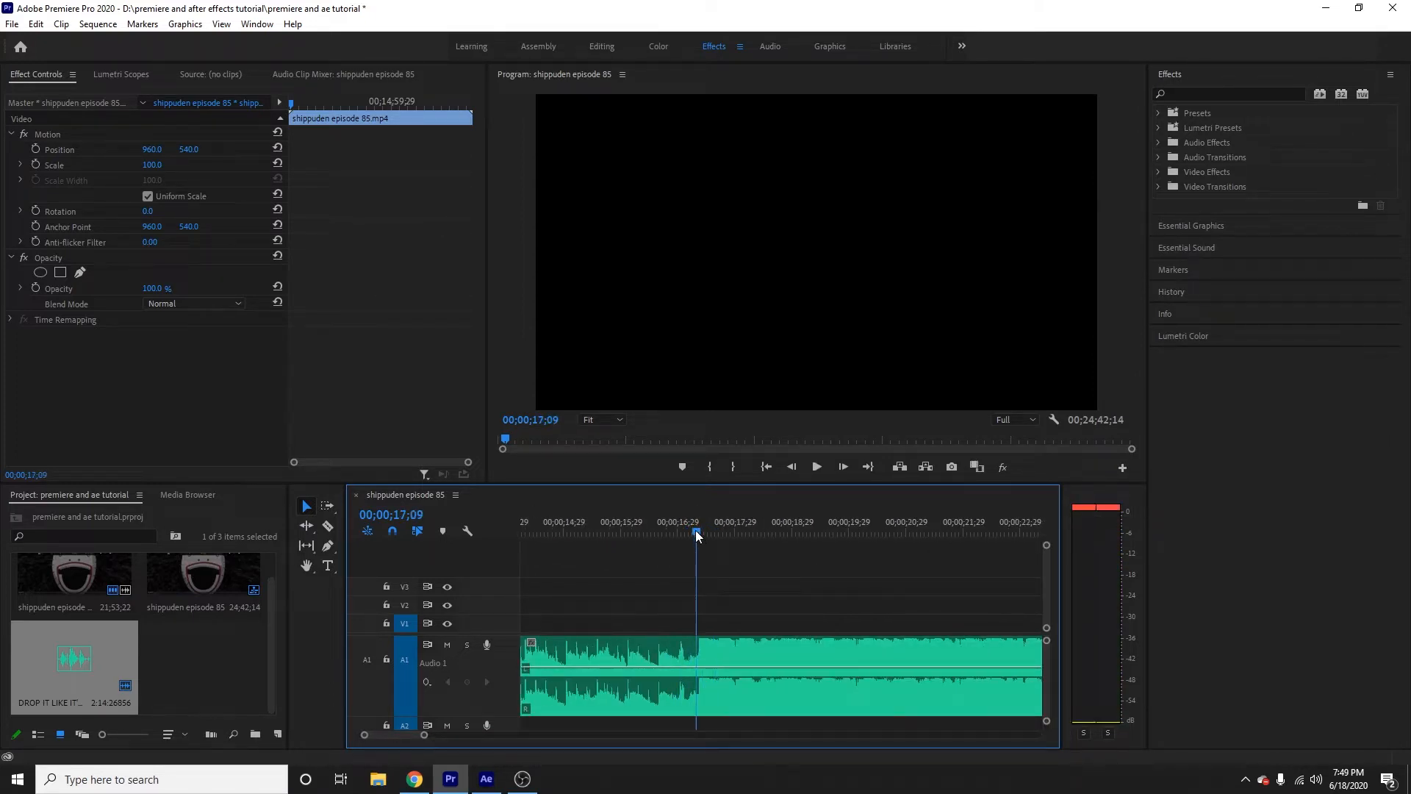
click(697, 531)
click(731, 650)
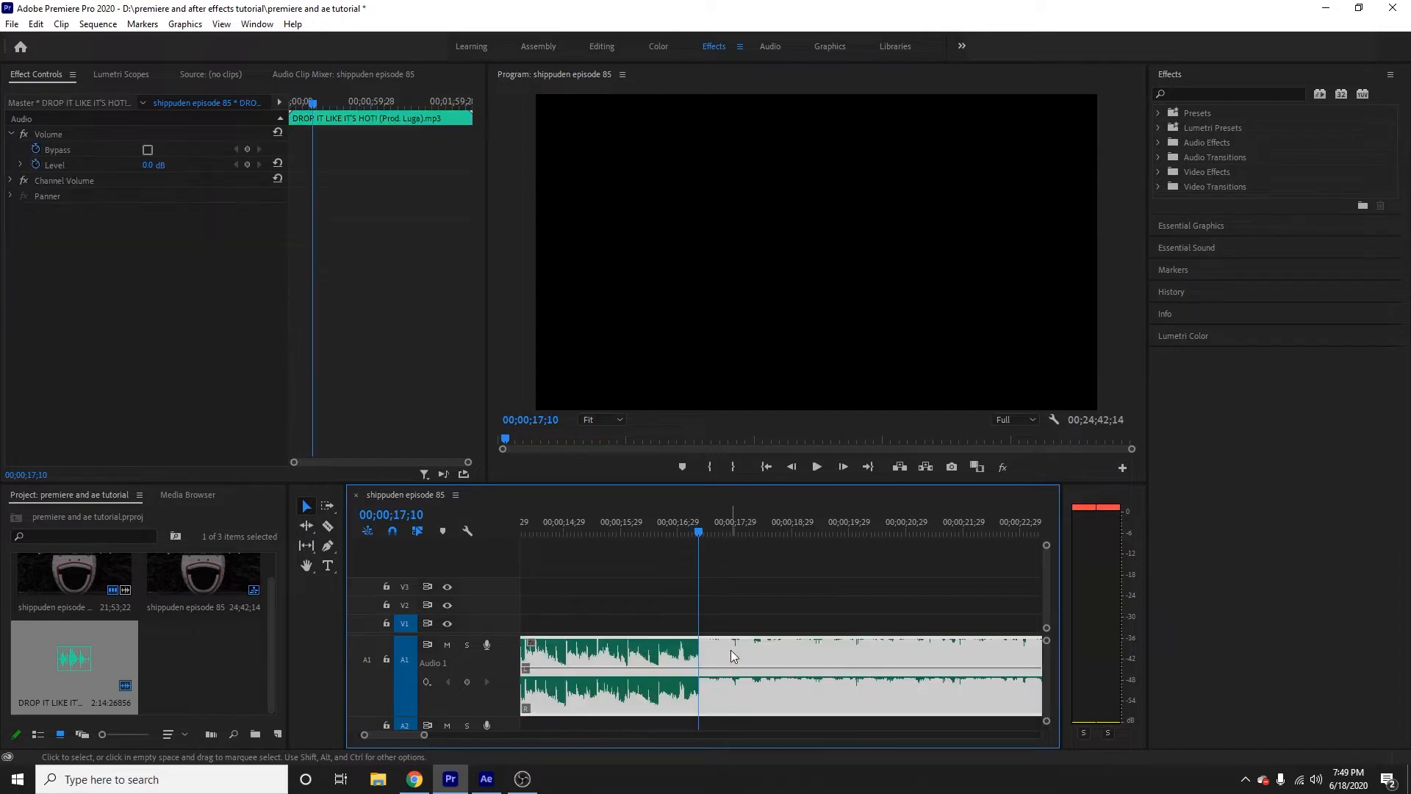
key(m)
- Play on from the beat drop and add a second beat marker to the song clip at 00;00;18;13
scroll(804, 563, down, 2)
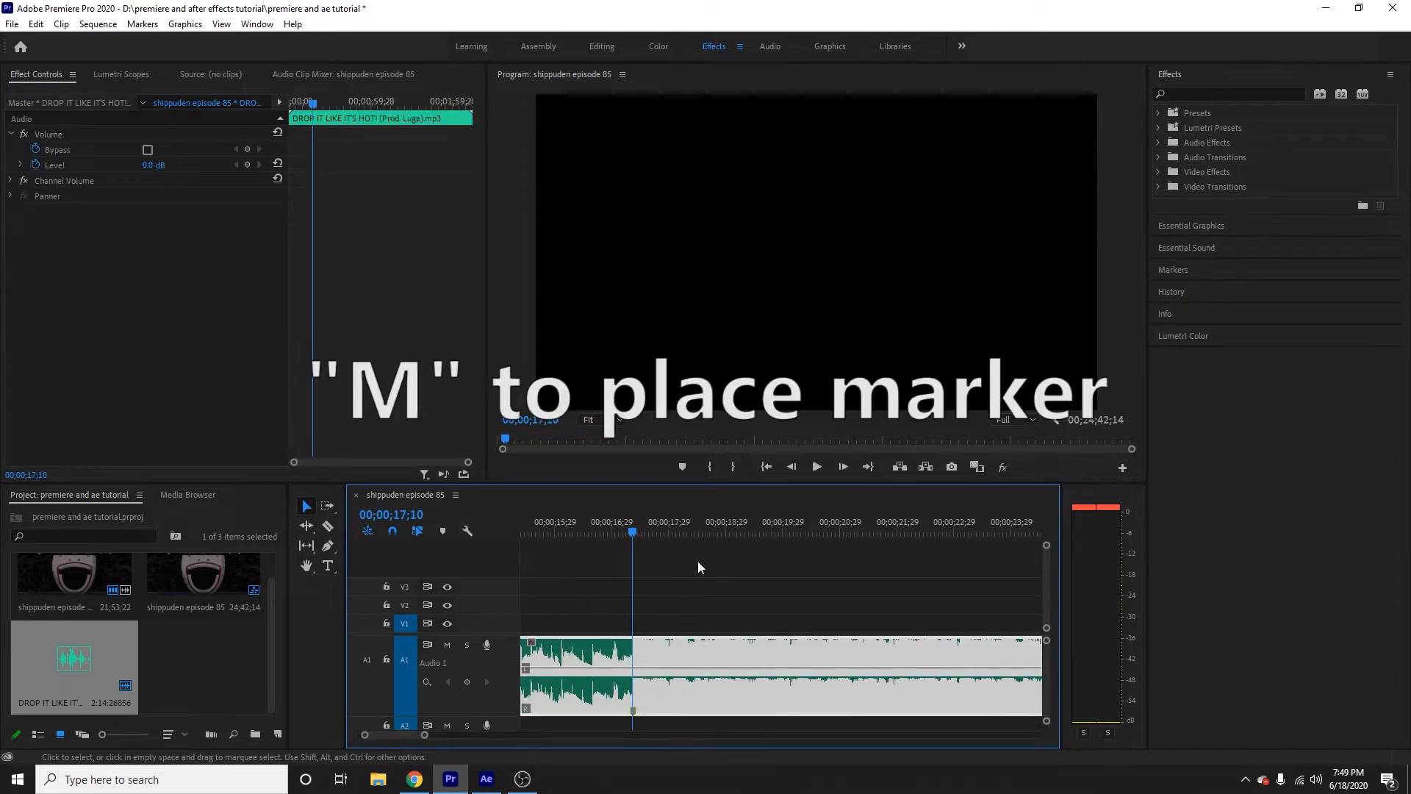
key(space)
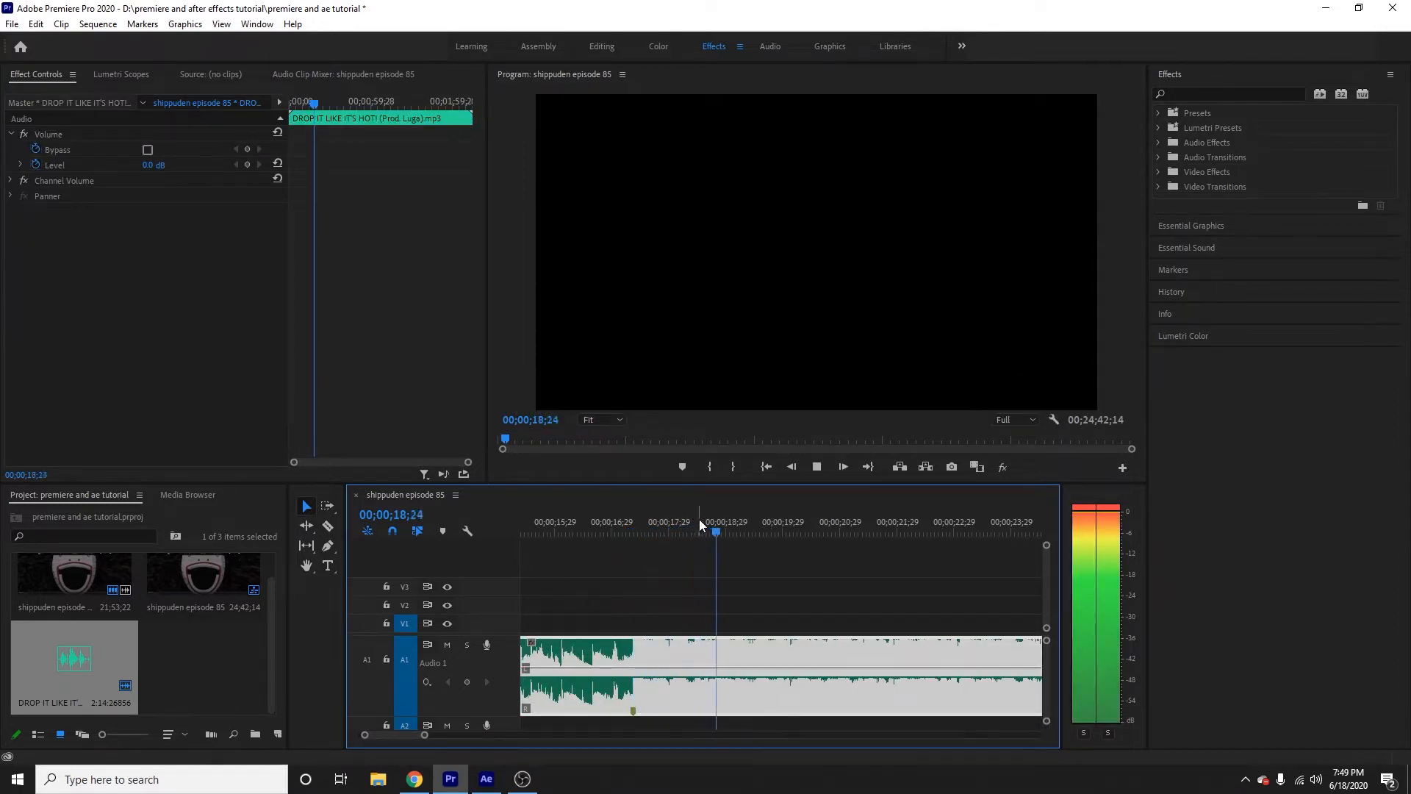
click(698, 522)
key(space)
click(695, 527)
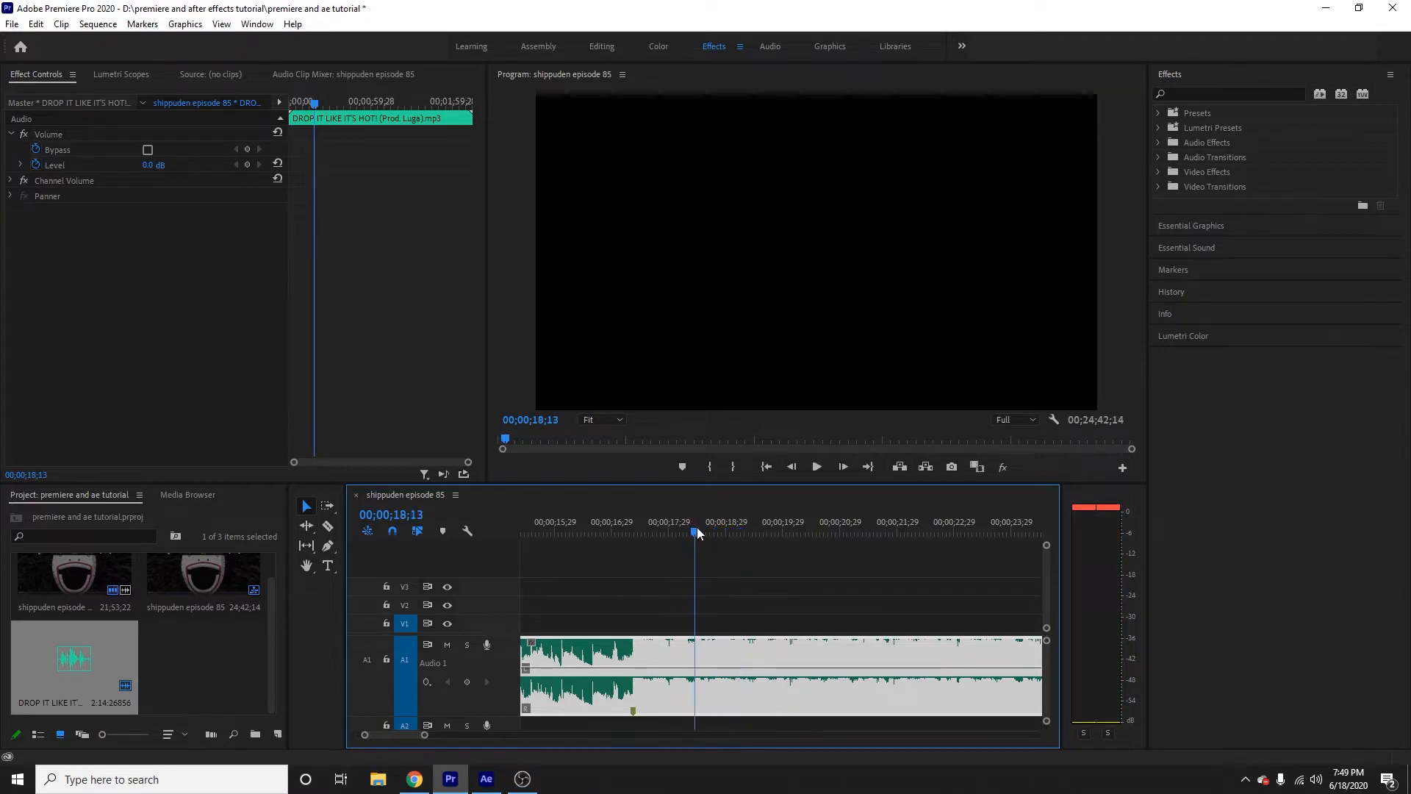
key(m)
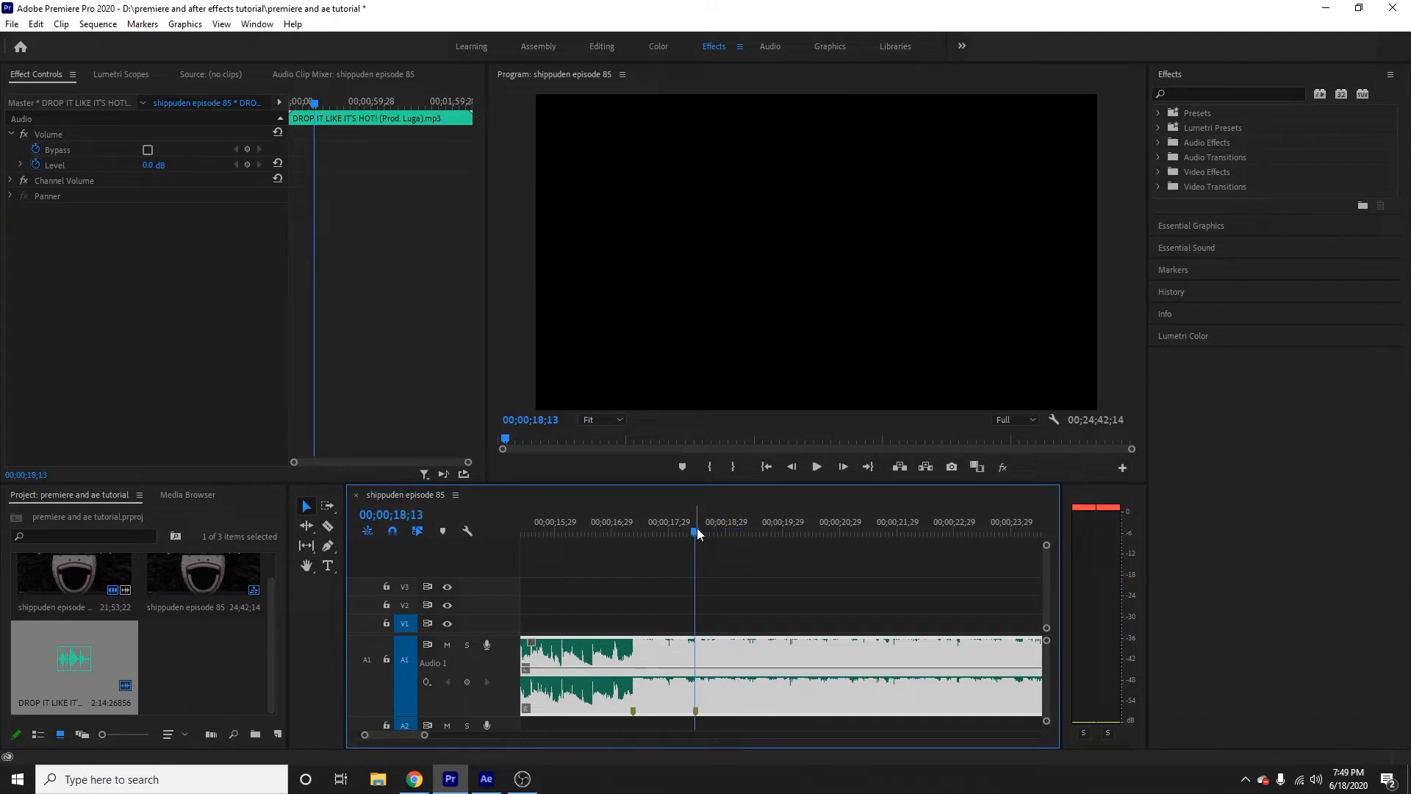
- Add two more beat markers to the song clip at about 00;00;18;29 and 00;00;19;04
key(space)
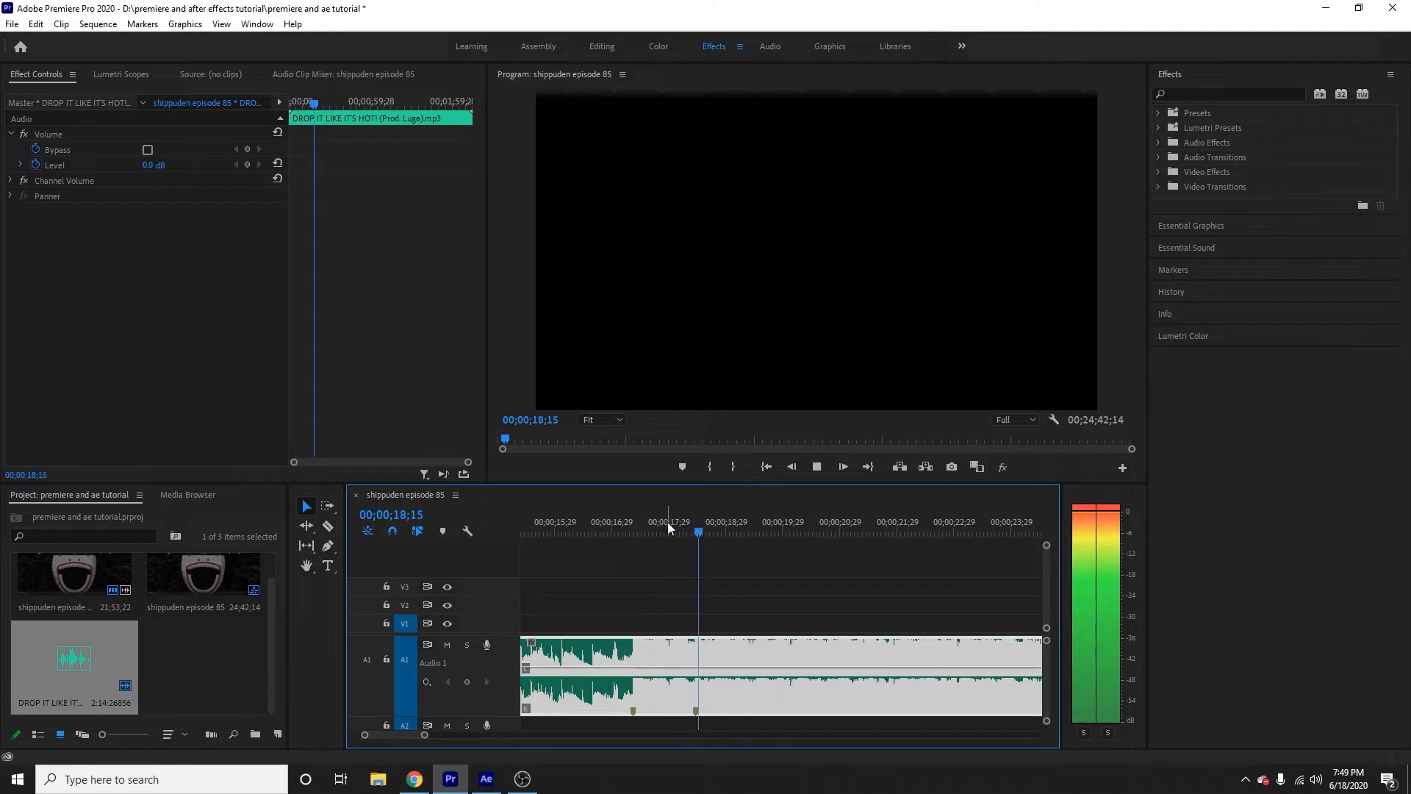
click(718, 526)
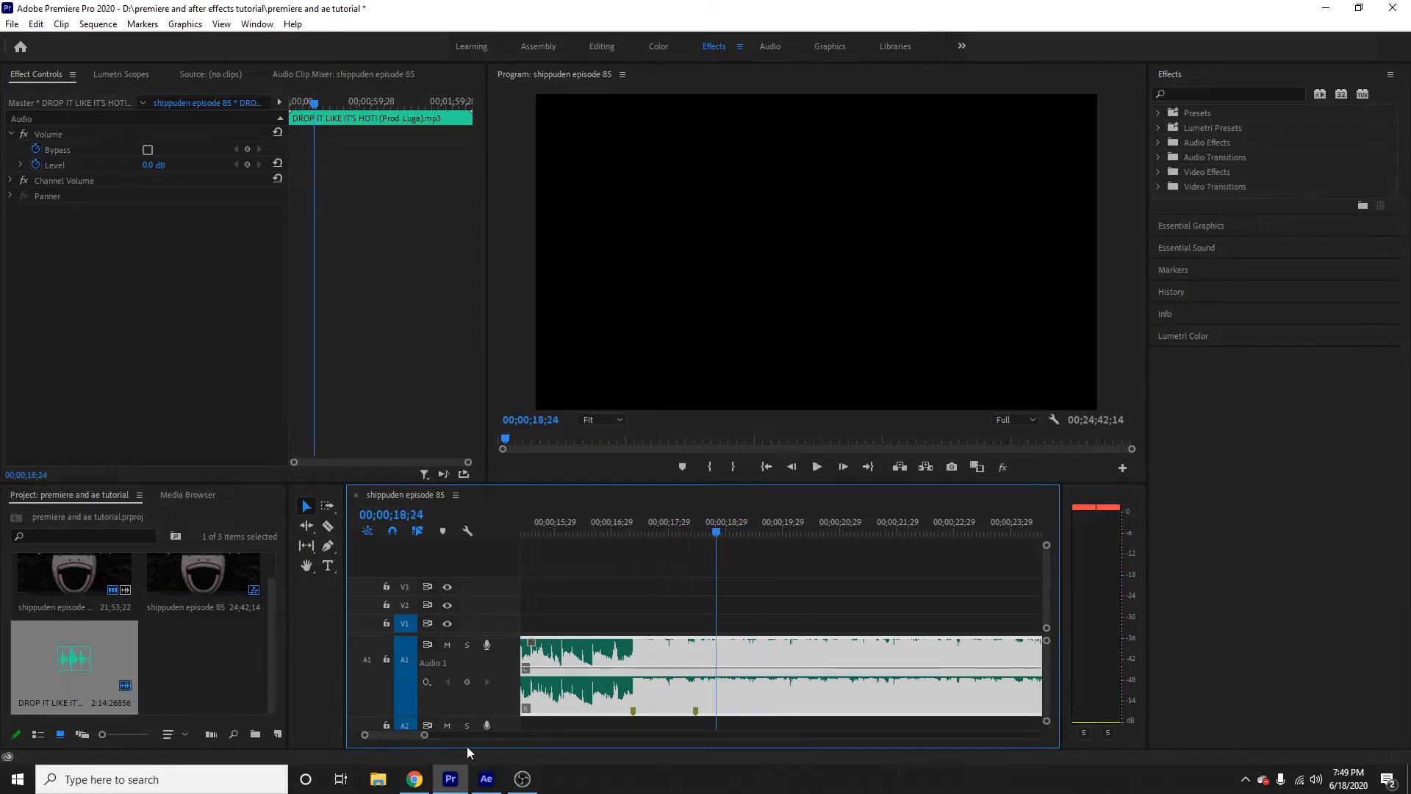
drag(426, 736, 387, 736)
scroll(766, 564, down, 1)
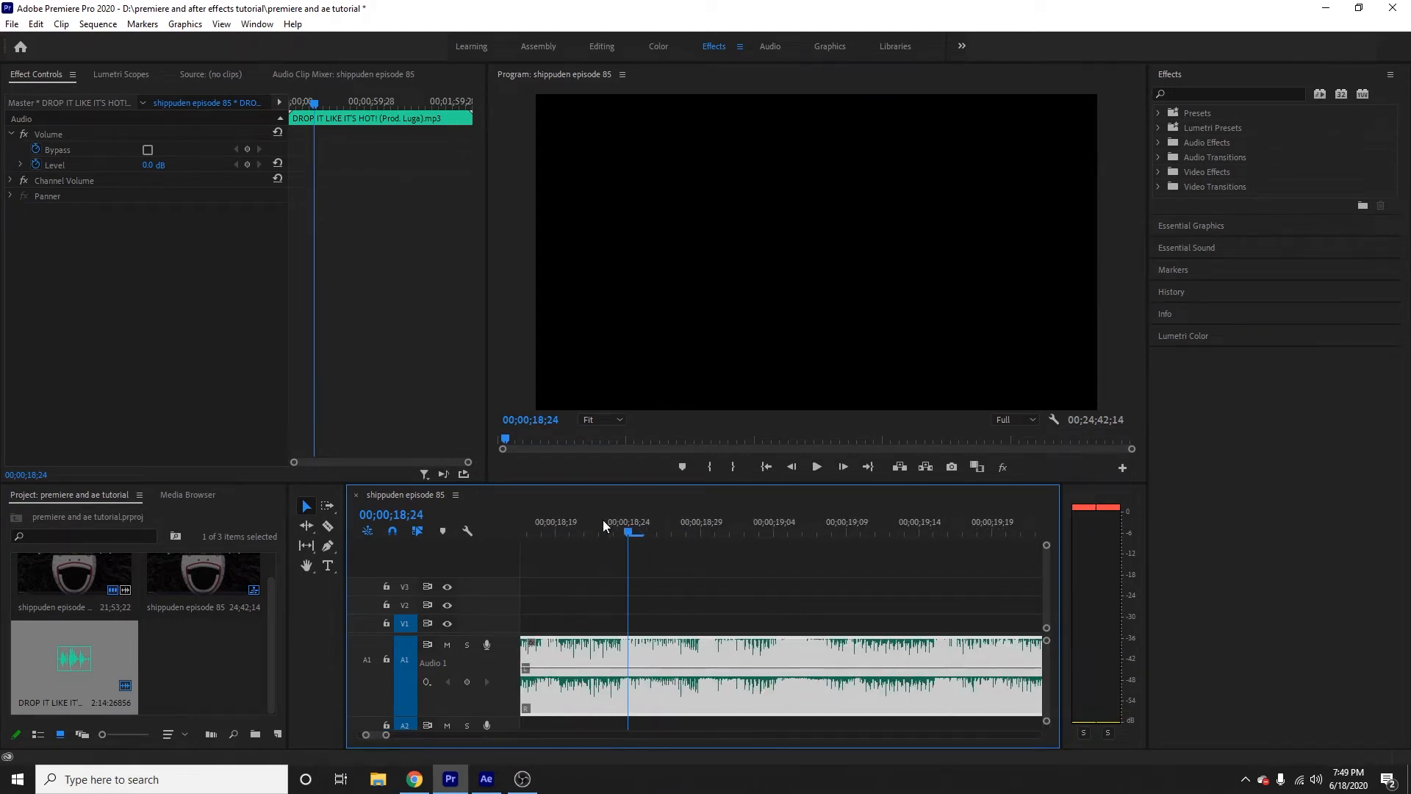
scroll(645, 562, up, 1)
drag(613, 528, 877, 533)
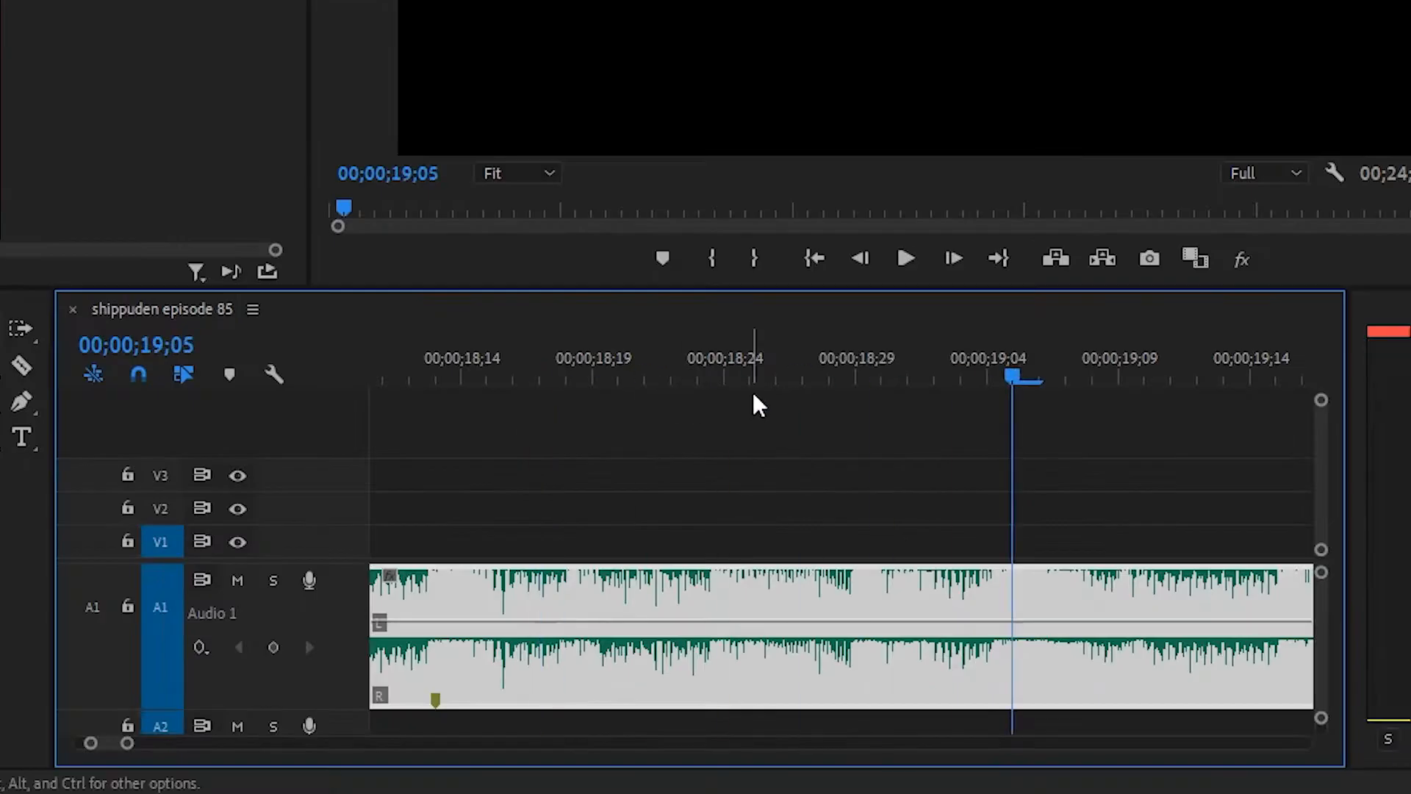
scroll(753, 397, down, 4)
key(space)
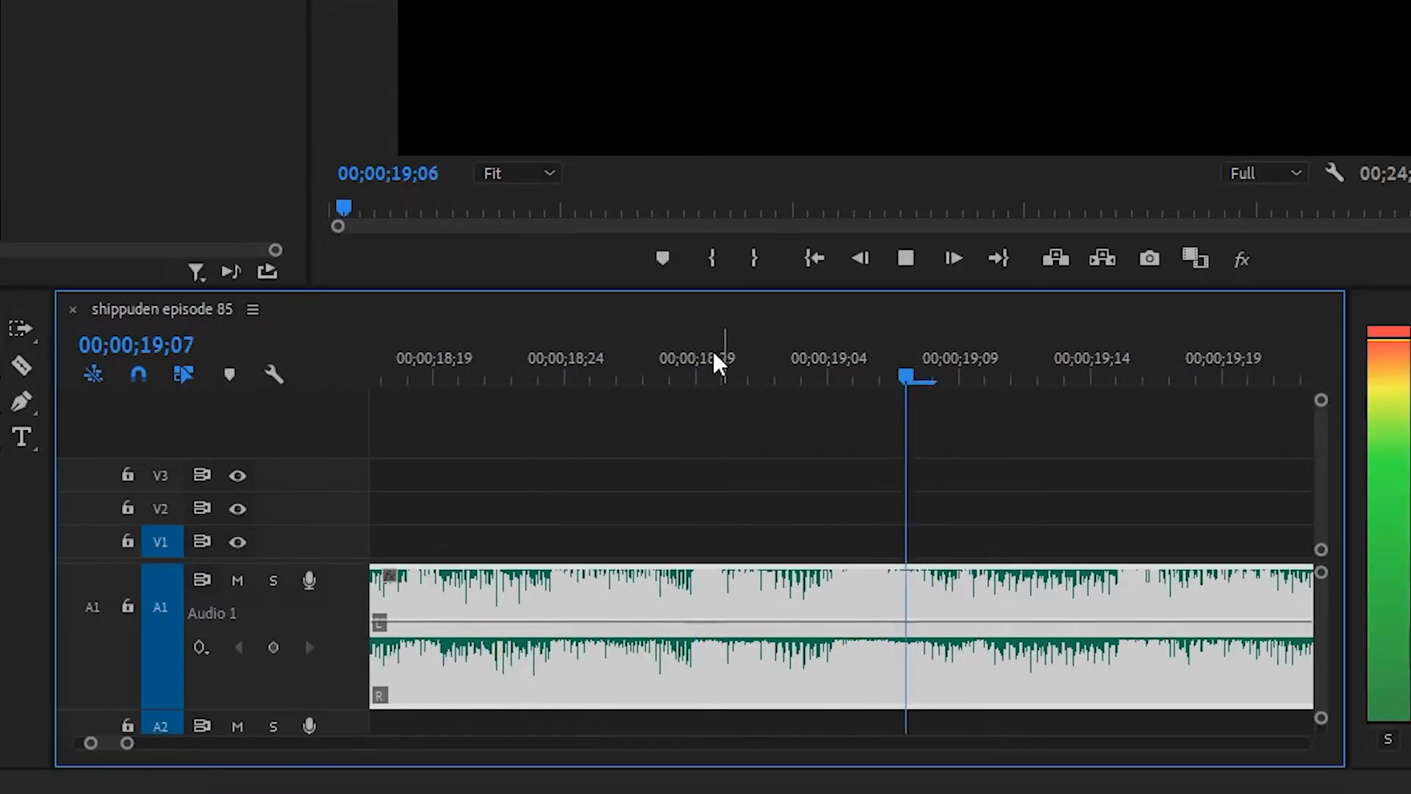
click(704, 356)
key(m)
click(836, 370)
key(m)
- Listen past the marker near 00;00;19;04 and mark the next beat on the song clip
scroll(946, 402, down, 3)
key(space)
key(space)
scroll(904, 390, down, 4)
key(space)
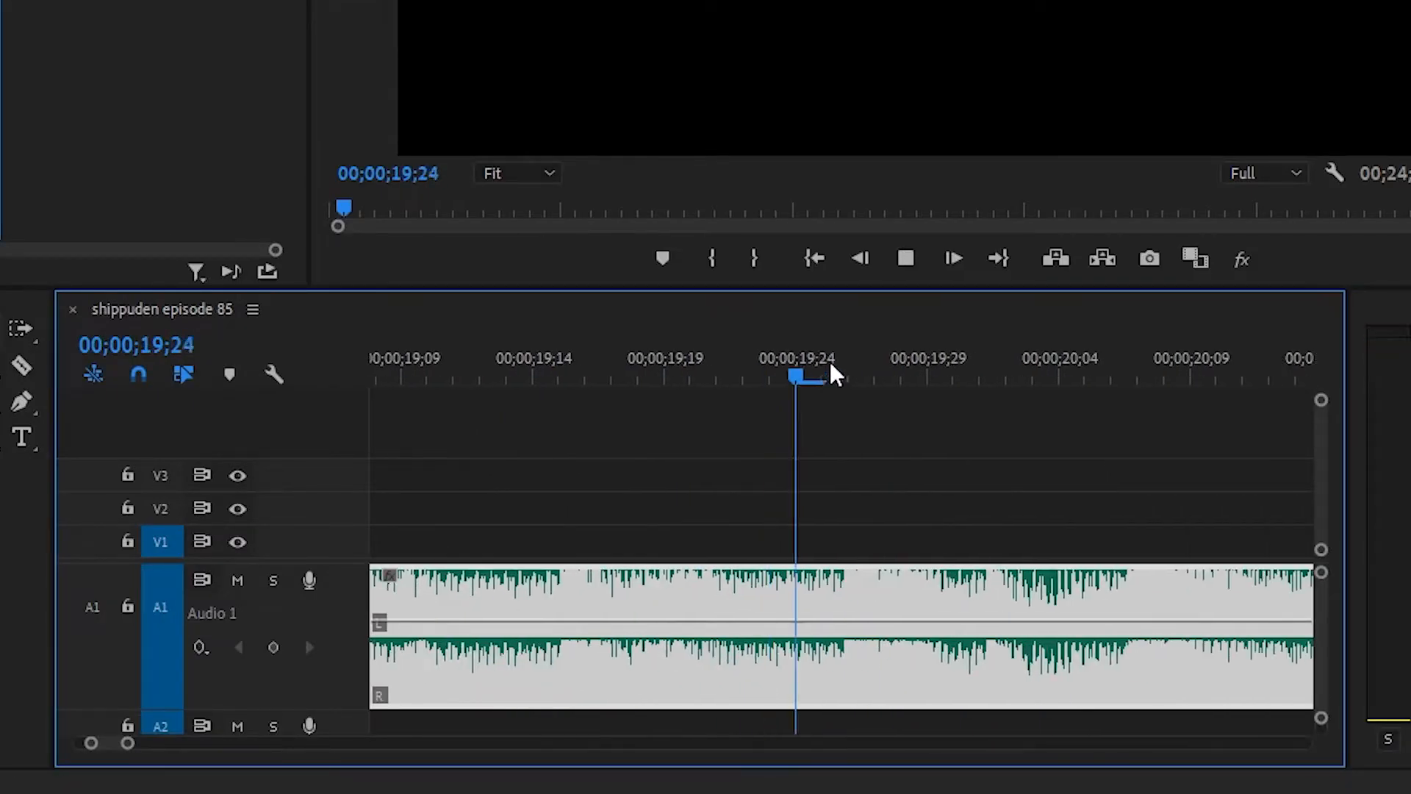
key(space)
click(612, 378)
key(m)
- Play on through the song, add a beat marker to its clip at 00;00;20;23, and deselect the clip
drag(828, 369, 875, 377)
scroll(879, 387, down, 5)
key(space)
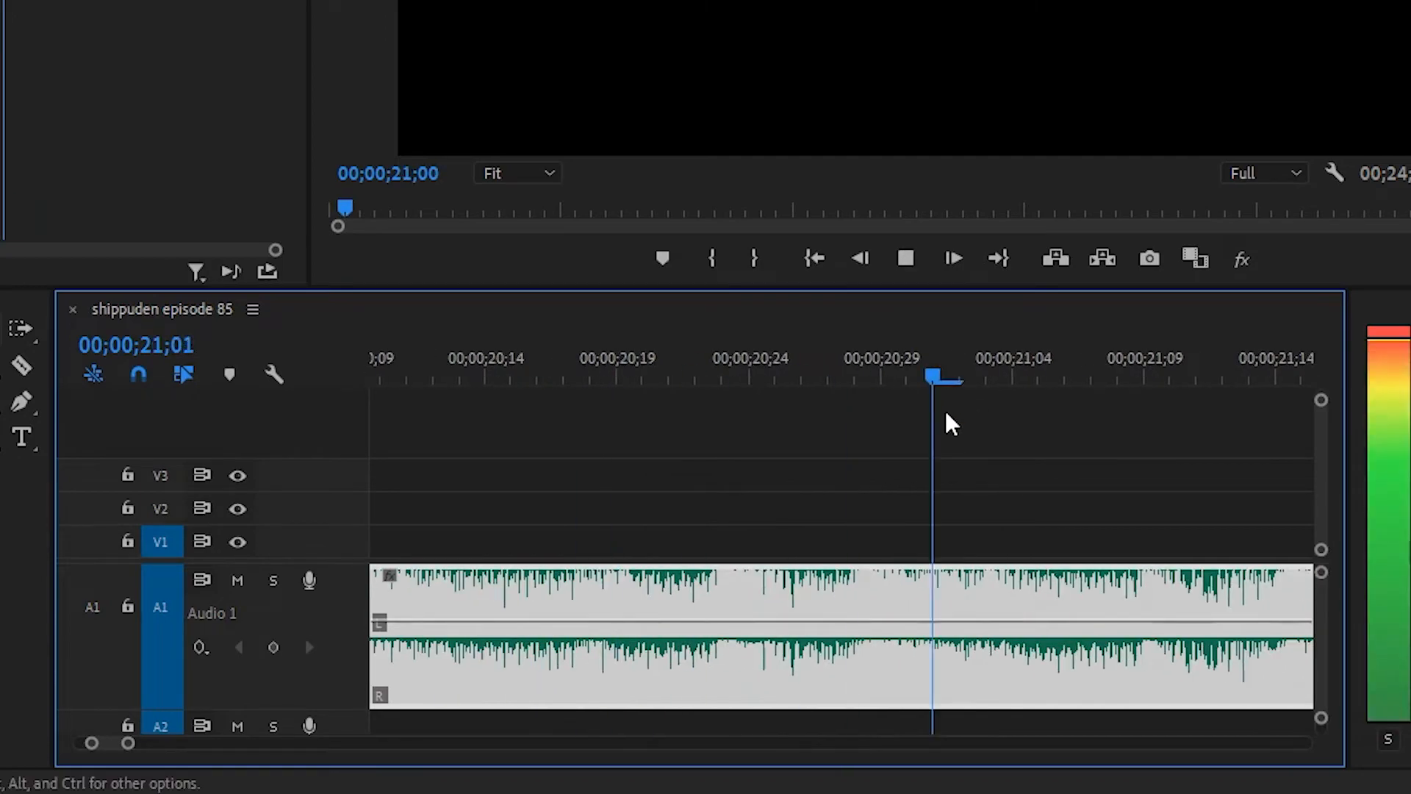
key(space)
scroll(947, 421, down, 1)
click(576, 372)
key(space)
click(597, 375)
key(m)
drag(127, 744, 190, 742)
click(740, 433)
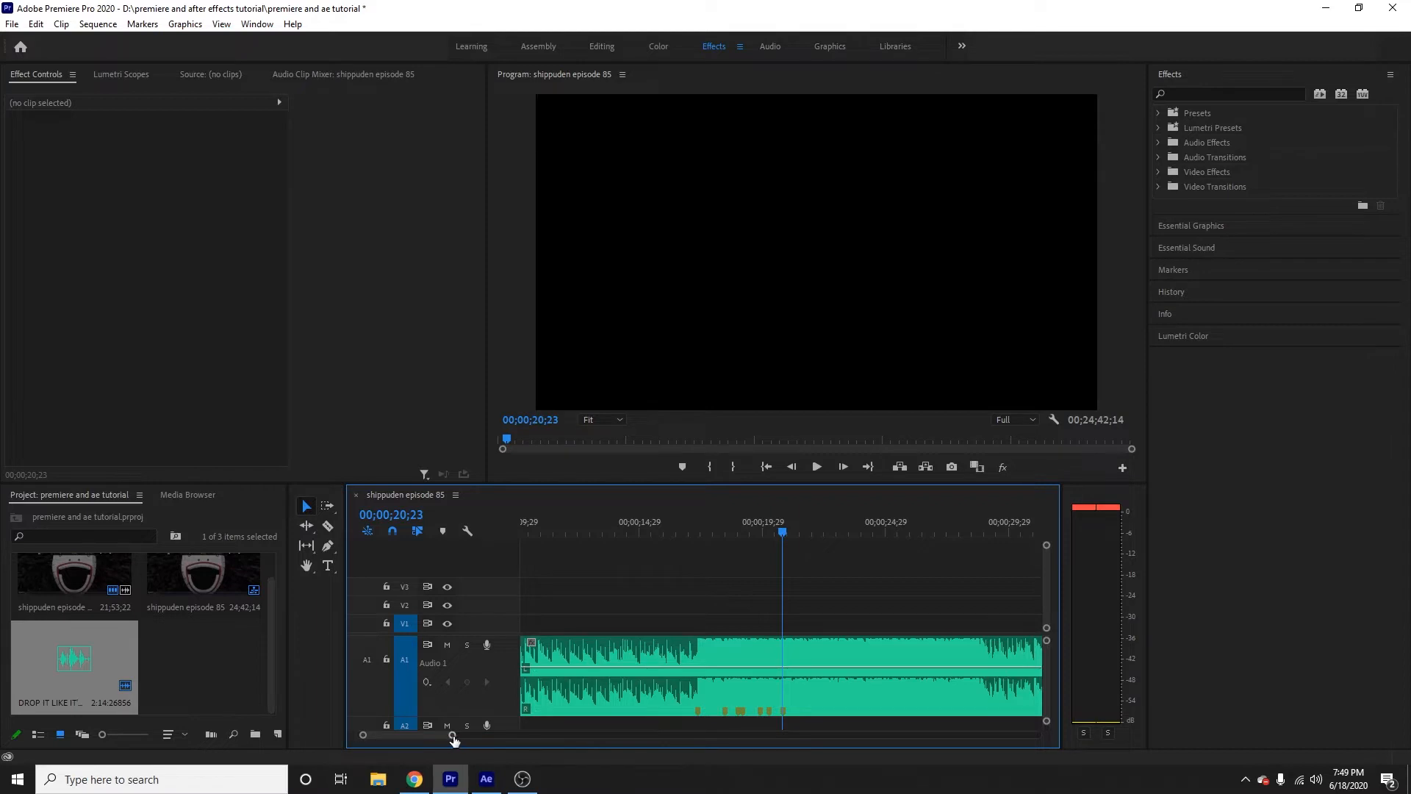
- Inspect the song's beat markers closely around 00;00;20;07
drag(454, 735, 428, 741)
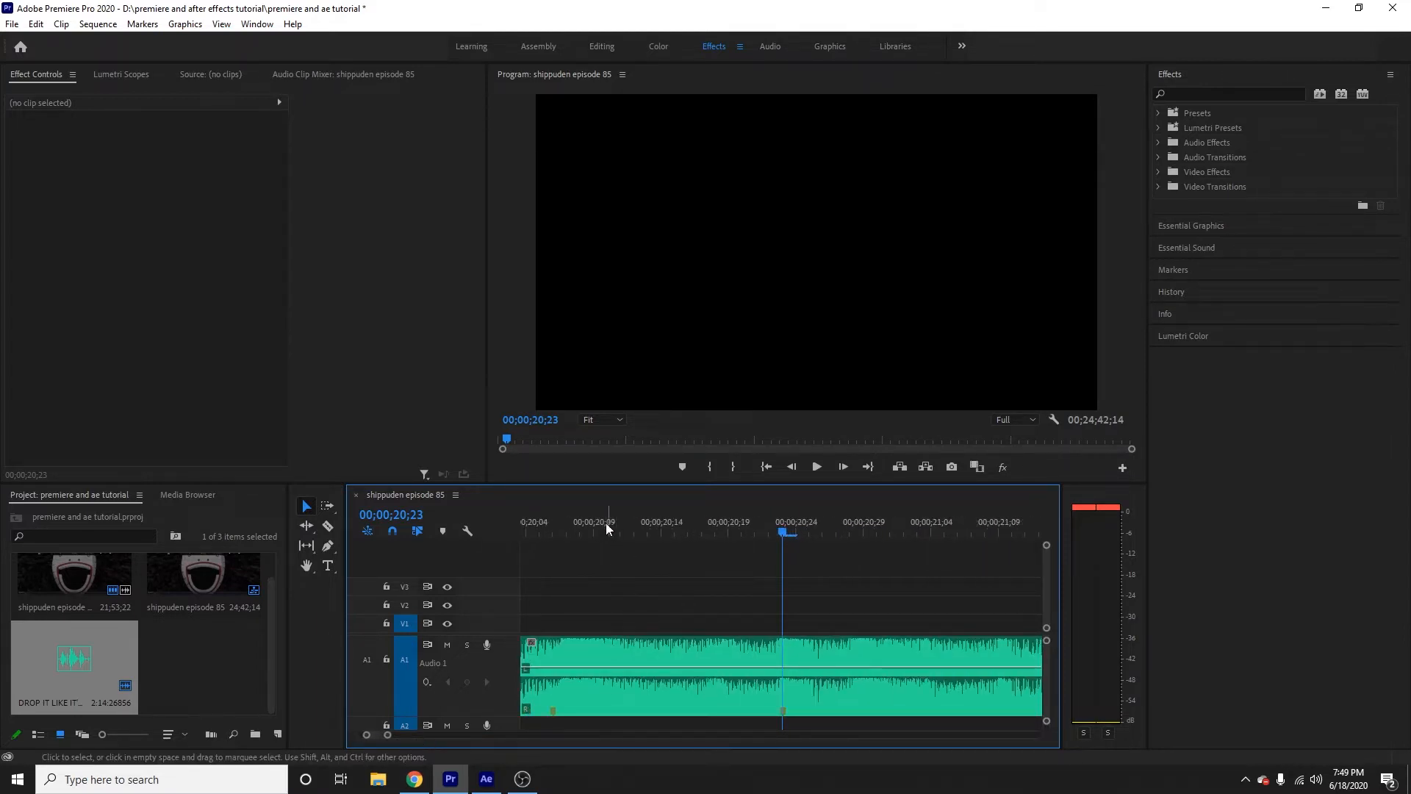
mouse_move(590, 524)
mouse_down()
mouse_move(494, 529)
mouse_move(667, 542)
mouse_move(590, 548)
mouse_up()
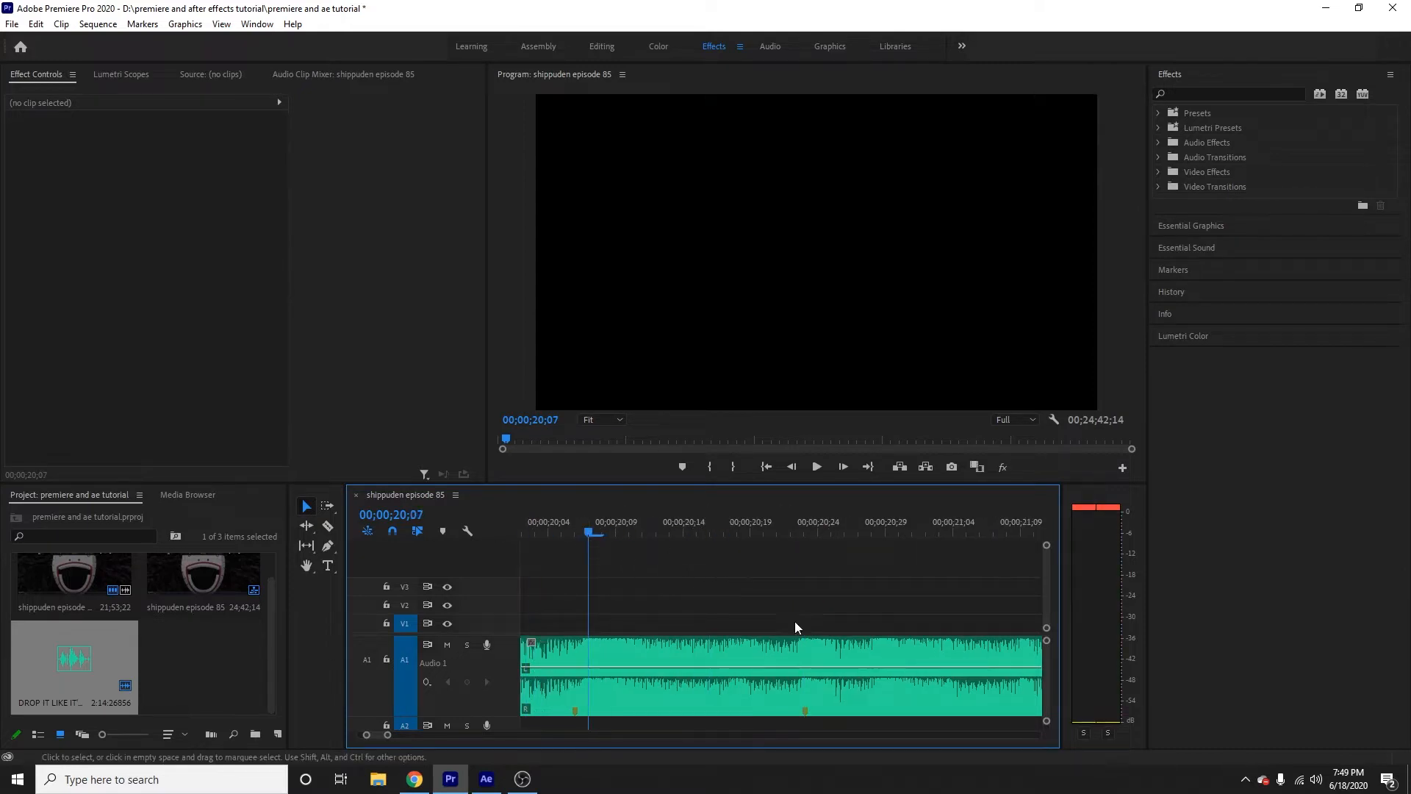
drag(388, 739, 410, 738)
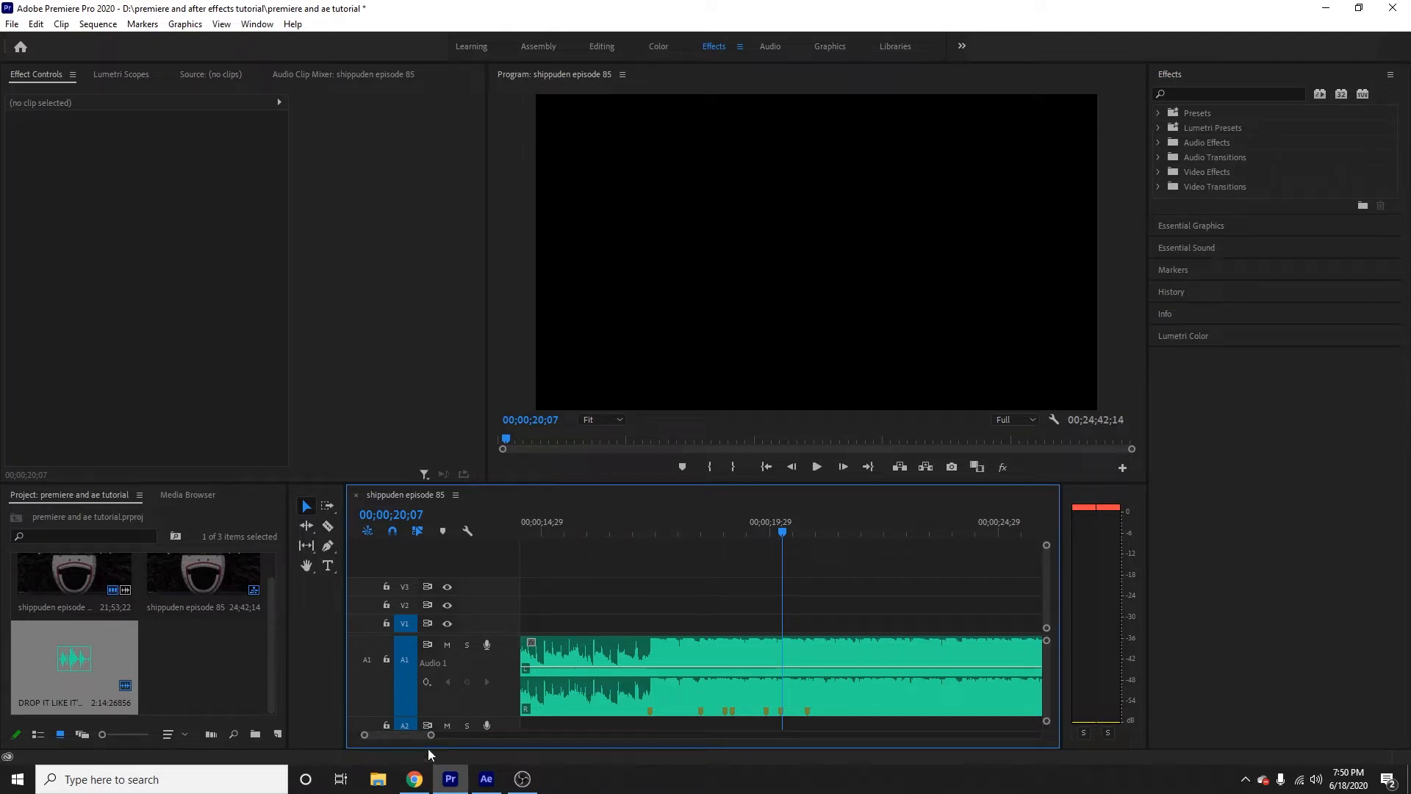
- Move the episode clip on V1 to the start of the sequence and mute the Audio 1 track
drag(432, 736, 722, 735)
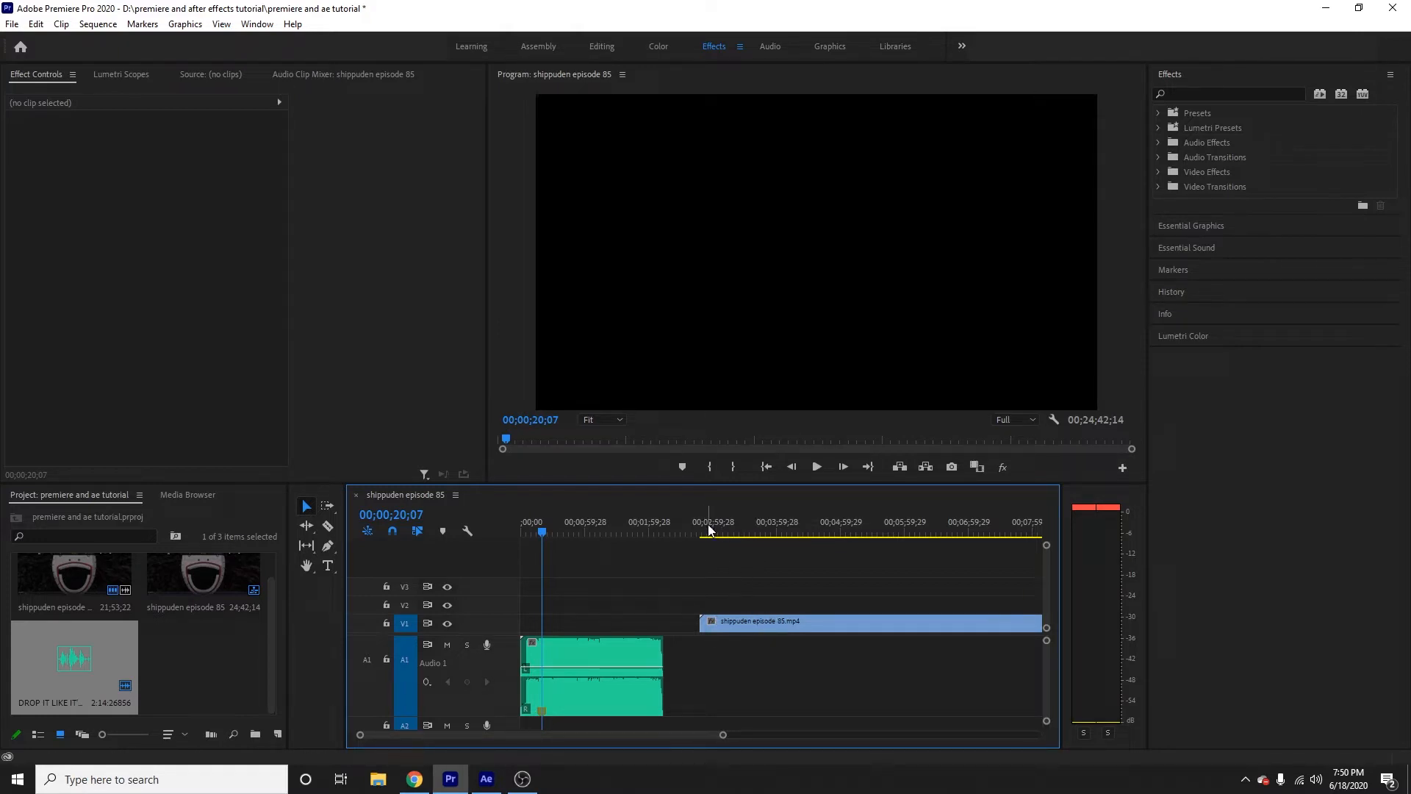
drag(710, 529, 758, 530)
drag(720, 627, 546, 625)
click(447, 645)
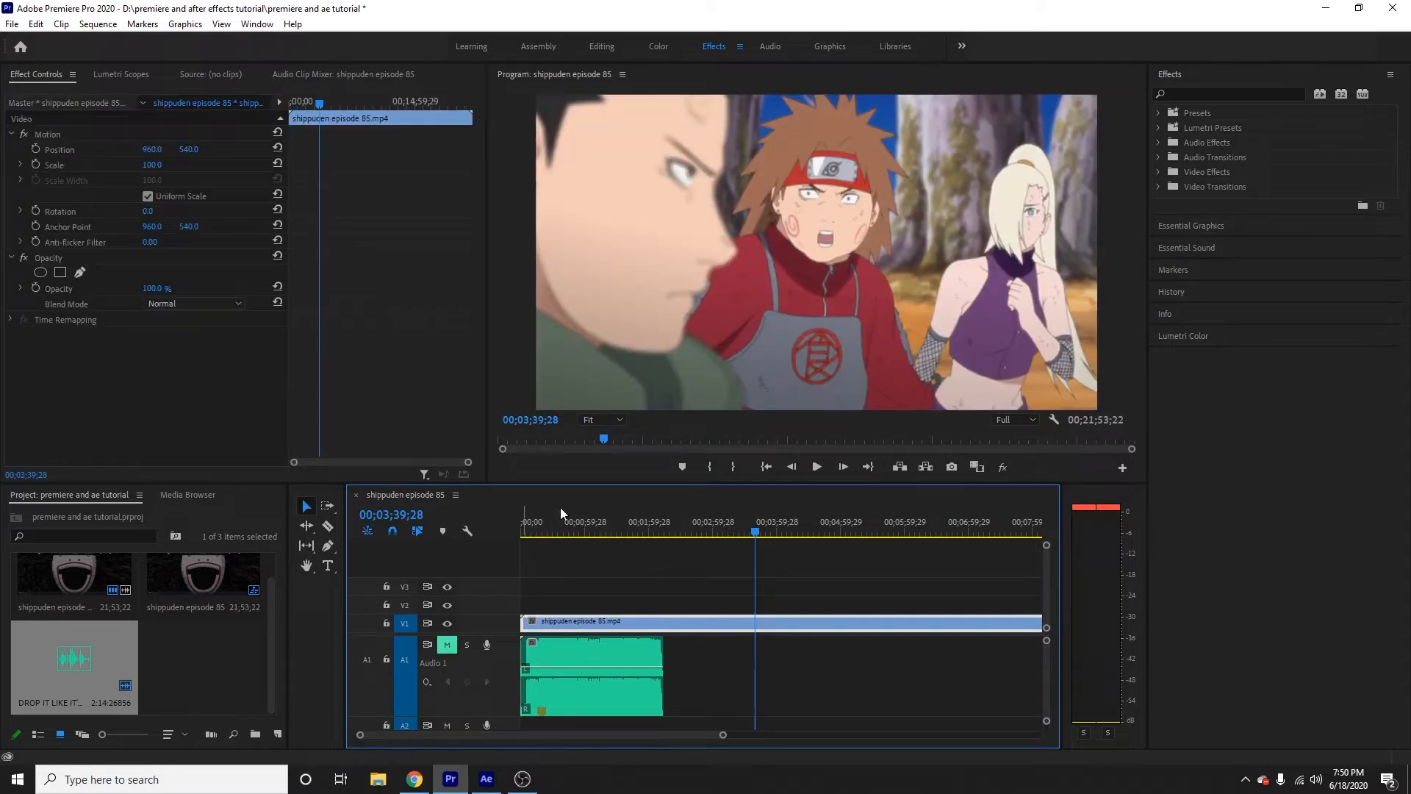
- Cut out the episode section between 00;00;53;21 and 00;02;31;20 and close the gap with the remaining clip
drag(534, 528, 577, 540)
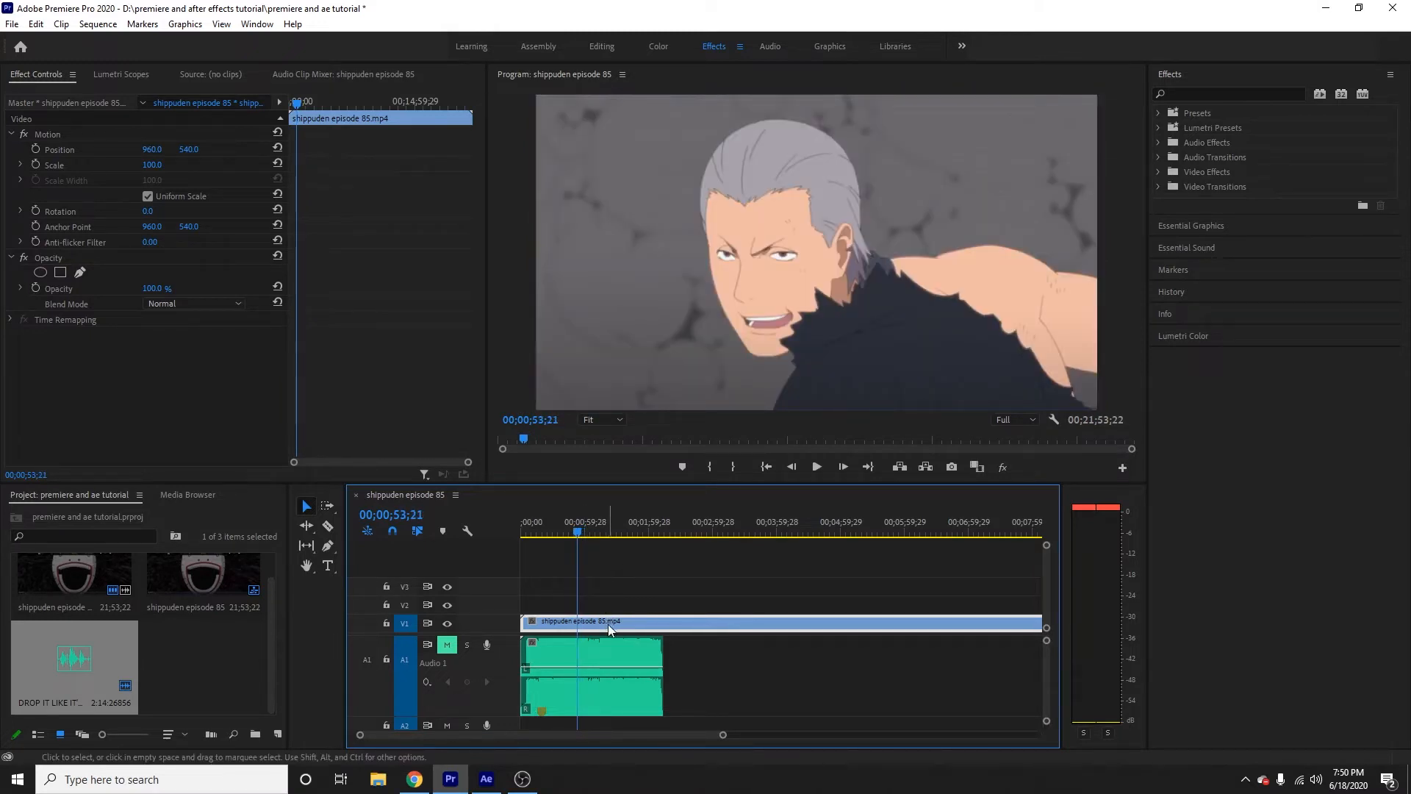
key(ctrl+k)
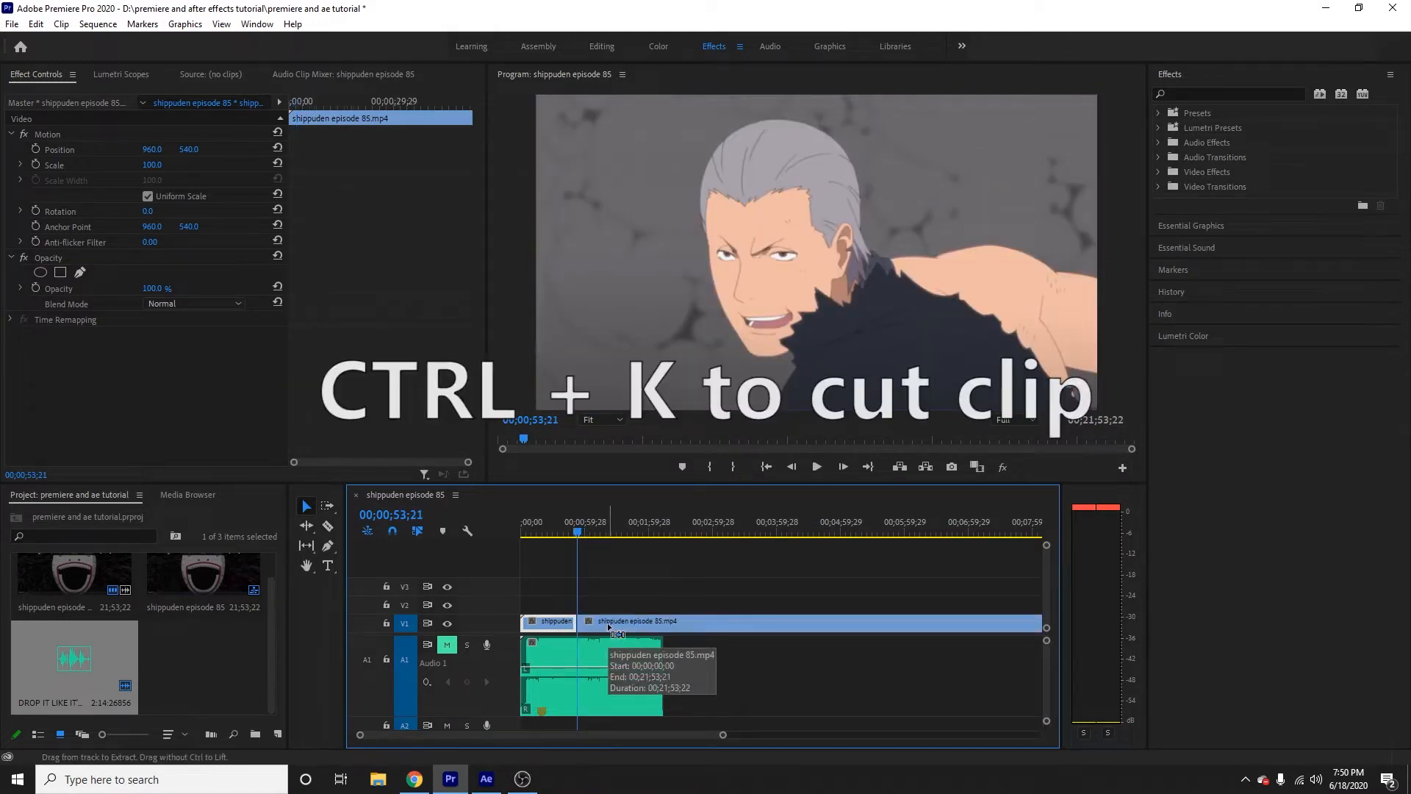
click(586, 536)
drag(586, 536, 597, 541)
drag(601, 541, 682, 581)
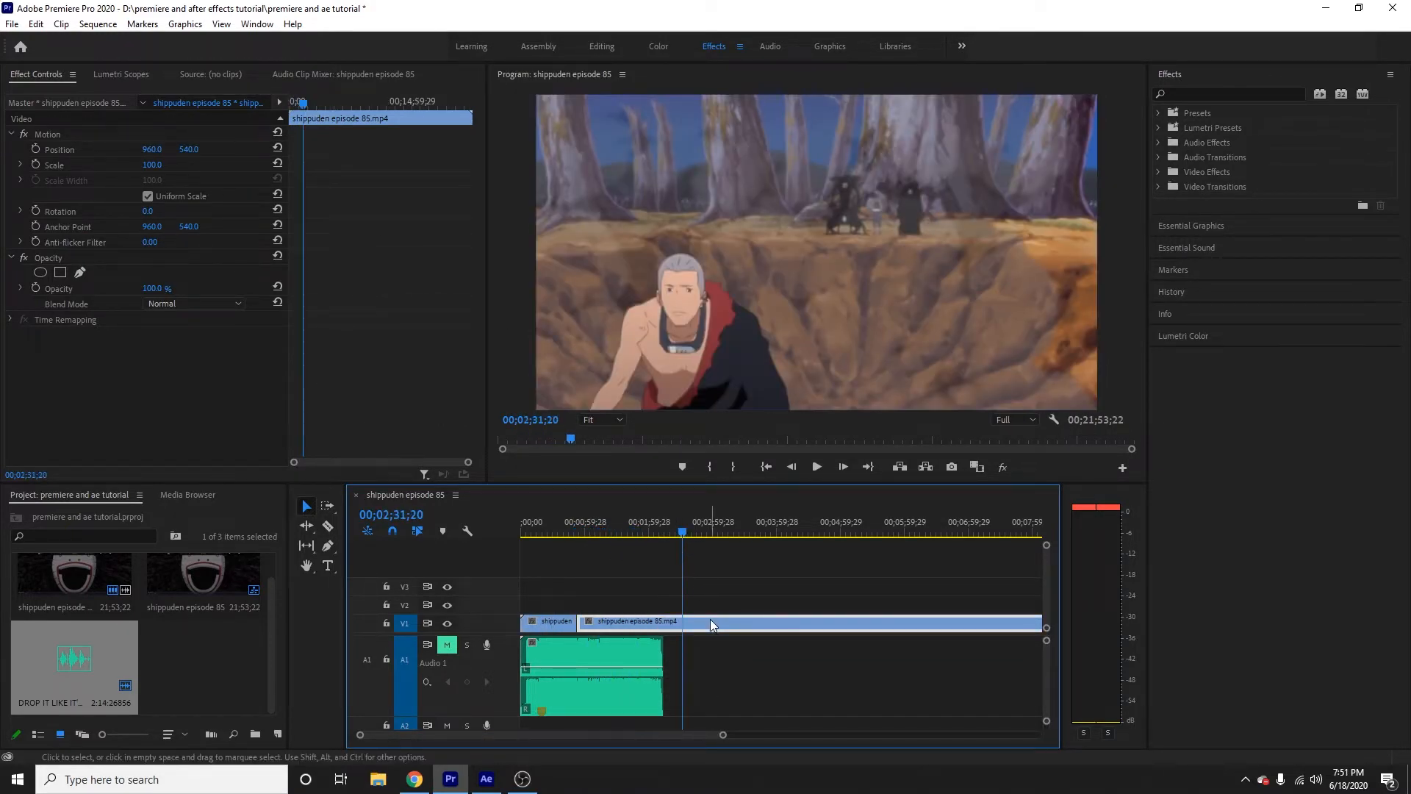
key(ctrl+k)
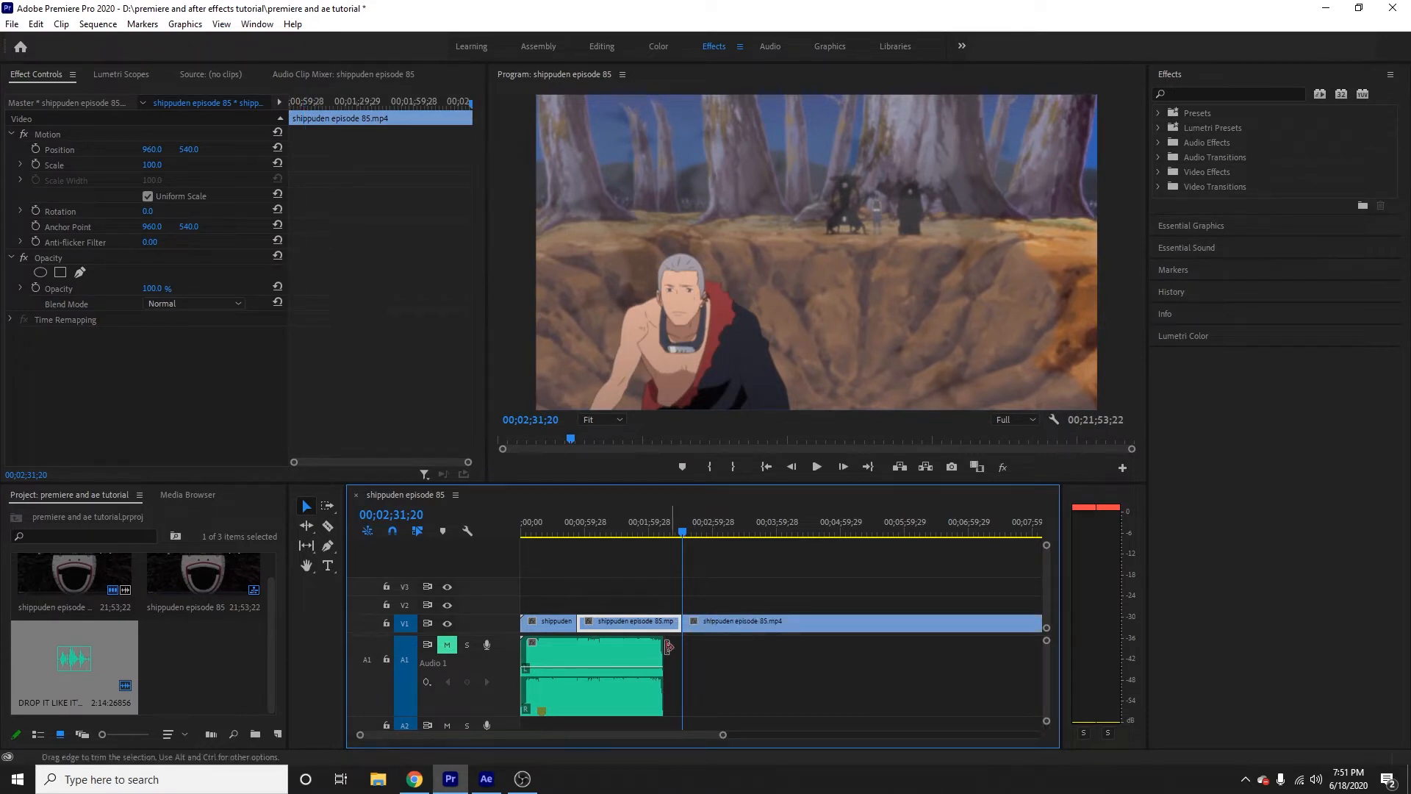
key(Delete)
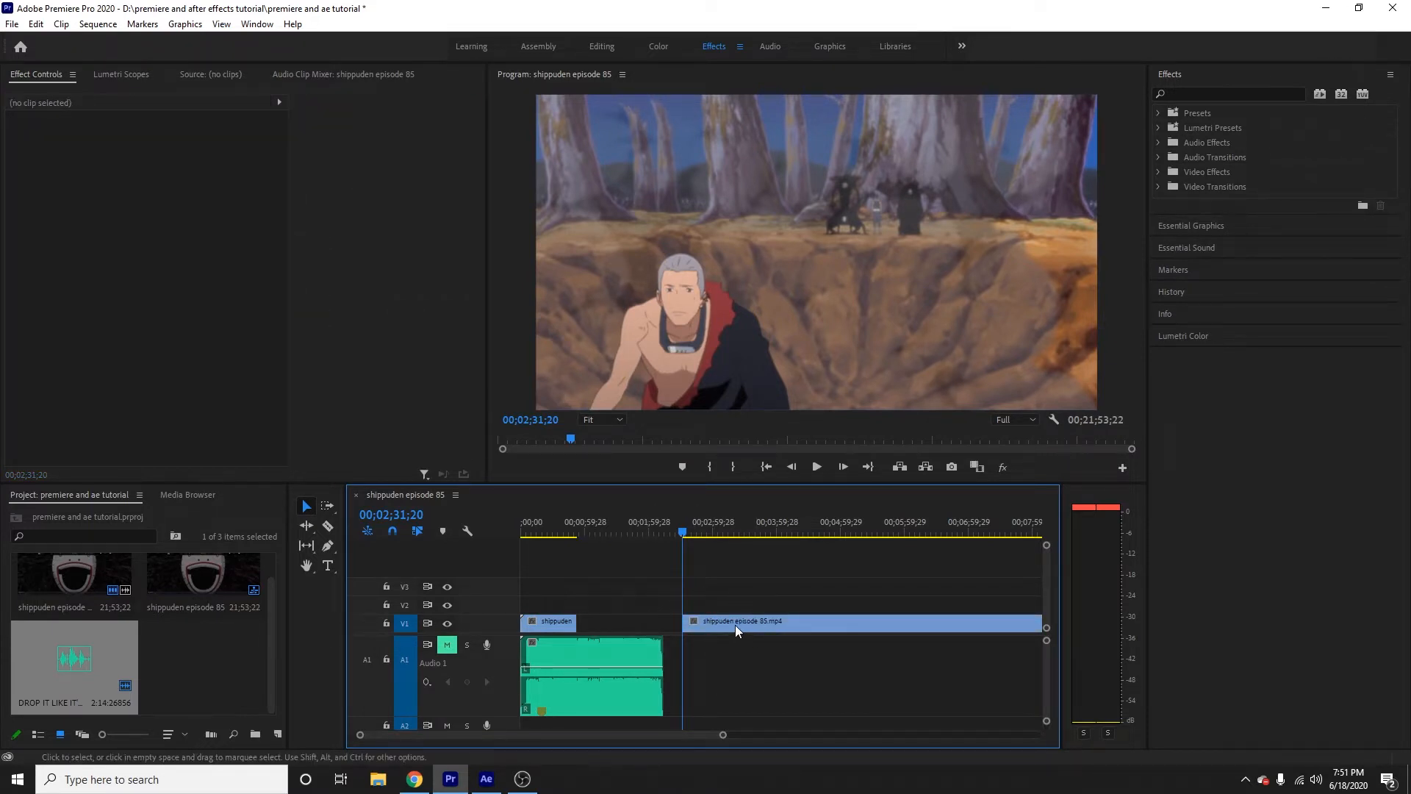
drag(751, 624, 649, 626)
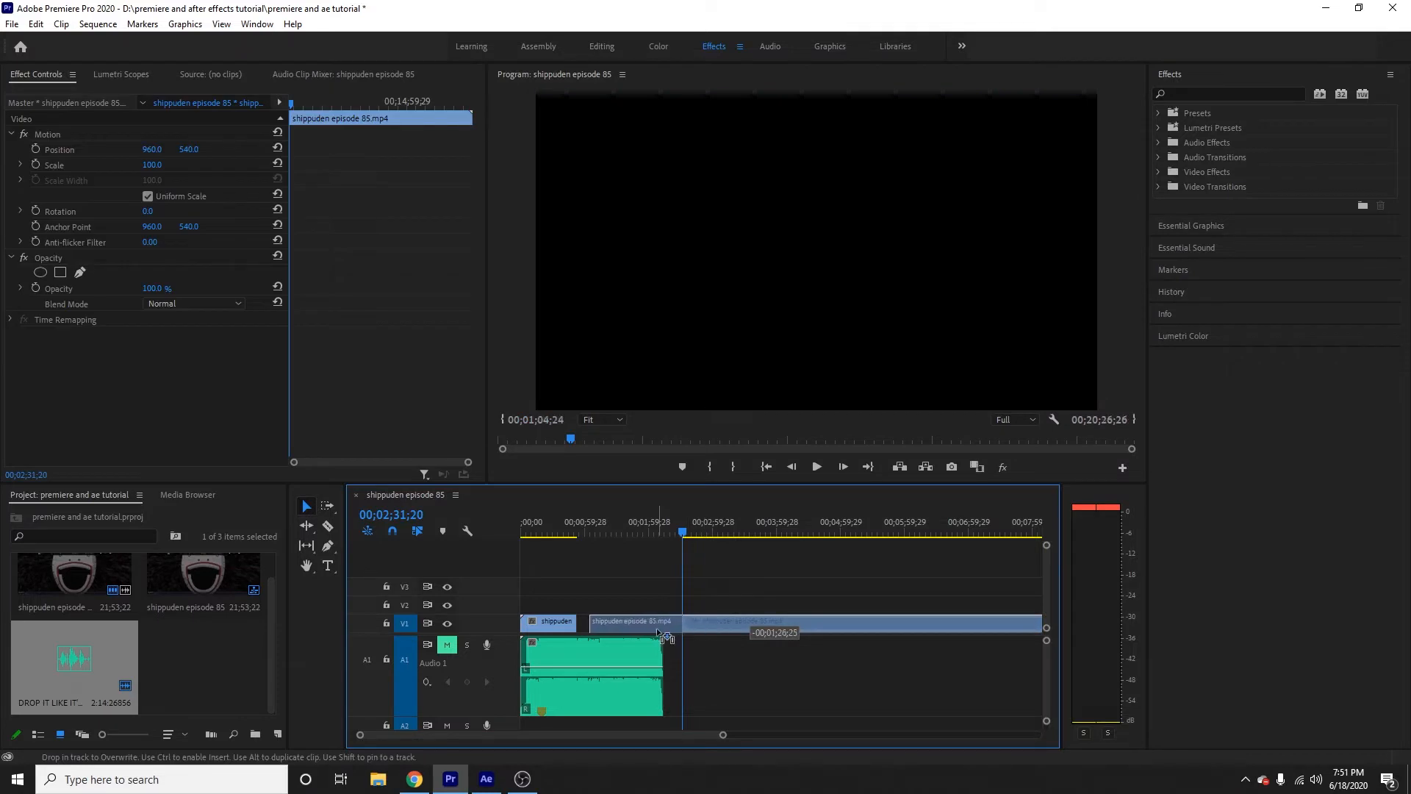
- Cut the episode clip at 00;16;39;06 and delete everything after the cut
drag(726, 739, 948, 731)
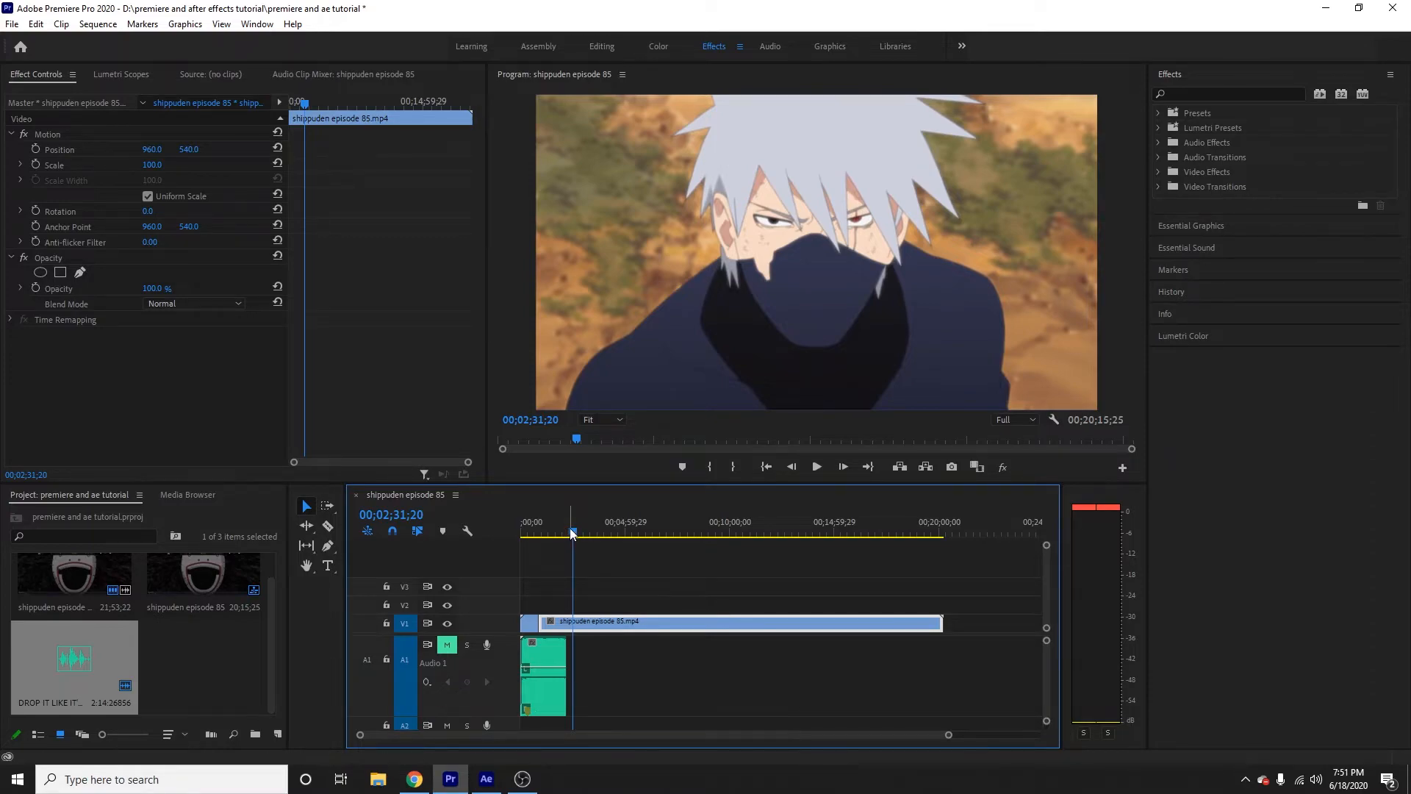
drag(572, 541, 866, 599)
key(ctrl+k)
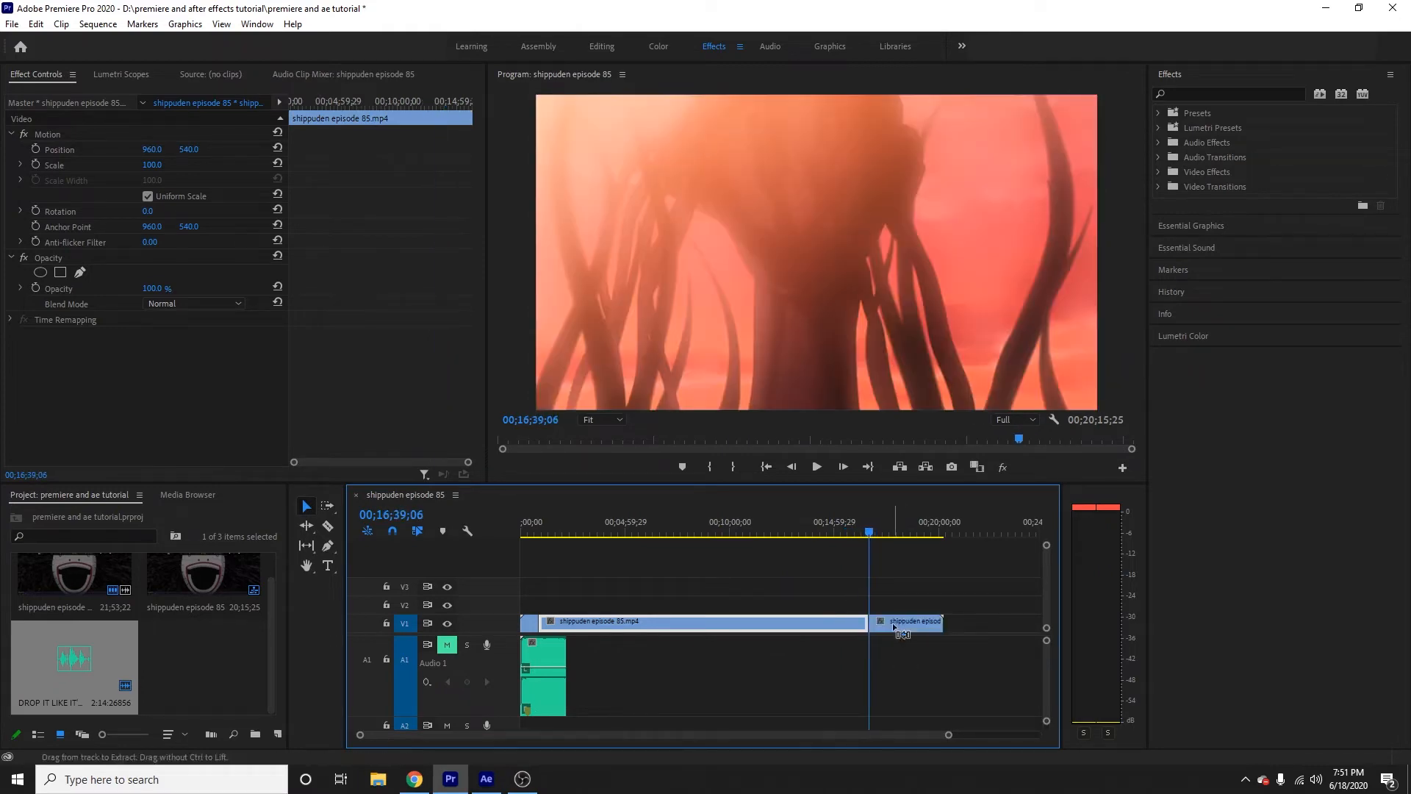
click(893, 625)
key(Delete)
- Add a marker to the long episode clip at 00;11;58;23 and deselect the clip
click(647, 532)
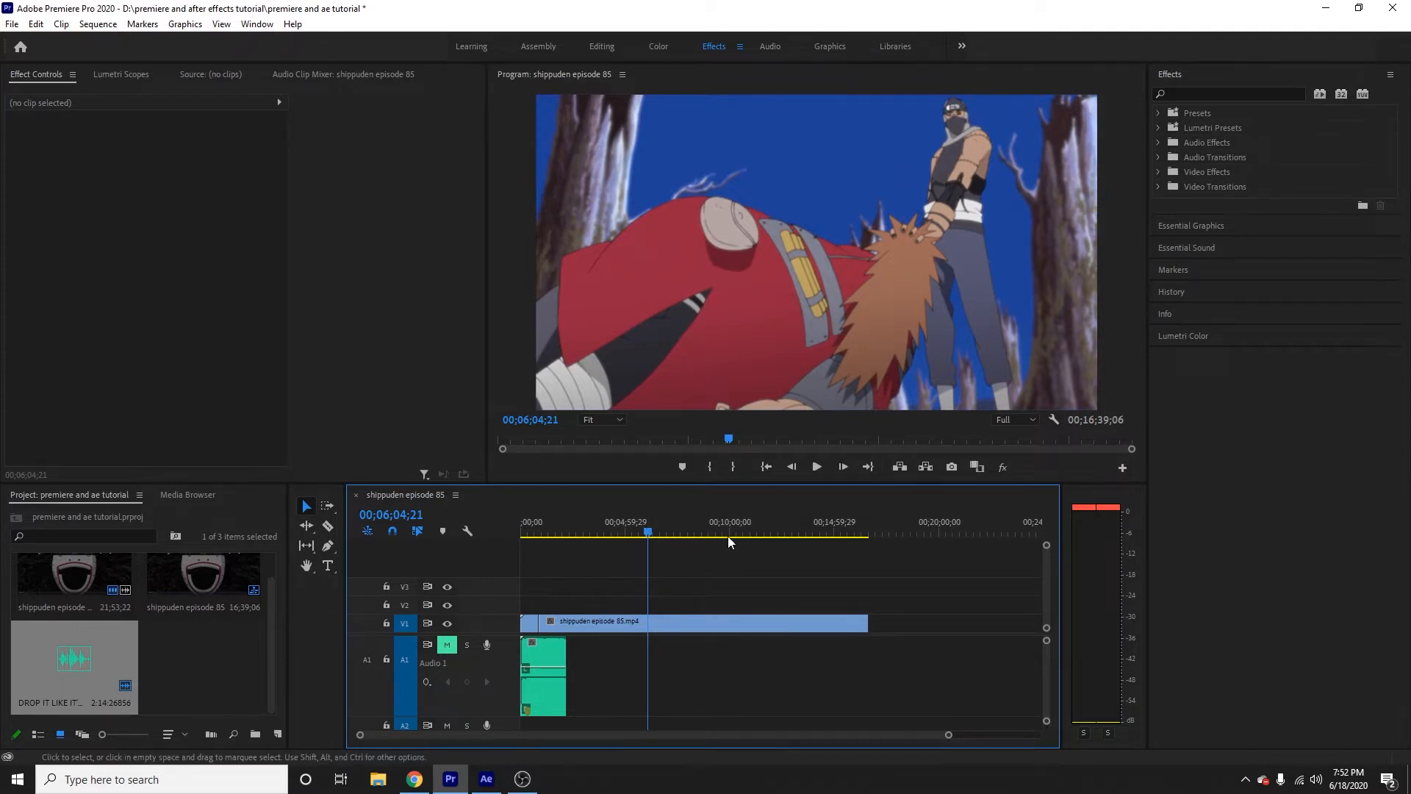
drag(716, 526, 773, 540)
click(788, 623)
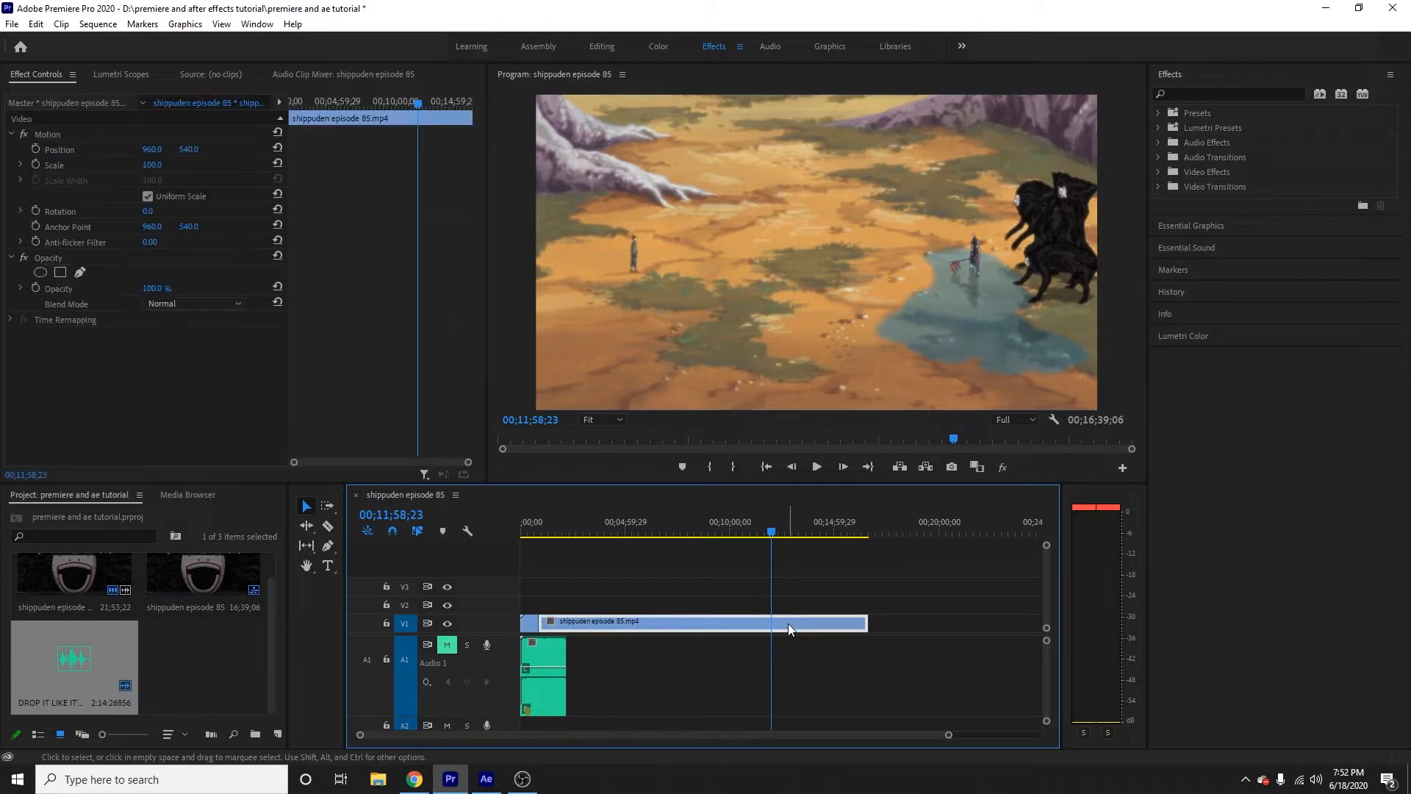
click(856, 563)
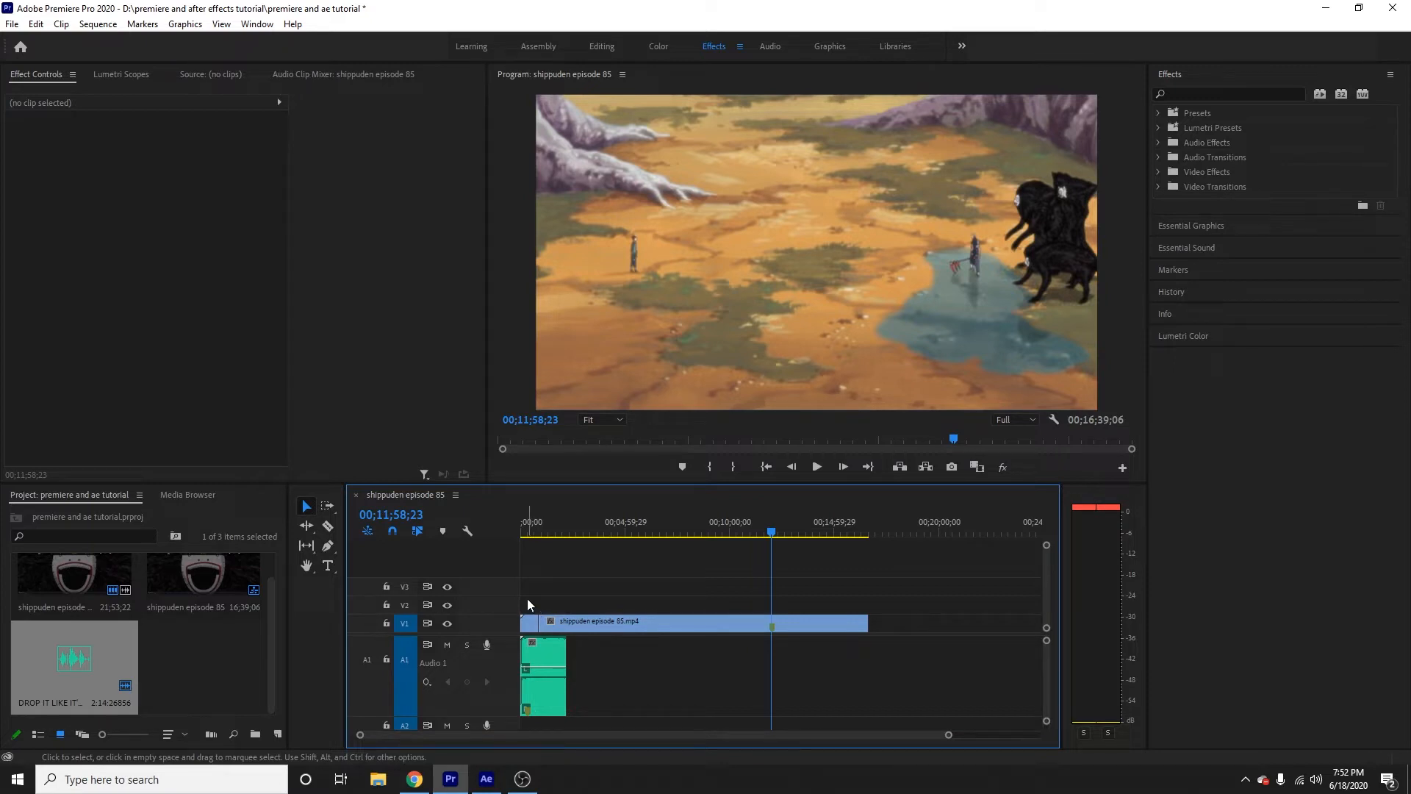
- Select both episode clips and the song, and replace them with a linked After Effects composition
drag(527, 599, 596, 672)
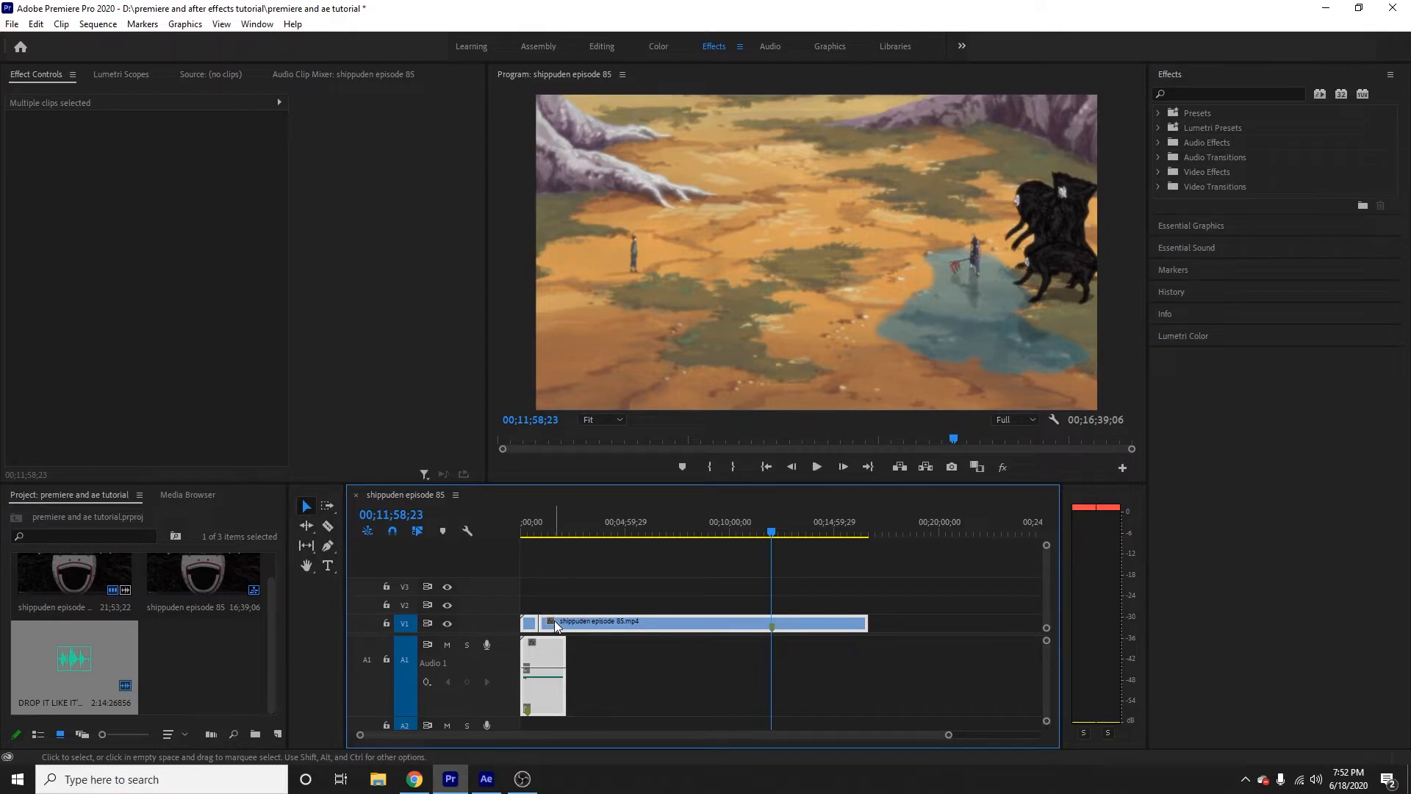
right_click(555, 624)
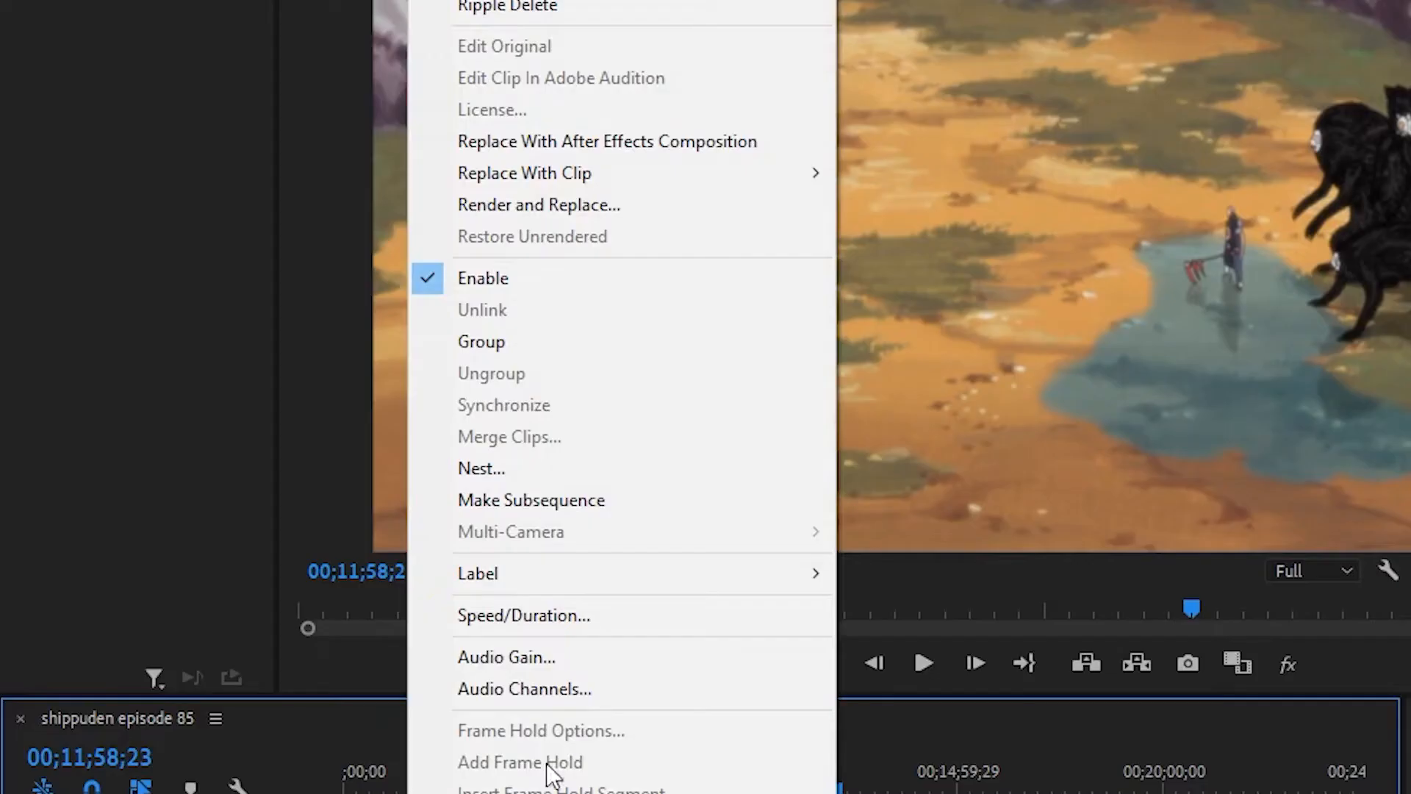
click(586, 147)
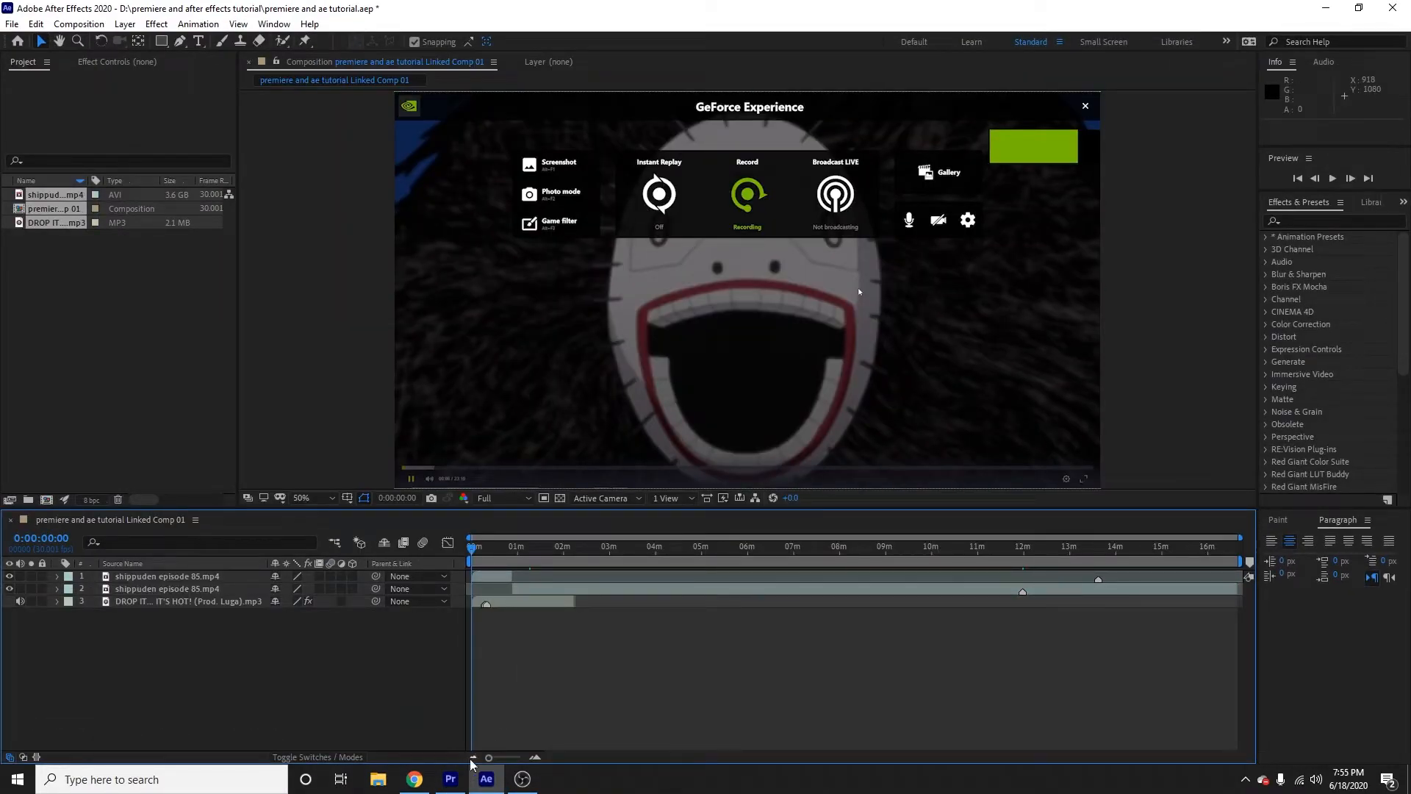
- Switch between Premiere Pro and After Effects to compare the linked composition's timelines, ending in After Effects
click(451, 779)
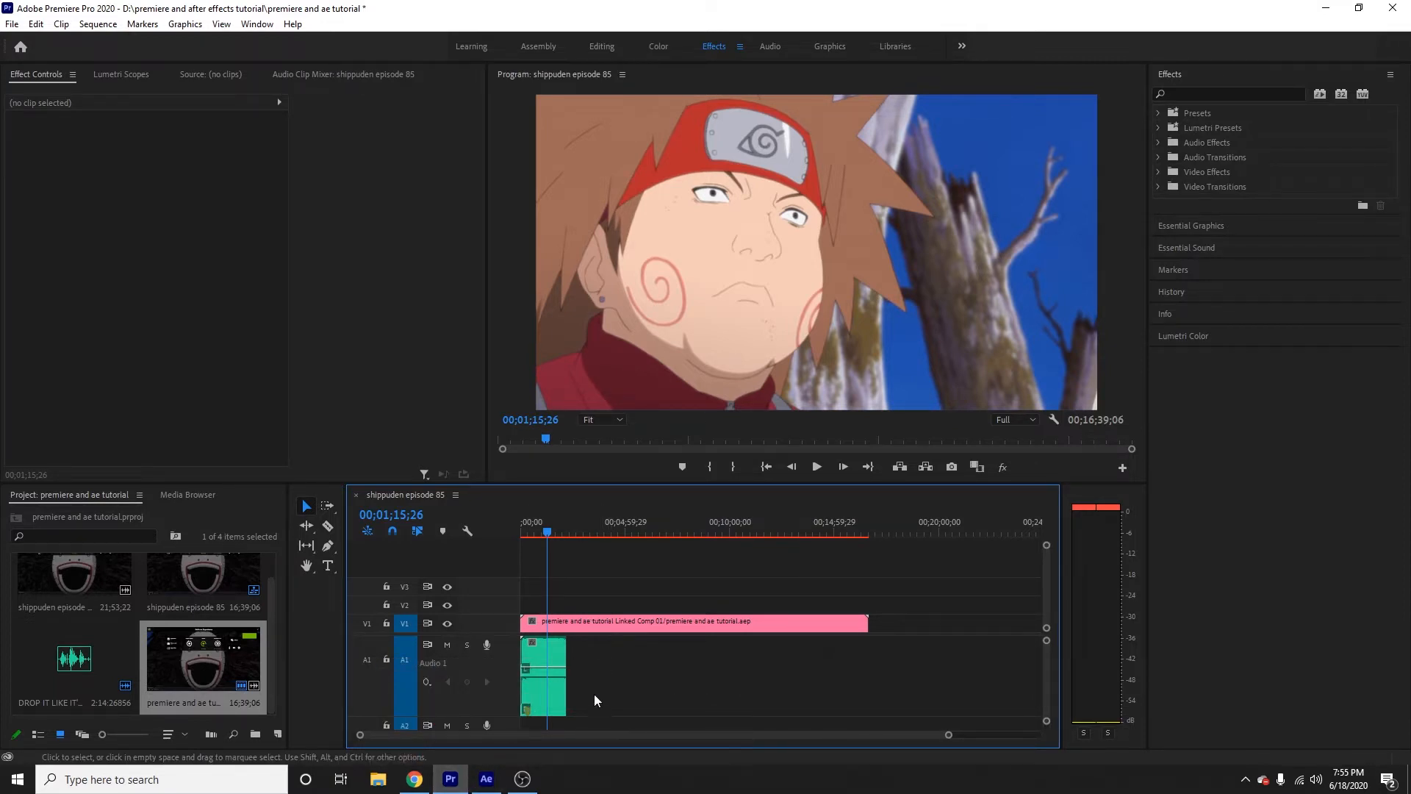
click(487, 781)
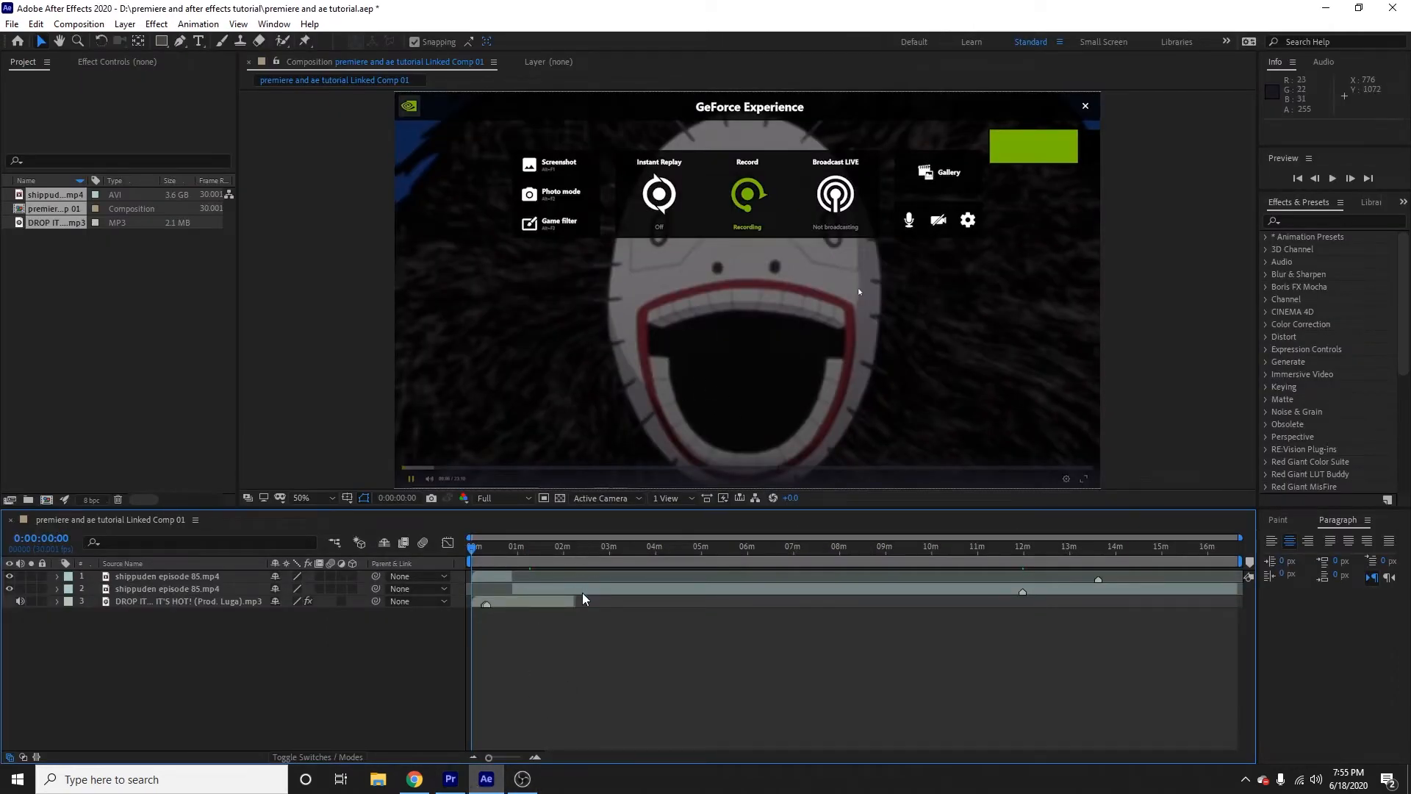
click(451, 780)
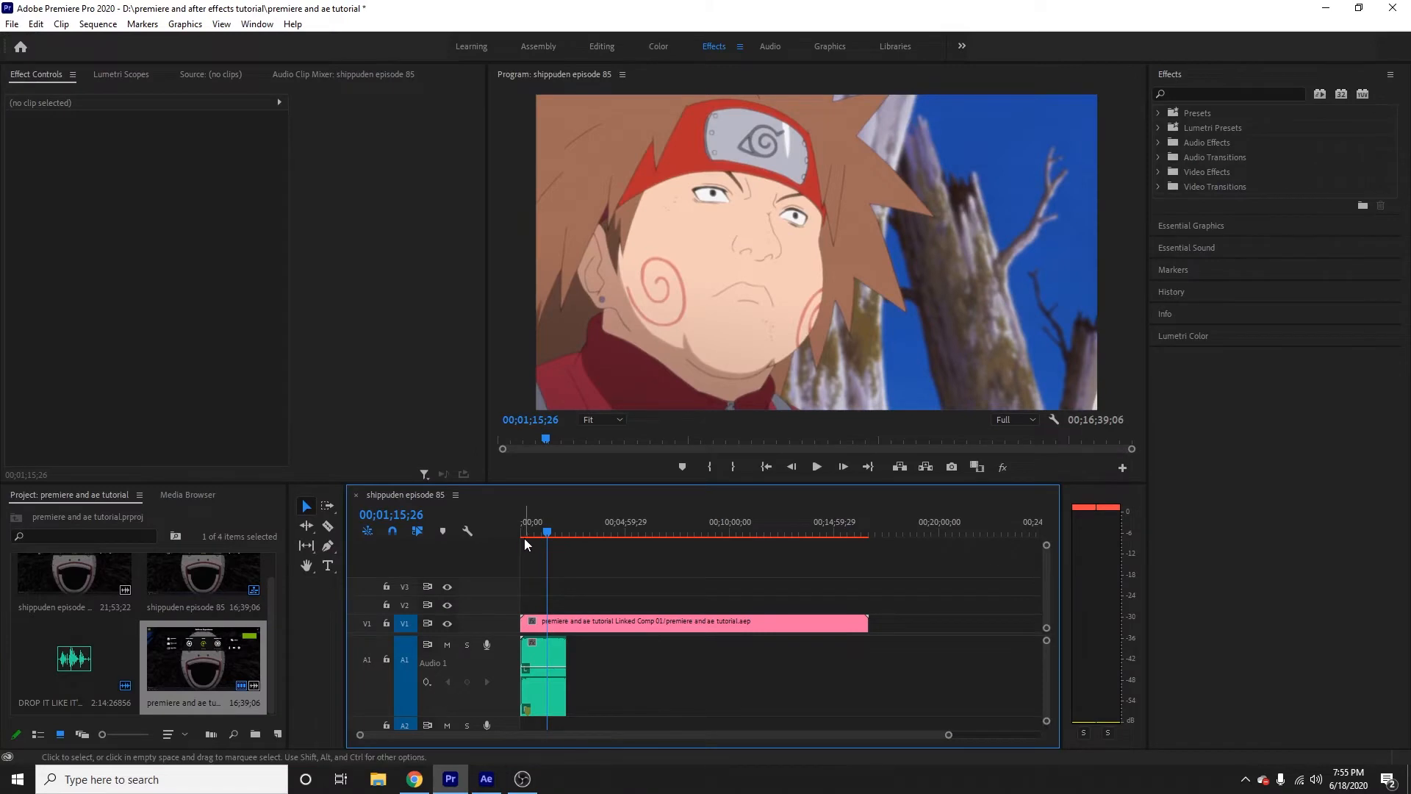
mouse_move(486, 781)
click(486, 779)
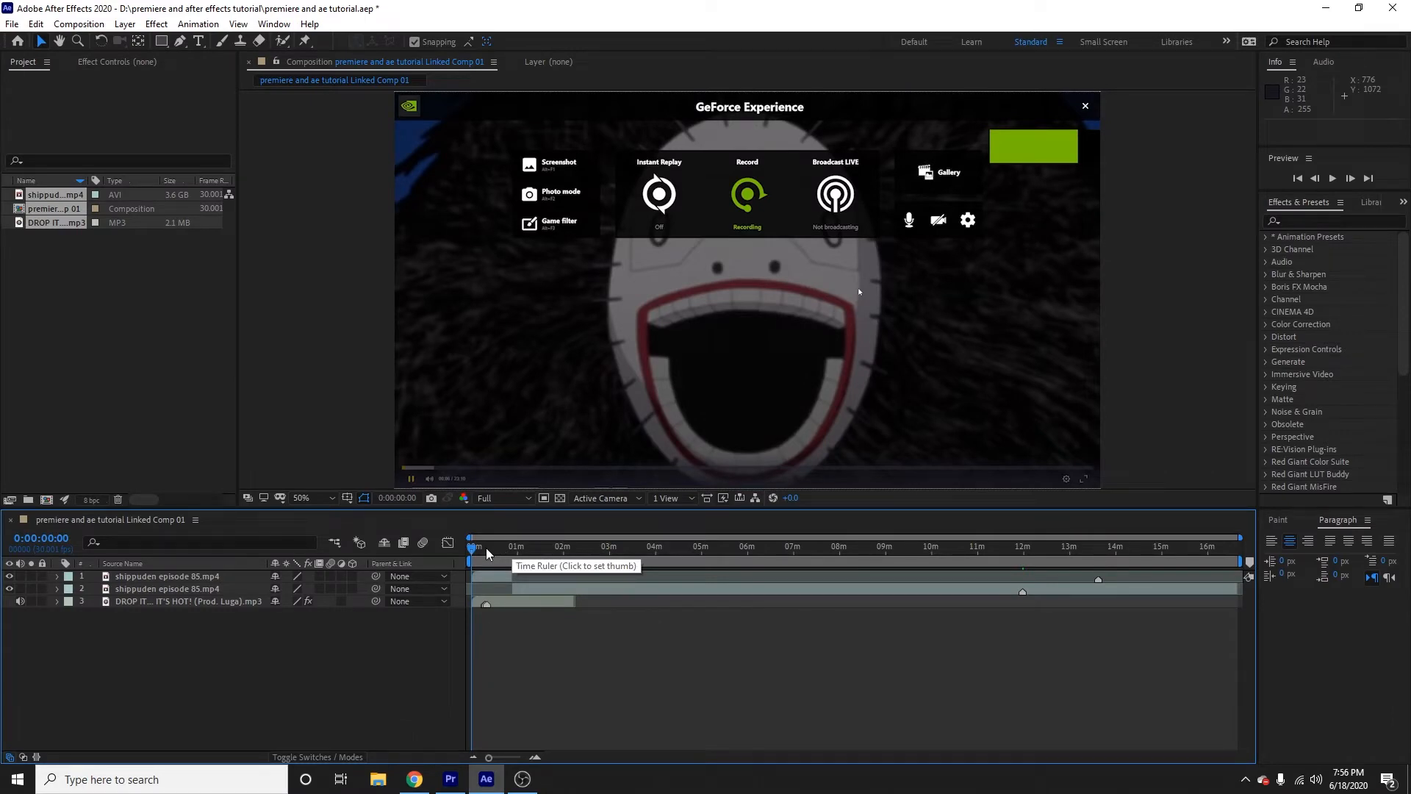
- Zoom the composition's timeline in to its first 31 seconds and preview playback from 0:00:08:07
click(535, 758)
click(535, 758)
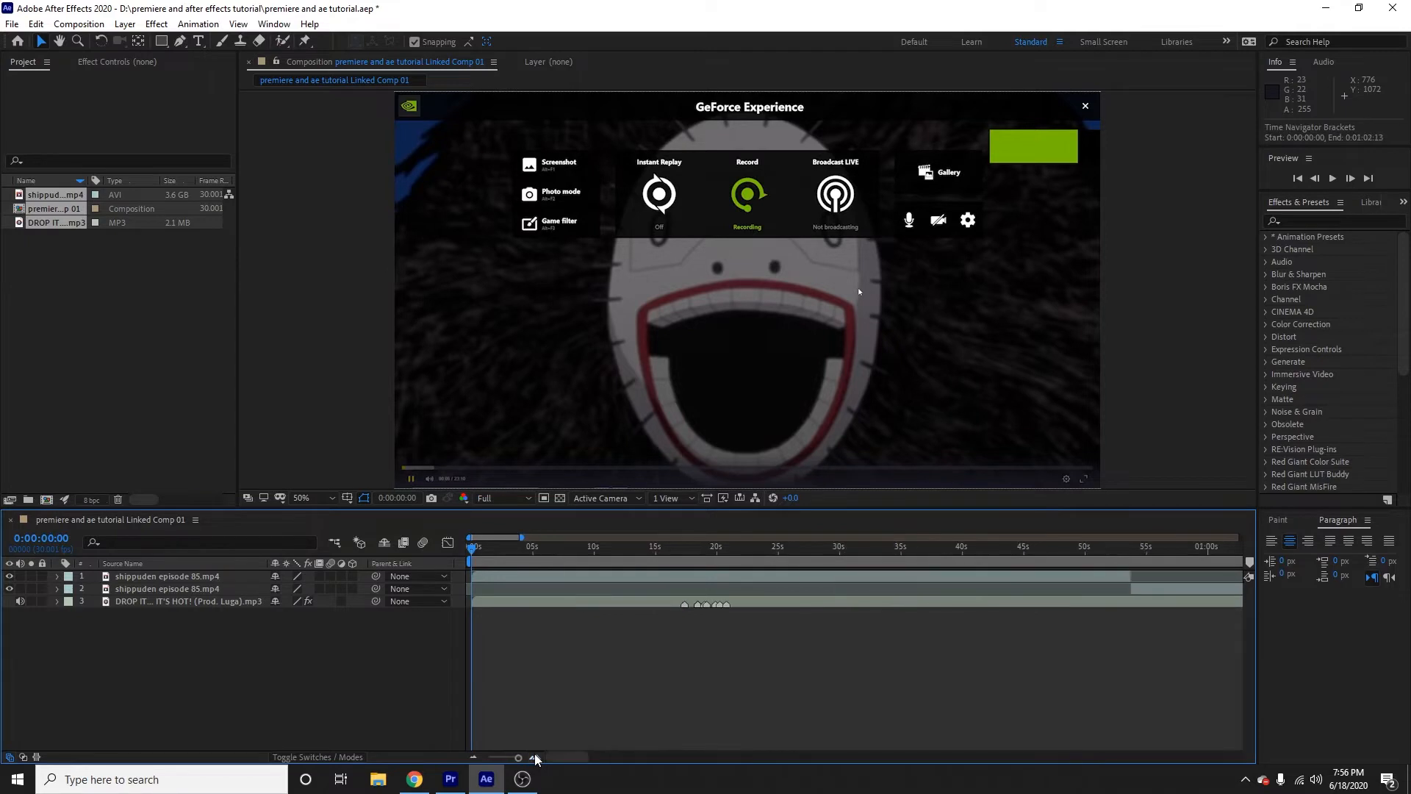
click(535, 758)
click(836, 547)
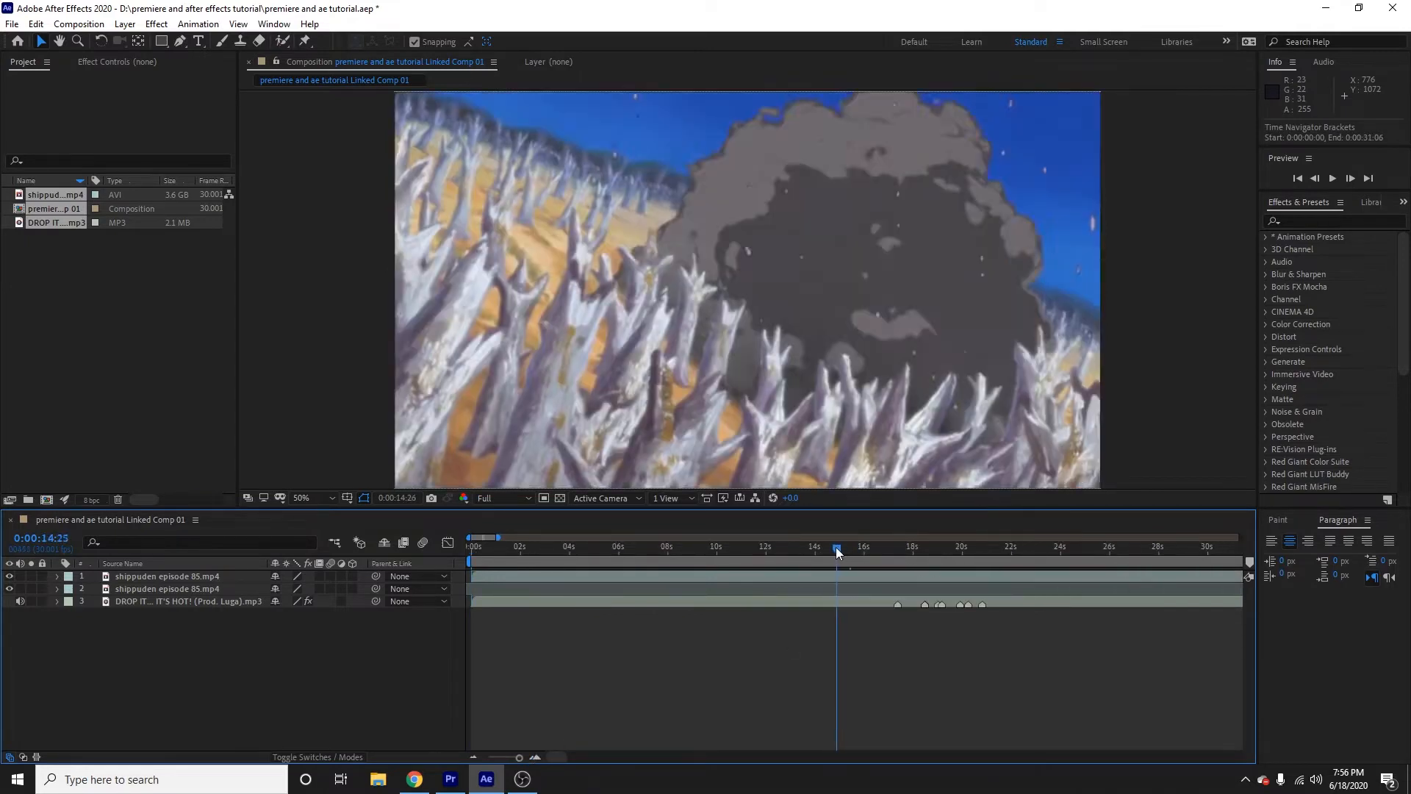
click(674, 548)
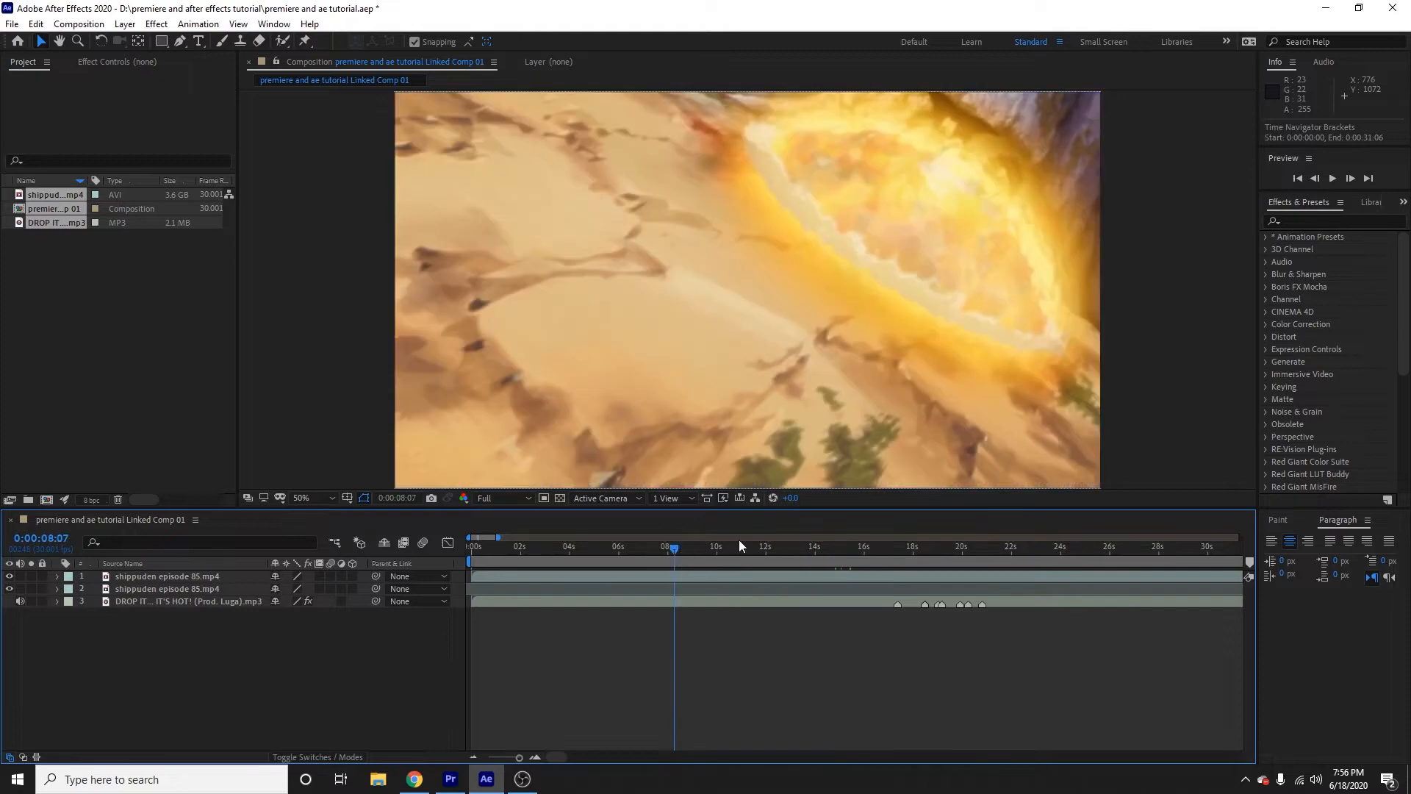
key(space)
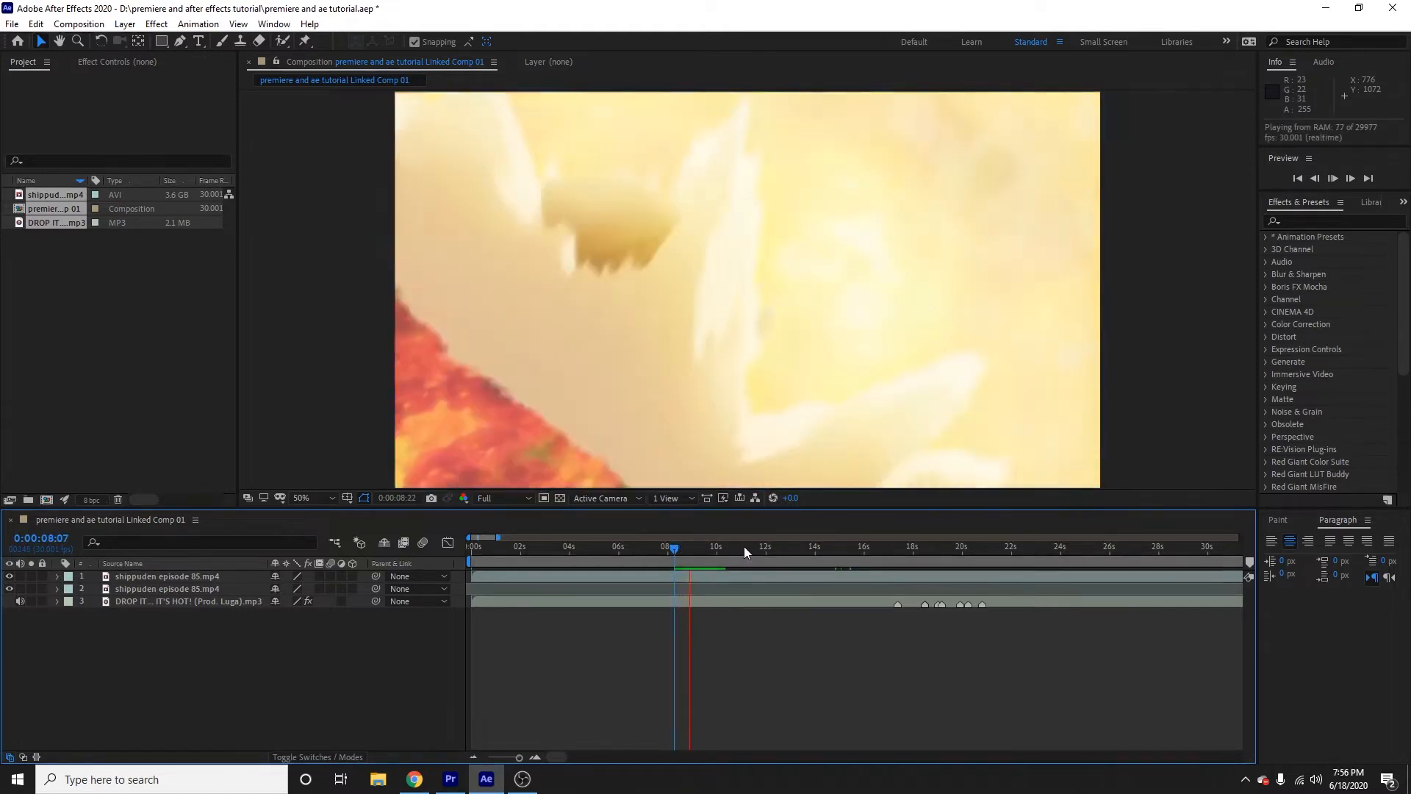
key(space)
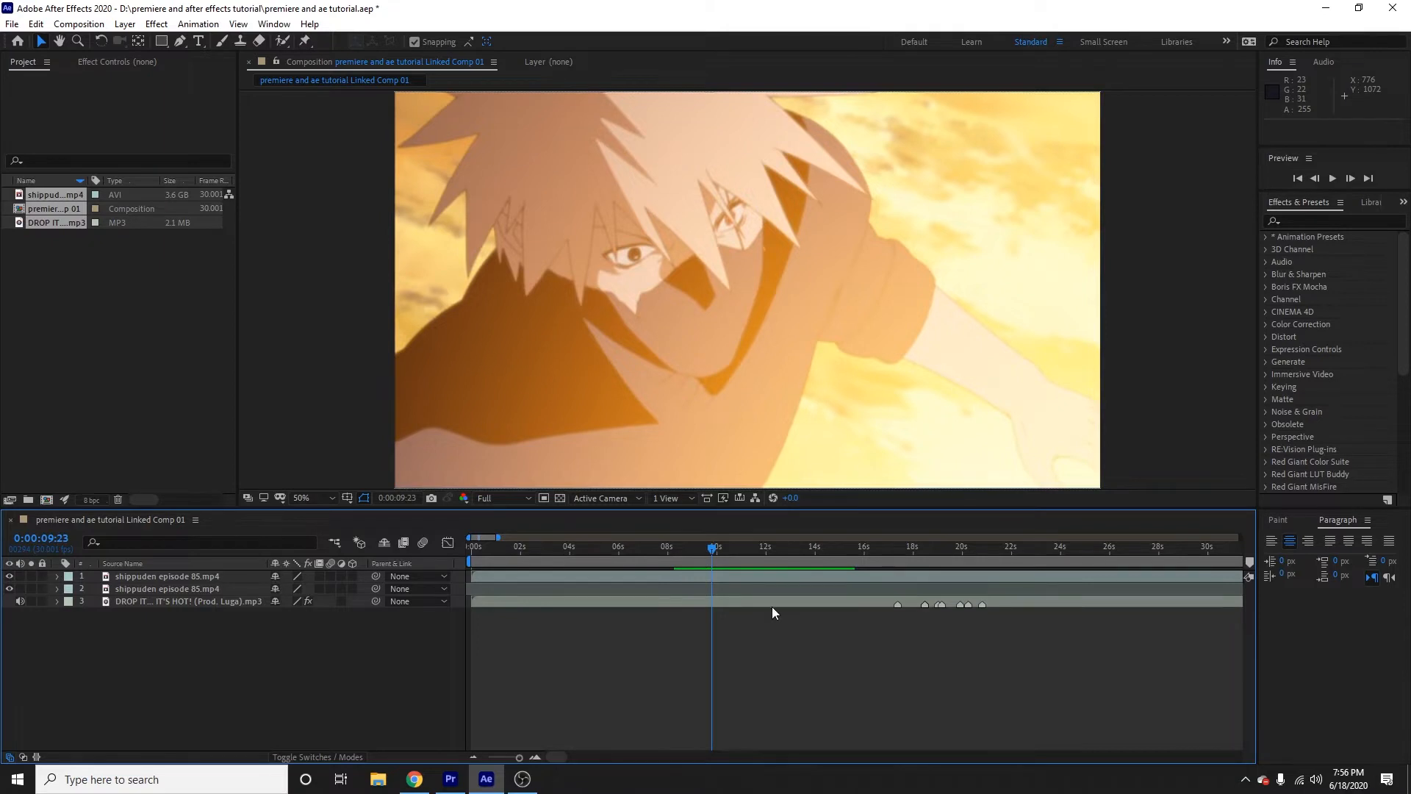
- Select the song layer and preview the composition again from 0:00:08:20
click(735, 598)
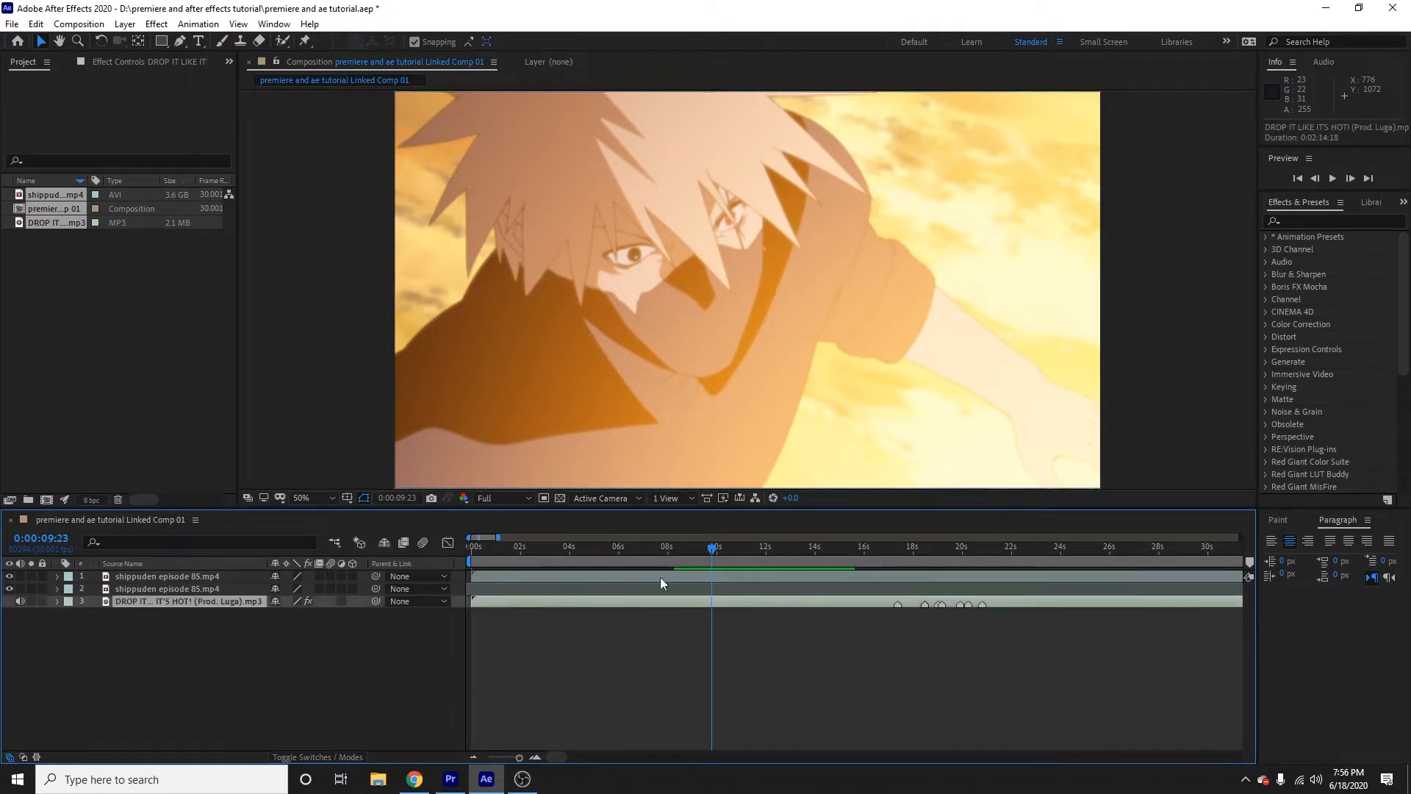
click(685, 549)
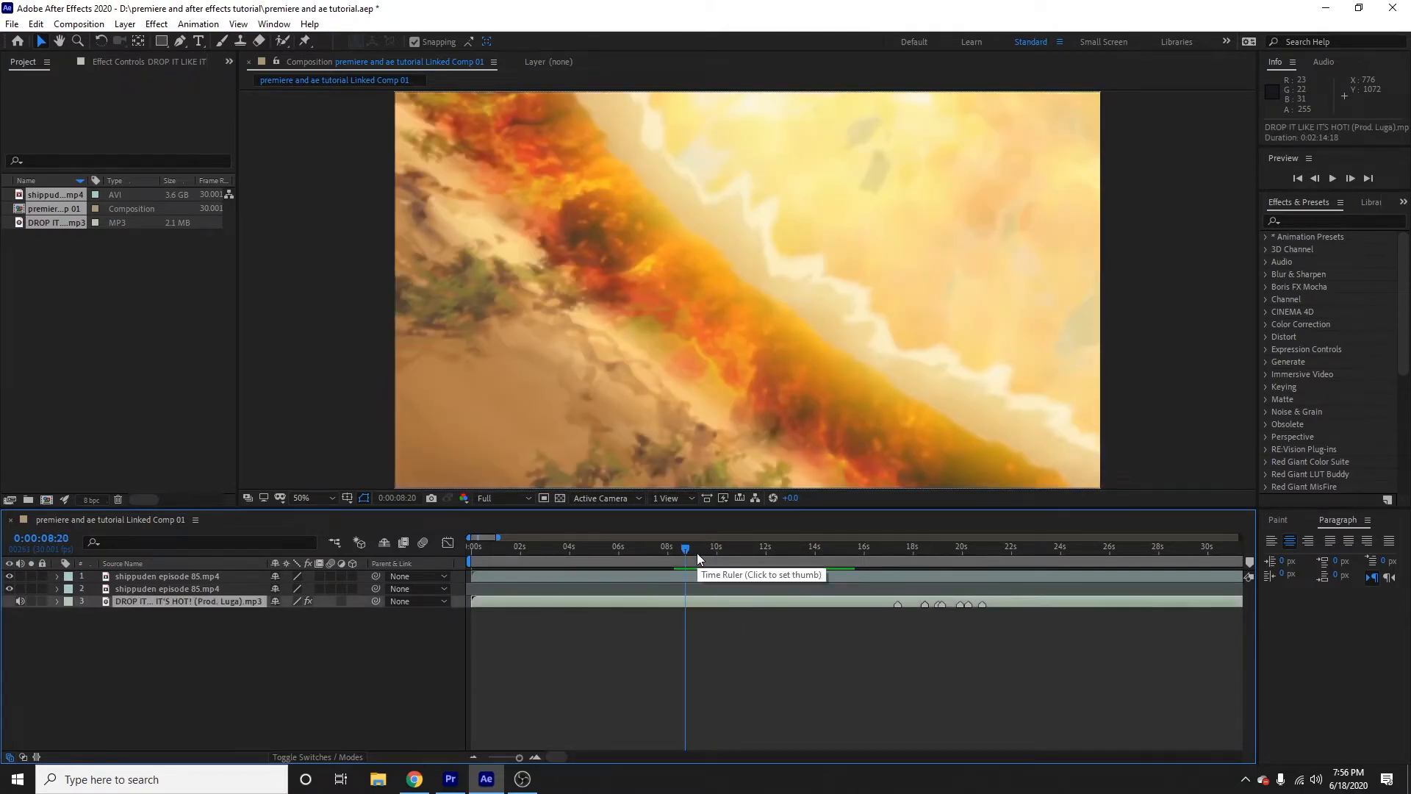
key(space)
key(space)
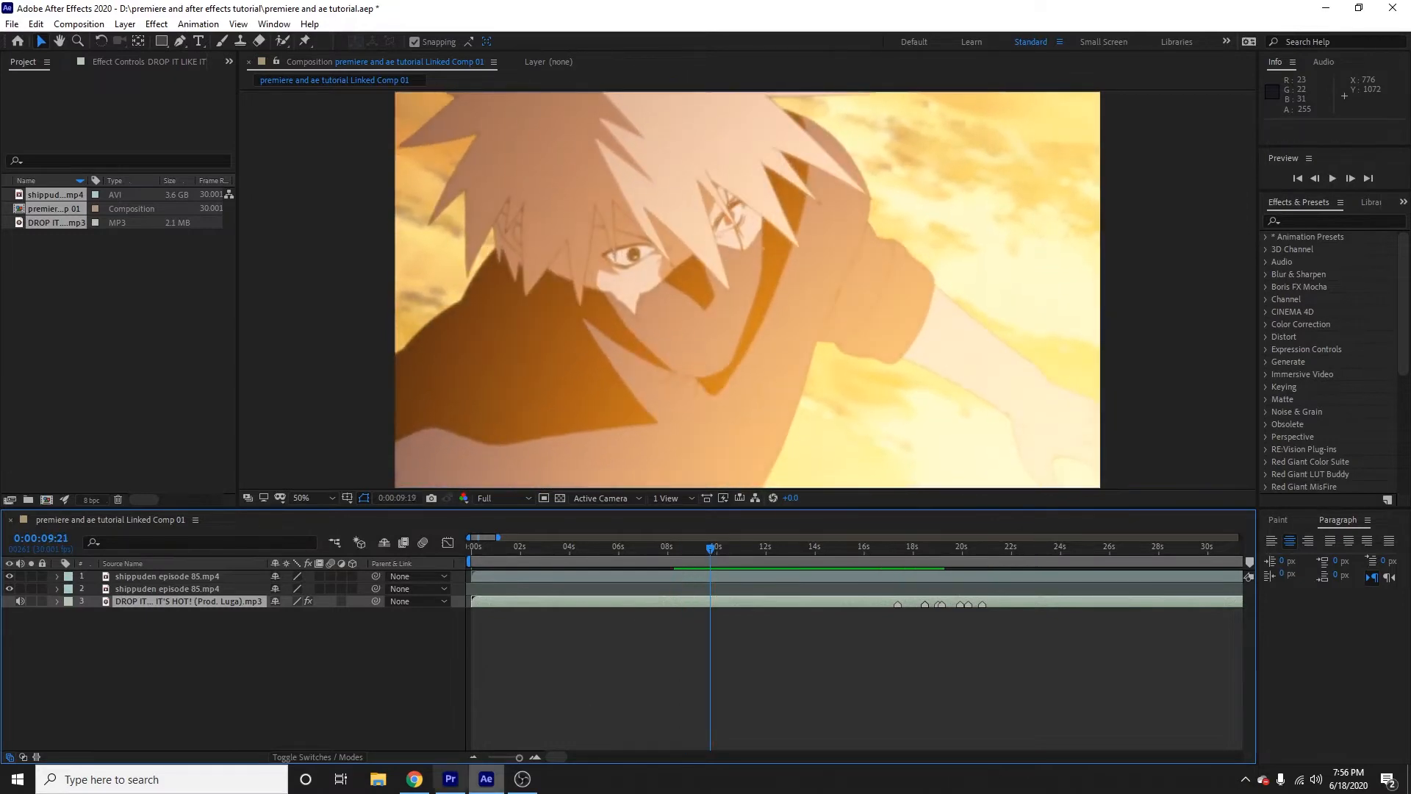
- Switch to Premiere Pro and briefly play the sequence from about 00;00;25
click(463, 786)
click(531, 522)
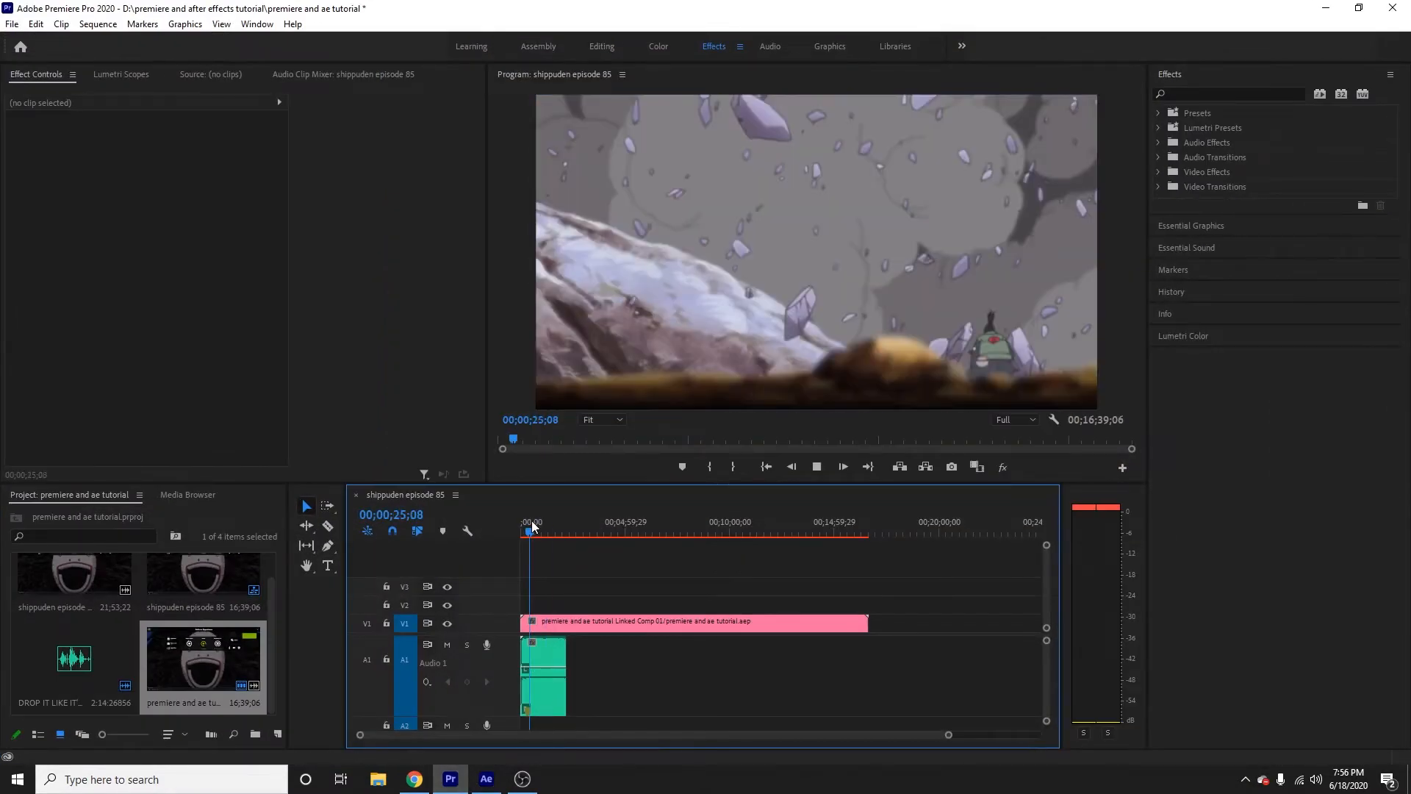
key(space)
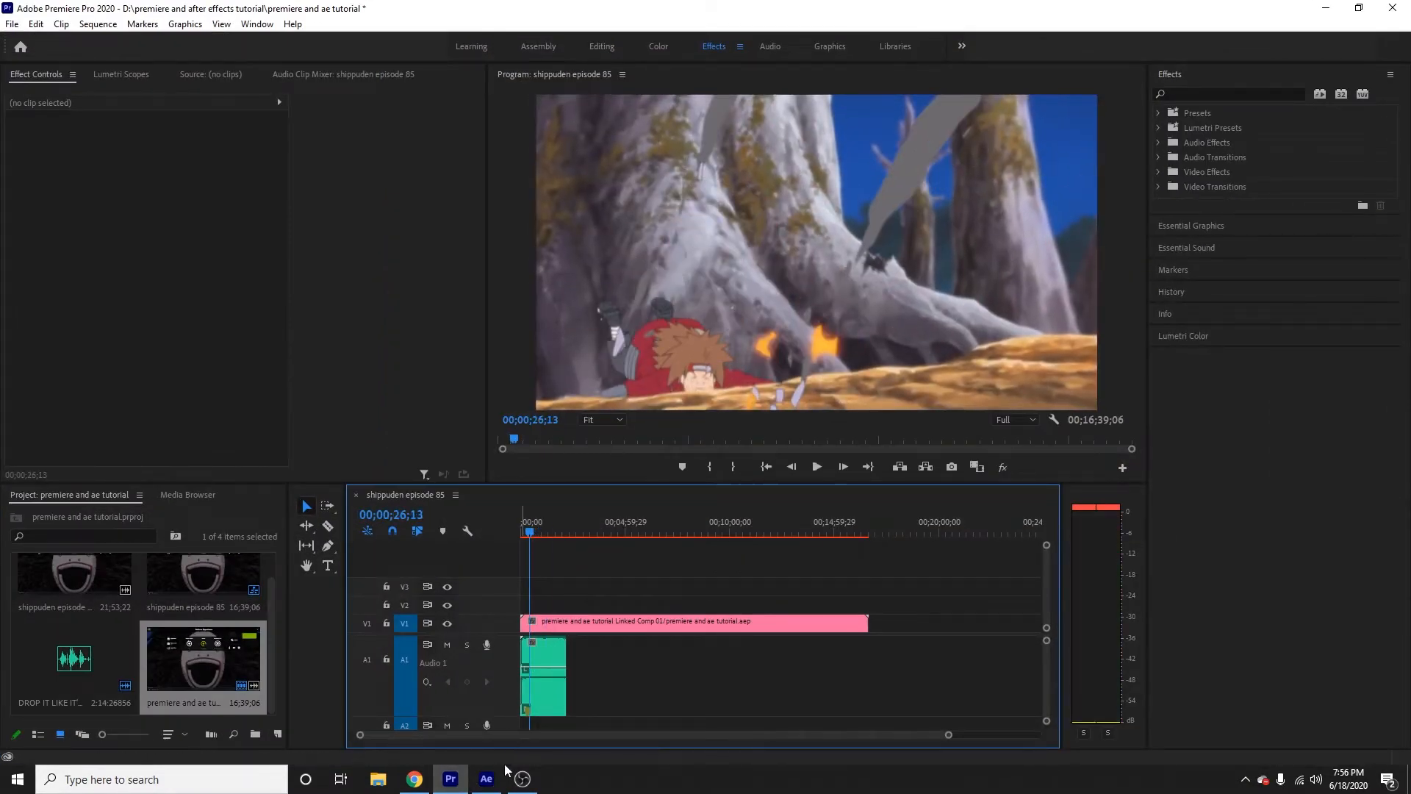
- Switch to After Effects, set the song layer's Audio Levels to 15 dB and preview the composition from 0:00:09:21
mouse_move(489, 780)
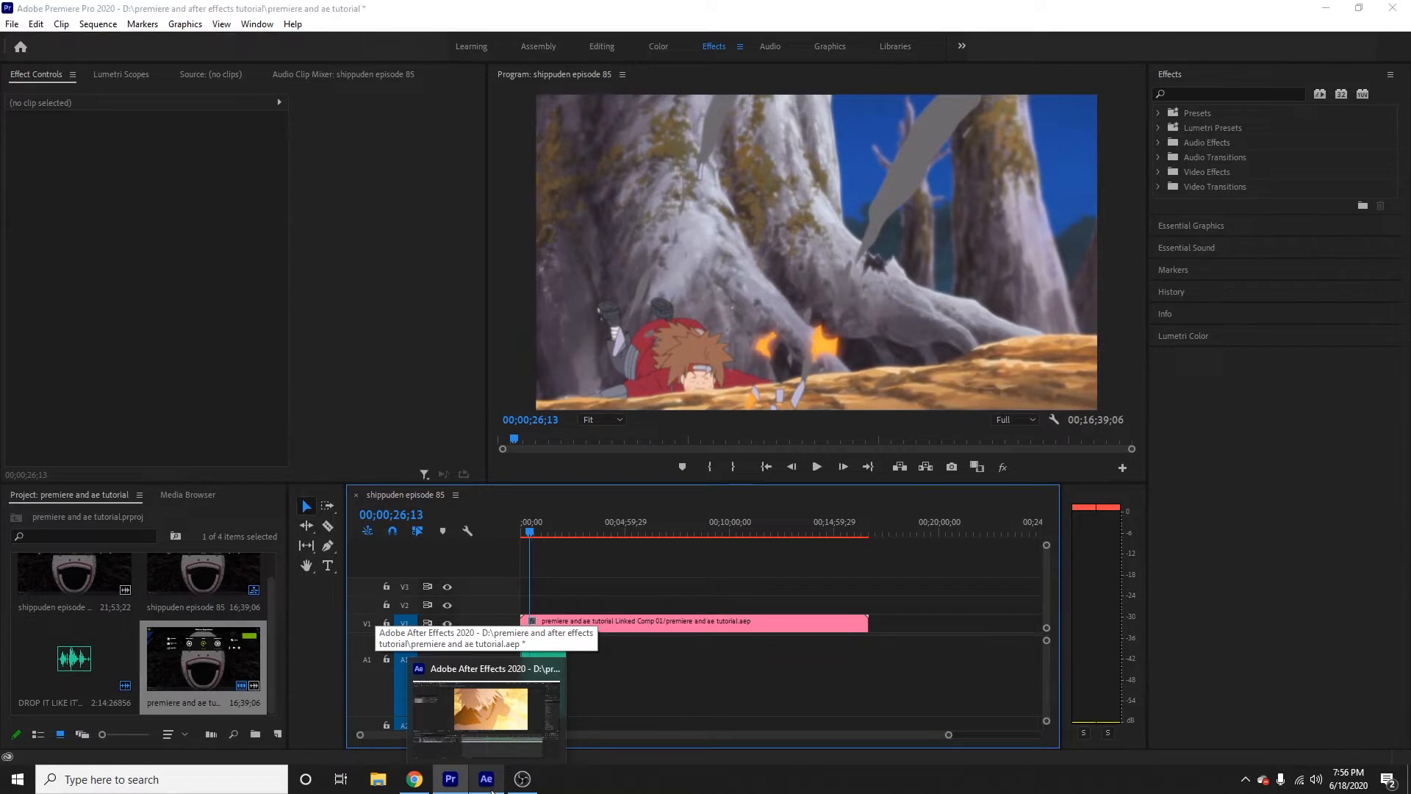
click(491, 790)
right_click(685, 601)
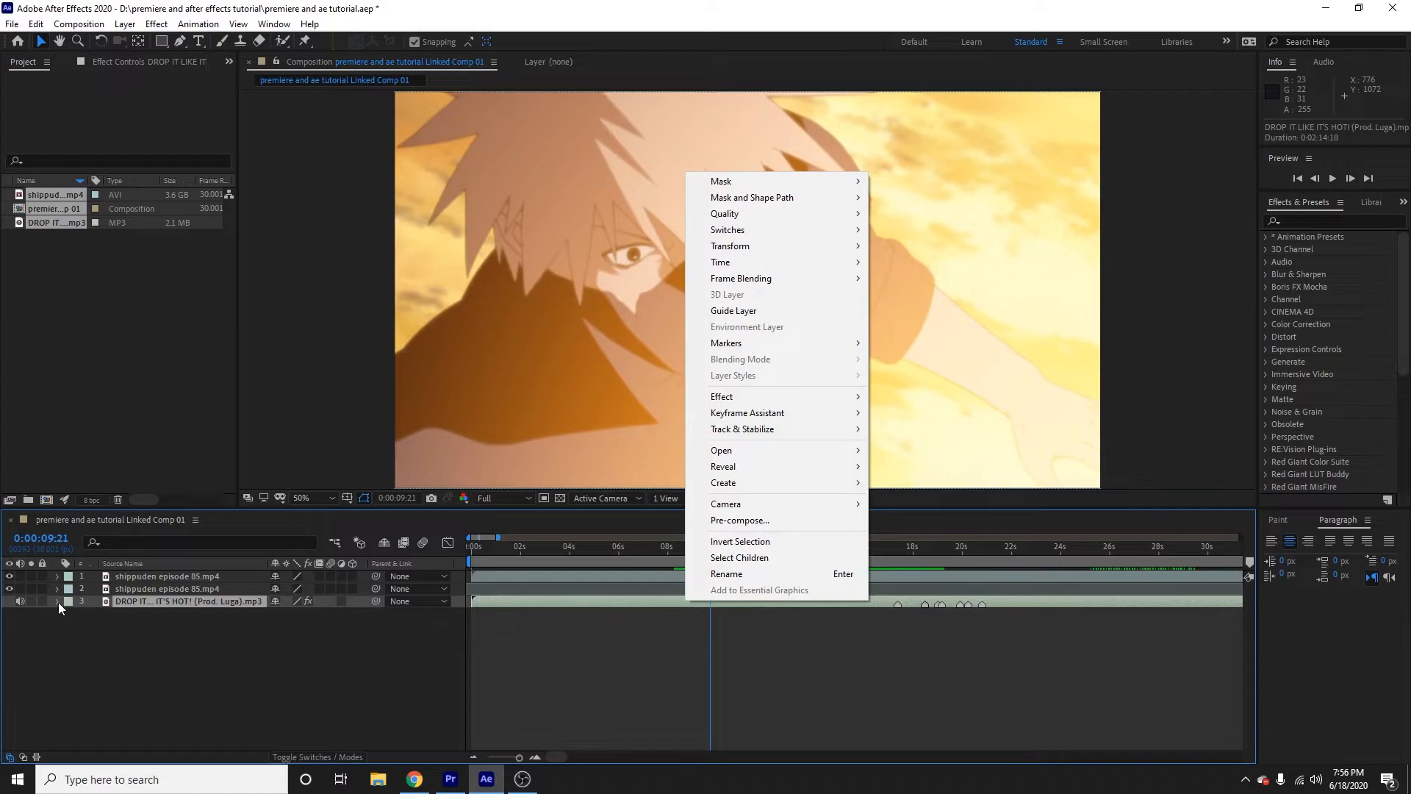
click(59, 602)
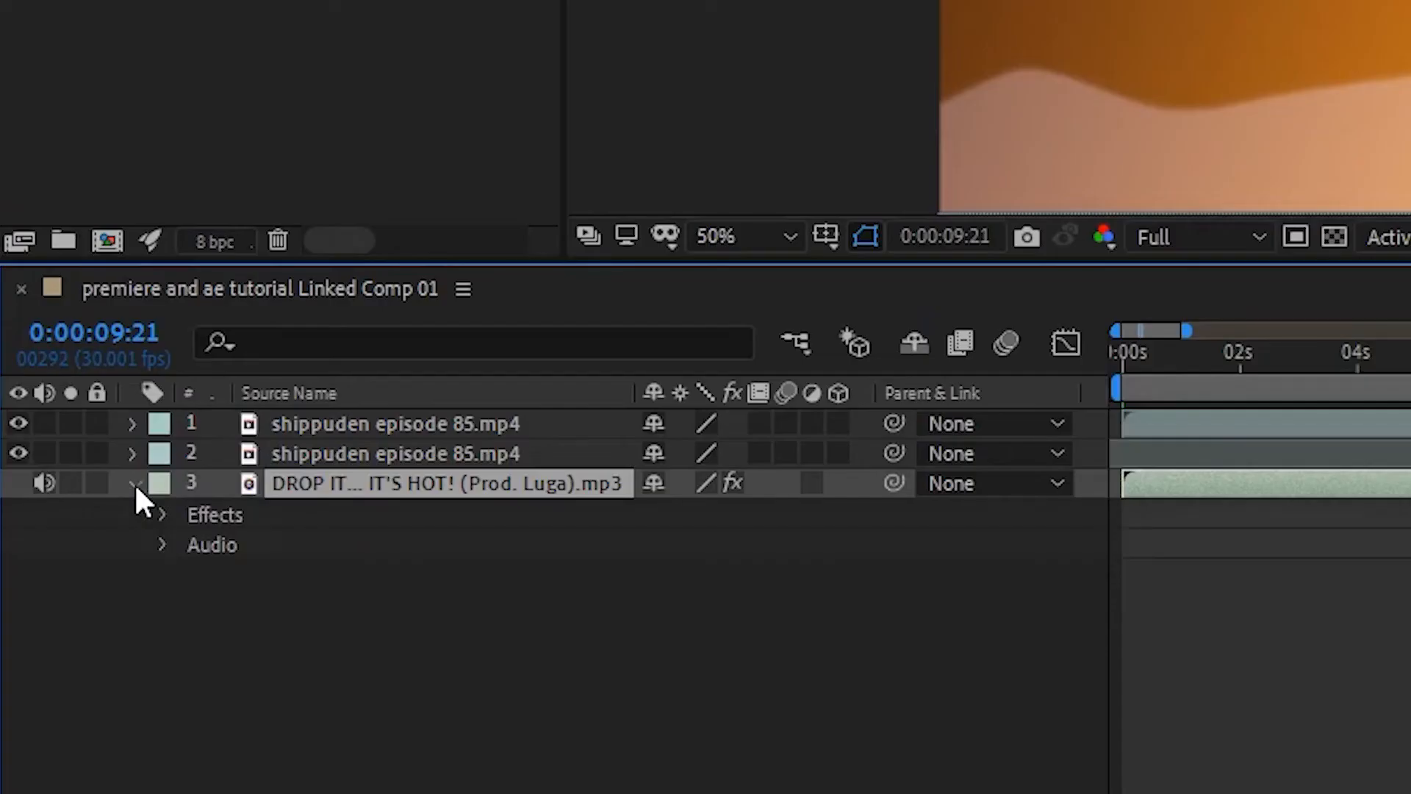
click(162, 544)
click(669, 573)
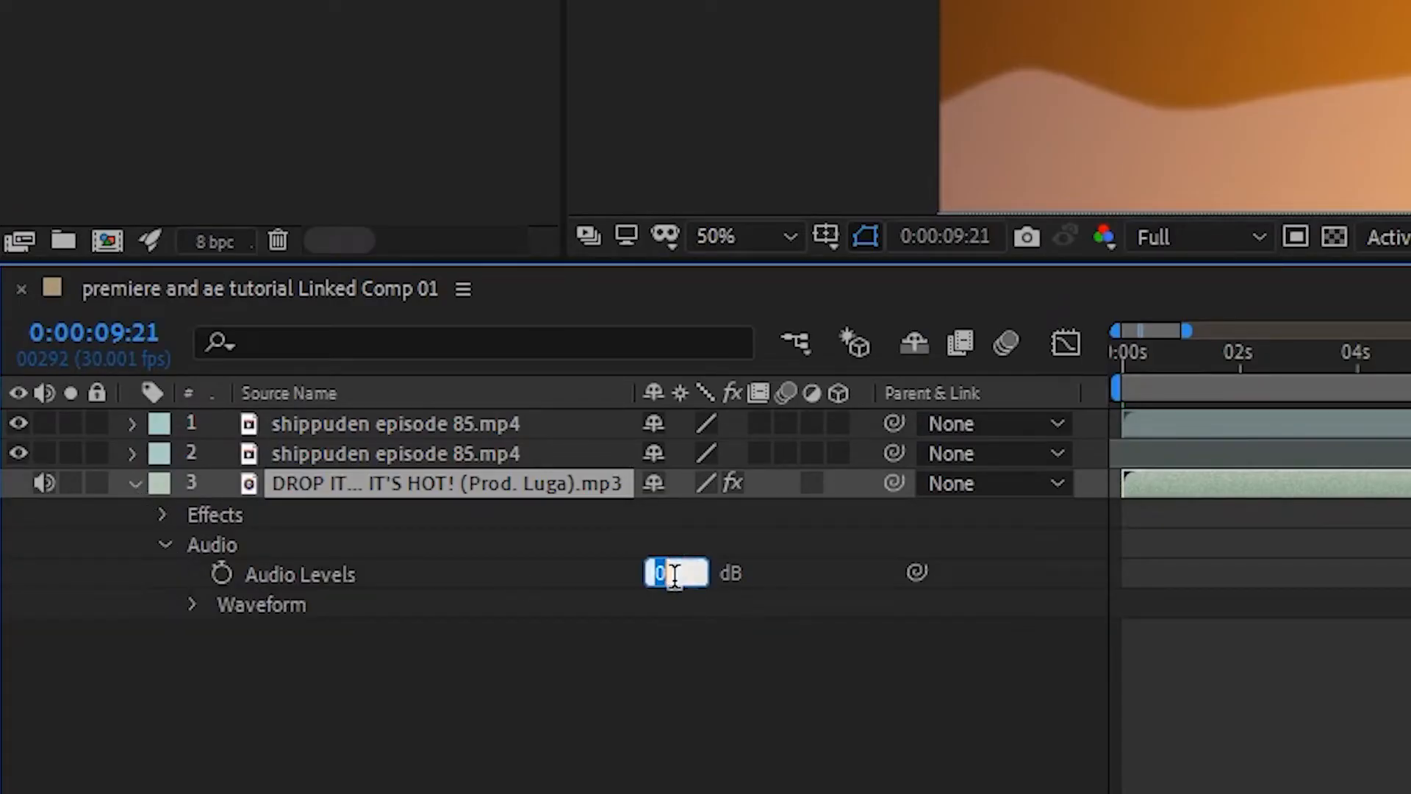
text(15)
key(Return)
key(space)
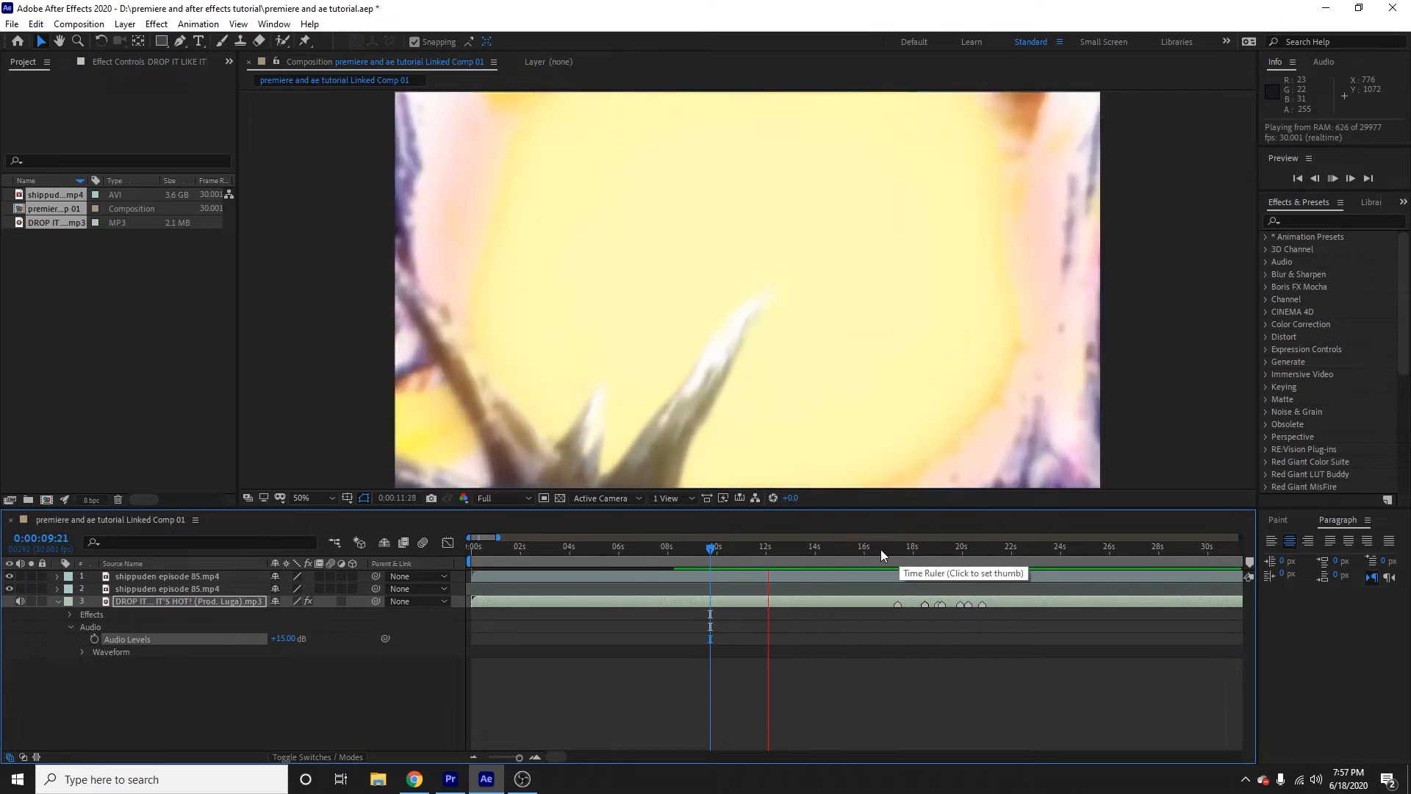
- Split the second episode layer at its marker near the 12-minute point, at 0:11:58:29
click(881, 549)
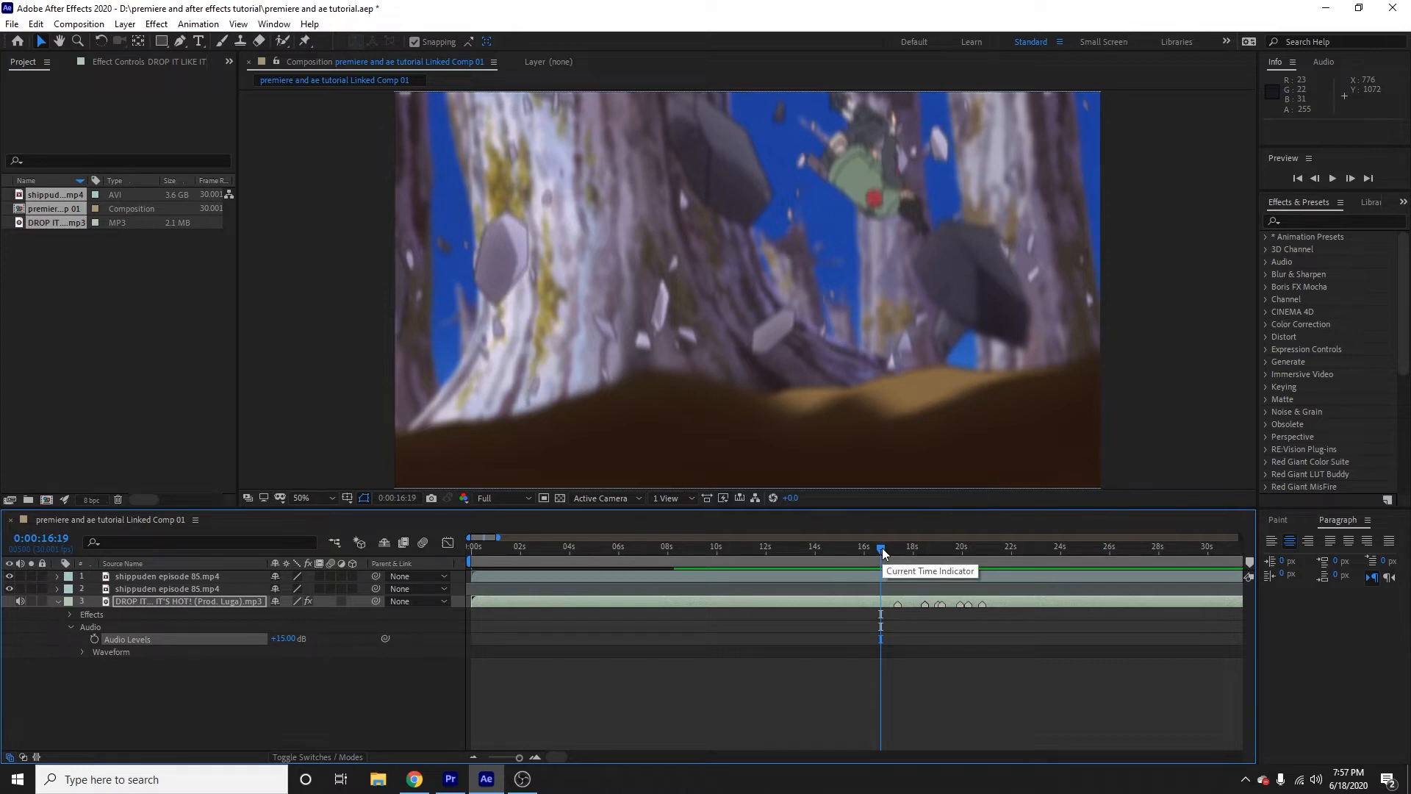
click(480, 758)
click(479, 758)
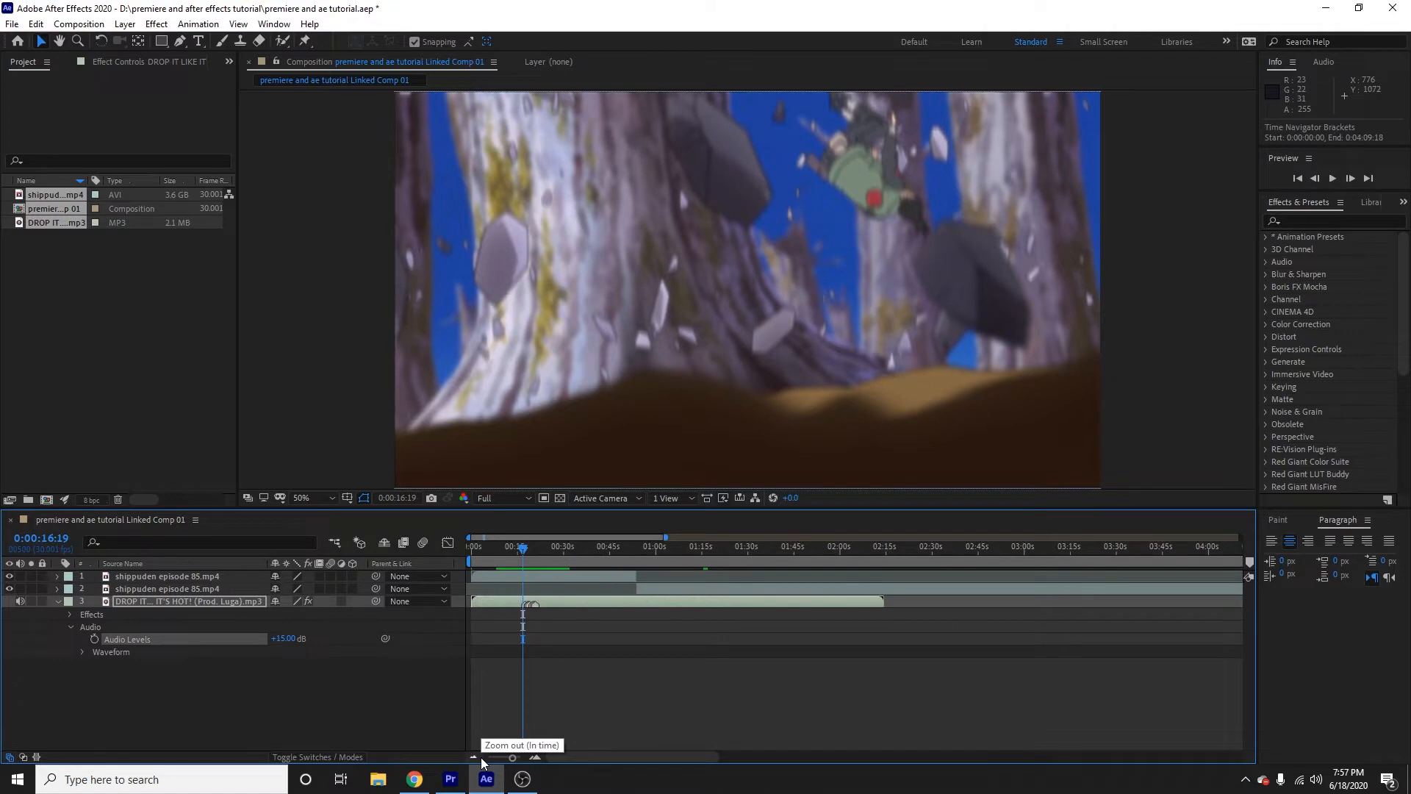
click(536, 758)
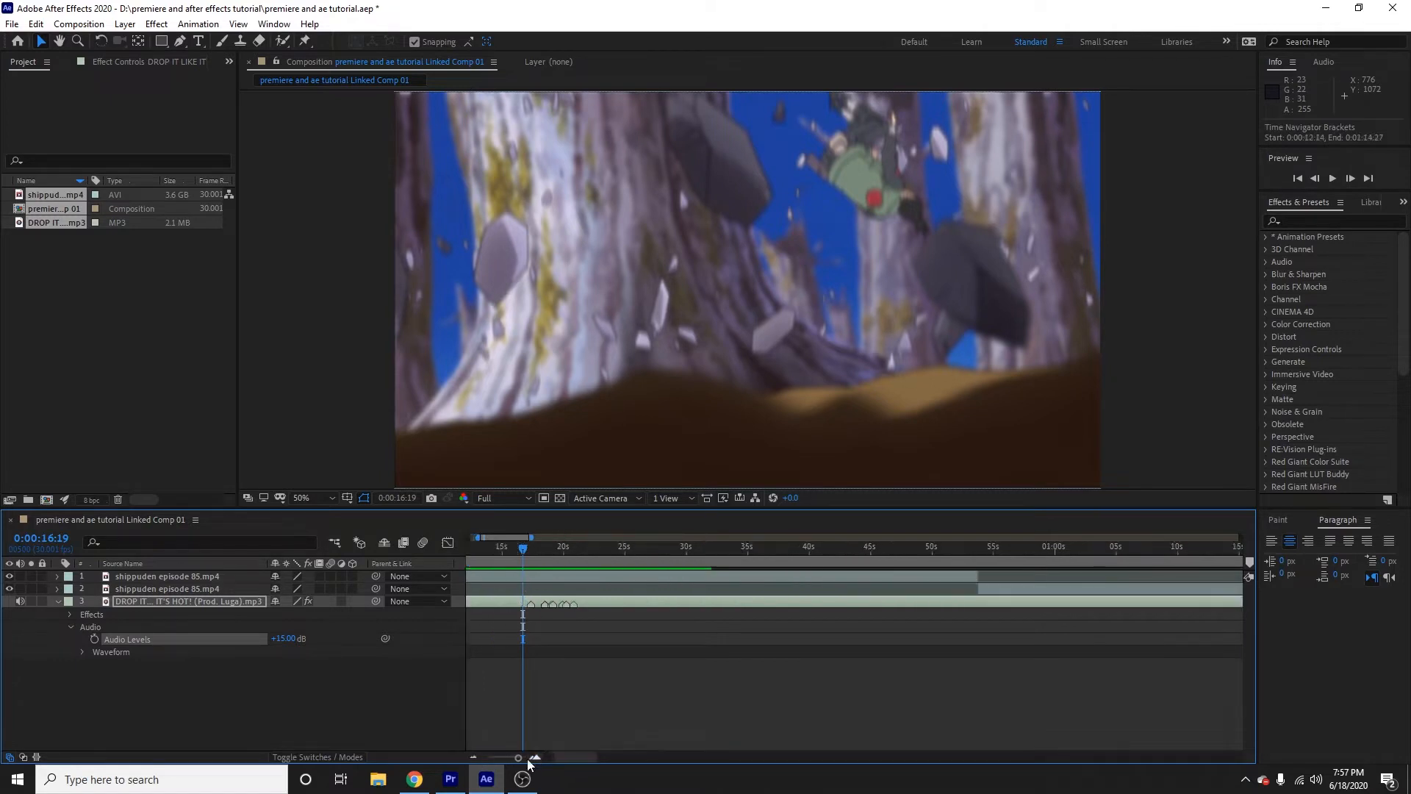
click(473, 757)
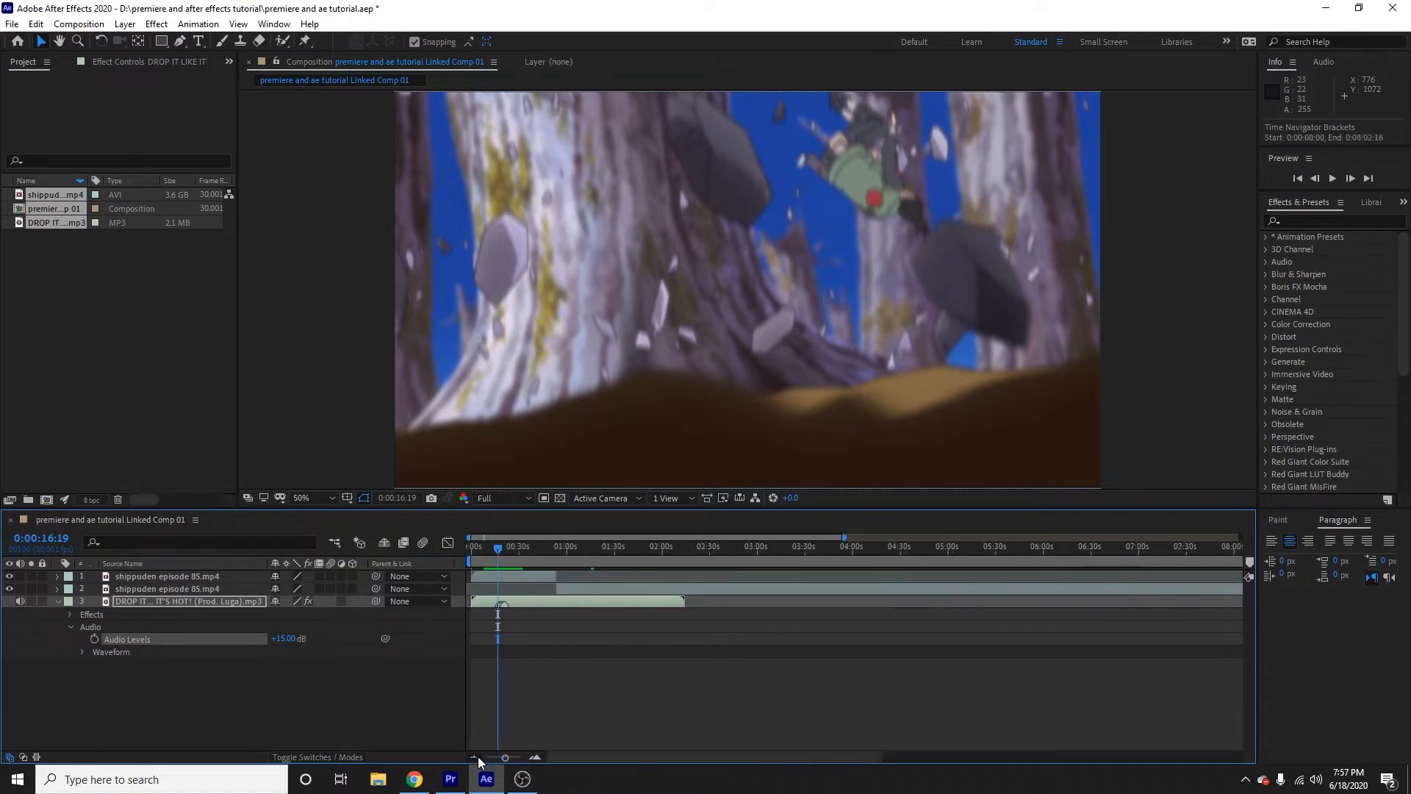
click(1025, 547)
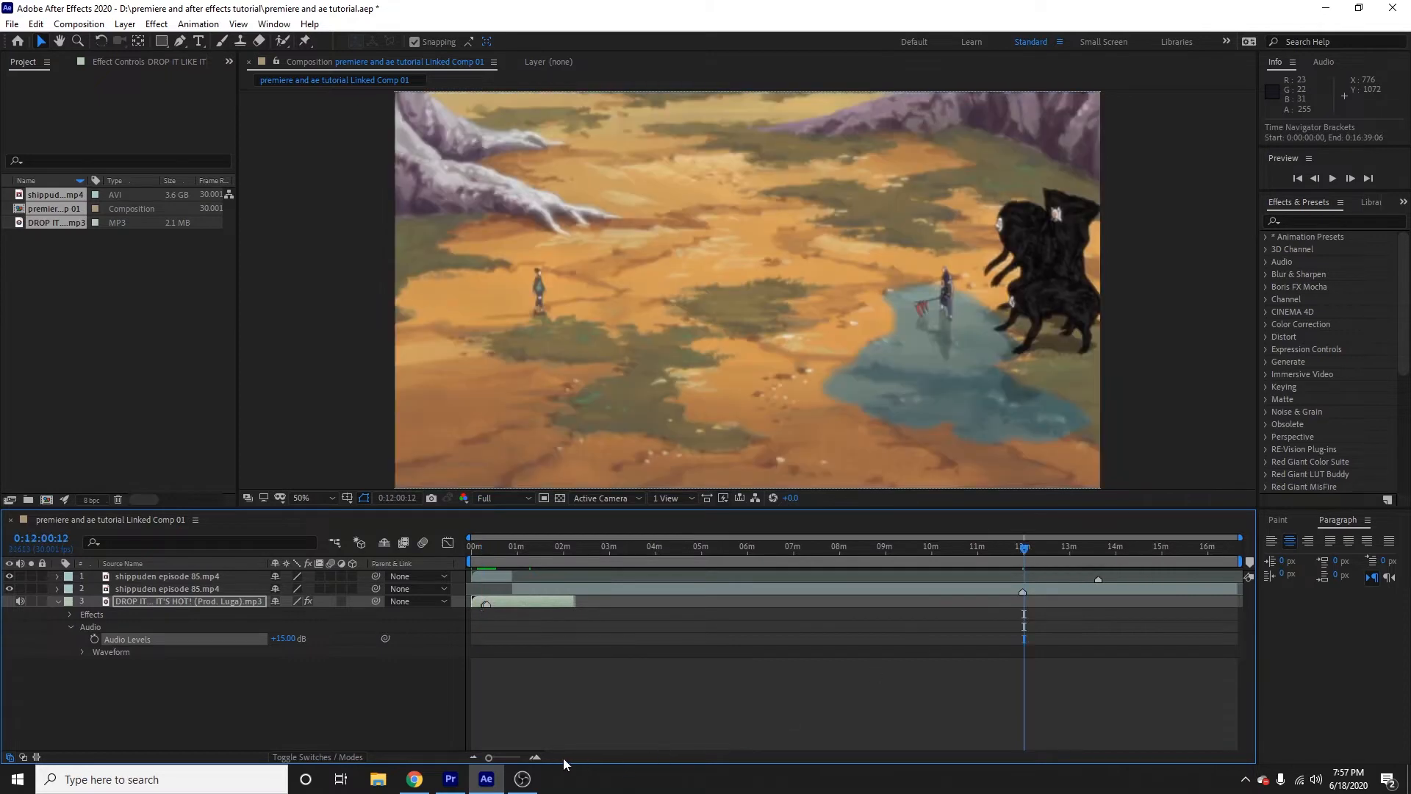
click(535, 758)
drag(1026, 560, 1022, 553)
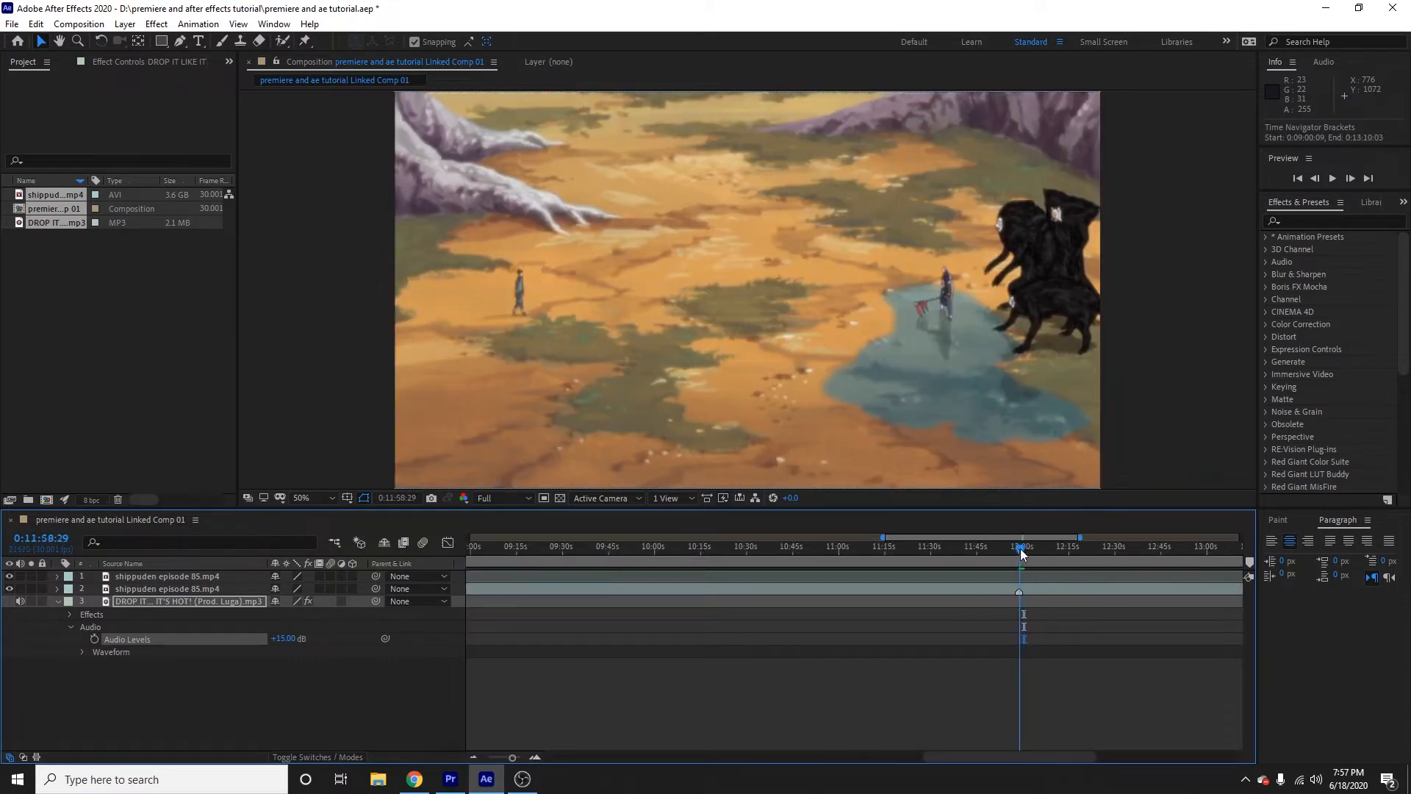
click(1008, 589)
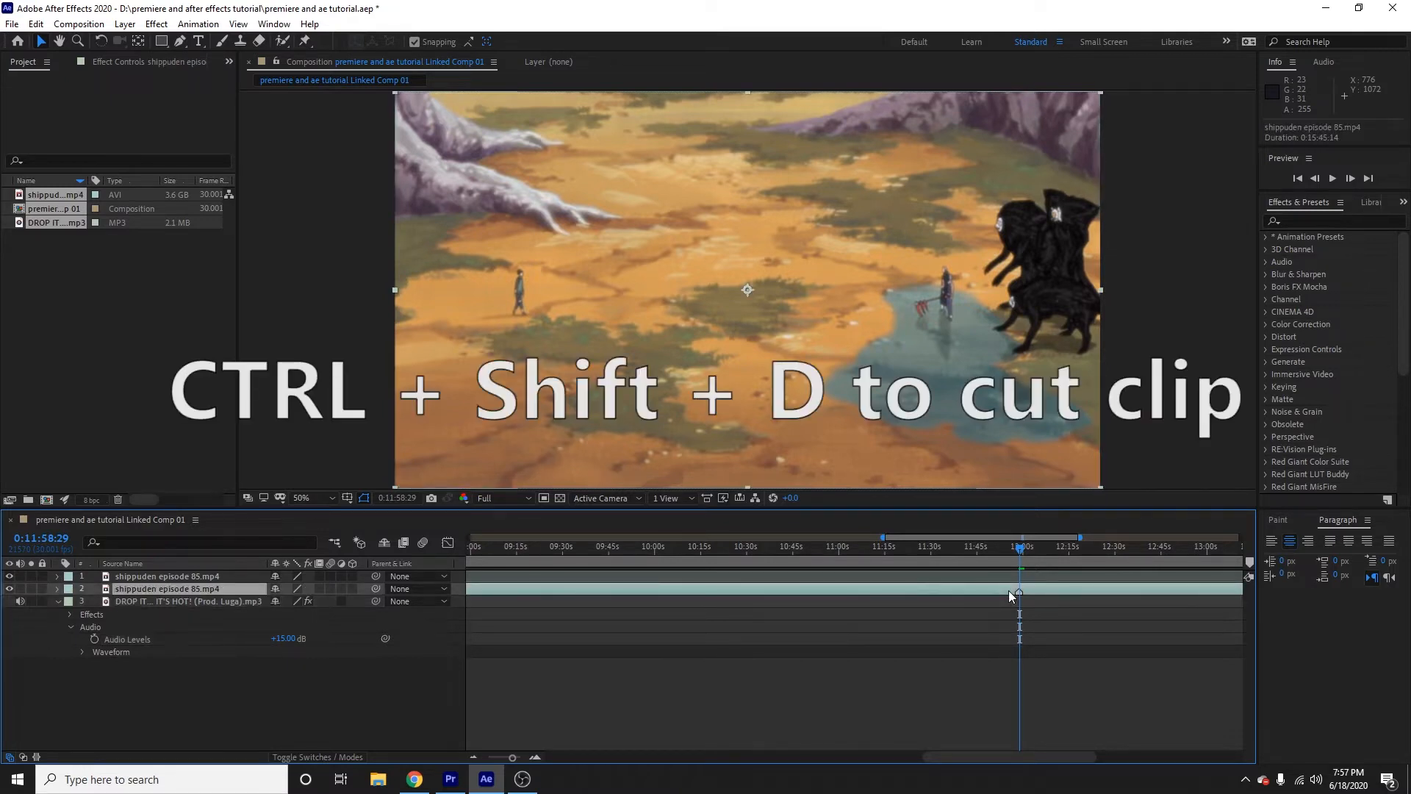
key(ctrl+shift+d)
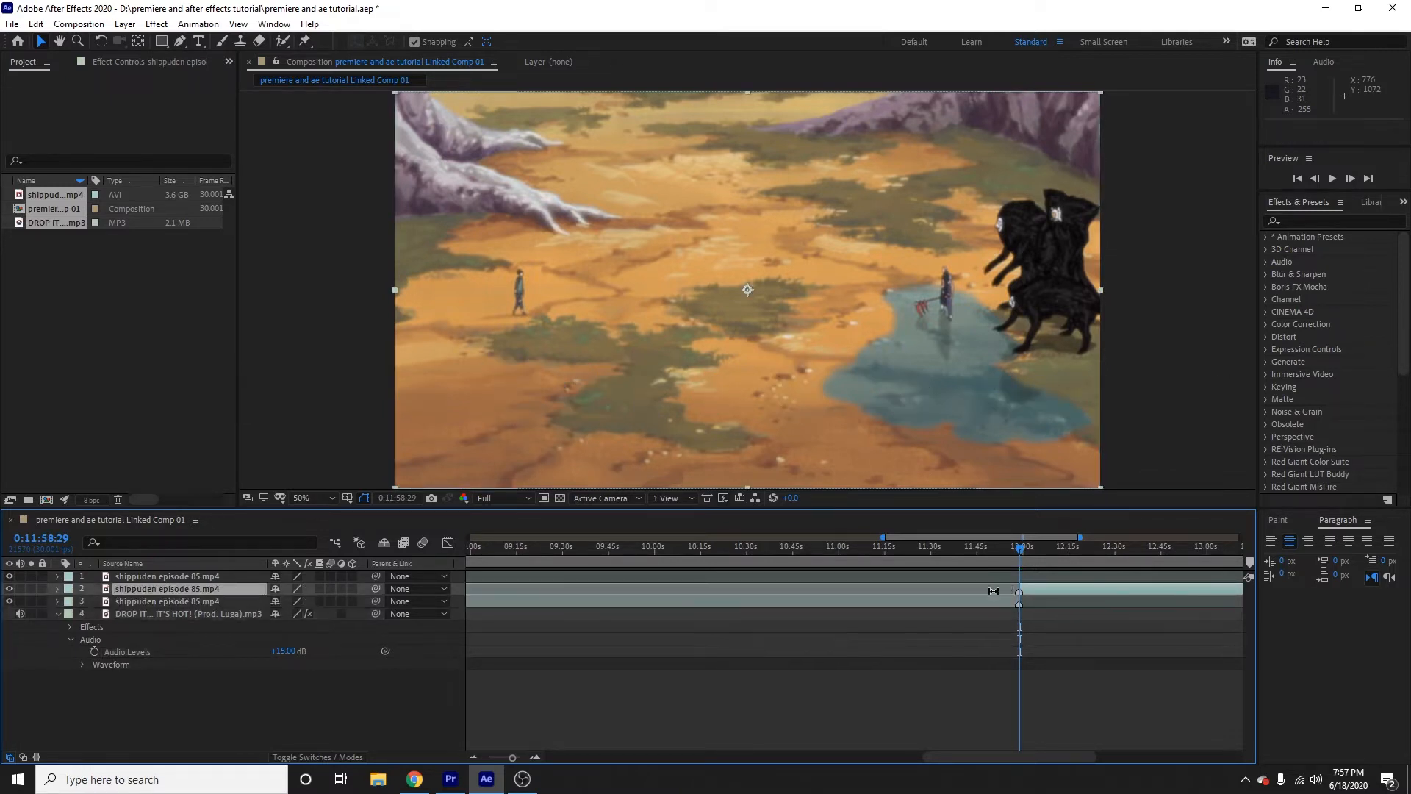
- Move the split-off later part of the episode below its earlier part in the layer stack
click(739, 602)
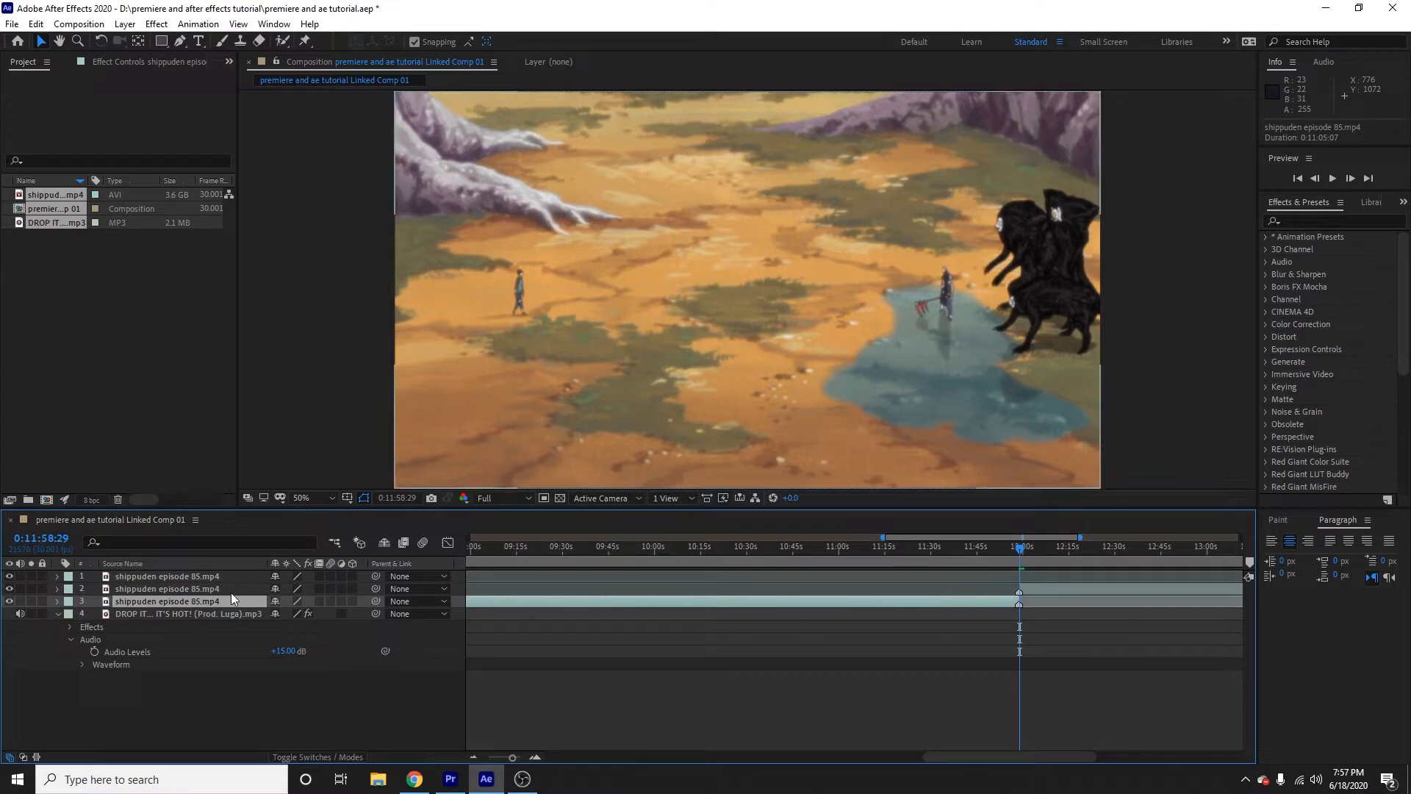
click(208, 590)
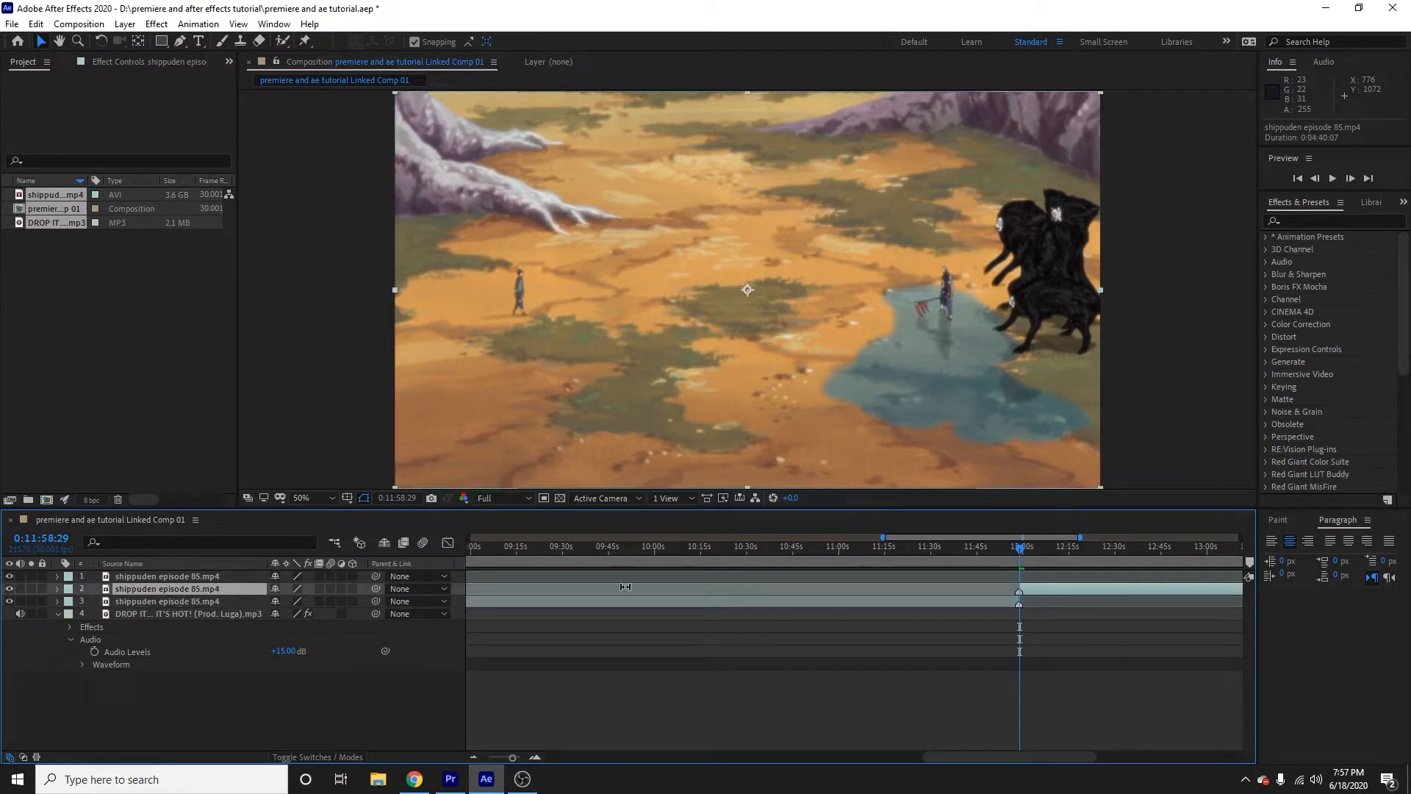
click(185, 601)
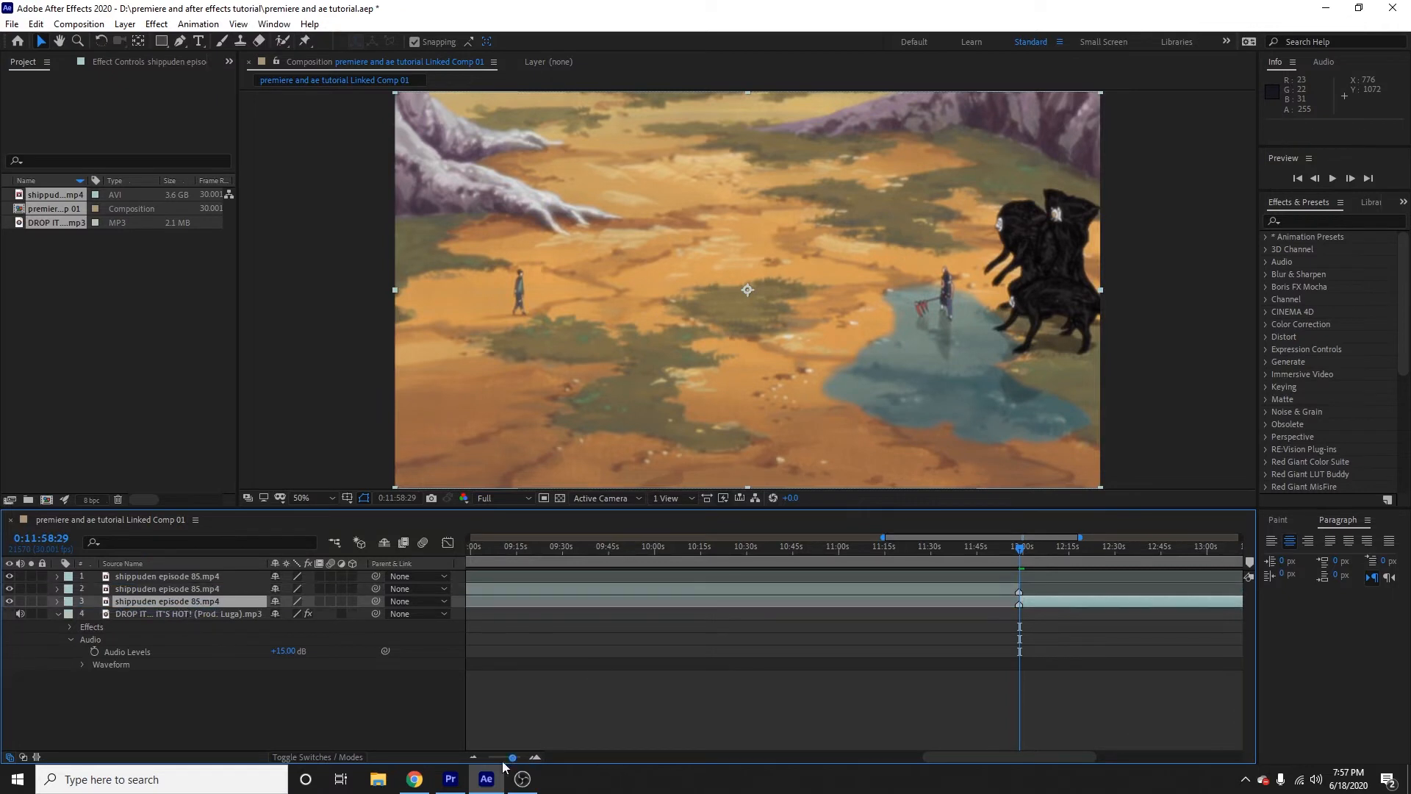
- Hide the first two episode layers and shift them together about 10.5 minutes later in the timeline
click(474, 757)
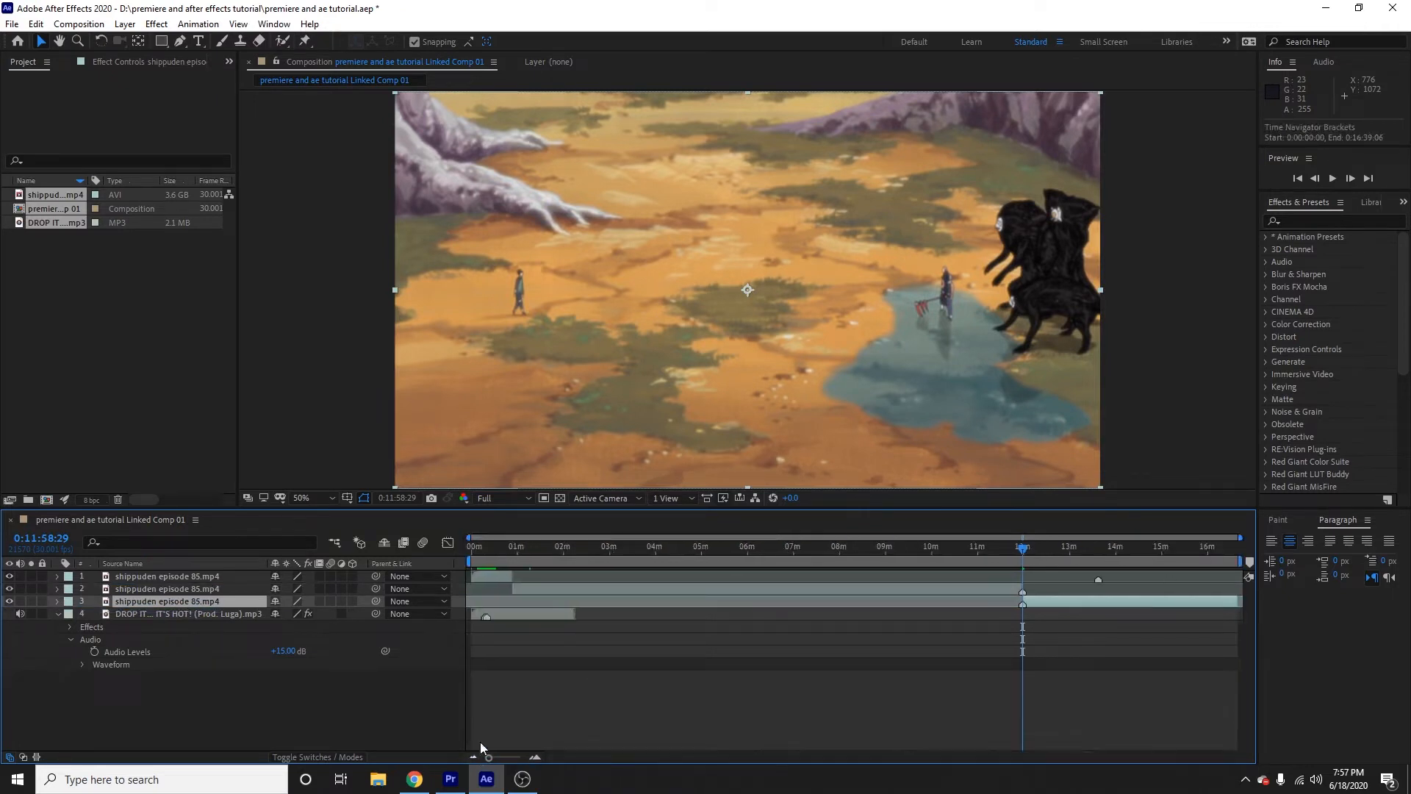
click(490, 577)
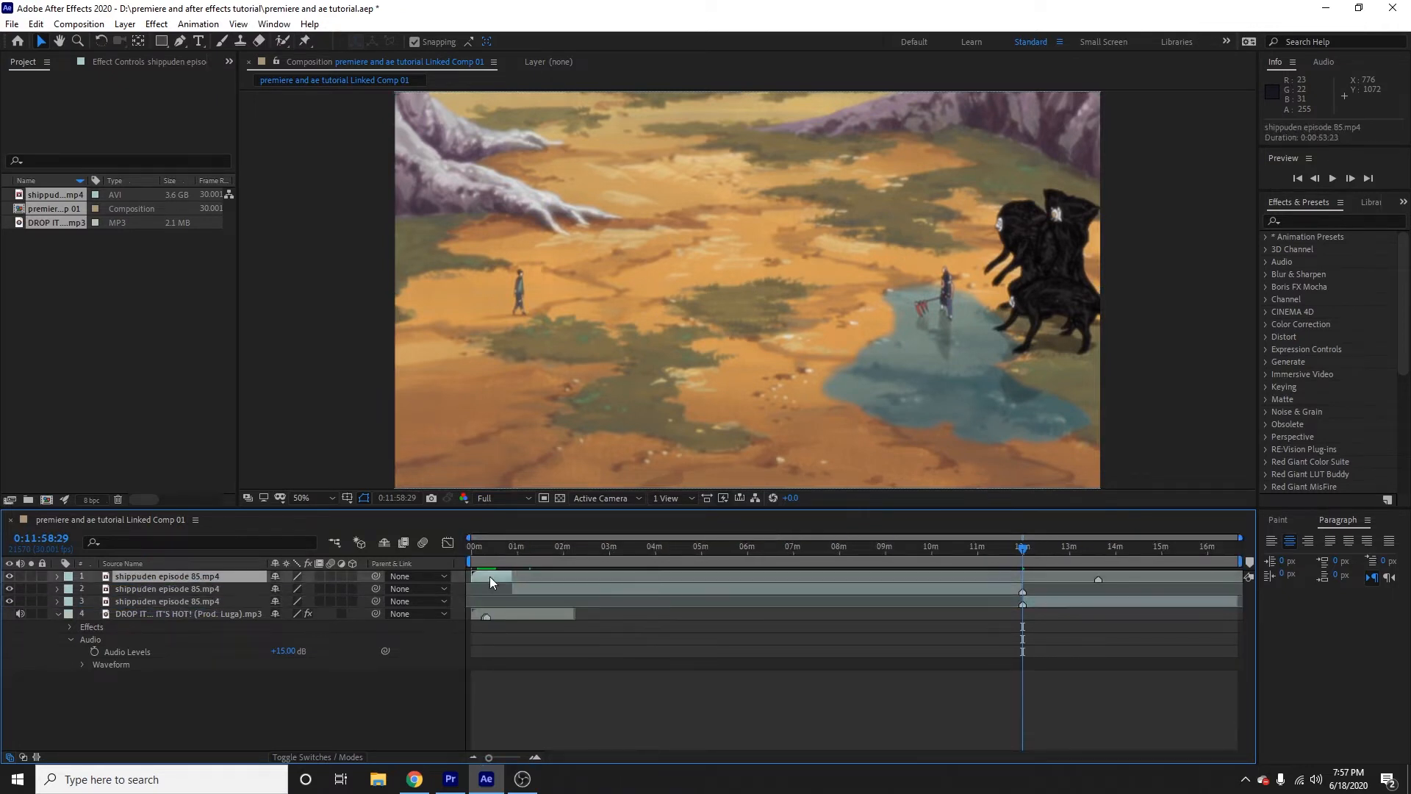
shift+click(553, 589)
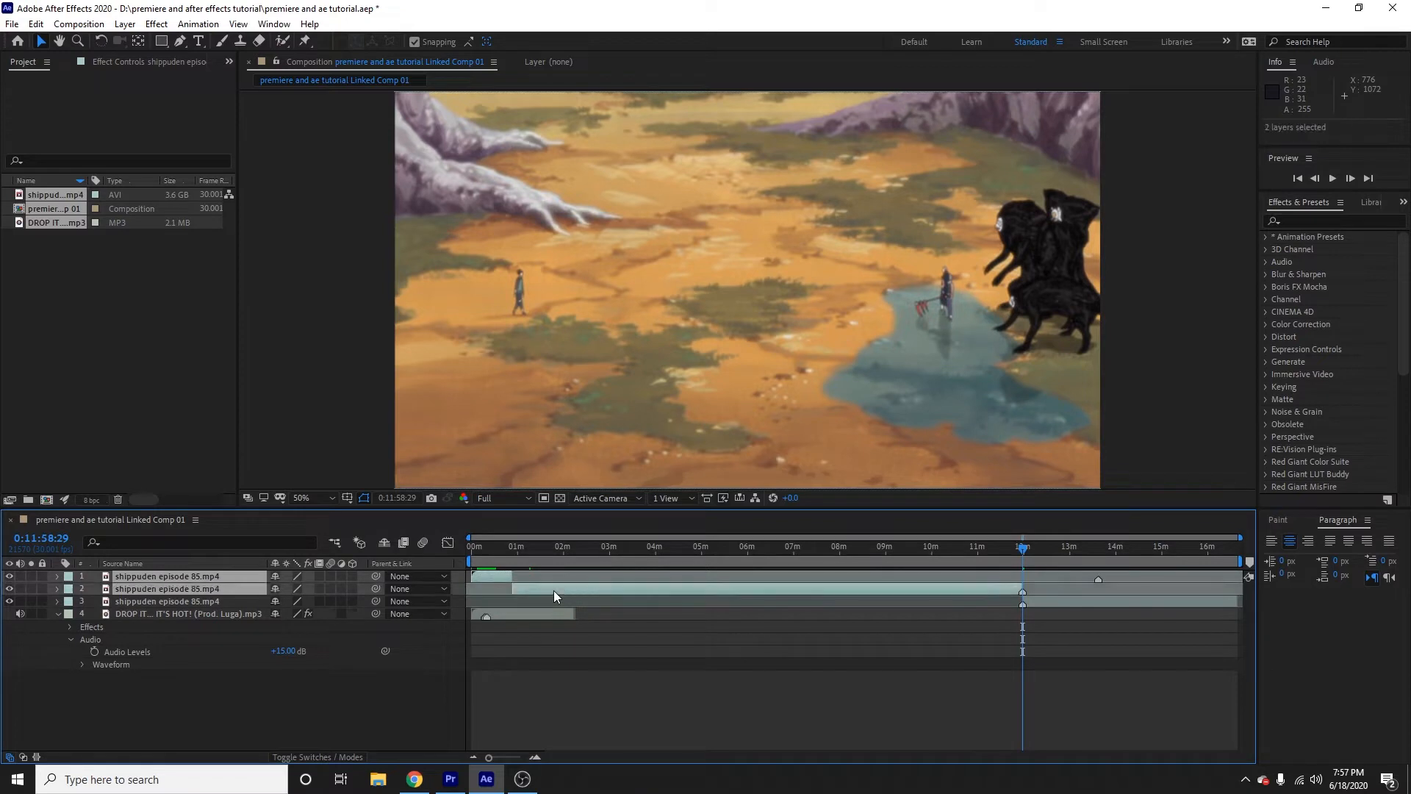
click(10, 578)
drag(523, 588, 1005, 580)
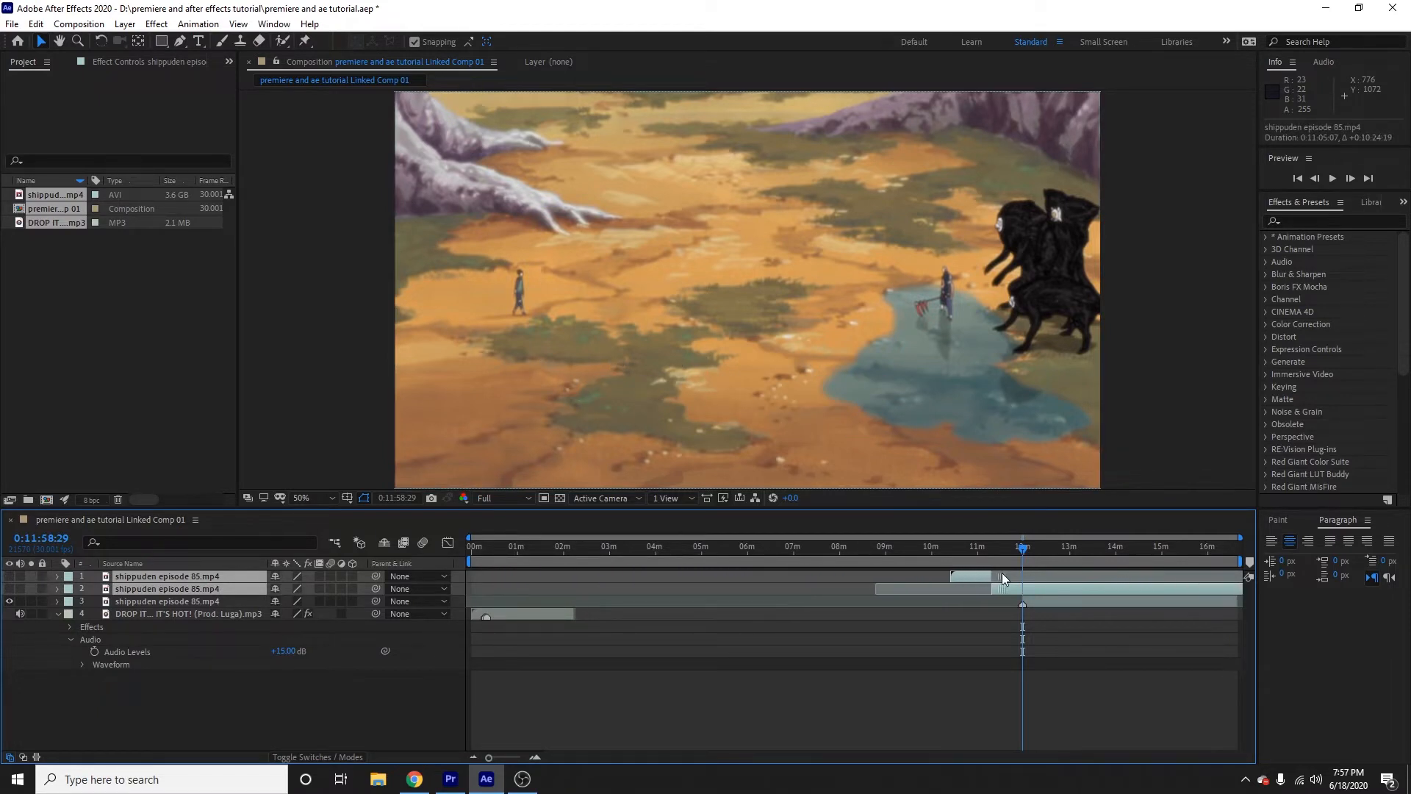
- Move the third episode layer to start near the song's first beat marker at about 17 seconds, and preview from 0:00:16:24
click(1070, 602)
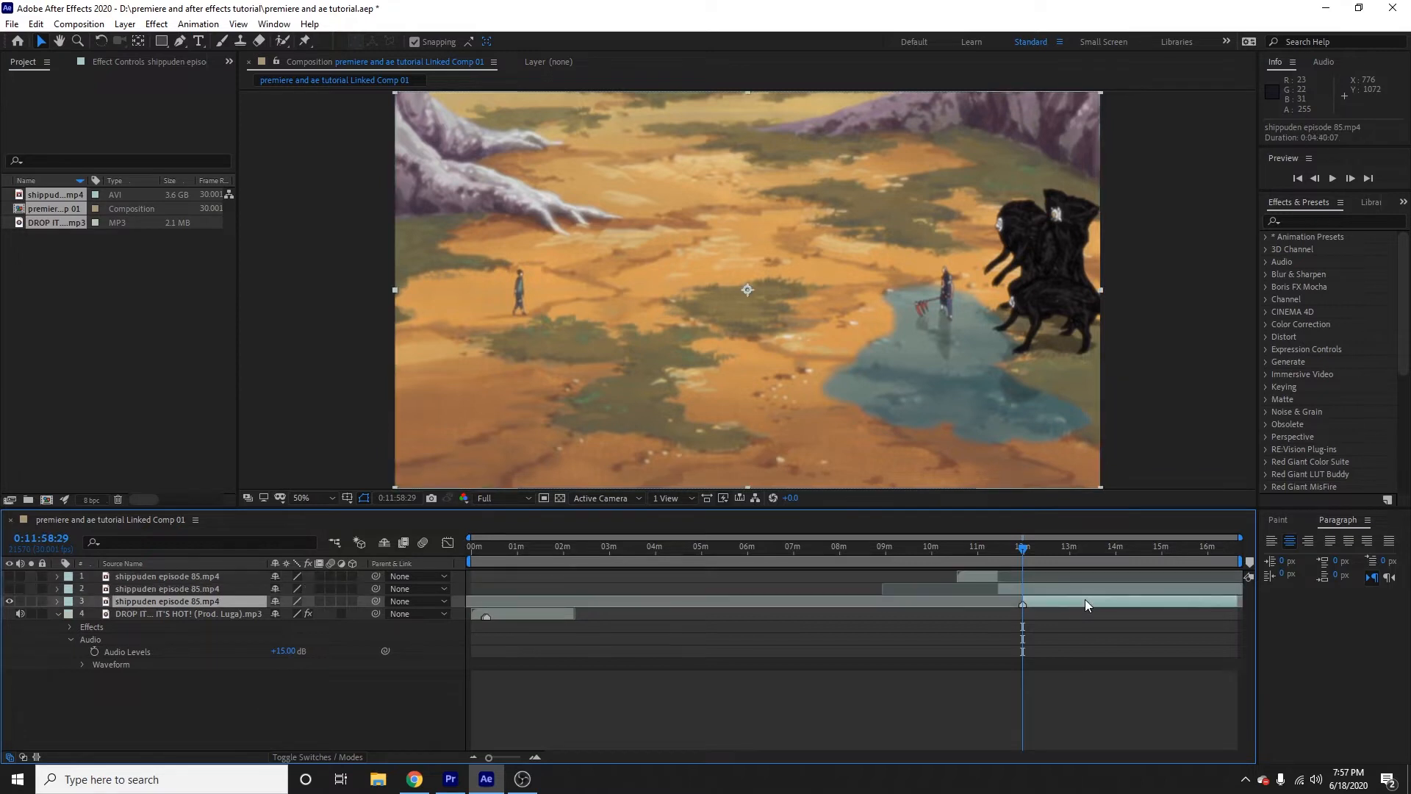
drag(1081, 603, 549, 603)
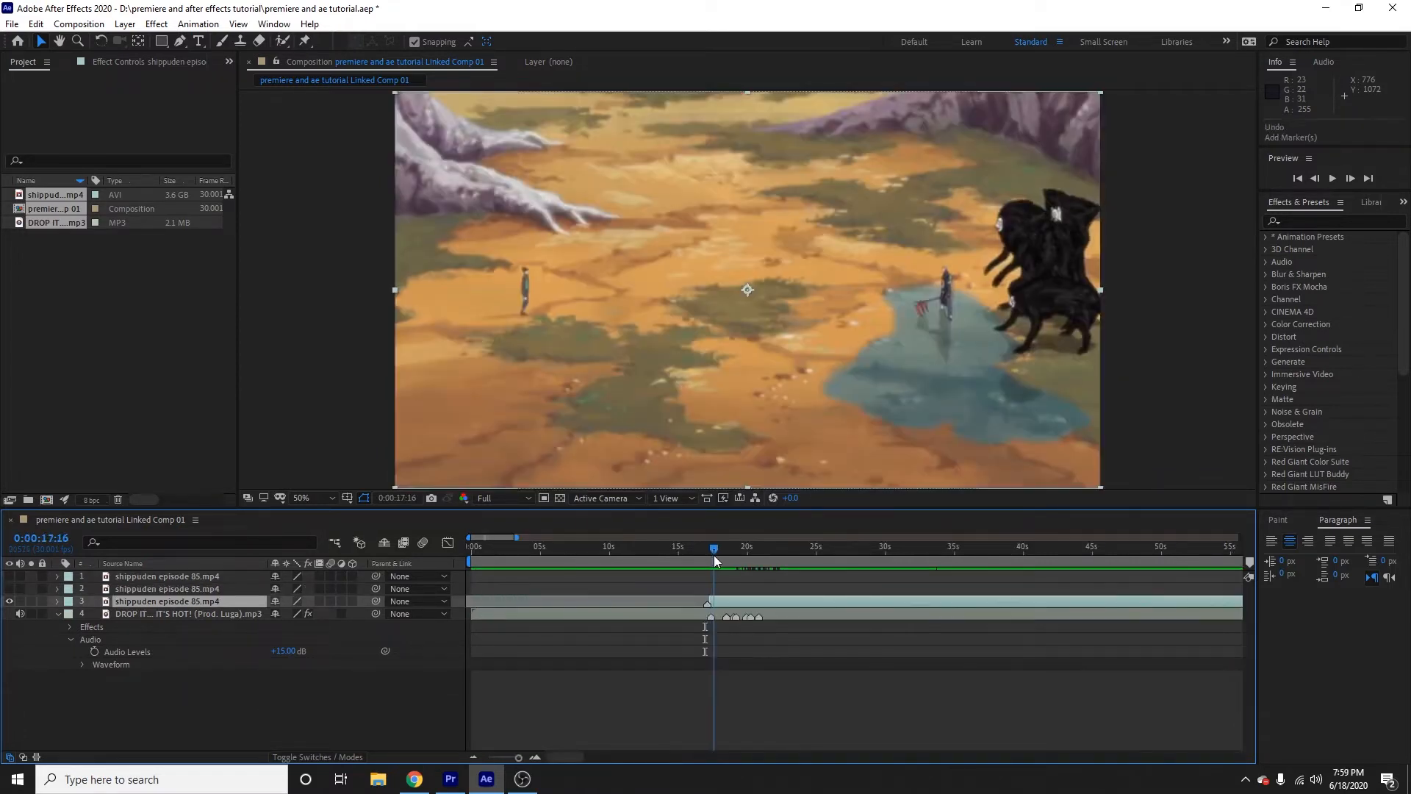
drag(713, 552, 704, 550)
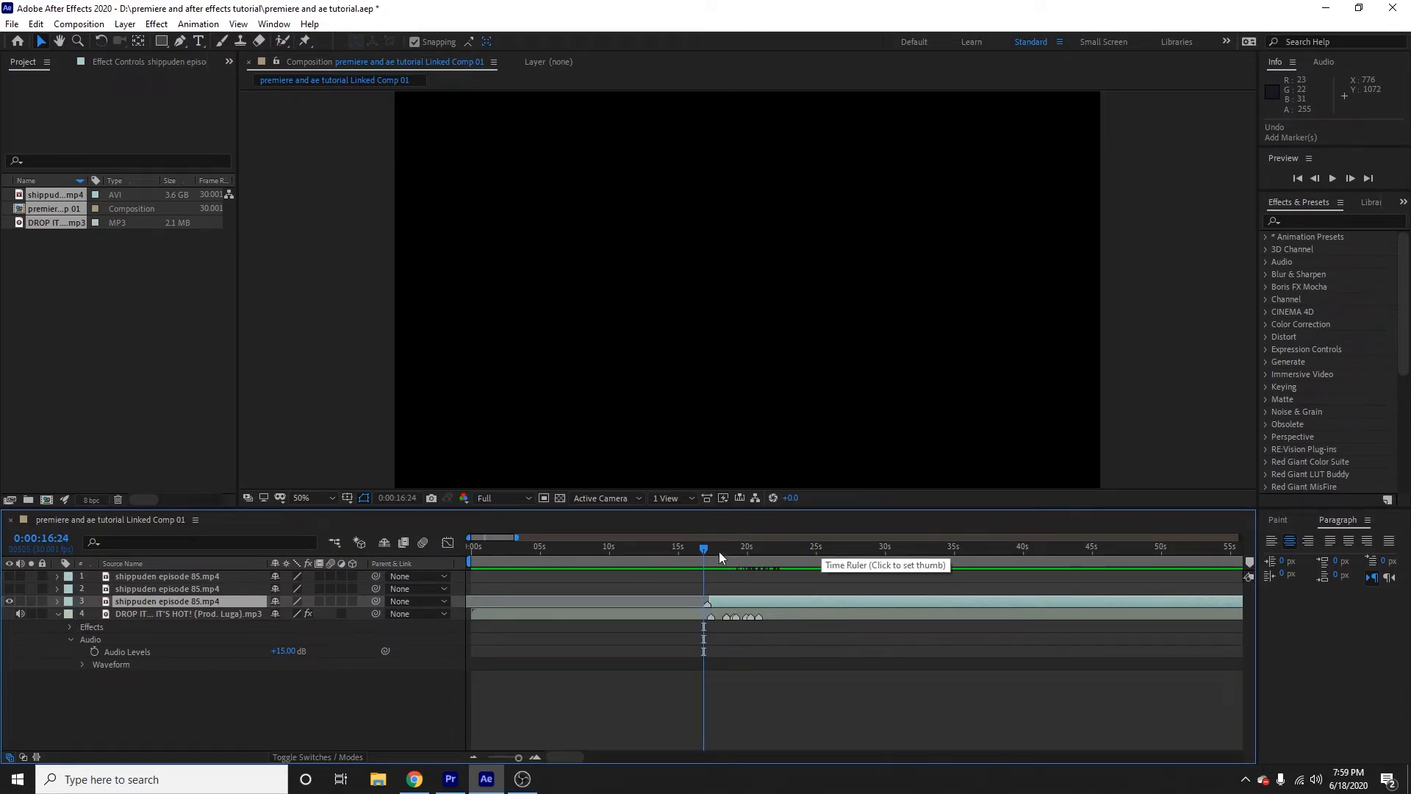
click(535, 758)
key(space)
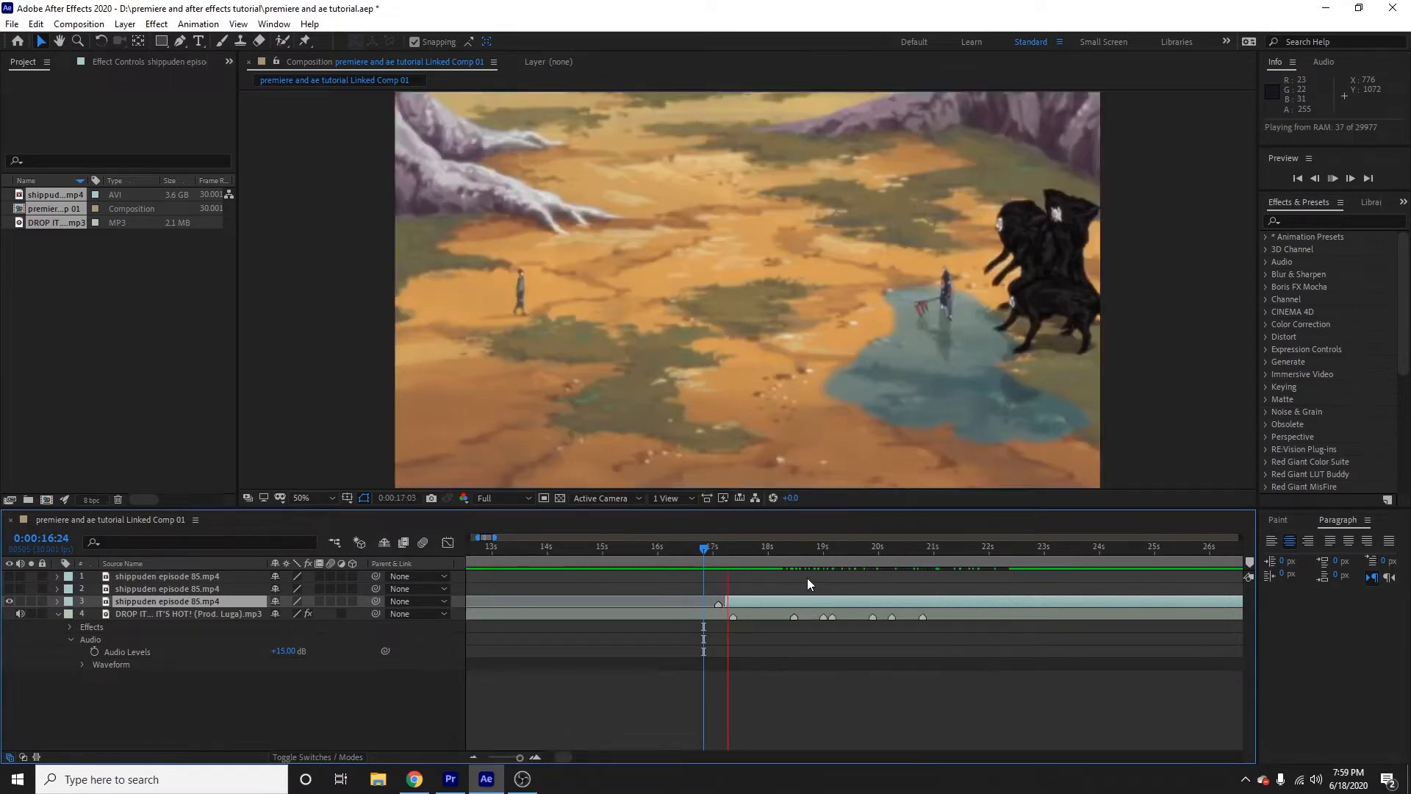
drag(730, 549, 725, 547)
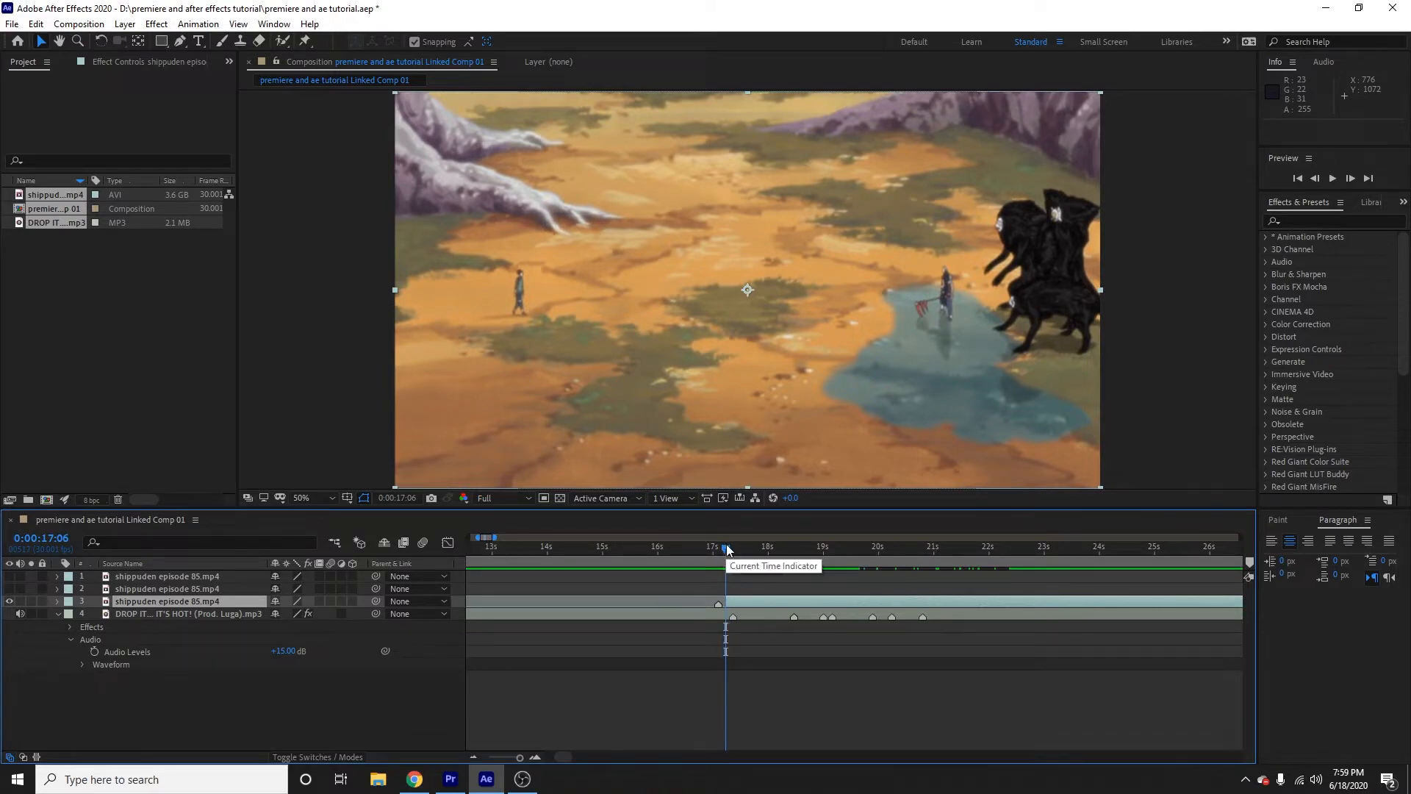
- Split the visible episode layer at 0:00:36:12 and delete the part before the cut
drag(726, 545, 978, 611)
click(472, 757)
click(472, 757)
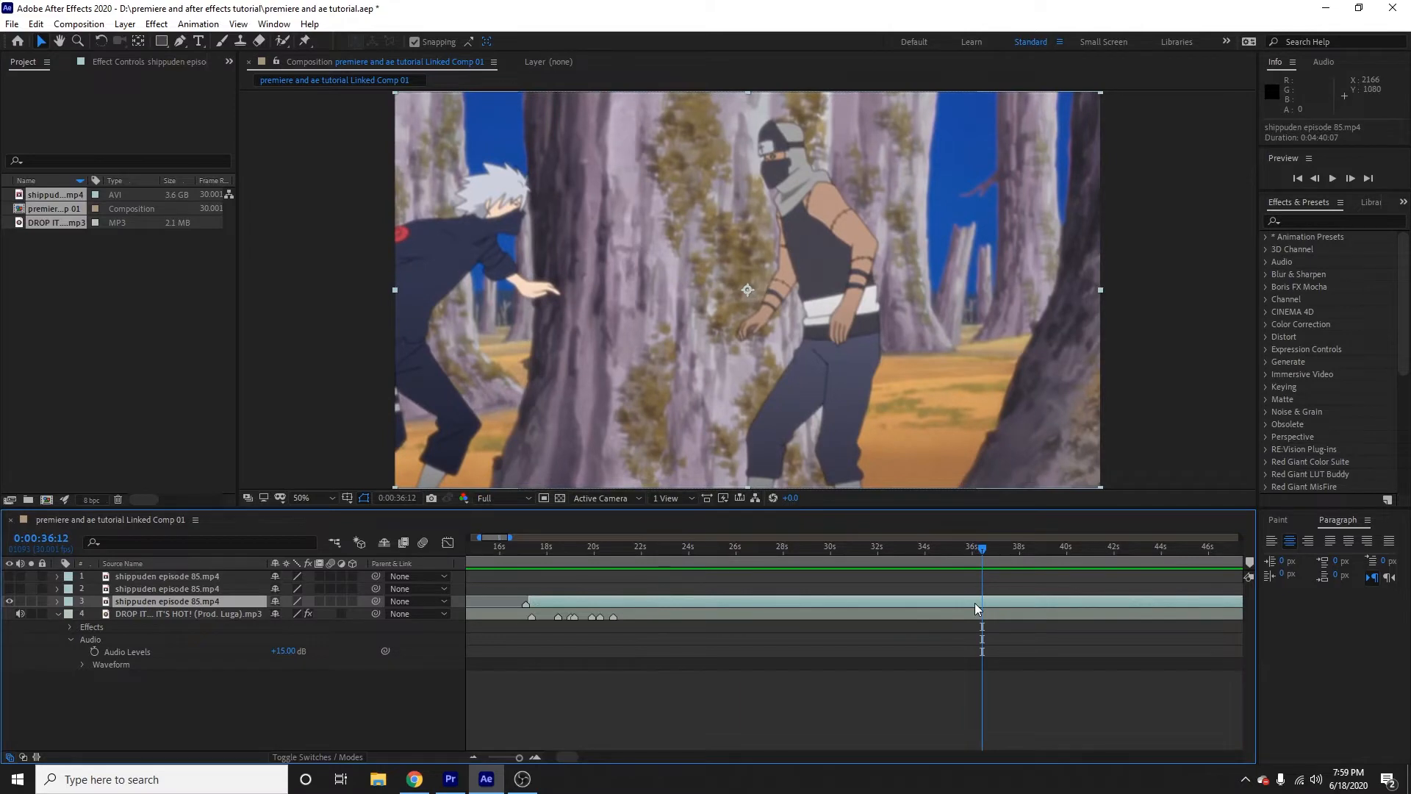
key(ctrl+shift+d)
click(971, 614)
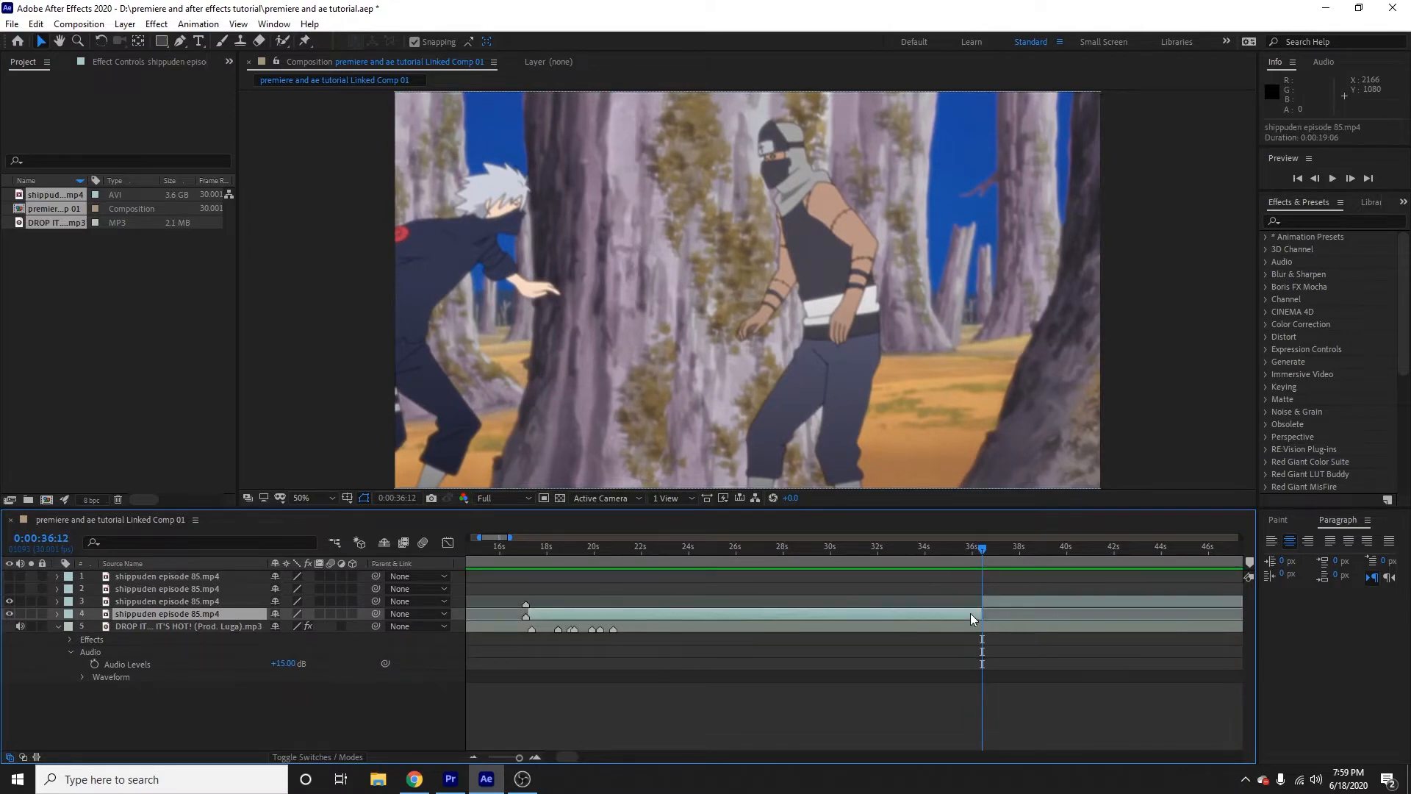
key(Delete)
- Move the remaining visible episode clip back so it starts exactly on the song's first beat marker
drag(1007, 604, 557, 607)
click(528, 546)
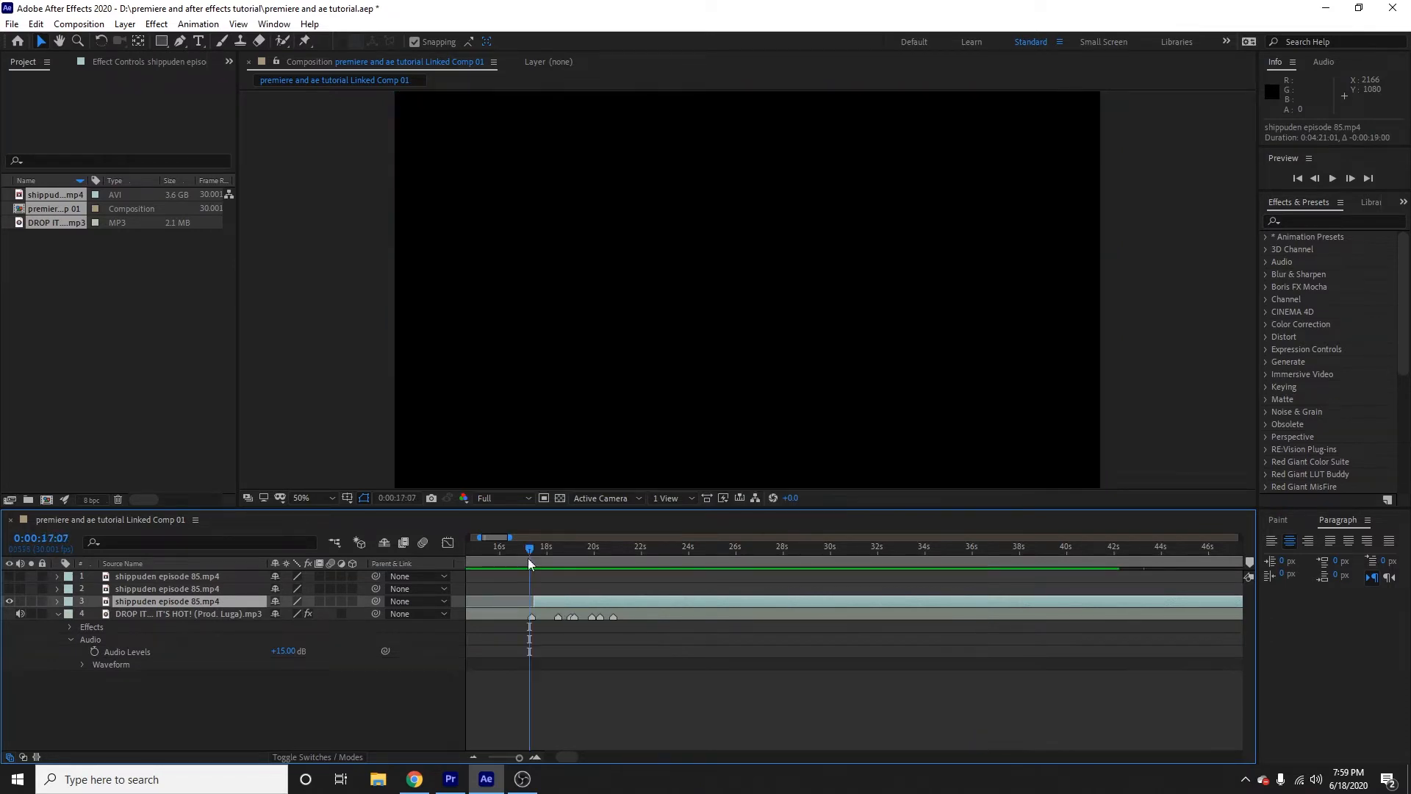
click(535, 757)
drag(572, 601, 564, 603)
- Split the clip at the second beat marker, 0:00:18:13, and place the later part below the first in the layer stack
drag(521, 547, 753, 600)
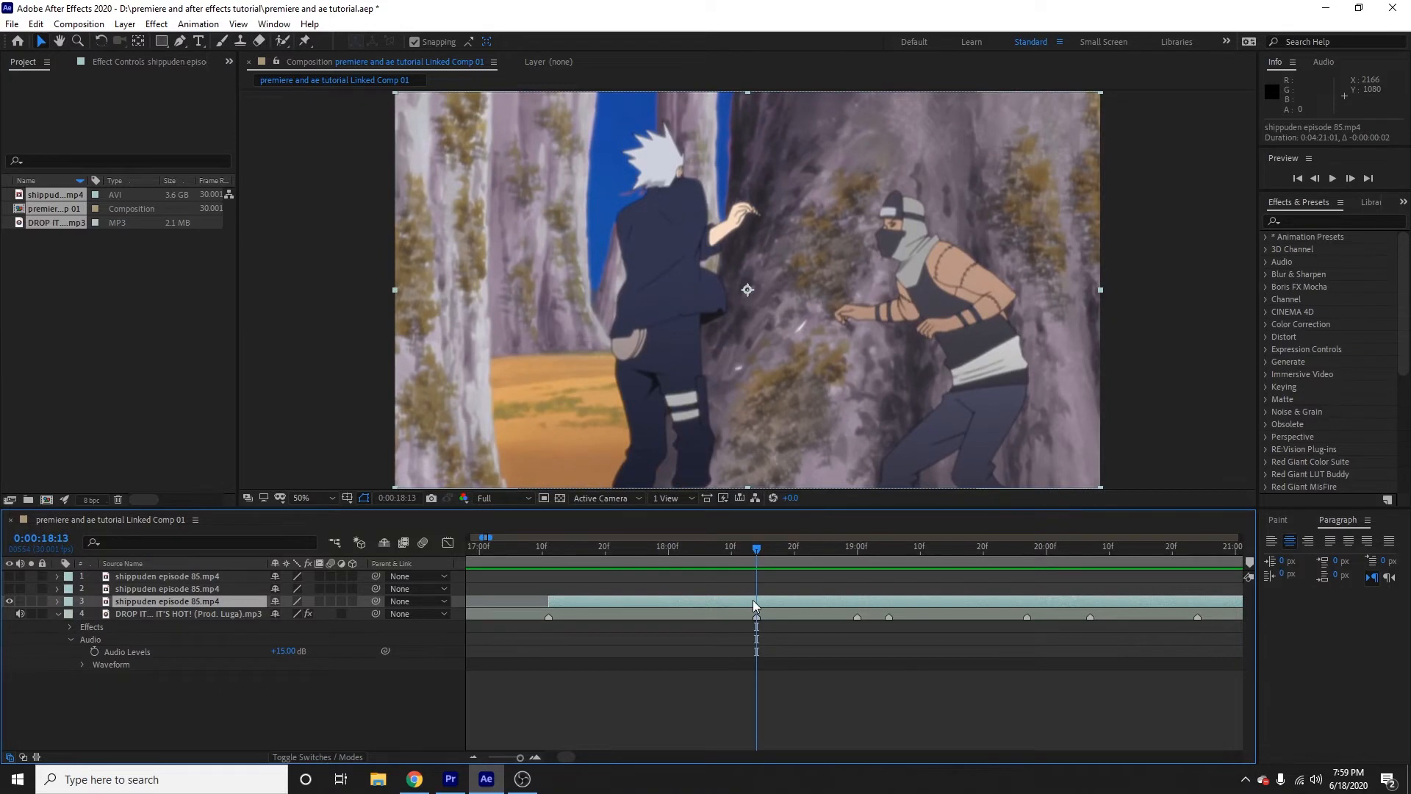
key(ctrl+shift+d)
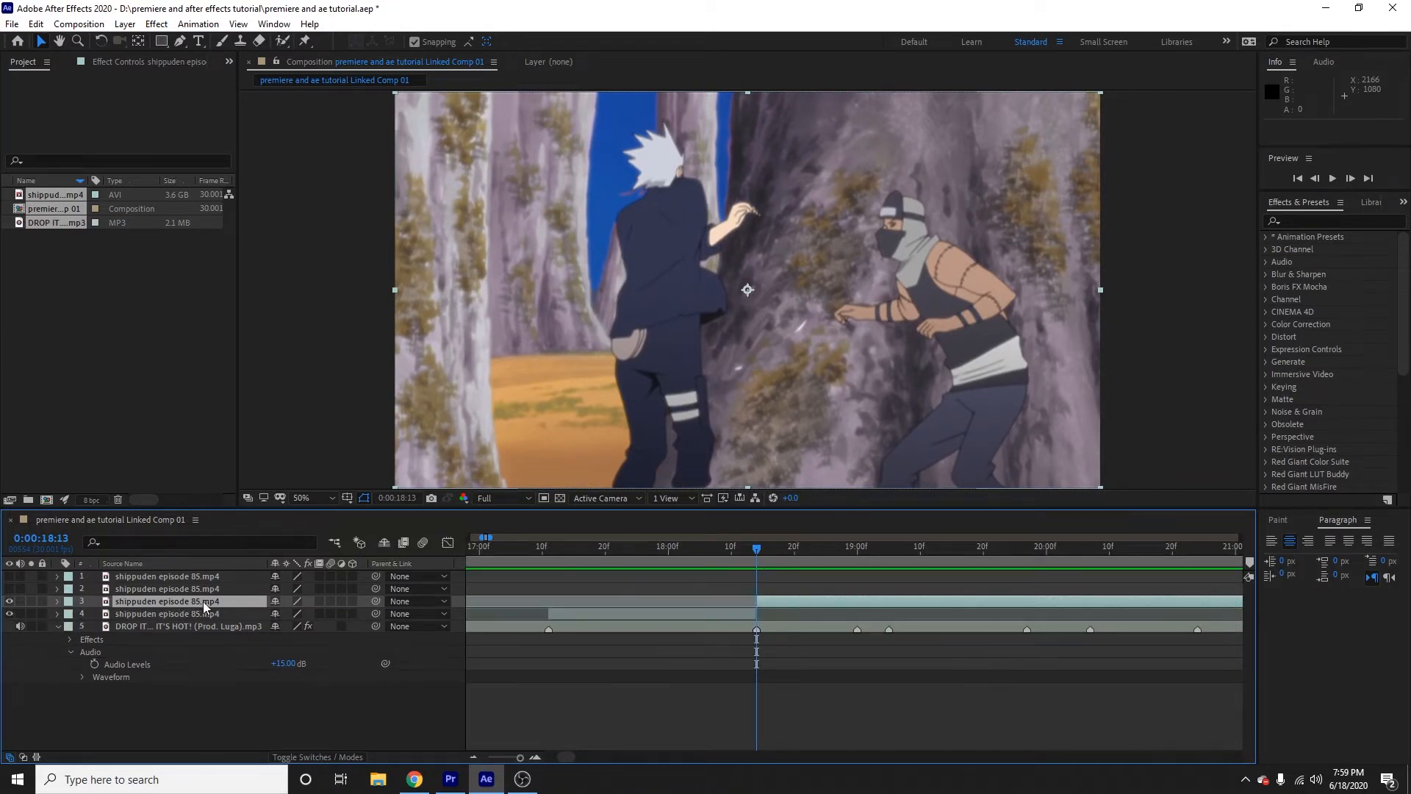
drag(205, 605, 432, 629)
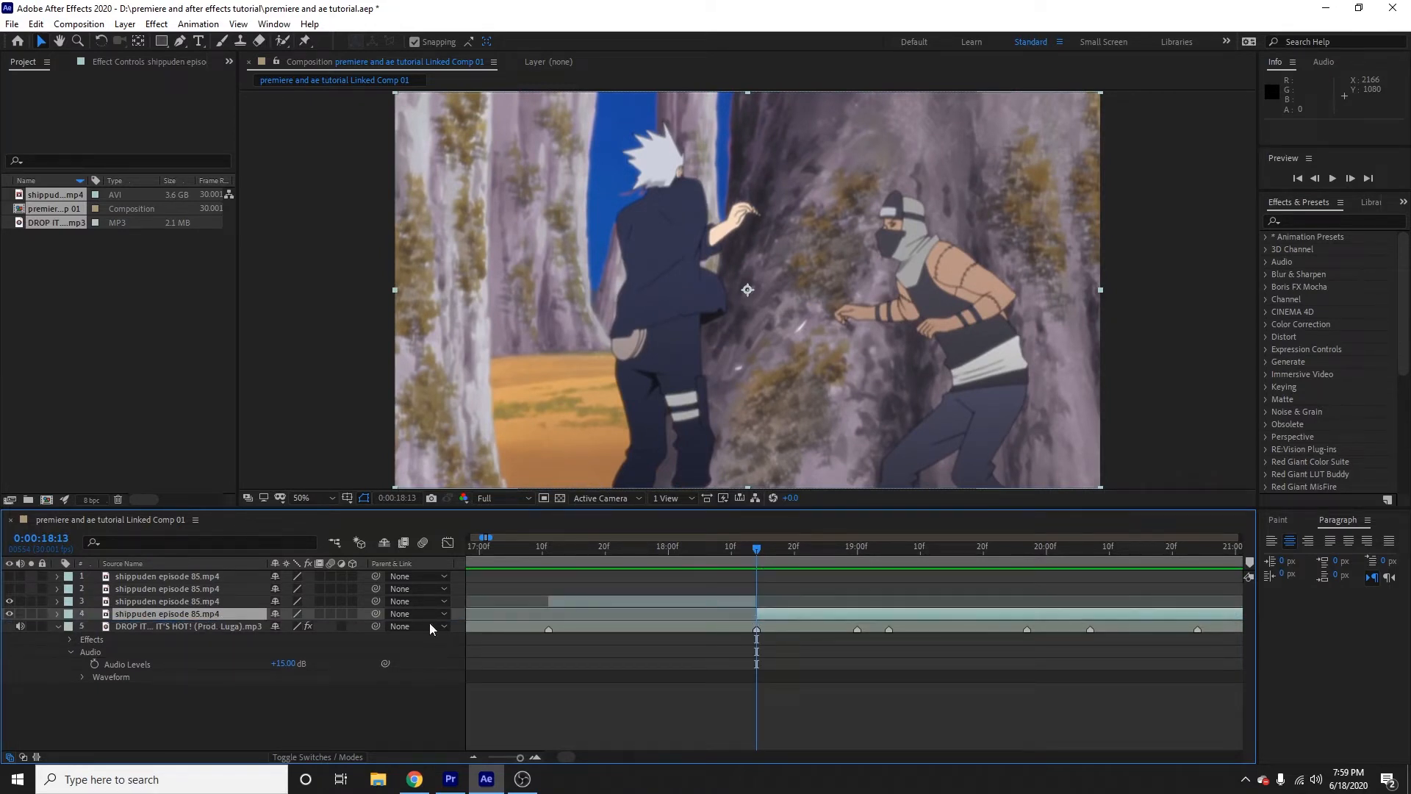
- Split the later part at 0:00:23:16, where the fight shot is wanted, and delete the section before the cut
click(473, 757)
click(473, 758)
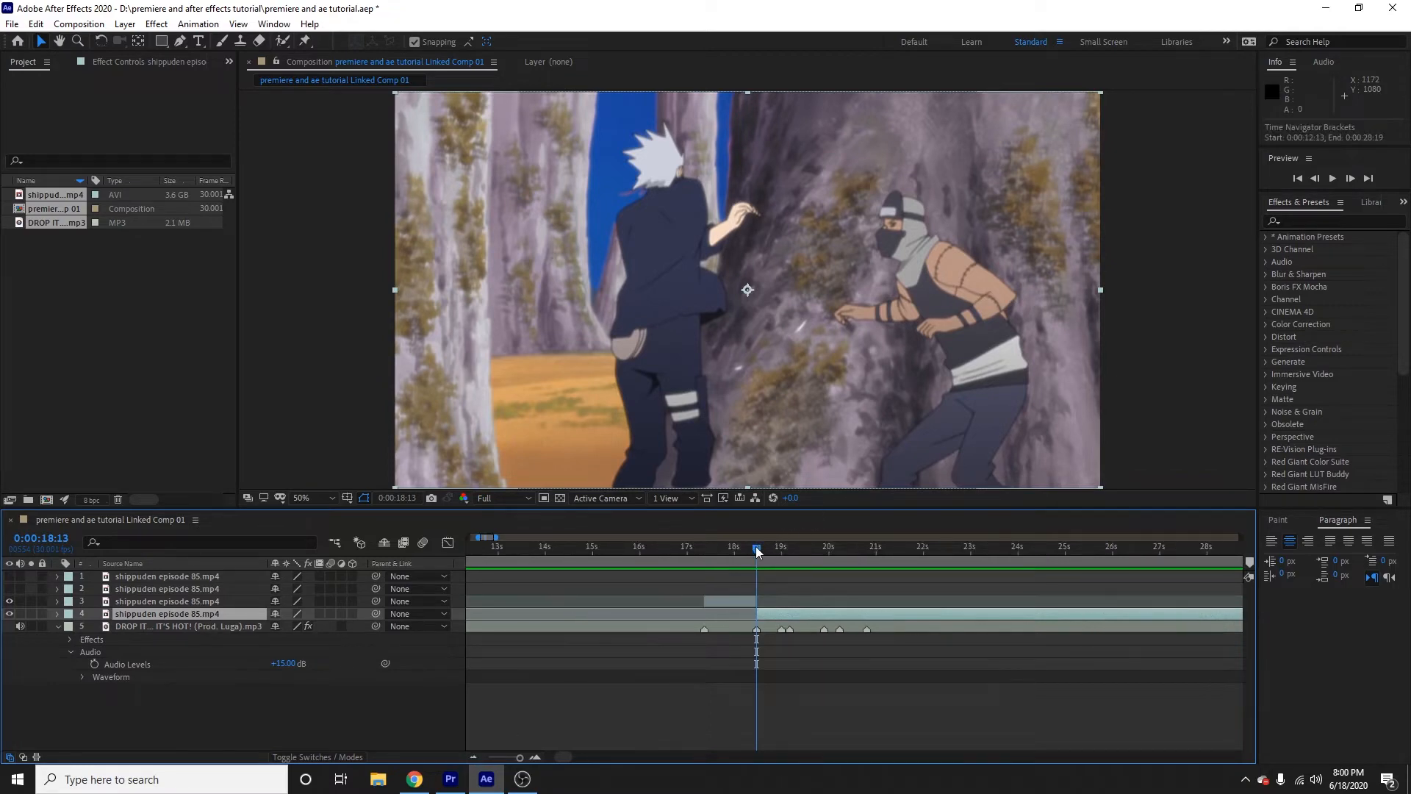
drag(756, 545, 998, 584)
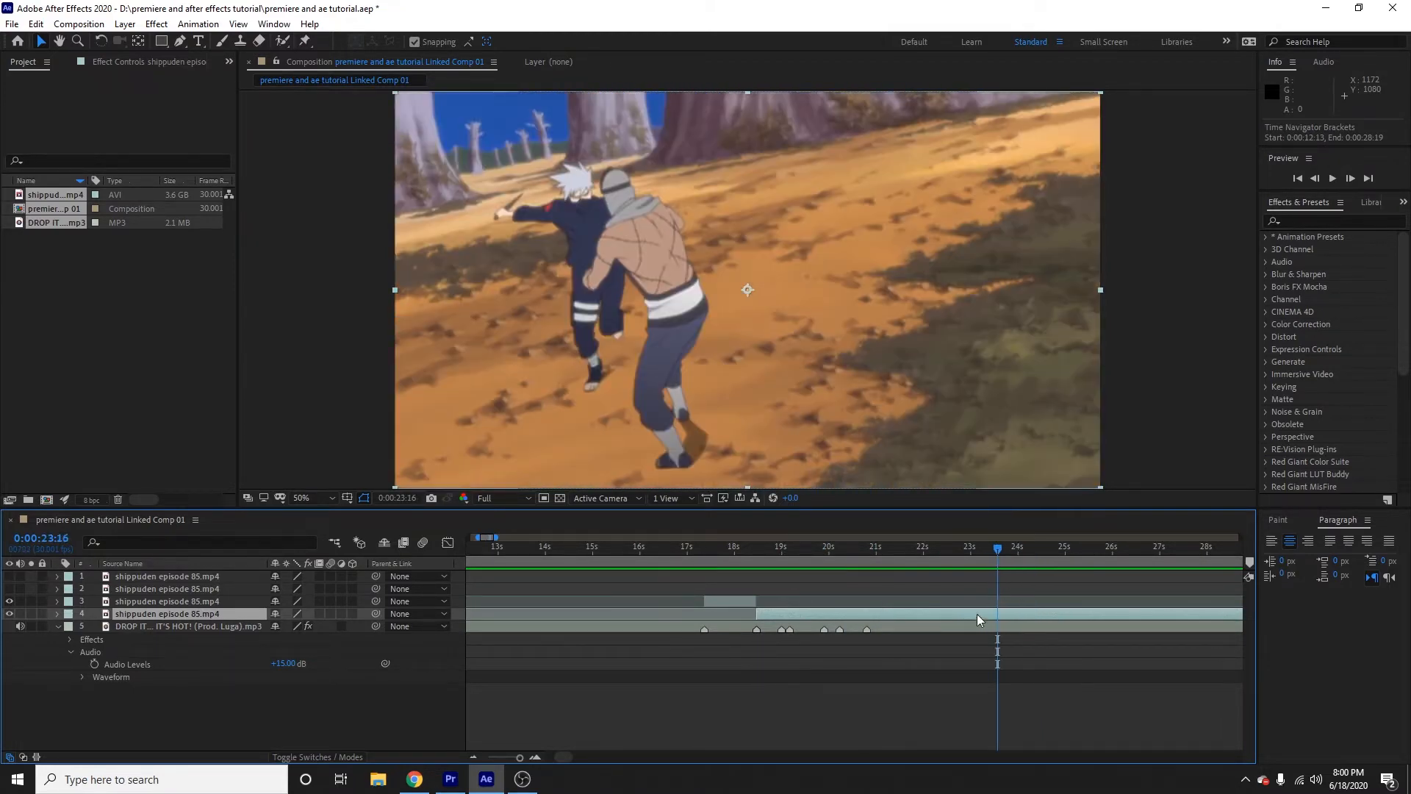
key(ctrl+shift+d)
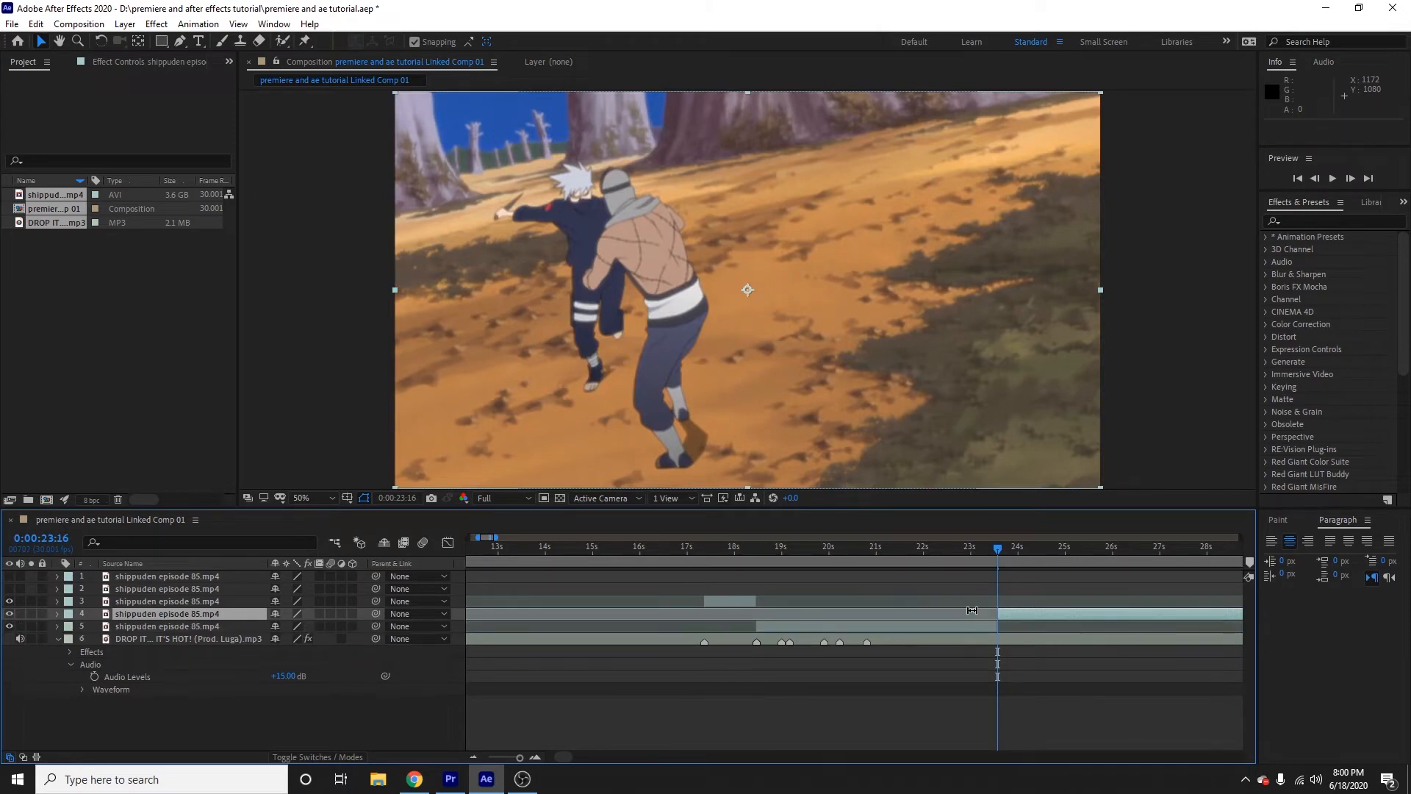
click(968, 629)
key(Delete)
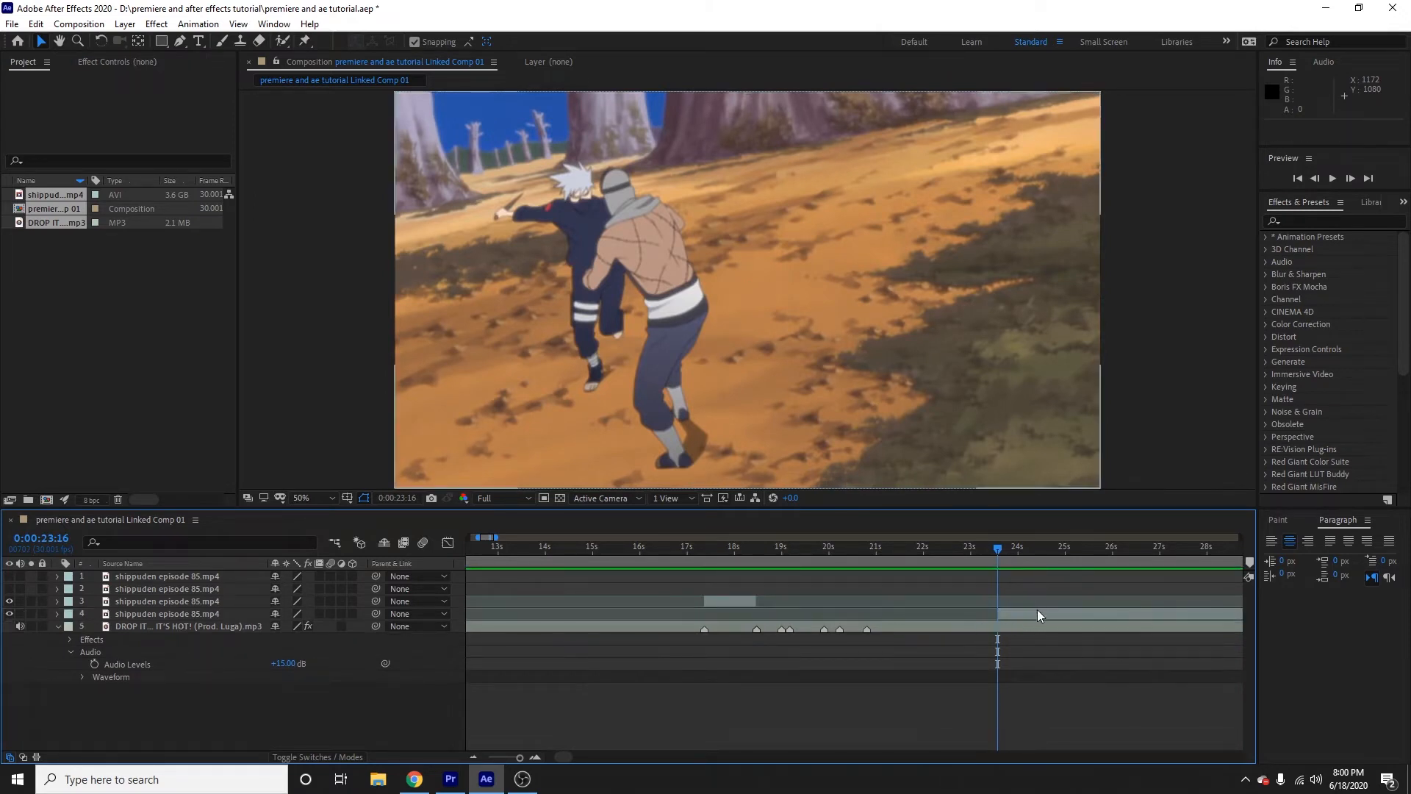
- Move the lowest episode clip back to start at the second beat marker, 0:00:18:13, and preview the two clips with the song
drag(1038, 610, 787, 619)
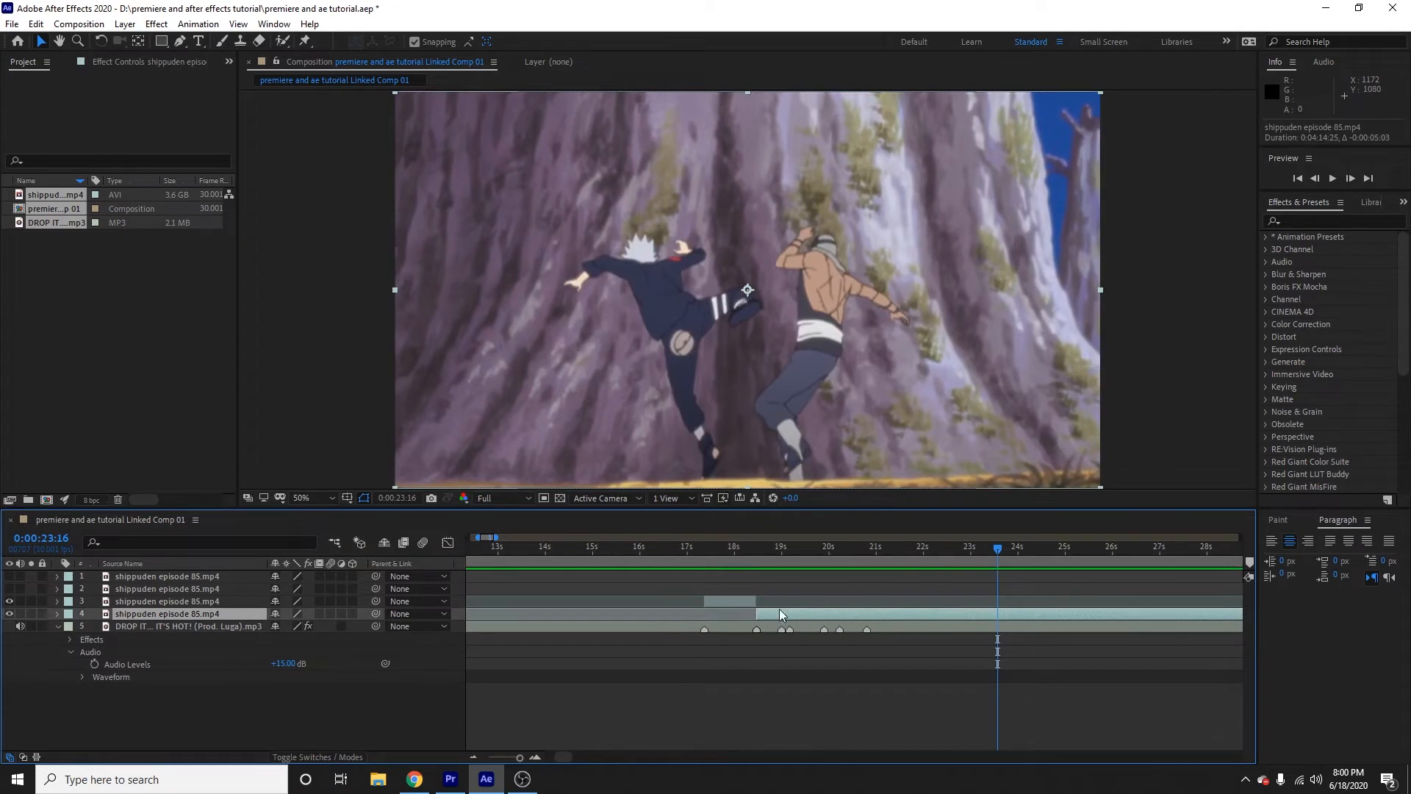
click(694, 545)
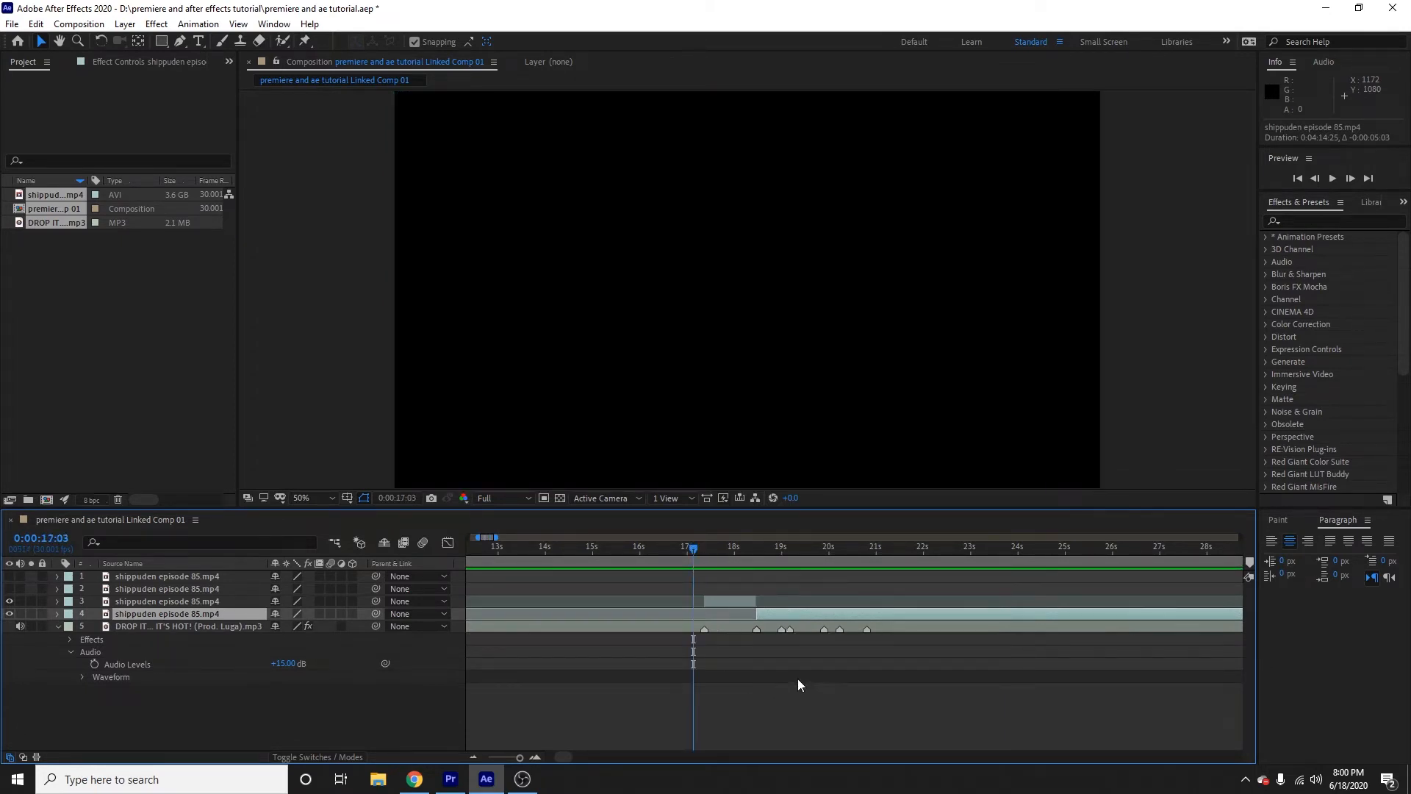
key(space)
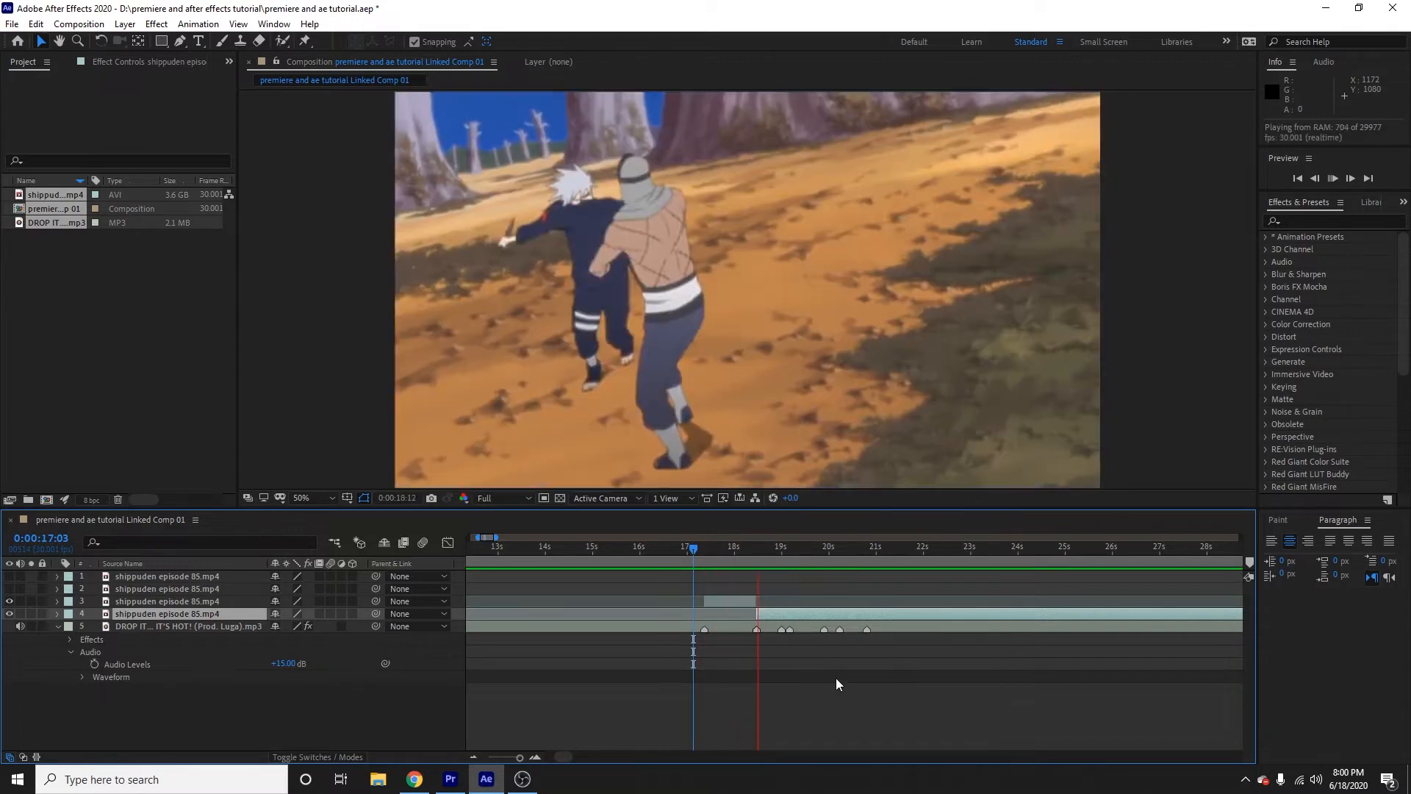
key(space)
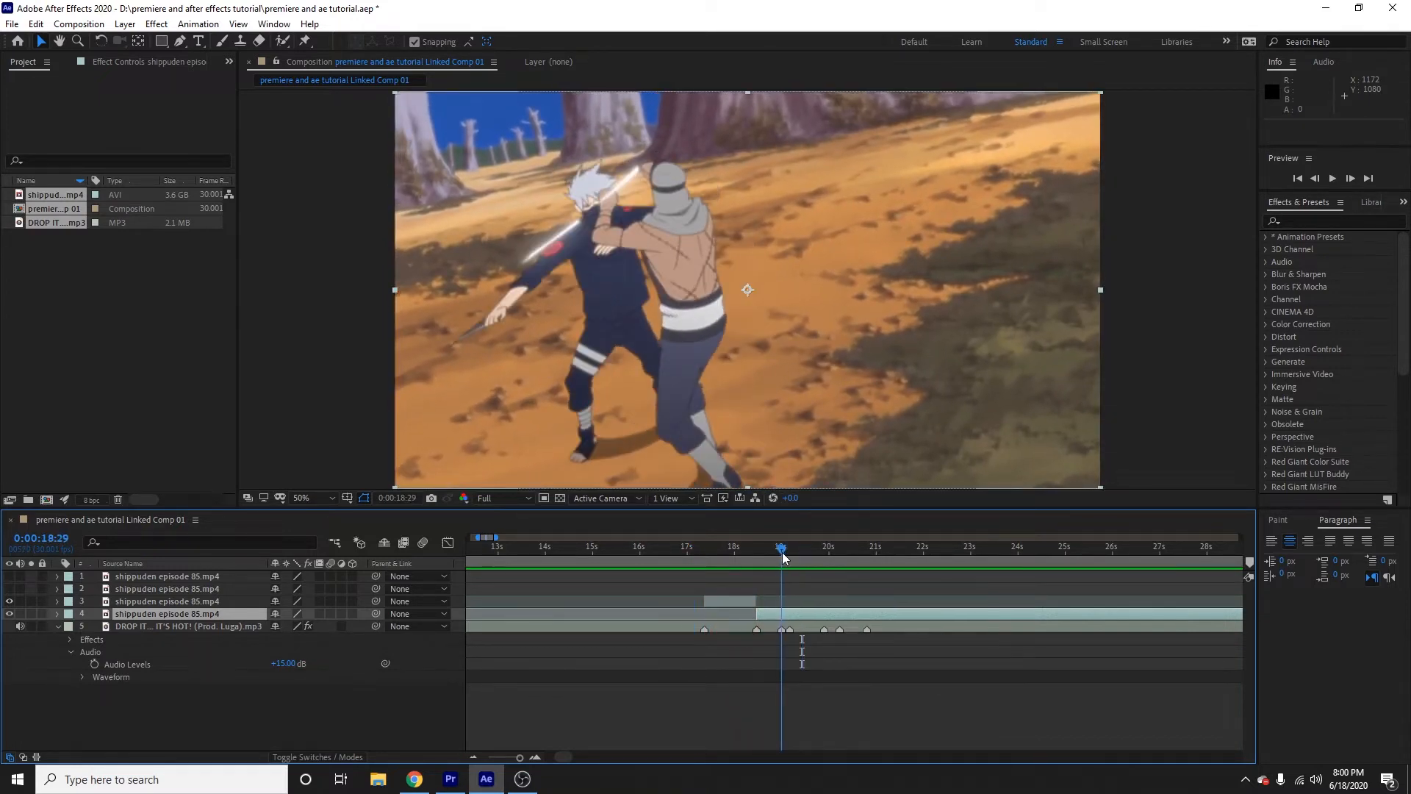
- Split the later episode clip at the third beat marker, 0:00:18:29, and split the remainder again at the fourth beat marker
click(536, 758)
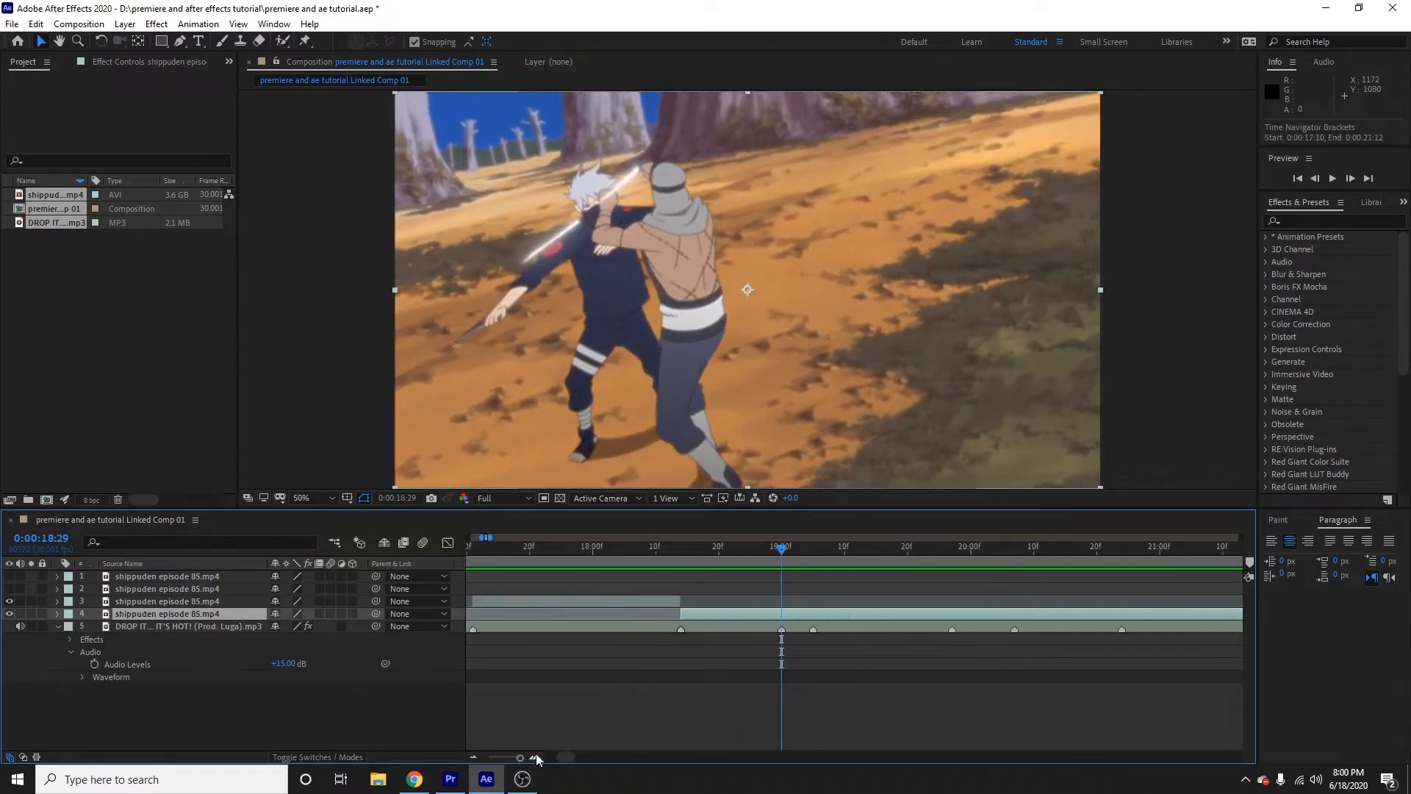
click(473, 757)
click(473, 757)
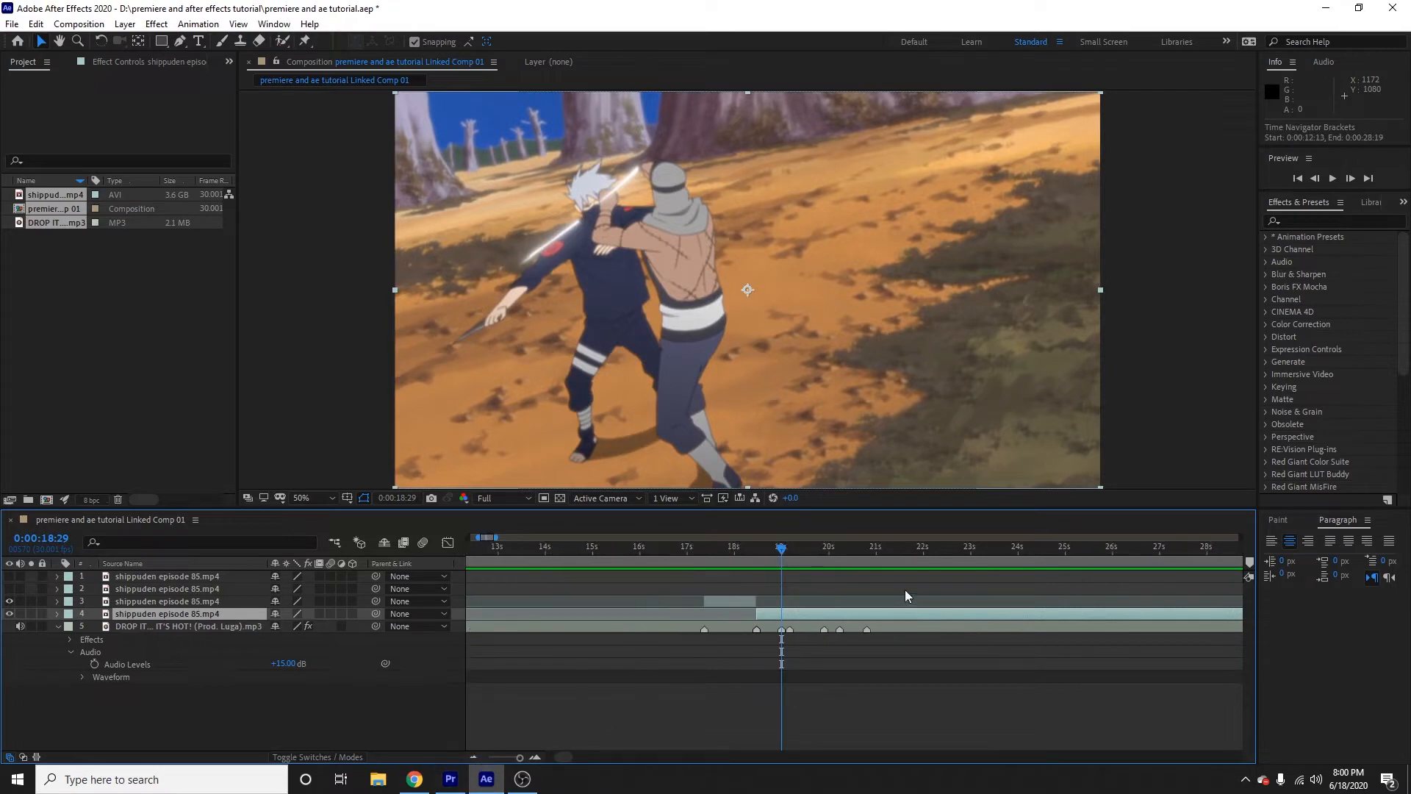
click(536, 758)
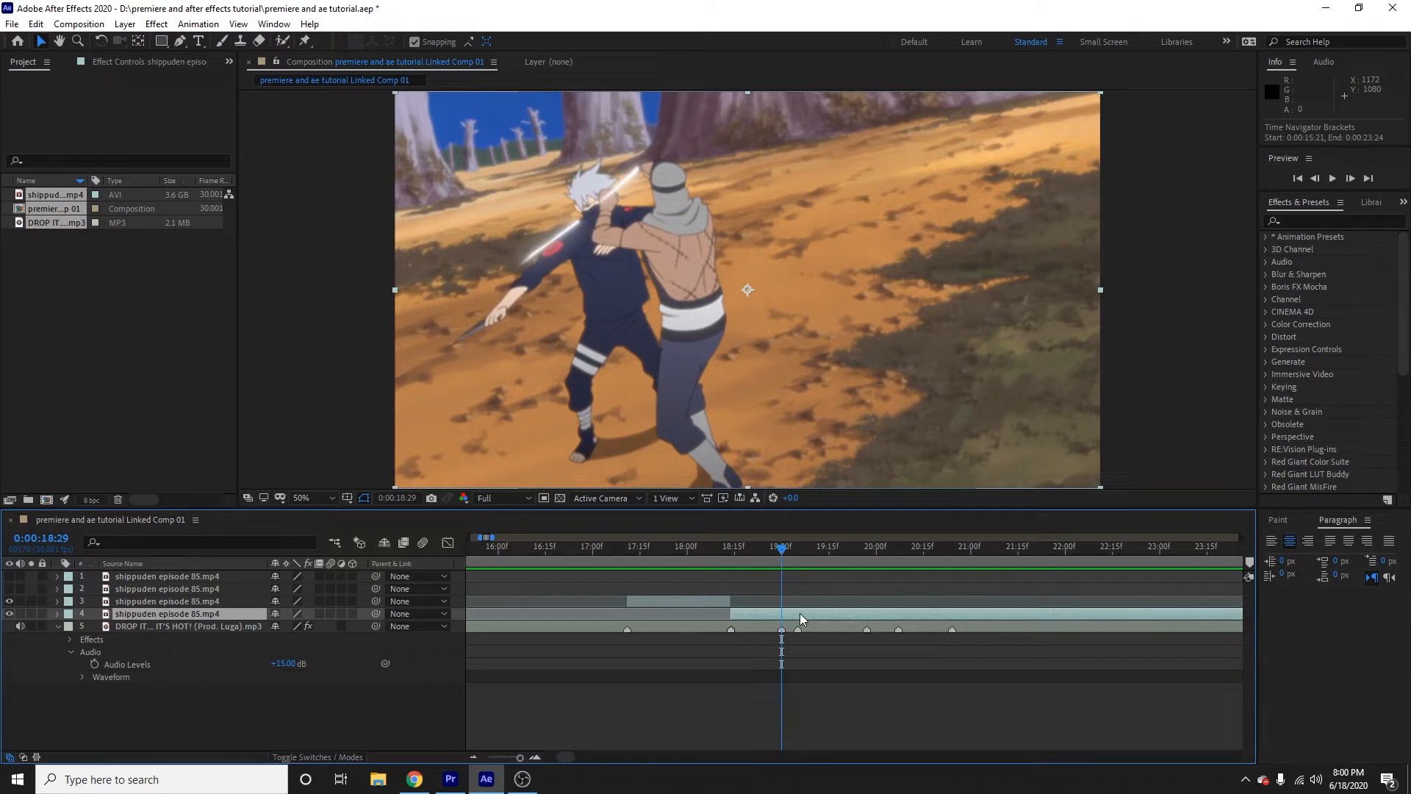
key(ctrl+shift+d)
drag(852, 547, 913, 610)
key(ctrl+shift+d)
key(space)
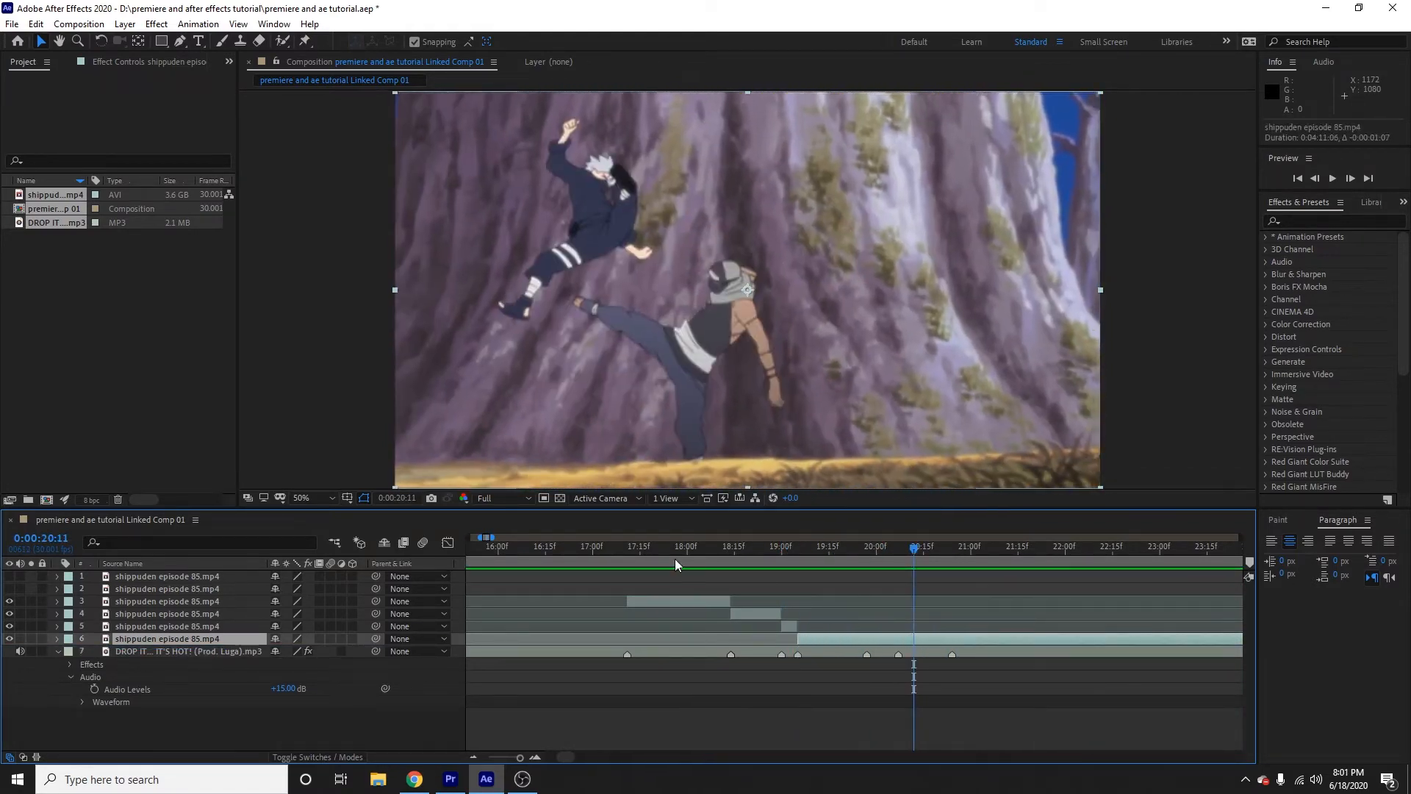
- Split the last clip at the fifth beat marker and place the later part below it in the layer stack
drag(798, 550, 884, 641)
key(ctrl+shift+d)
drag(233, 639, 234, 656)
- Split the remaining clip at the sixth beat marker and place the later part directly below it in the layer stack
drag(868, 550, 1047, 637)
key(minus)
key(minus)
key(minus)
drag(818, 549, 919, 587)
key(equal)
key(equal)
key(equal)
key(ctrl+shift+d)
drag(223, 653, 223, 670)
- Move the leftover episode clip later, past the last beat marker, and preview the cut sequence from just before the first marker
key(minus)
key(minus)
drag(970, 664, 1180, 664)
click(603, 549)
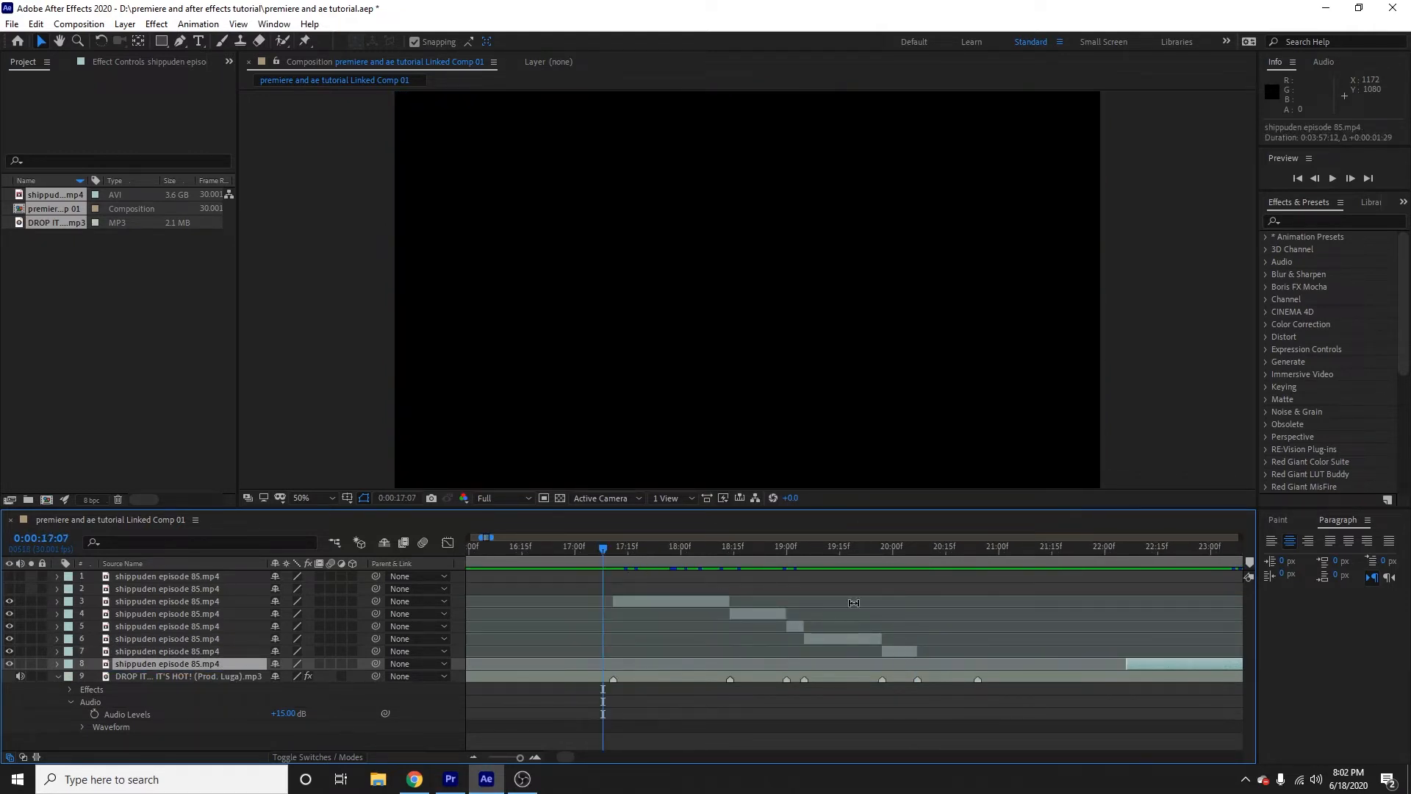
key(space)
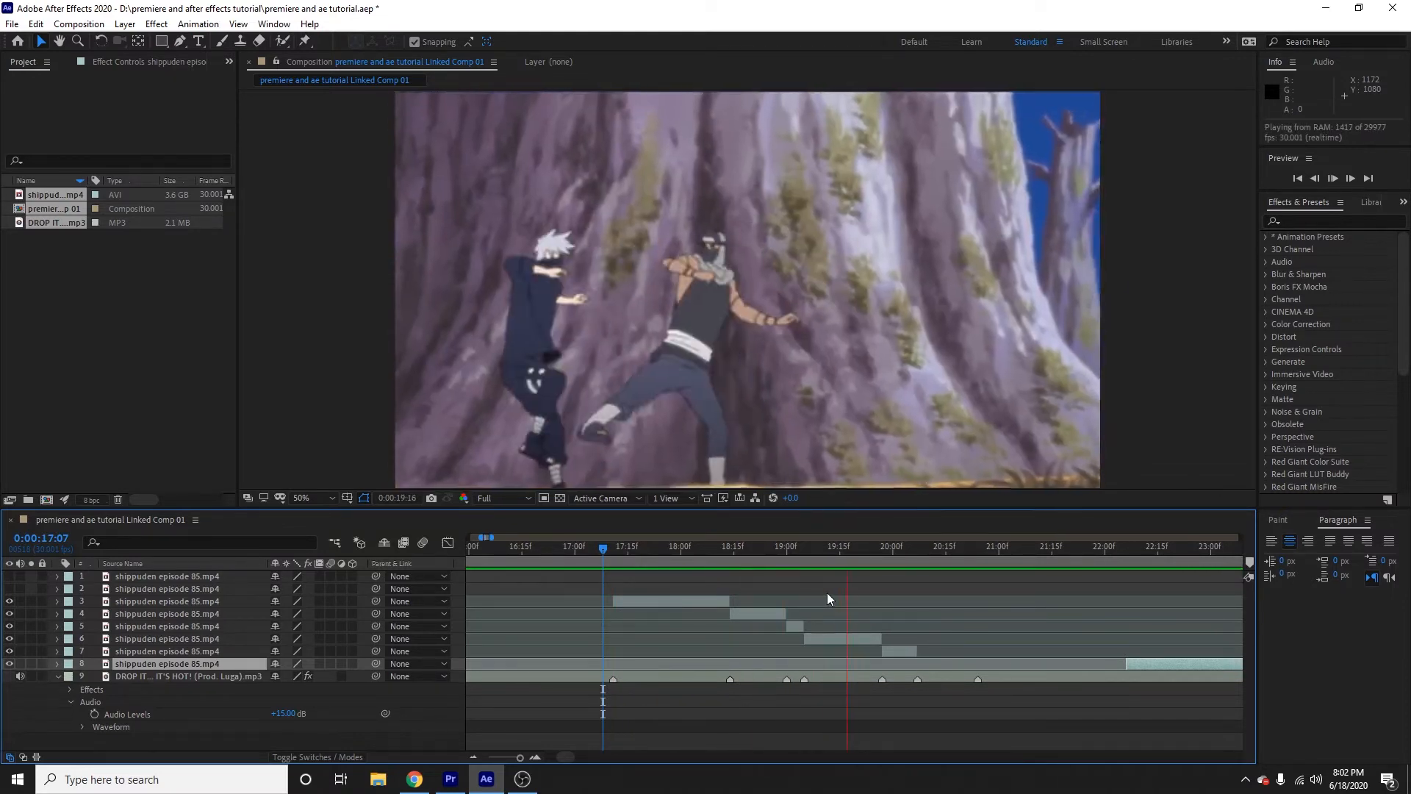
key(space)
- Start Scale keyframing on the first visible clip with a keyframe at the second beat marker, 0:00:18:13
click(612, 546)
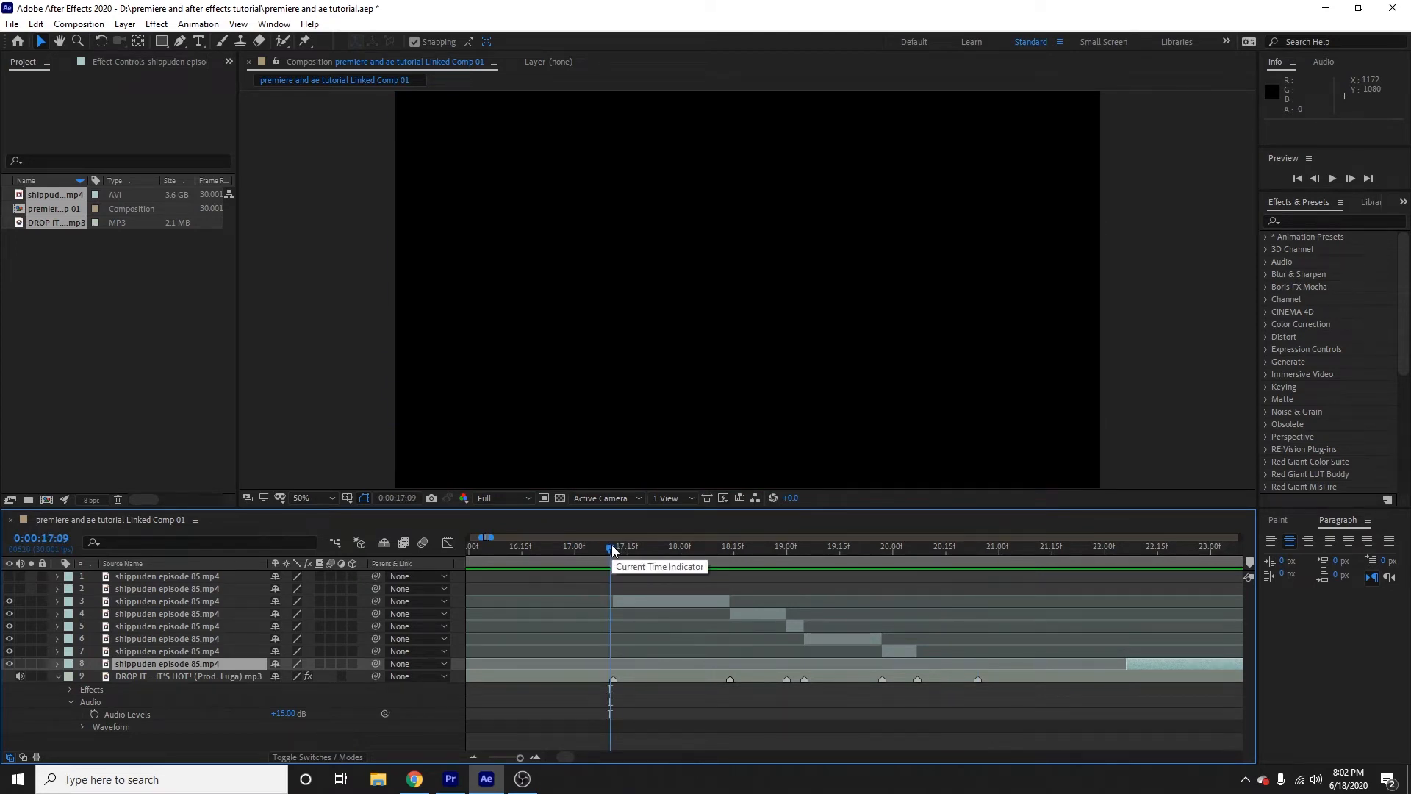
drag(612, 546, 723, 548)
click(536, 758)
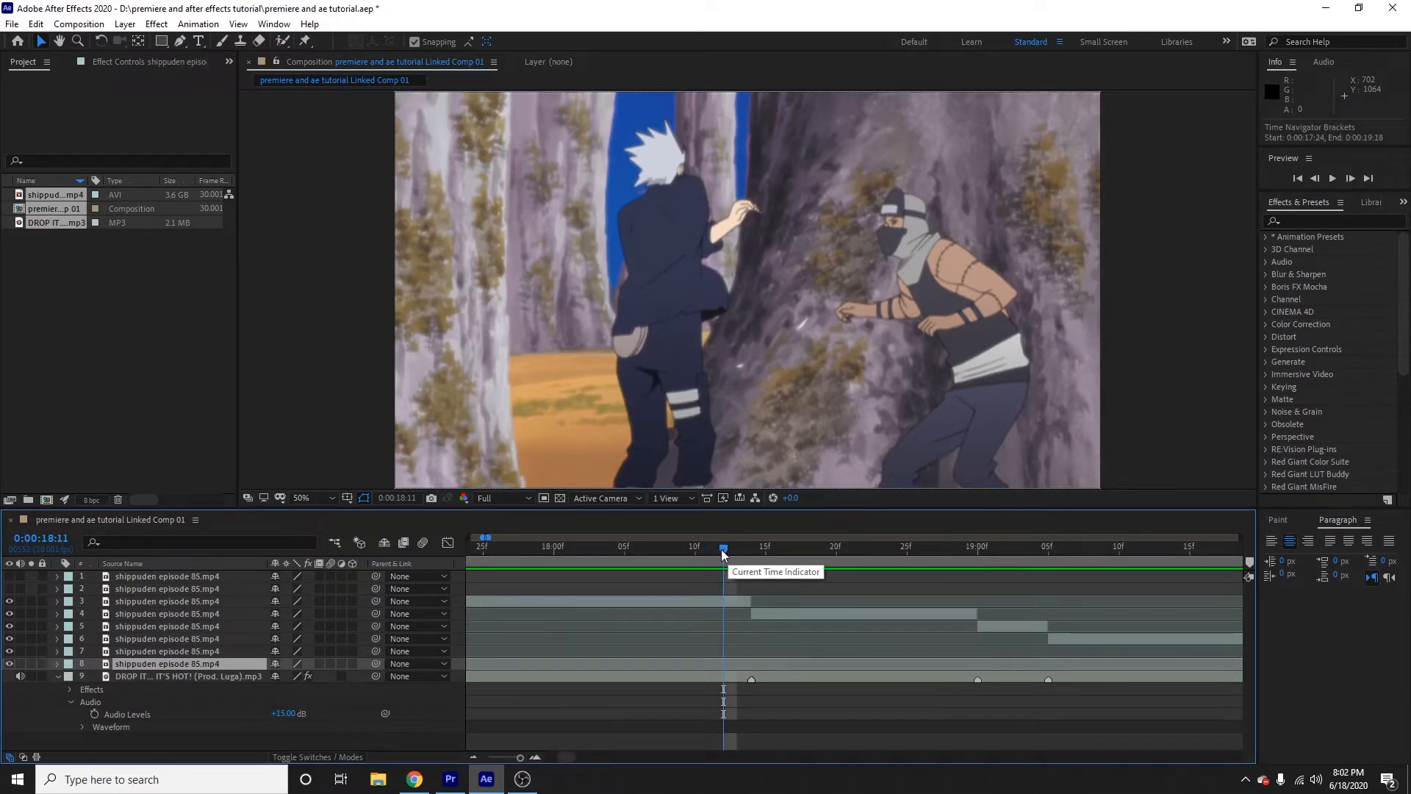
drag(721, 549, 747, 566)
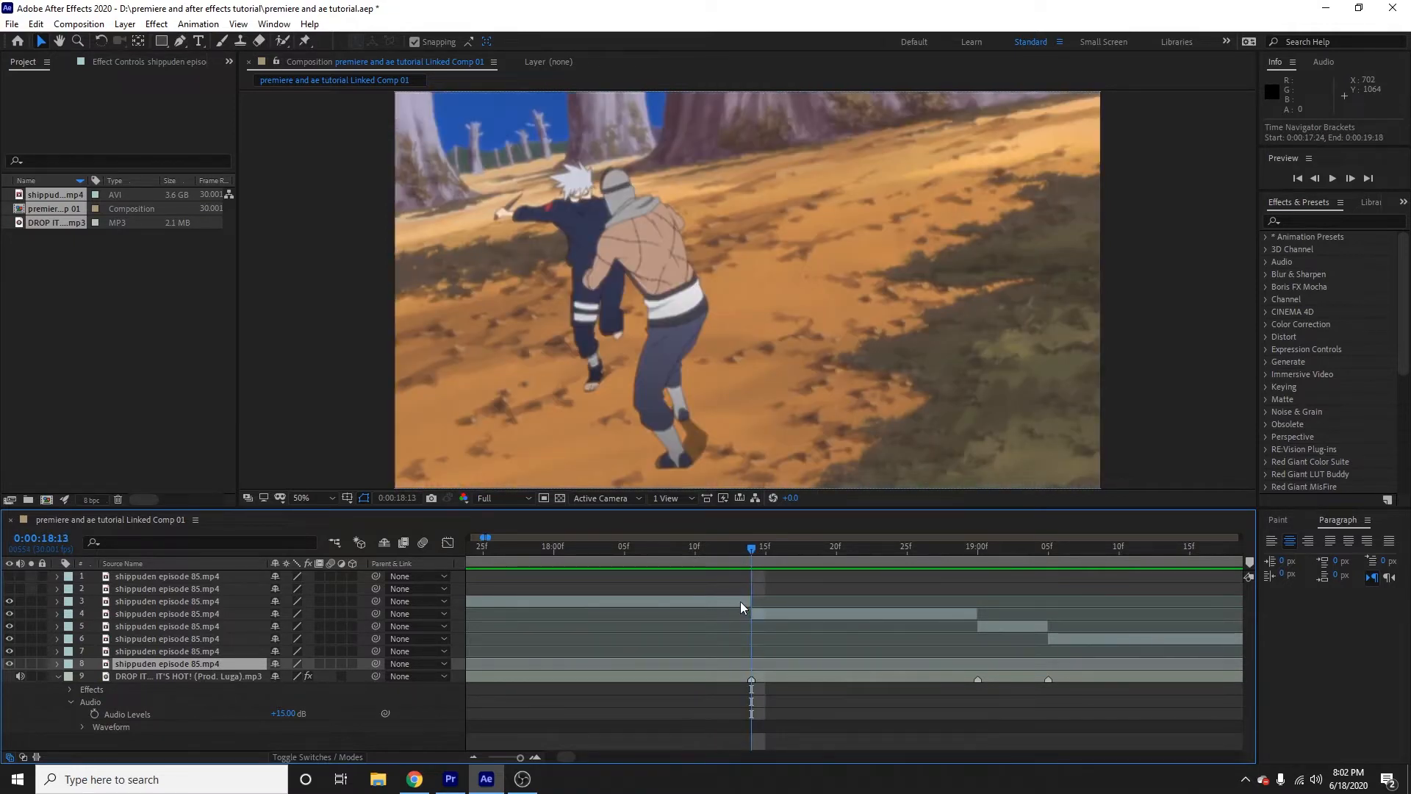
click(730, 603)
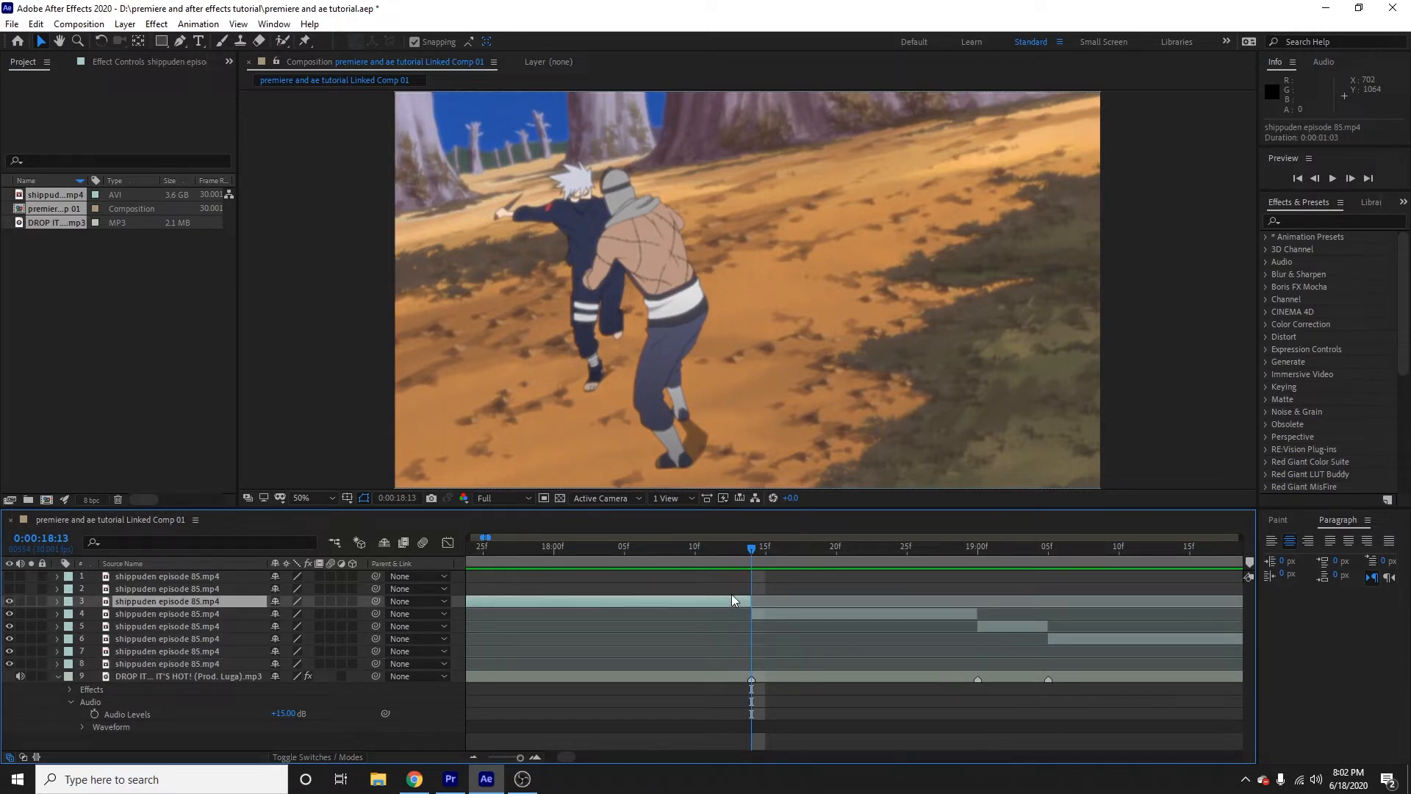
key(s)
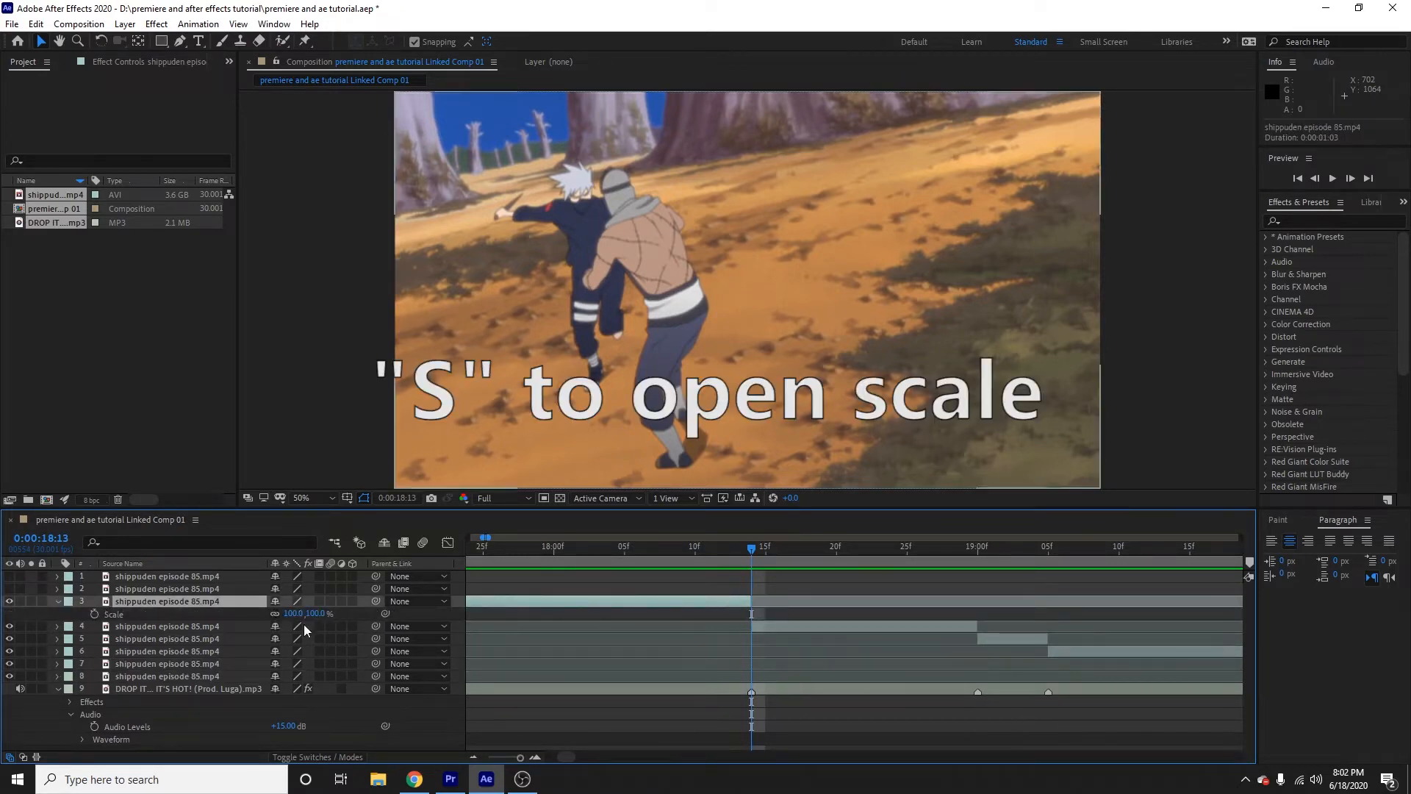
click(94, 616)
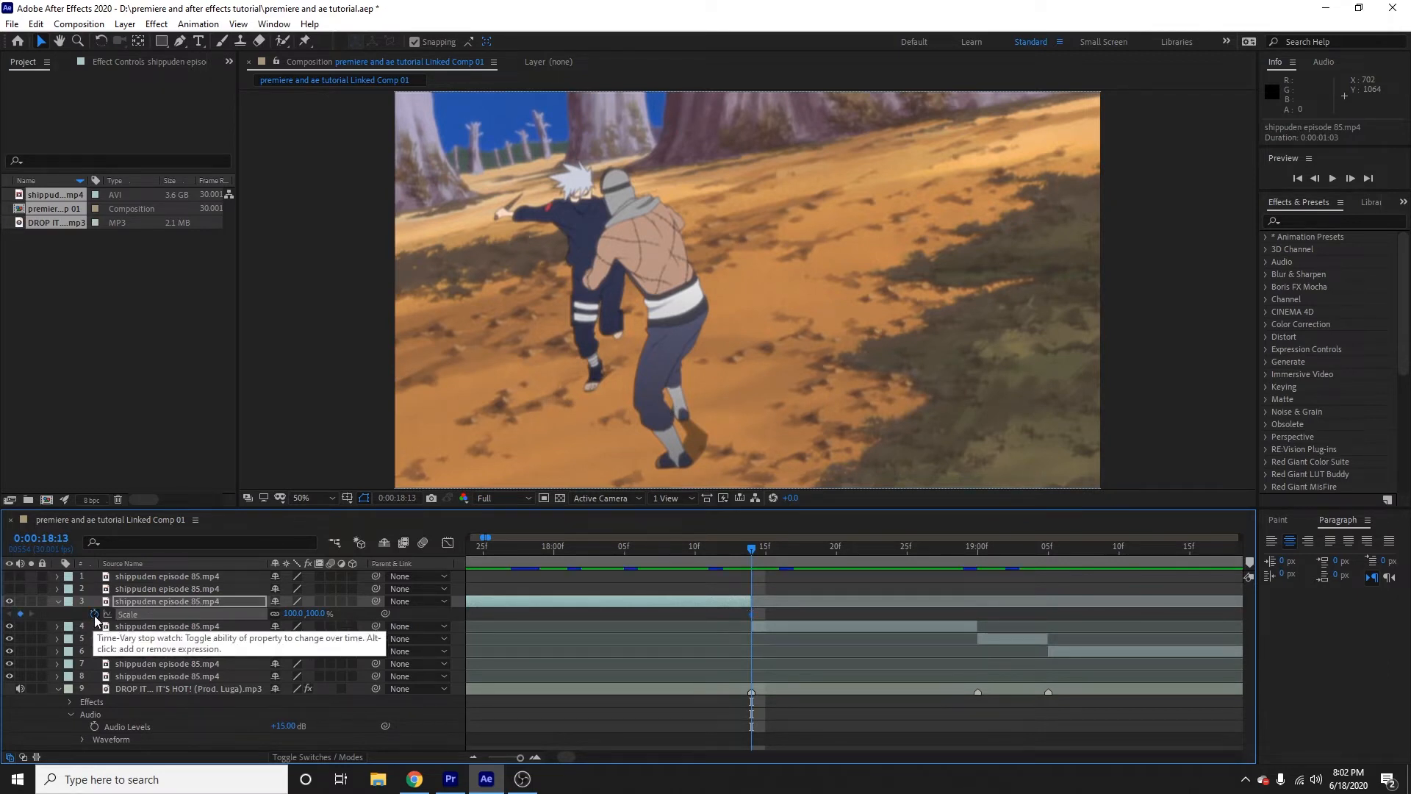
- Add a Scale keyframe to the first visible clip seven frames earlier, at 0:00:18:06
click(1316, 180)
click(1317, 179)
click(1317, 179)
click(1316, 179)
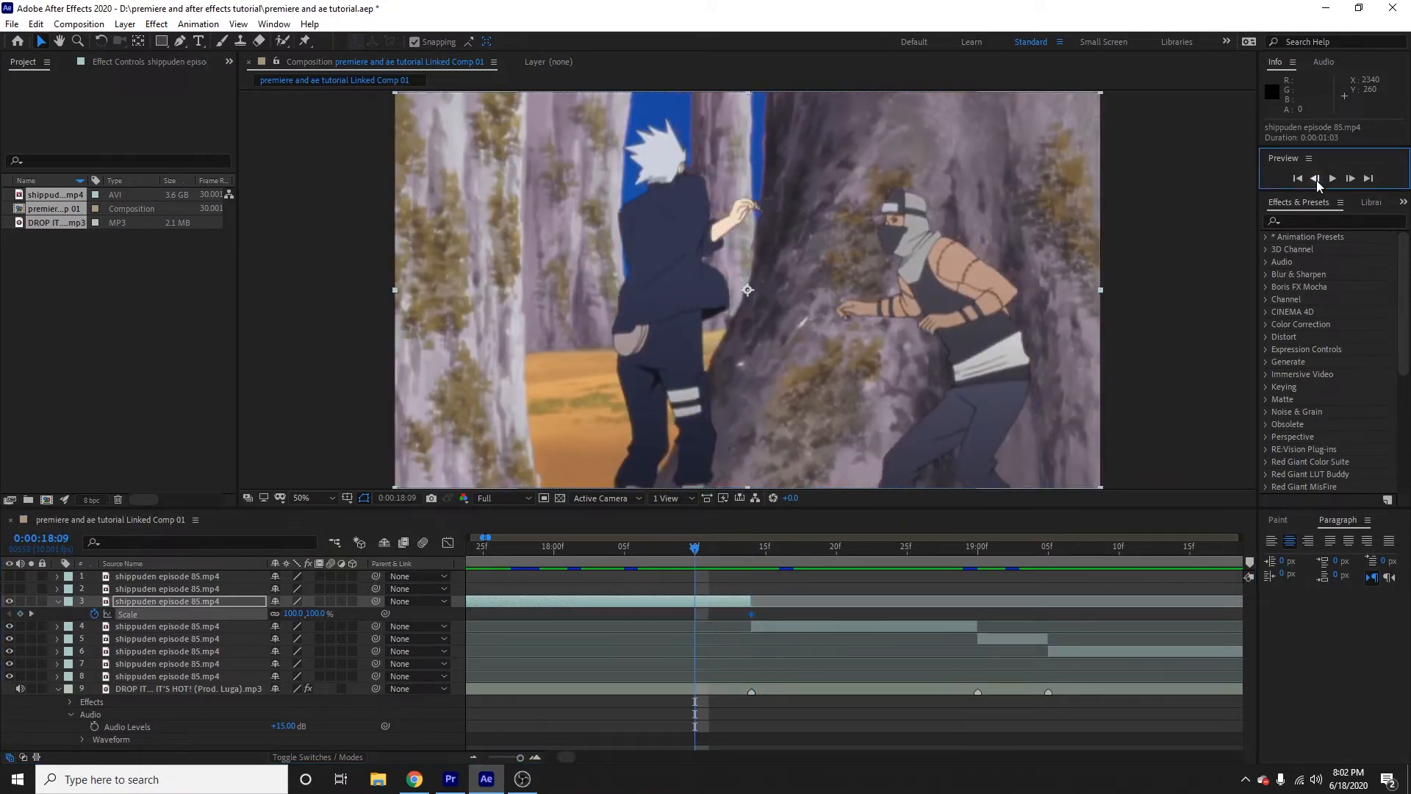
click(1316, 179)
click(1316, 180)
click(1316, 179)
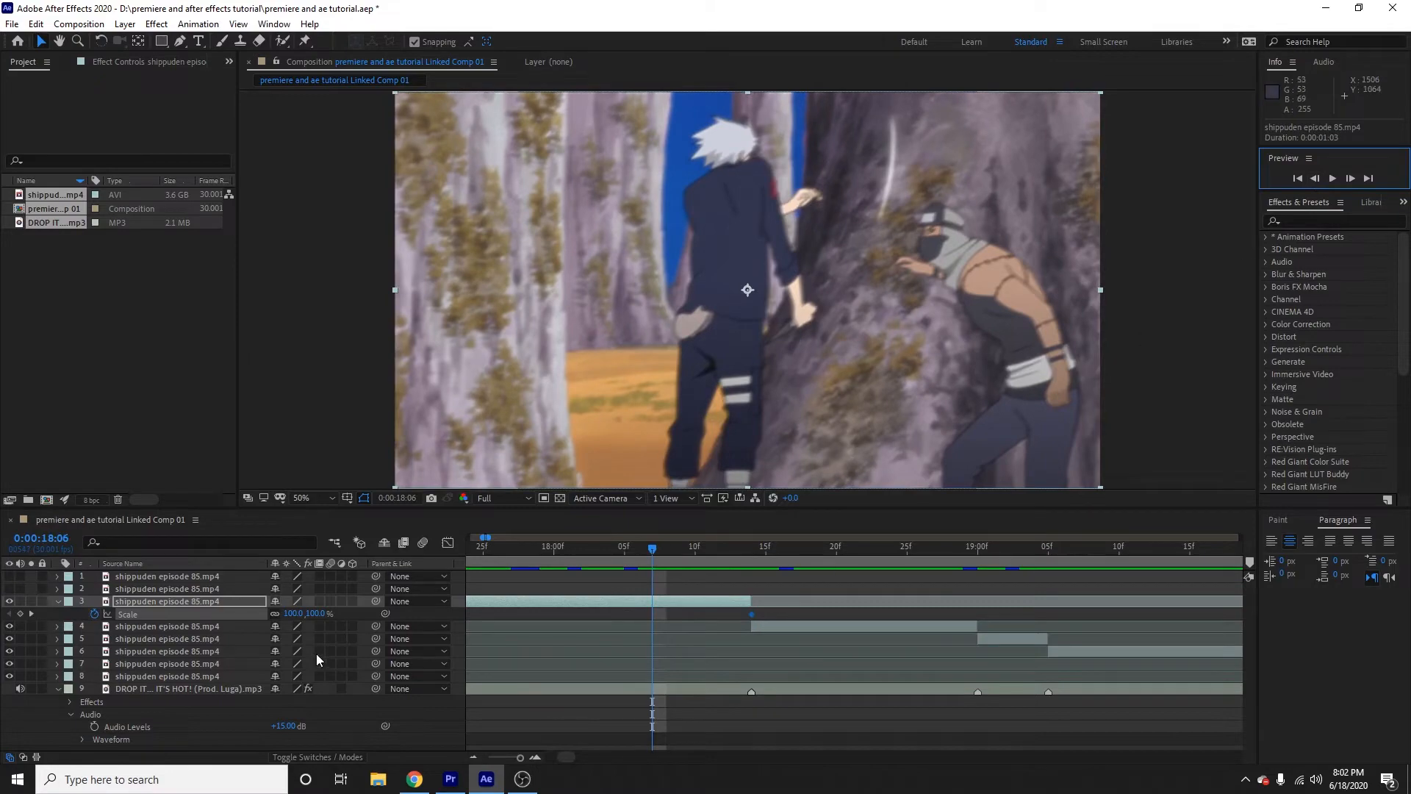
click(20, 614)
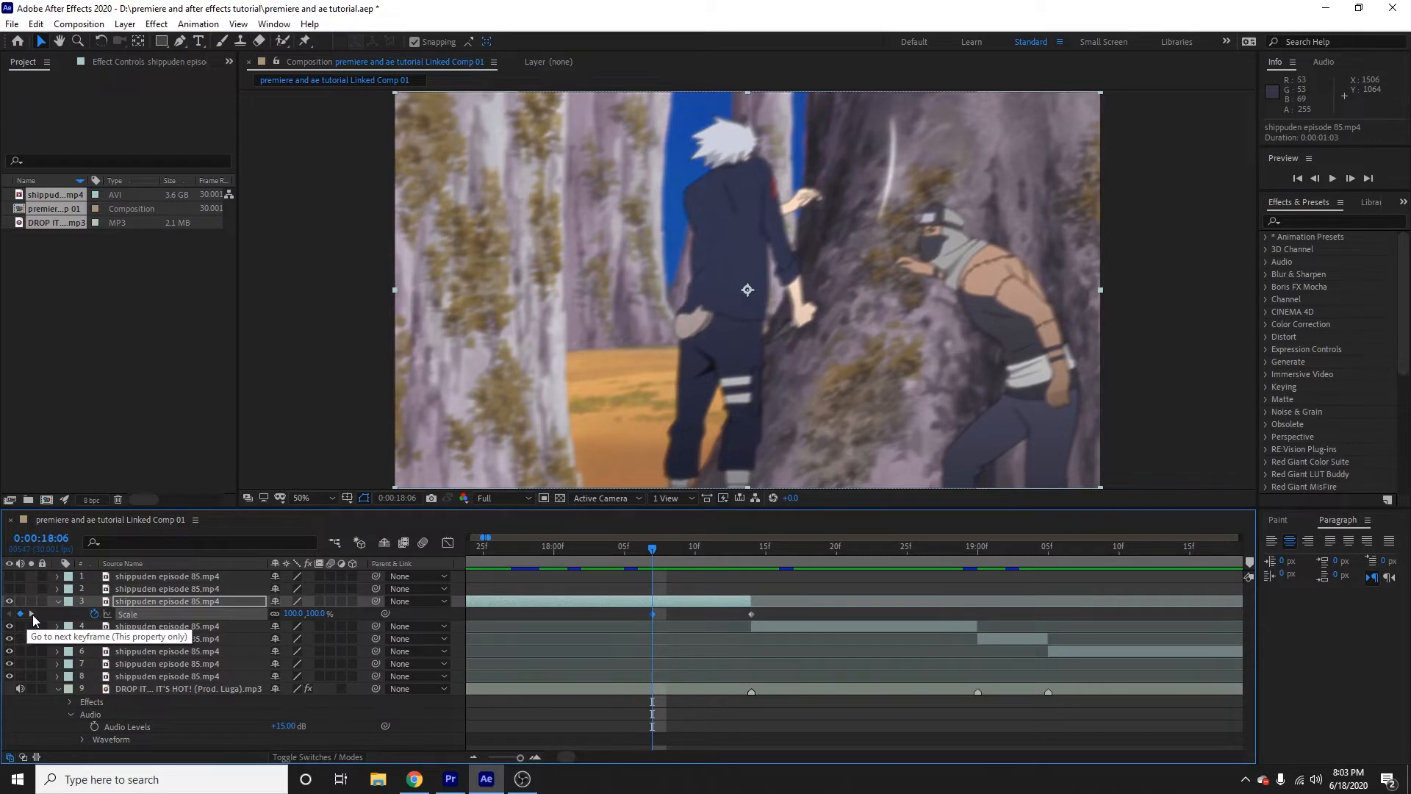
- Set the first clip's Scale to 250% at its closing keyframe, 0:00:18:13
click(31, 614)
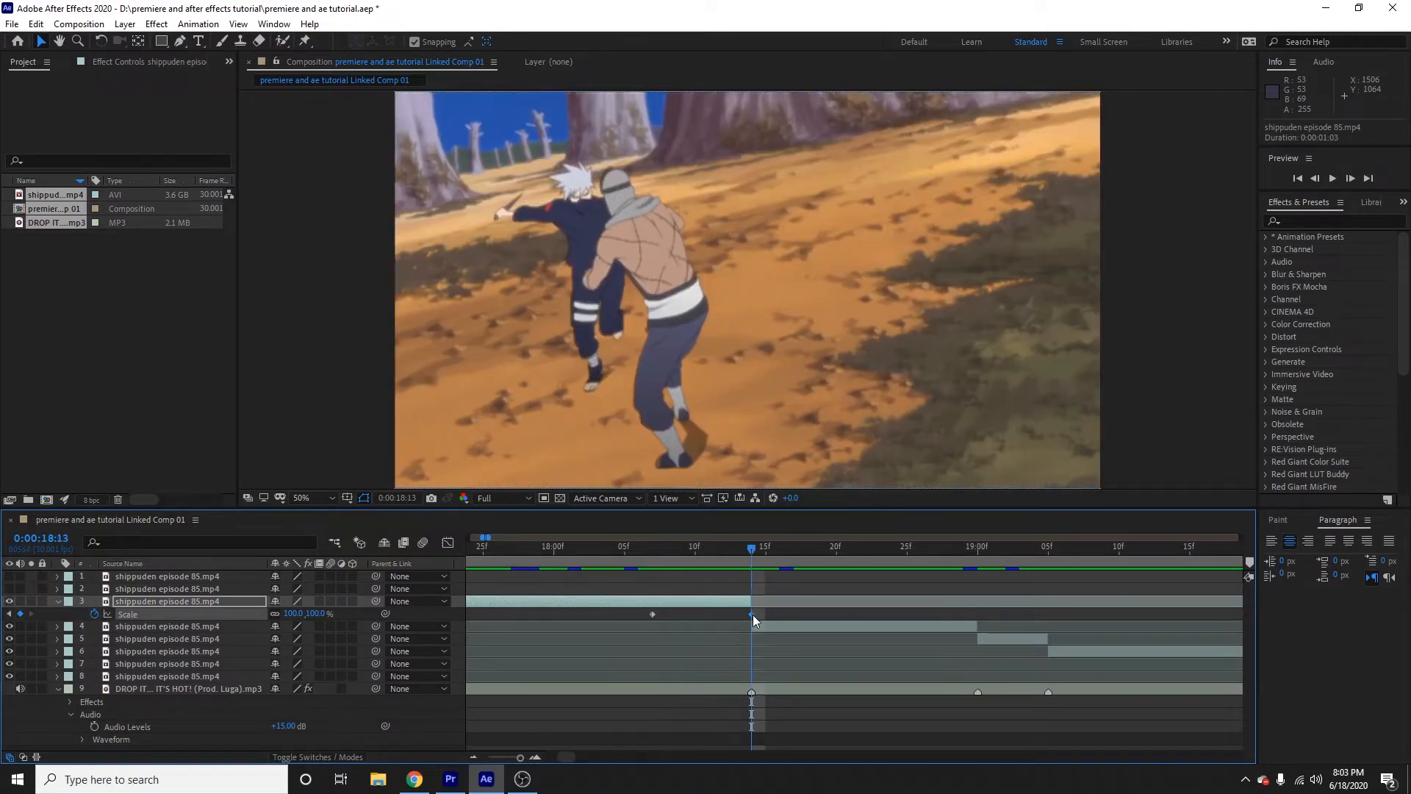
click(751, 614)
click(294, 614)
text(250)
key(Return)
- Apply Easy Ease to both Scale keyframes of the first clip and show their curve in the Graph Editor
click(633, 614)
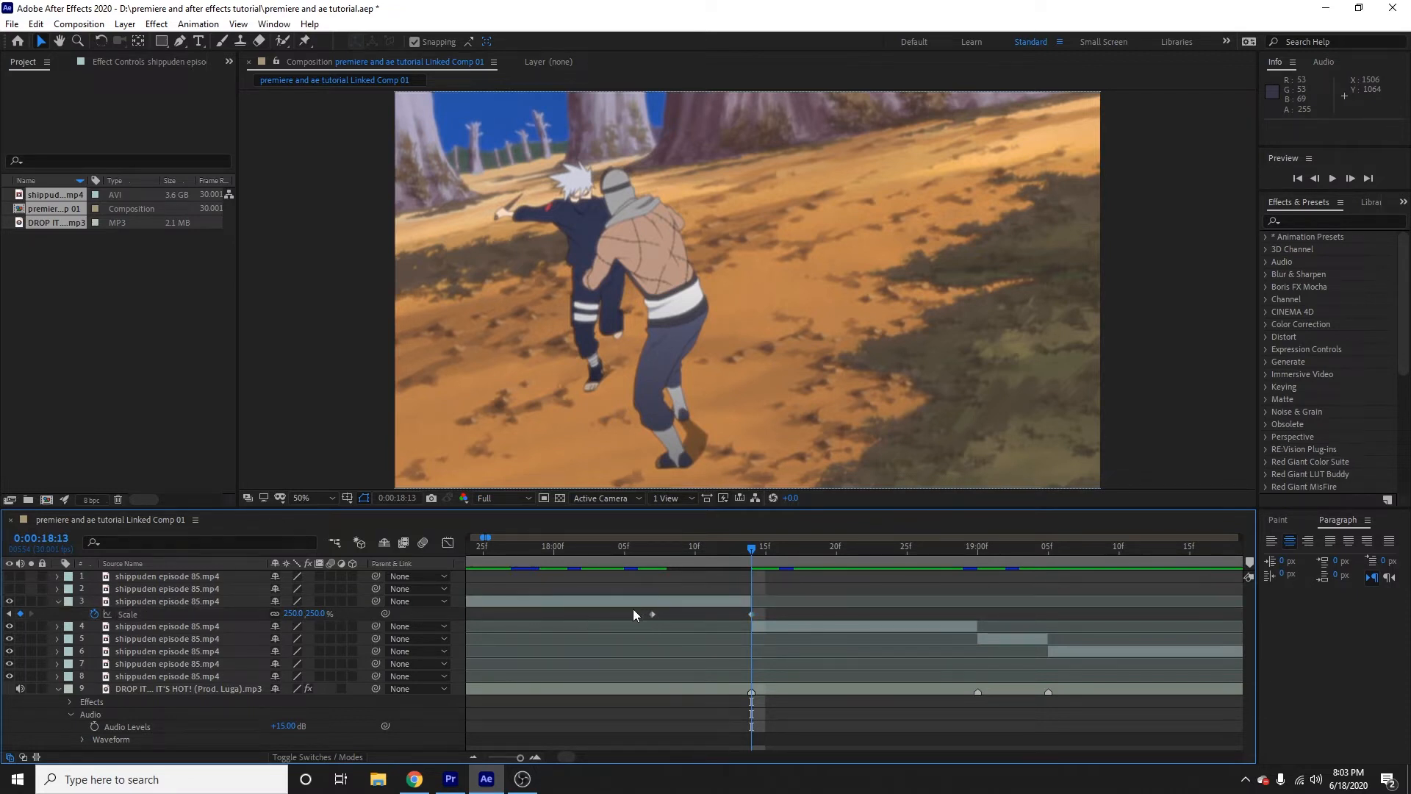
drag(633, 614, 765, 620)
key(F9)
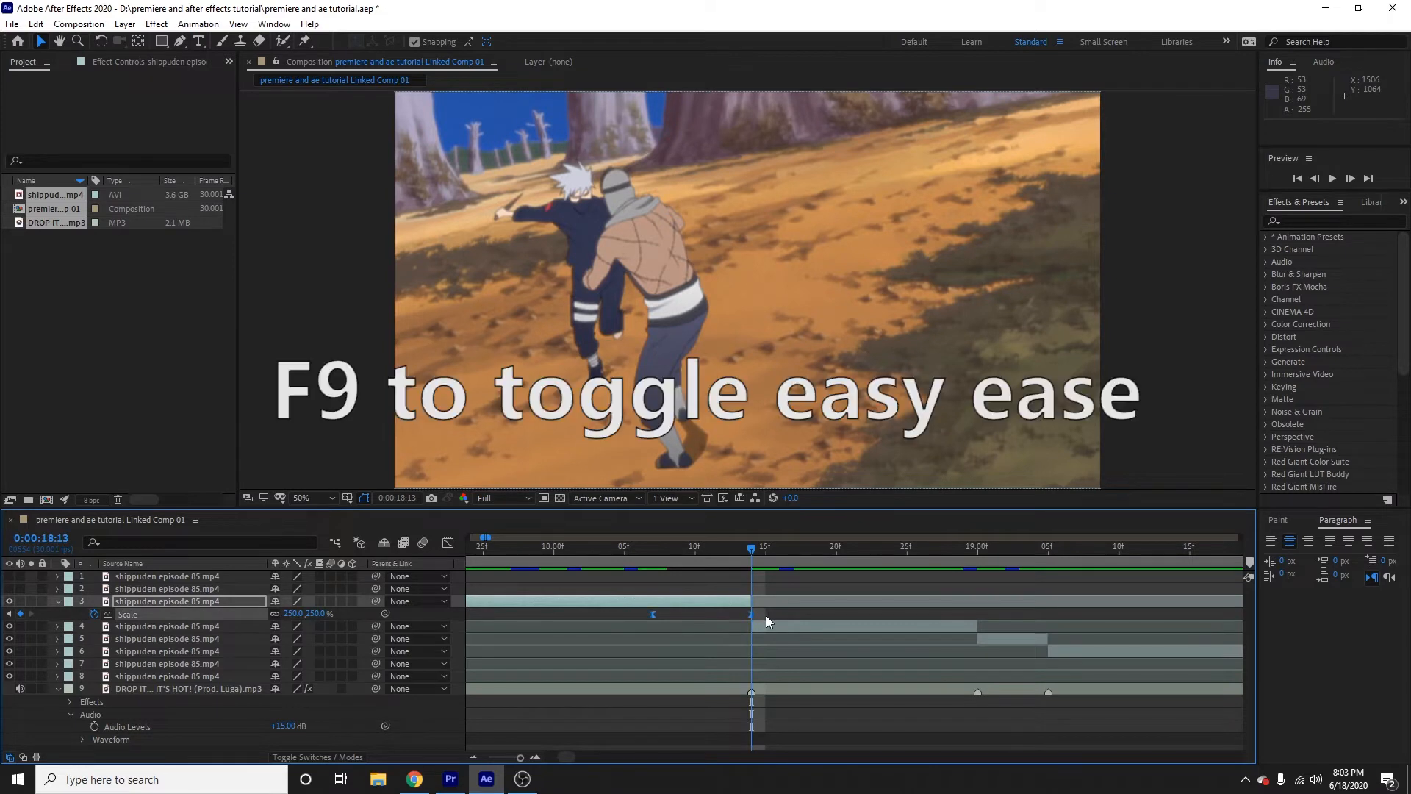
click(450, 545)
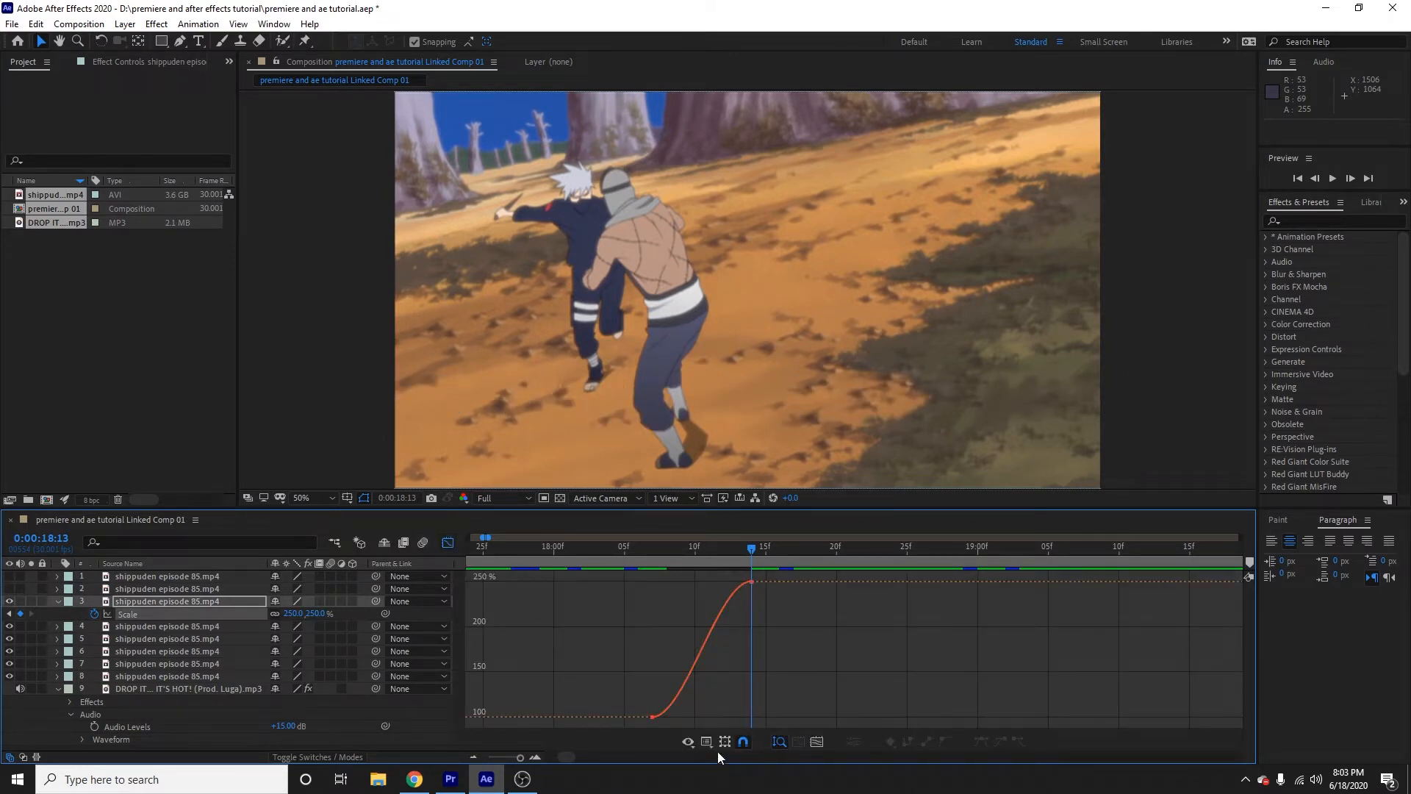
- Switch the Graph Editor to the speed graph and return it to the value graph
click(707, 742)
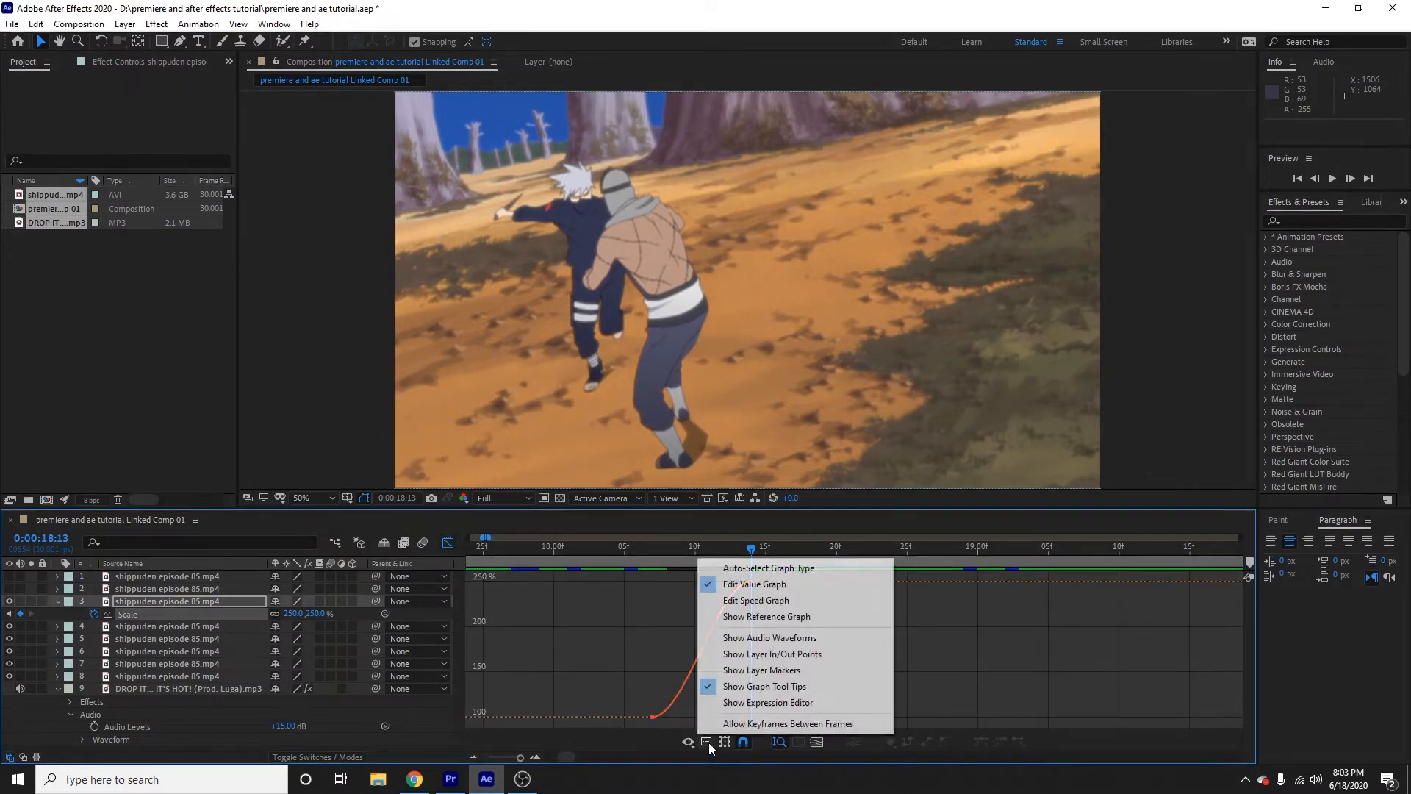
click(754, 600)
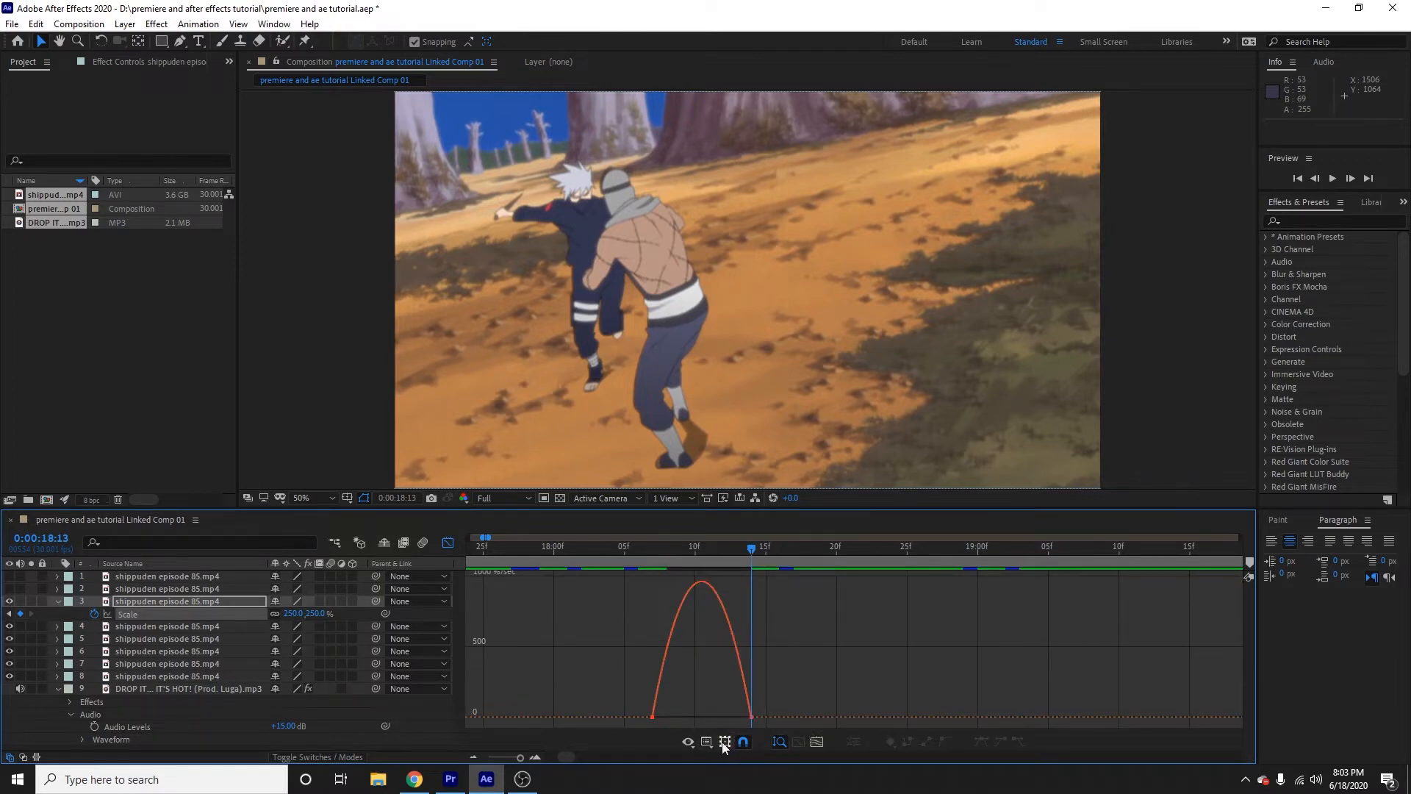
click(707, 742)
click(757, 581)
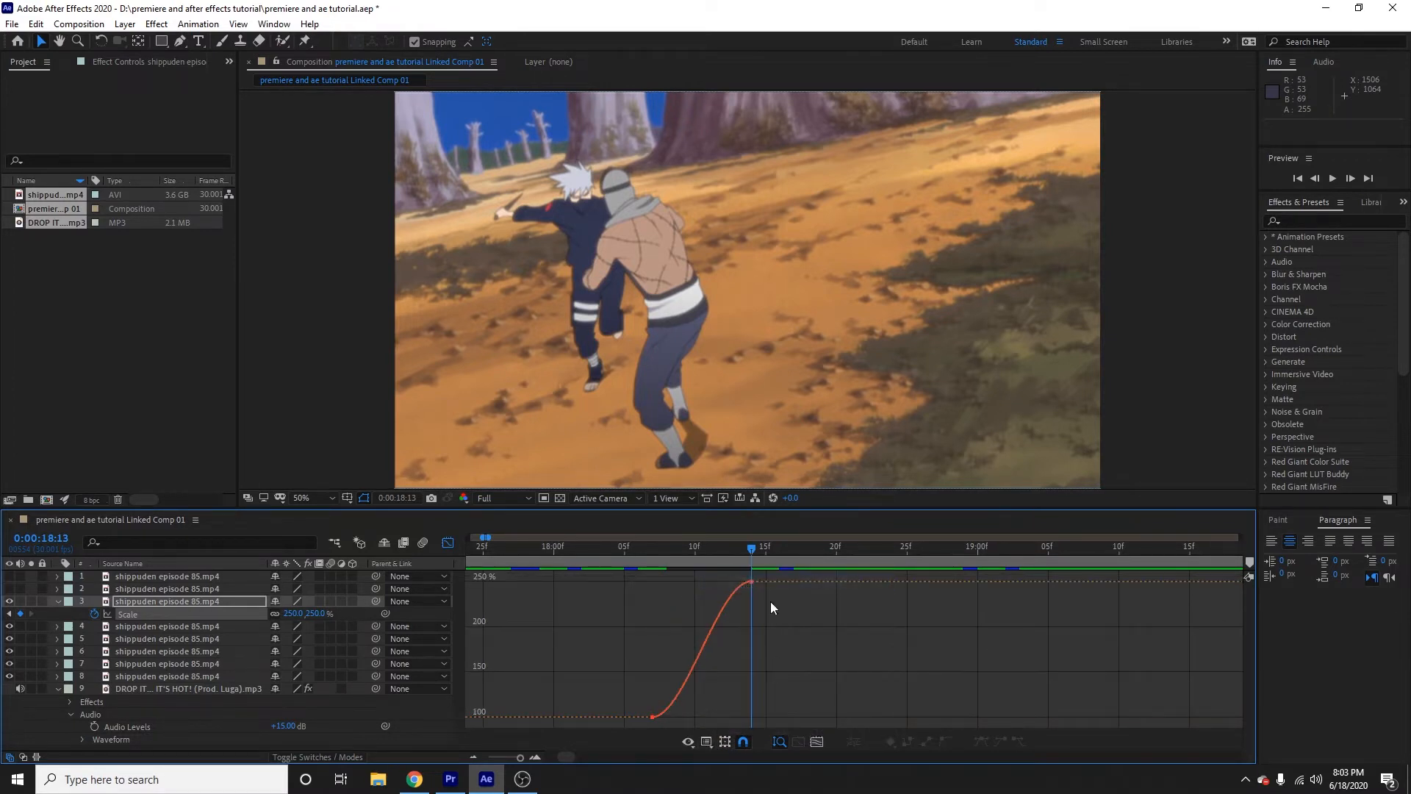
- Reshape the Scale curve to start nearly flat and rise steeply into the 250% keyframe, and return to the layer view
click(751, 581)
click(534, 757)
click(534, 757)
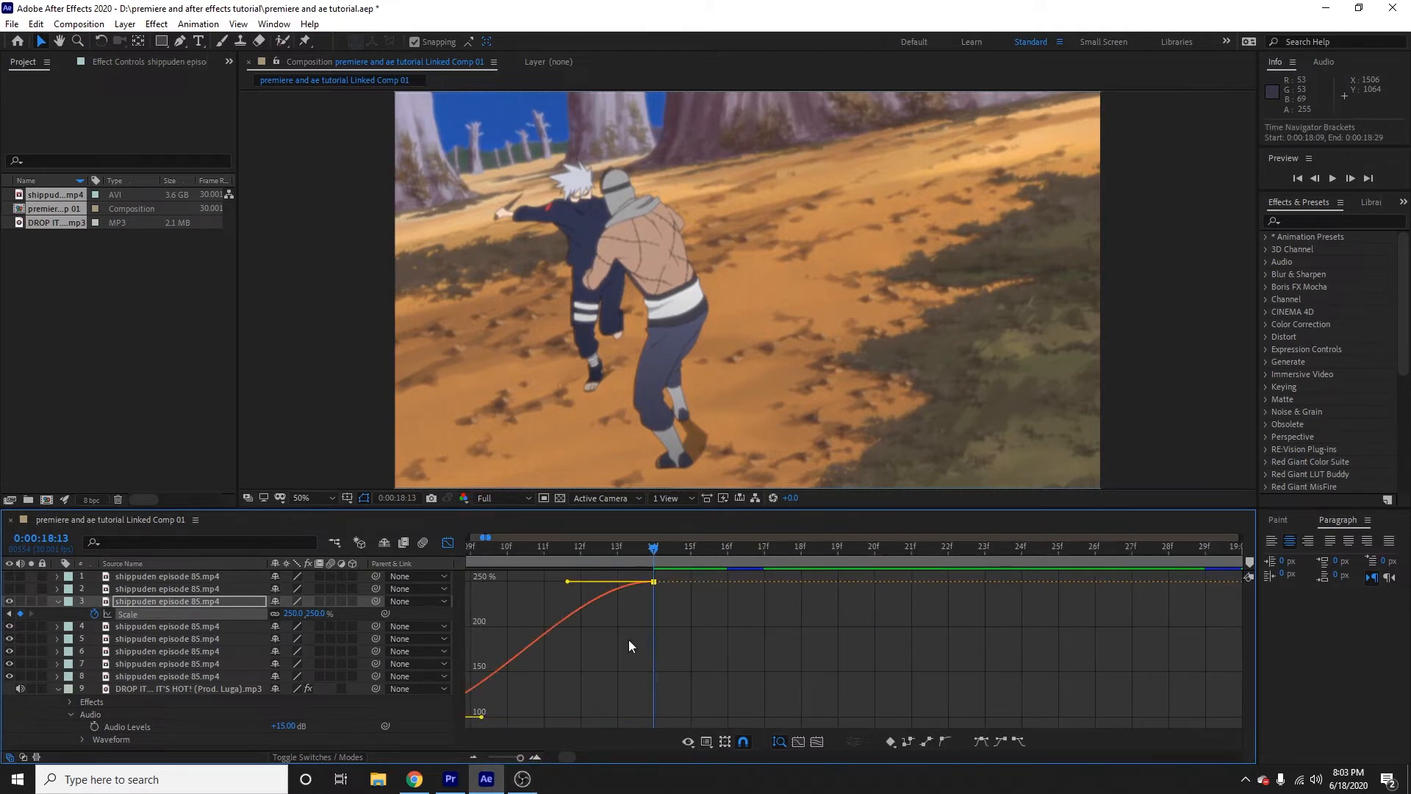
click(473, 758)
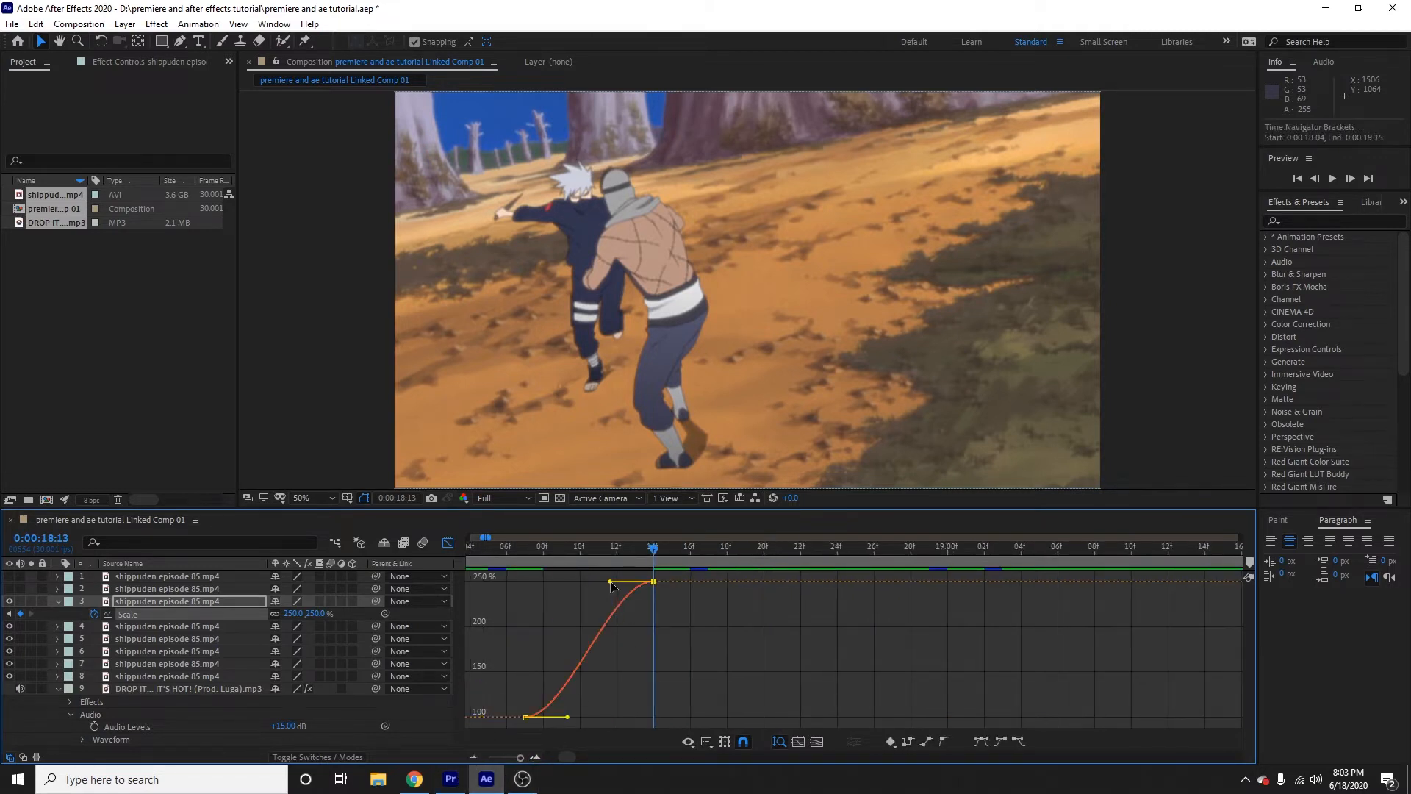
drag(610, 582, 647, 699)
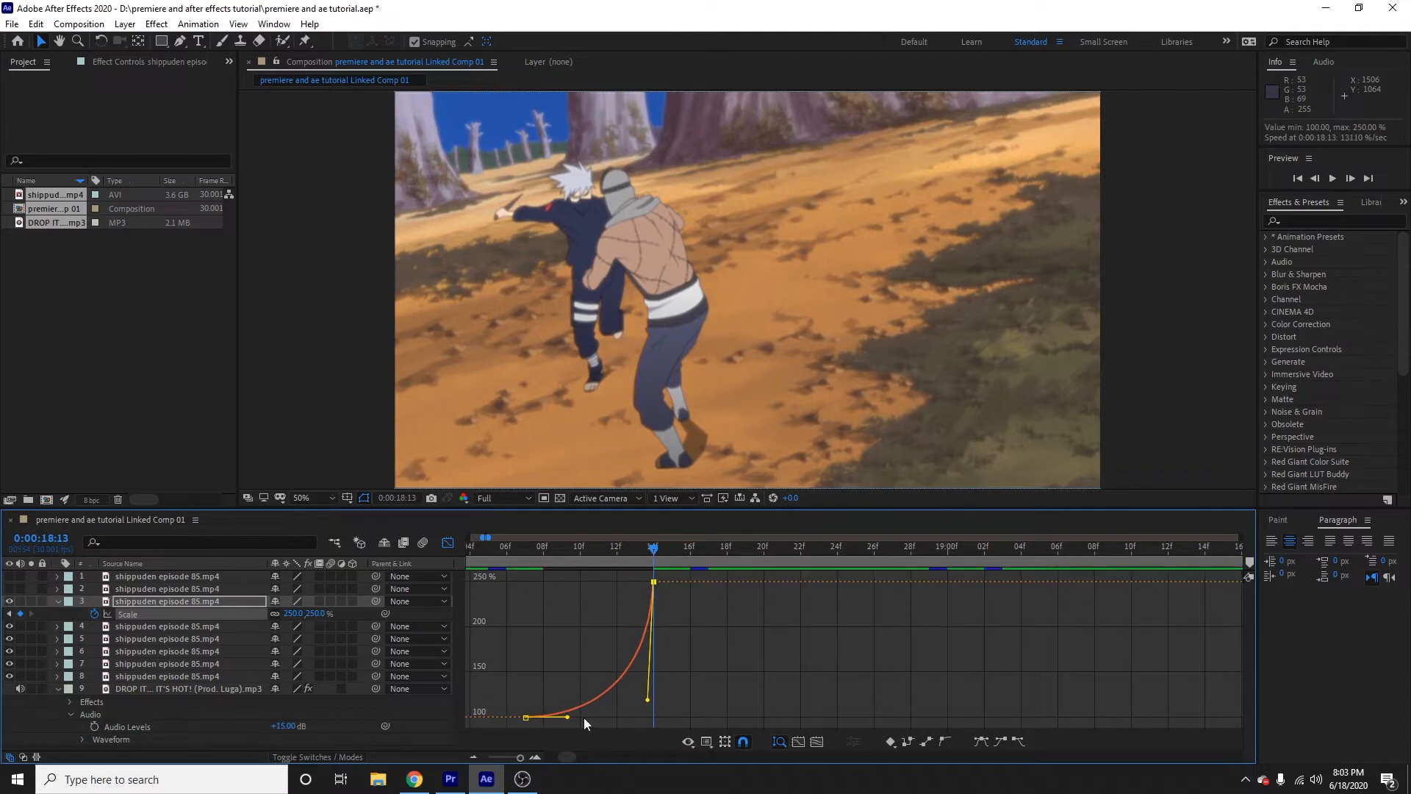
drag(568, 717, 647, 717)
click(448, 544)
click(473, 757)
click(474, 756)
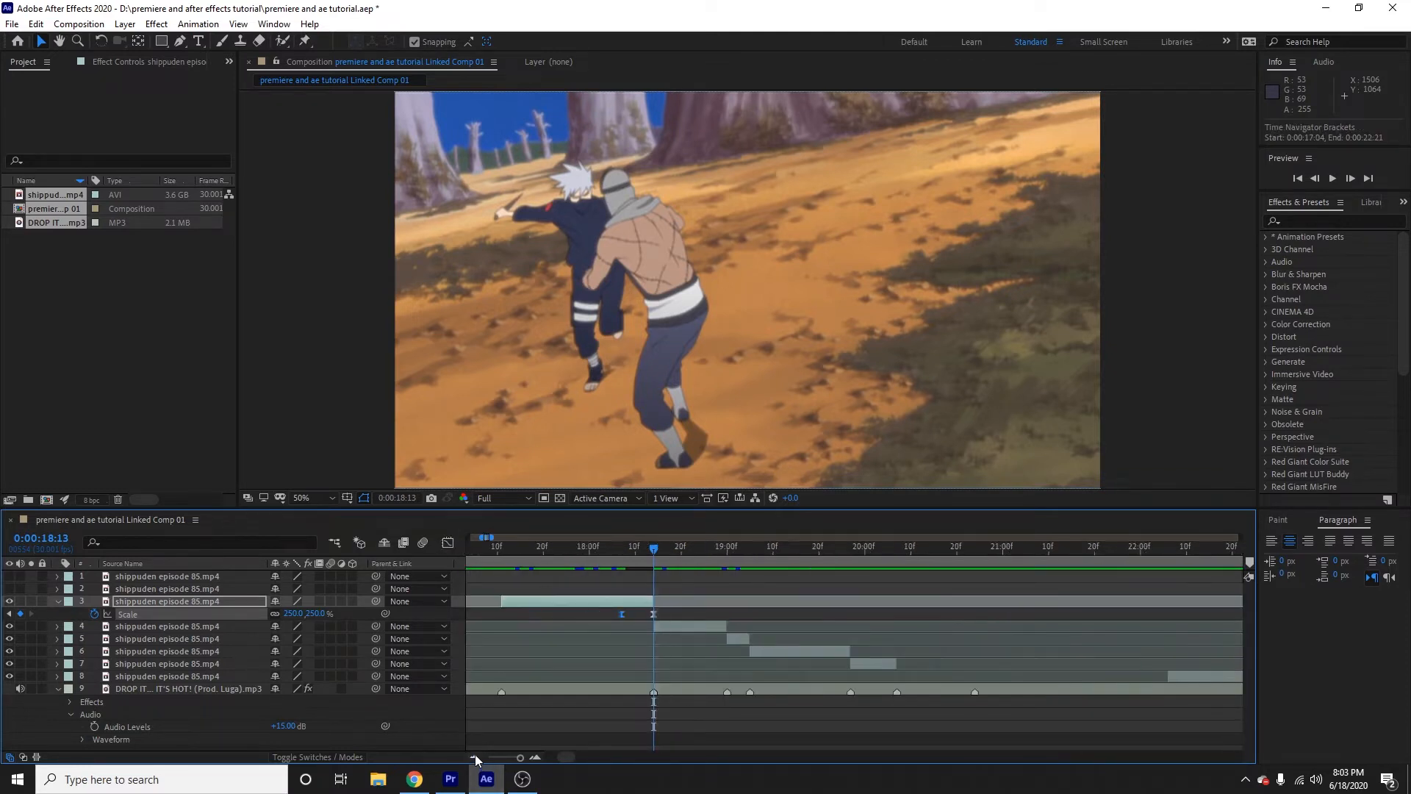
- Add a Scale keyframe of 40% at the start of the second visible clip, 0:00:18:13
drag(589, 549, 653, 579)
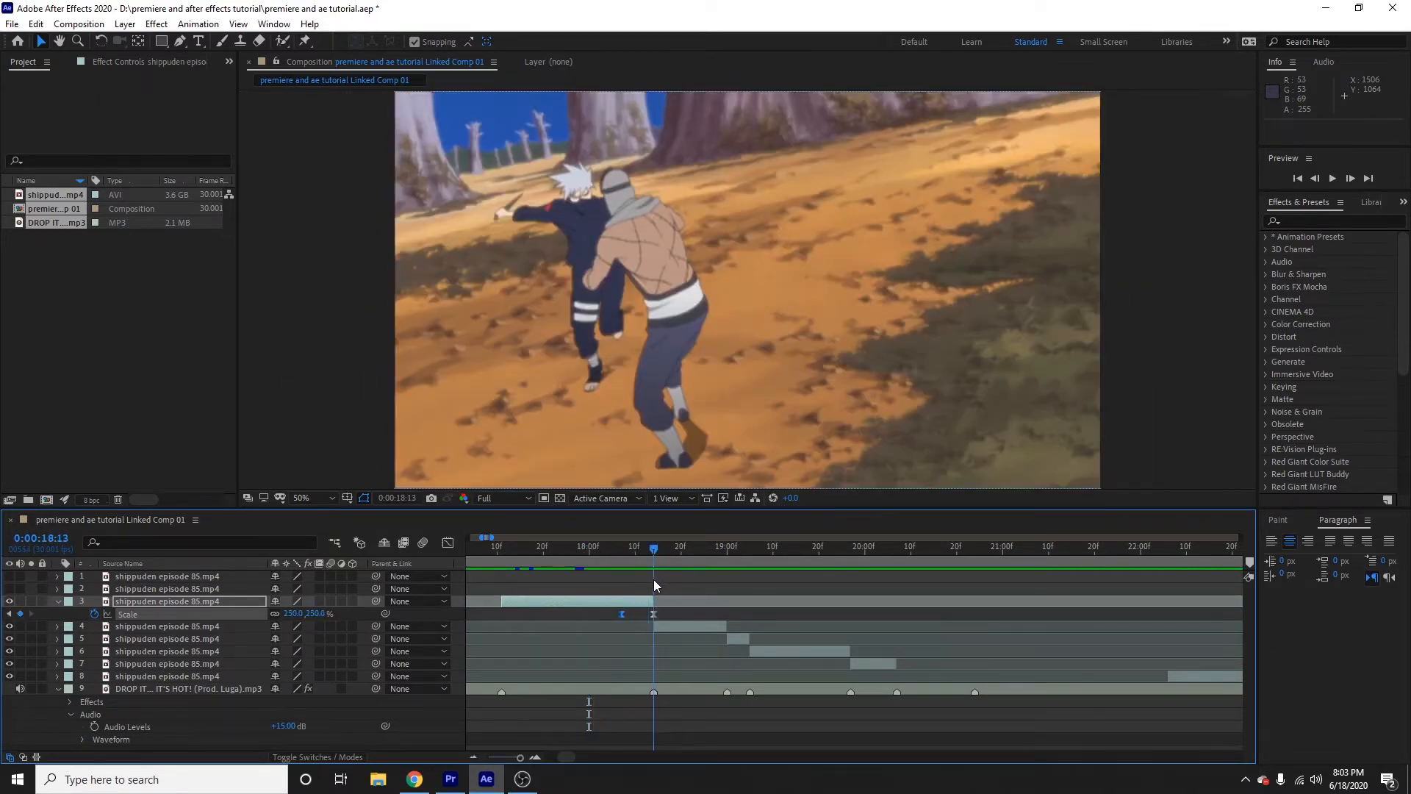
click(668, 627)
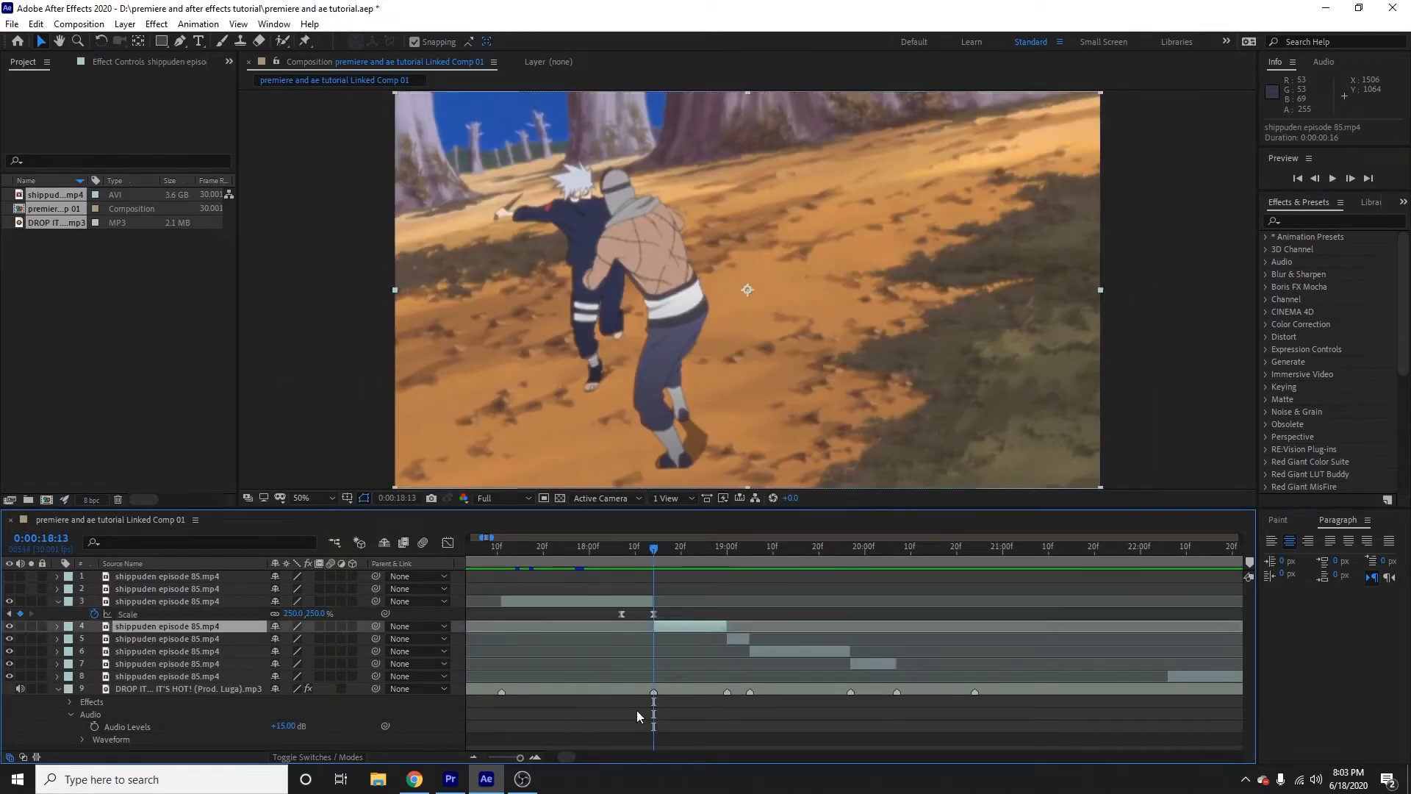
key(s)
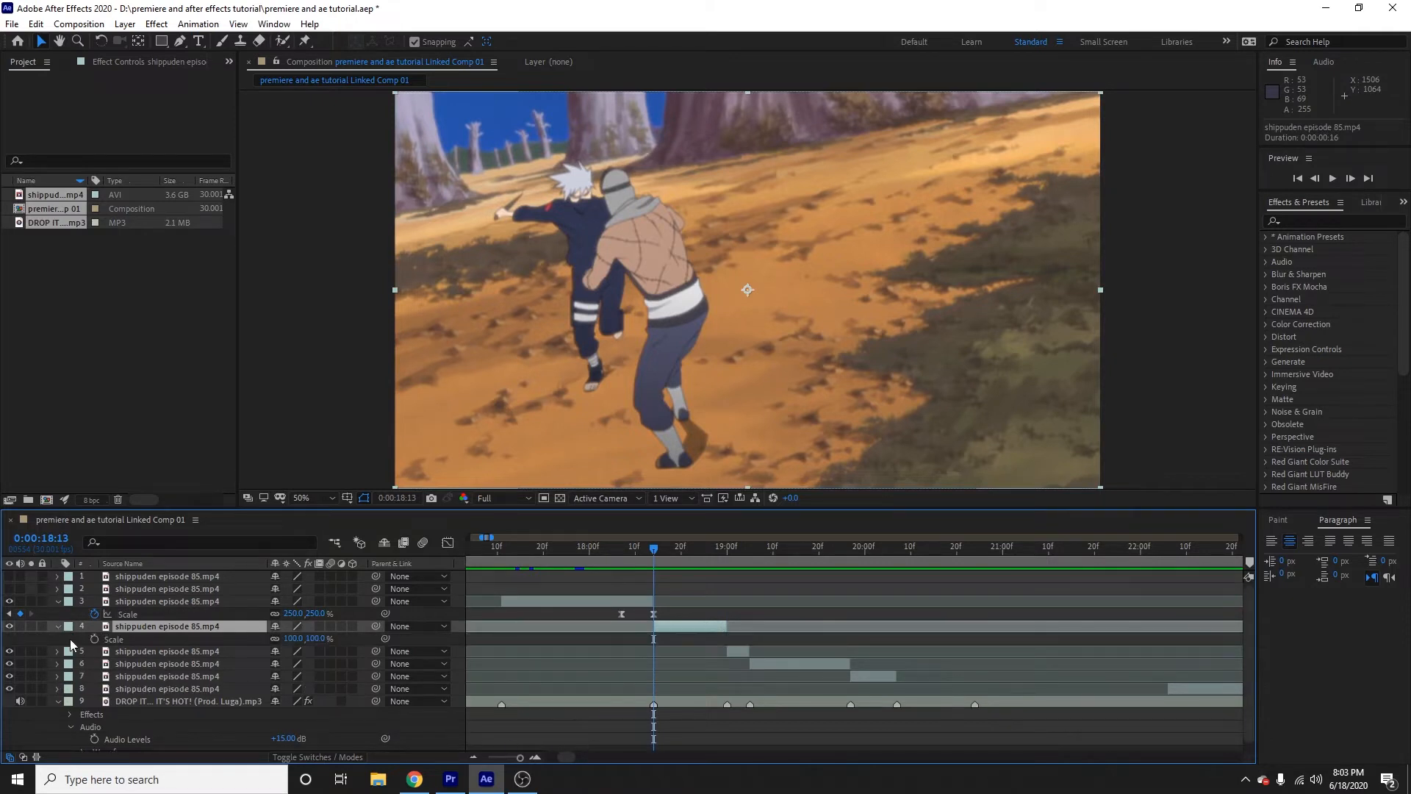
click(94, 639)
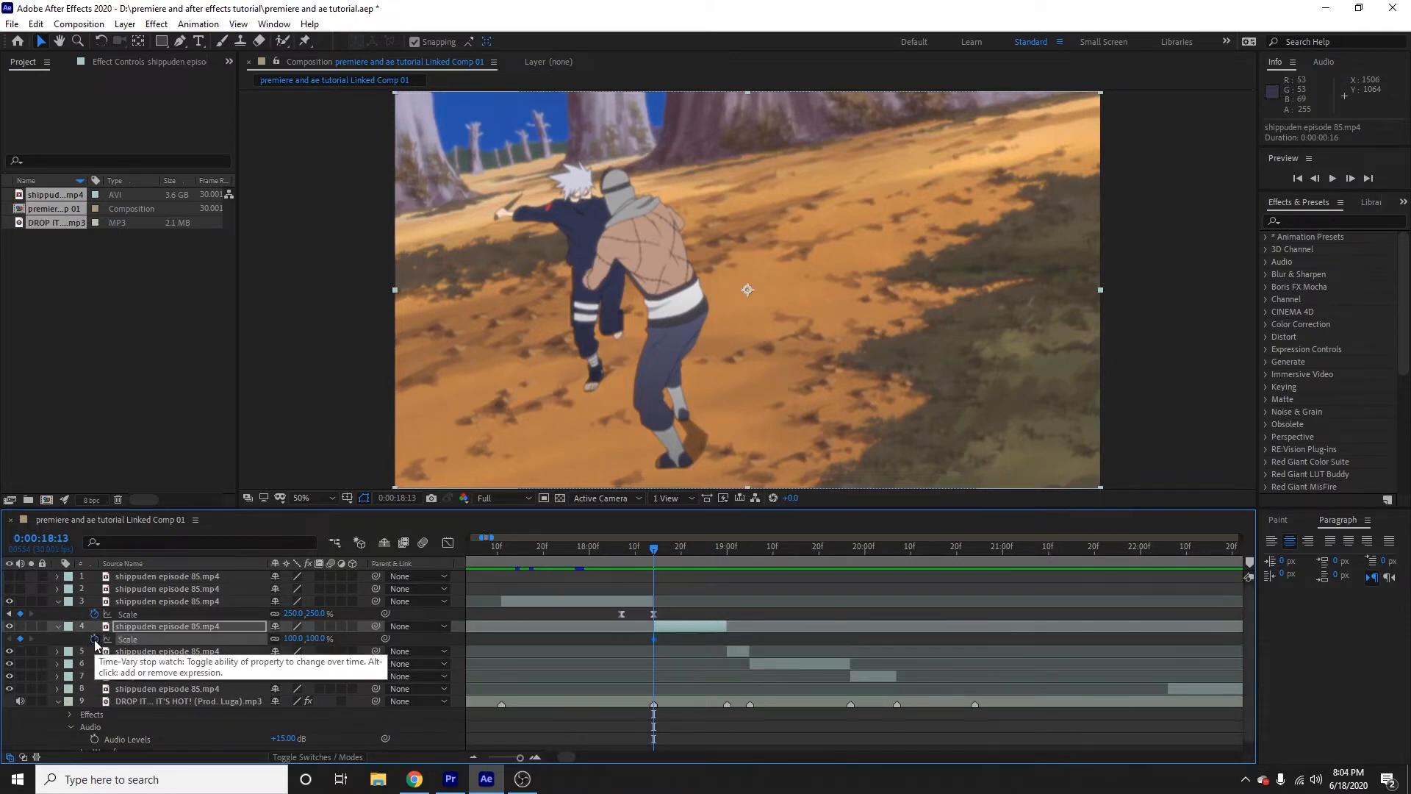
click(297, 639)
text(40)
key(Return)
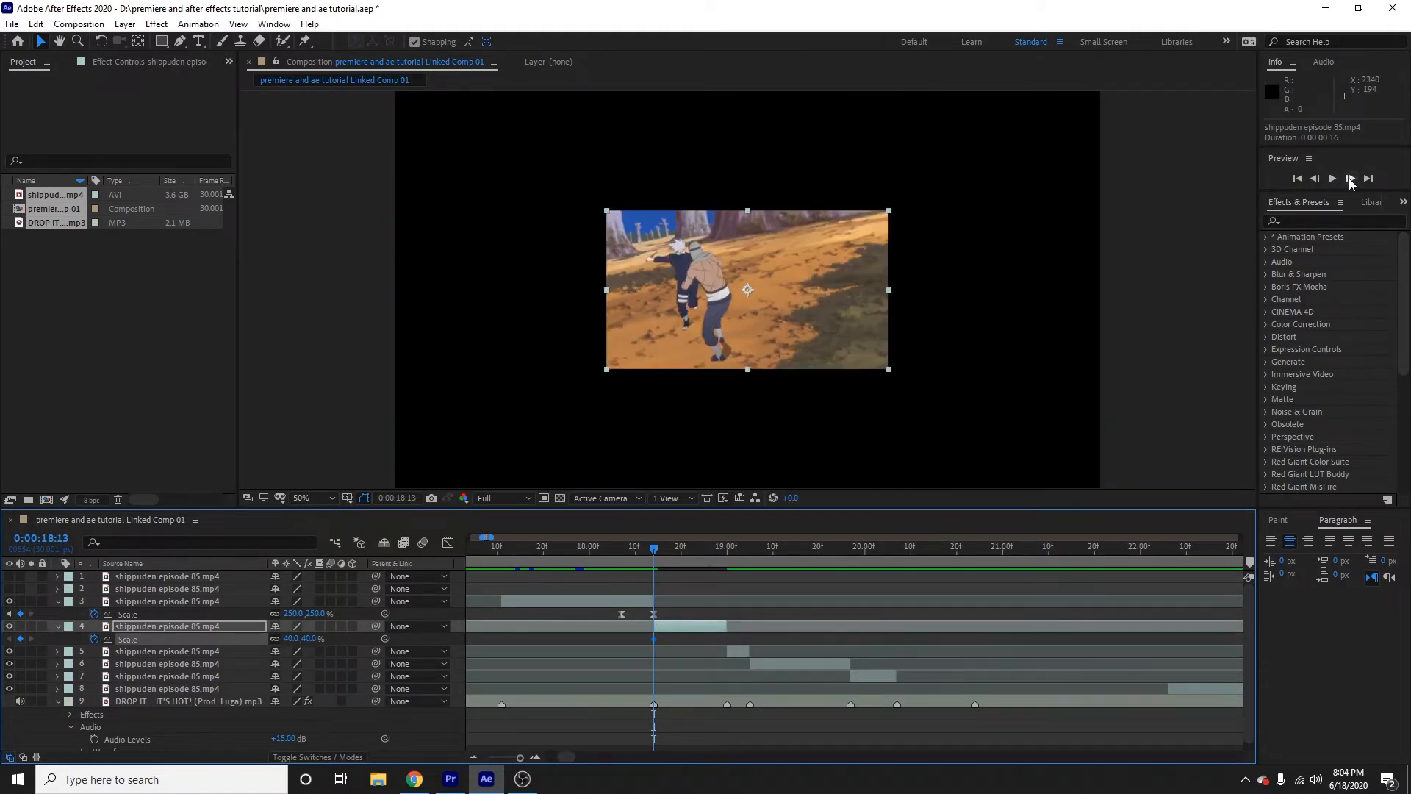
- Add a Scale keyframe of 100% to the second visible clip six frames after its start, at 0:00:18:19
click(1351, 179)
click(1351, 179)
click(1351, 179)
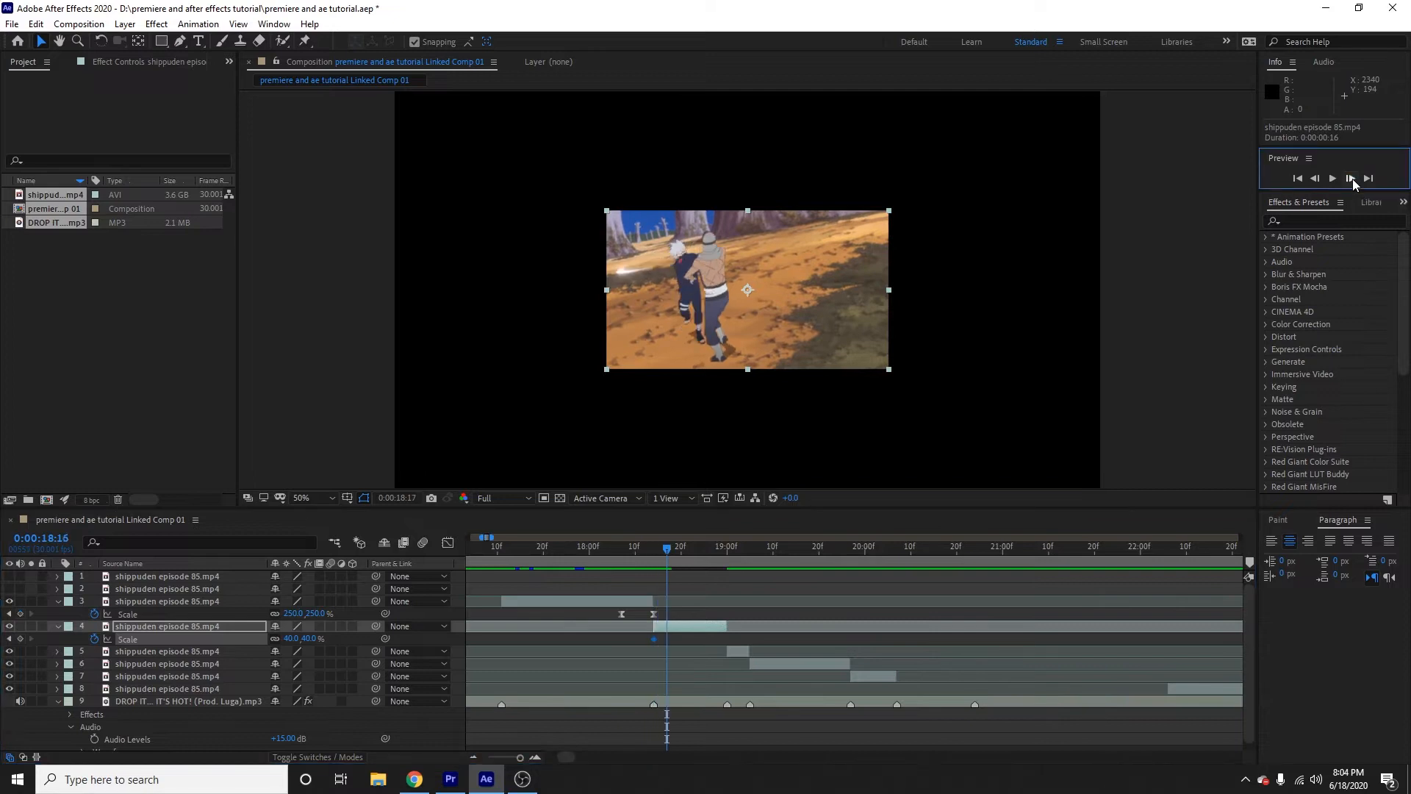
click(1351, 179)
click(1351, 178)
click(1351, 179)
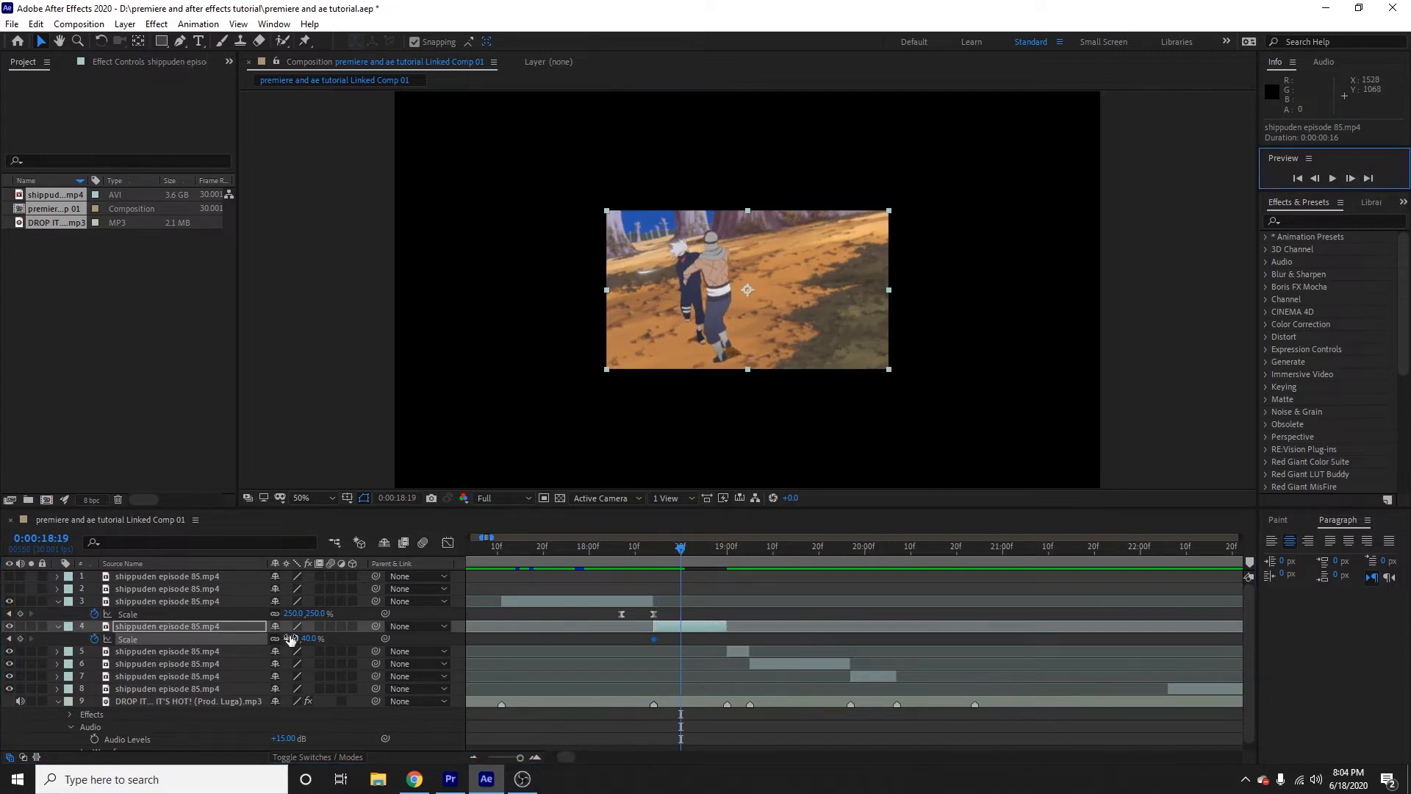
click(291, 638)
text(1)
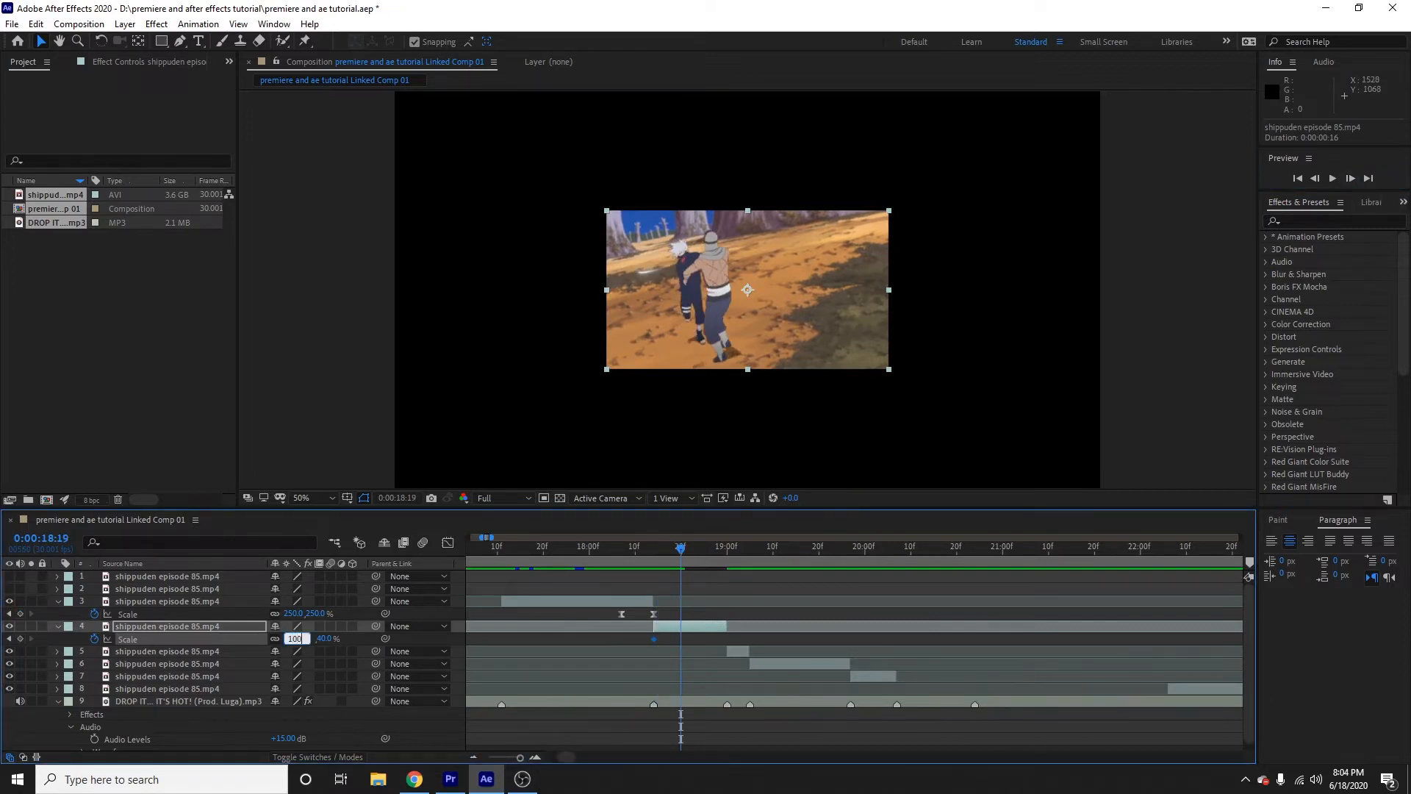
text(00)
key(Return)
- Apply Motion Tile to the second visible clip with Mirror Edges on and Output Width and Output Height set to 400
click(1309, 220)
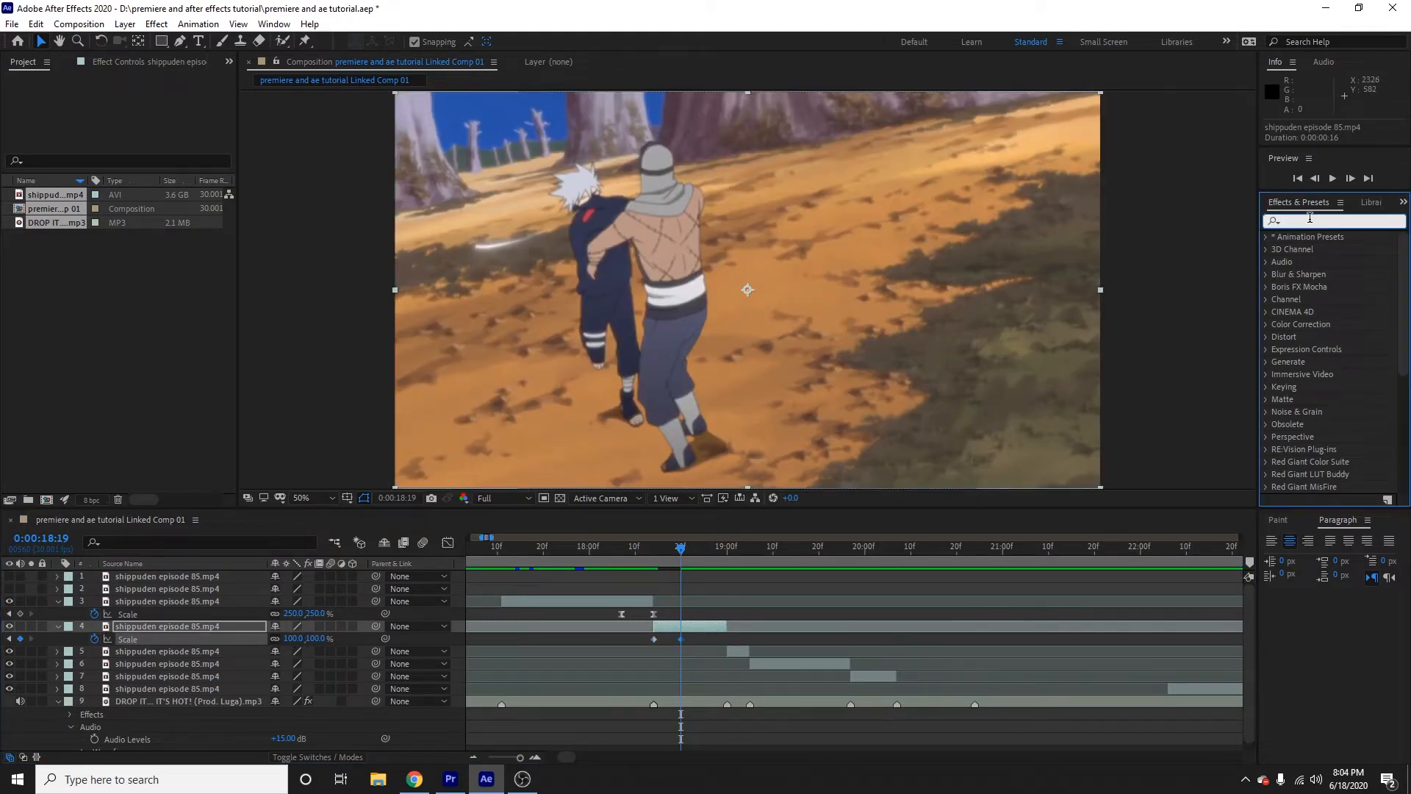
text(motion)
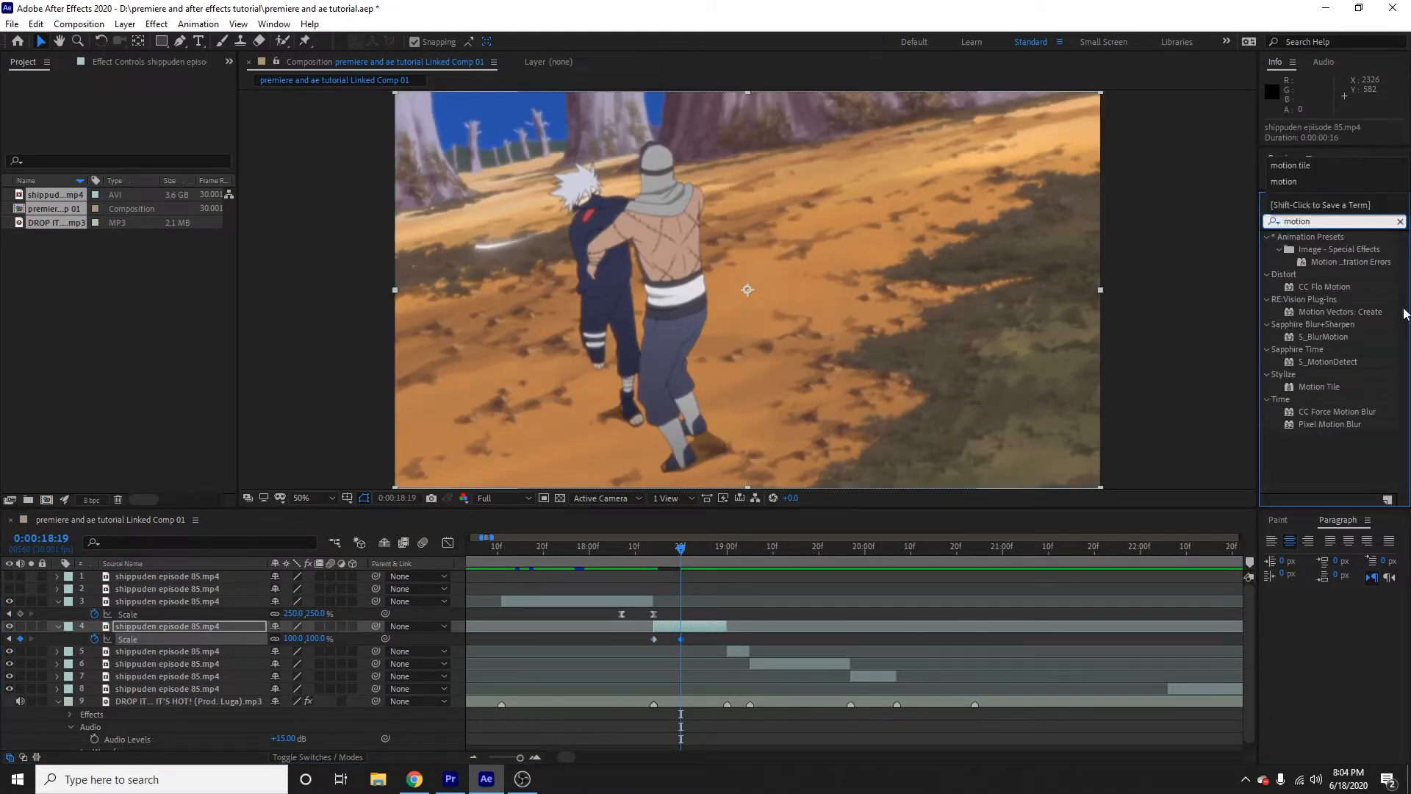
drag(1320, 387, 687, 626)
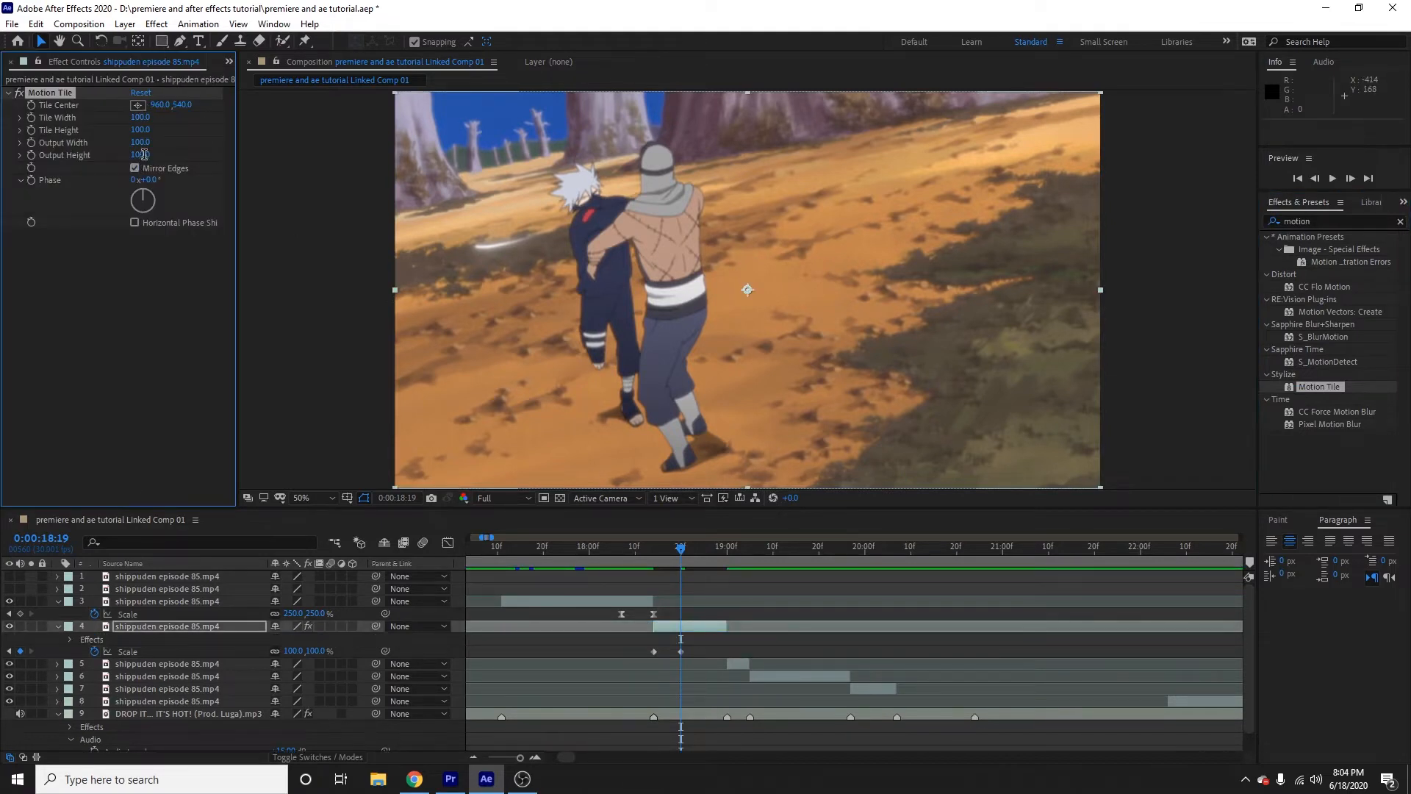
click(141, 155)
text(400)
key(Return)
click(141, 142)
text(4)
key(Return)
- Apply Easy Ease to both Scale keyframes of the second visible clip and show their curve in the Graph Editor
drag(672, 552, 654, 548)
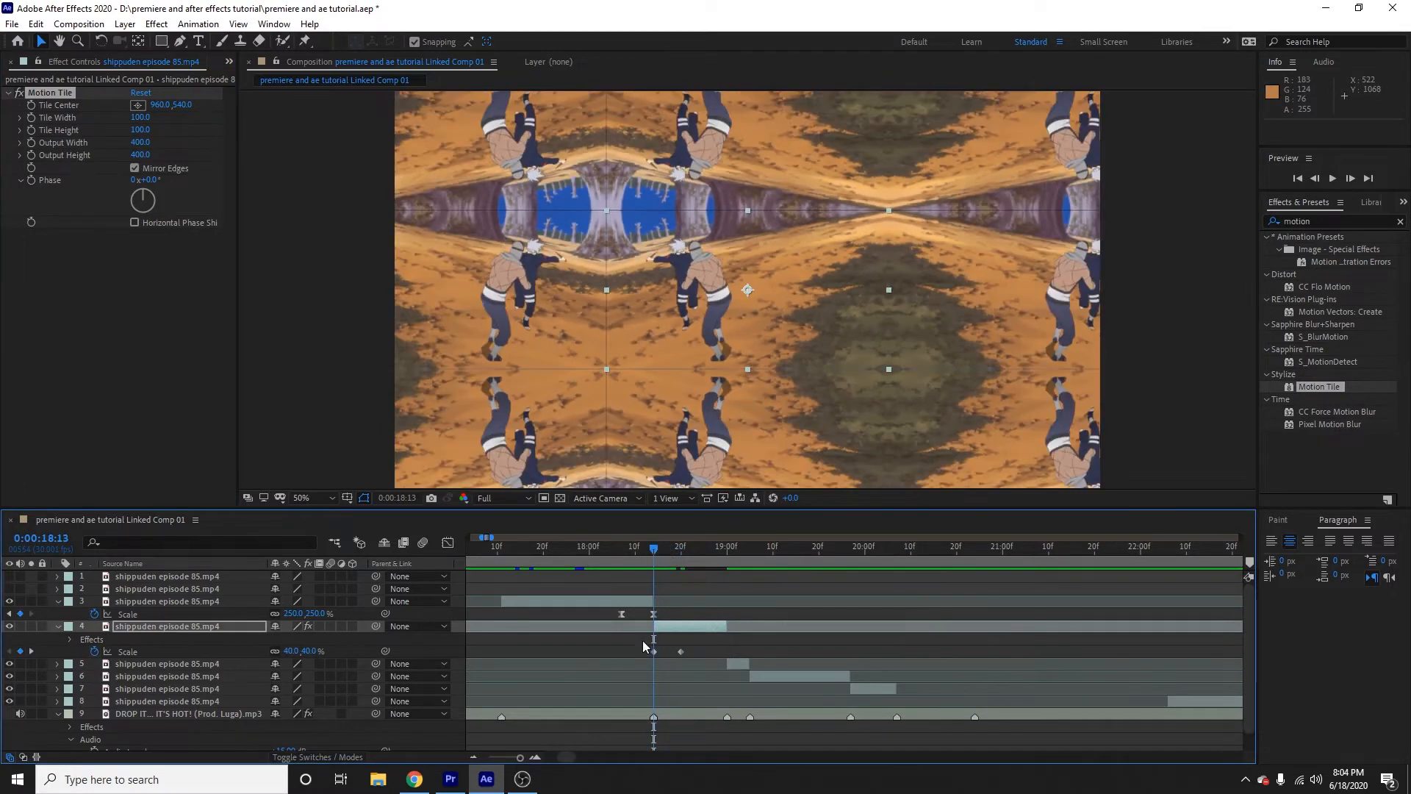
drag(638, 643, 699, 655)
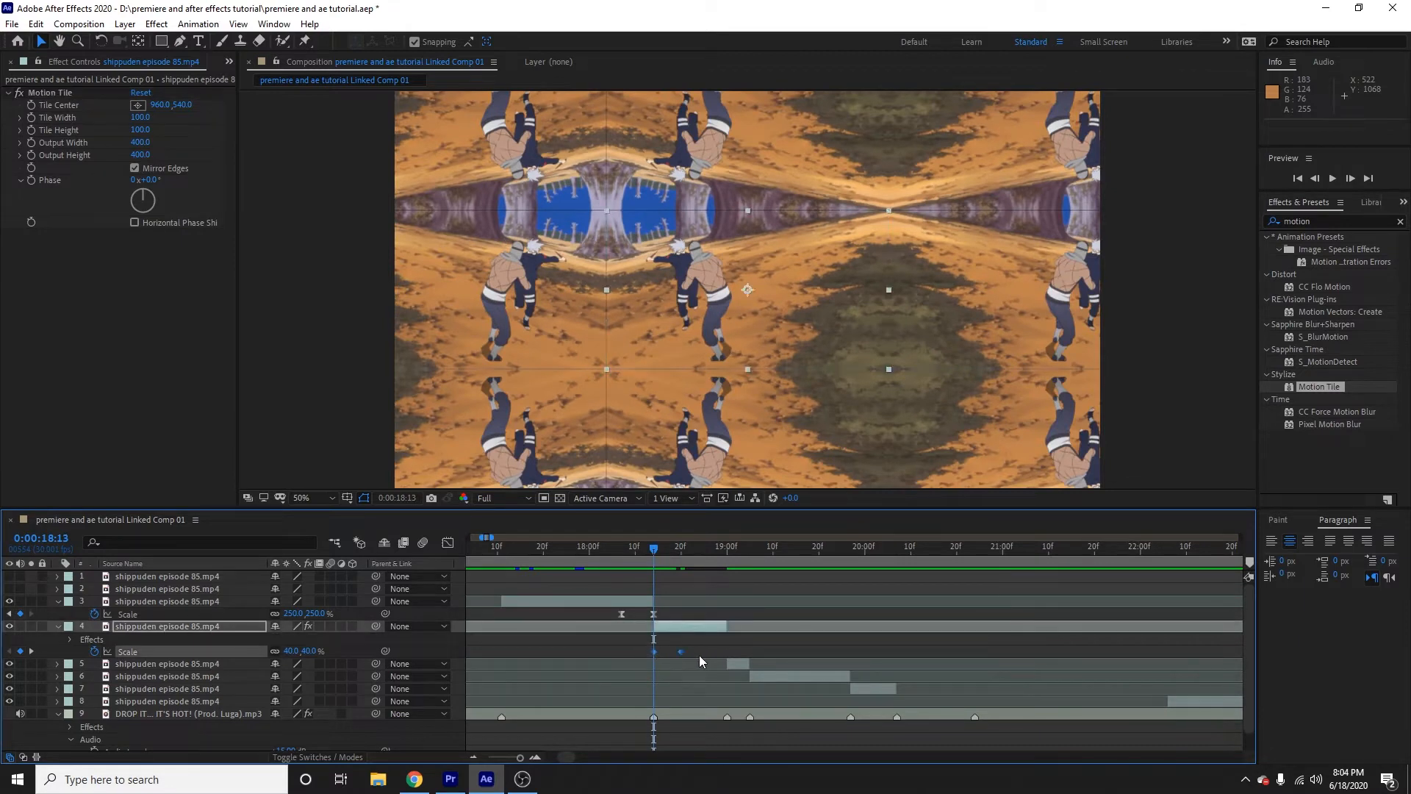
click(448, 542)
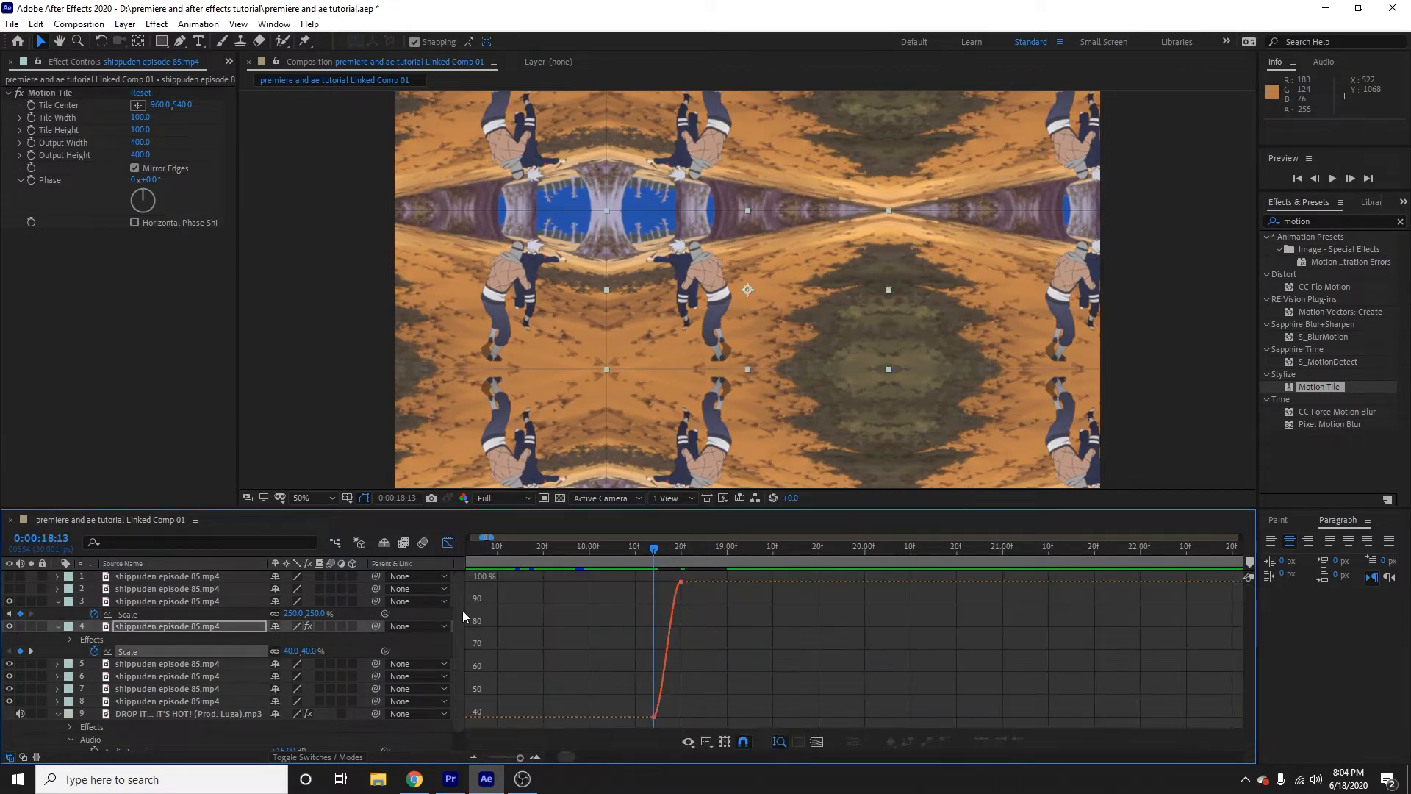
click(536, 758)
click(536, 757)
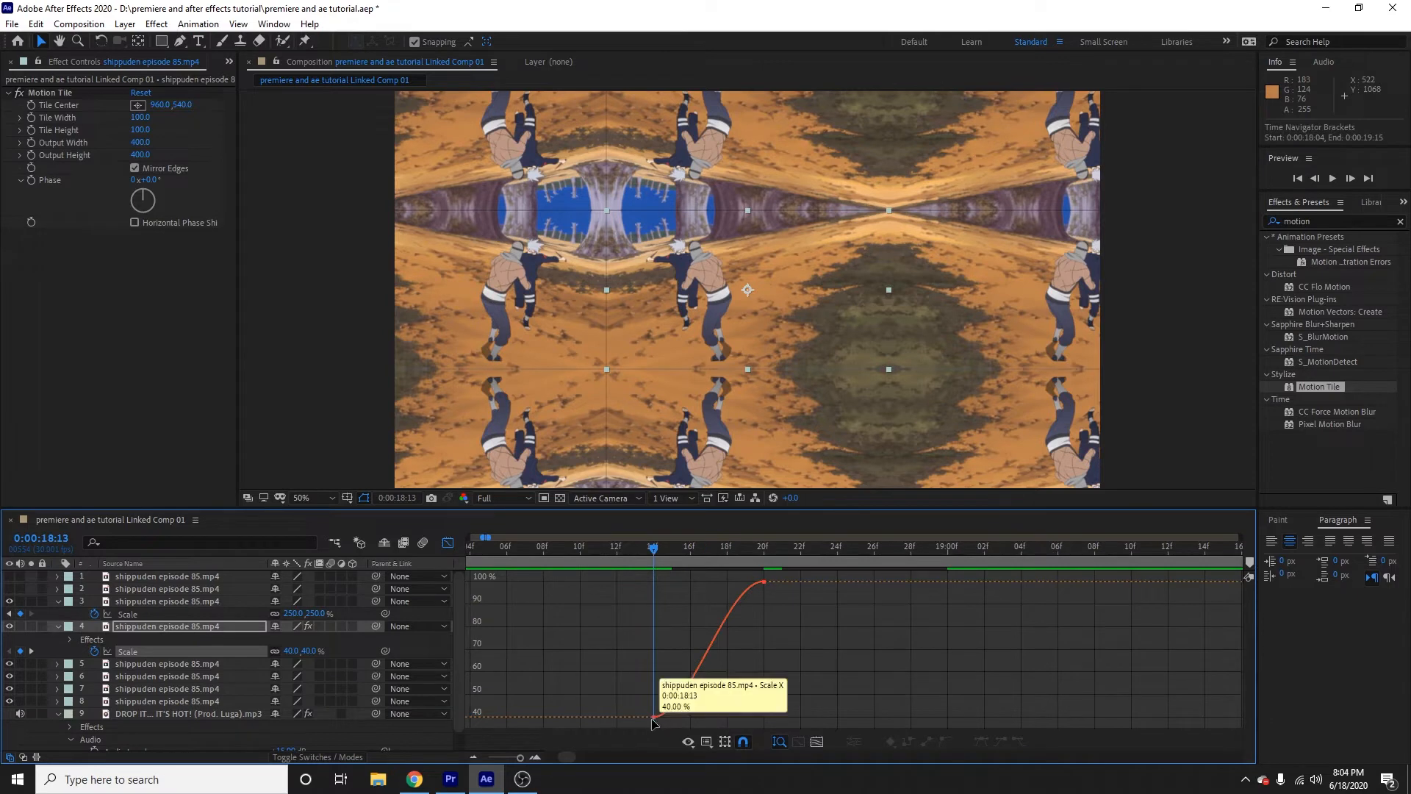
- Reshape the second visible clip's Scale curve to rise steeply from 40% and level off into 100%, and return to the layer view
click(654, 717)
drag(691, 716, 602, 596)
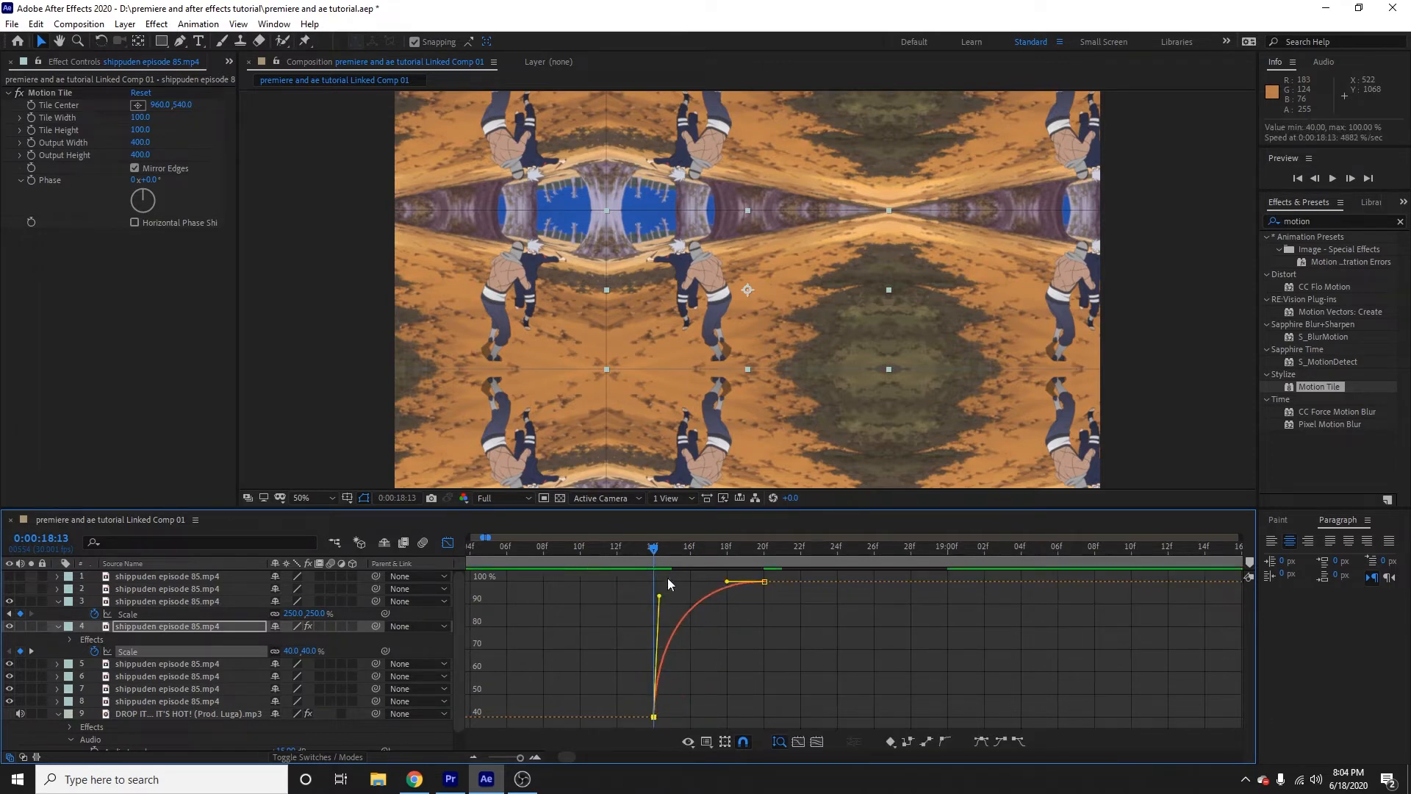
drag(724, 587, 667, 591)
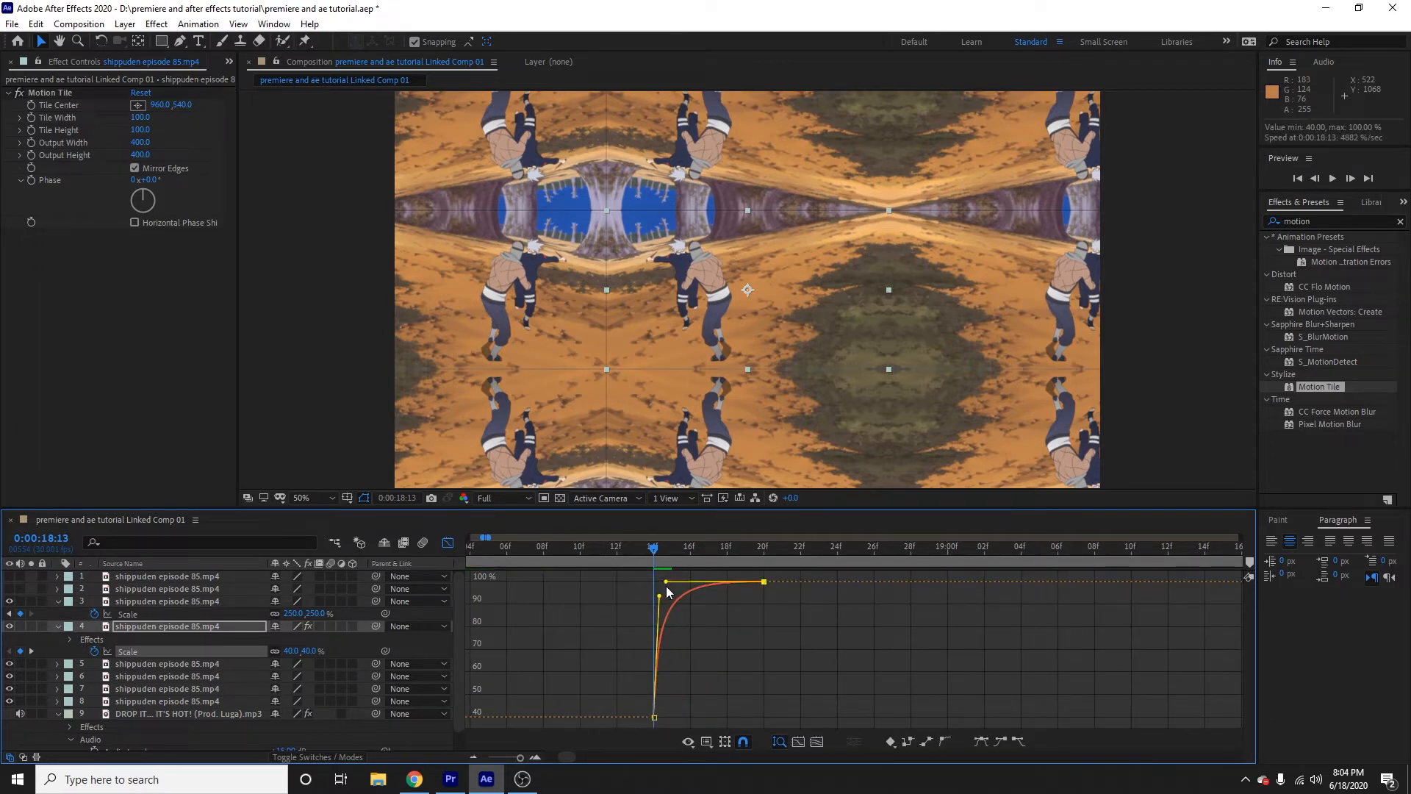
click(448, 543)
- Enable motion blur for the composition and for all episode clip layers, 1 to 8
click(474, 758)
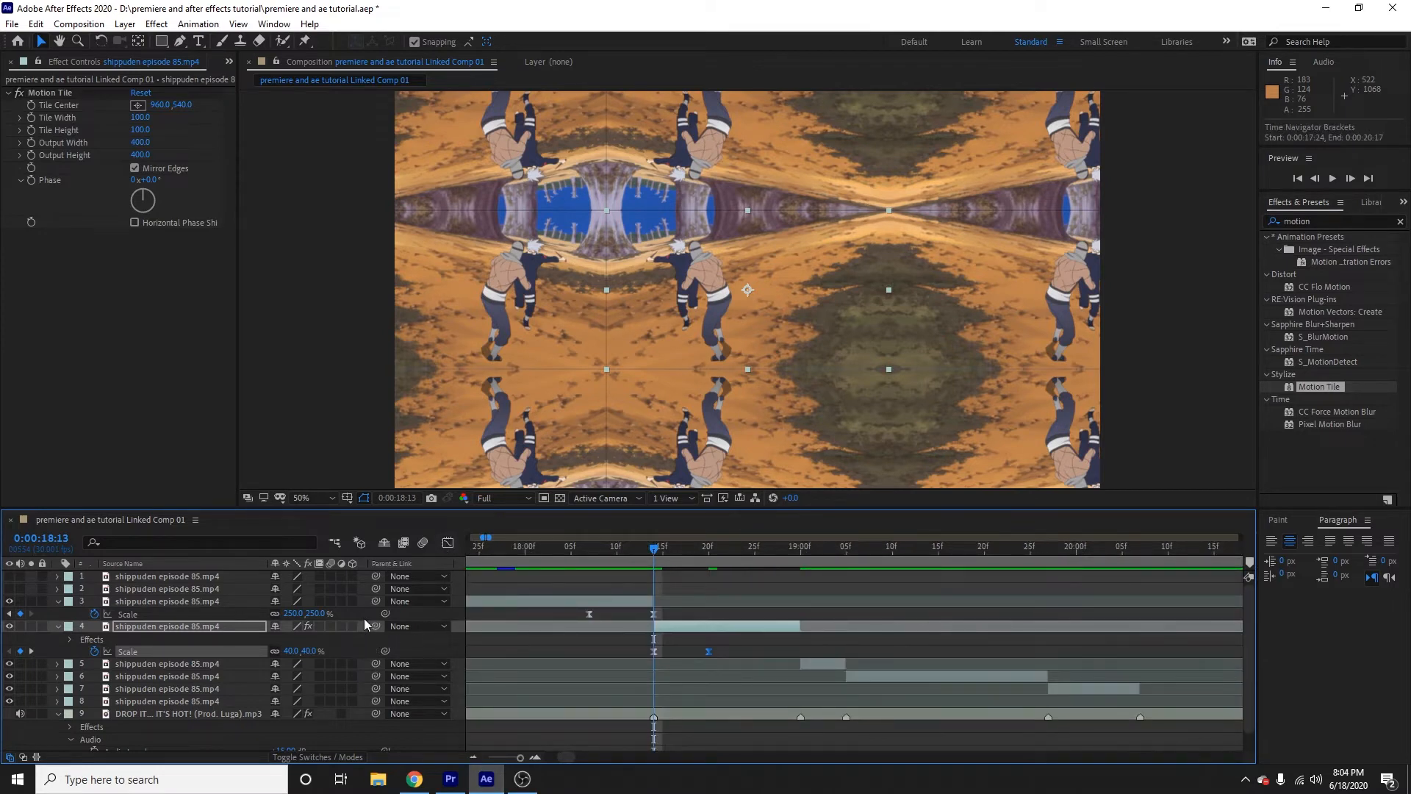
click(331, 576)
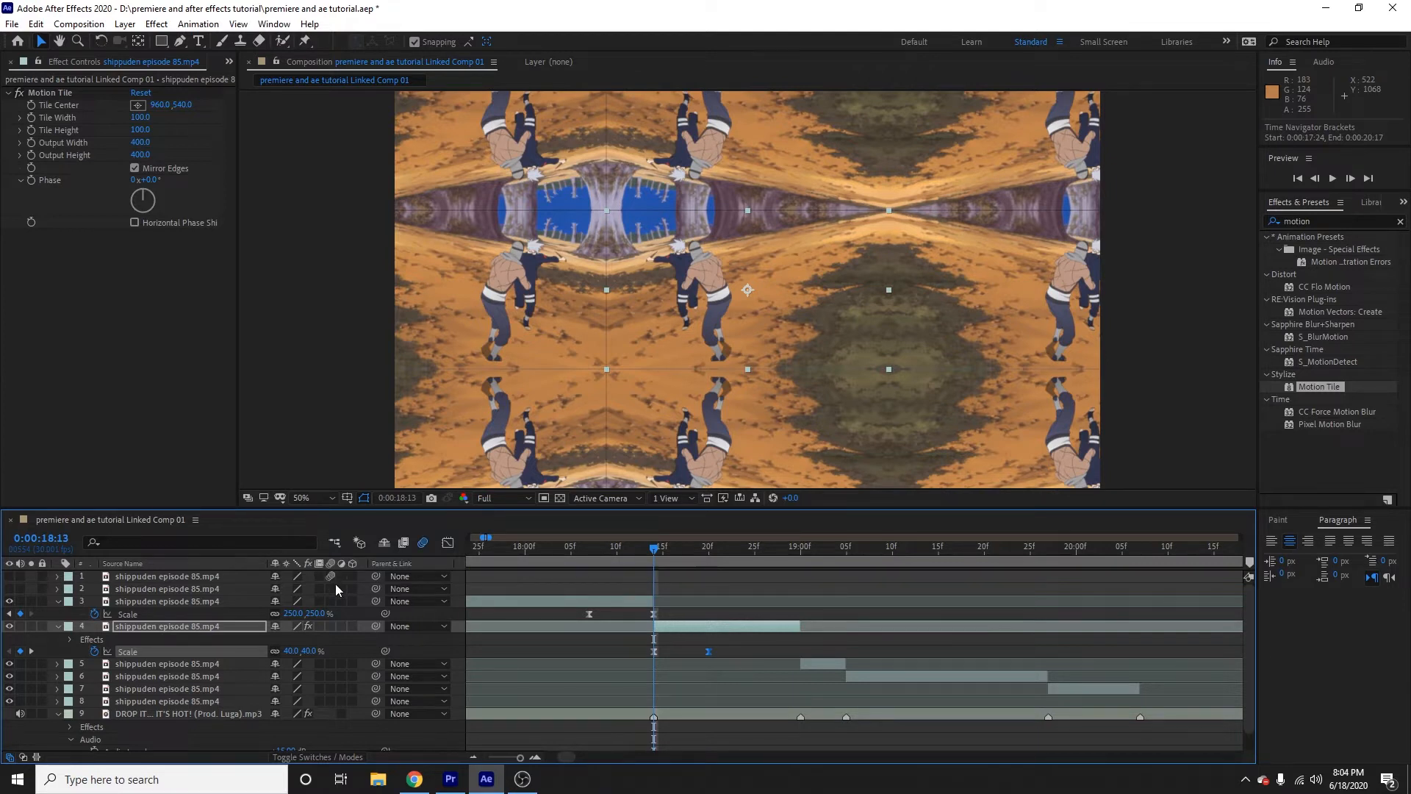
drag(332, 588, 331, 704)
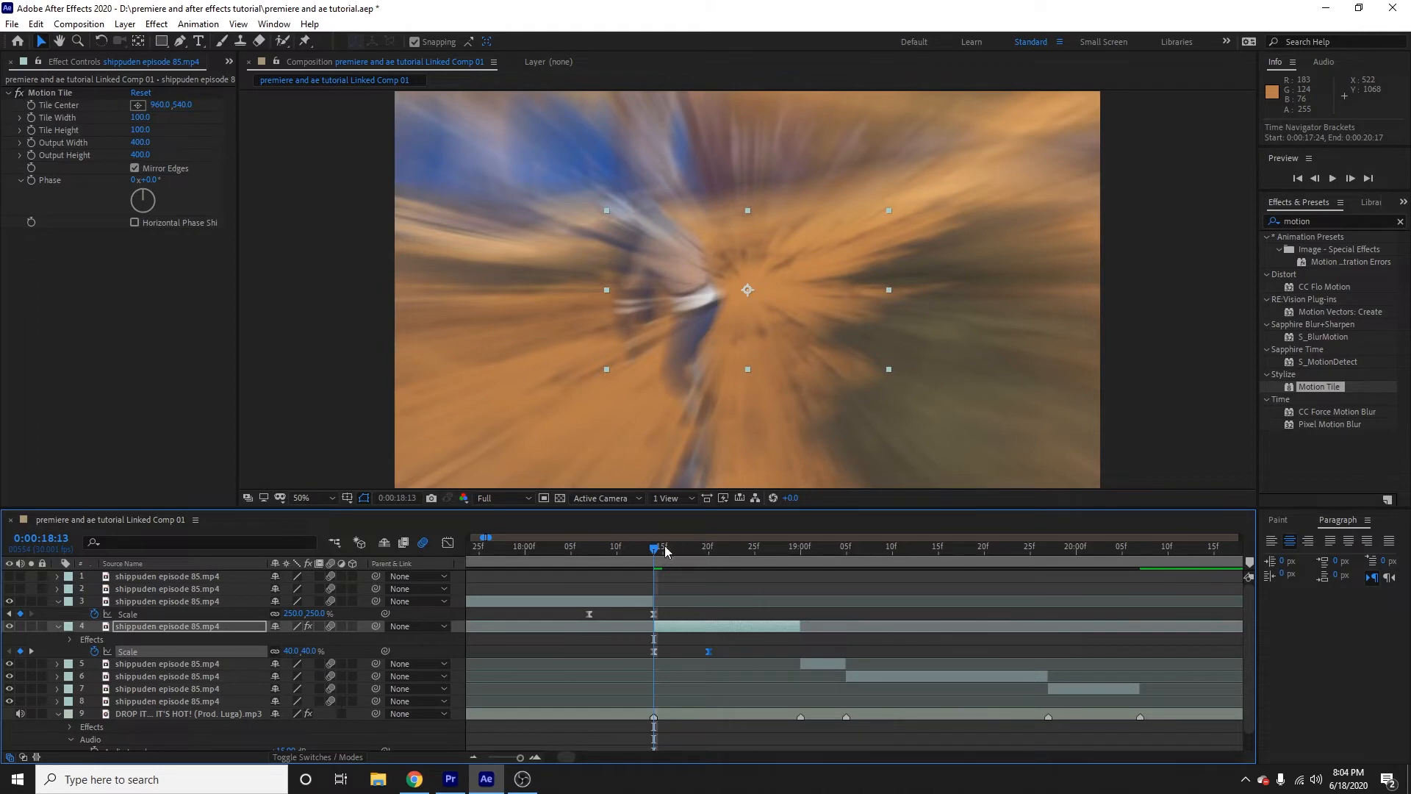
- Preview the zoom transition between the first two visible clips, starting from about 0:00:17:26
click(473, 757)
drag(639, 550, 577, 554)
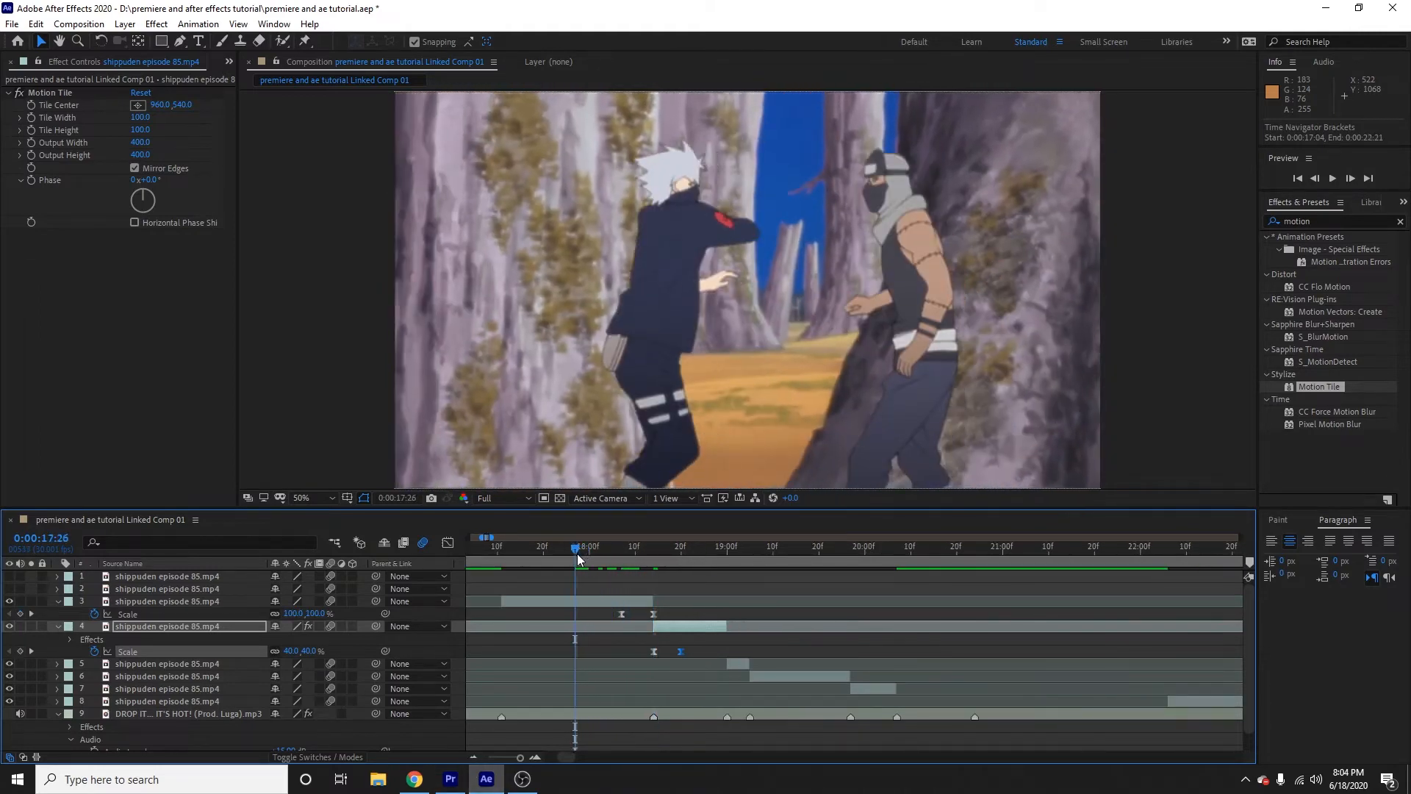
key(space)
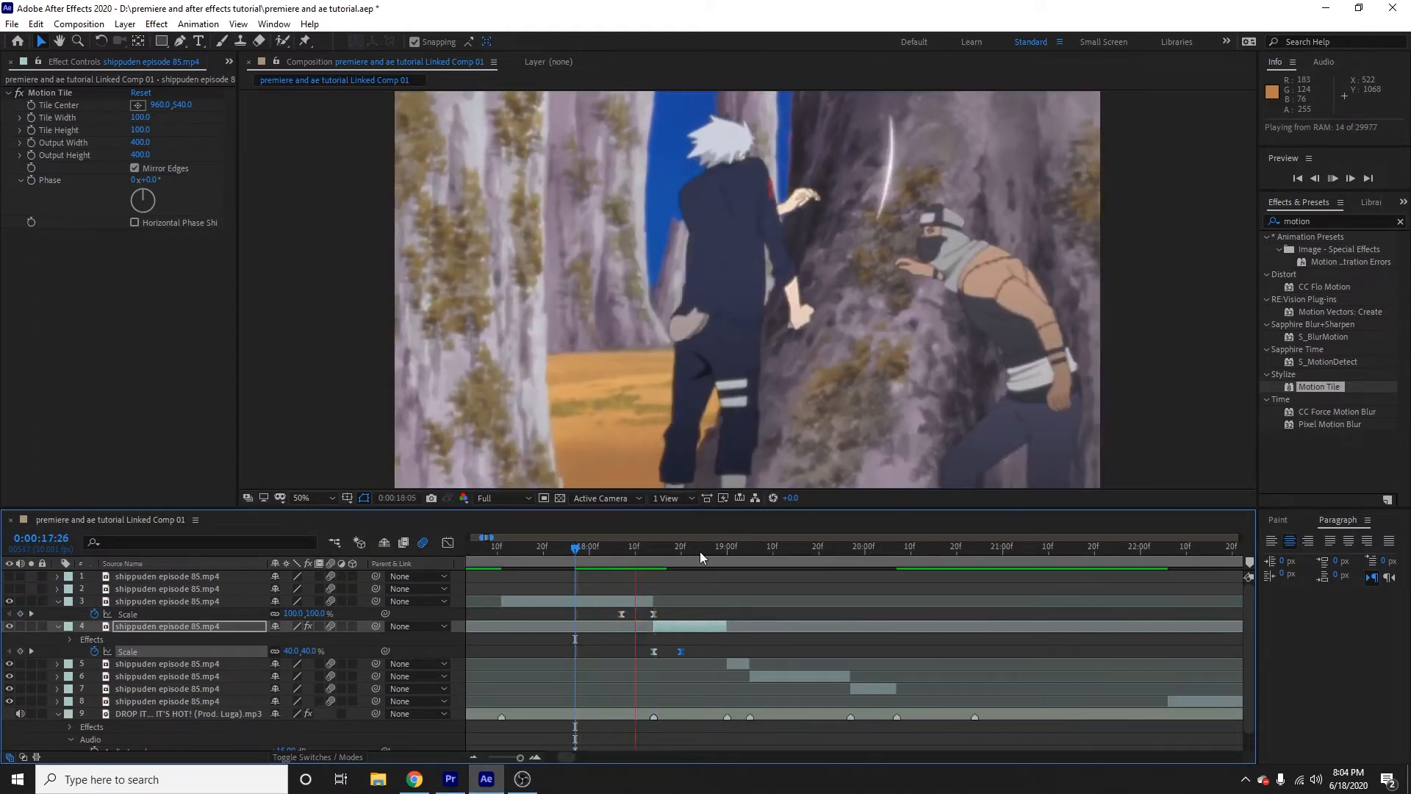
click(581, 549)
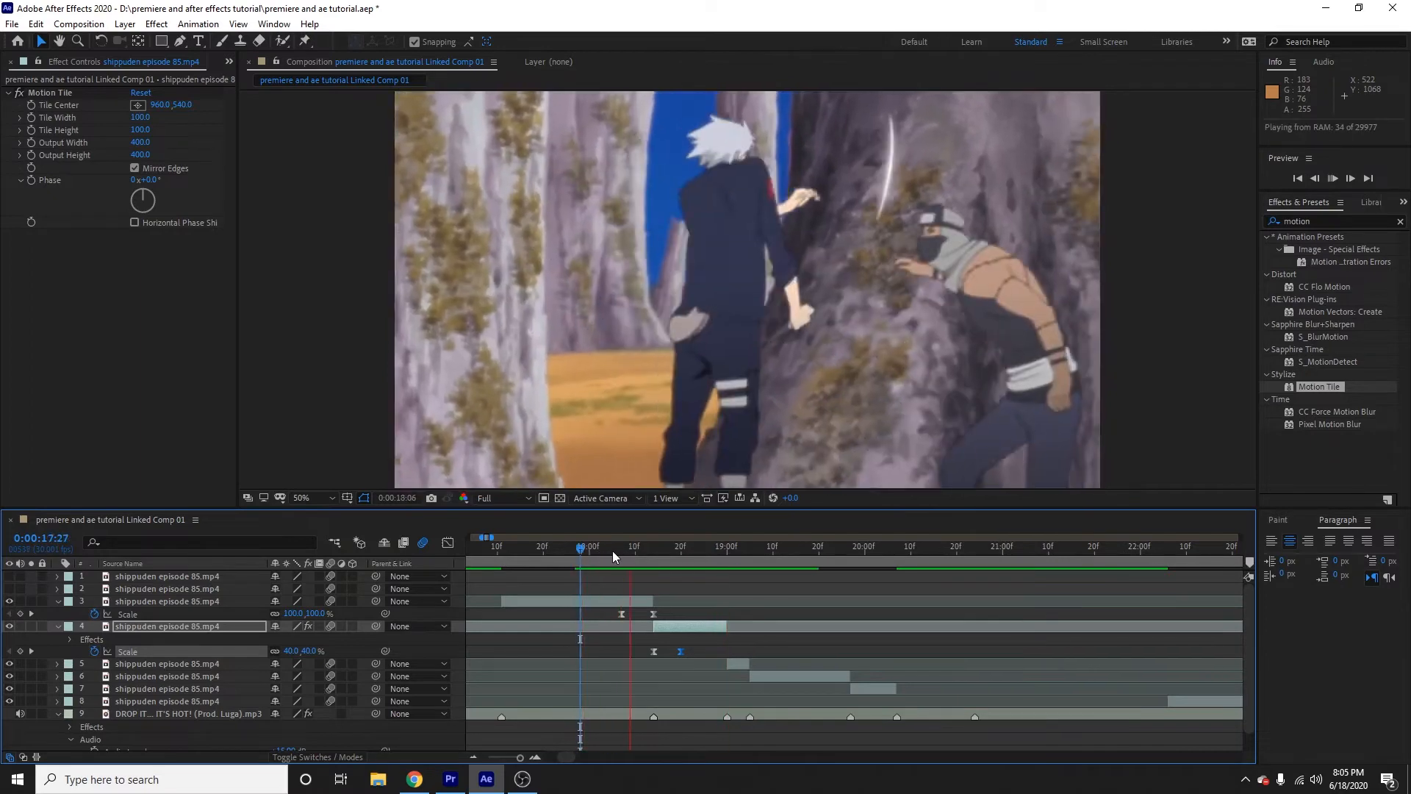
click(597, 550)
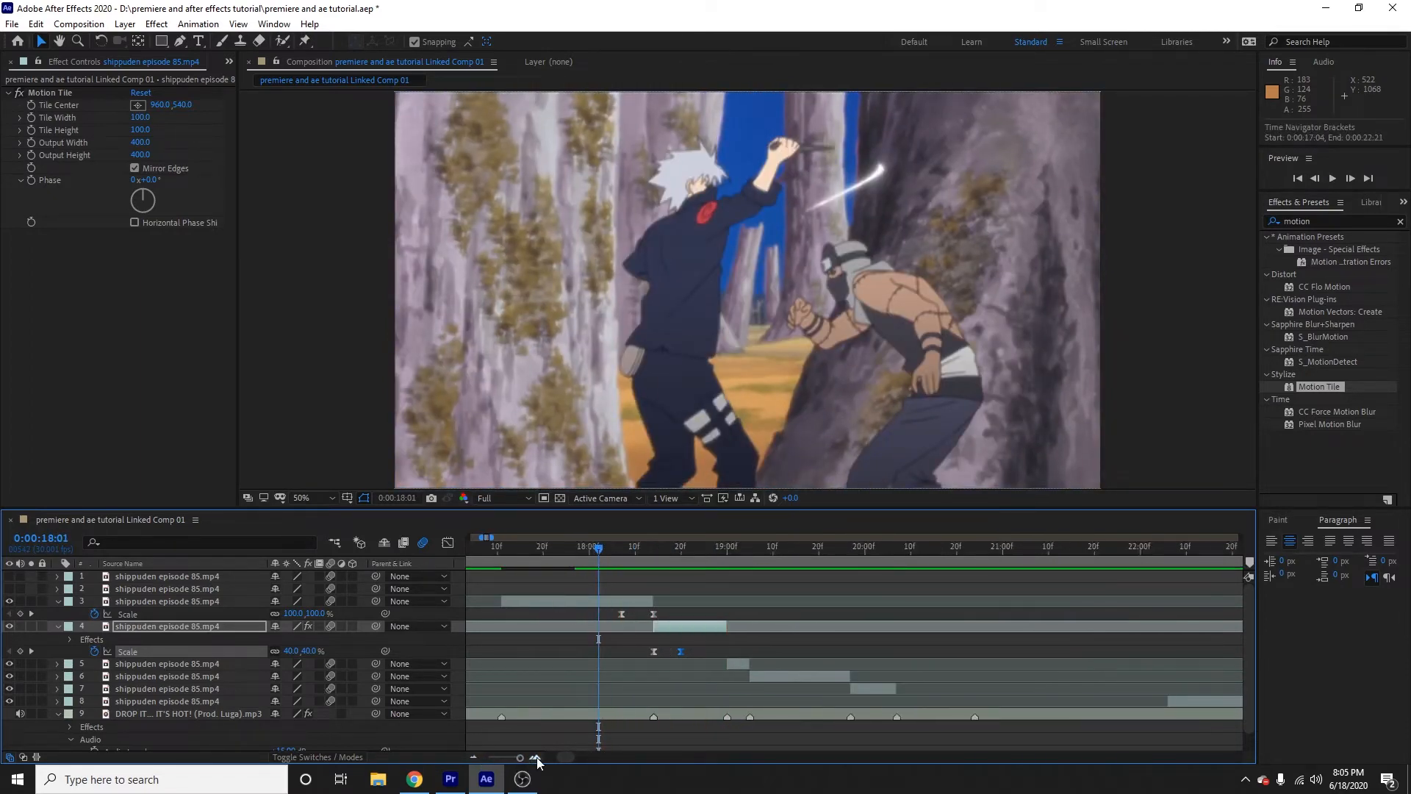
- Lower the composition preview resolution to Half
click(491, 500)
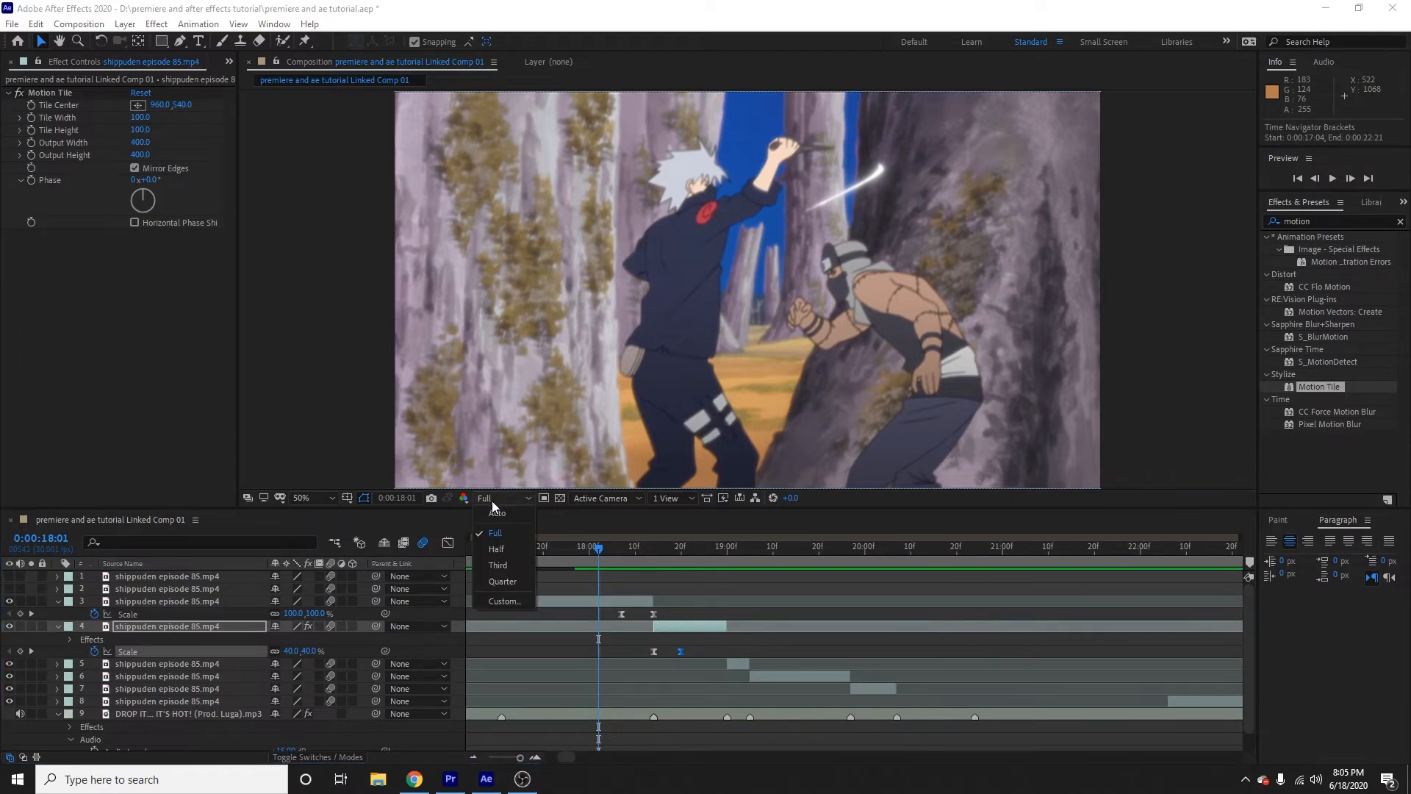
click(503, 551)
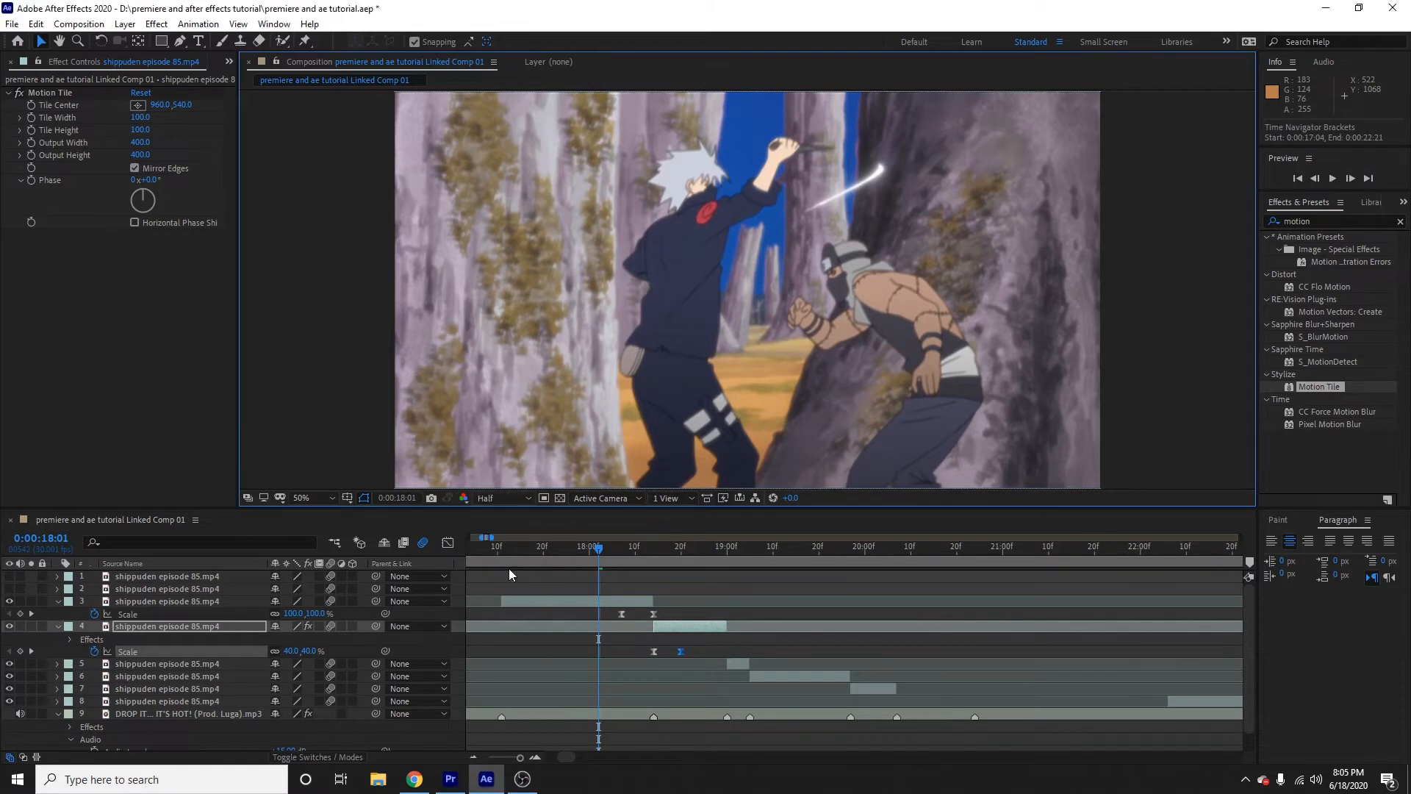
click(473, 757)
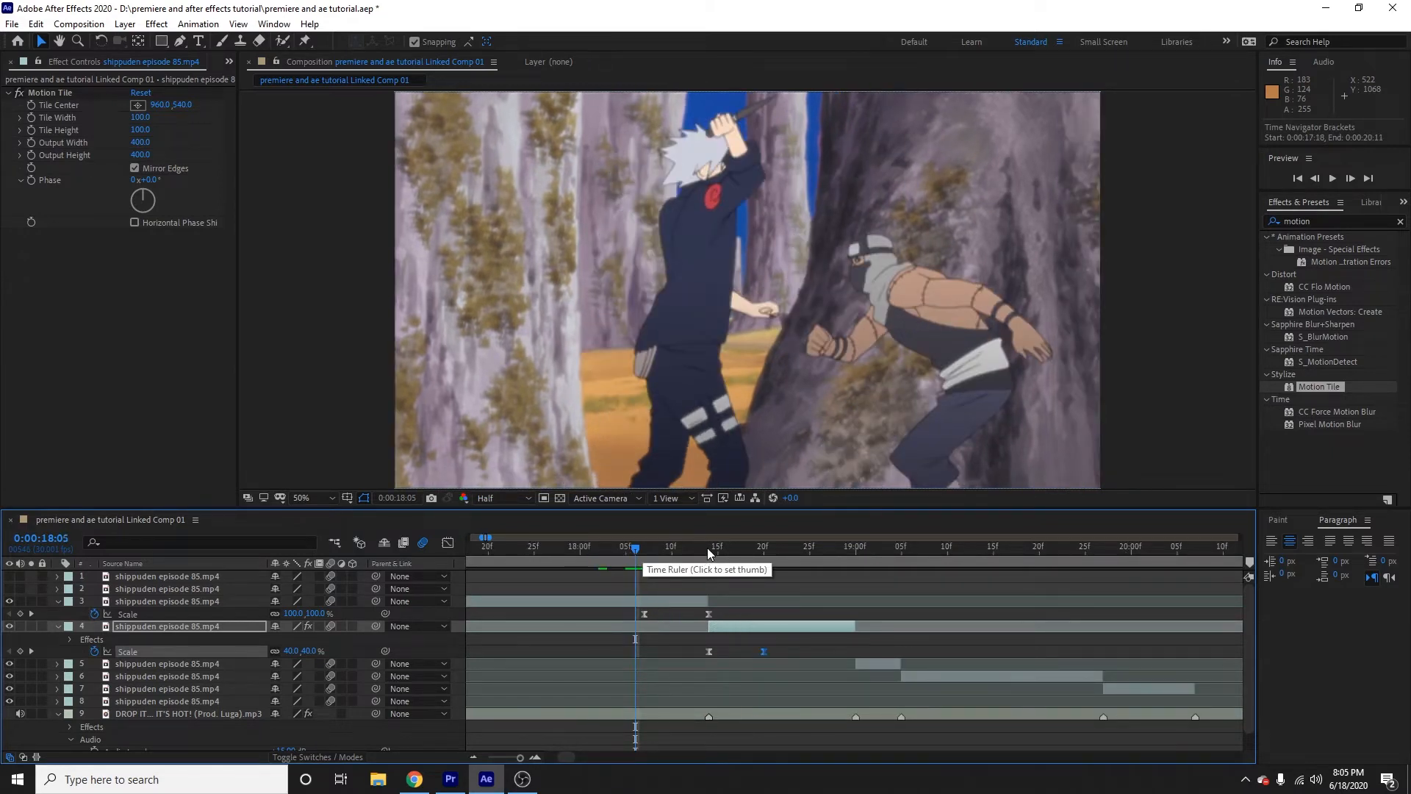
- Apply the Video Copilot Twitch effect to the second visible clip with the current time at its start, 0:00:18:13
click(707, 548)
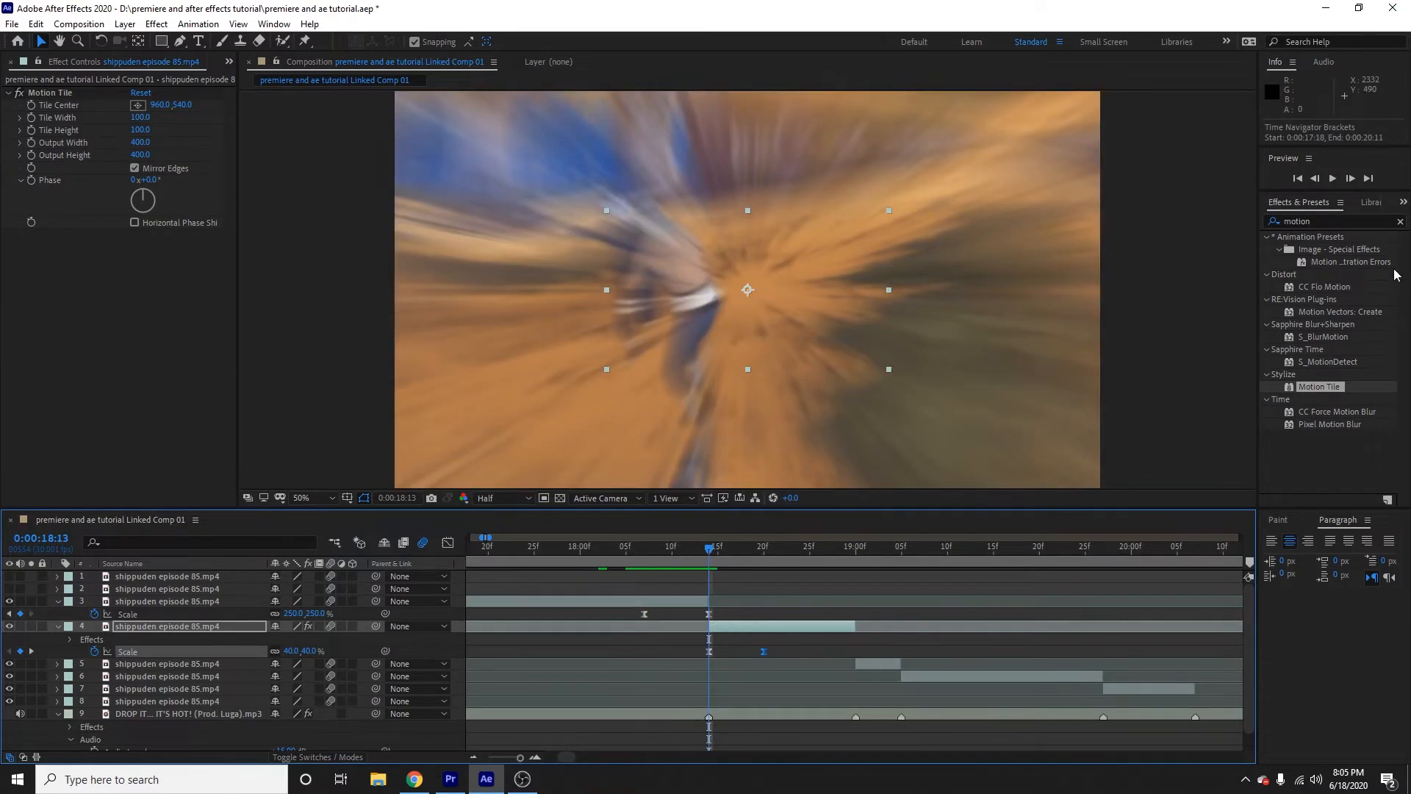
click(1357, 222)
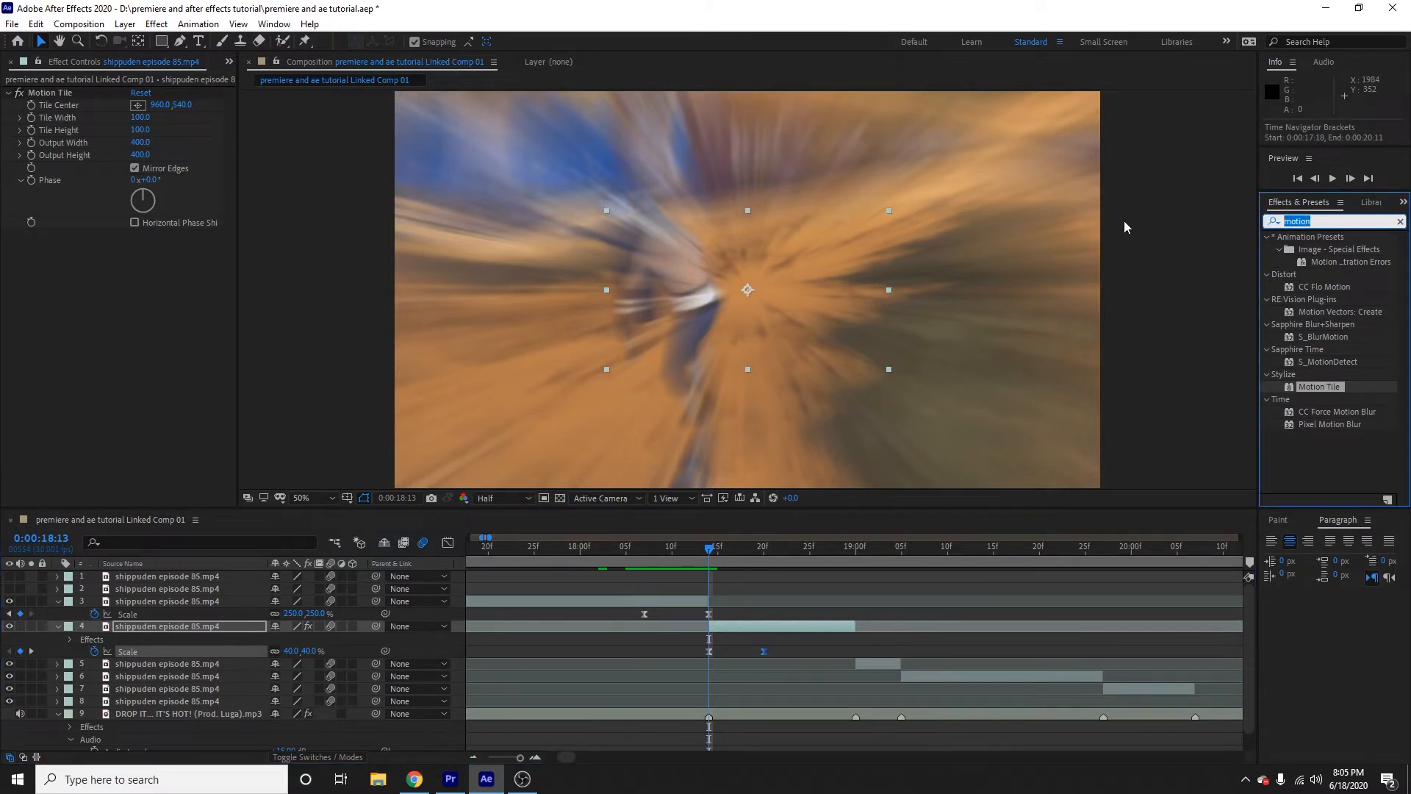
text(t)
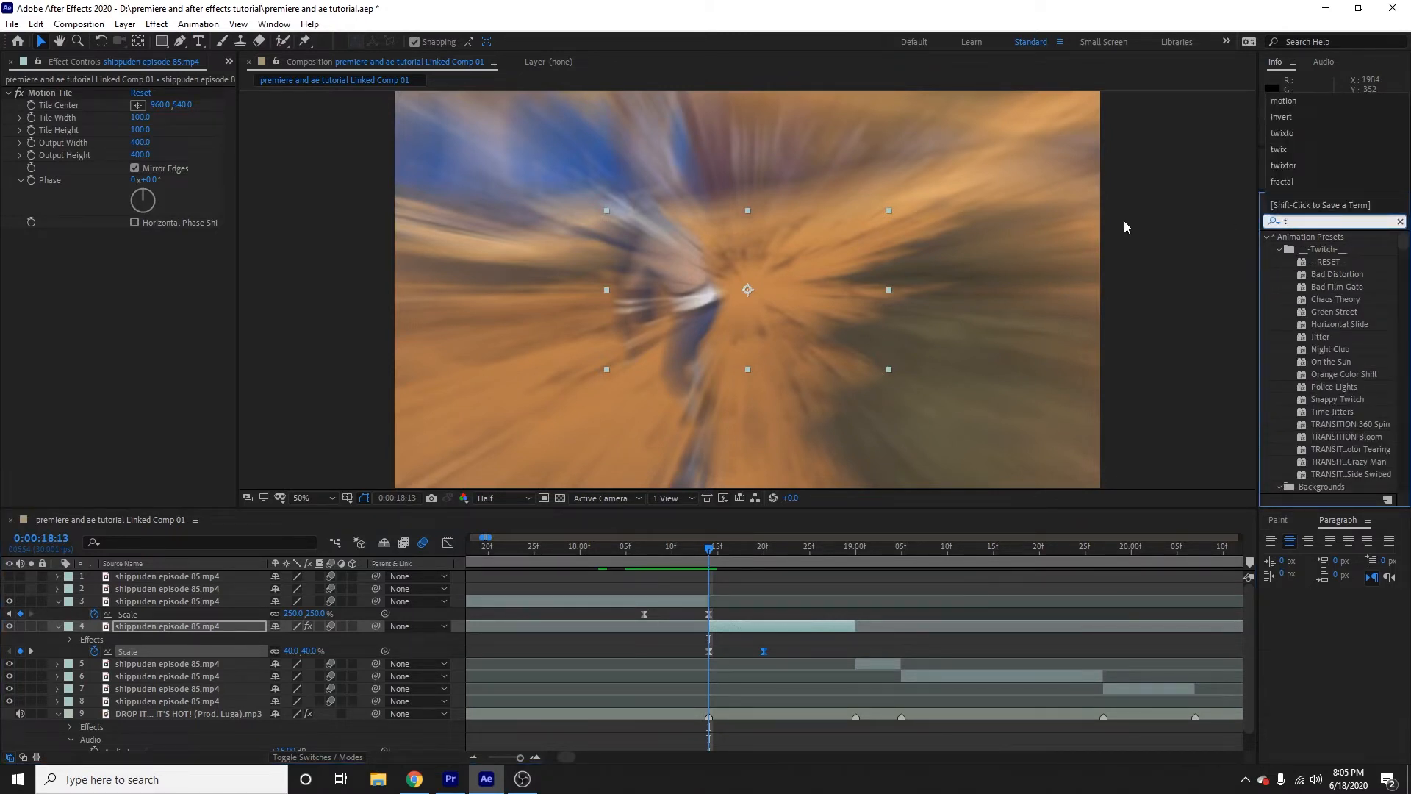
text(witch)
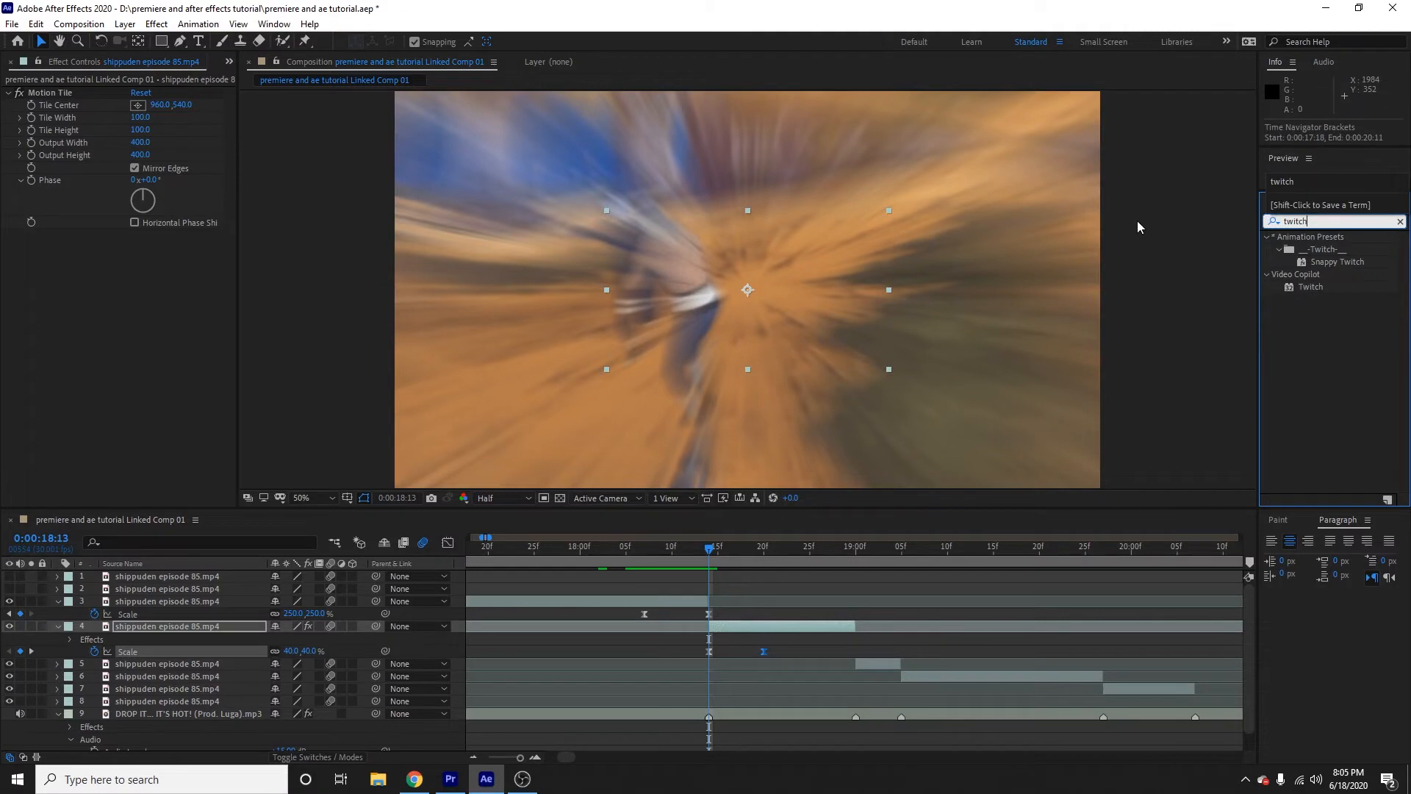
drag(1315, 288, 740, 630)
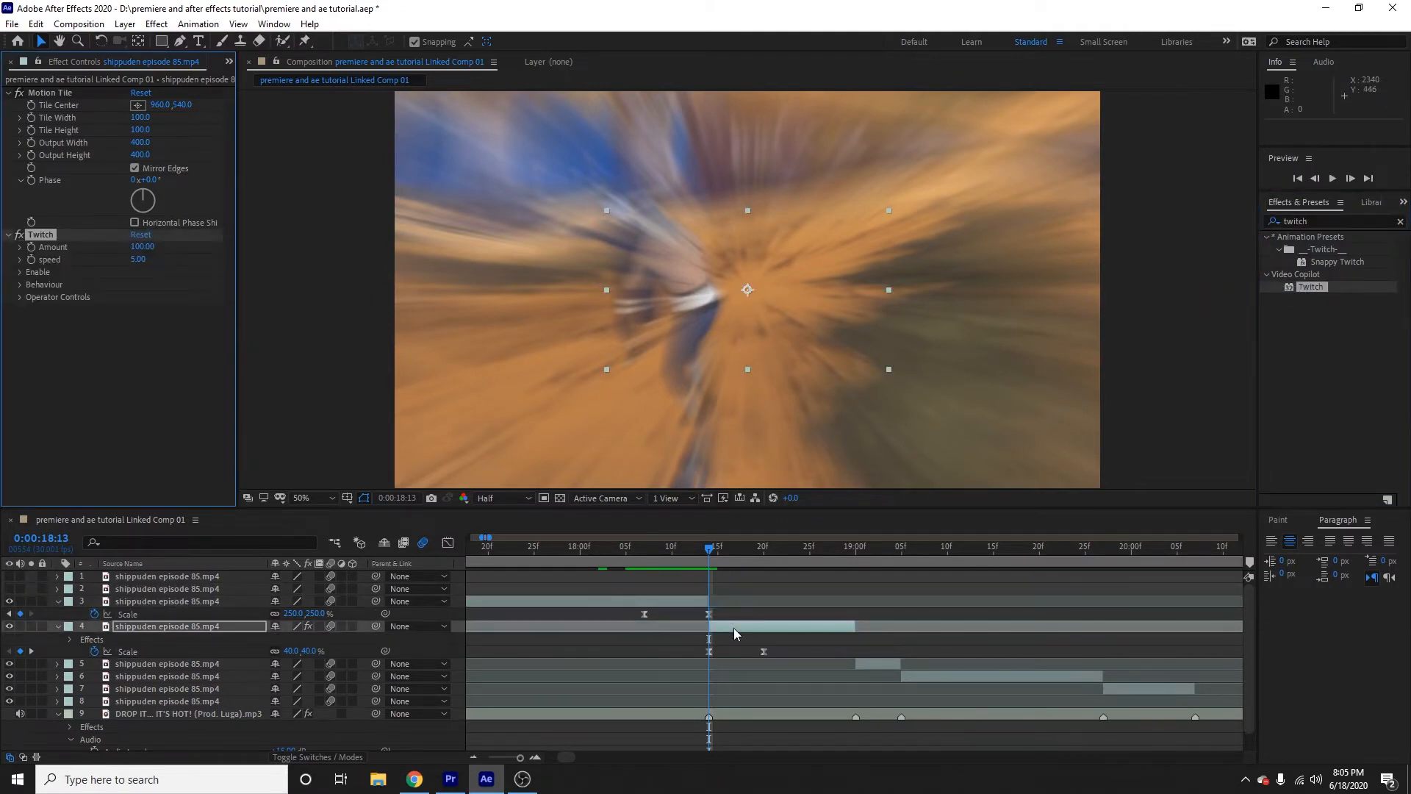
- Enable Slide in the Twitch effect and set its Slide Amount to 200
click(19, 273)
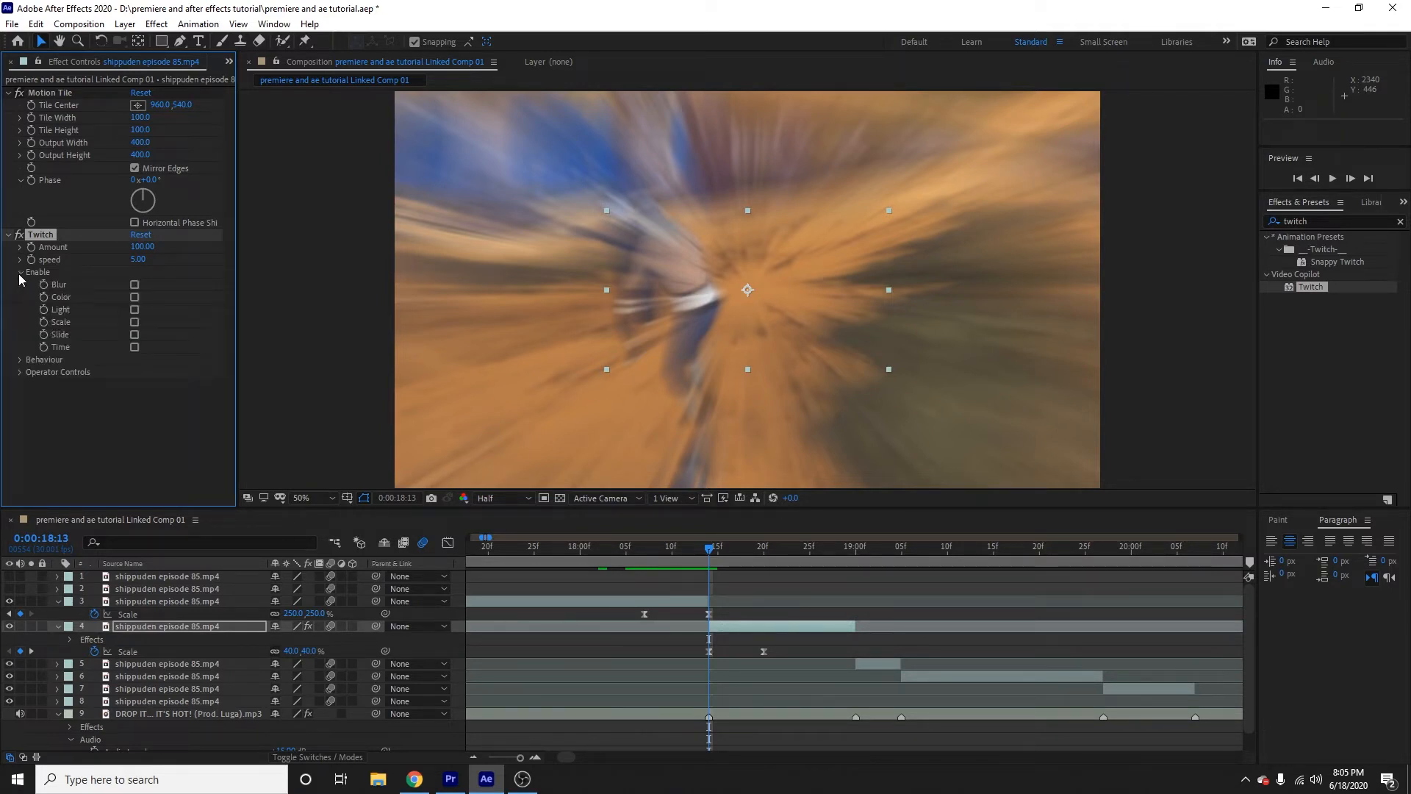
click(135, 335)
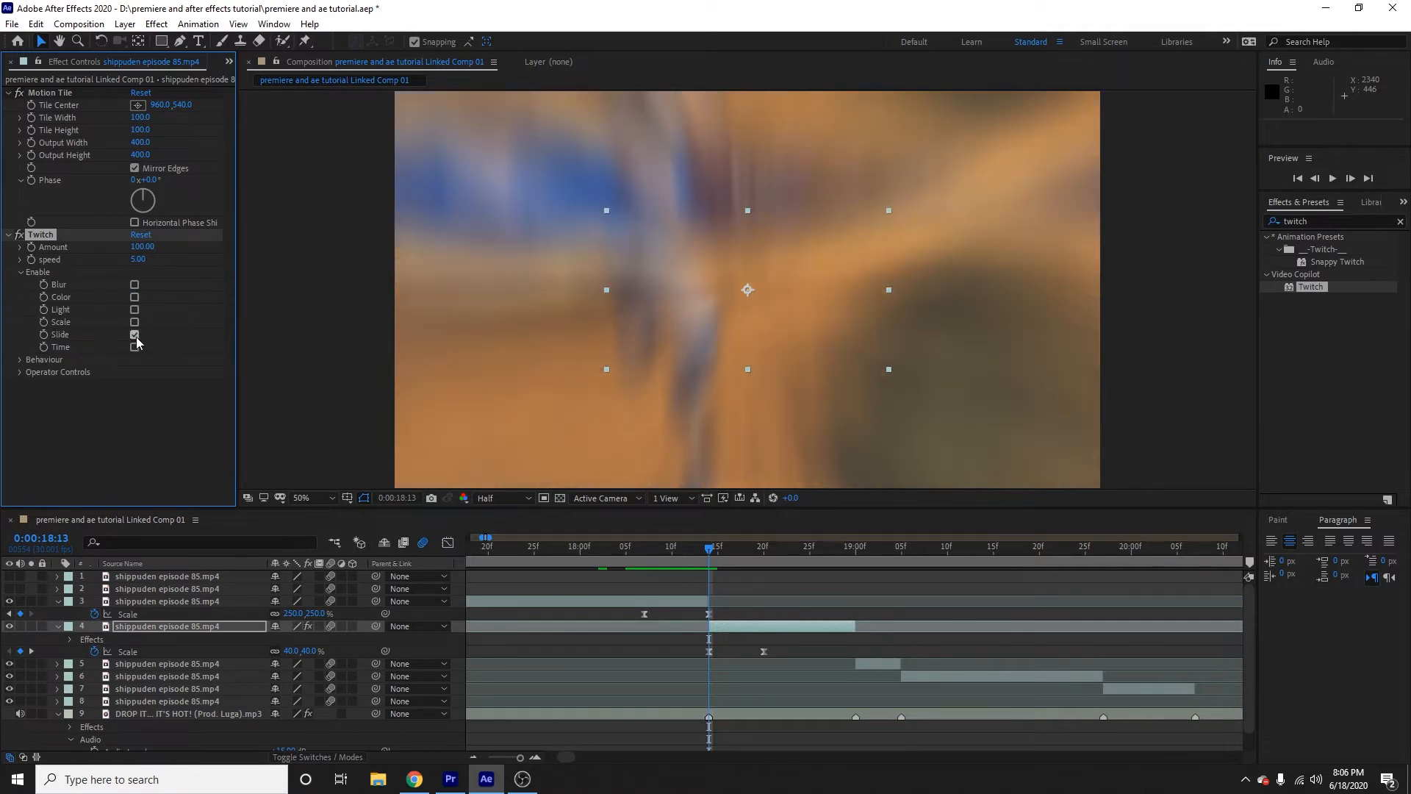
click(19, 372)
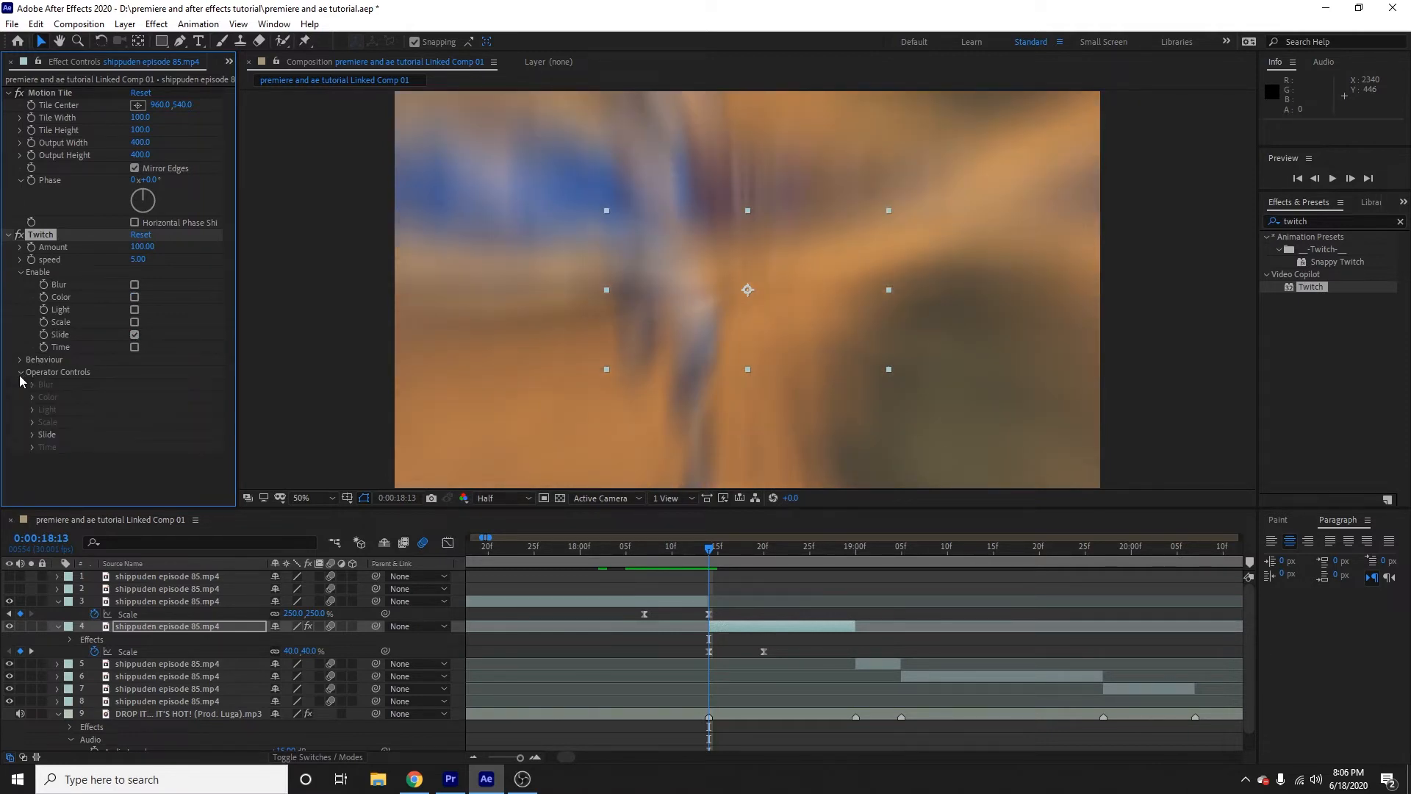
click(32, 435)
scroll(135, 403, down, 3)
click(157, 398)
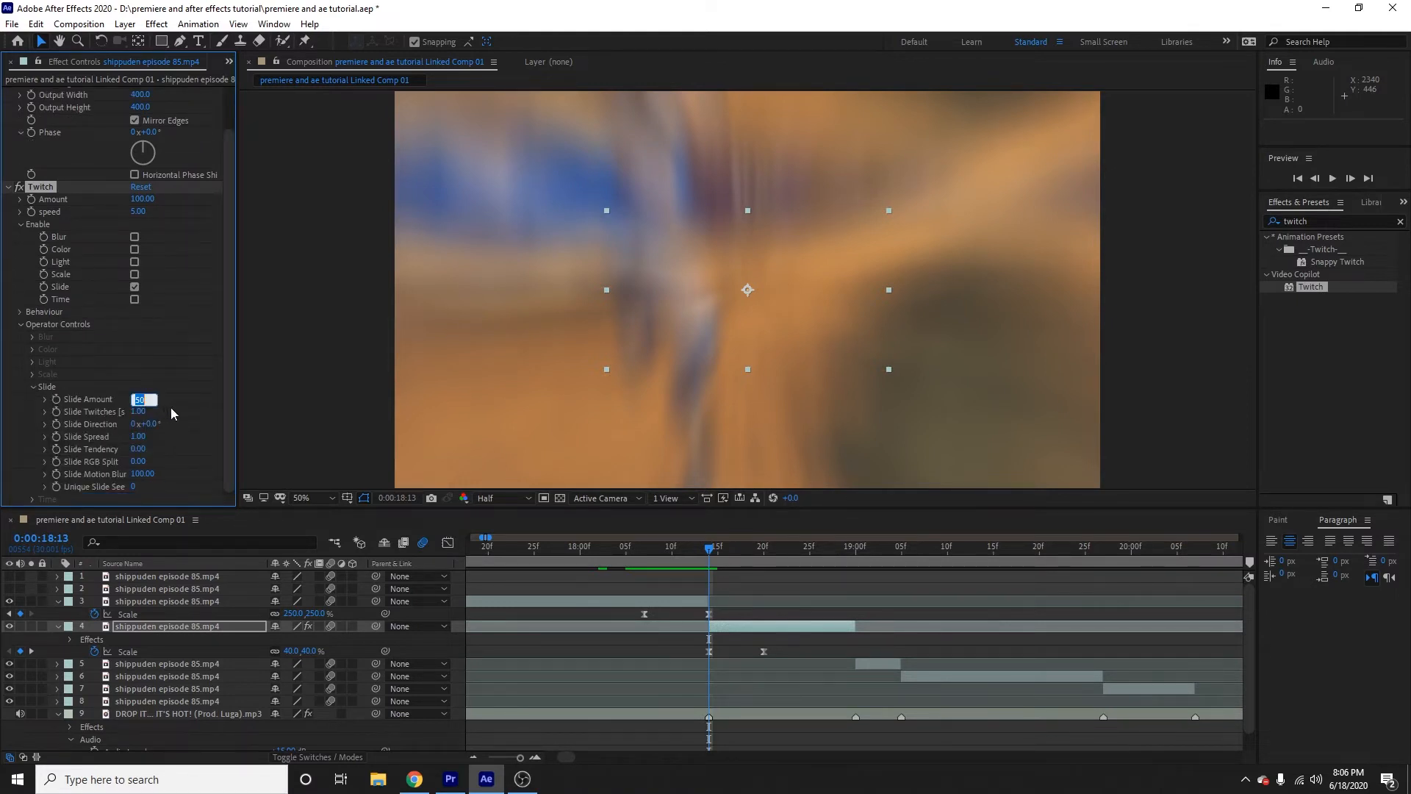
text(200)
key(Return)
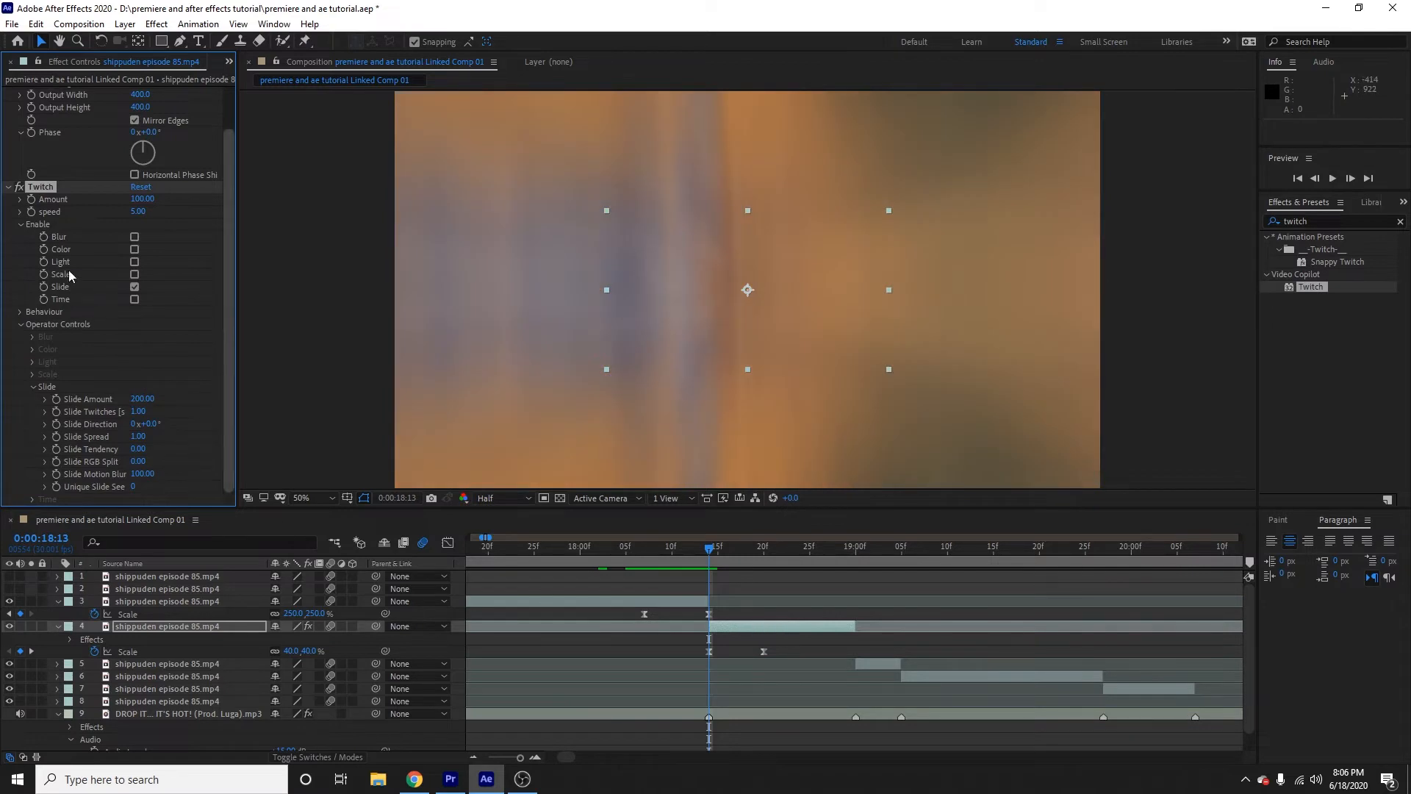
- Set the Twitch Amount to 50 and start keyframing it at 0:00:18:13
click(143, 199)
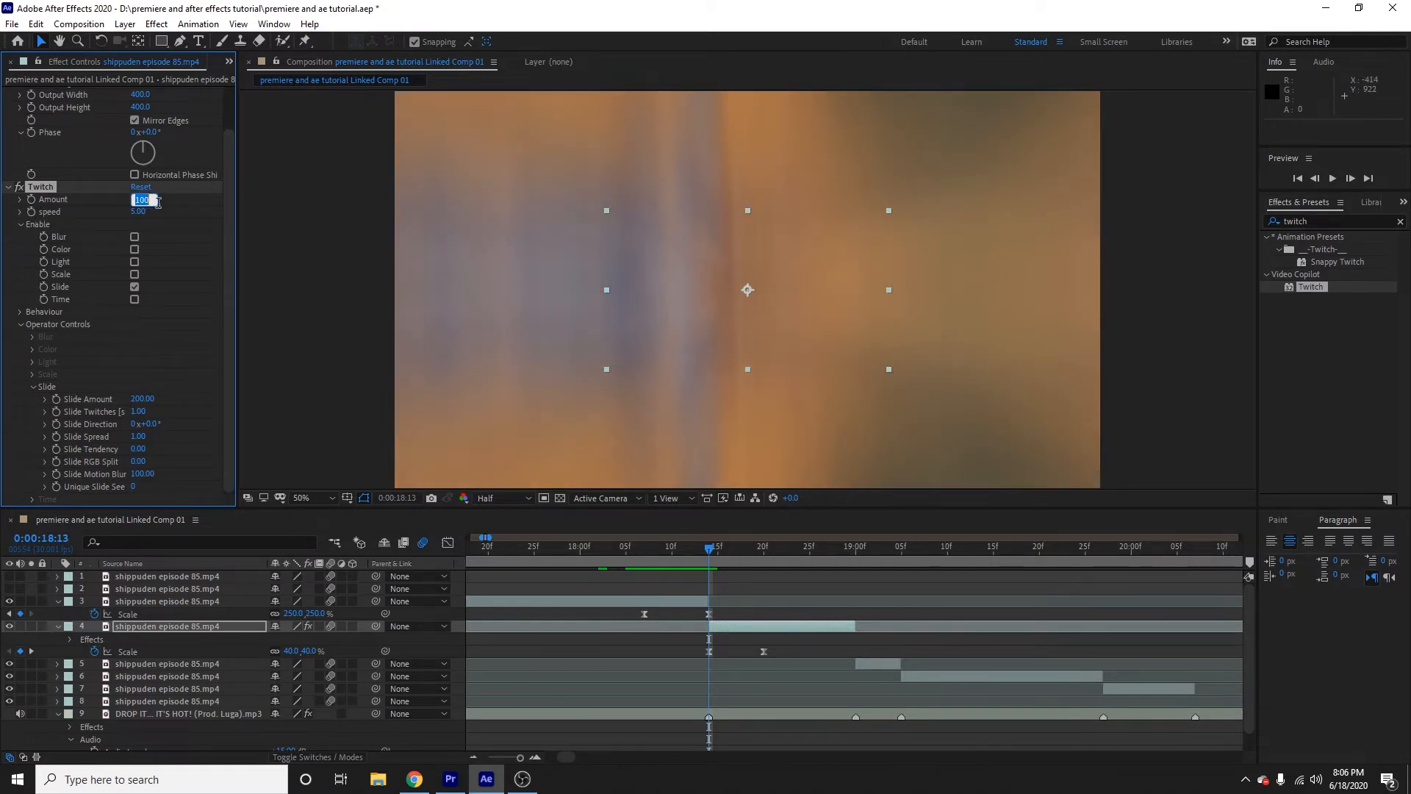
text(50)
key(Return)
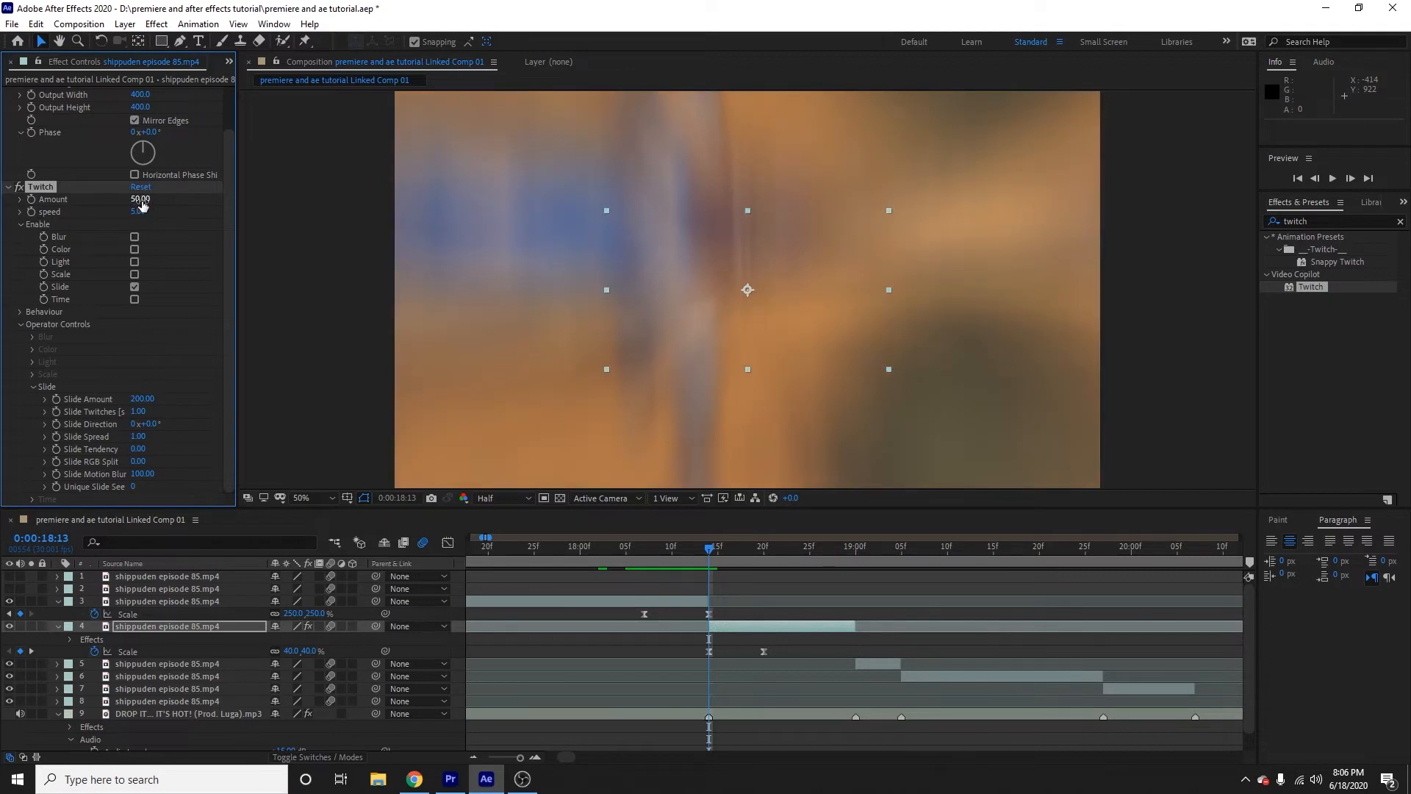
click(144, 200)
click(1351, 179)
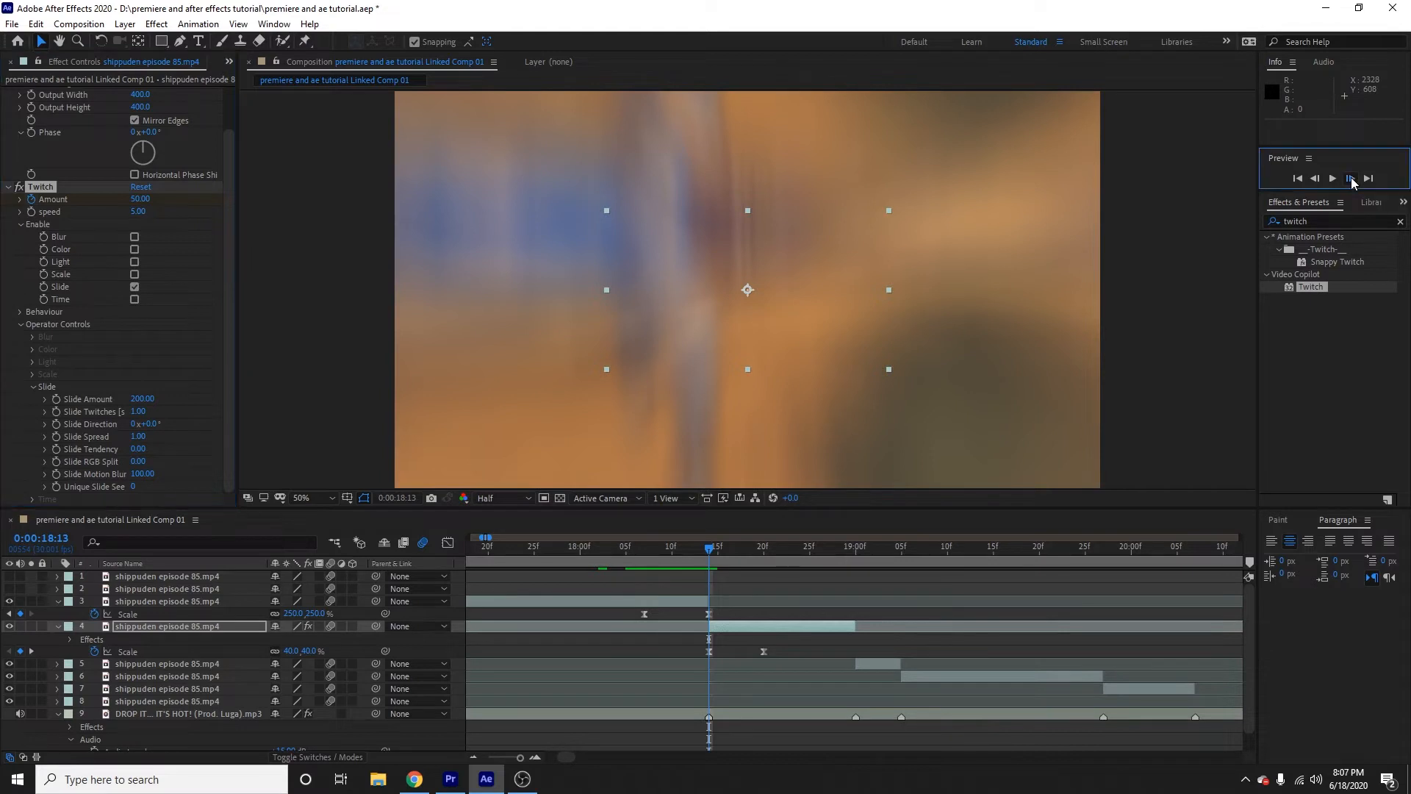
- Add a Twitch Amount keyframe of 0 at 0:00:18:19 on the second visible clip
click(1351, 179)
click(1351, 178)
click(1351, 179)
click(1351, 178)
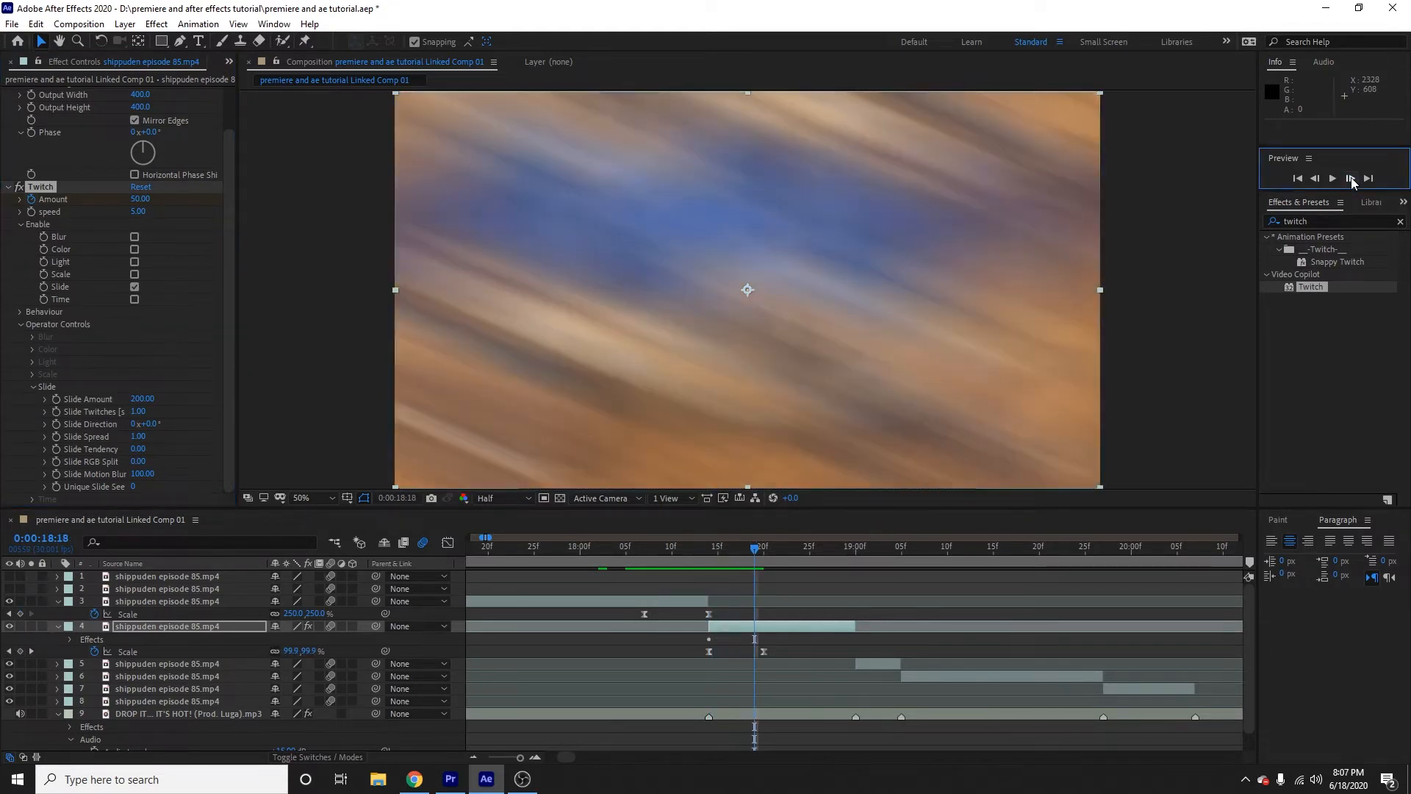
click(1351, 178)
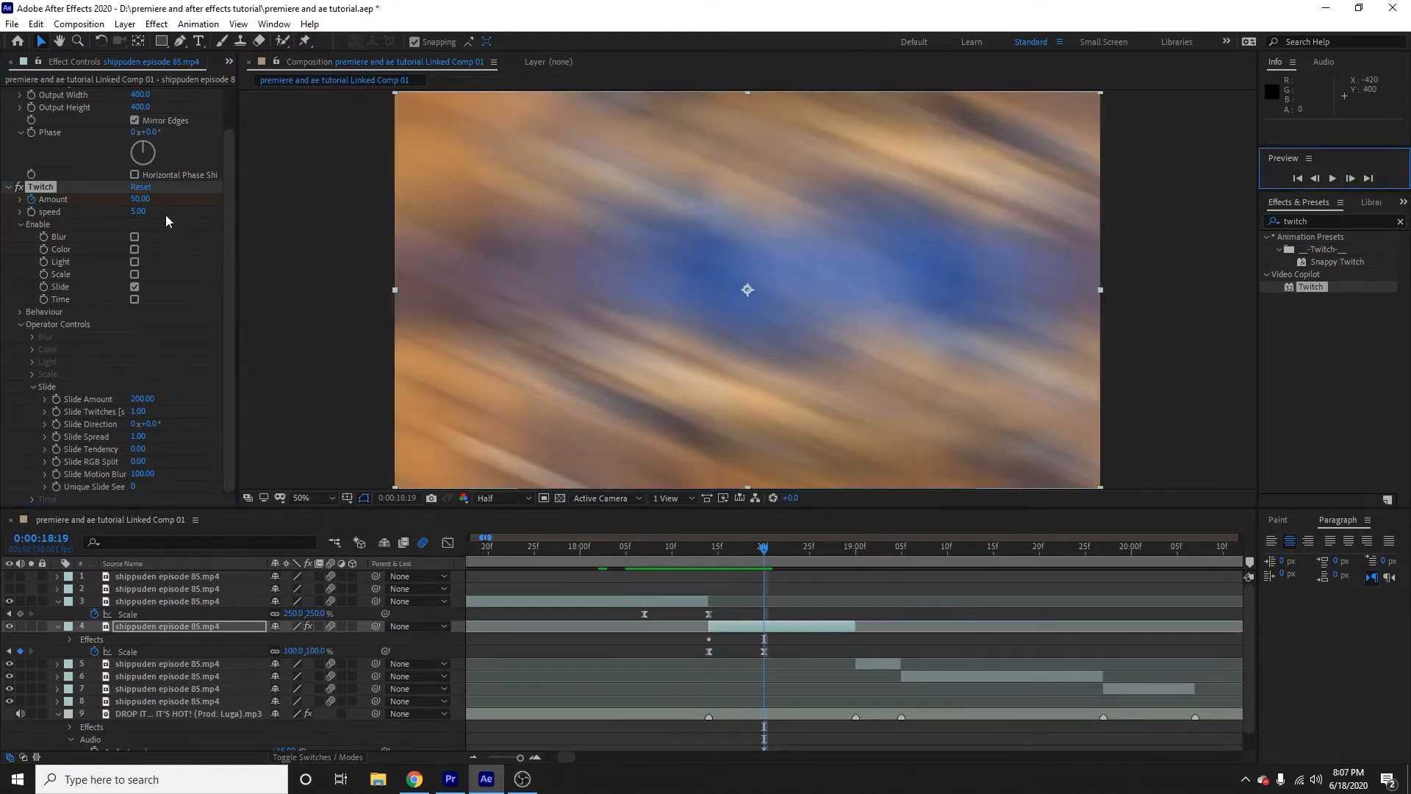
click(814, 631)
key(u)
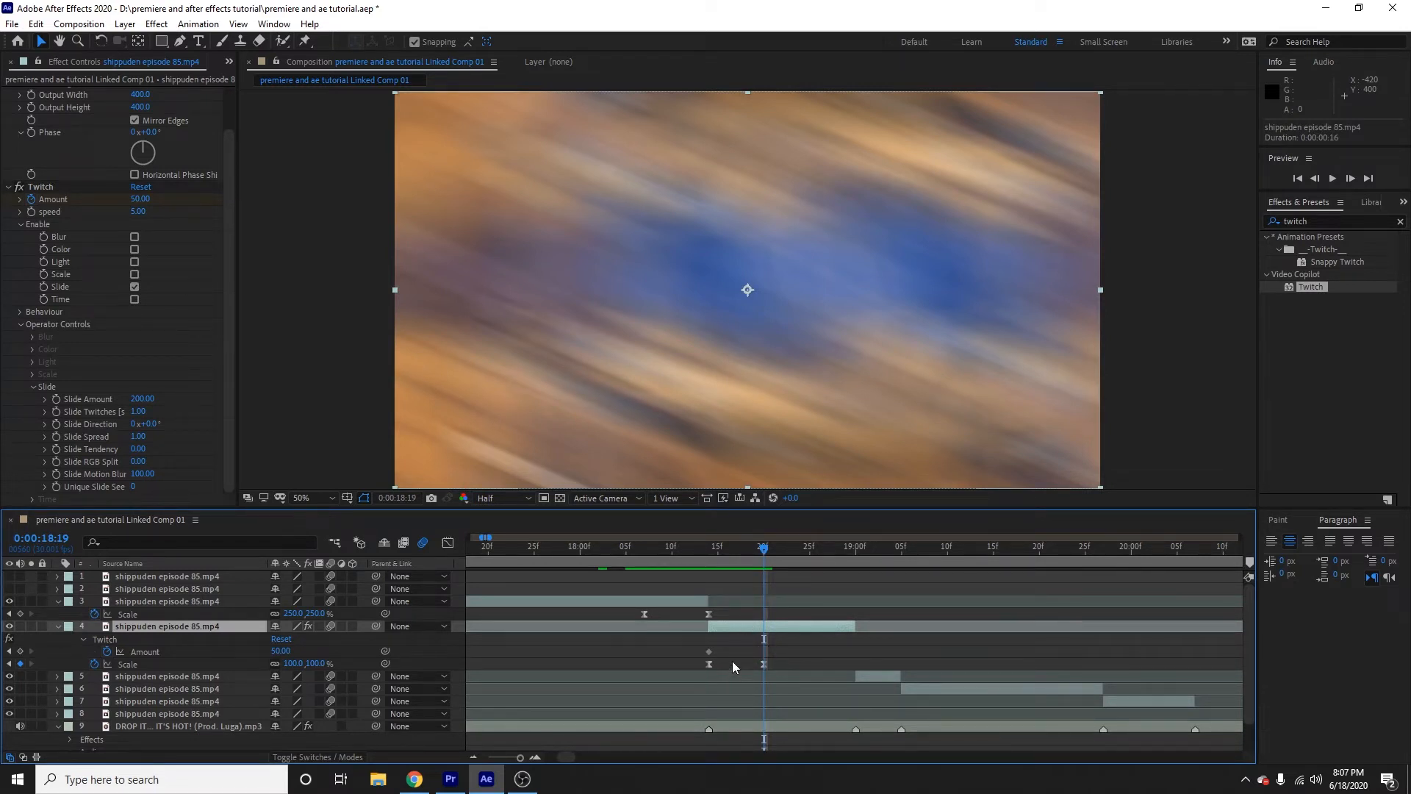
click(21, 651)
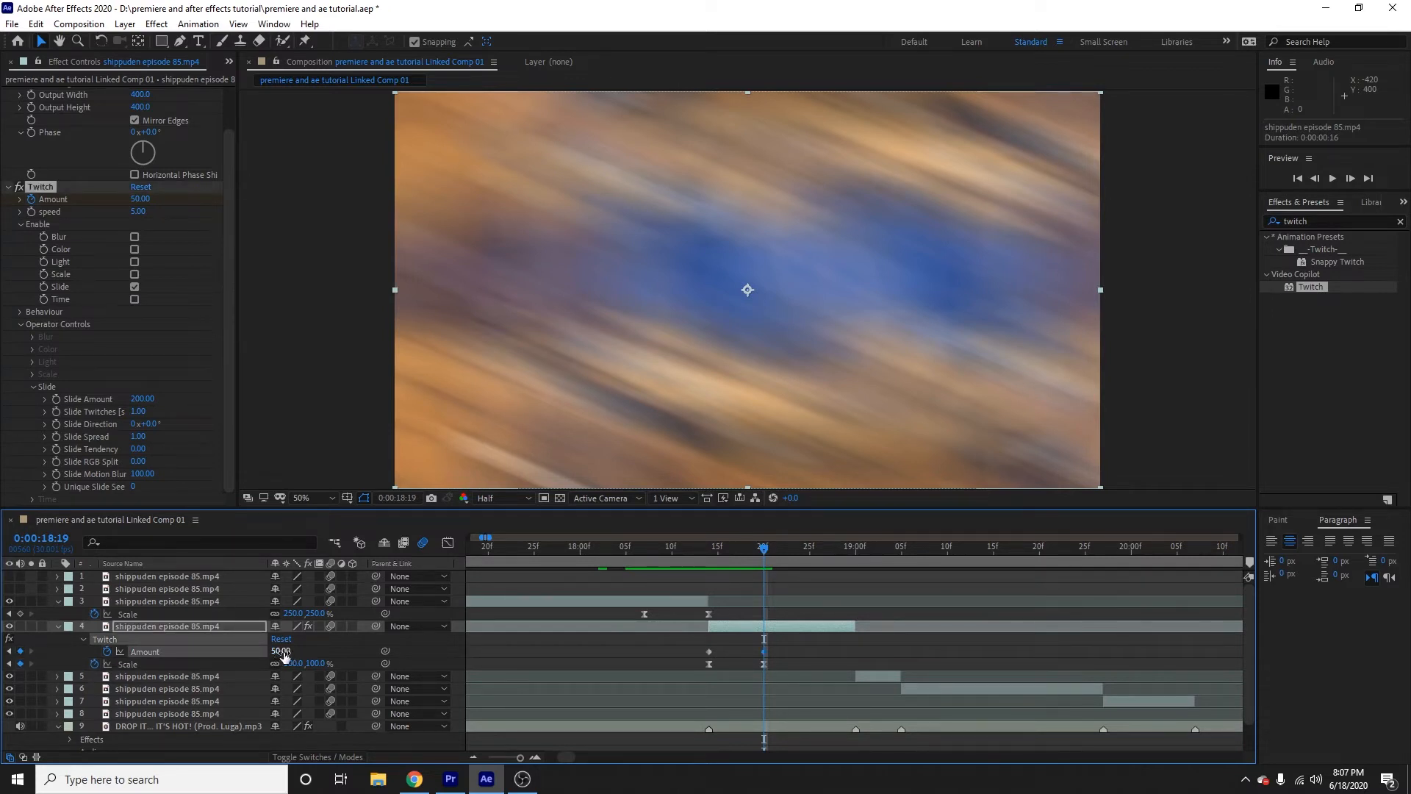
click(283, 652)
text(0)
key(Return)
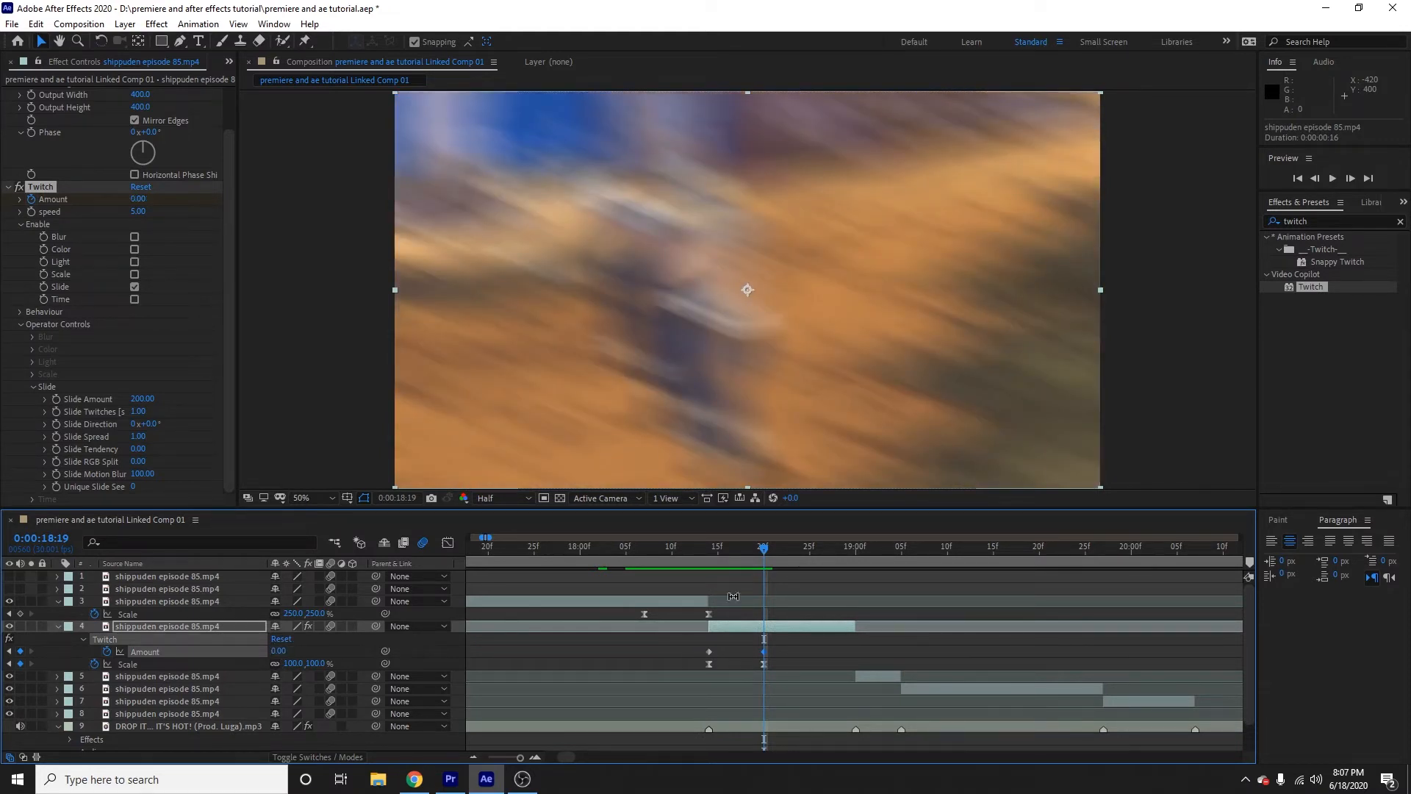
- Reshape the value curve between the second visible clip's two Twitch Amount keyframes into a steep initial drop that flattens out
drag(765, 547, 770, 550)
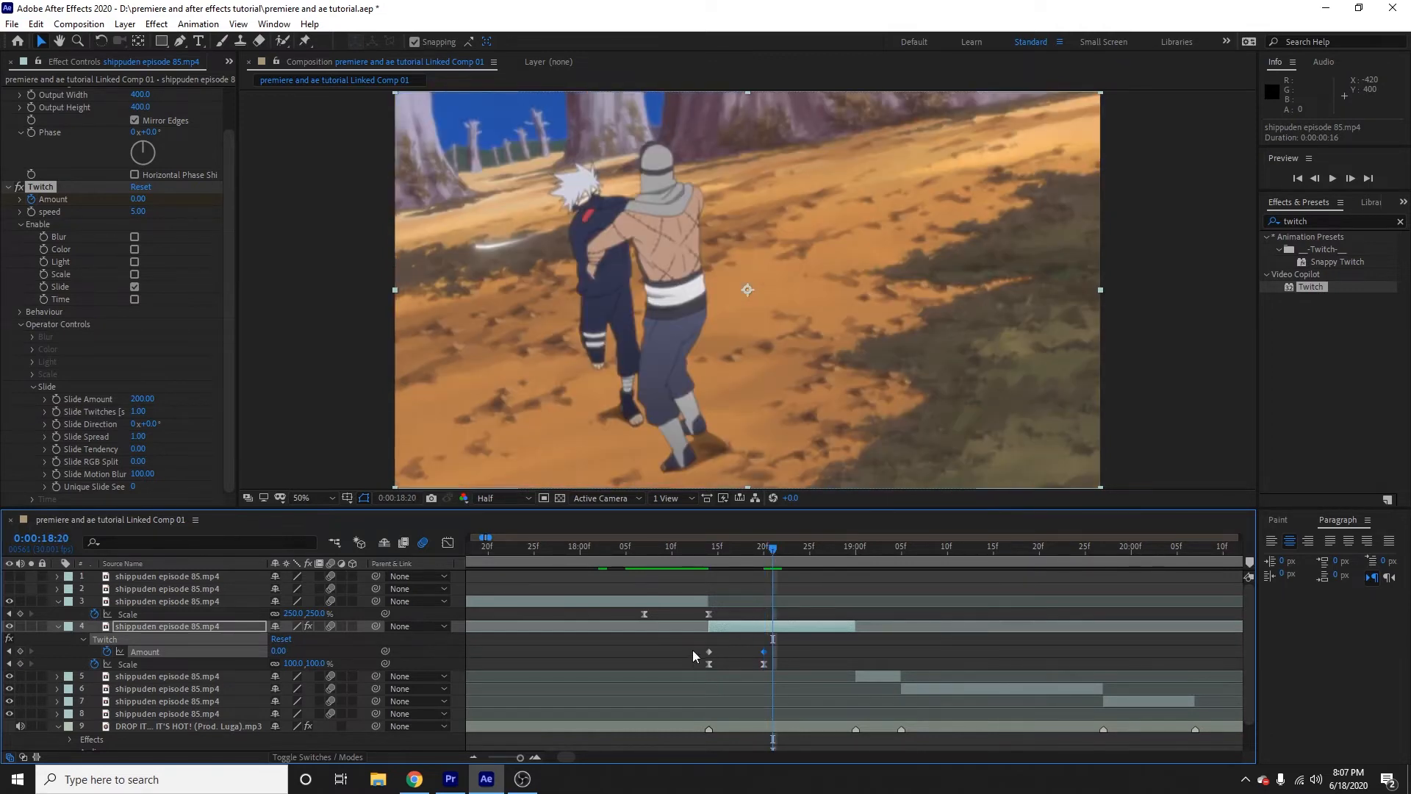
drag(692, 650, 774, 656)
click(448, 543)
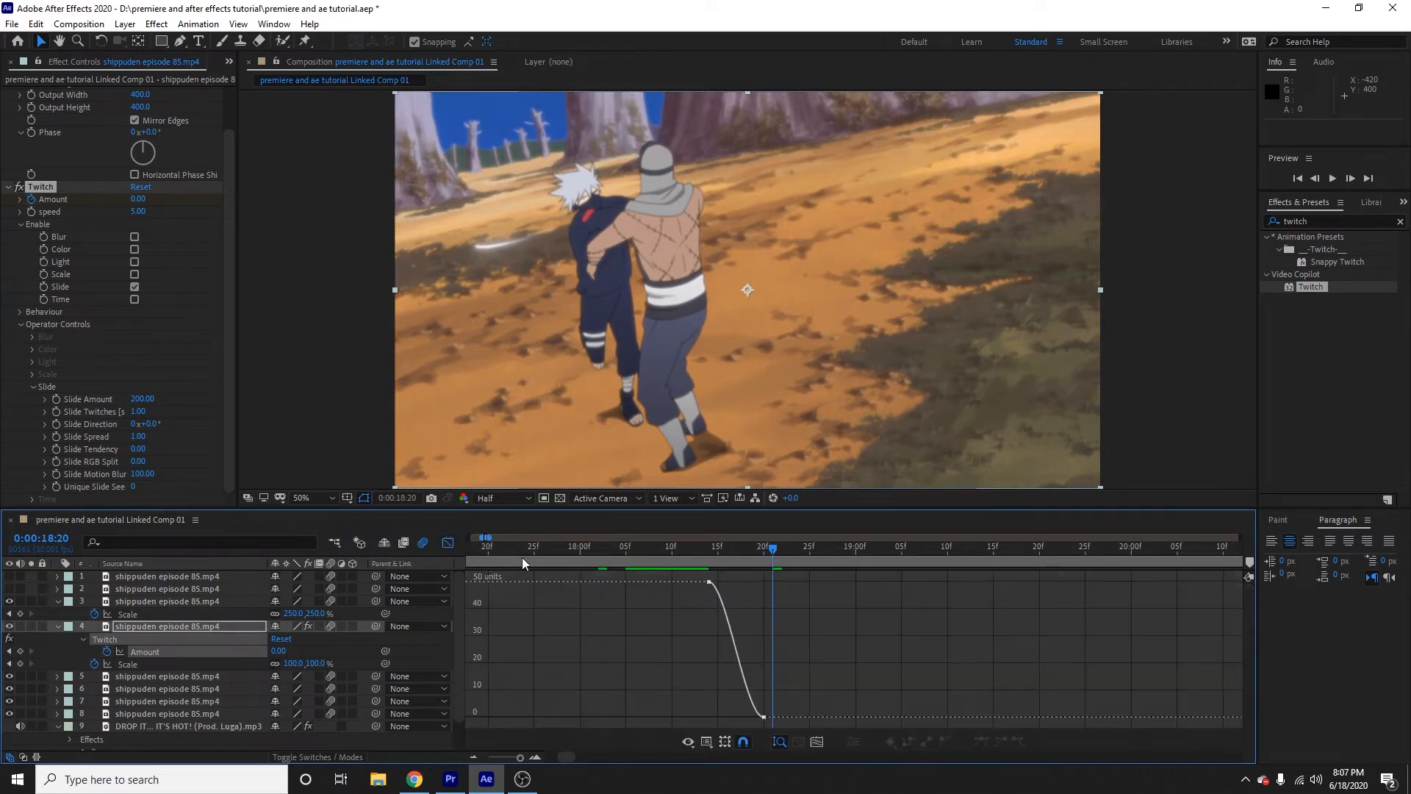
click(535, 757)
click(535, 757)
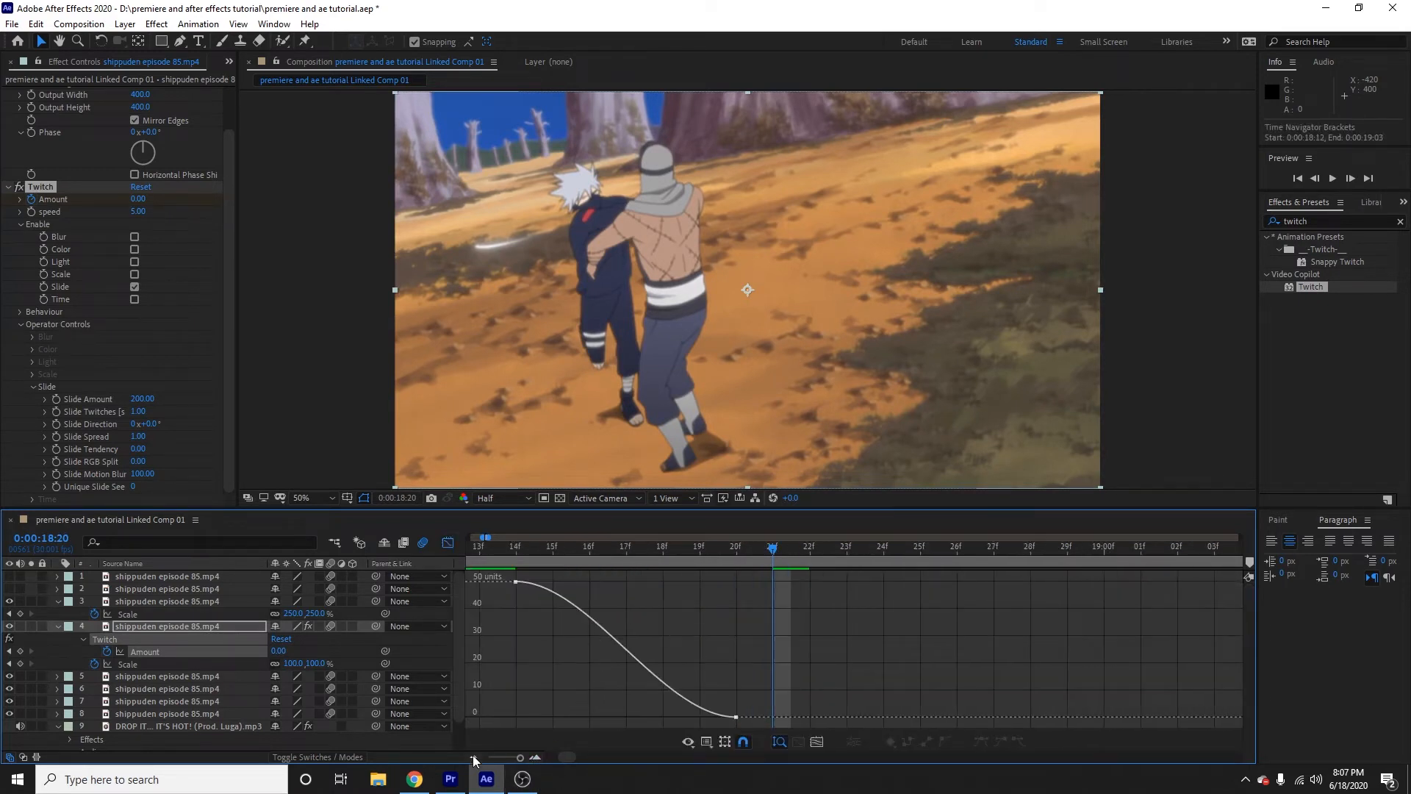
click(474, 757)
click(644, 582)
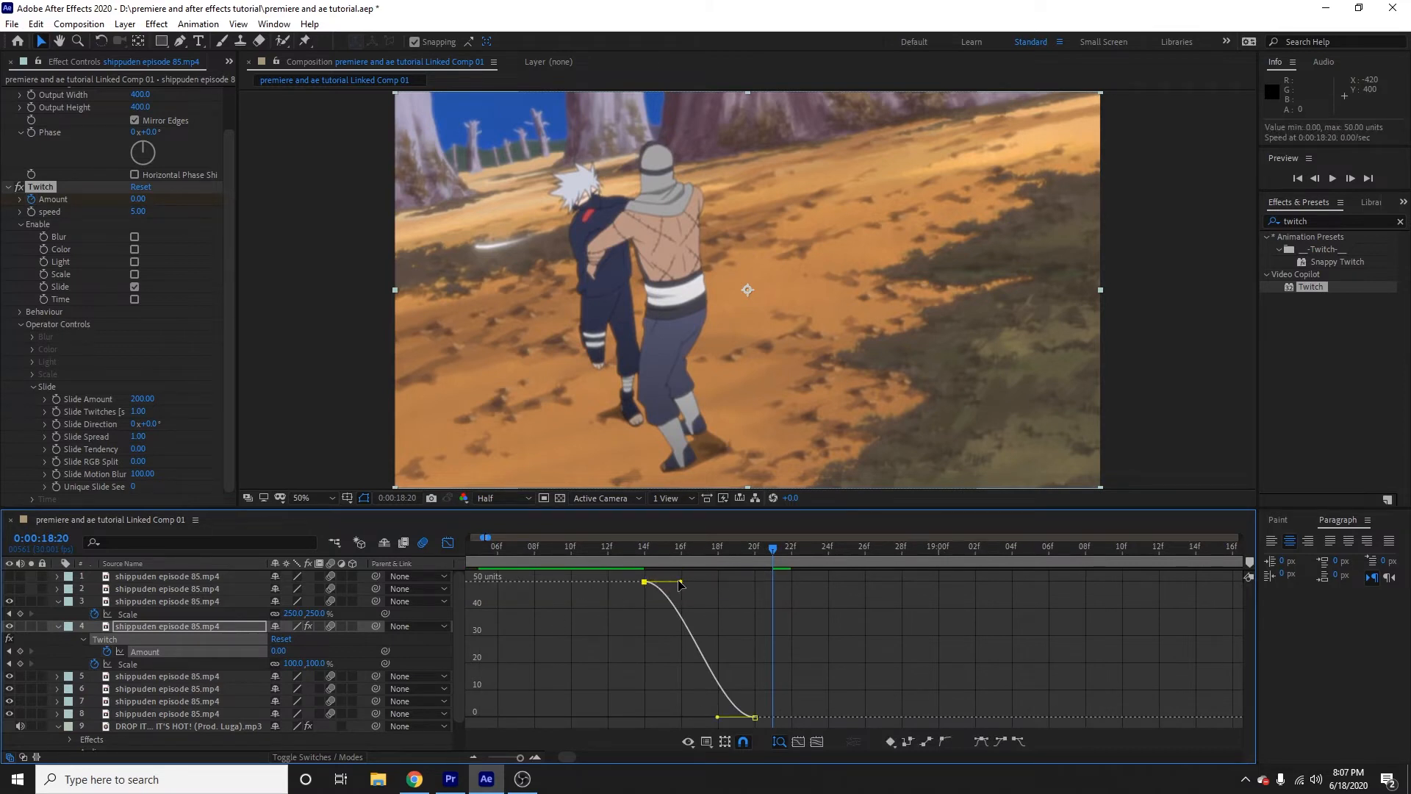
drag(679, 581, 595, 690)
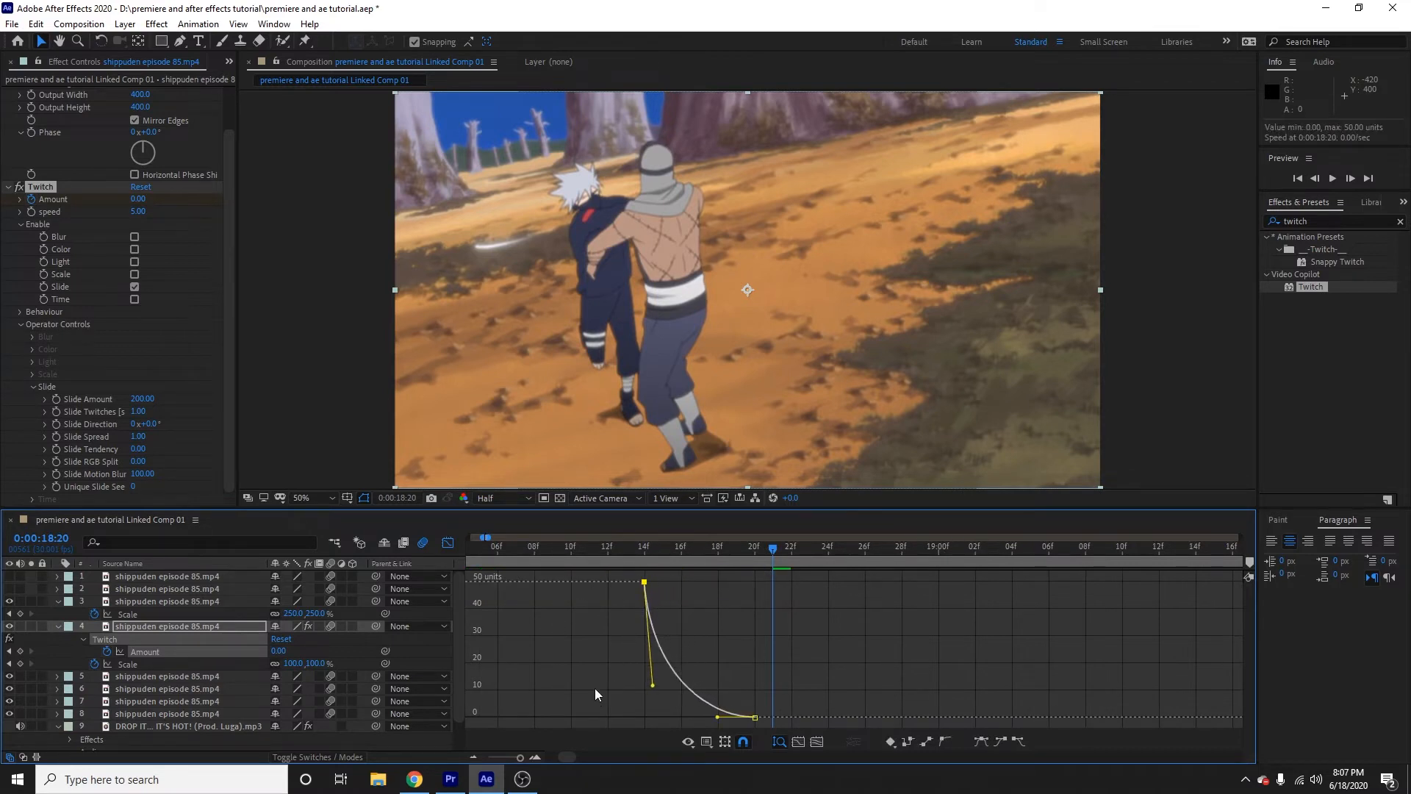
drag(717, 717, 650, 688)
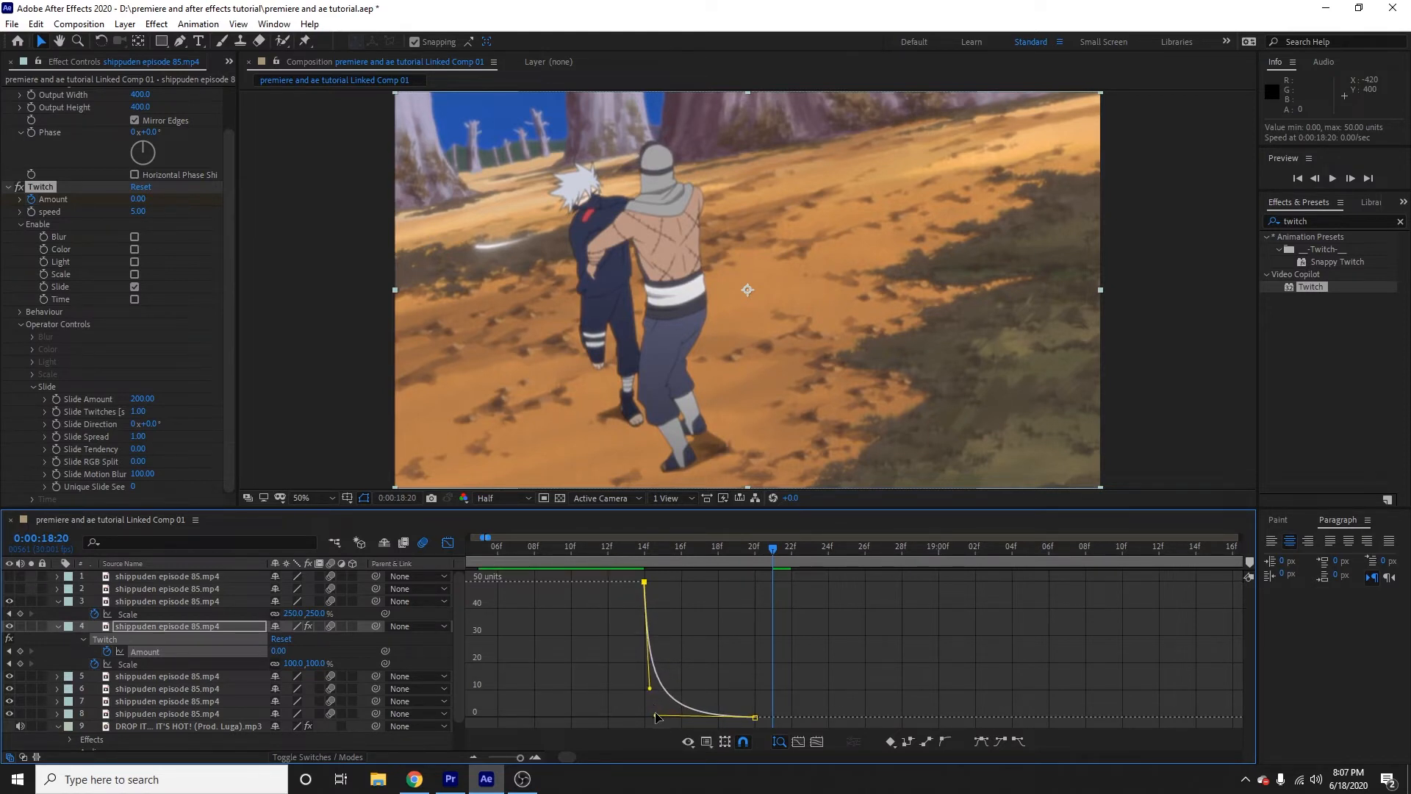
click(656, 717)
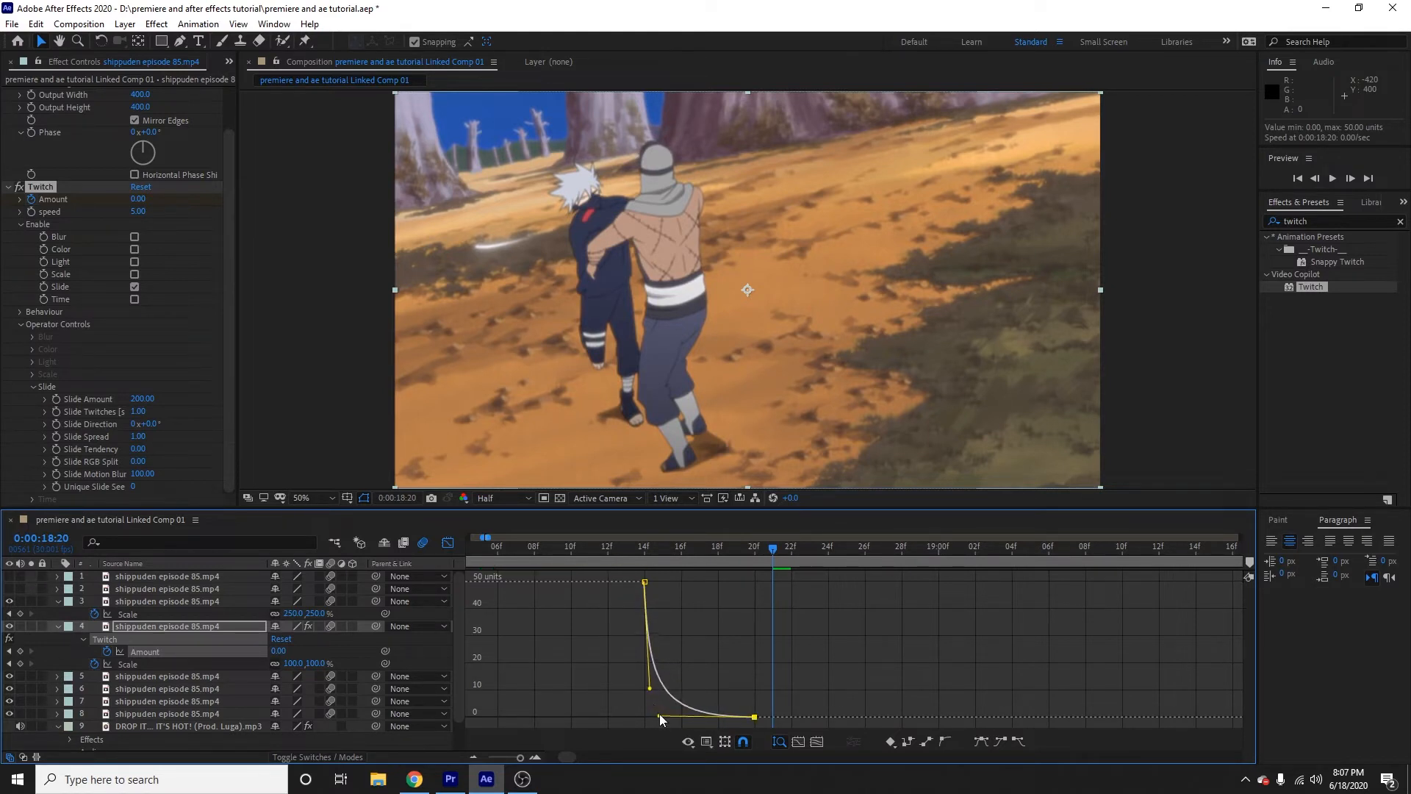
click(447, 542)
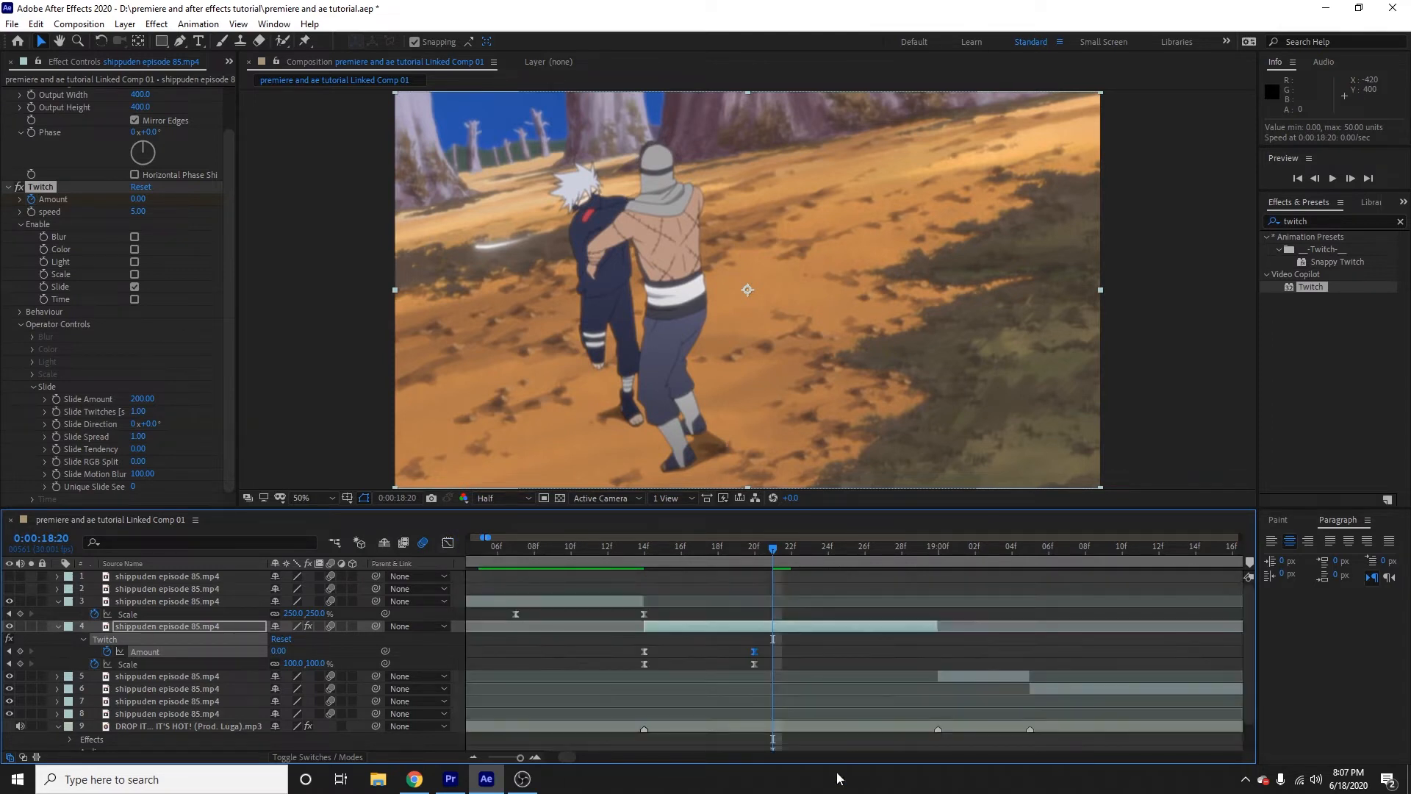
- Play the composition from about 0:00:18:02 to check the zoom and Twitch shake across the cut
click(474, 758)
click(690, 548)
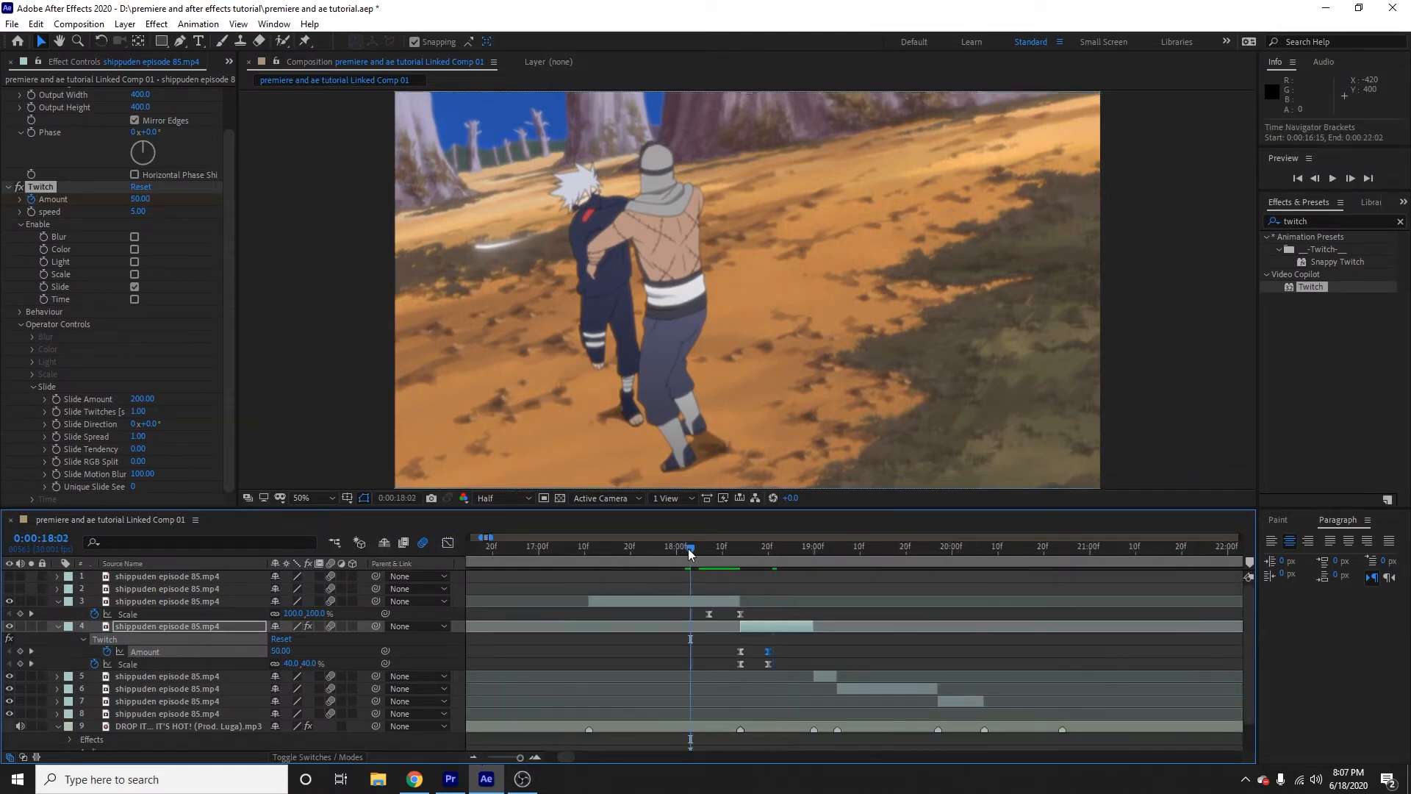
key(space)
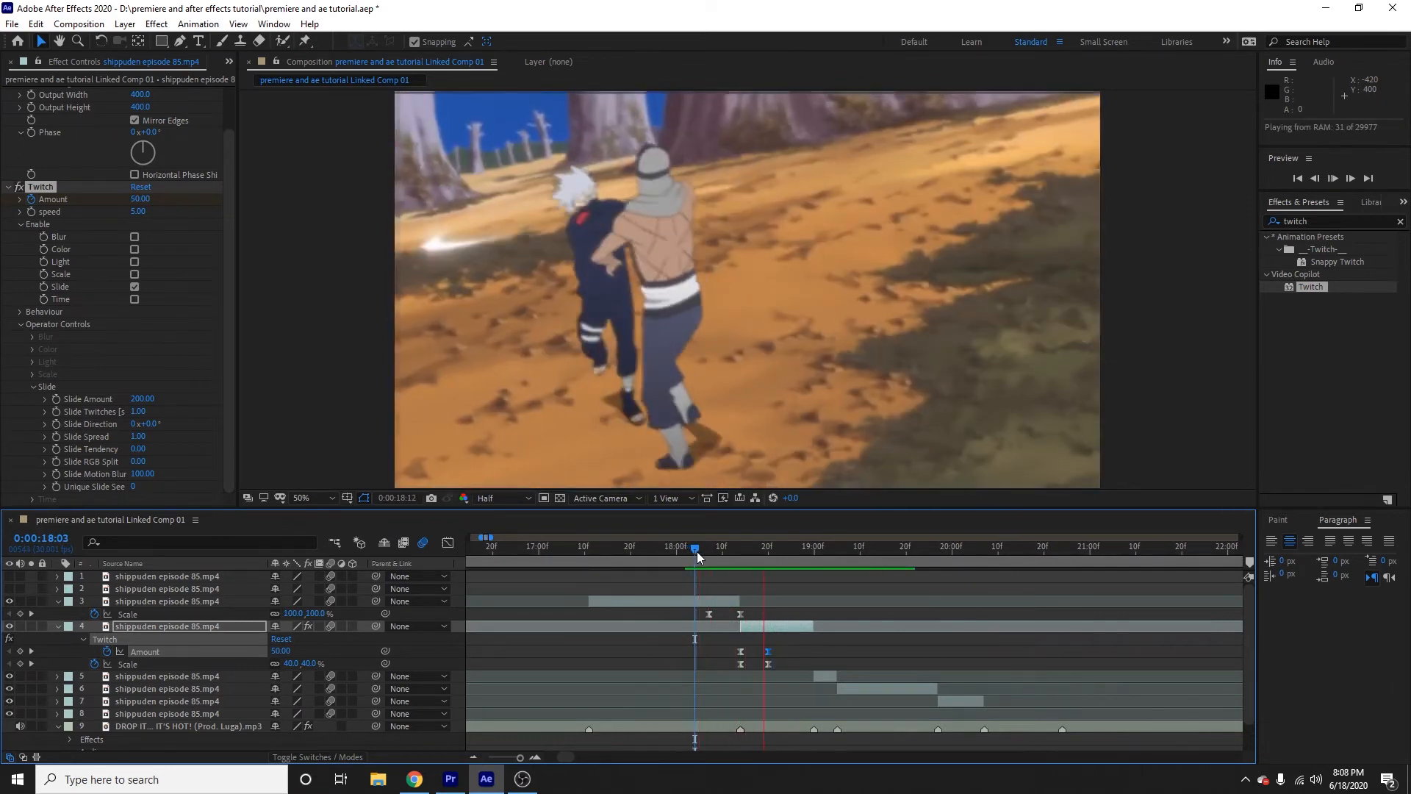
key(space)
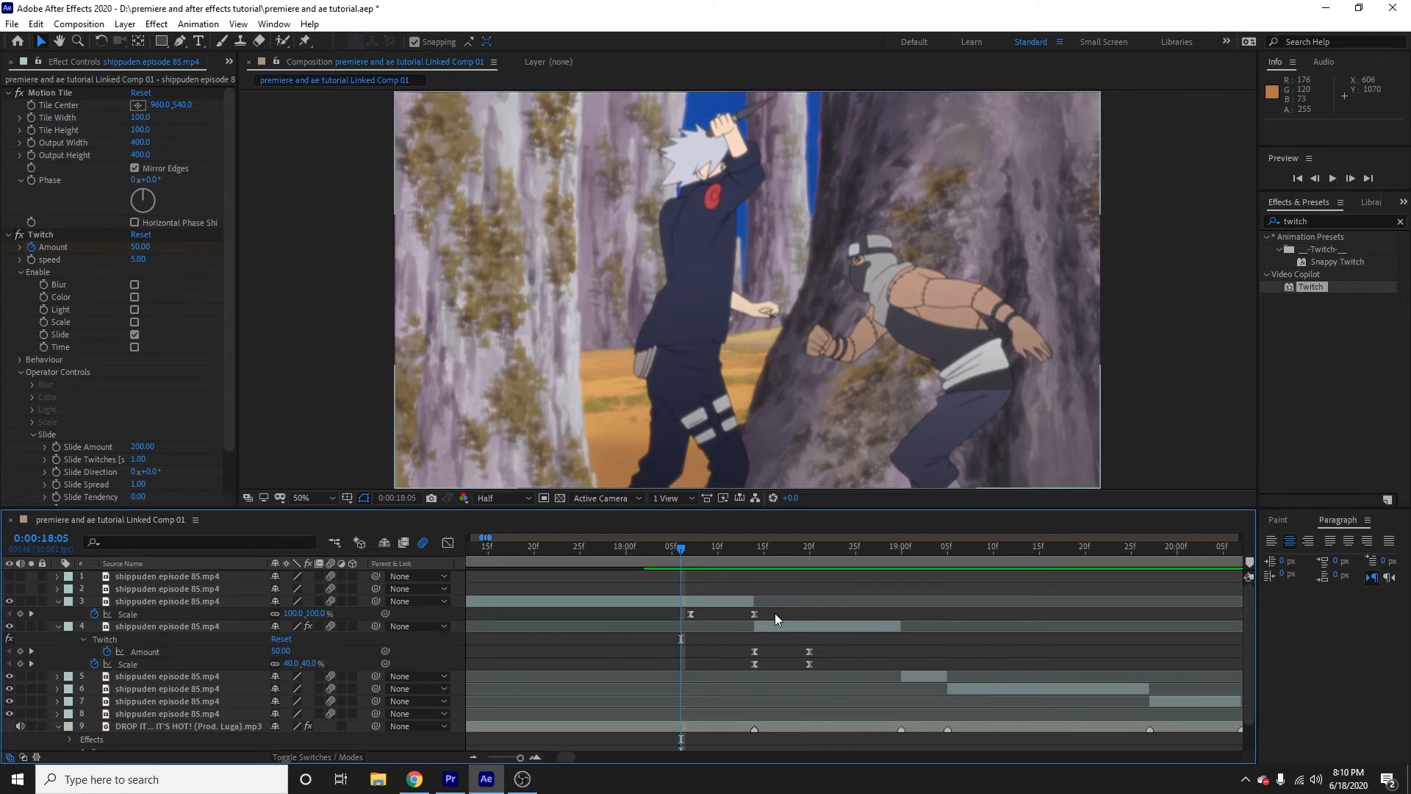
- Copy the first visible clip's two Scale keyframes onto the second visible clip so that the last one falls at 0:00:18:29
drag(776, 610, 677, 619)
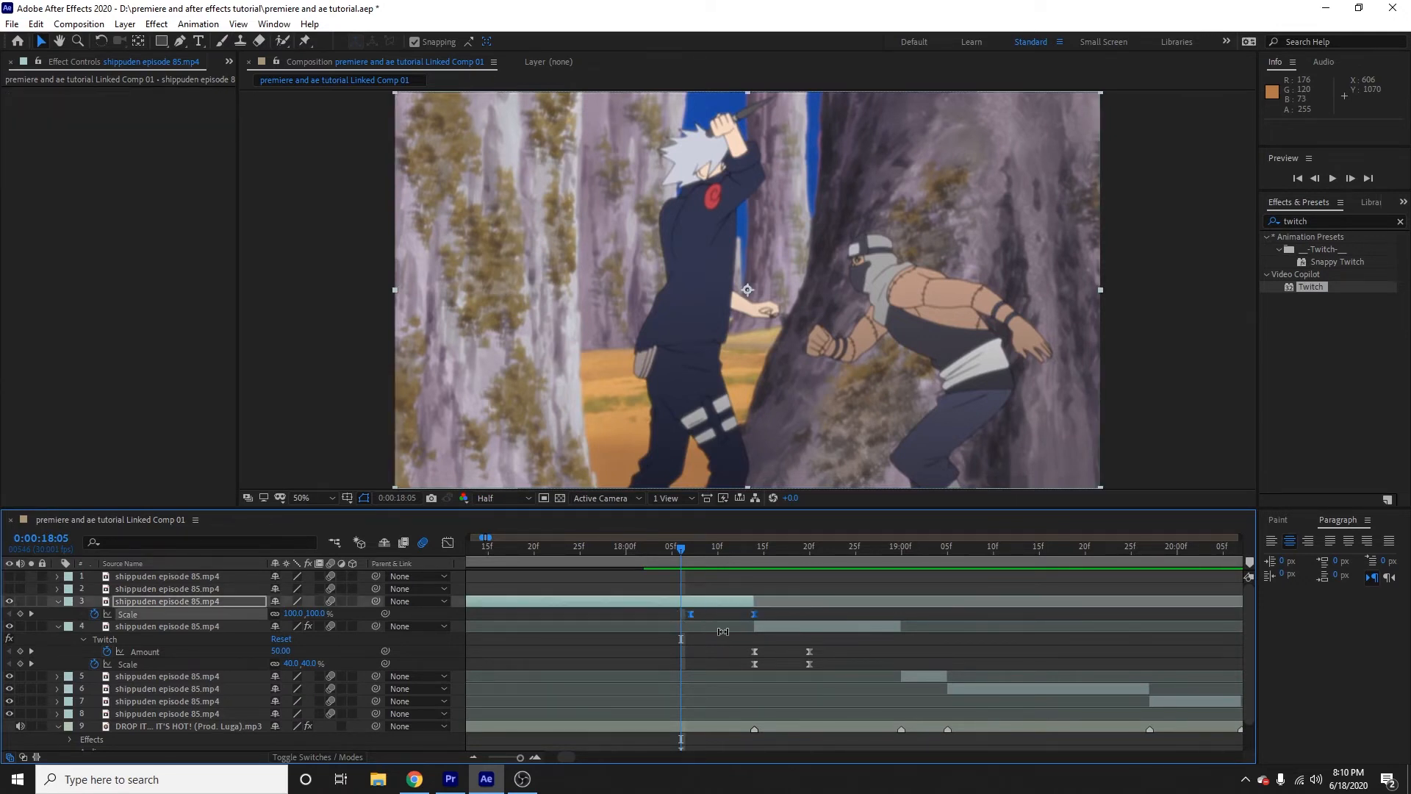
key(ctrl+c)
click(855, 547)
click(871, 626)
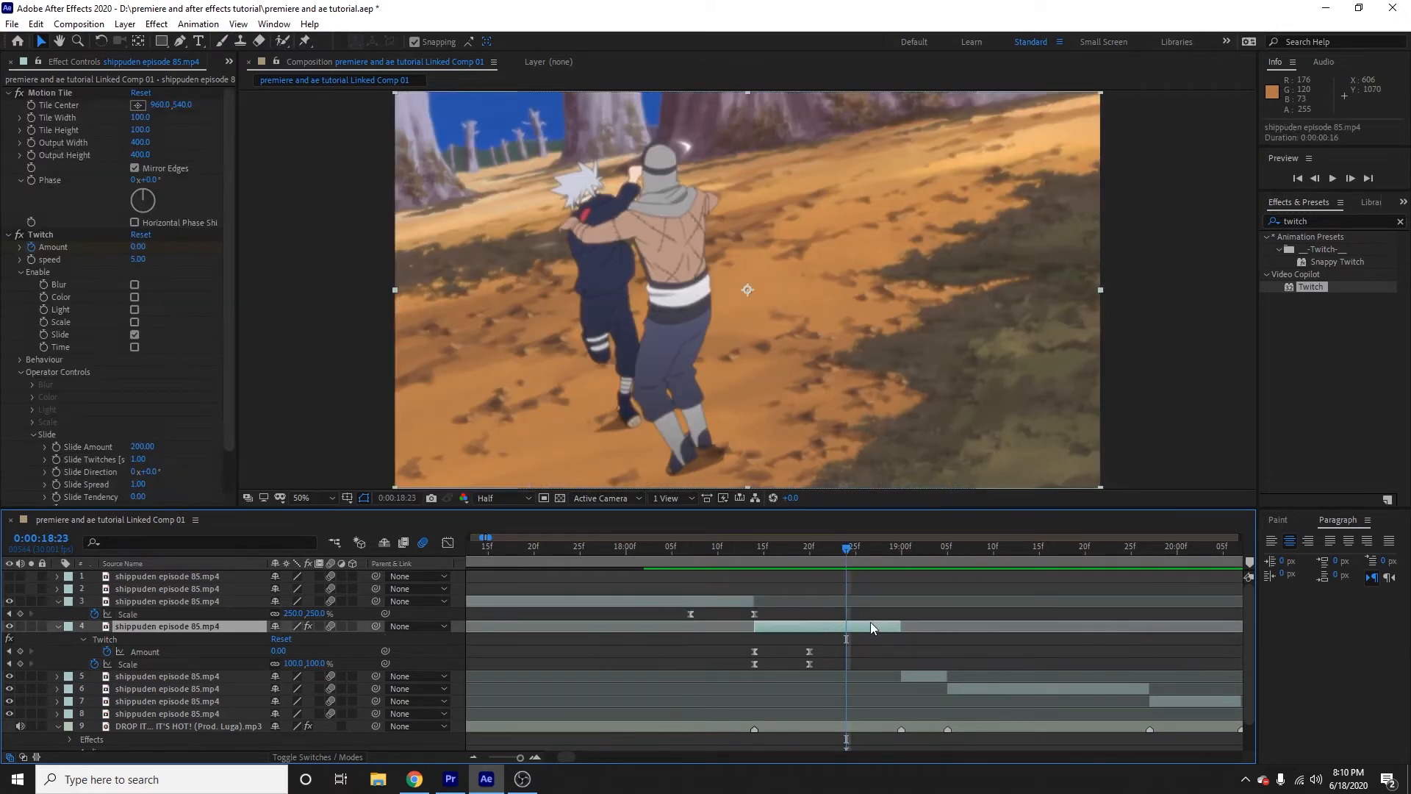
key(ctrl+v)
drag(881, 553, 898, 562)
drag(911, 663, 902, 662)
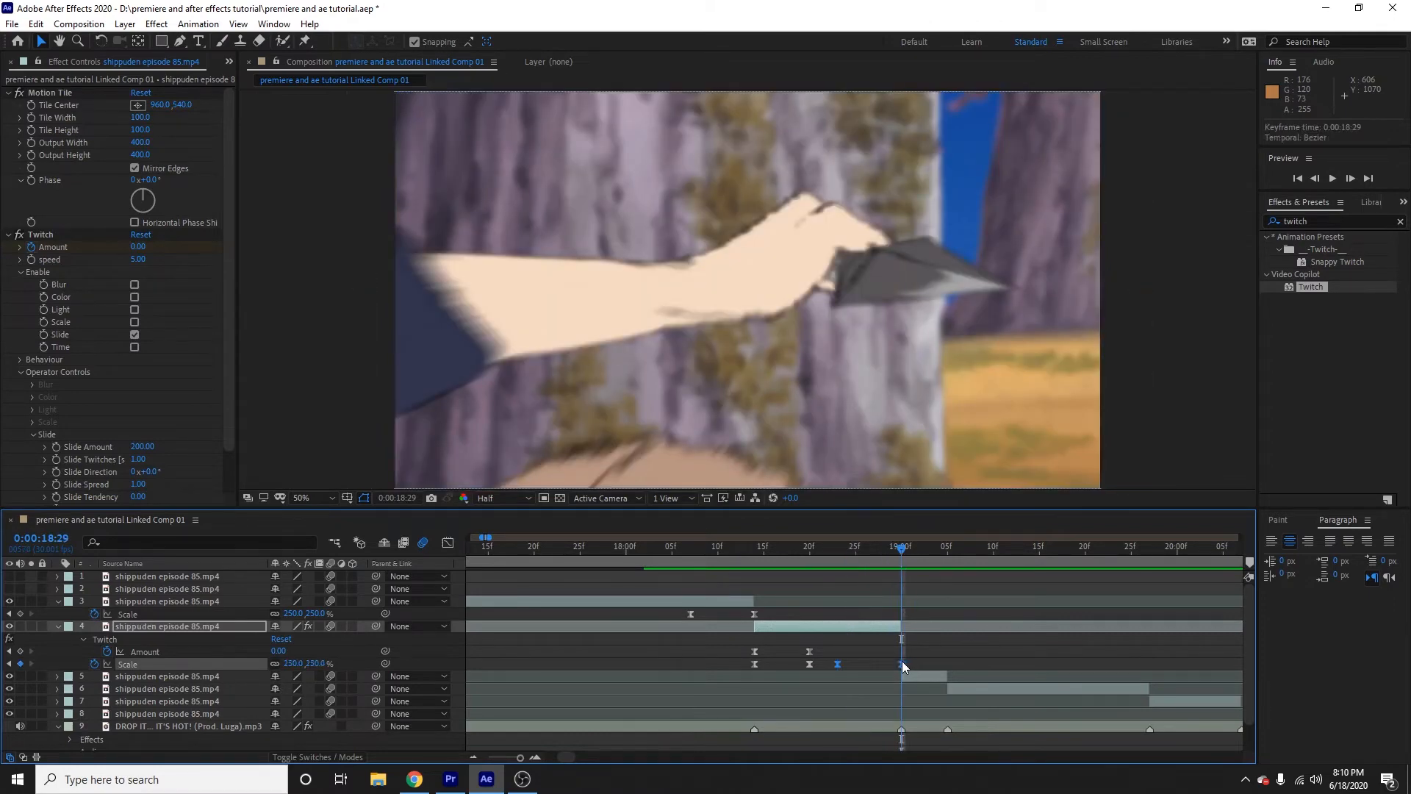
- Copy the second visible clip's Twitch effect to the third visible clip at 0:00:18:29 and reveal its keyframes
drag(871, 556, 906, 592)
click(927, 677)
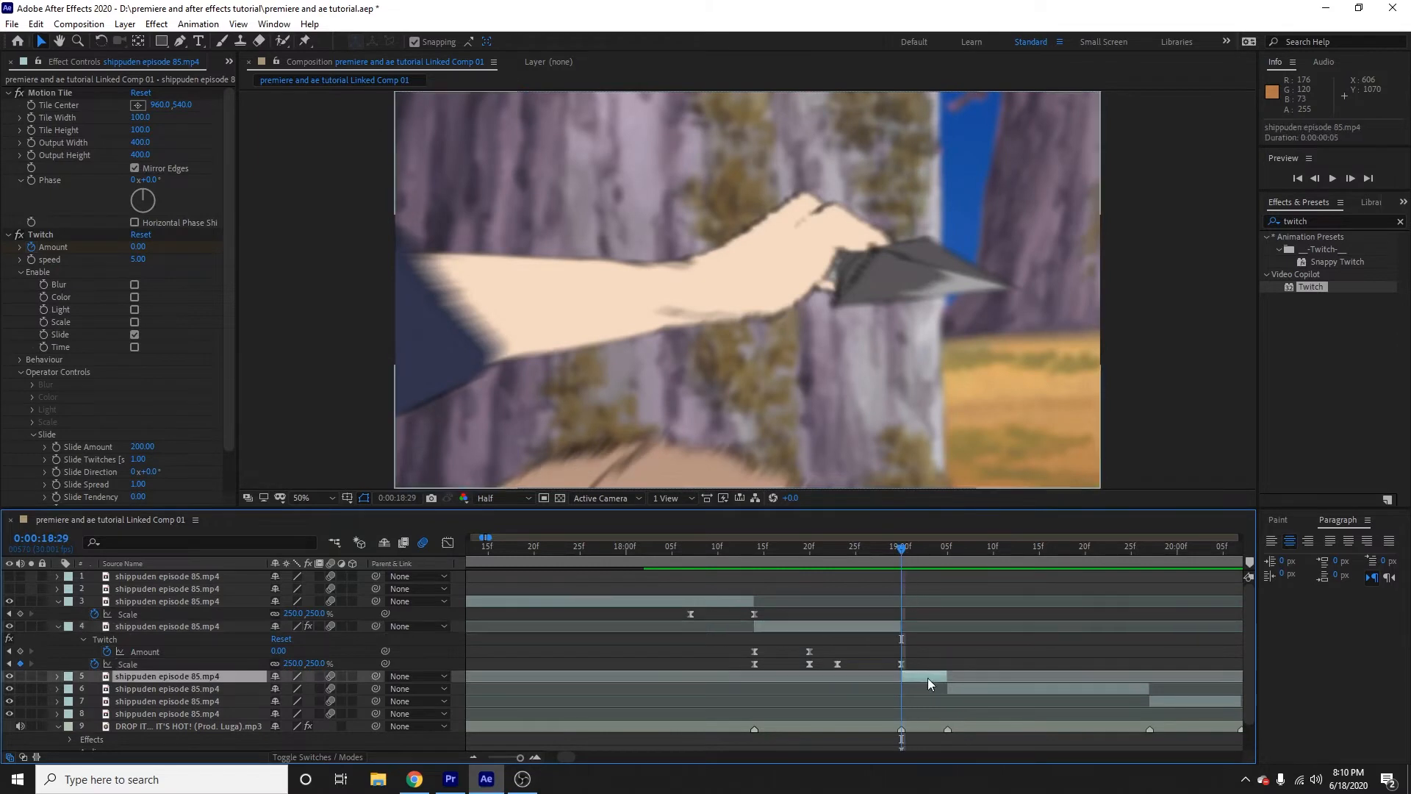
scroll(941, 647, down, 2)
scroll(941, 644, up, 2)
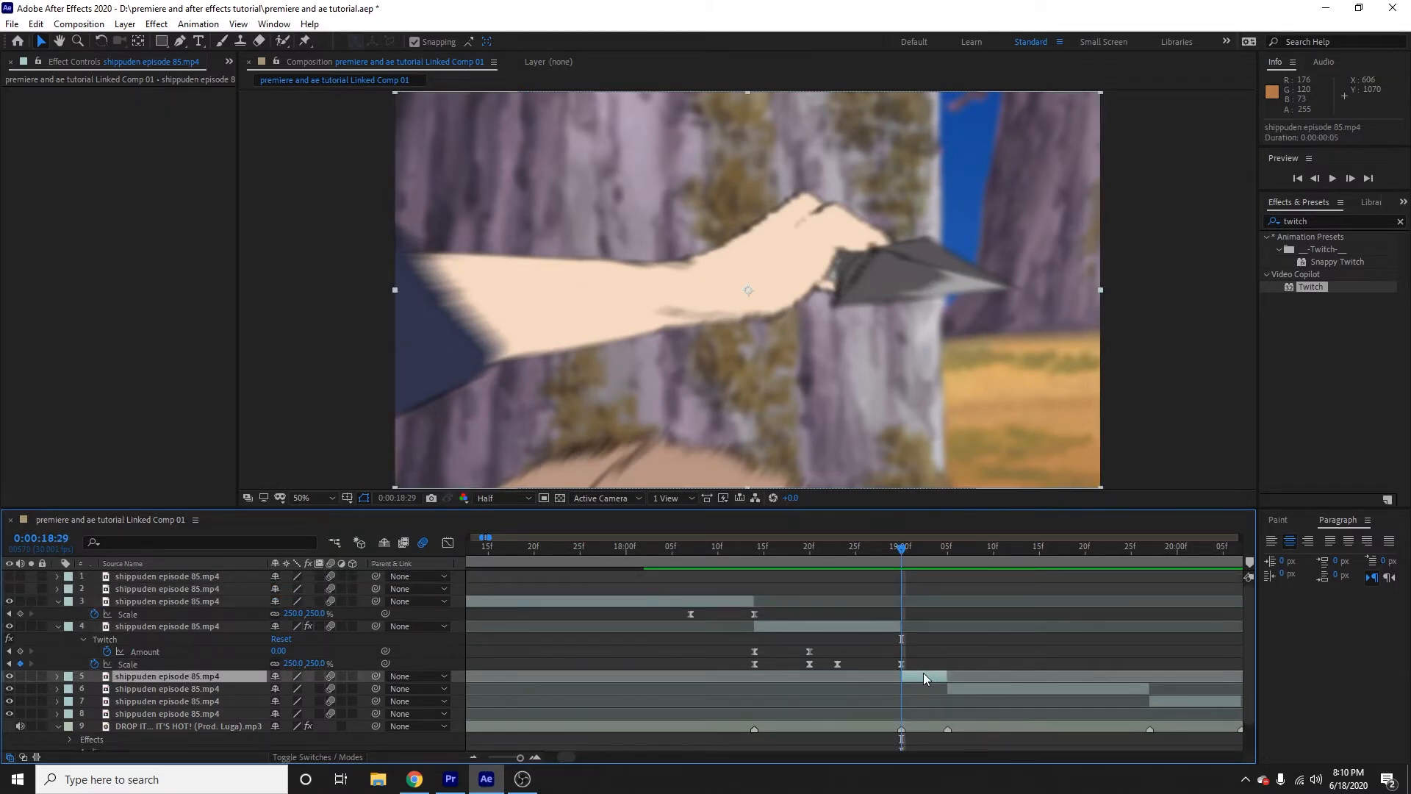
drag(906, 547, 903, 577)
click(872, 627)
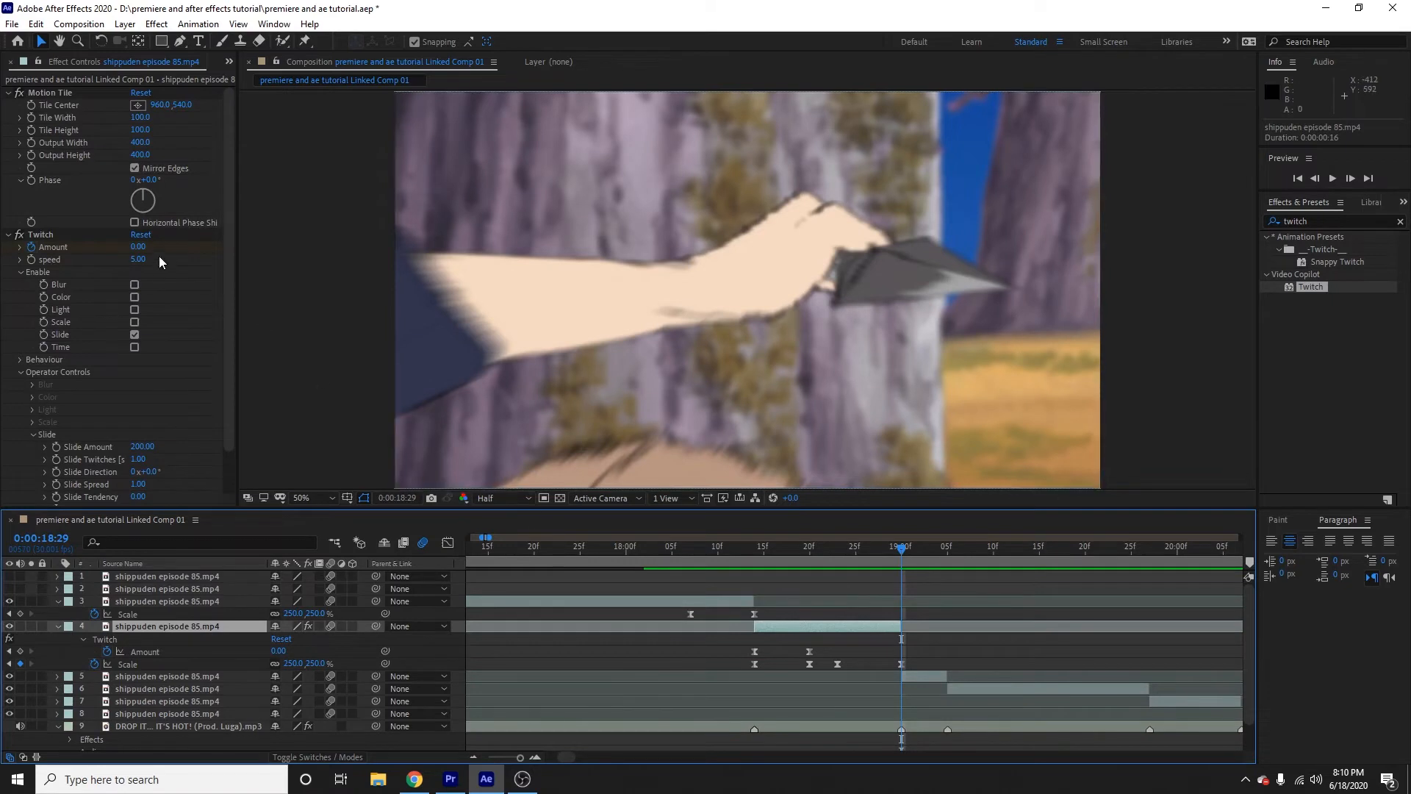
click(42, 236)
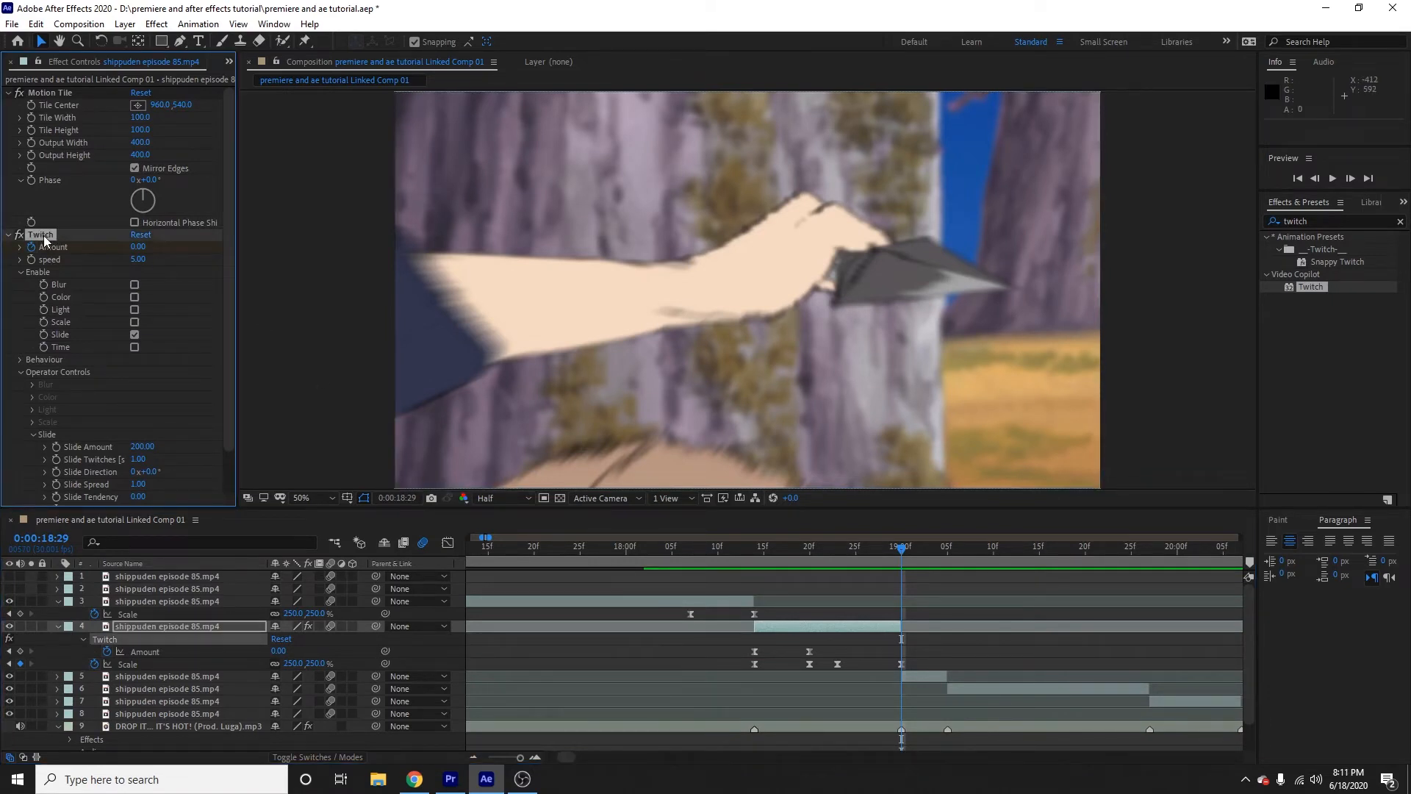
click(926, 674)
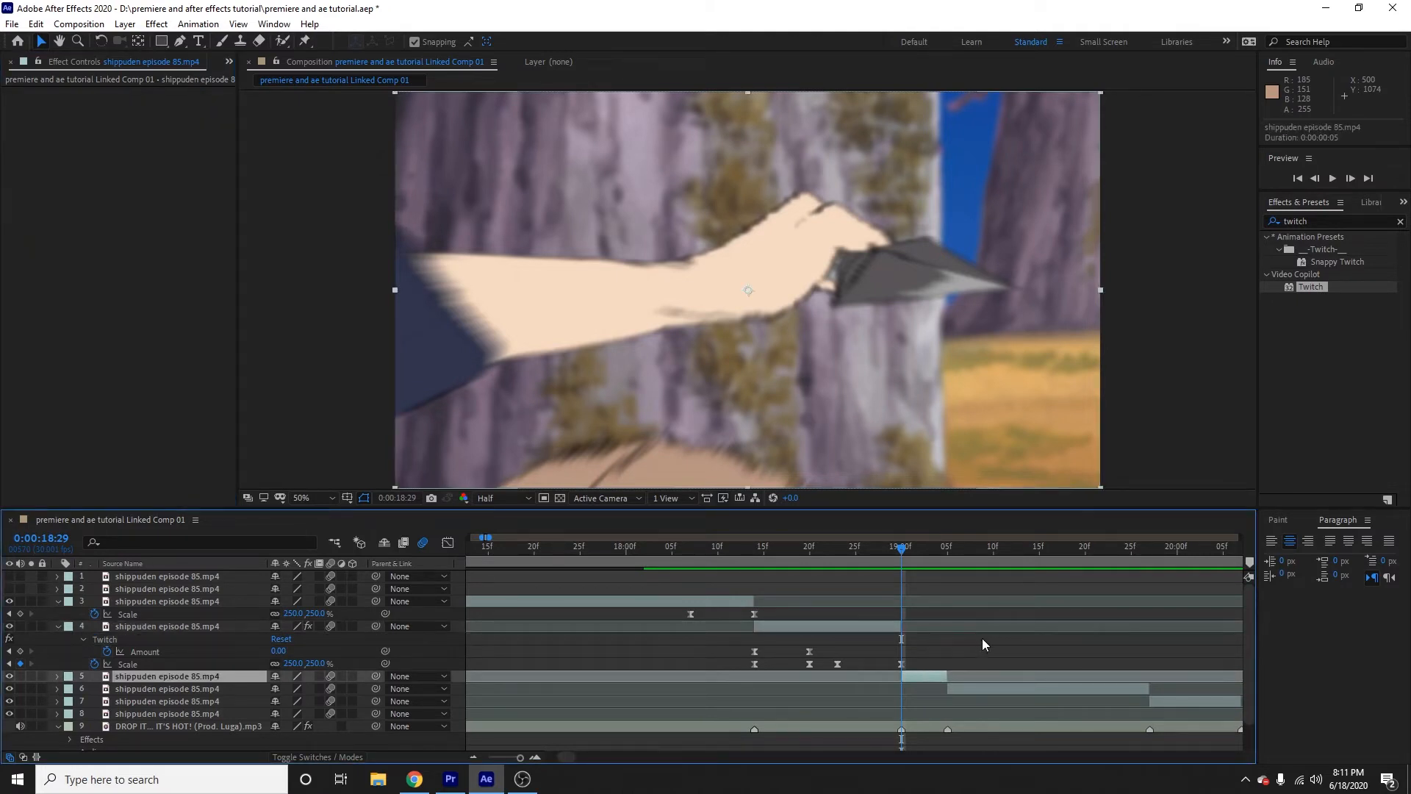
key(ctrl+v)
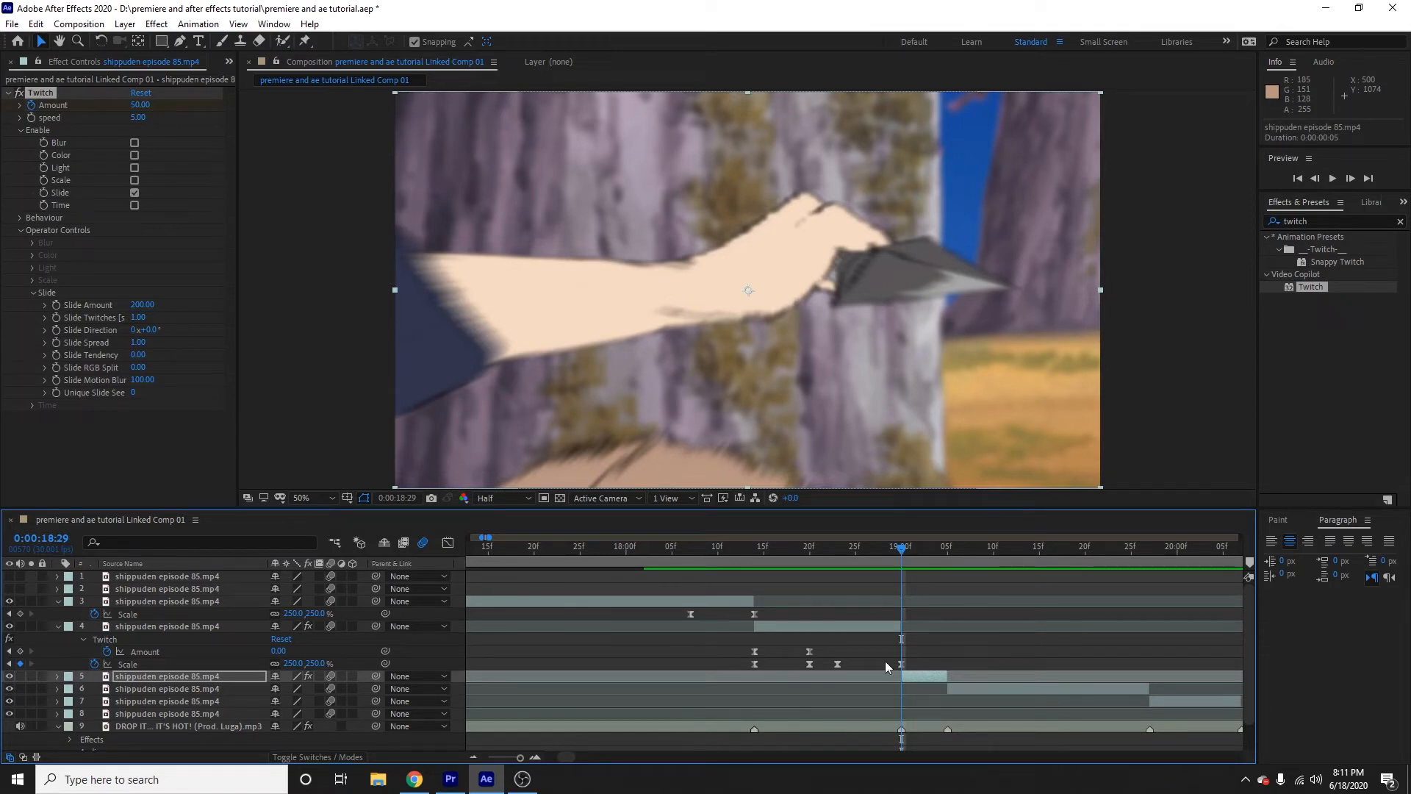
key(u)
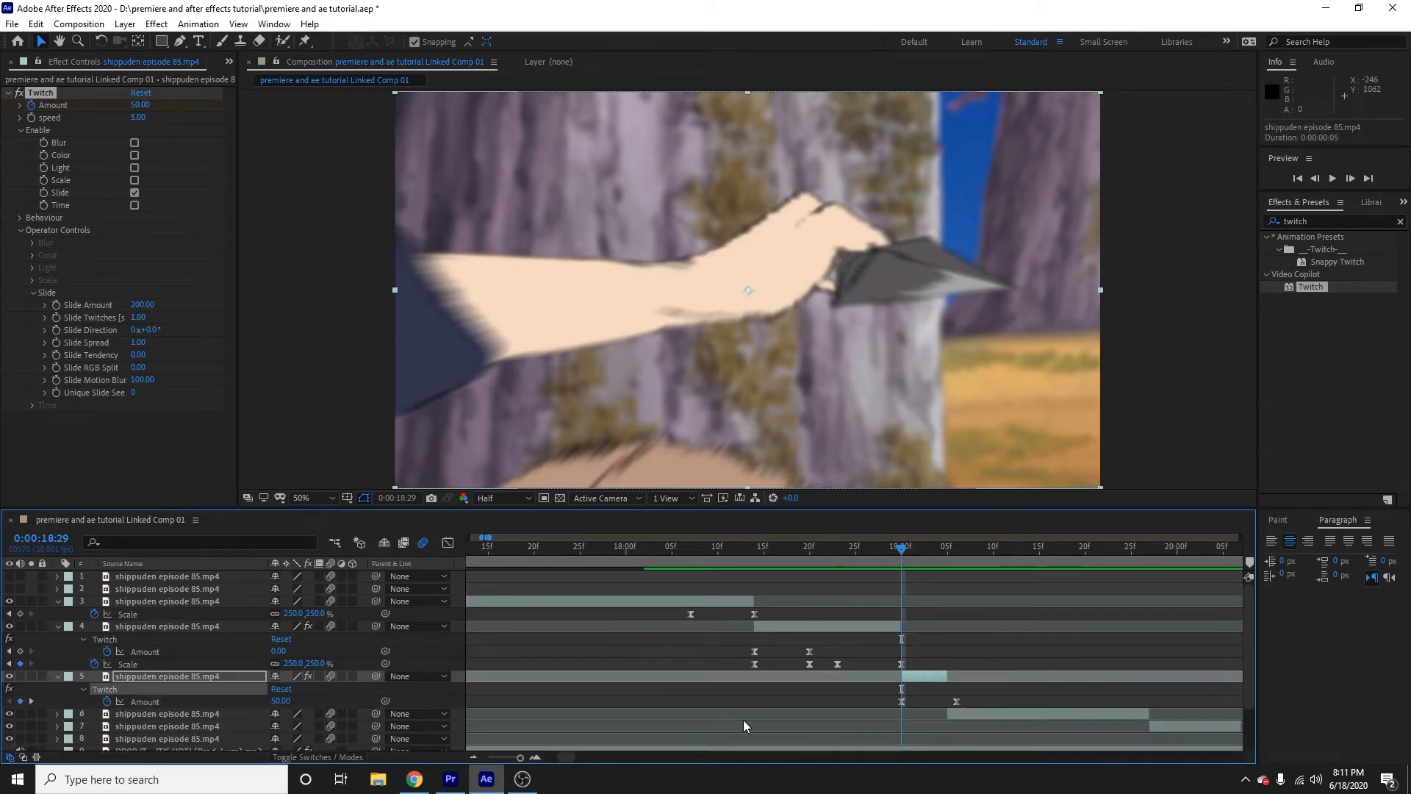
- Set the third visible clip's first Twitch Amount keyframe to 200
click(903, 701)
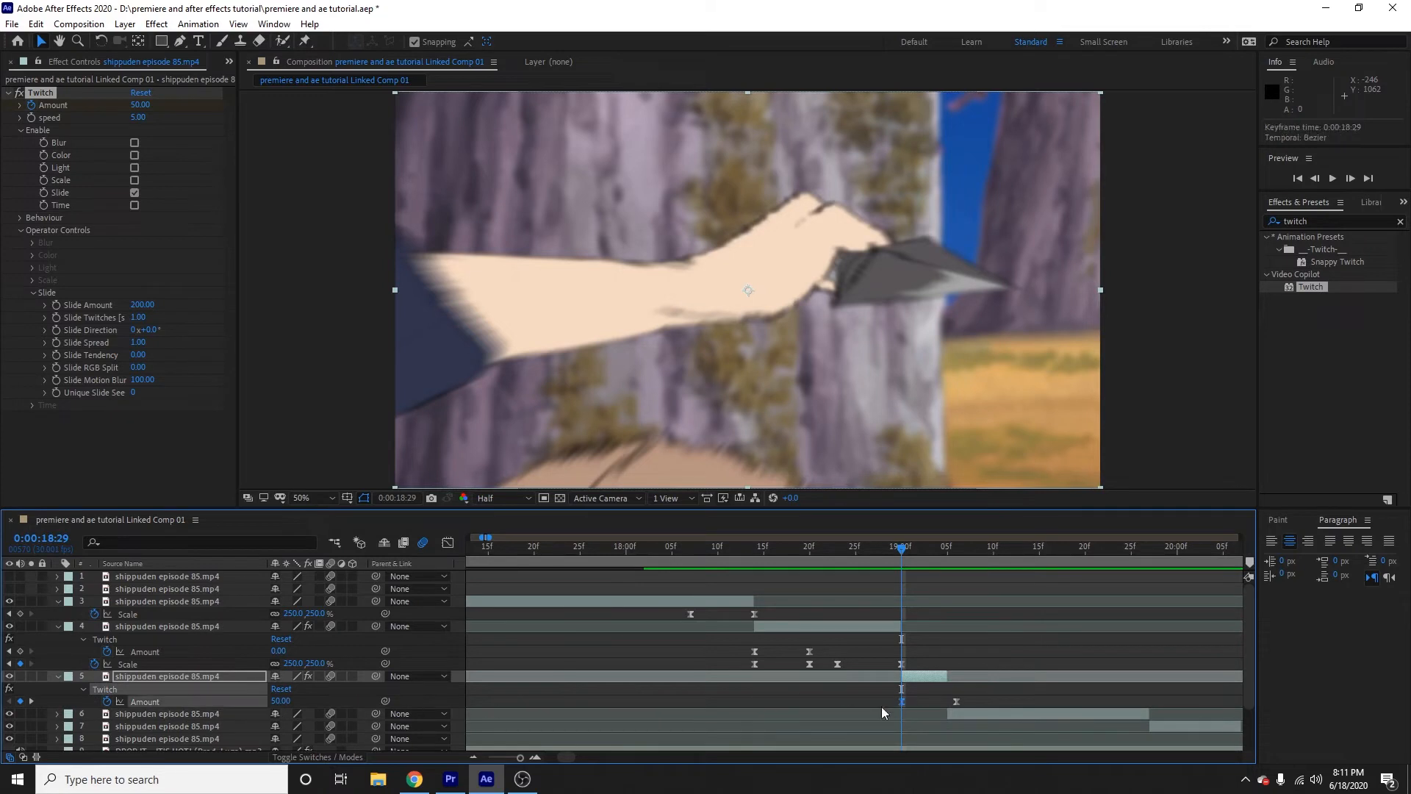
click(281, 700)
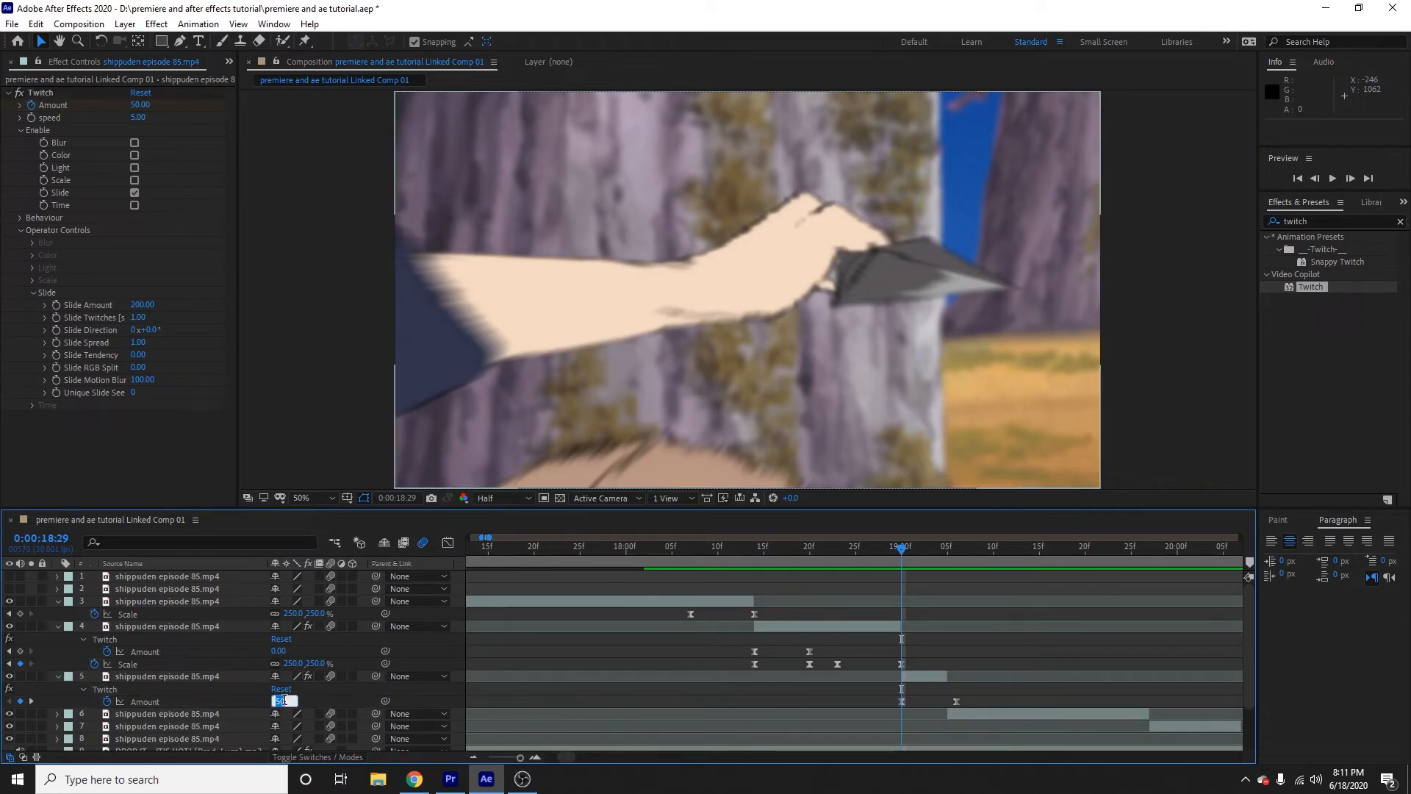
text(200)
key(Return)
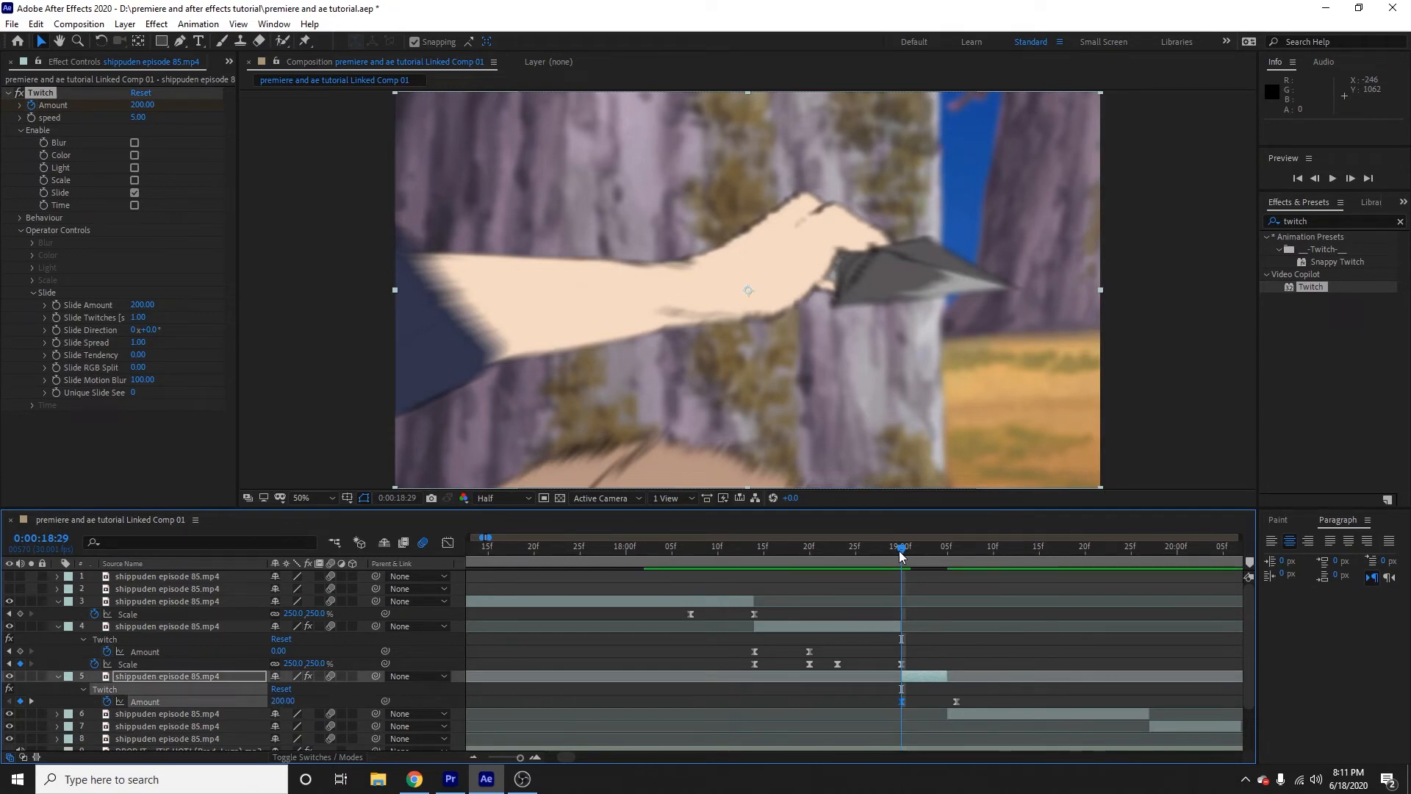
- Steepen the start of the third visible clip's Twitch Amount curve so the value falls sharply and eases out
drag(902, 556, 904, 596)
drag(887, 698, 977, 709)
click(447, 544)
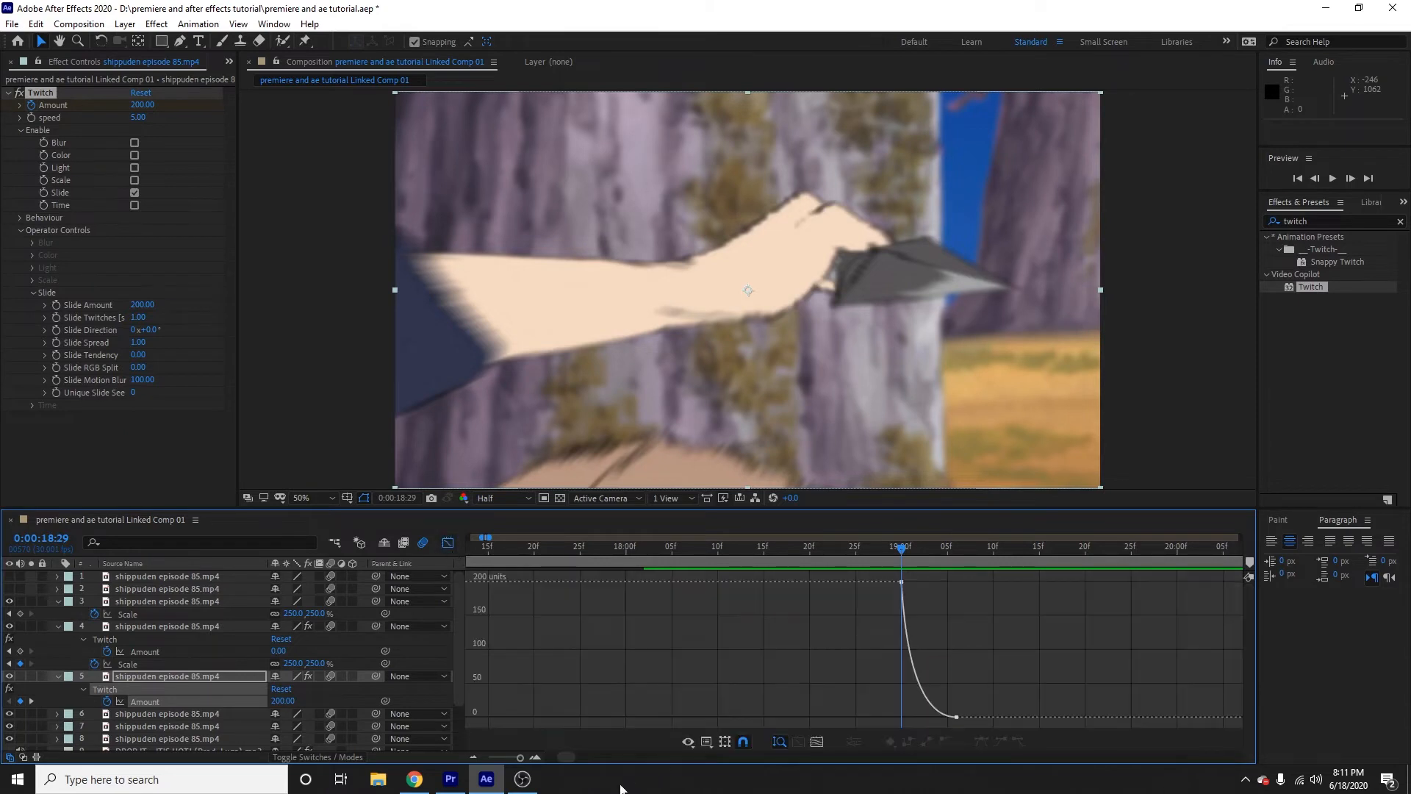
click(902, 583)
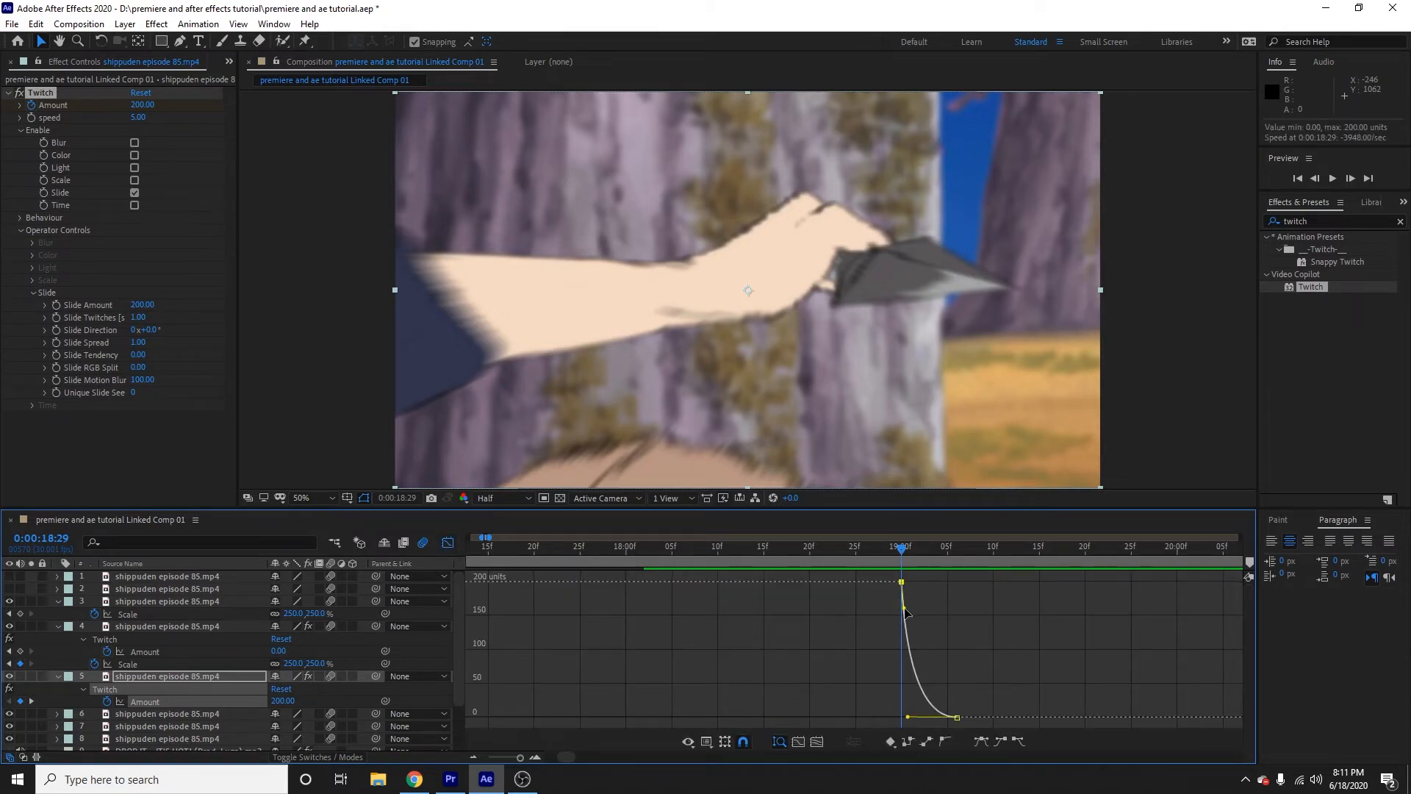
drag(904, 633, 878, 700)
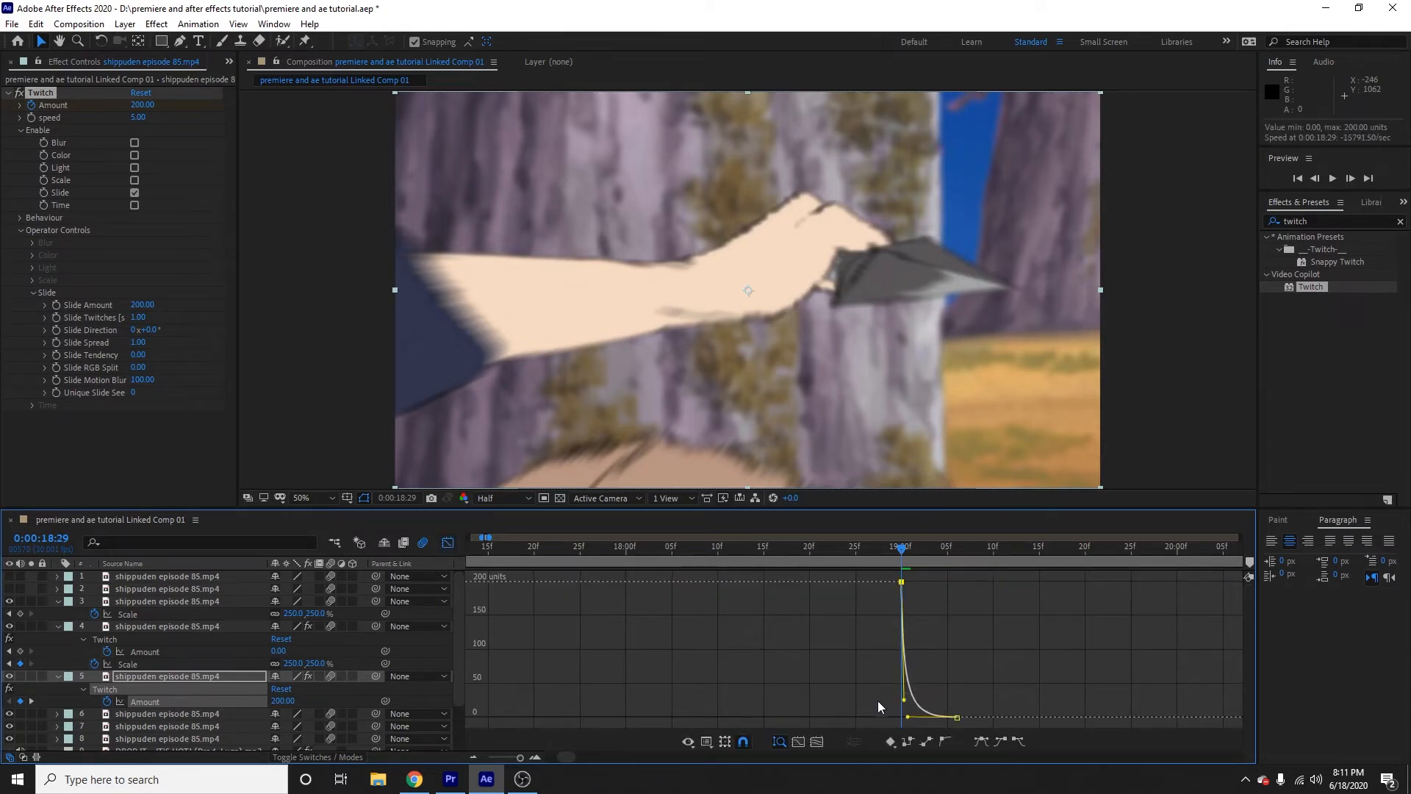
click(535, 757)
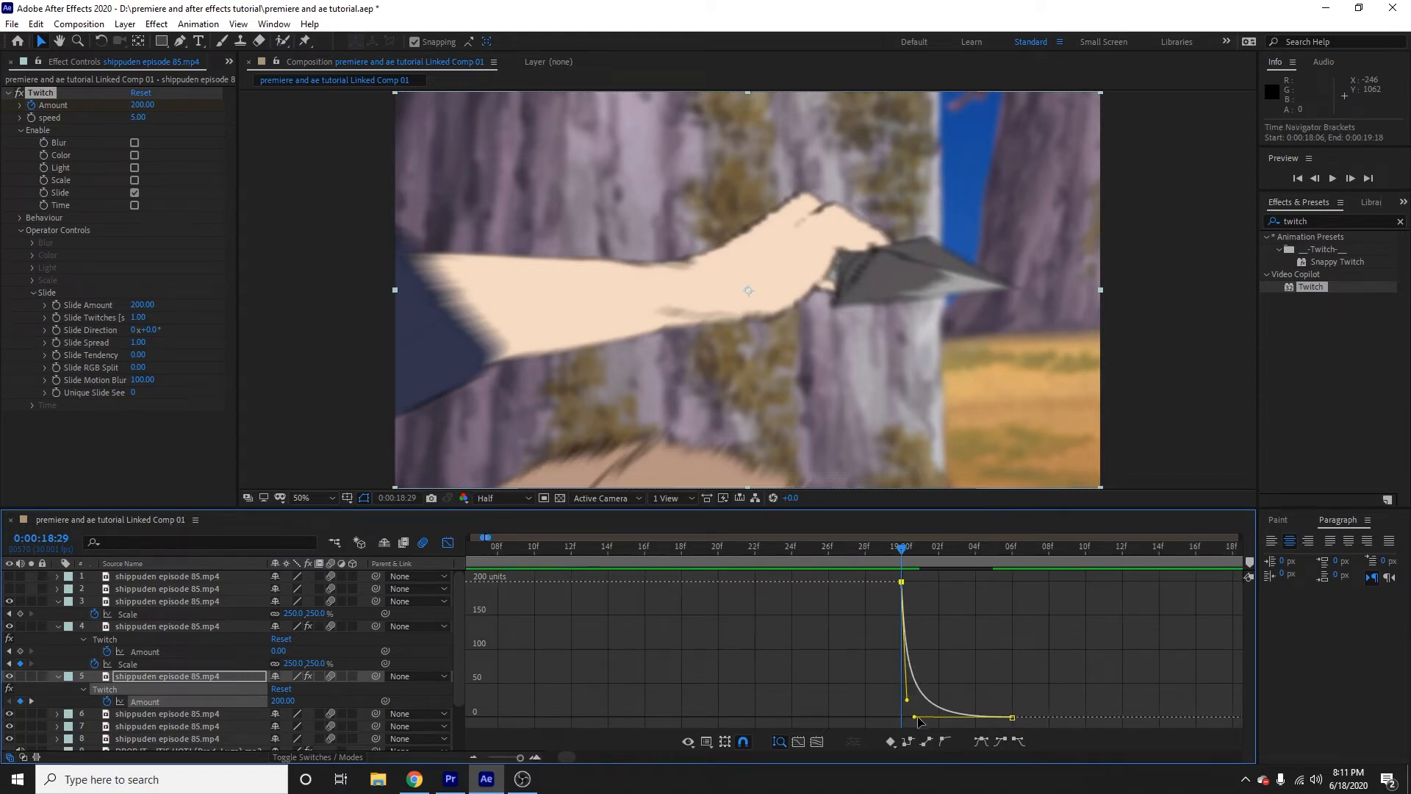
click(447, 542)
click(473, 757)
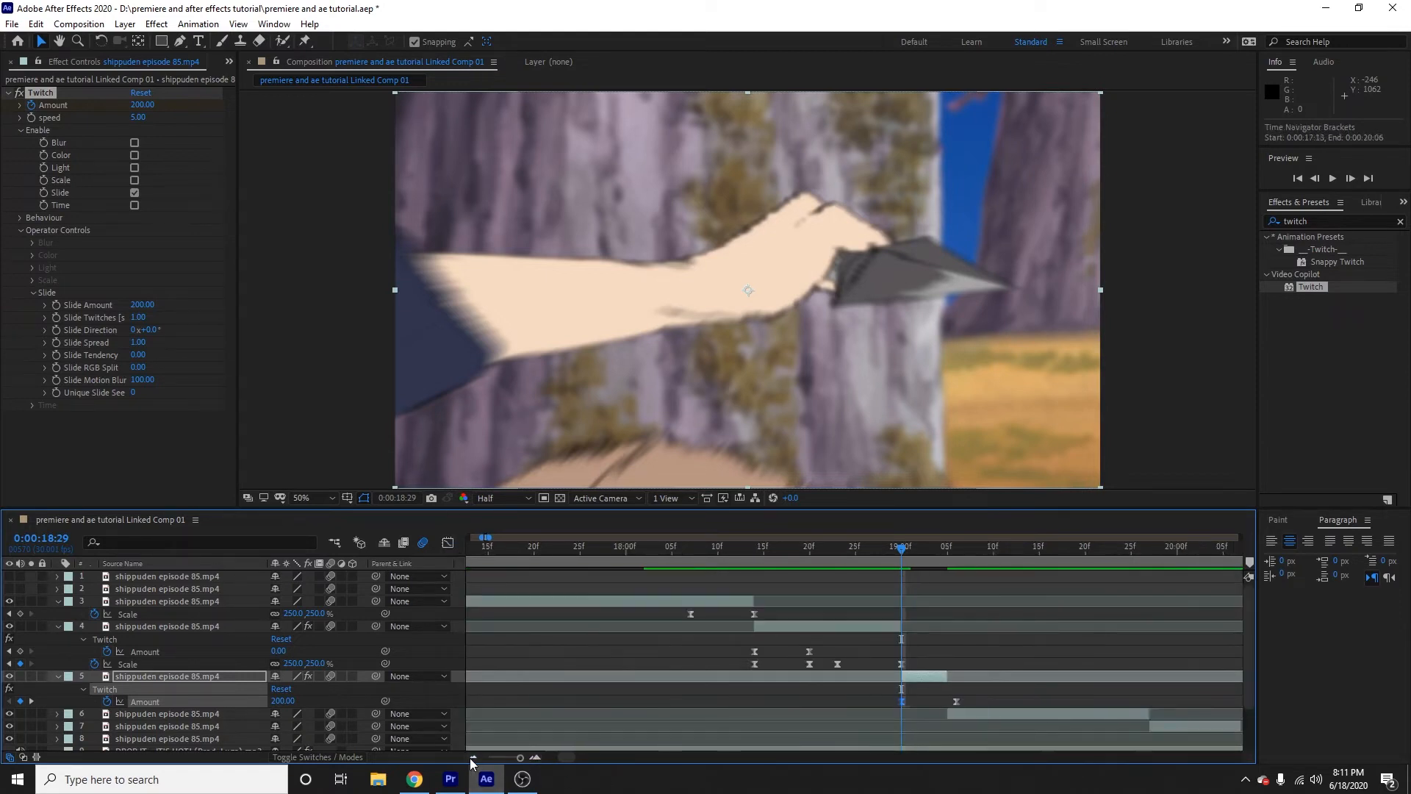
click(473, 757)
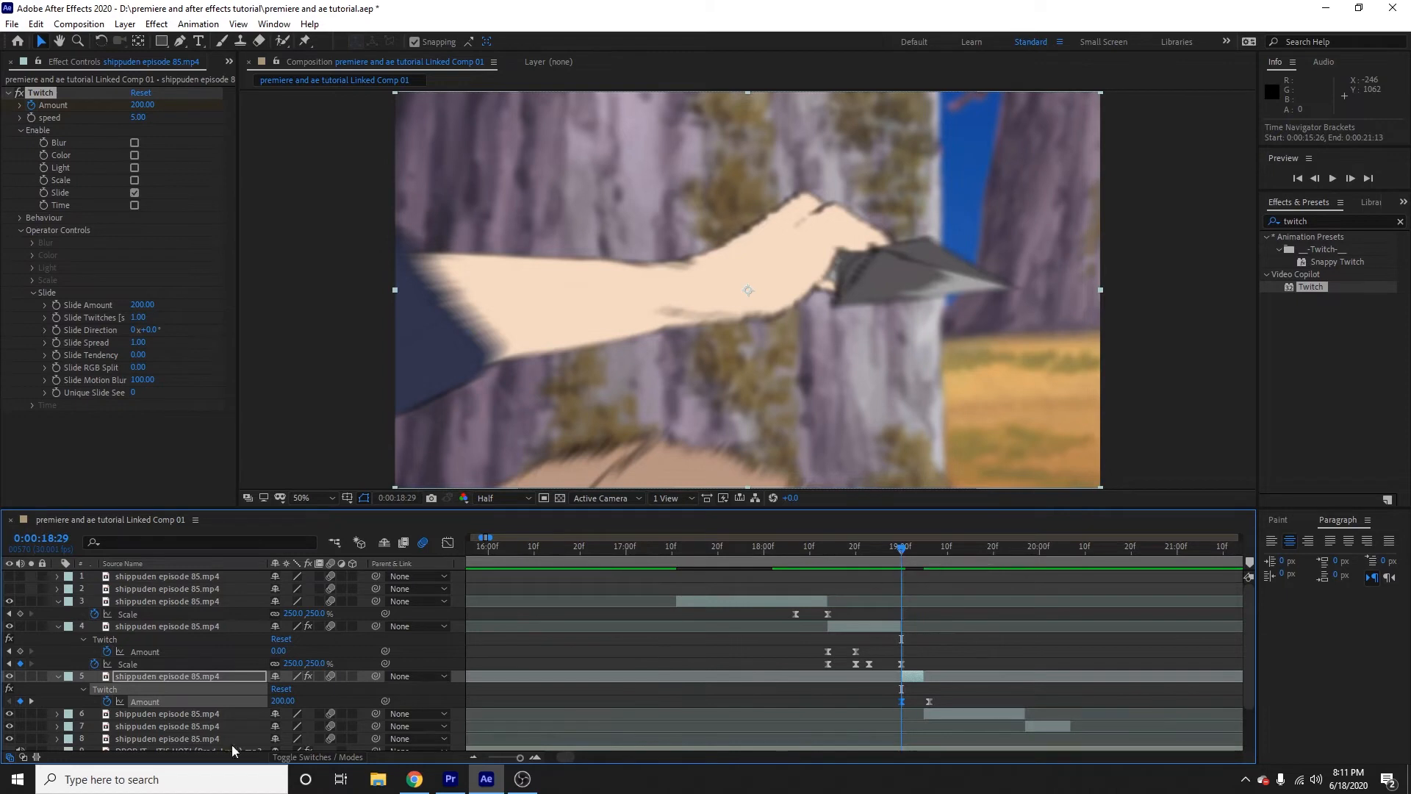
- Copy the second visible clip's last two Scale keyframes and paste them onto the third visible clip at 0:00:19:00
click(905, 550)
drag(906, 551, 917, 561)
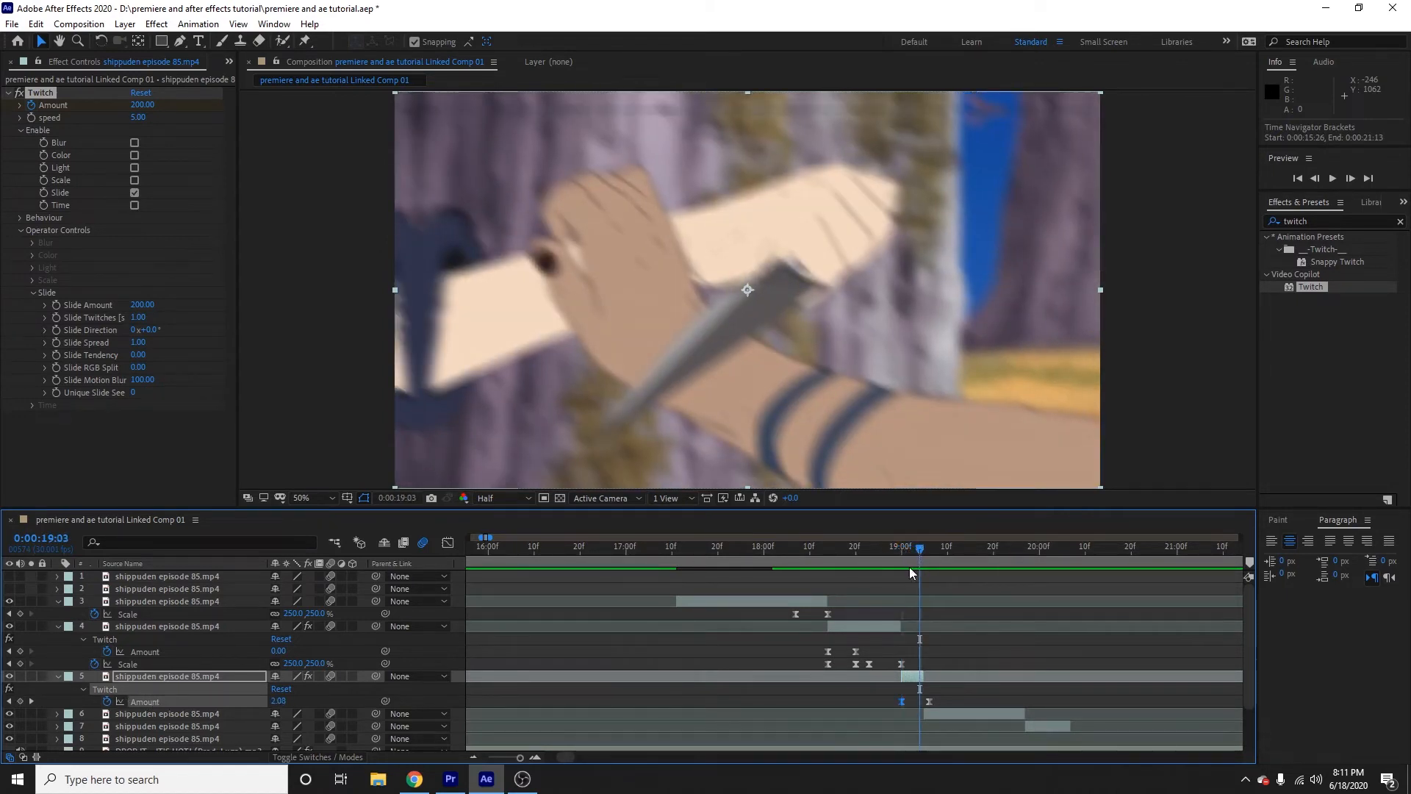
click(535, 758)
click(535, 758)
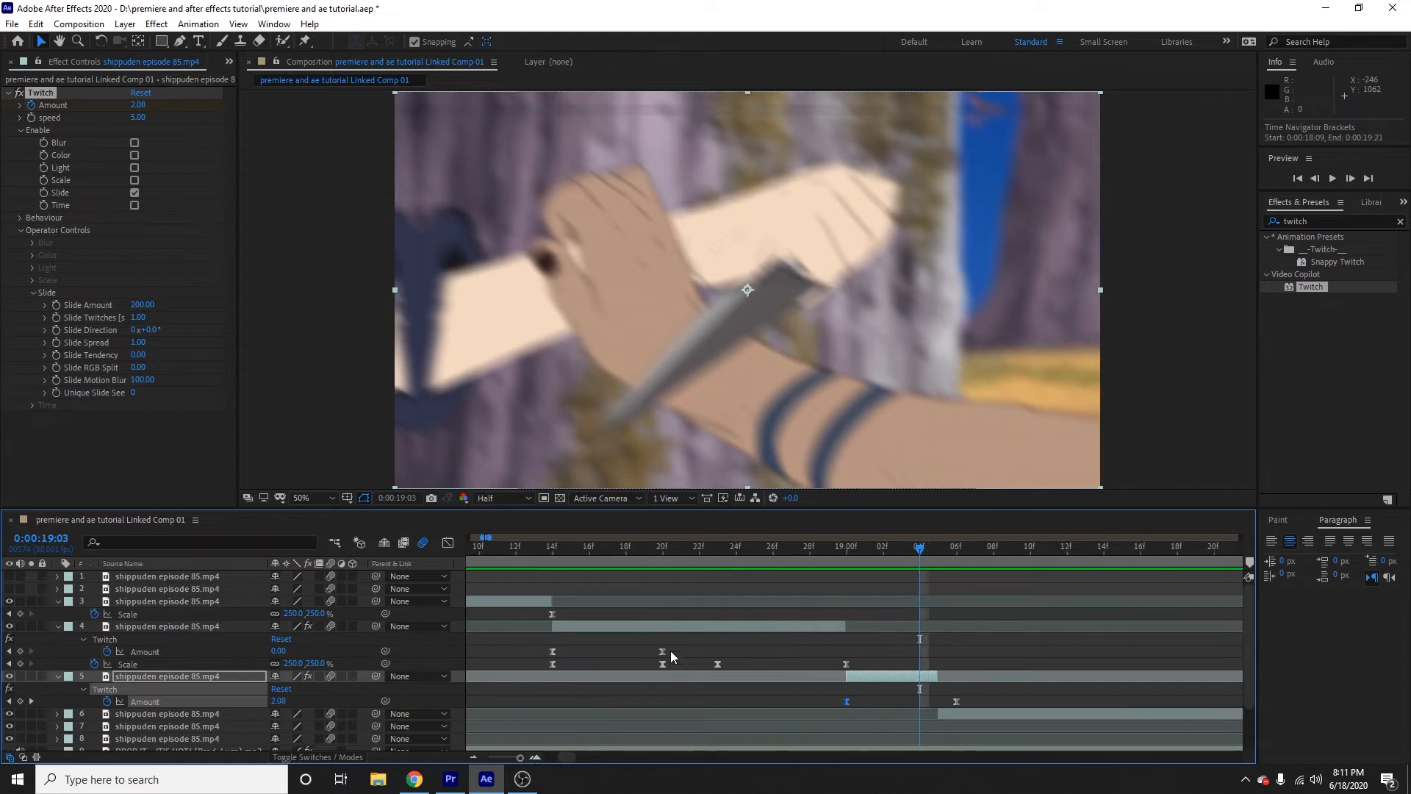
click(530, 666)
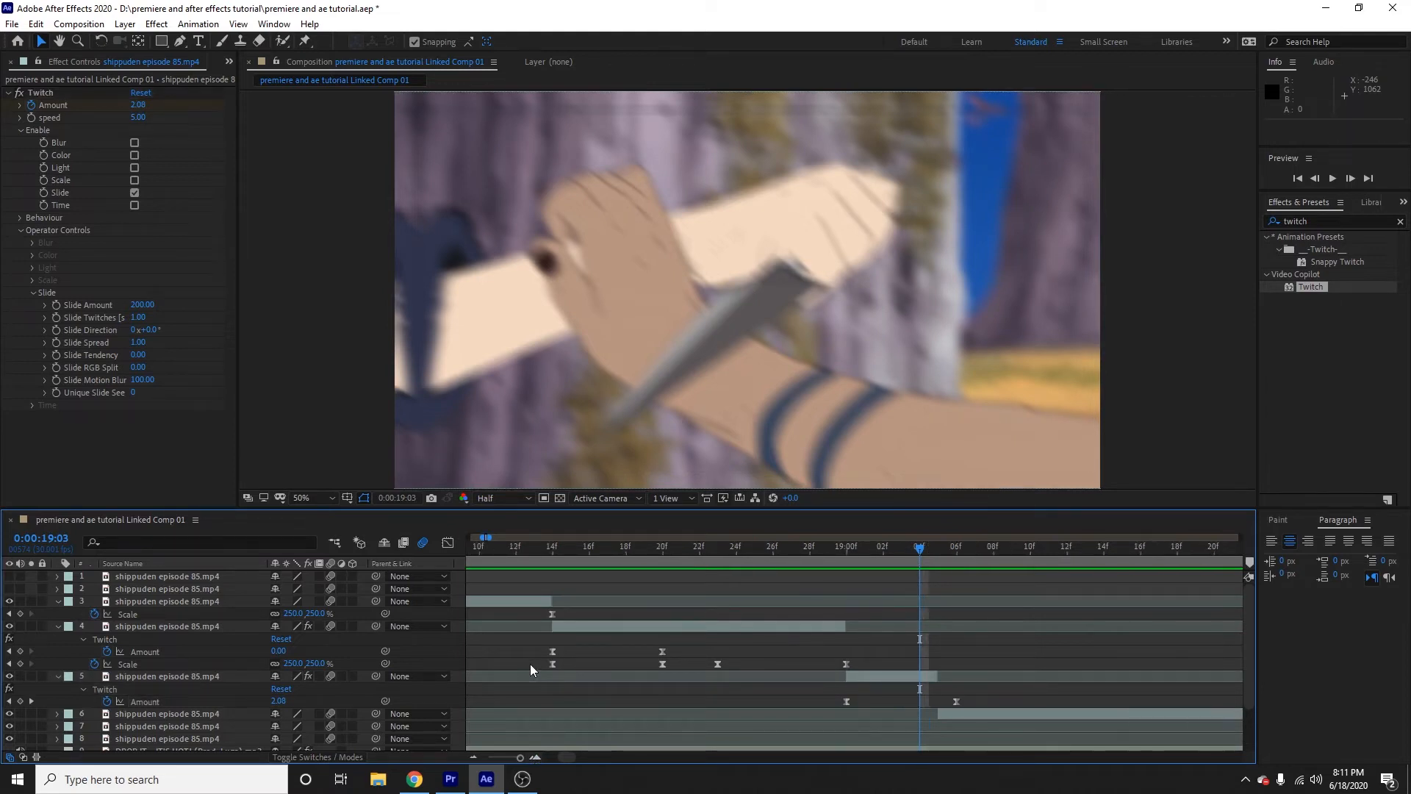
drag(702, 648, 870, 661)
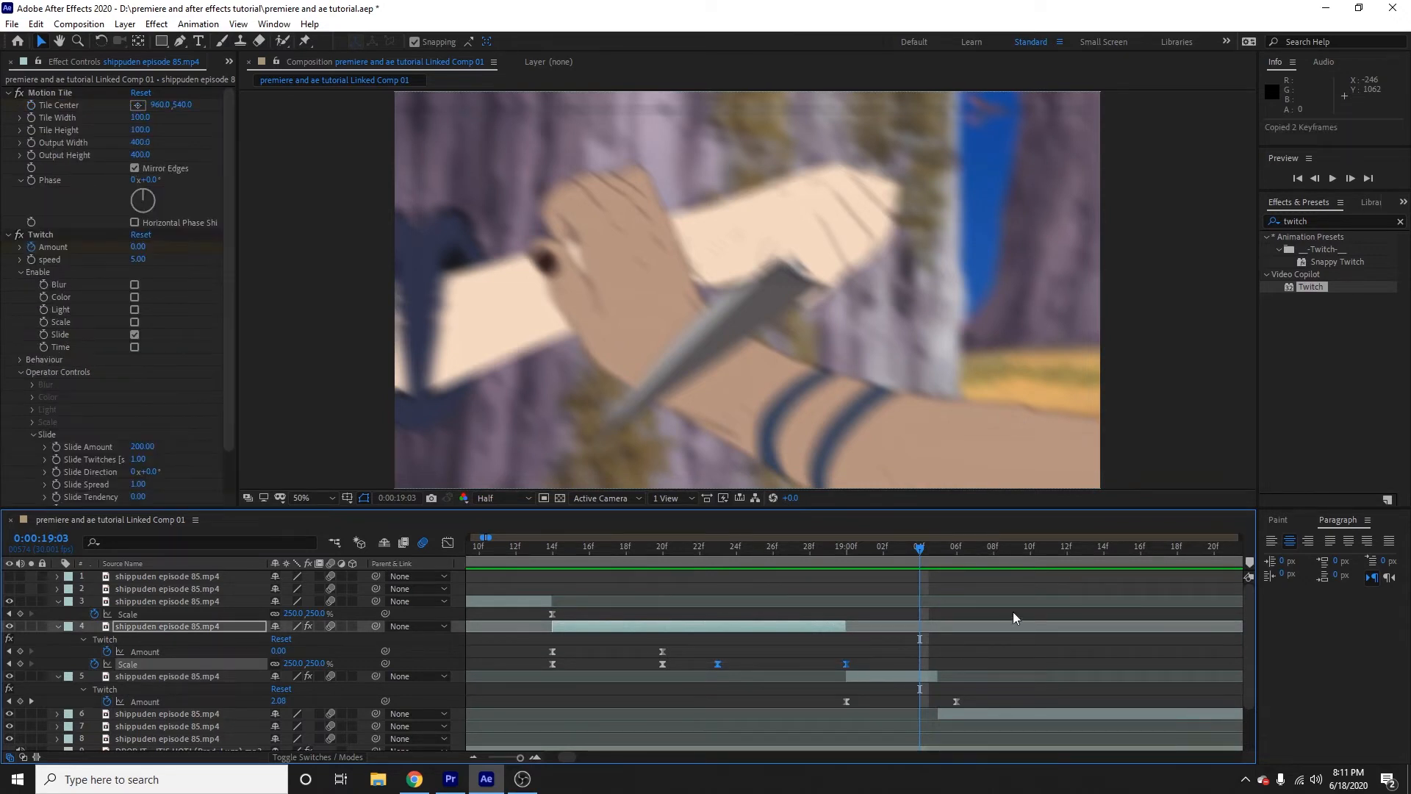
click(899, 677)
click(871, 547)
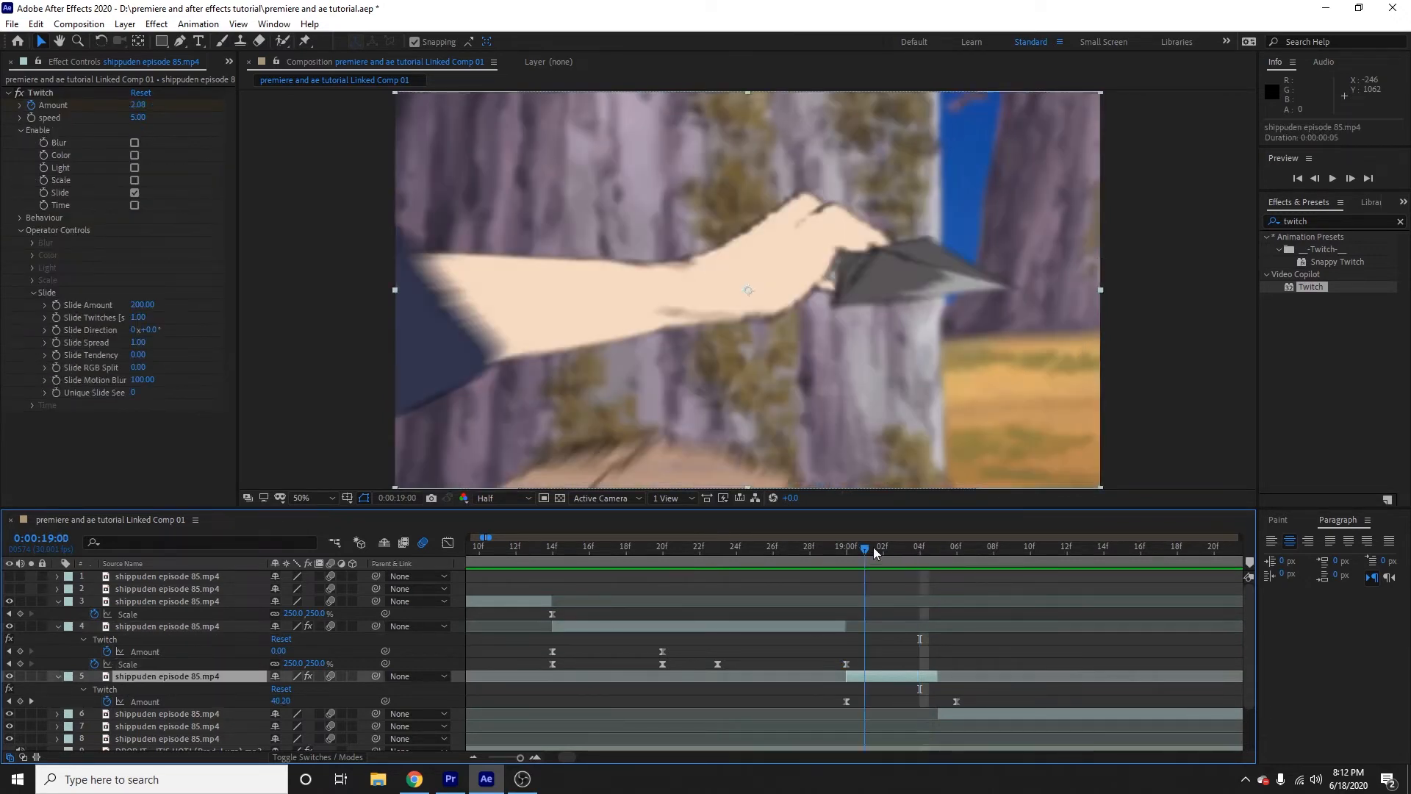
key(ctrl+v)
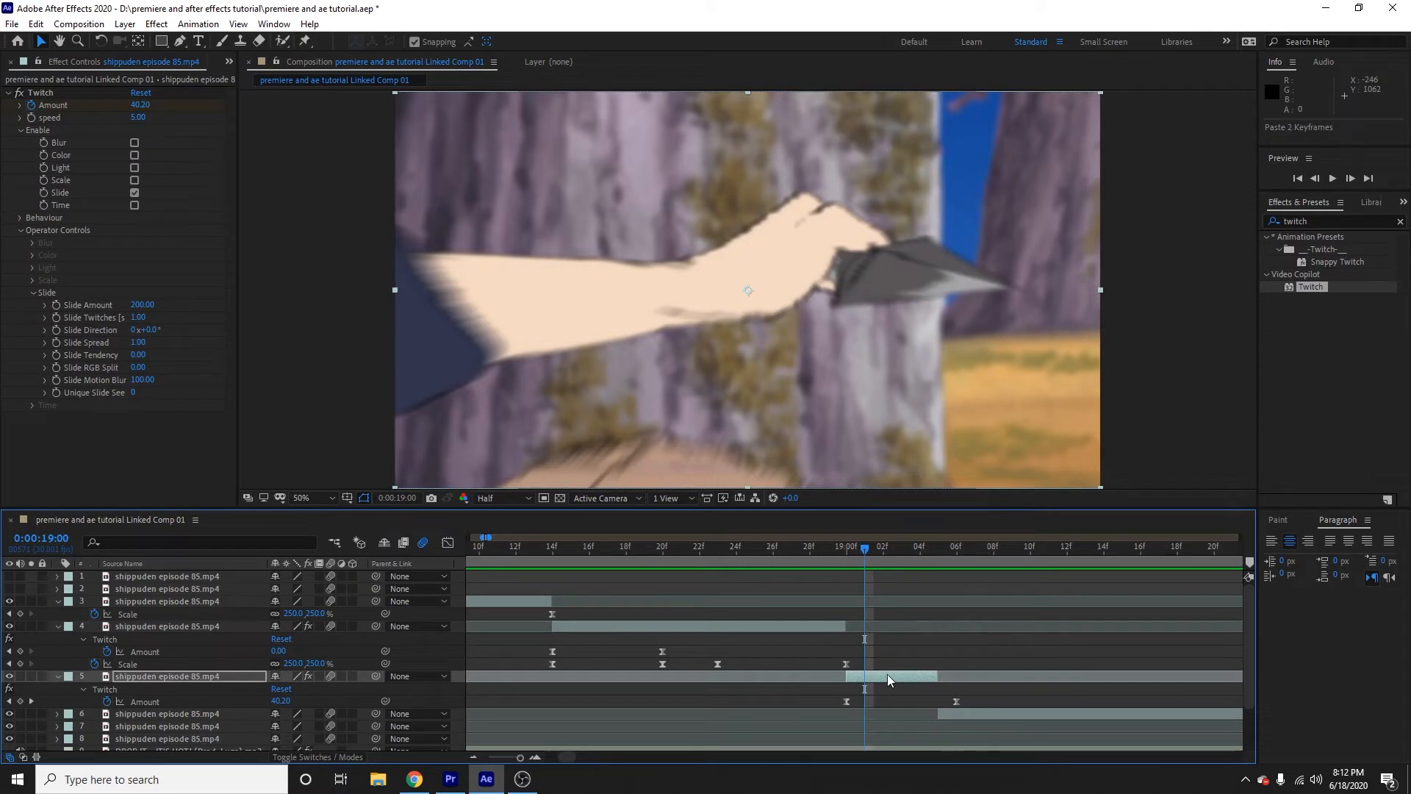
- Reveal the third visible clip's keyframes and shift its two Scale keyframes earlier so the last one falls at 0:00:19:04
key(u)
key(u)
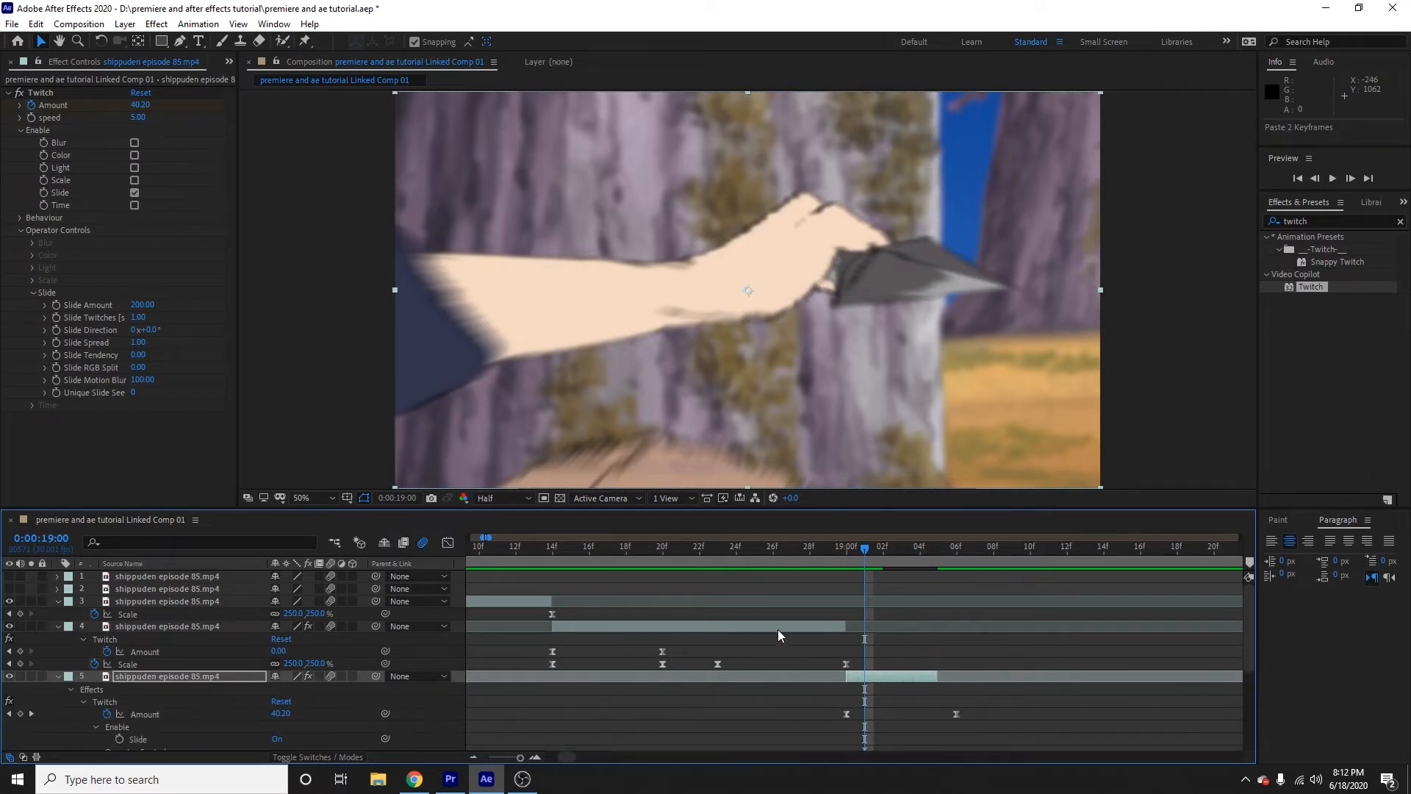
key(u)
click(818, 630)
click(902, 679)
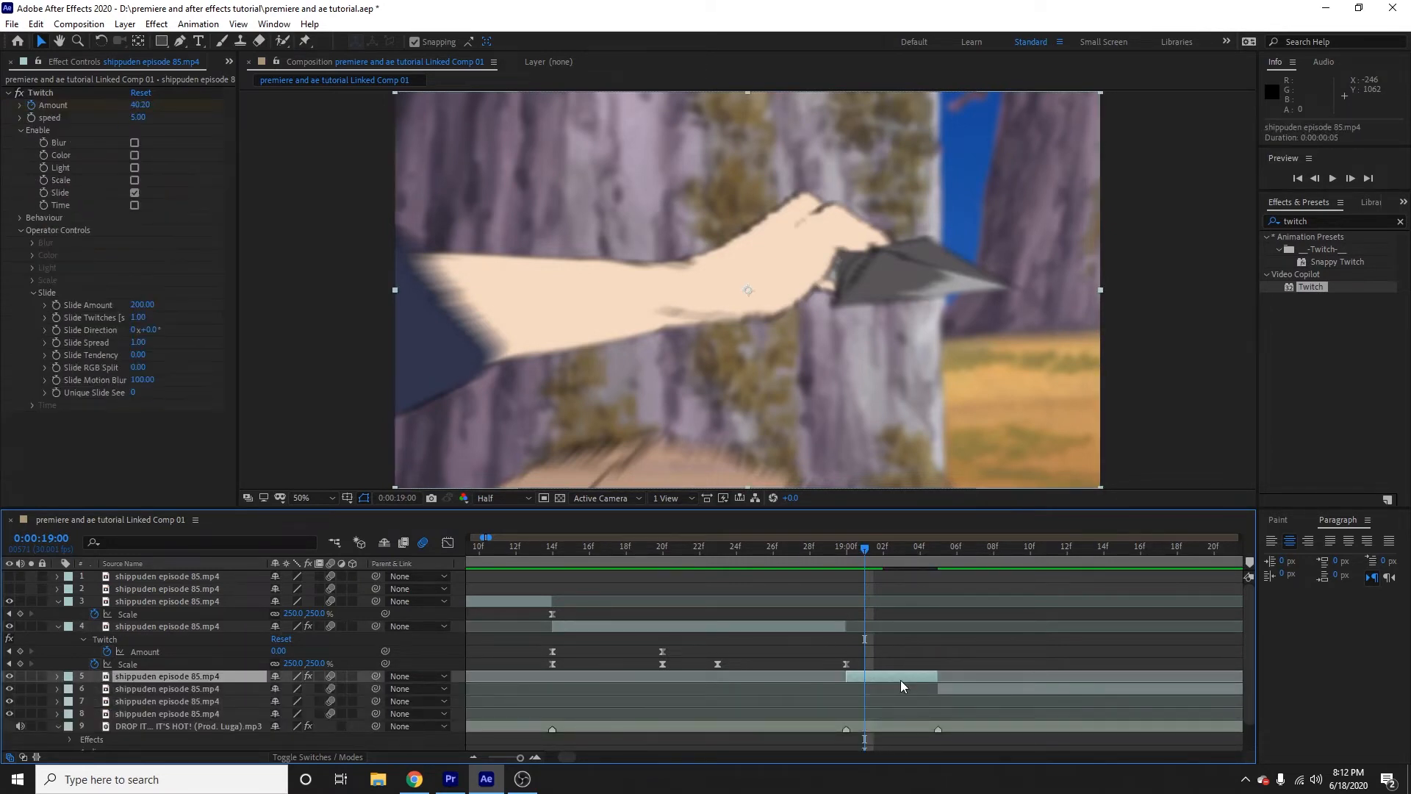
key(u)
scroll(948, 675, down, 1)
mouse_move(823, 656)
mouse_down()
mouse_move(967, 671)
mouse_move(832, 681)
mouse_up()
click(1032, 678)
drag(985, 679, 940, 677)
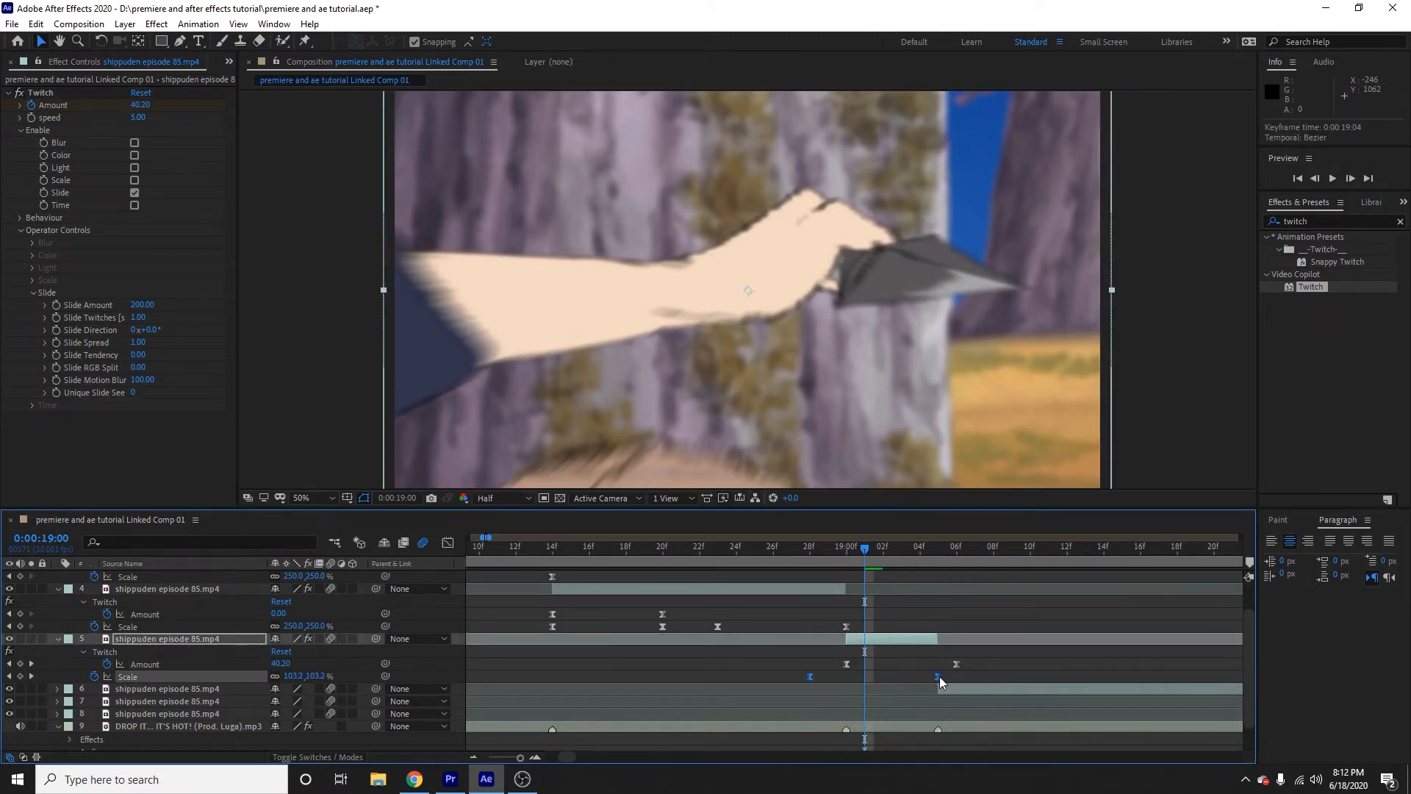
- Move the current time to 0:00:19:04 and select the fourth visible clip, which starts there
drag(869, 548, 941, 596)
click(955, 688)
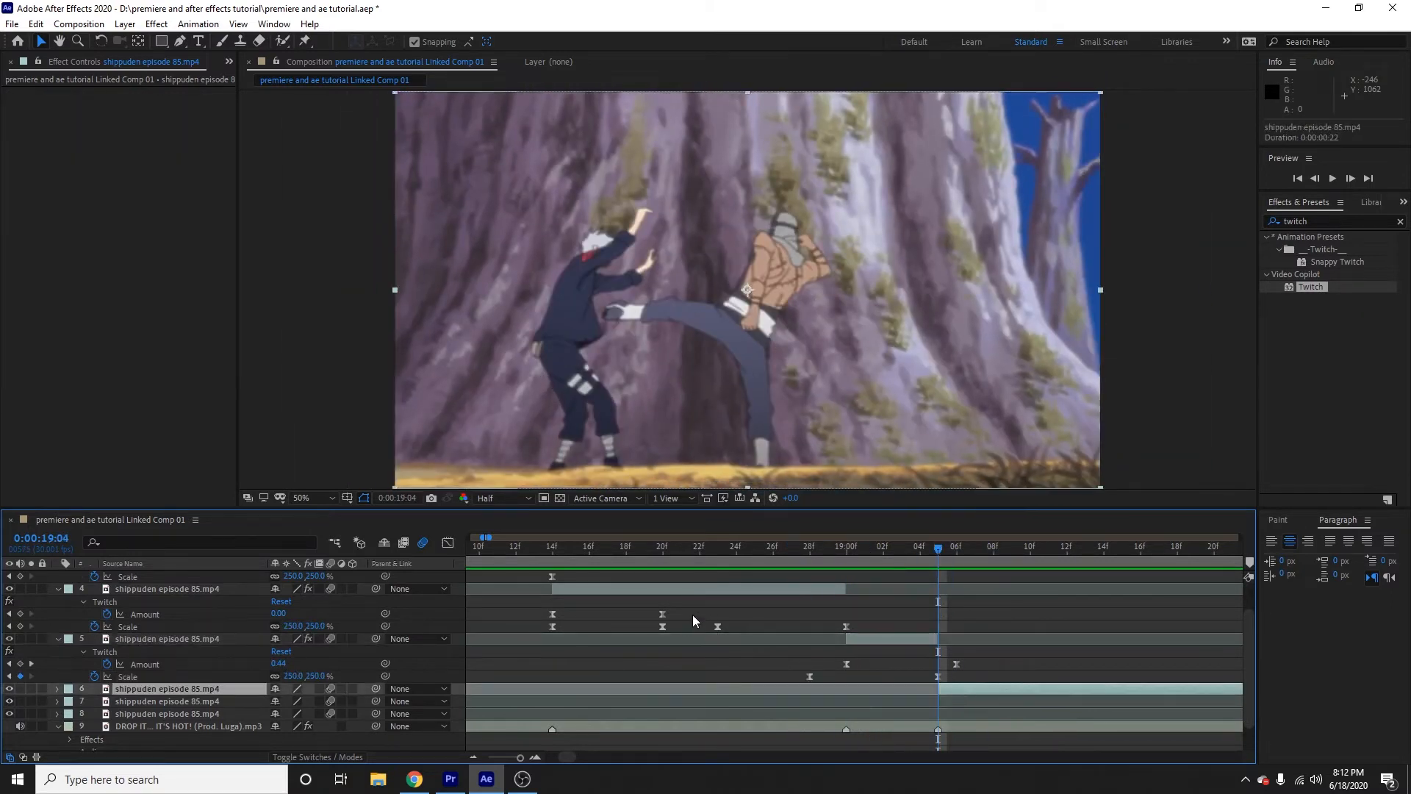
drag(693, 614, 873, 628)
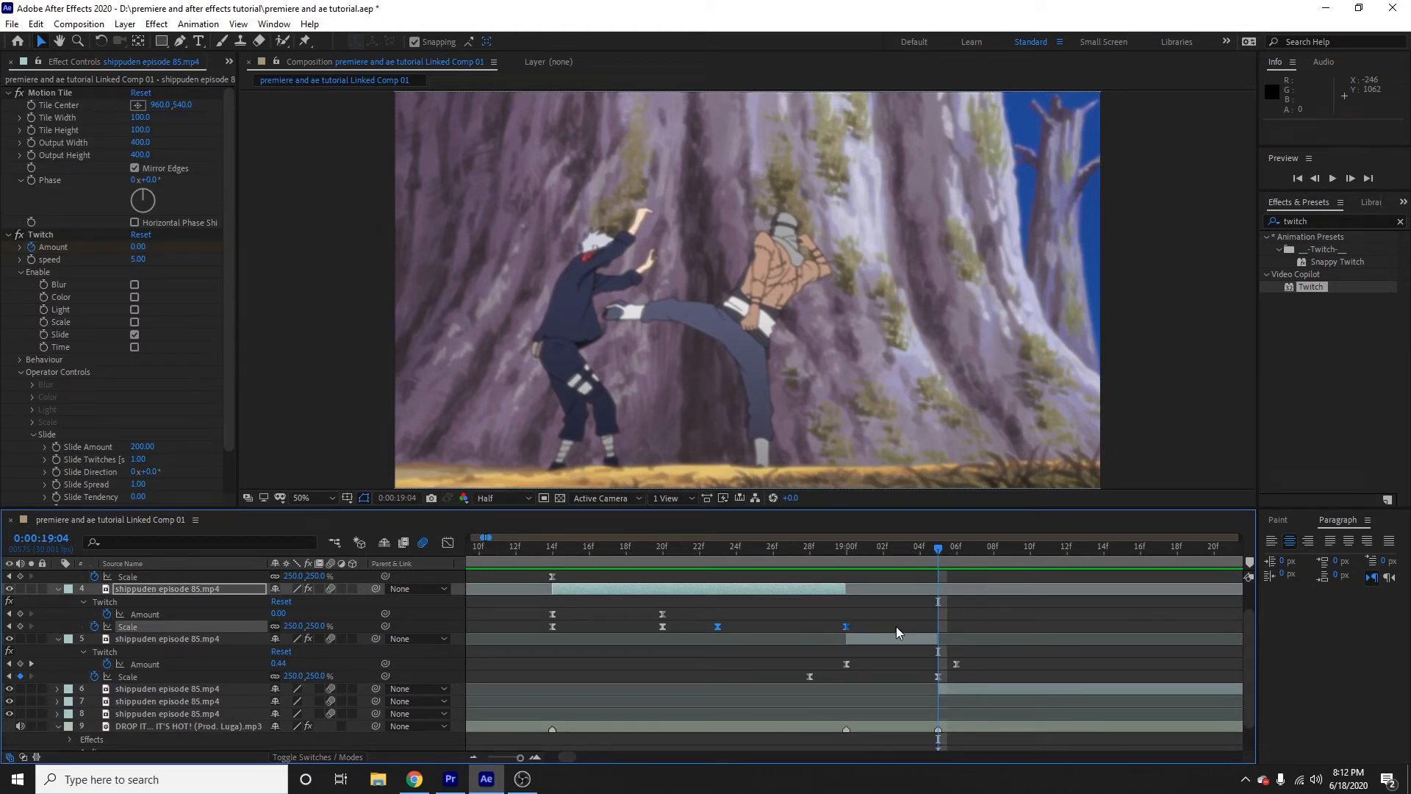
click(978, 690)
key(ctrl+v)
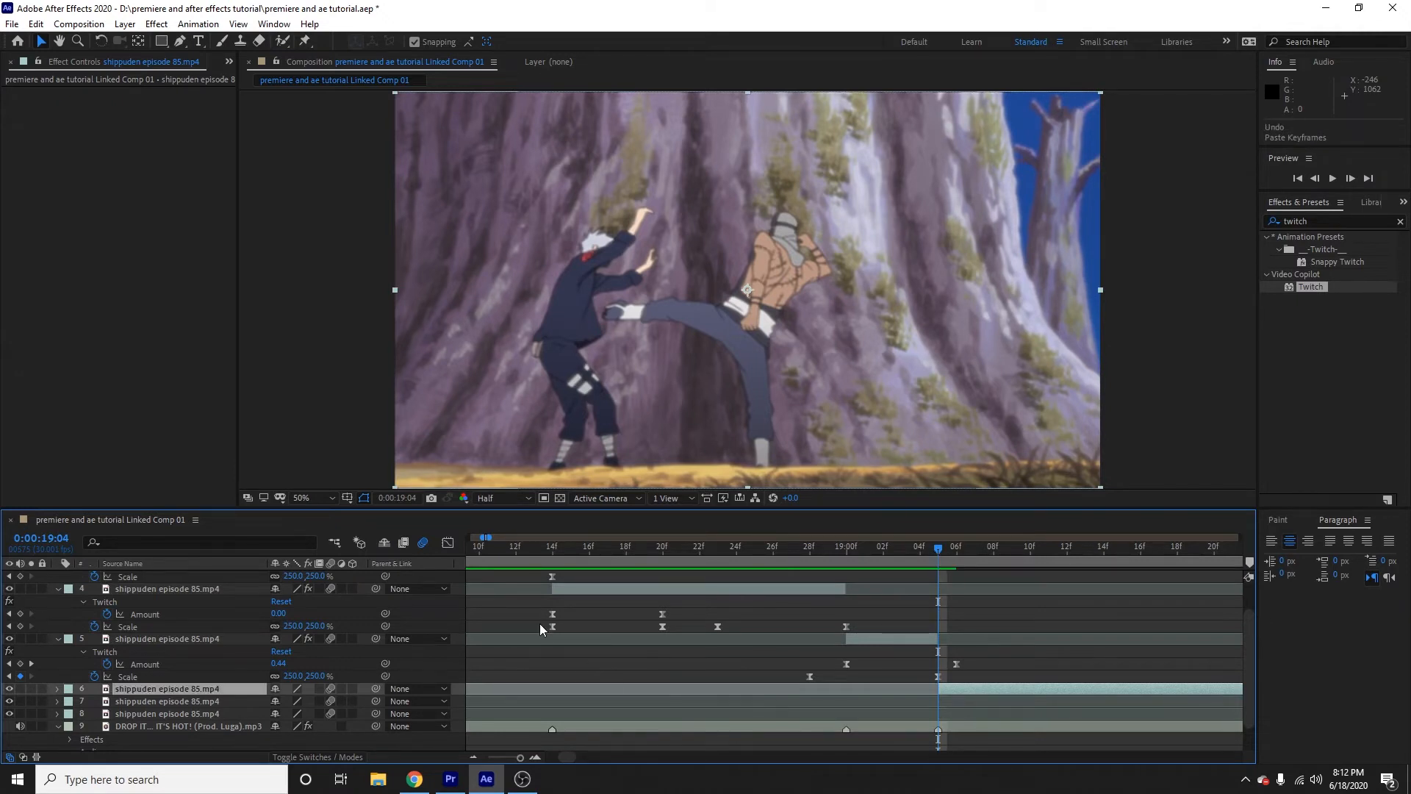
- Copy the second visible clip's first two Scale keyframes onto the fourth visible clip at 0:00:19:04
drag(539, 623, 567, 635)
drag(673, 634, 676, 633)
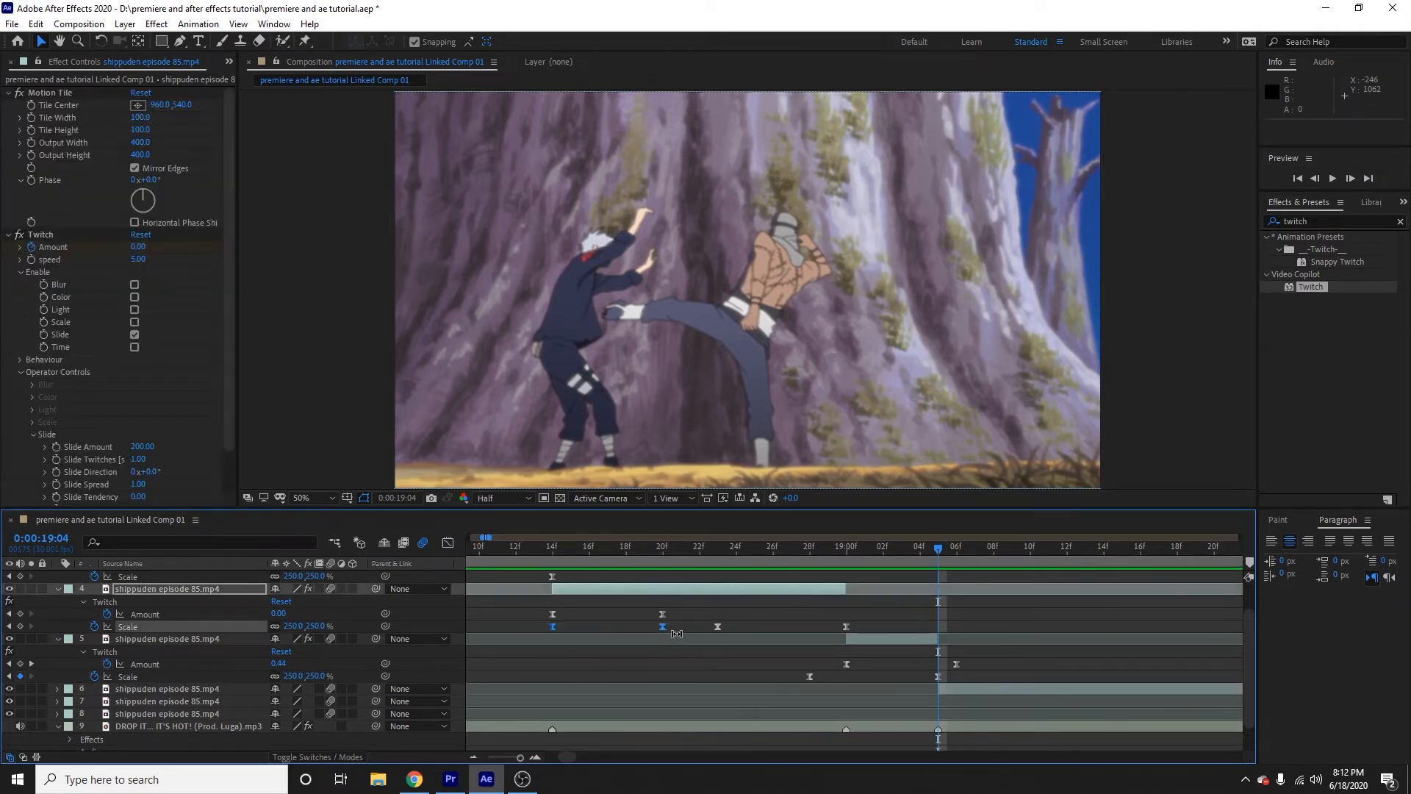
click(978, 688)
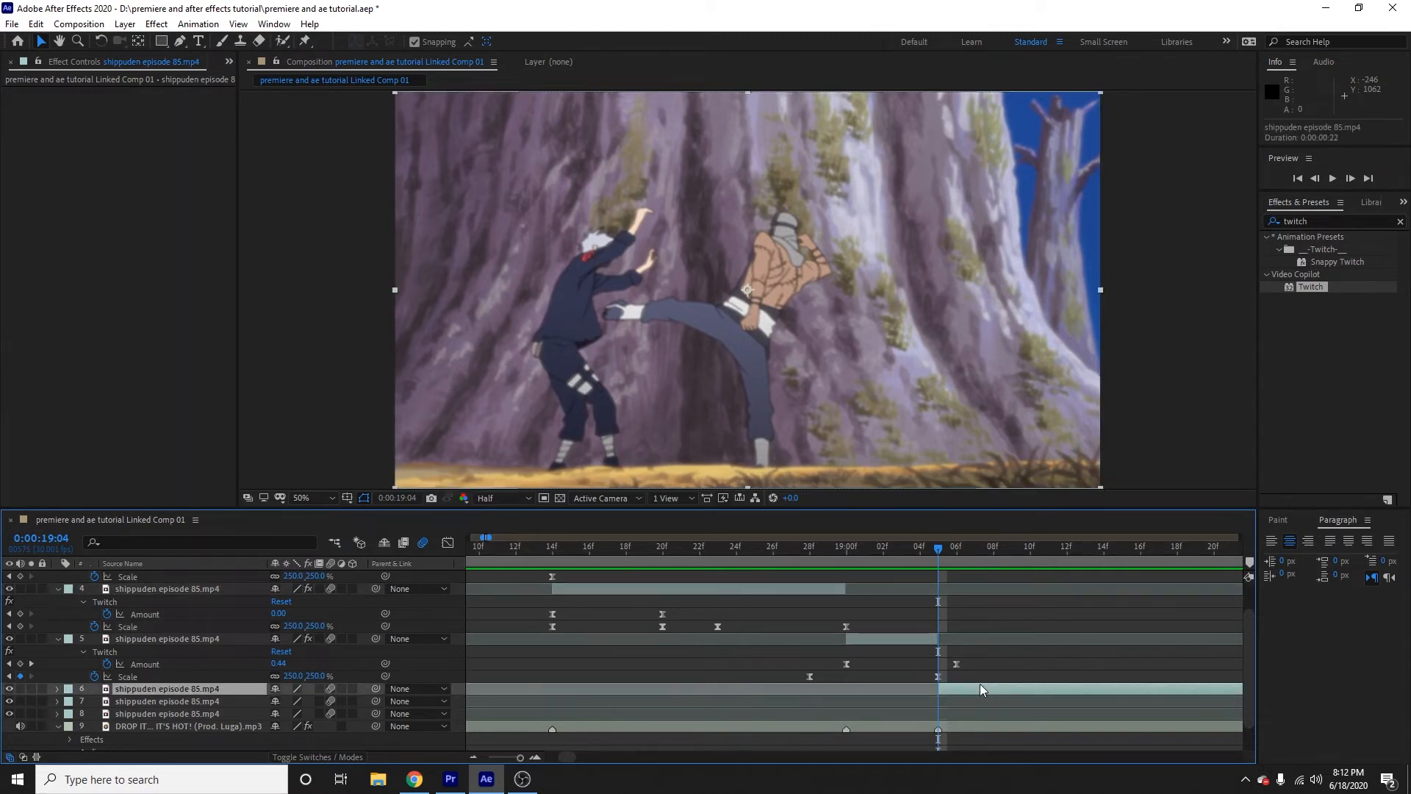
key(ctrl+v)
- Apply Motion Tile to the fourth visible clip with Mirror Edges on and both Output Width and Output Height set to 400
click(1331, 222)
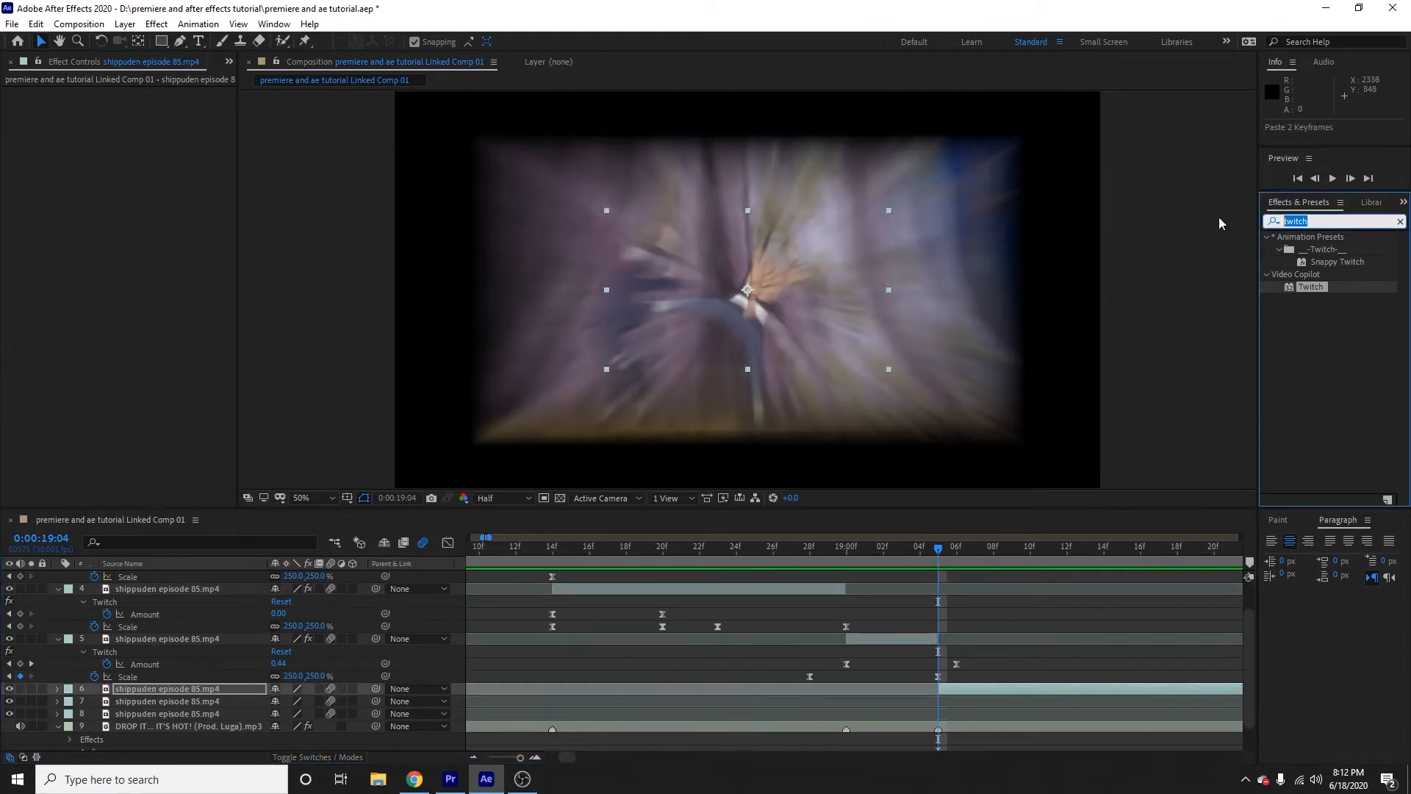
text(motion)
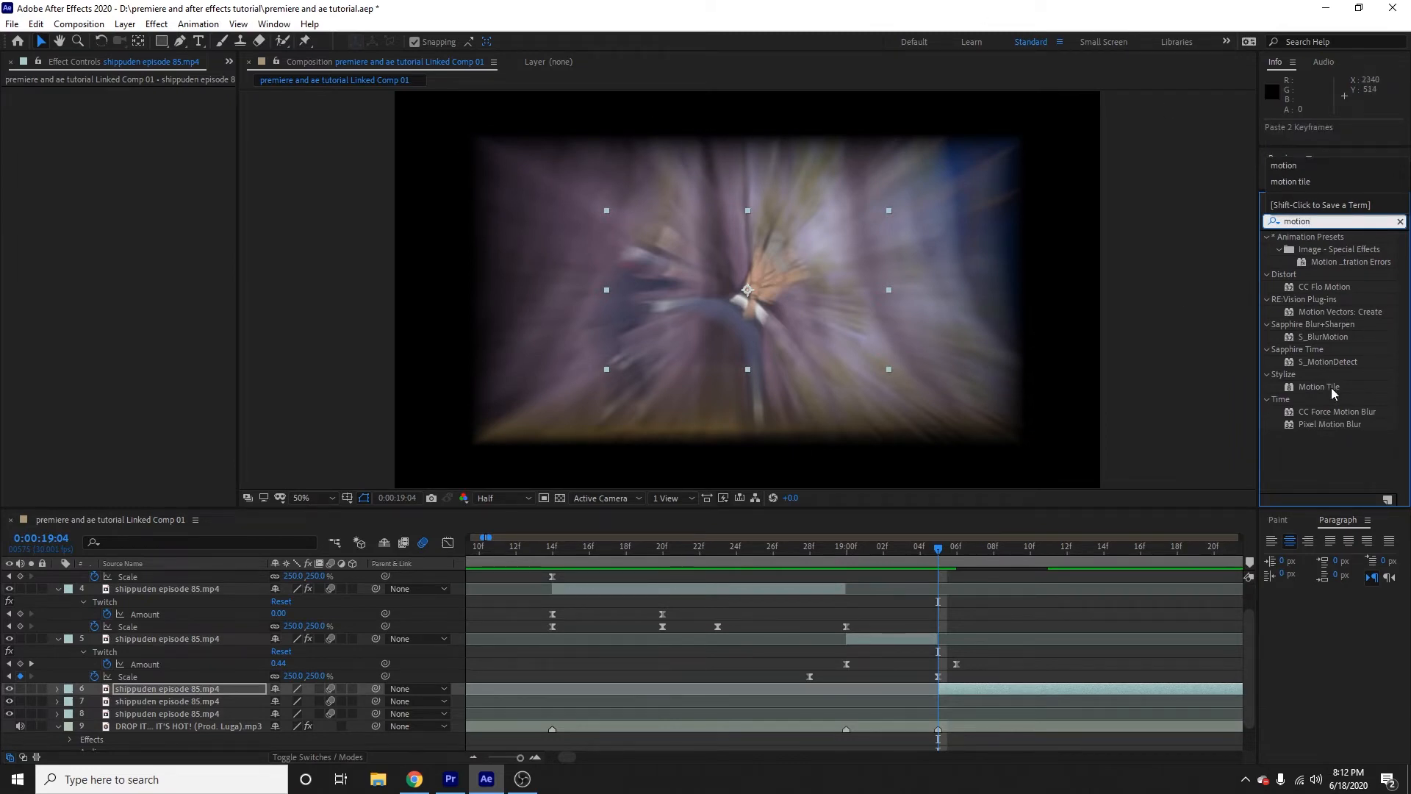
drag(1331, 387, 1012, 690)
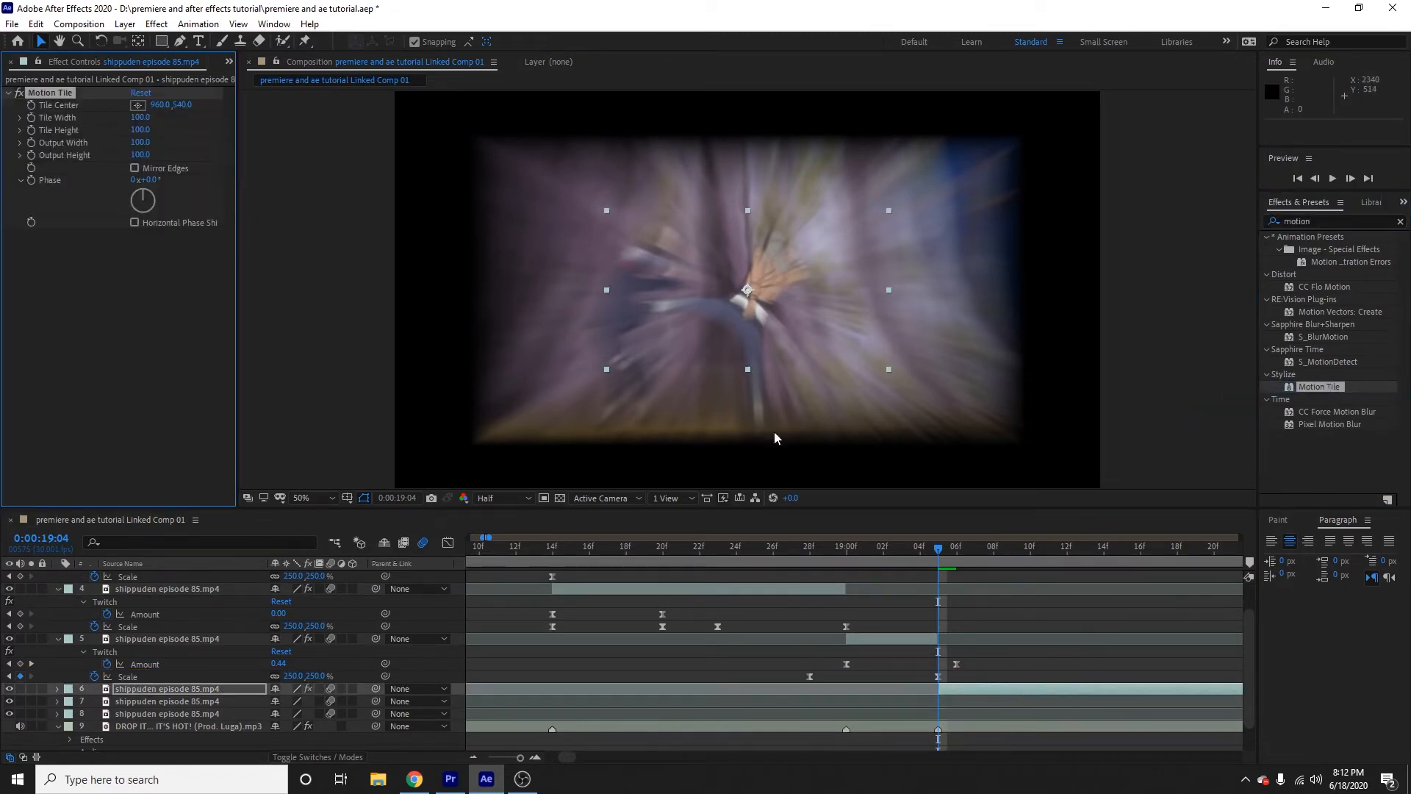
click(135, 168)
click(140, 155)
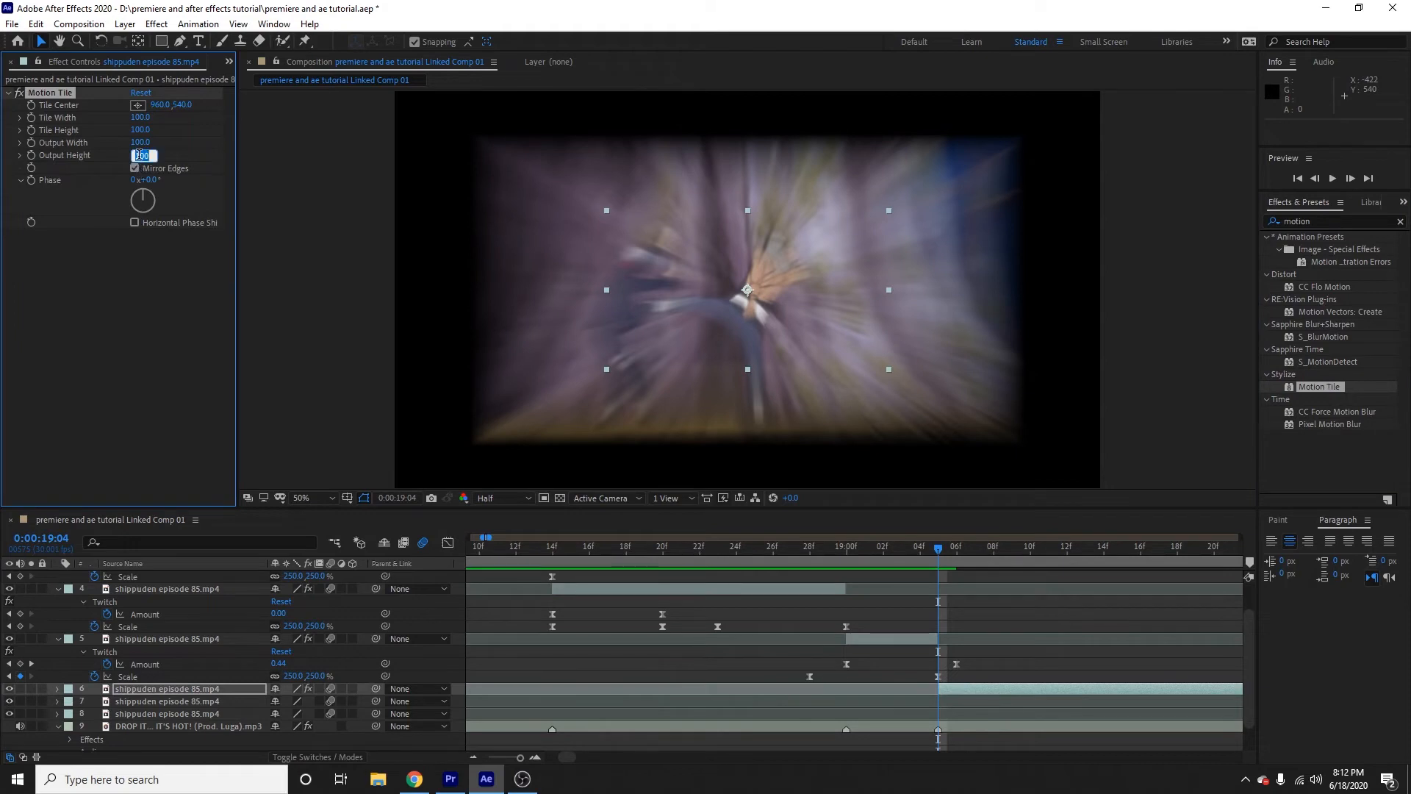
text(400)
key(Return)
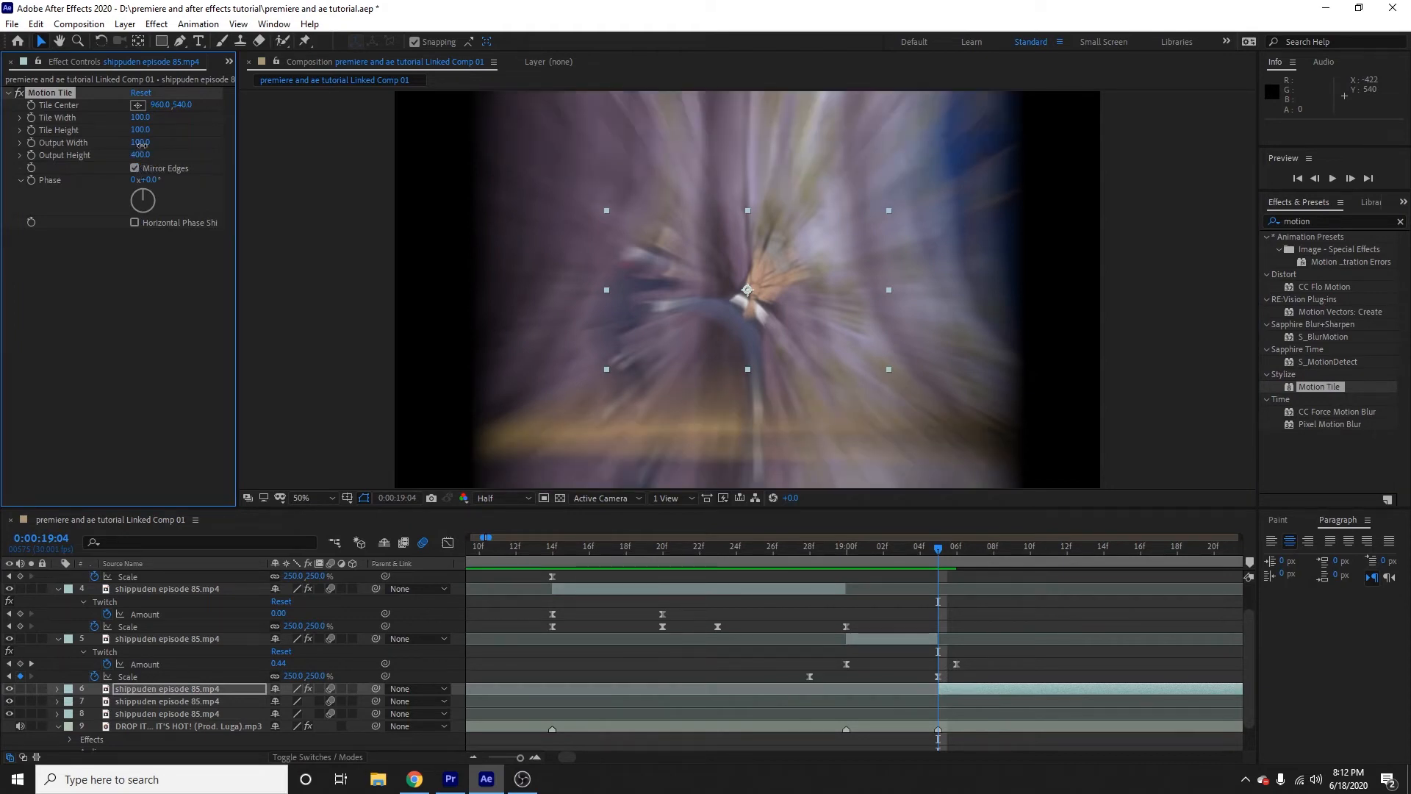
click(141, 143)
text(400)
key(Return)
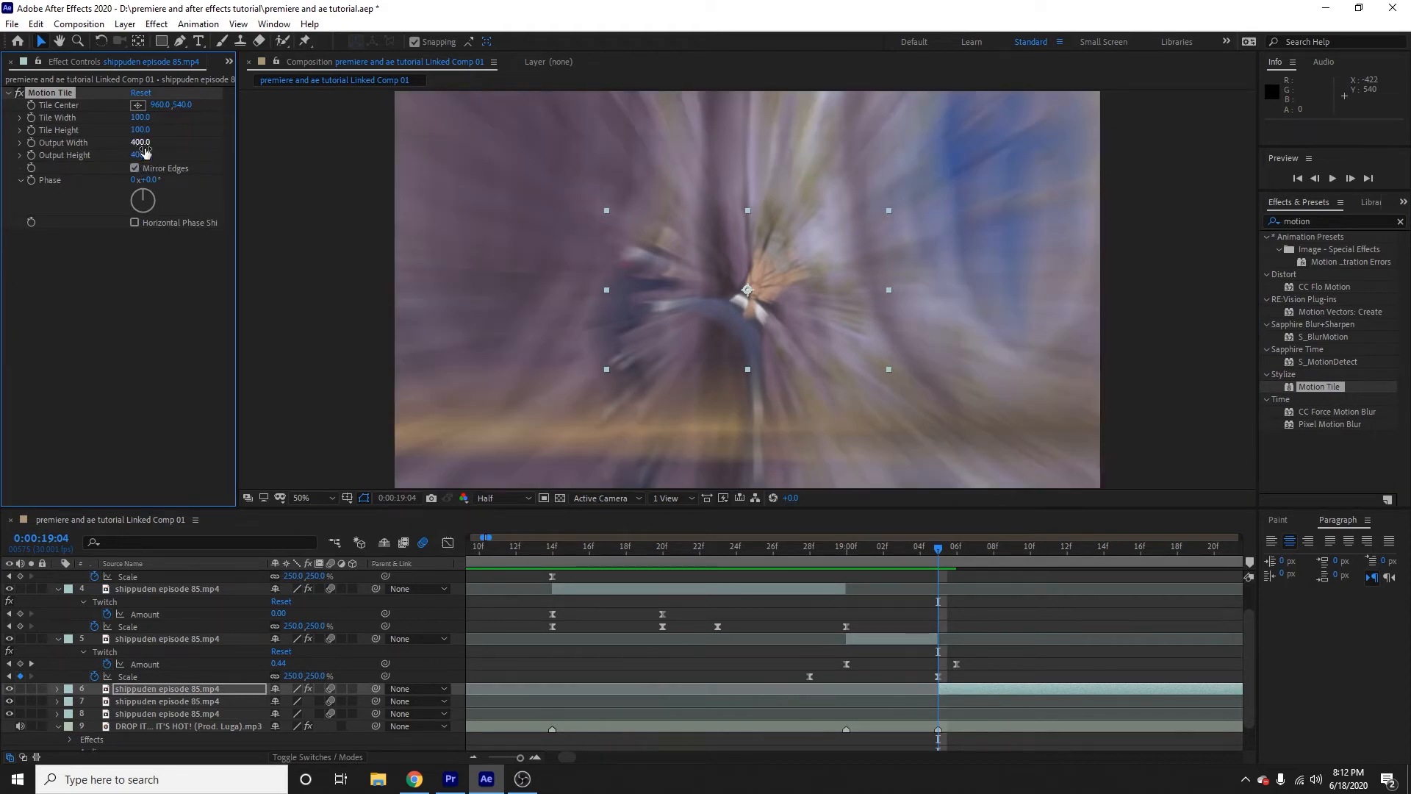
click(473, 757)
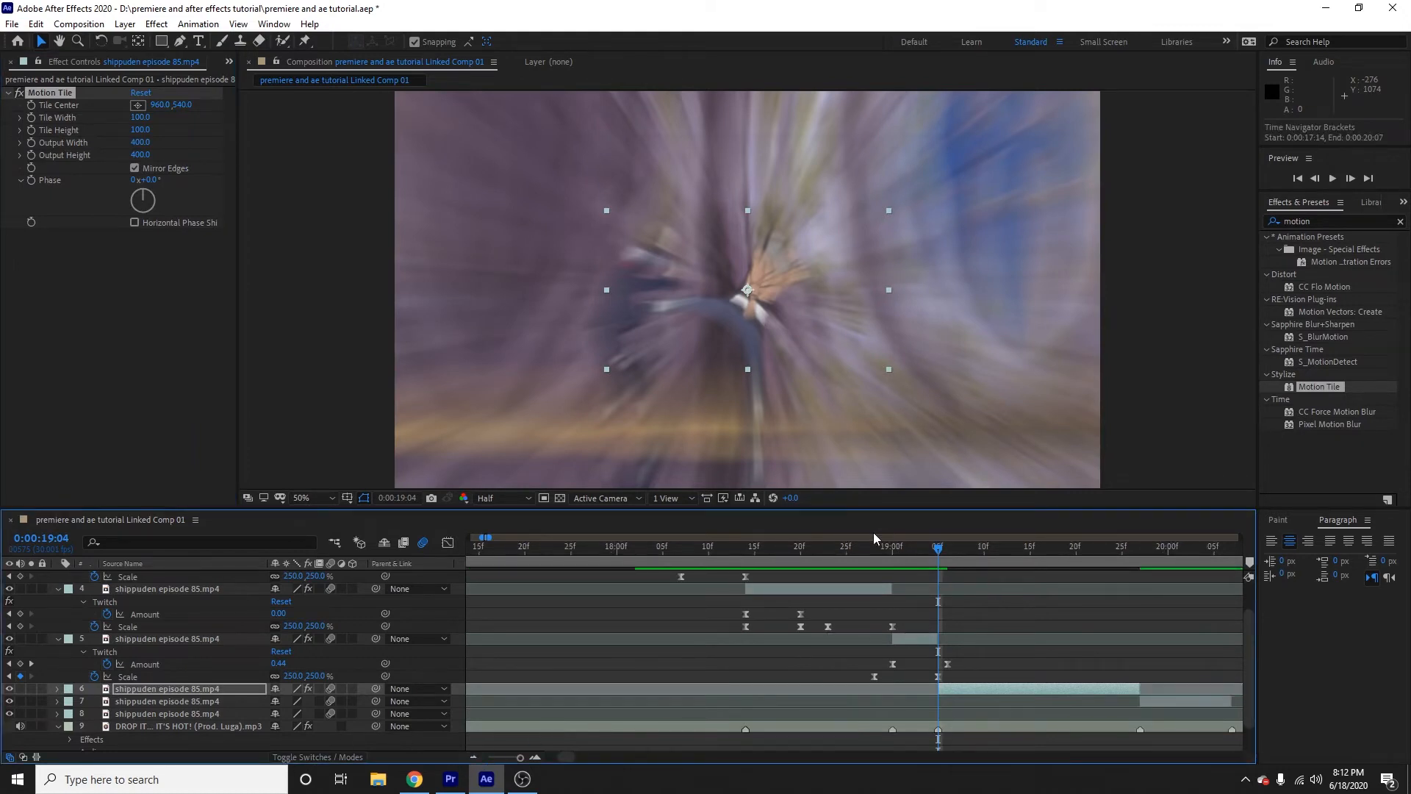
drag(907, 545, 939, 560)
scroll(819, 603, up, 3)
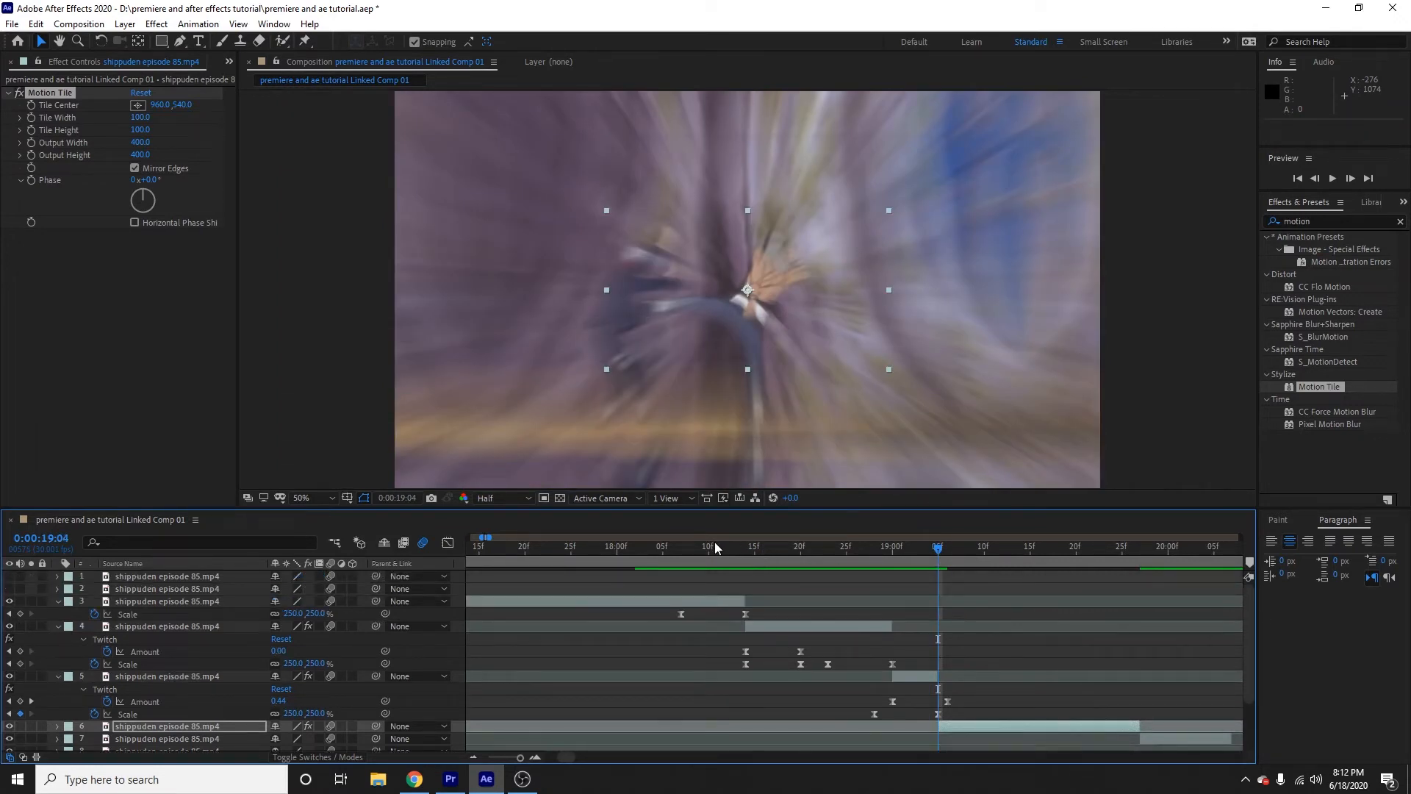
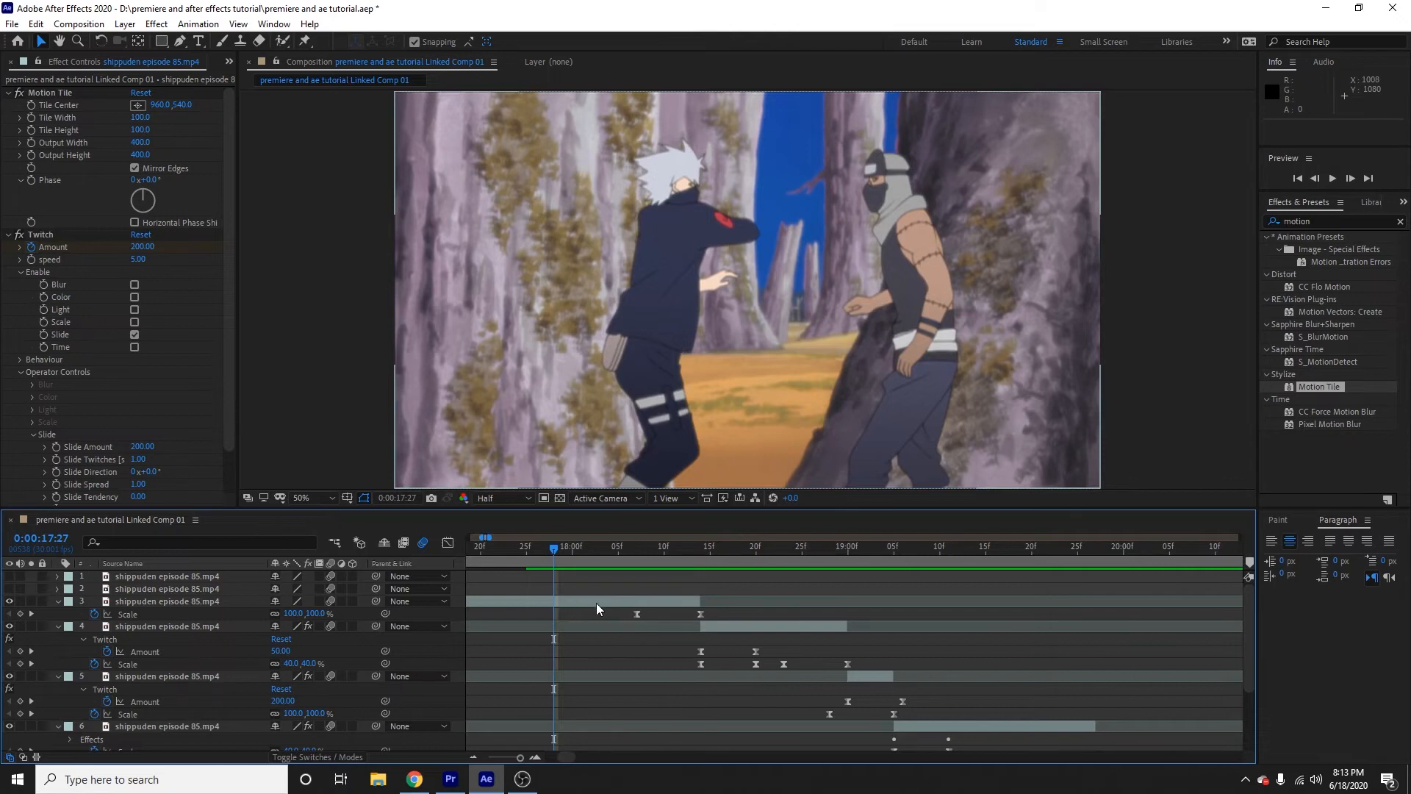
- Add an adjustment layer directly above the first visible clip and rename it wiggle
click(522, 604)
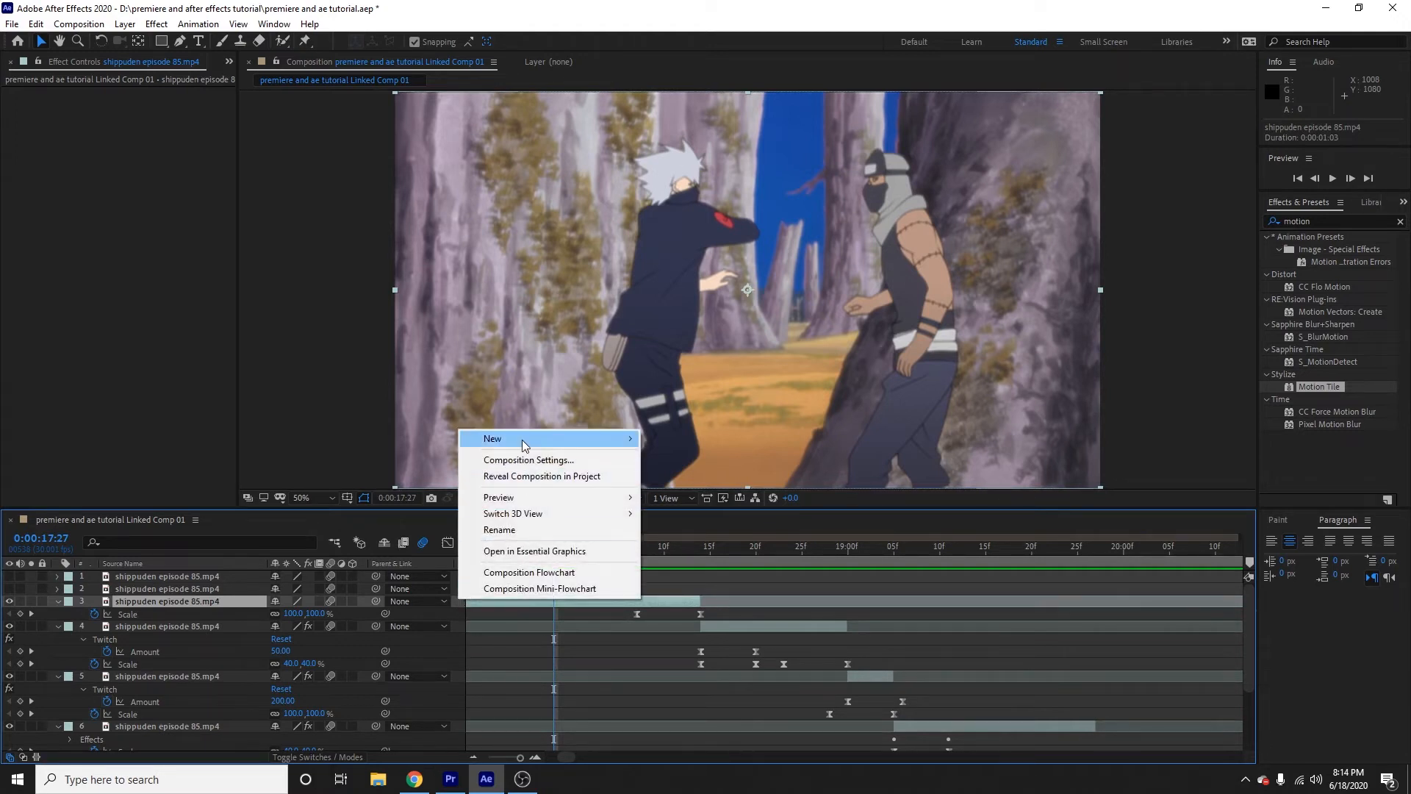
mouse_move(521, 439)
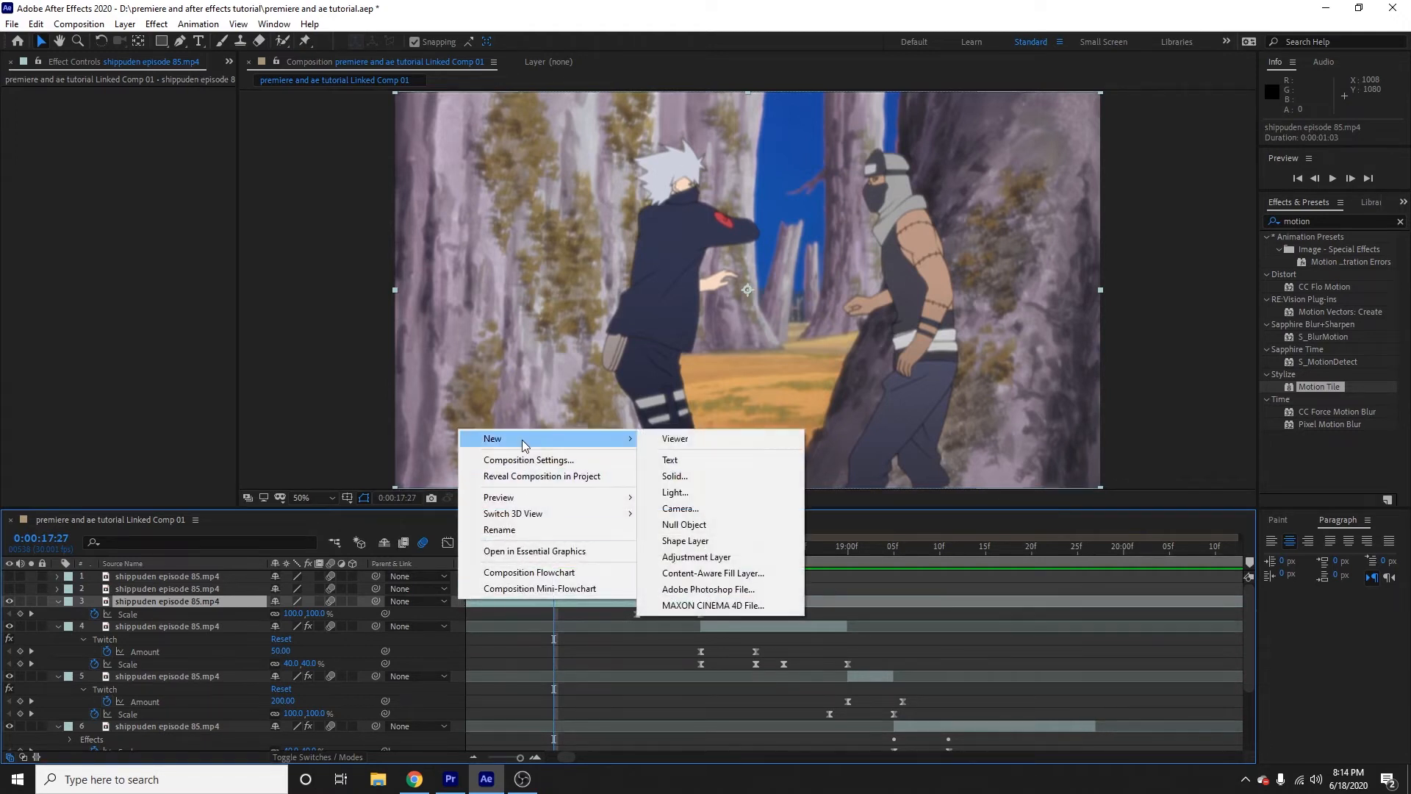
click(717, 557)
right_click(178, 603)
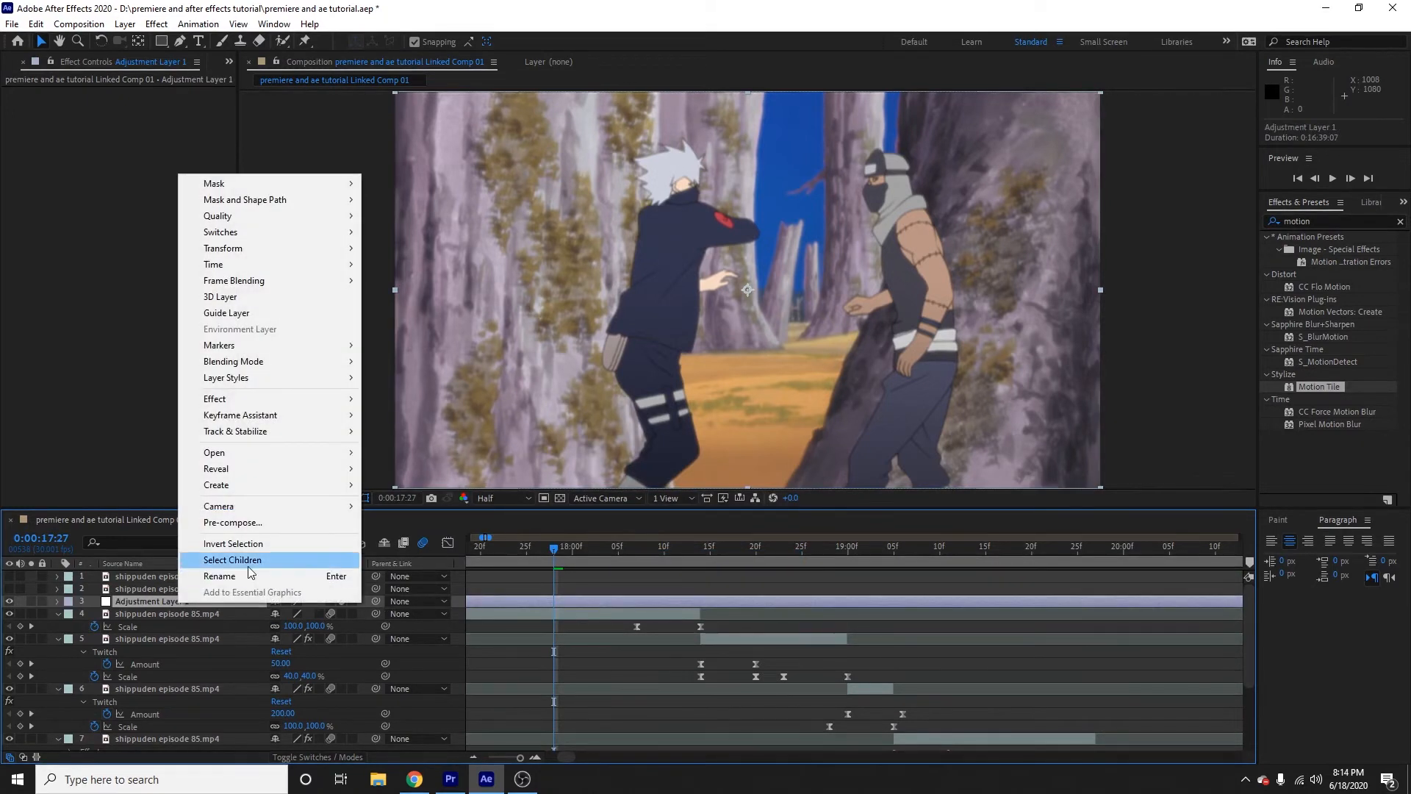
click(249, 570)
text(wiggle)
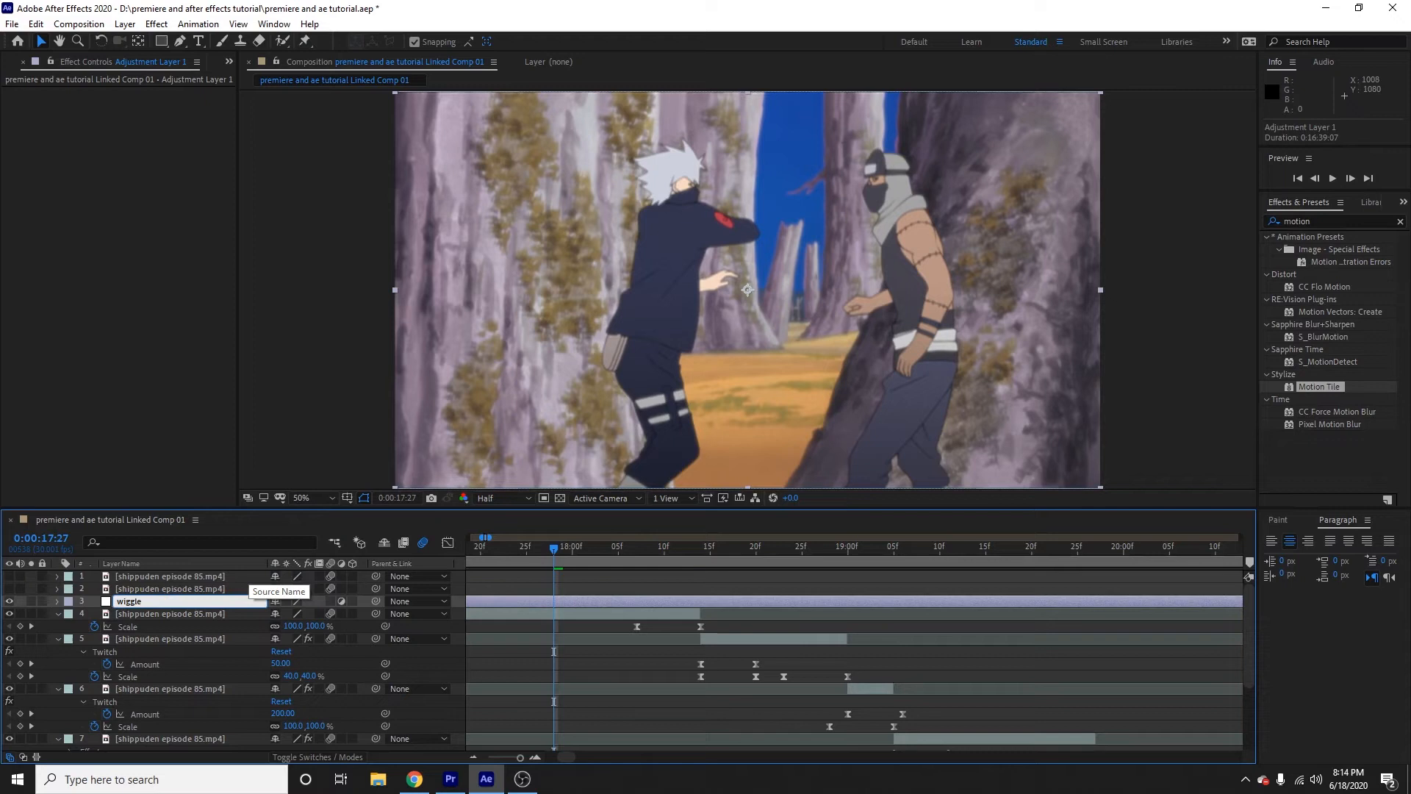
key(Return)
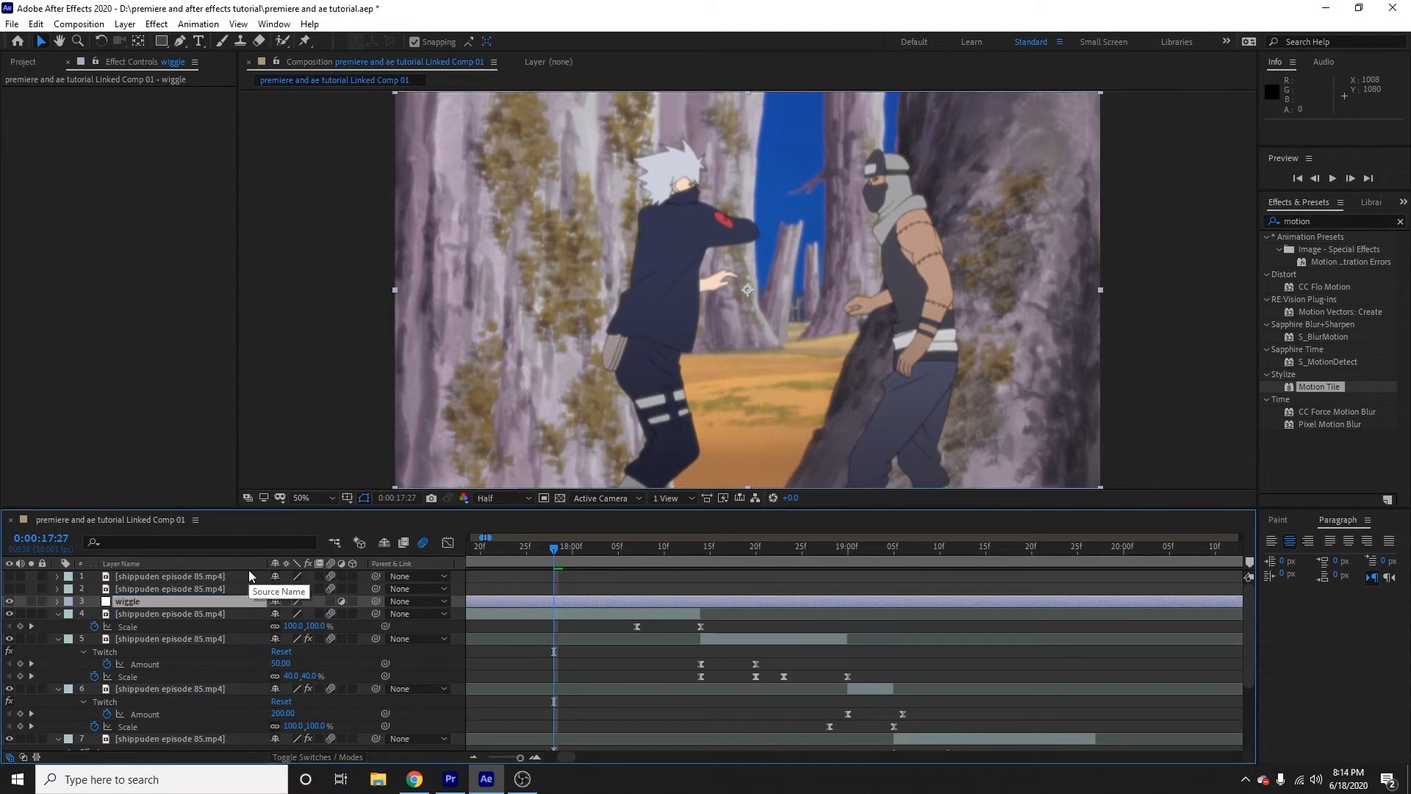
- Apply Motion Tile to the first visible clip with Mirror Edges on and both Output Width and Output Height set to 400
click(1330, 214)
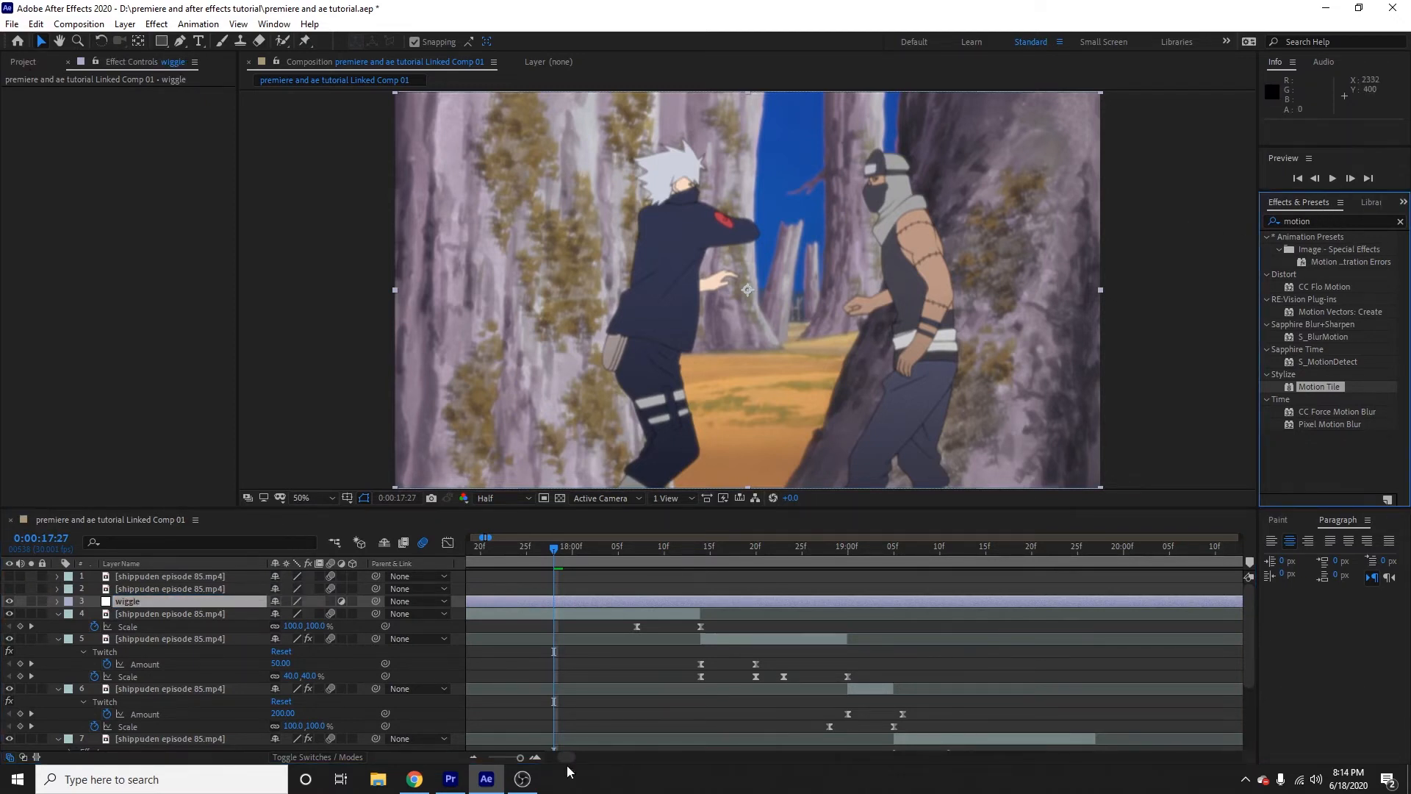
click(473, 757)
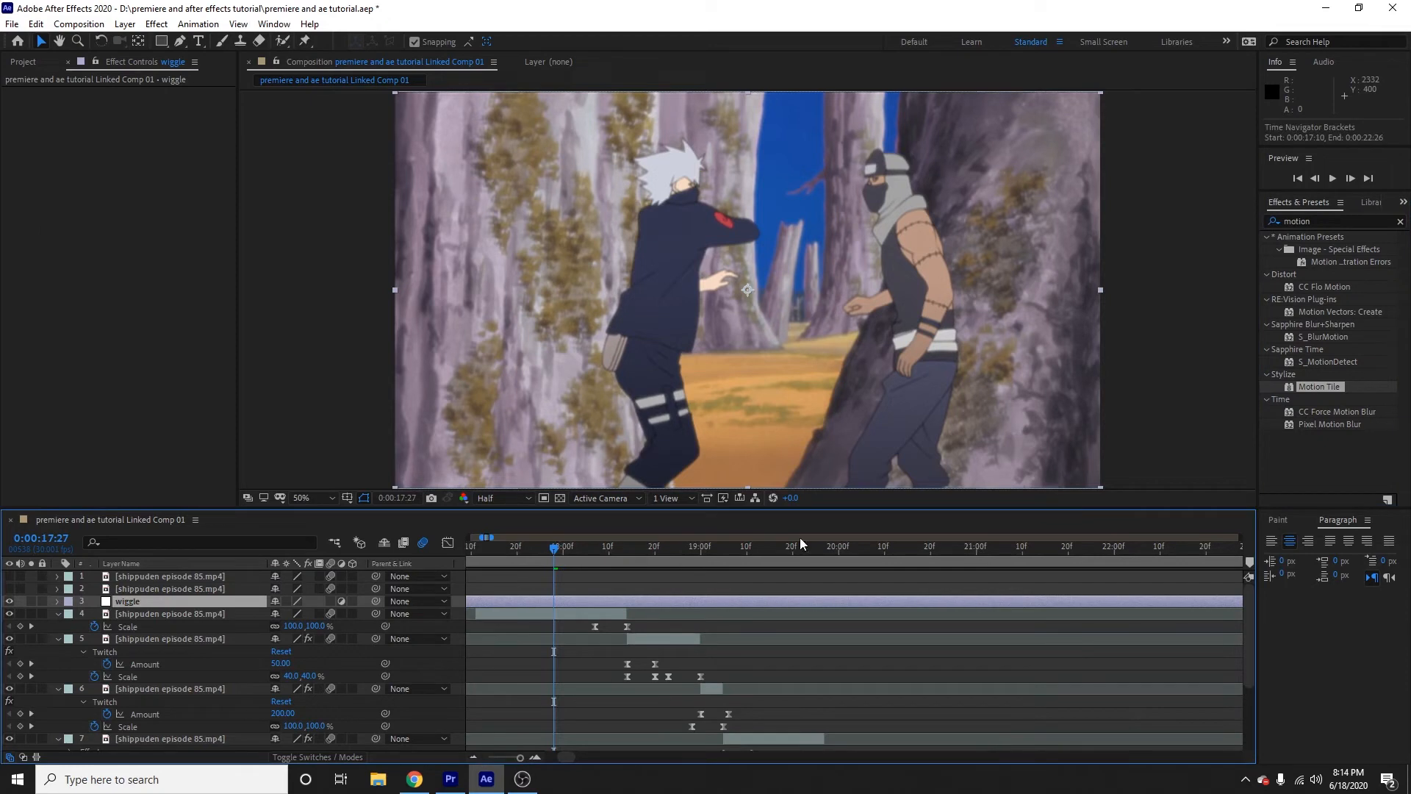
click(581, 616)
drag(1326, 388, 583, 613)
click(135, 168)
click(140, 154)
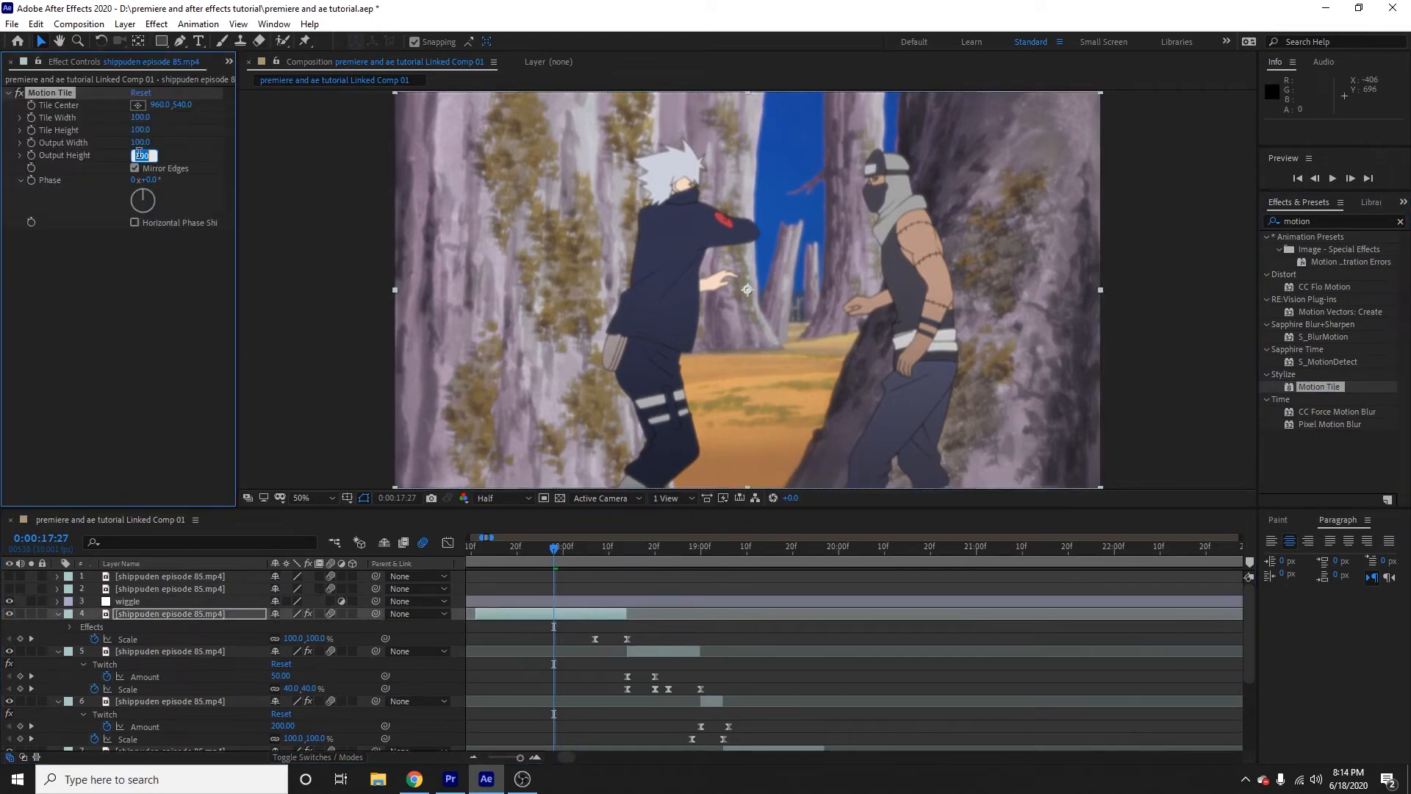
text(400)
key(Return)
click(142, 142)
text(400)
key(Return)
- Copy the Motion Tile effect with its 400 output size and mirrored edges onto the third and fifth visible clips
click(680, 652)
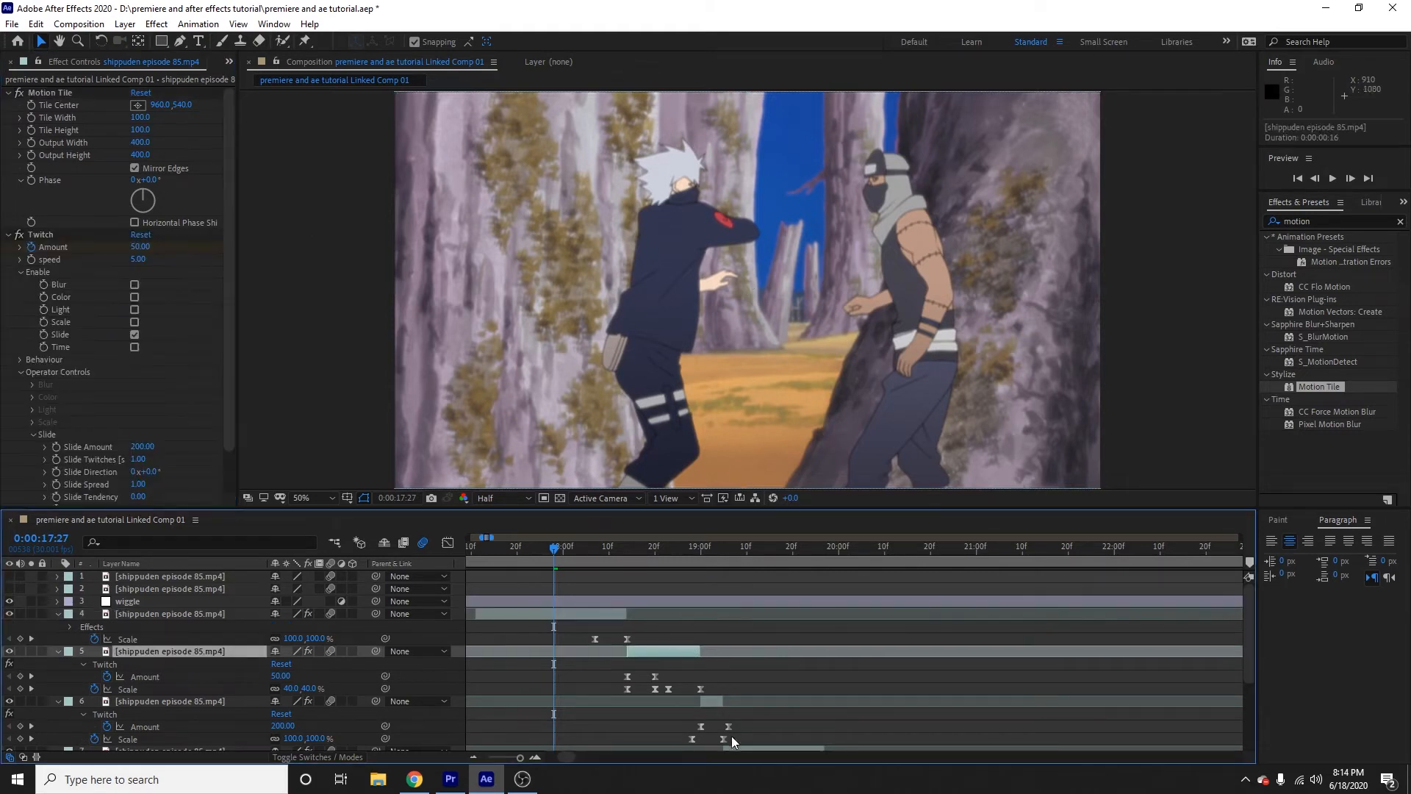
click(708, 703)
scroll(863, 676, down, 2)
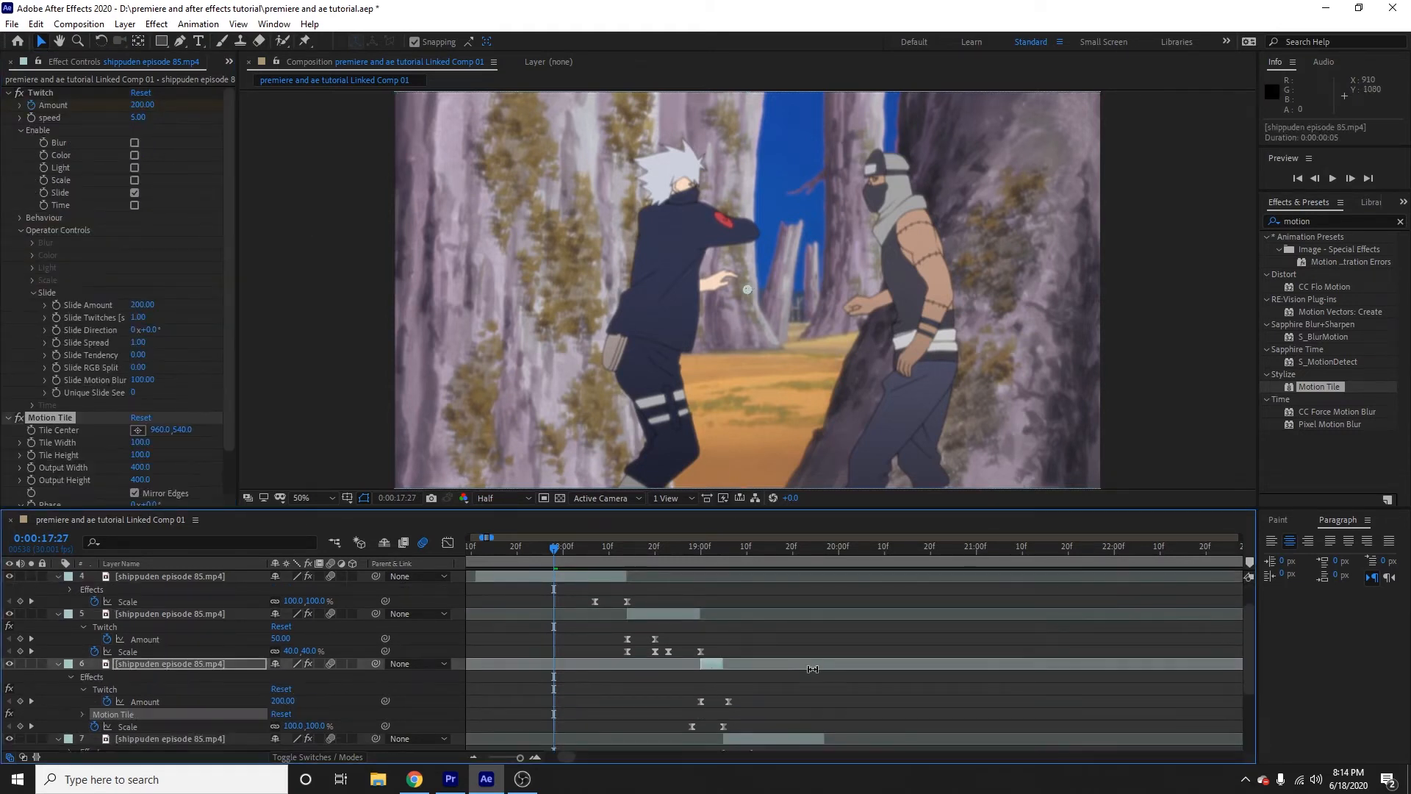
scroll(800, 687, down, 3)
click(784, 666)
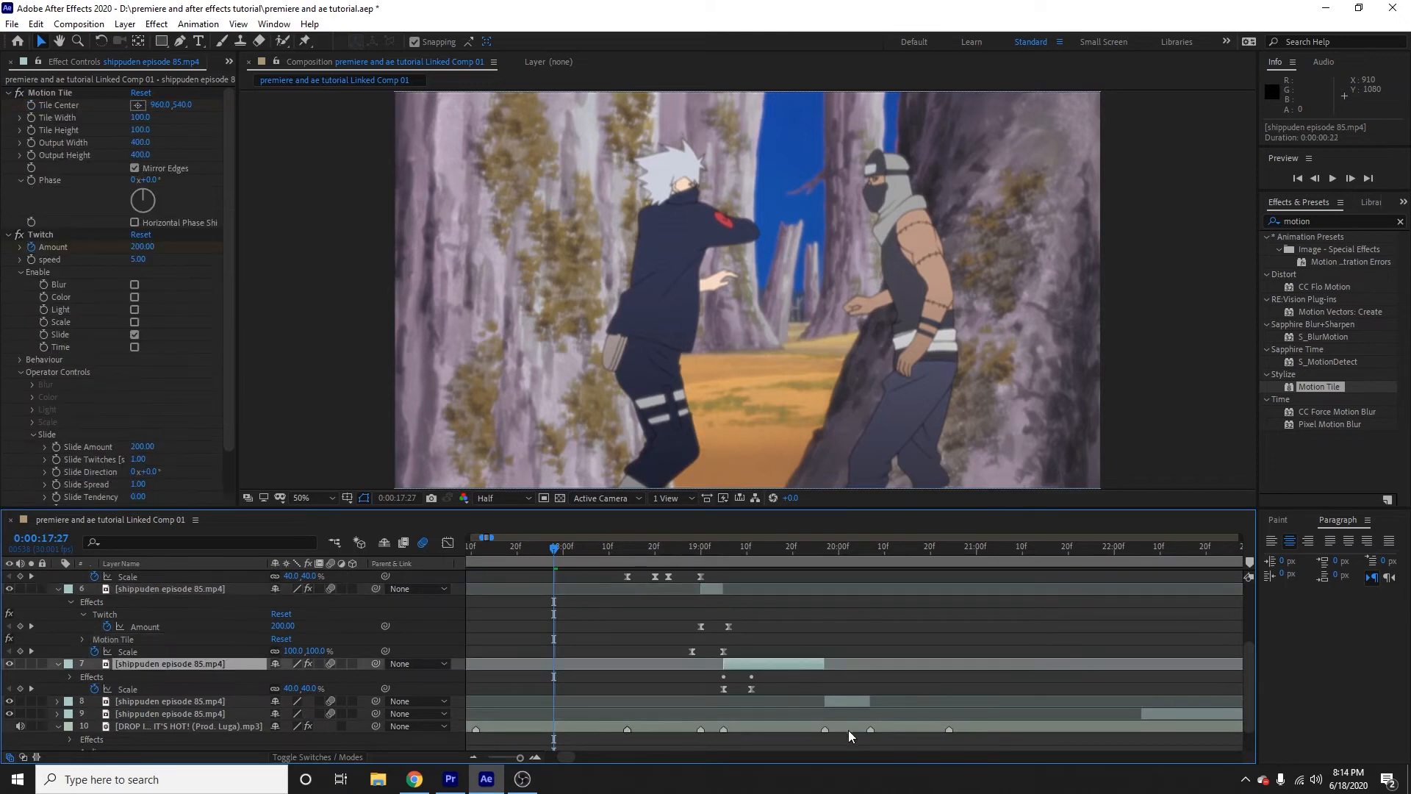
click(840, 701)
scroll(860, 687, up, 5)
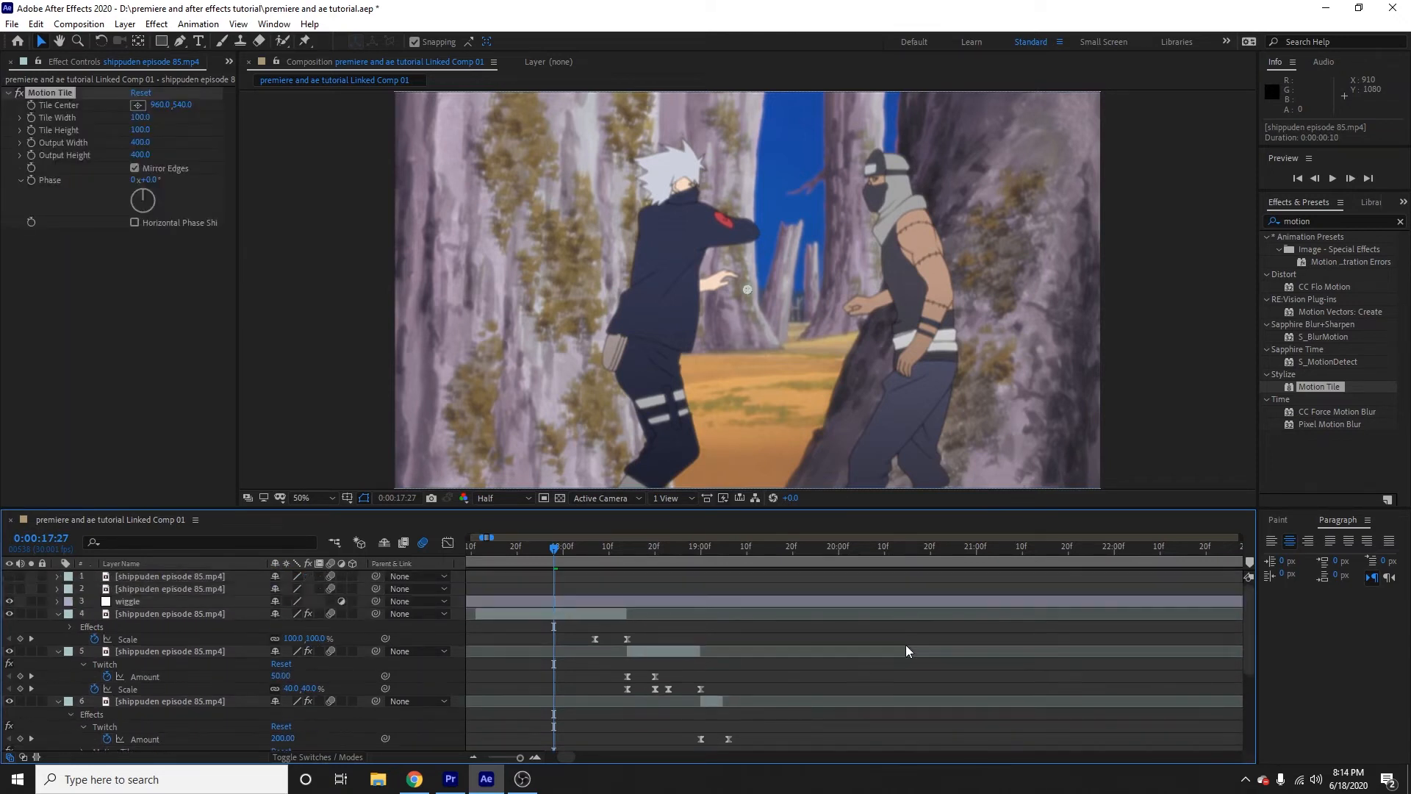
- Find the Wiggle - position preset and apply it to the wiggle adjustment layer
drag(525, 547, 554, 557)
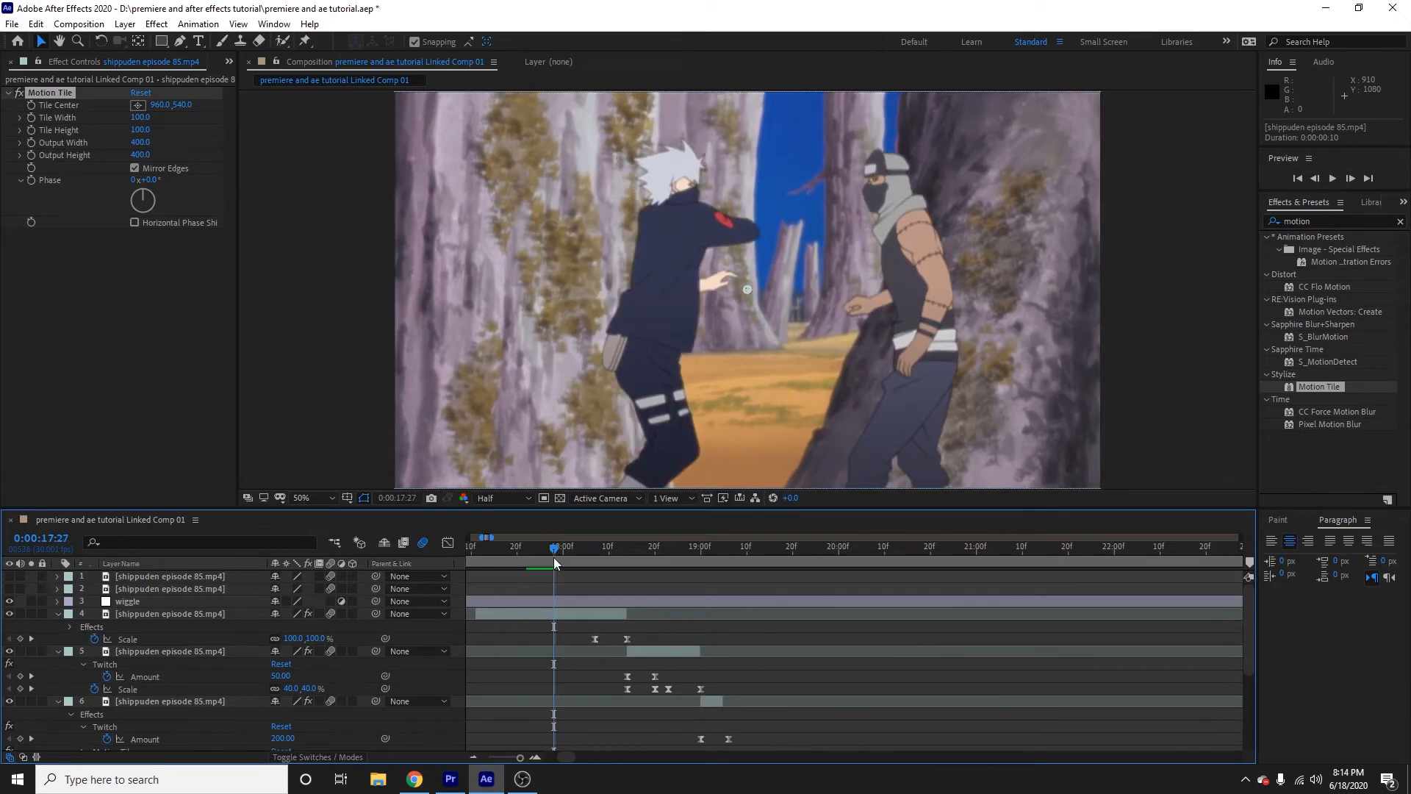
click(1343, 222)
text(wiggle)
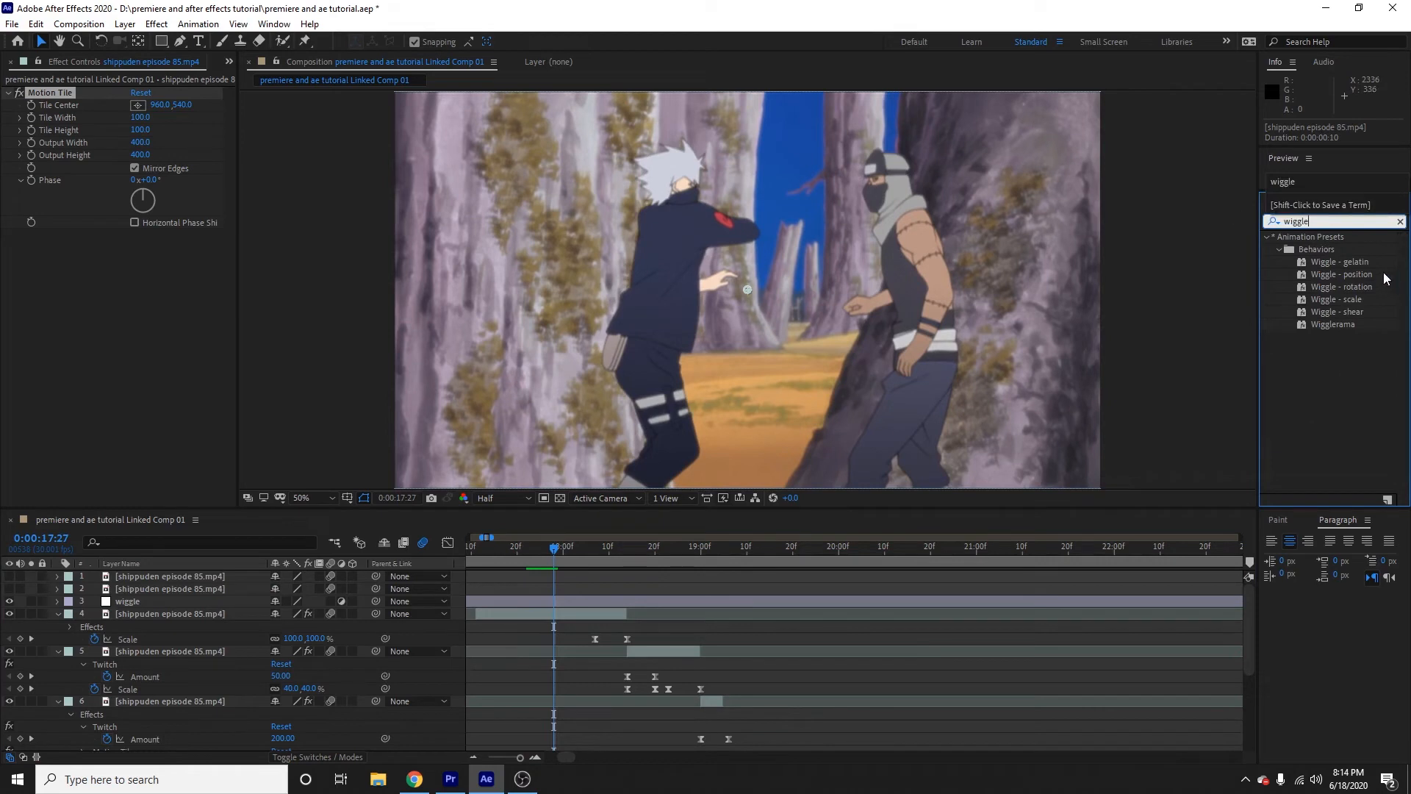
drag(1357, 275, 594, 602)
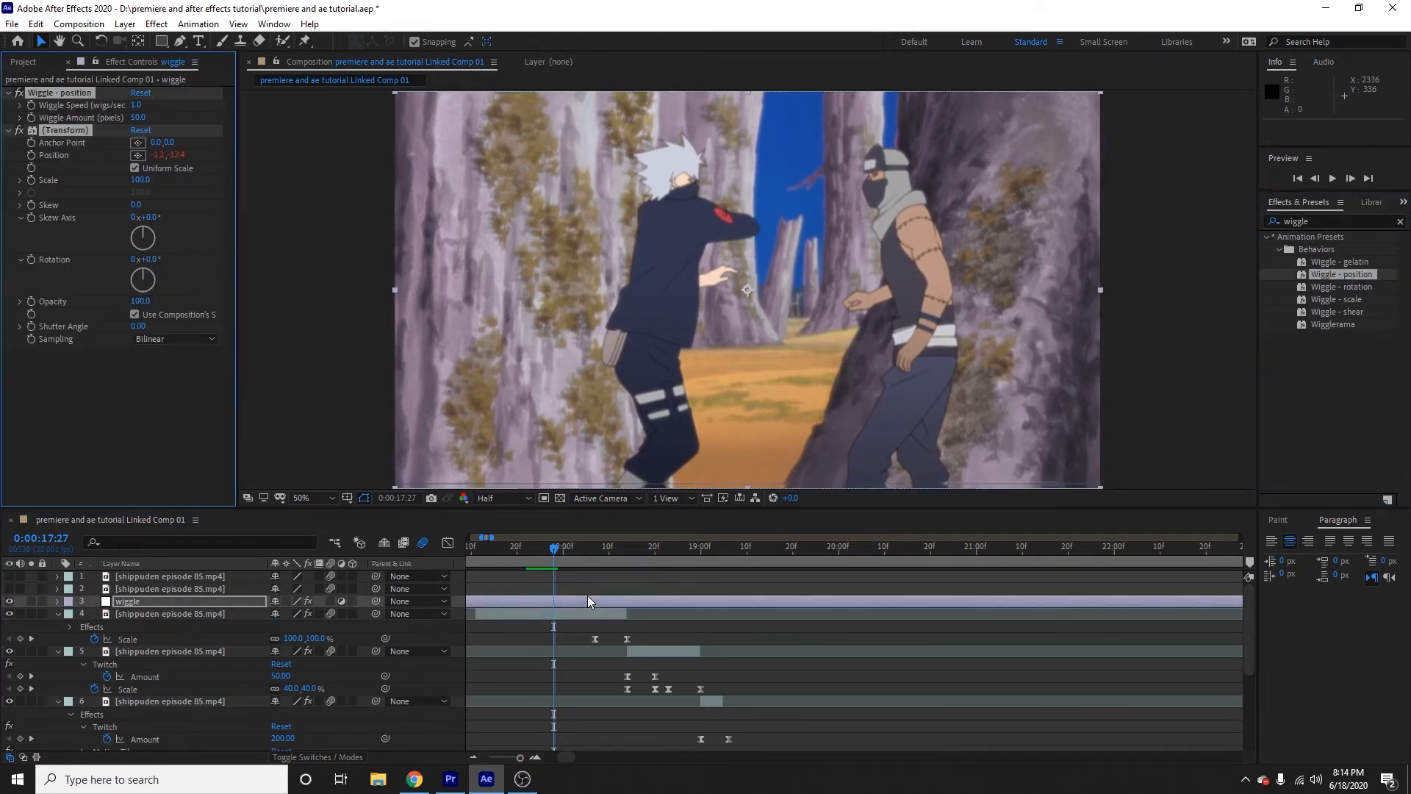
- Preview the position wiggle across the first clips and set its Wiggle Speed to 1.5
mouse_move(552, 553)
mouse_down()
mouse_move(523, 555)
mouse_move(562, 558)
mouse_up()
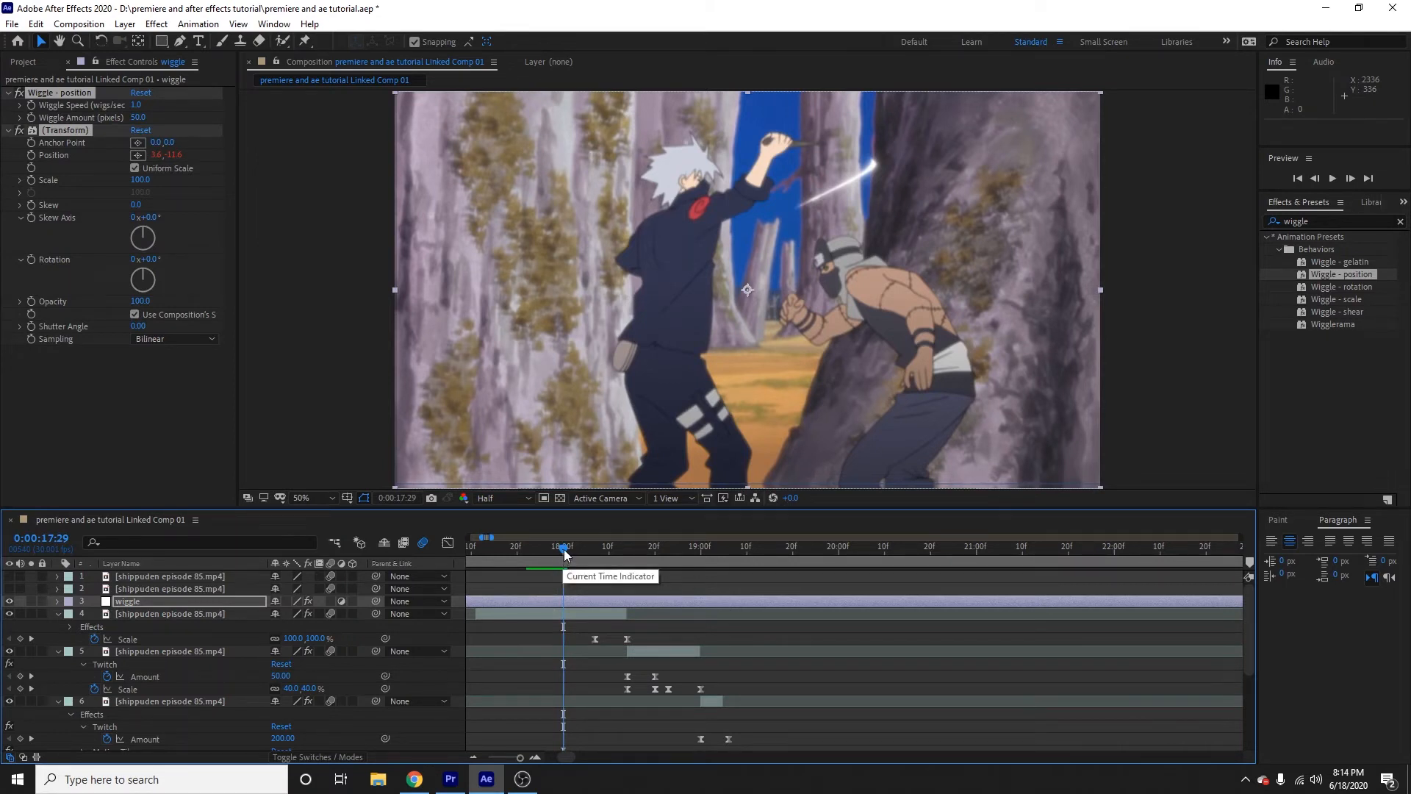
drag(565, 555, 656, 576)
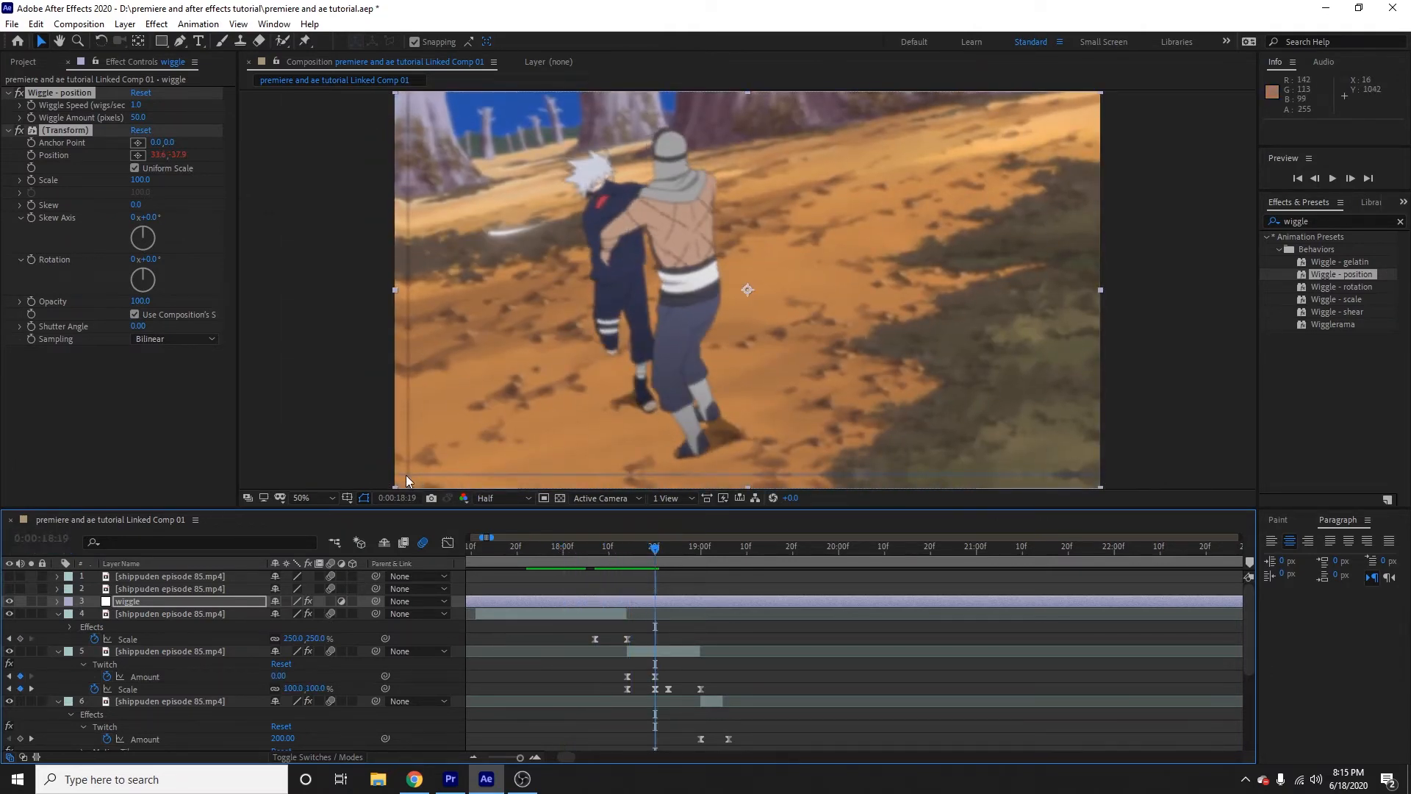
drag(655, 552, 531, 612)
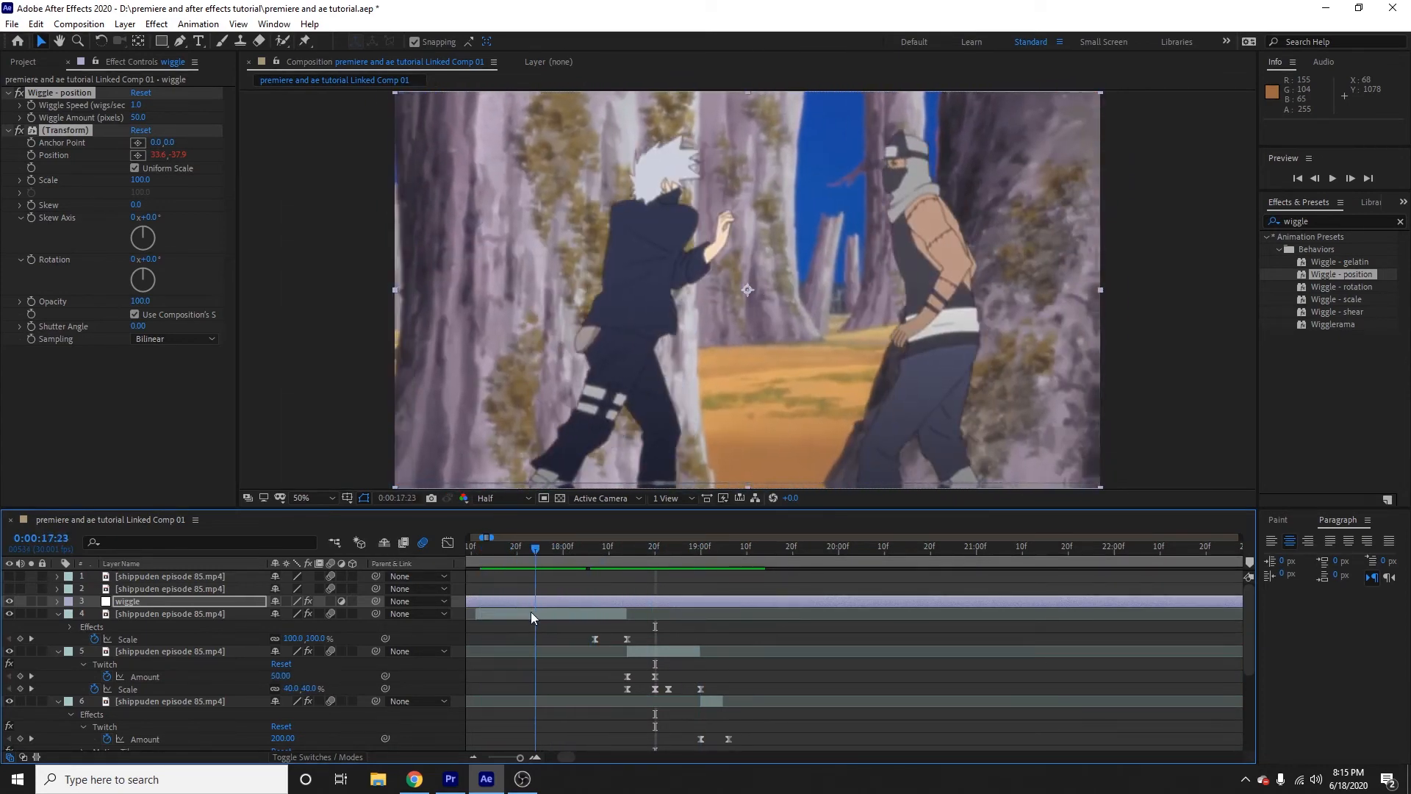
click(142, 107)
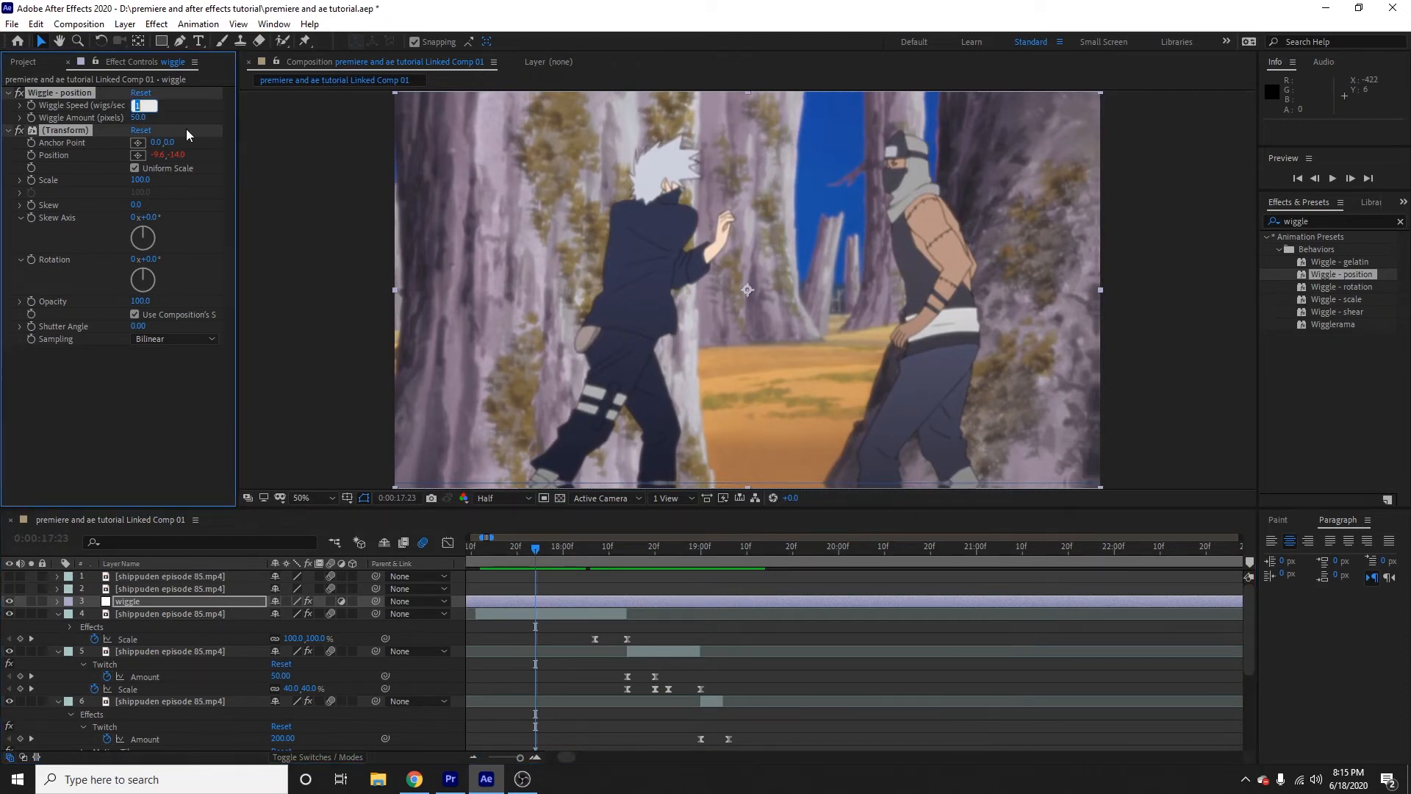
text(1.5)
key(Return)
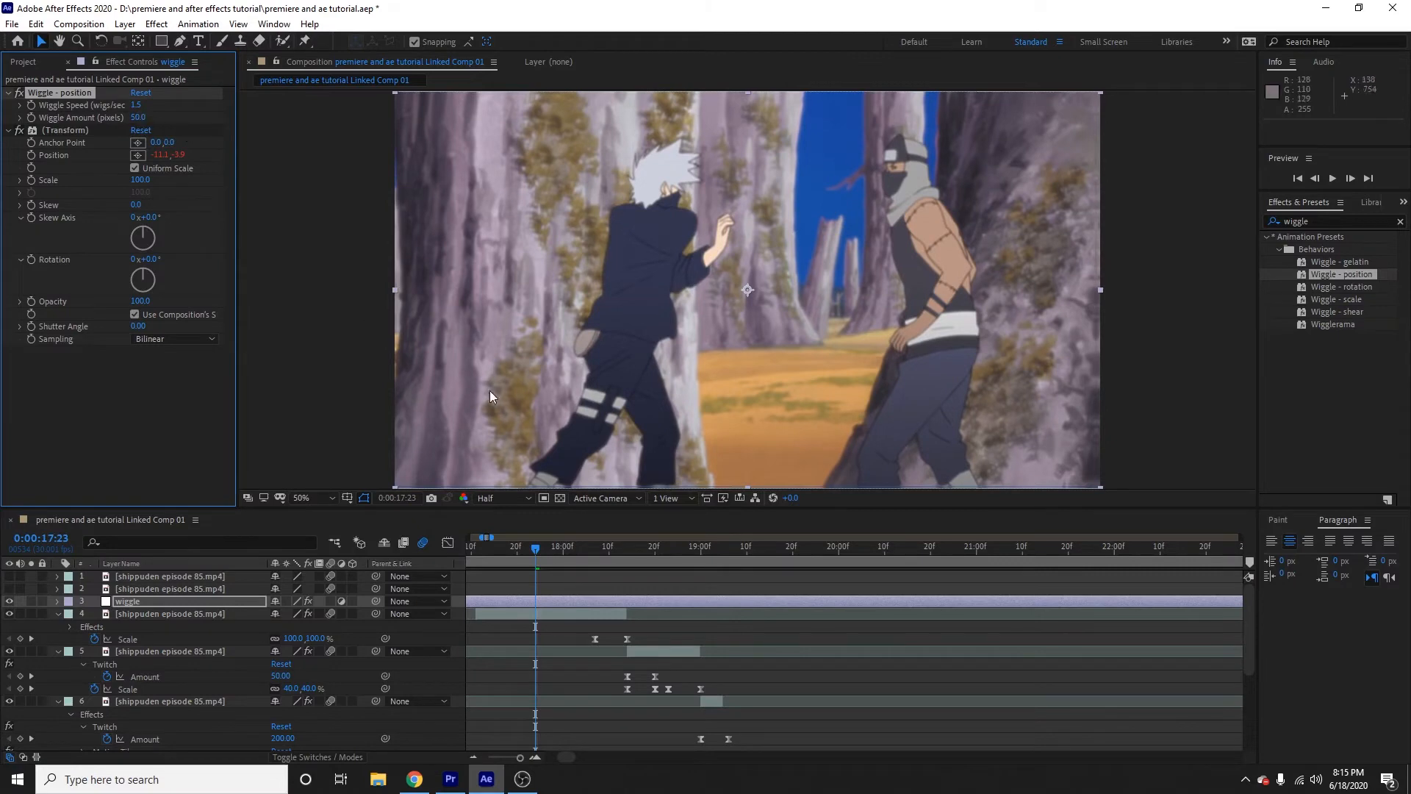
mouse_move(536, 545)
mouse_down()
mouse_move(567, 551)
mouse_move(522, 560)
mouse_up()
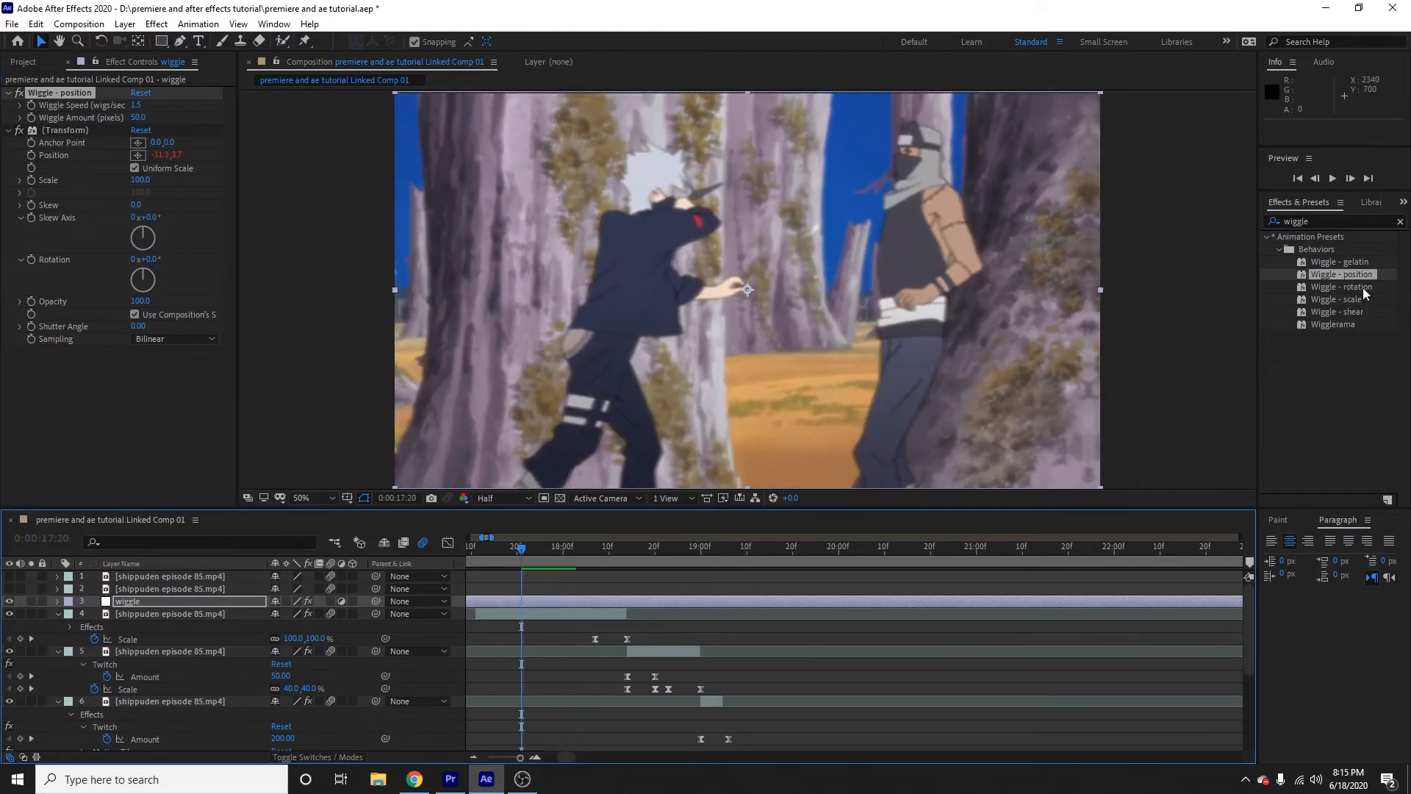
- Apply Wiggle - rotation to the wiggle layer with a Wiggle Amount of 2° and a Wiggle Speed of 1.5
drag(1360, 286, 574, 602)
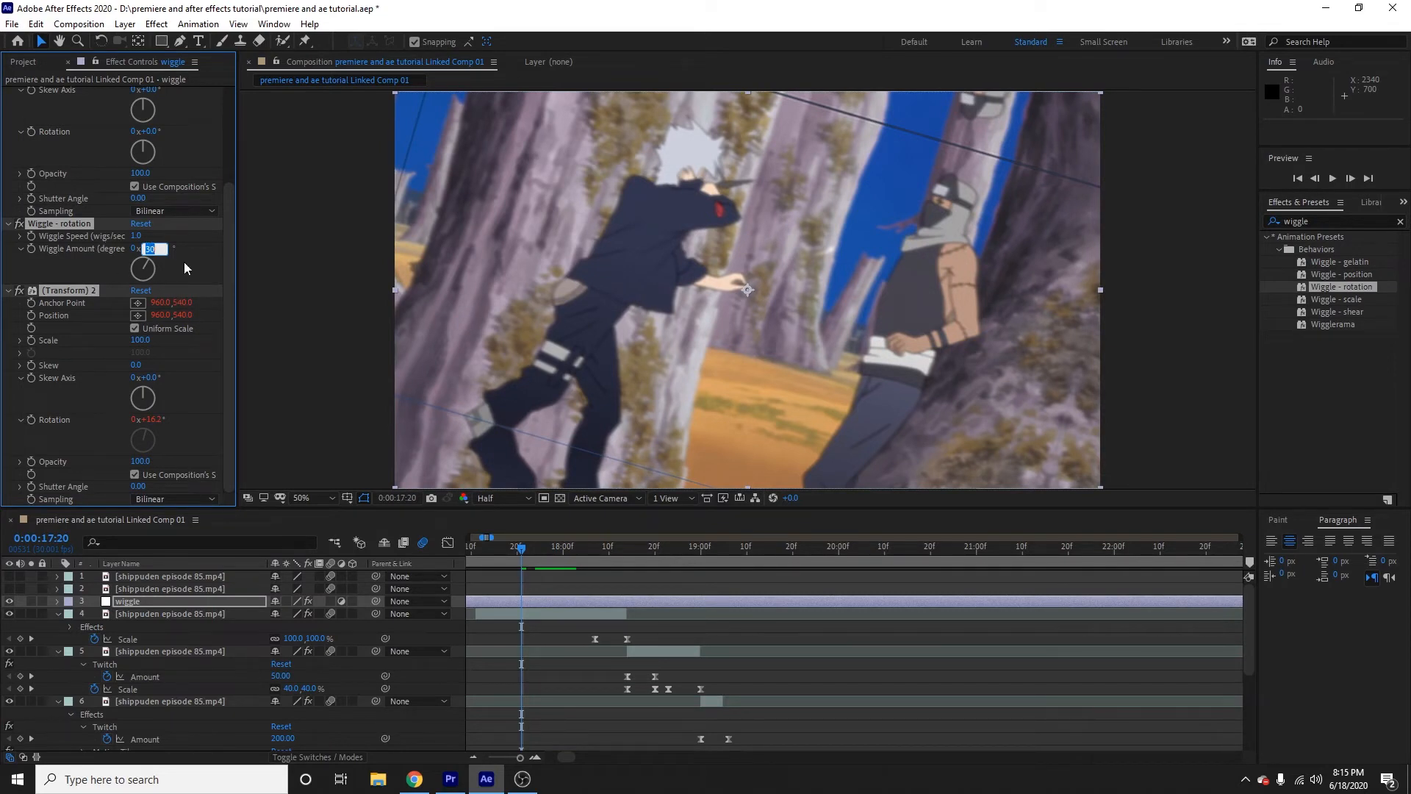
text(2)
key(Return)
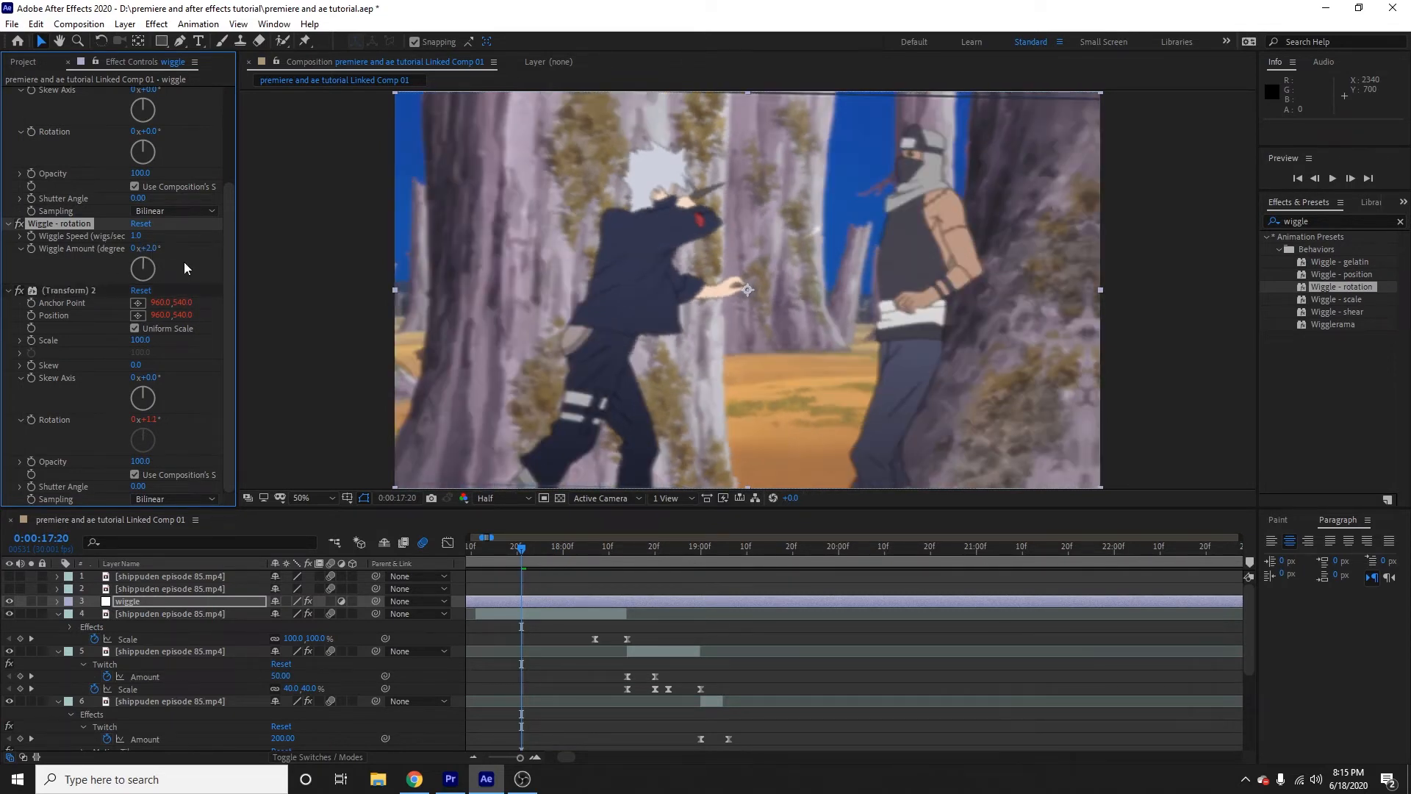
click(137, 236)
text(1.5)
key(Return)
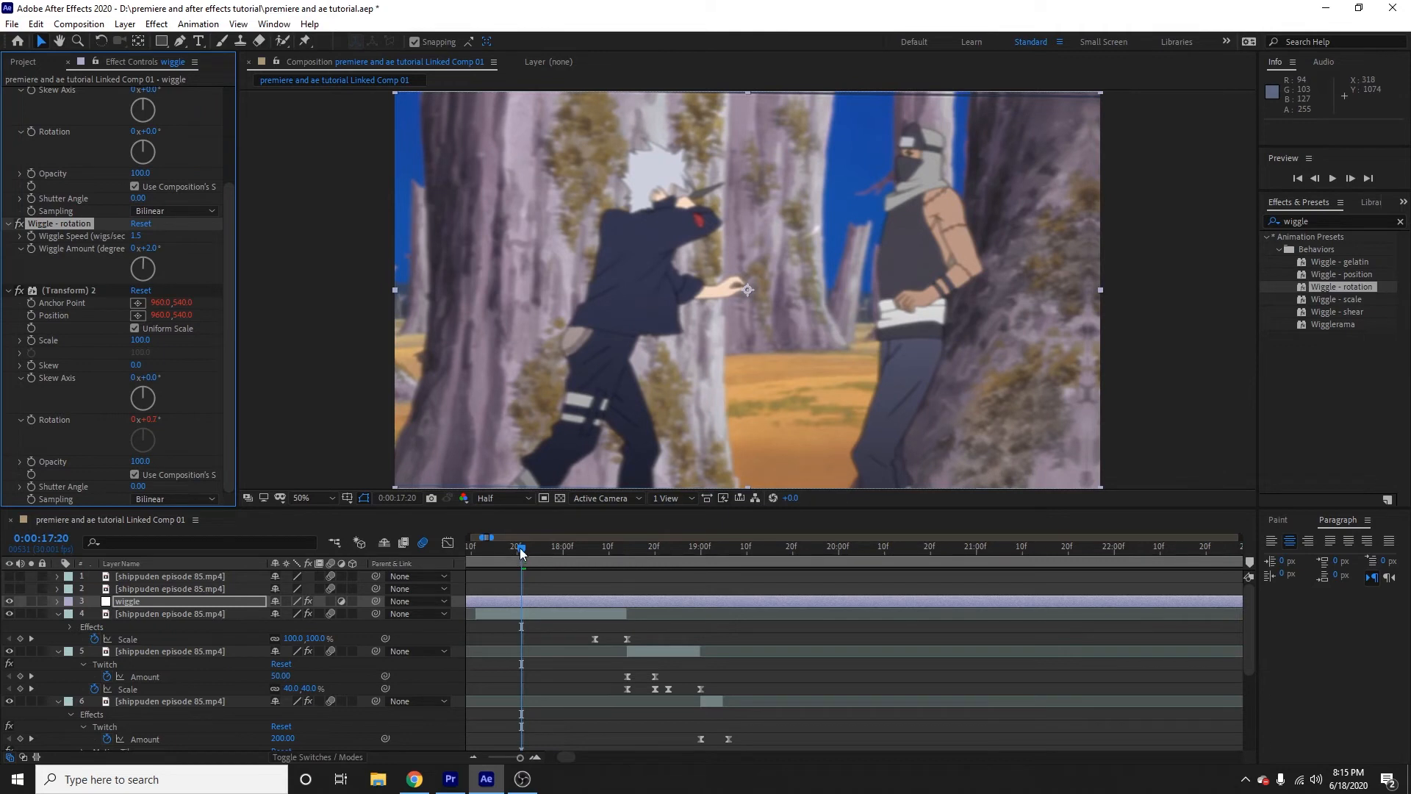
key(space)
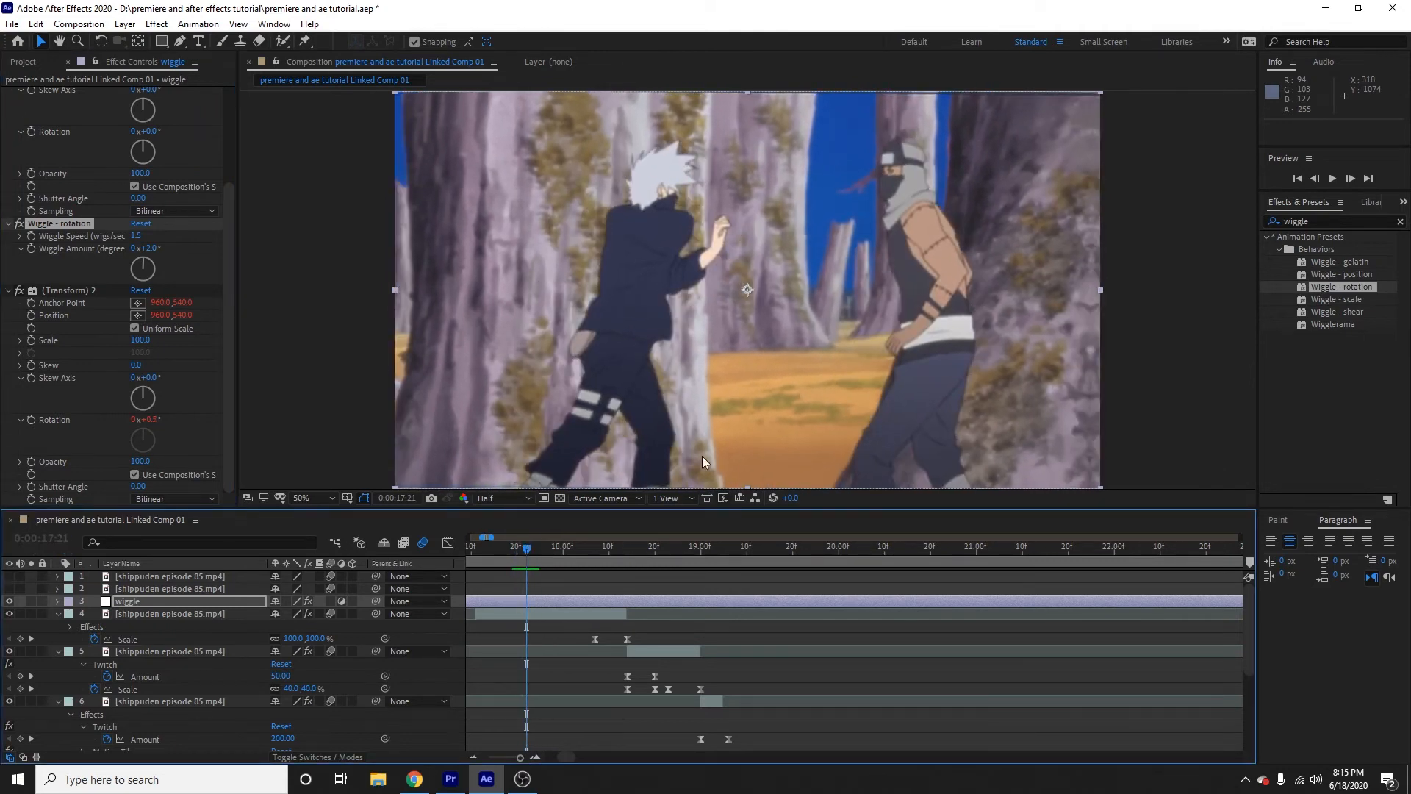
- Apply Wiggle - scale to the wiggle layer with both Wiggle Amount and Wiggle Width set to 2%
click(1359, 335)
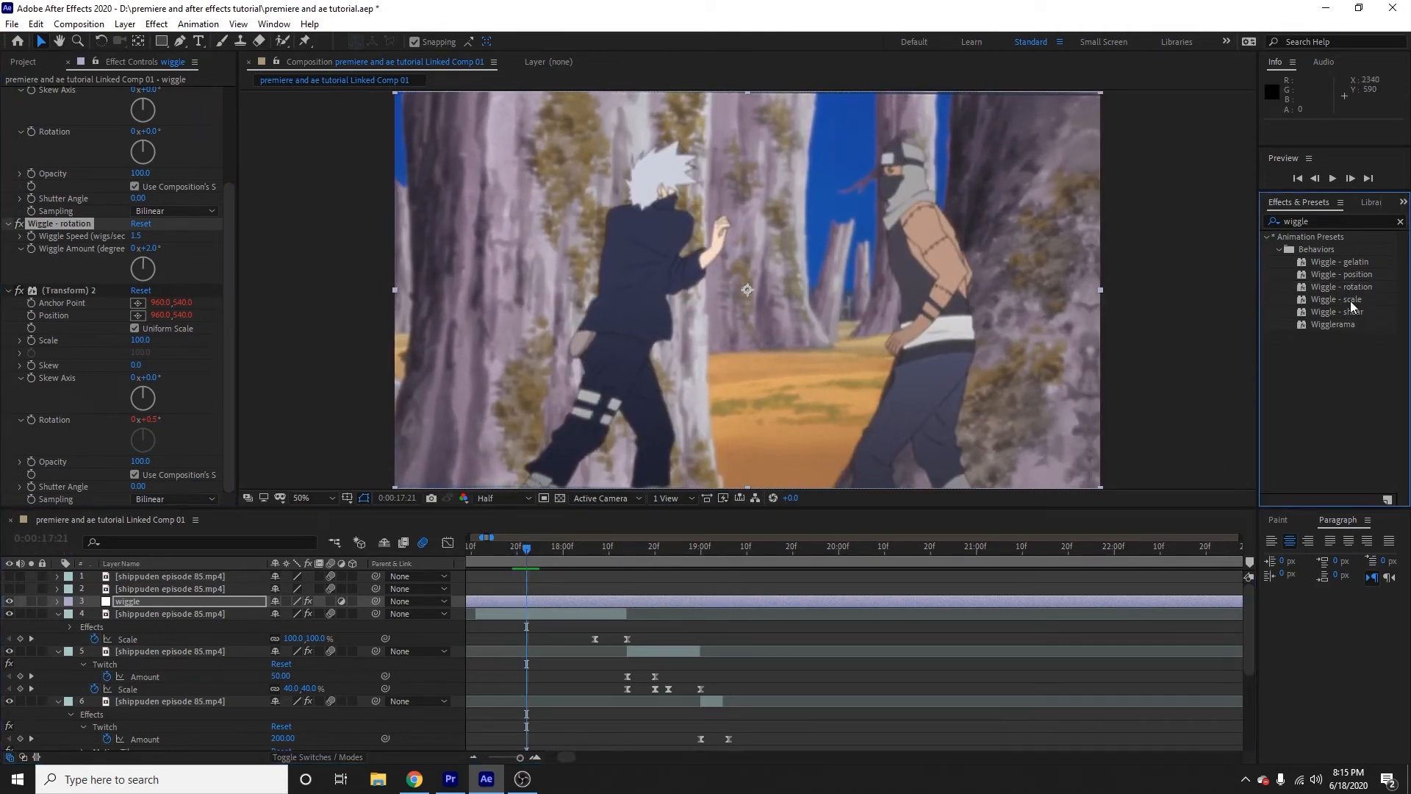
drag(1351, 302, 545, 601)
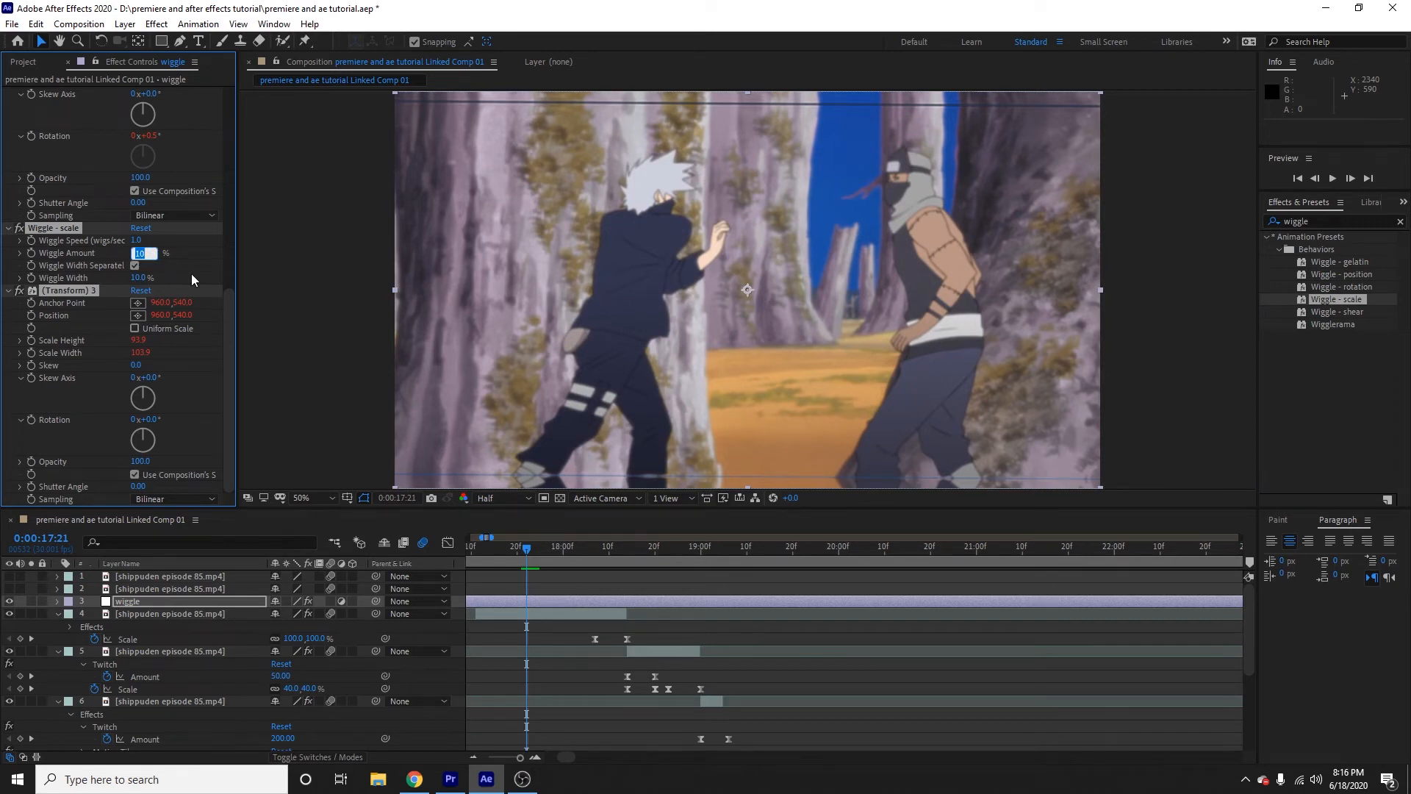
text(2)
key(Return)
click(141, 278)
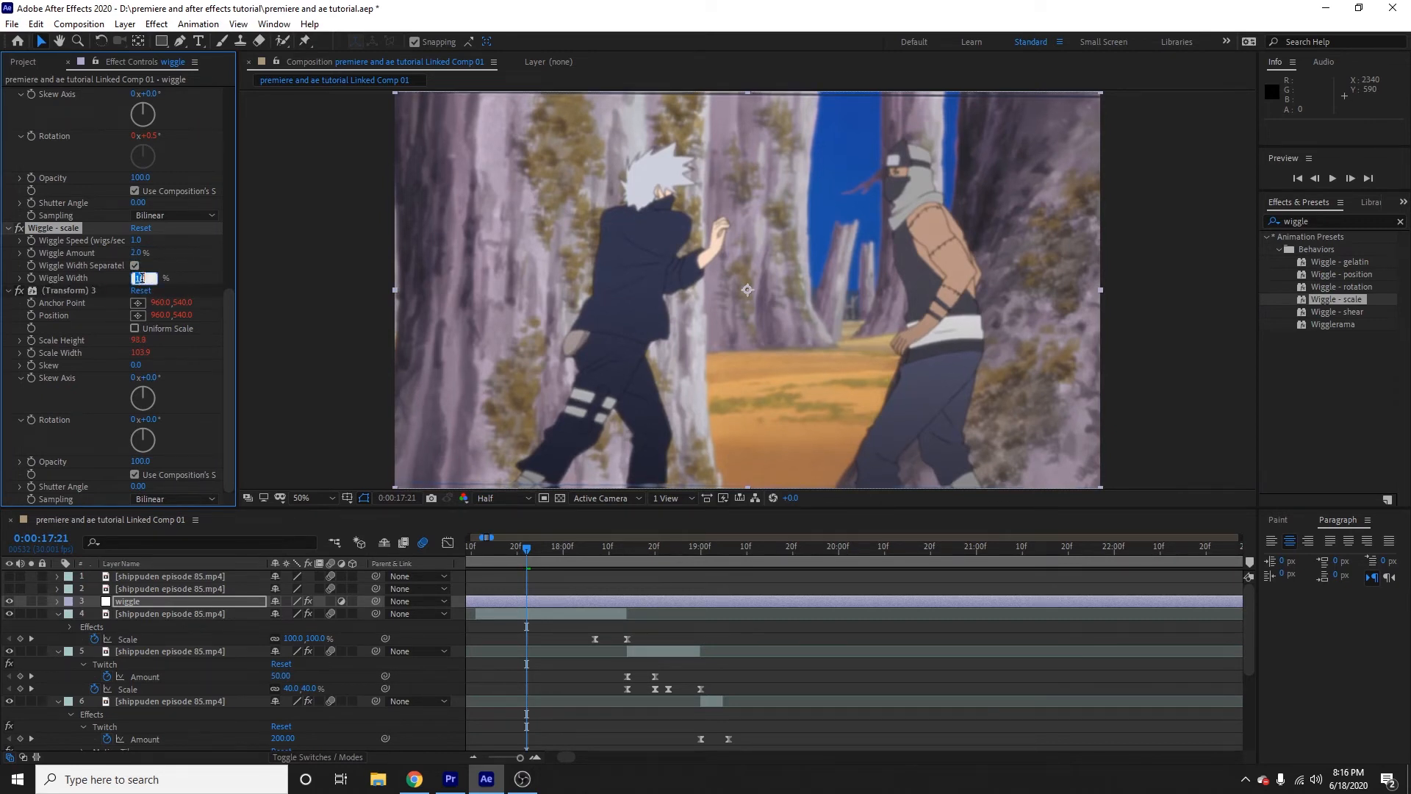
text(2)
key(Return)
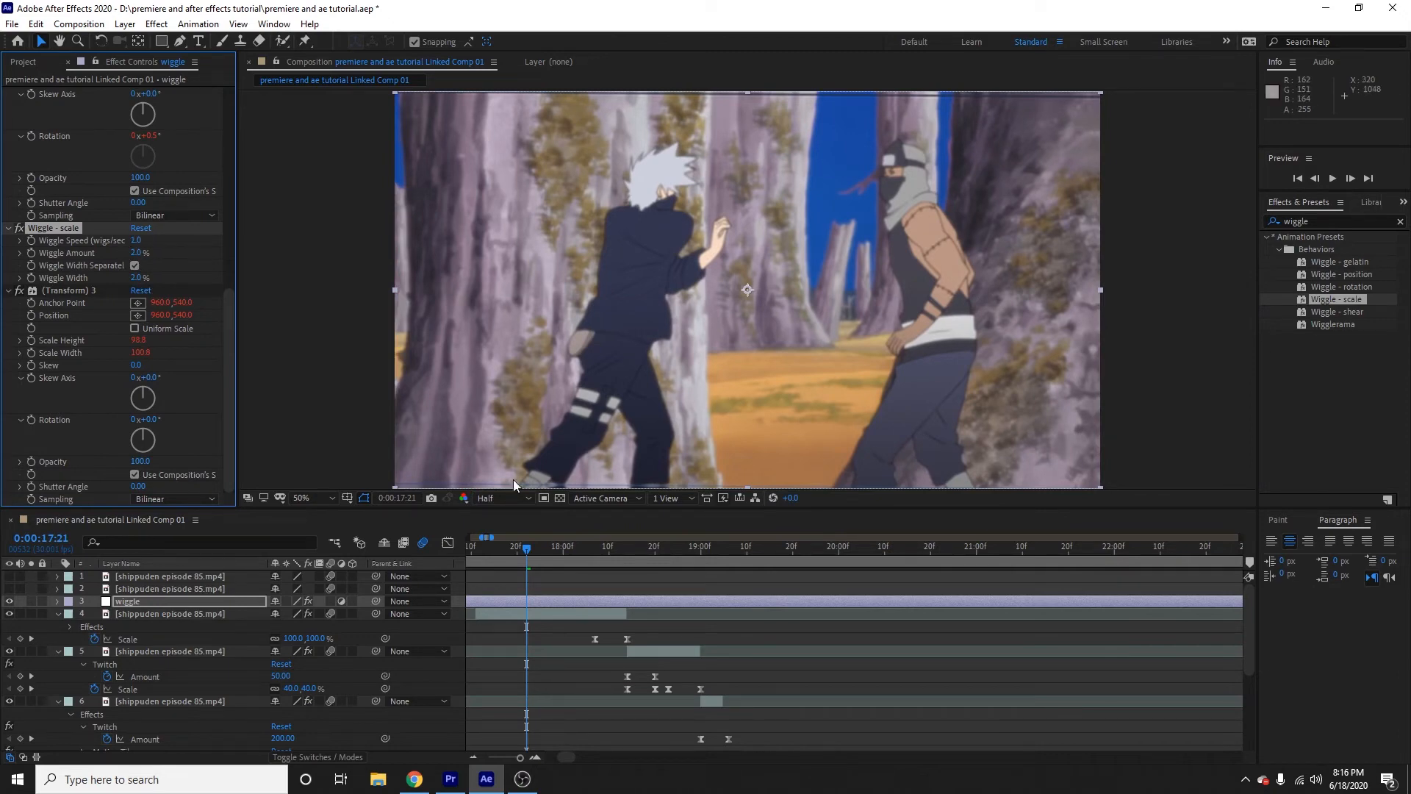
- Play back the sequence from the start of the first visible clip to review the combined wiggle motion
mouse_move(526, 552)
mouse_down()
mouse_move(592, 550)
mouse_move(535, 566)
mouse_up()
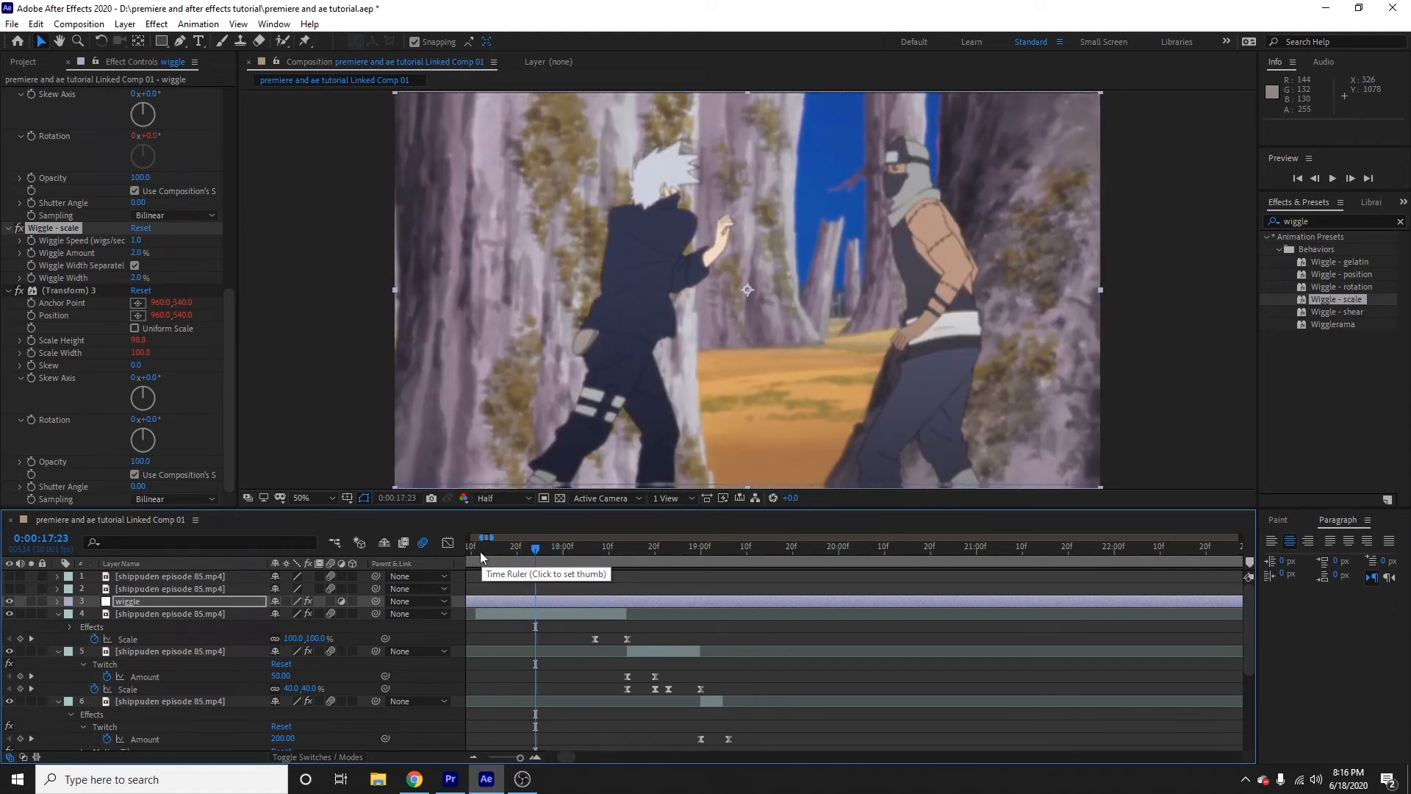
drag(481, 550, 475, 553)
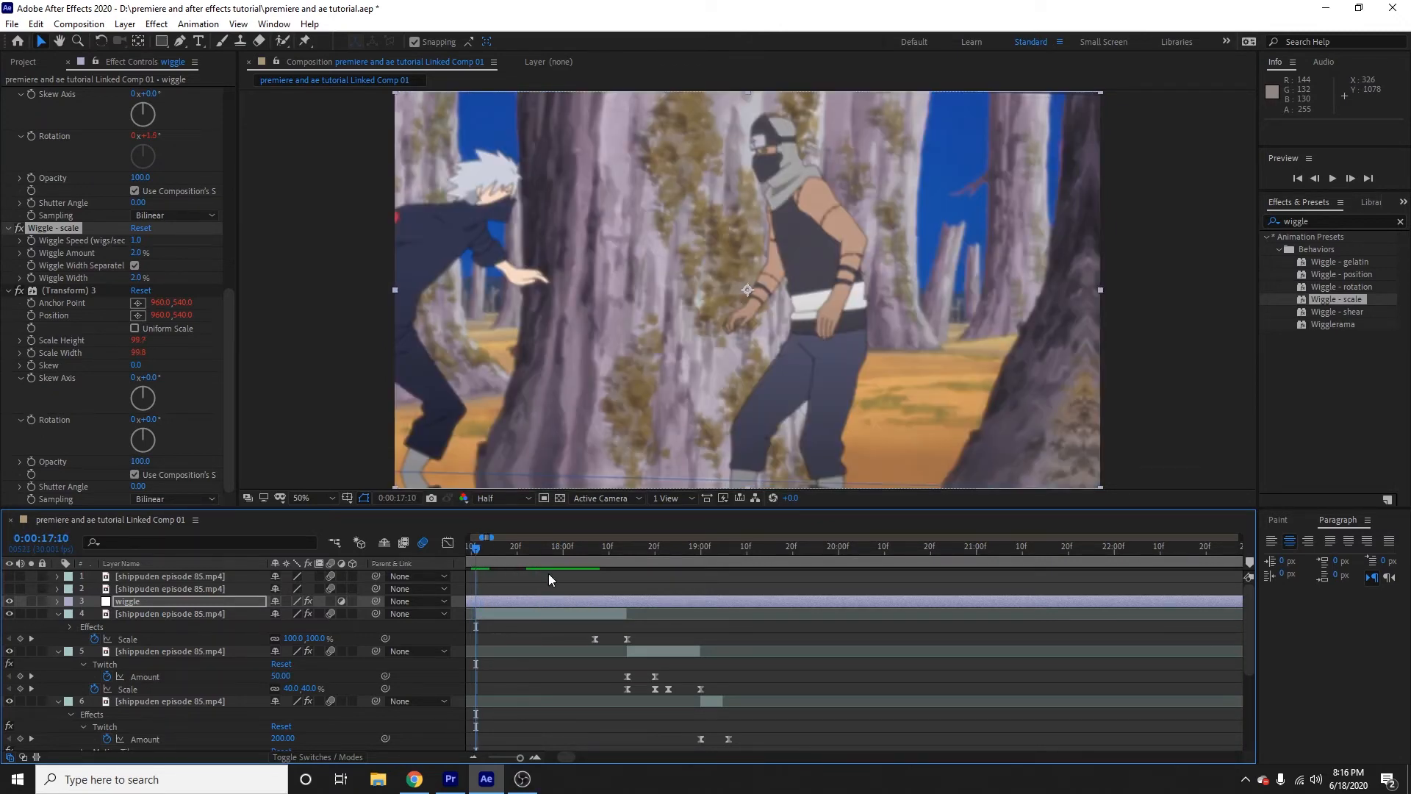
key(space)
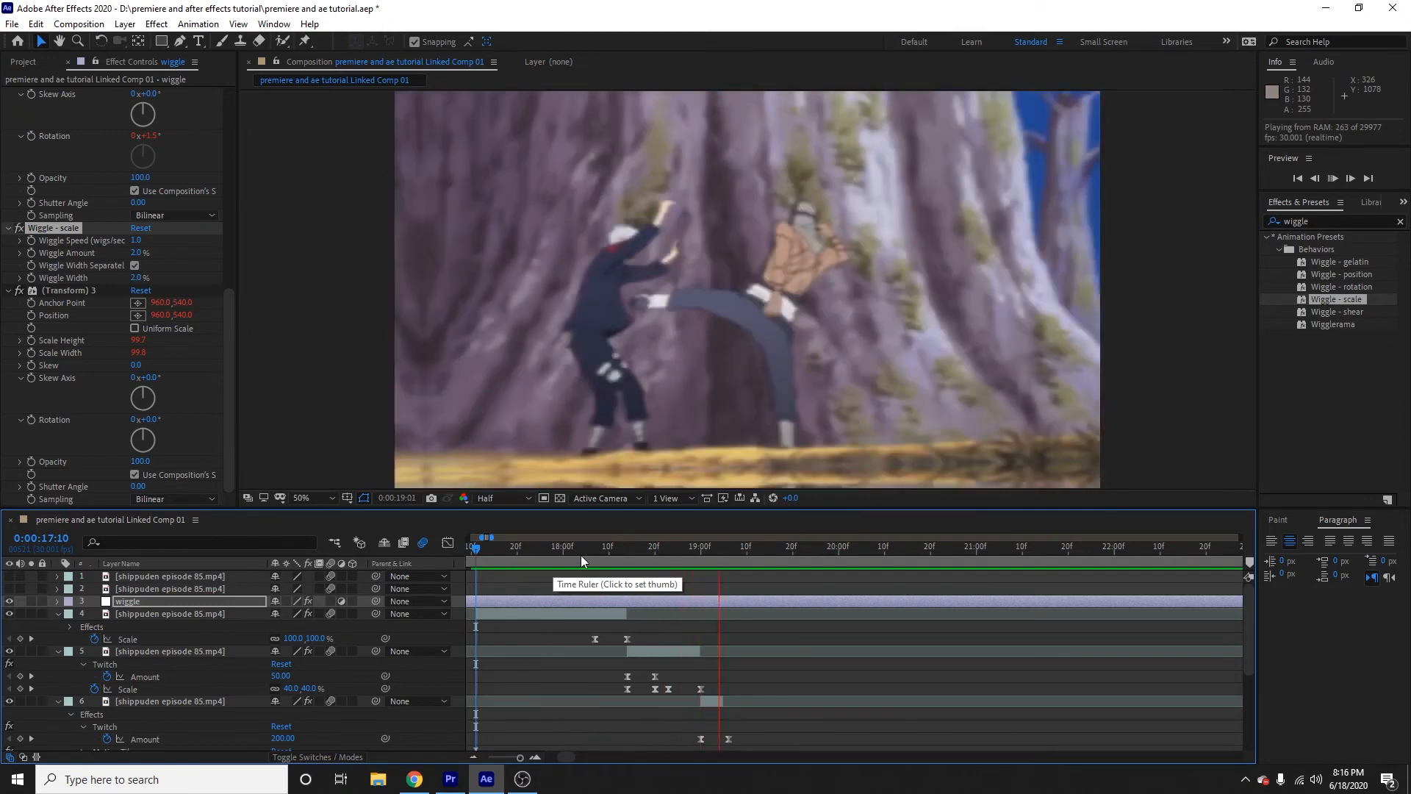
key(space)
drag(620, 552, 563, 550)
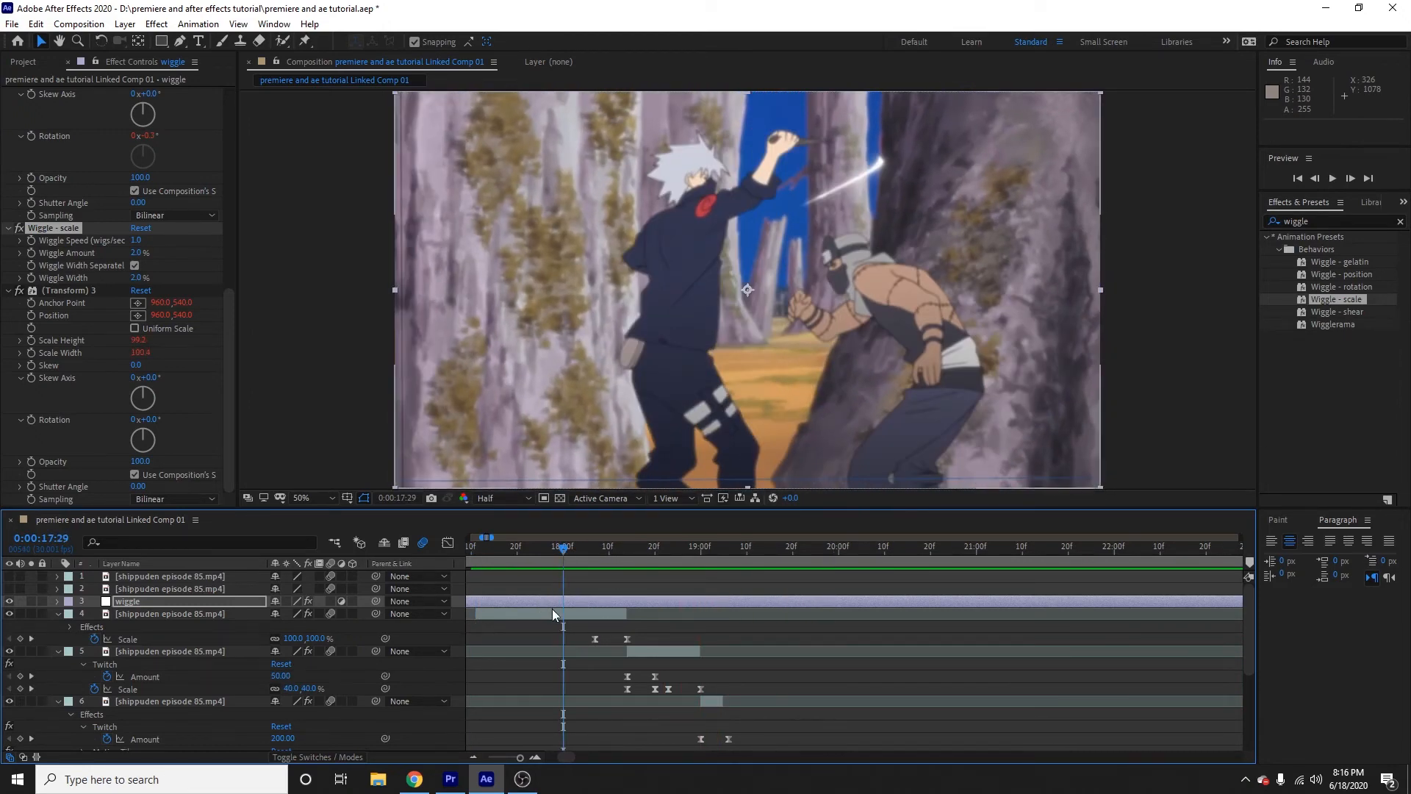
- Add an adjustment layer directly above the wiggle layer and rename it flicker
right_click(458, 602)
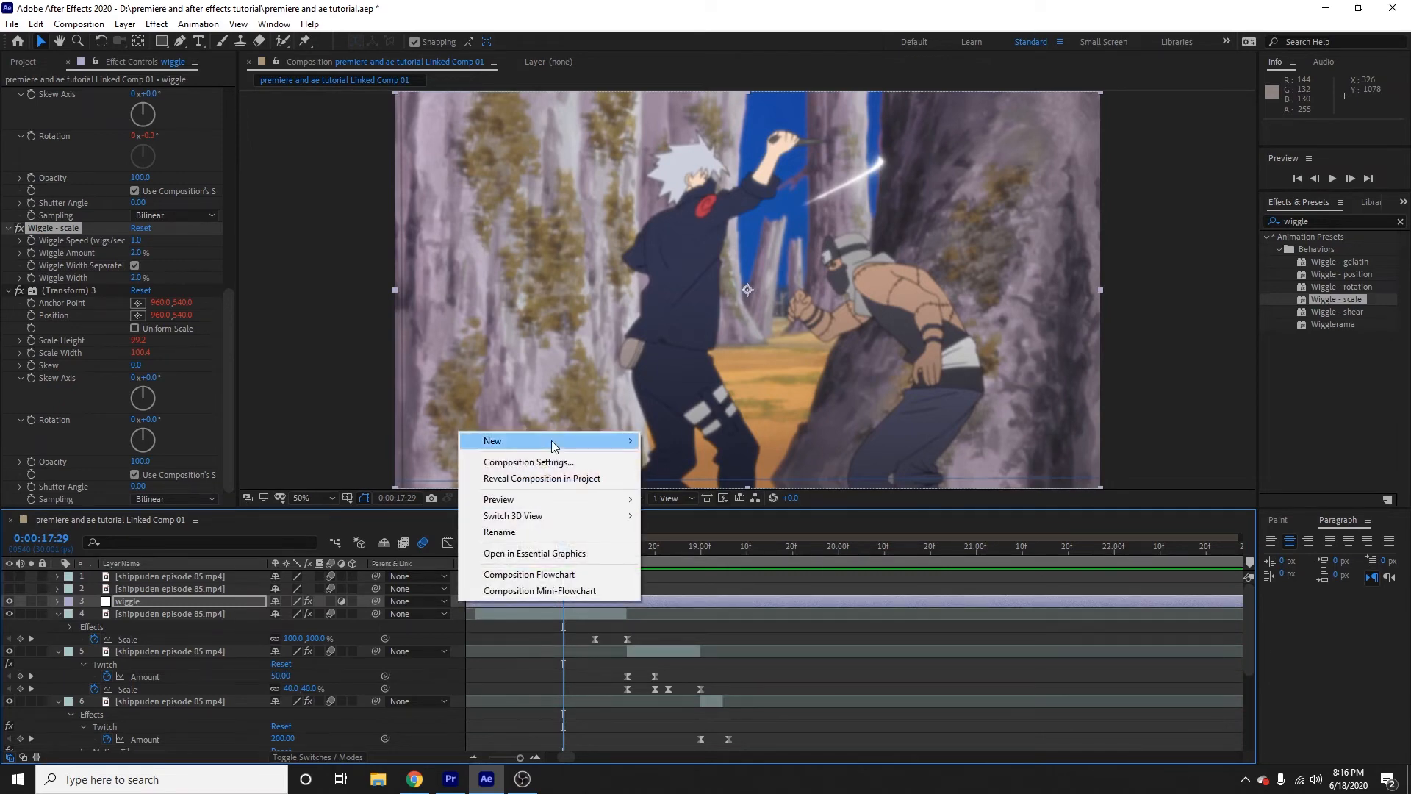
mouse_move(551, 440)
click(672, 558)
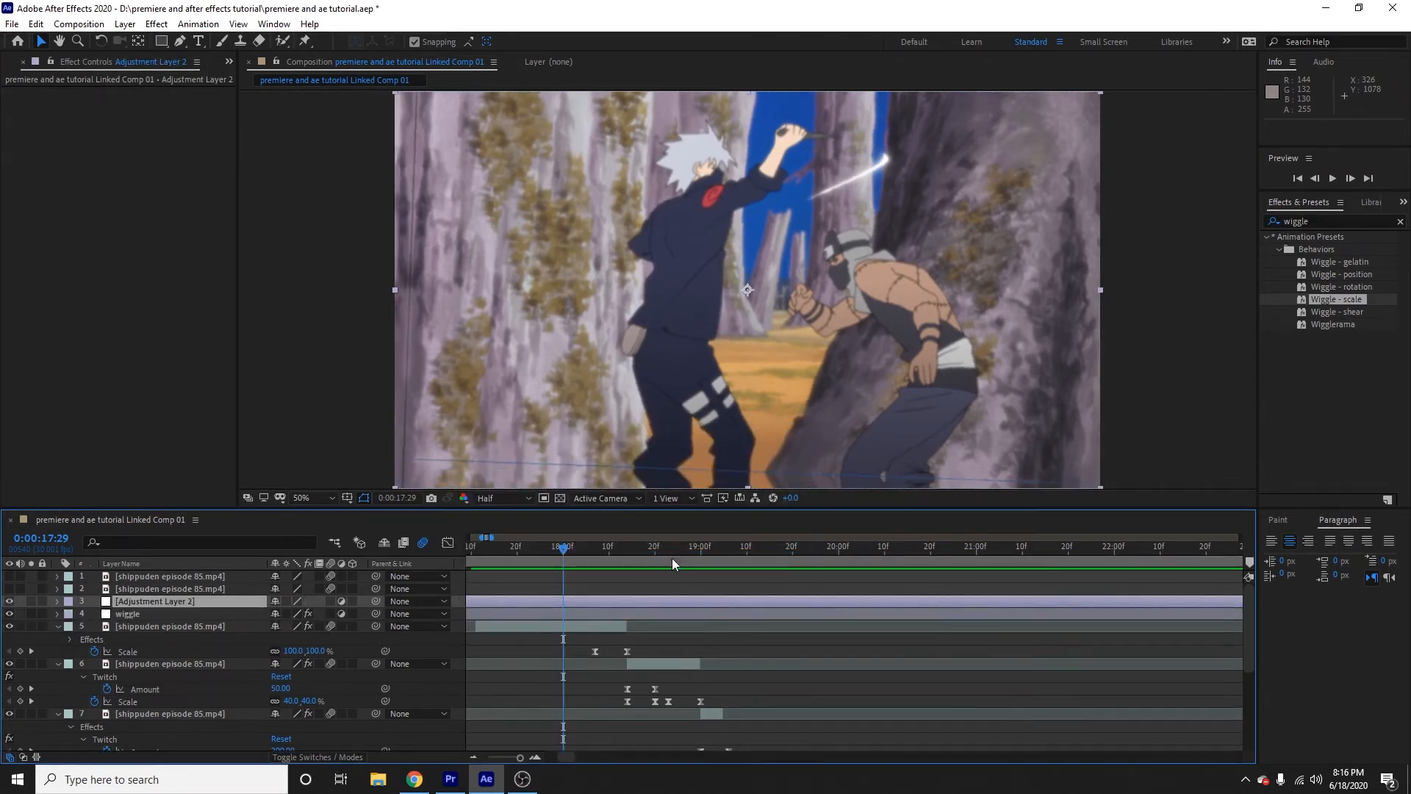
right_click(169, 601)
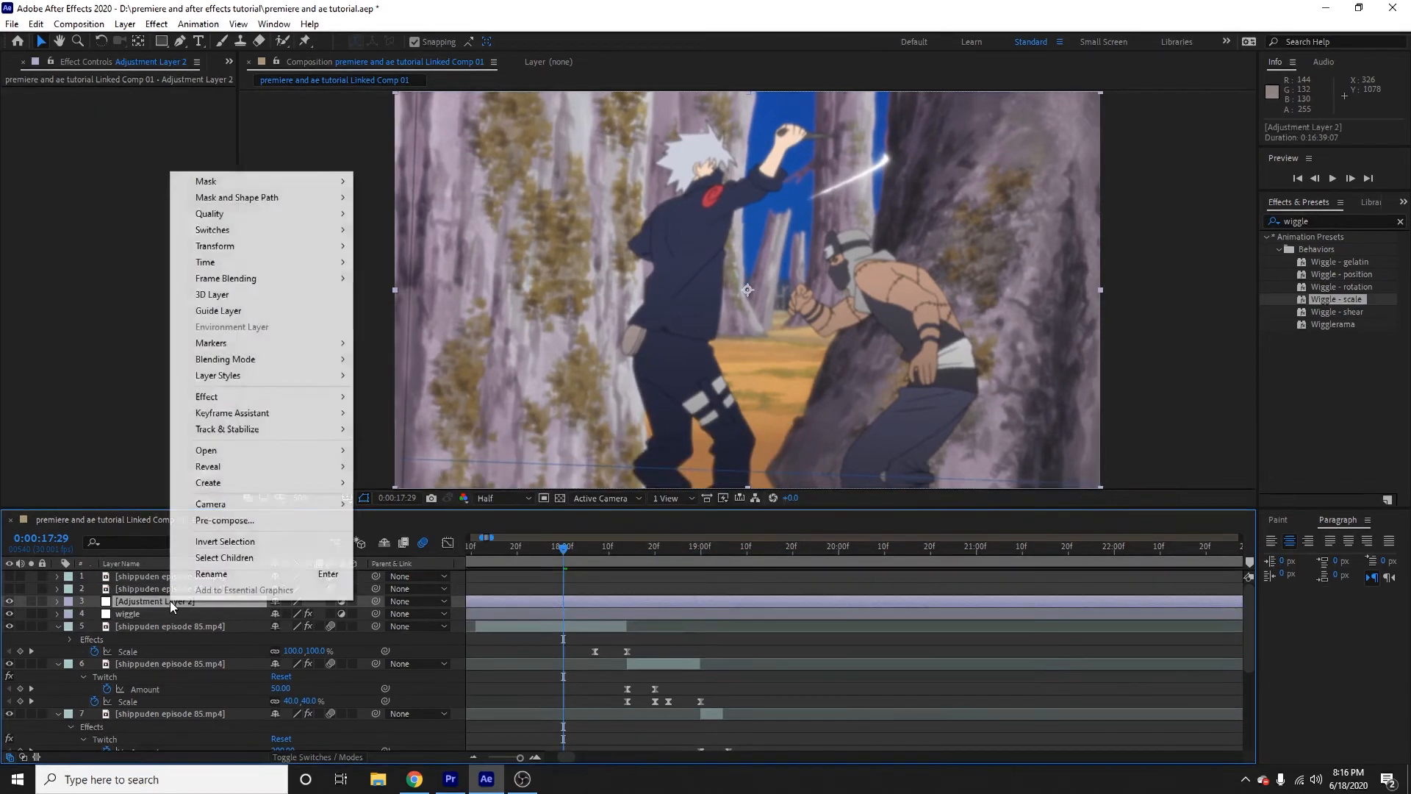
click(239, 573)
text(fl)
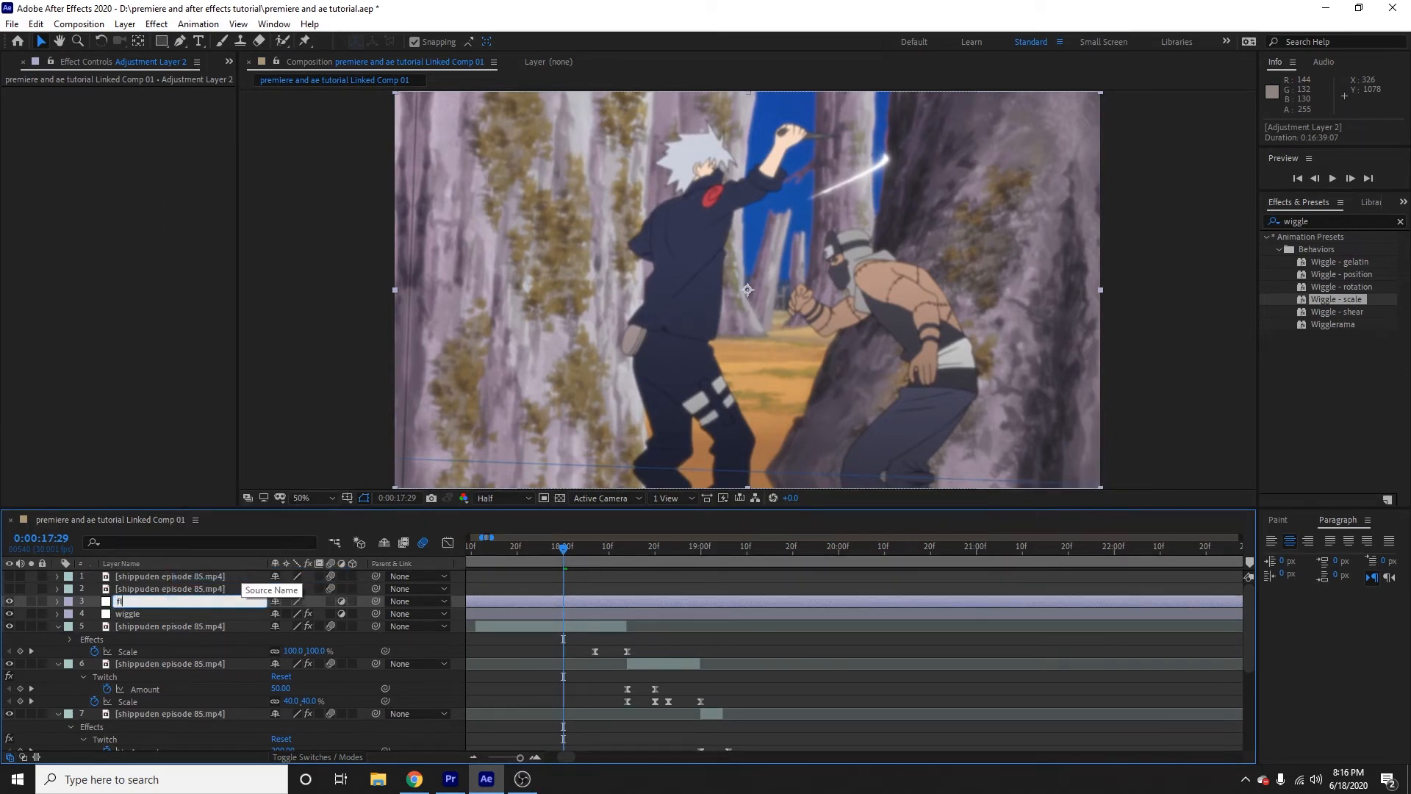
text(icker)
key(Return)
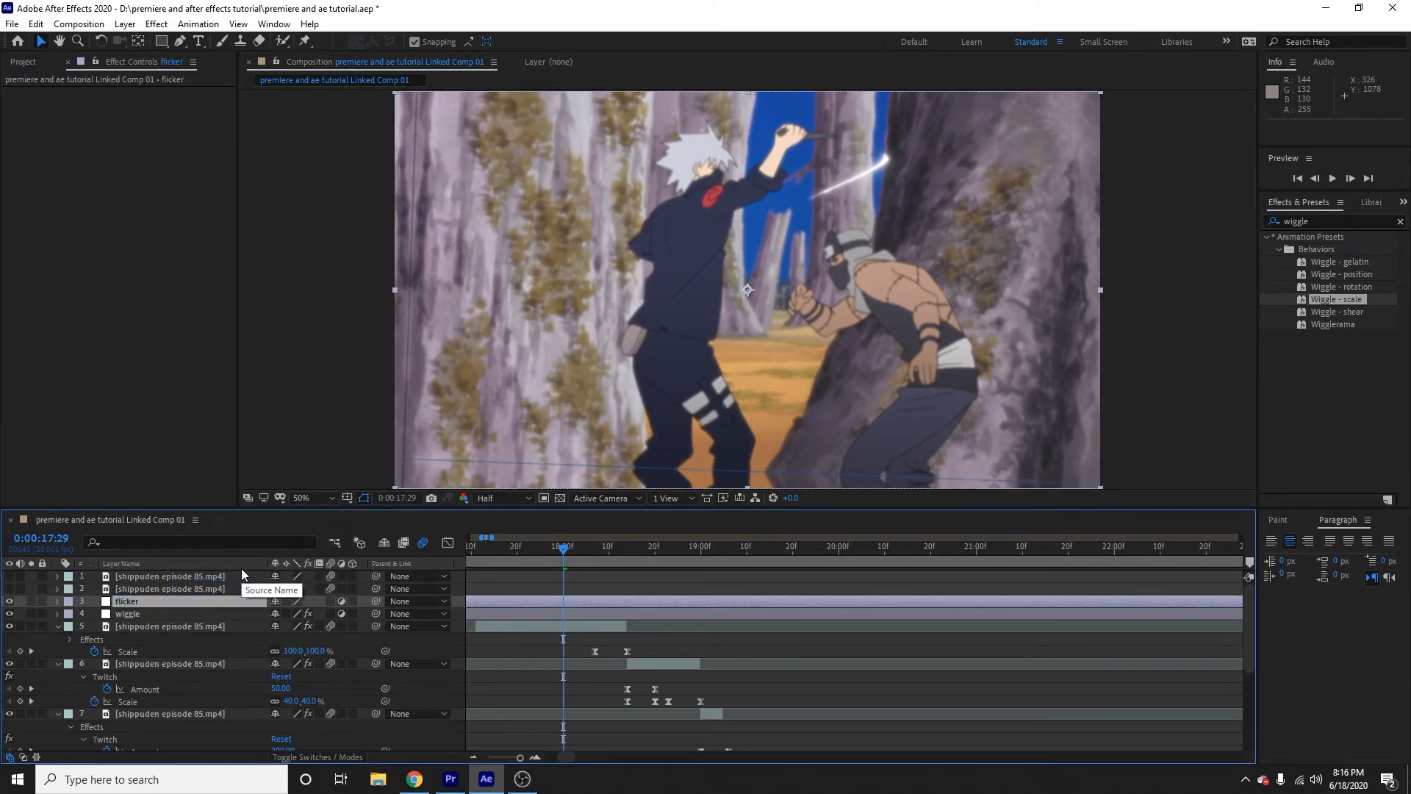
- Apply the S_Flicker effect to the flicker layer and set its Amplitude to 0.075
click(1320, 220)
text(flick)
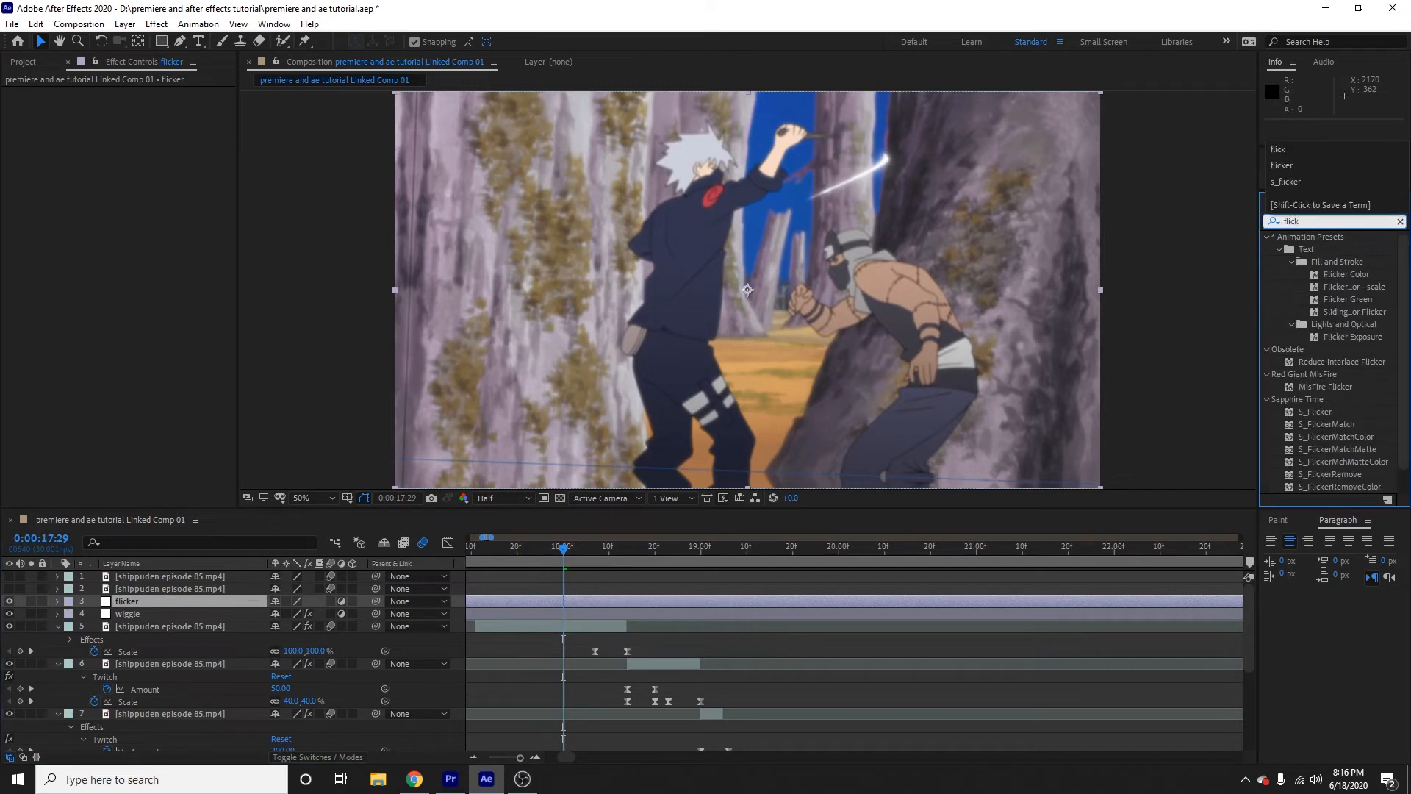
text(er)
drag(1313, 413, 575, 601)
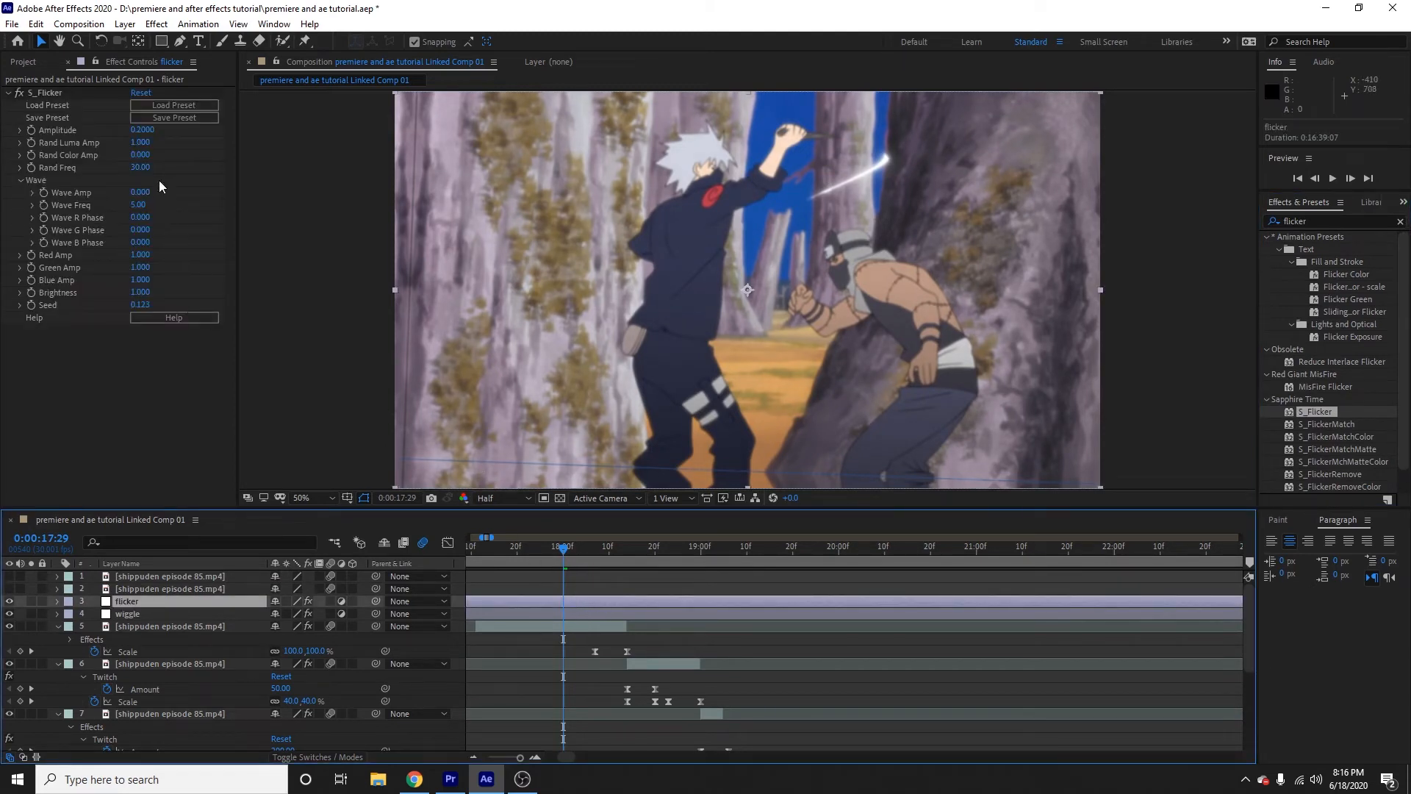
click(143, 130)
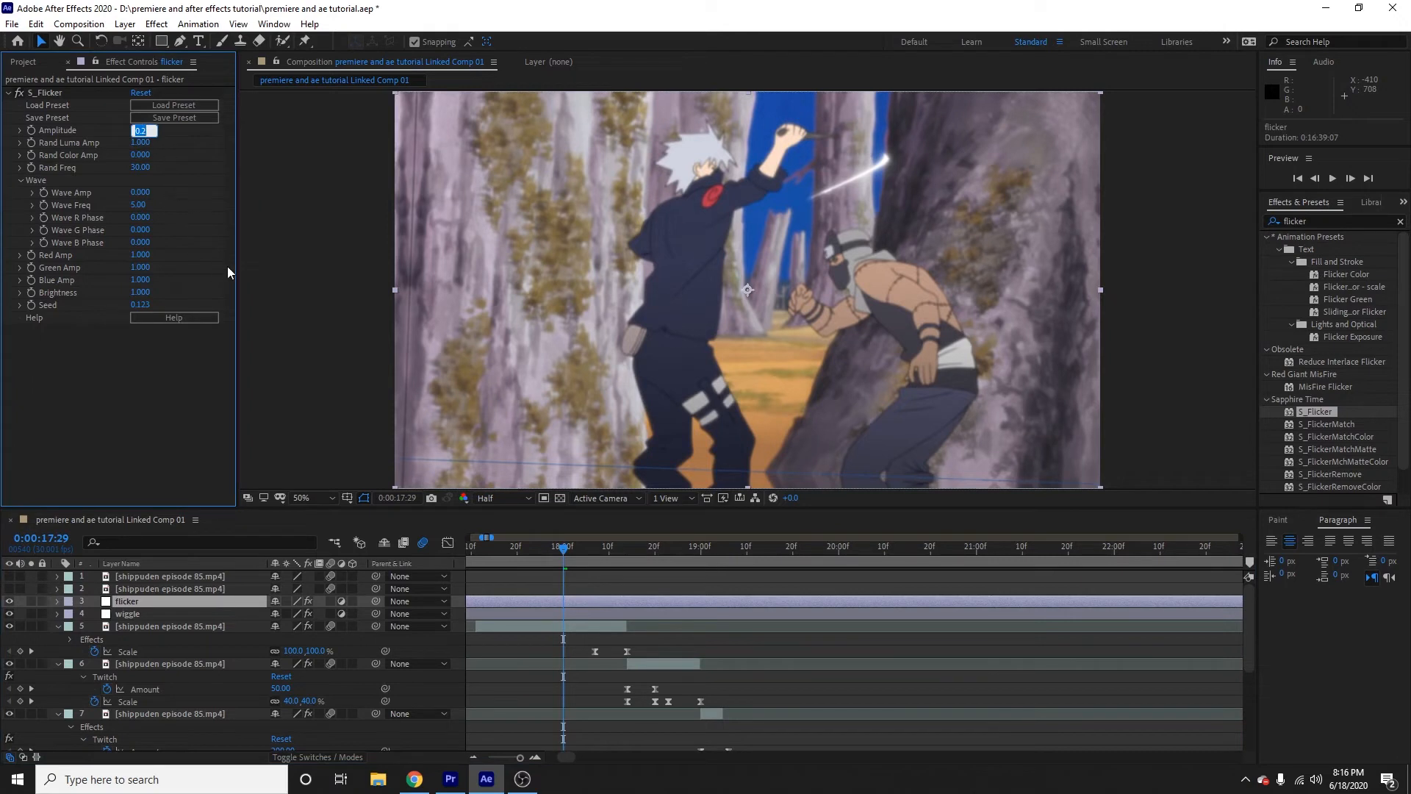
text(0.075)
key(Return)
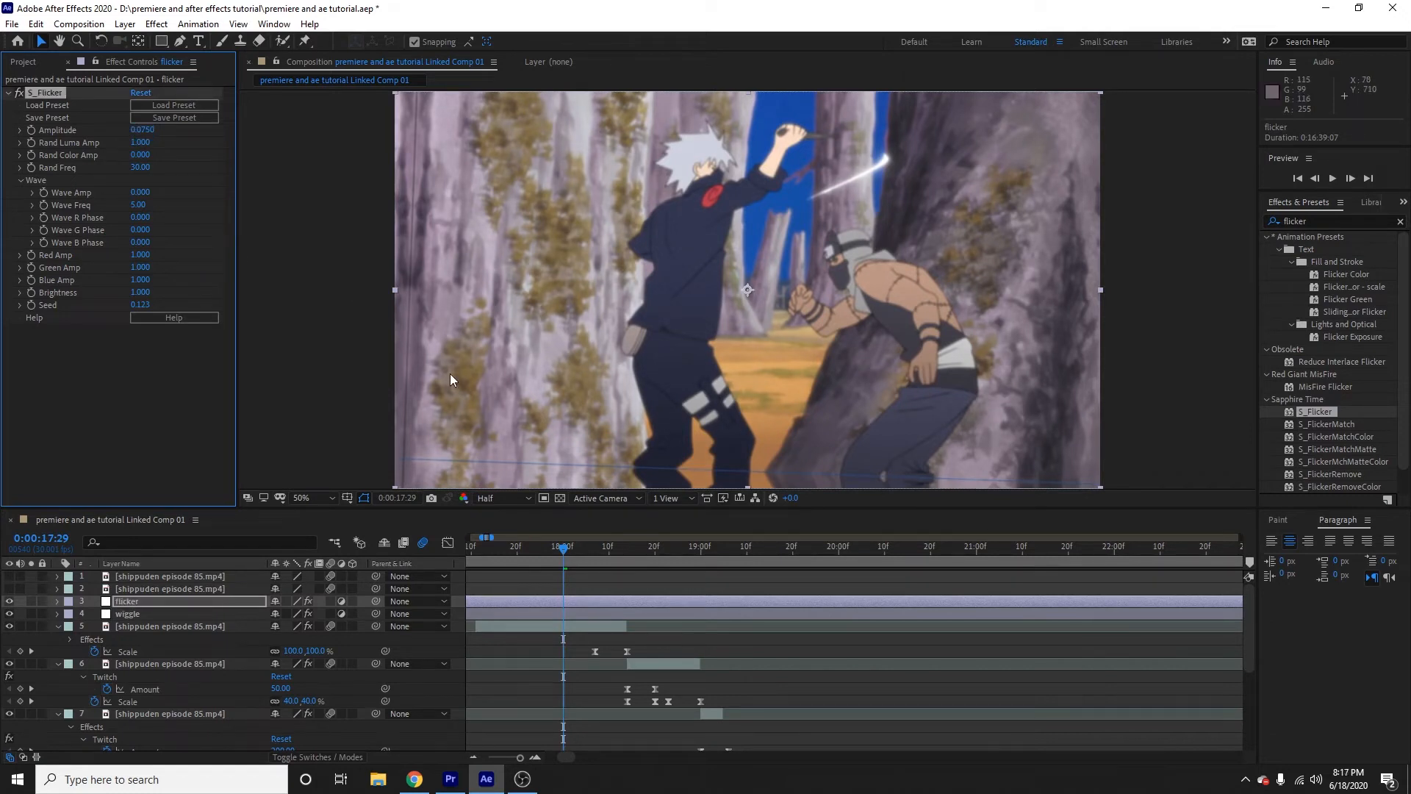
- Lower the preview resolution to Quarter and play back the first clips to review the flicker
drag(532, 553, 521, 547)
click(497, 500)
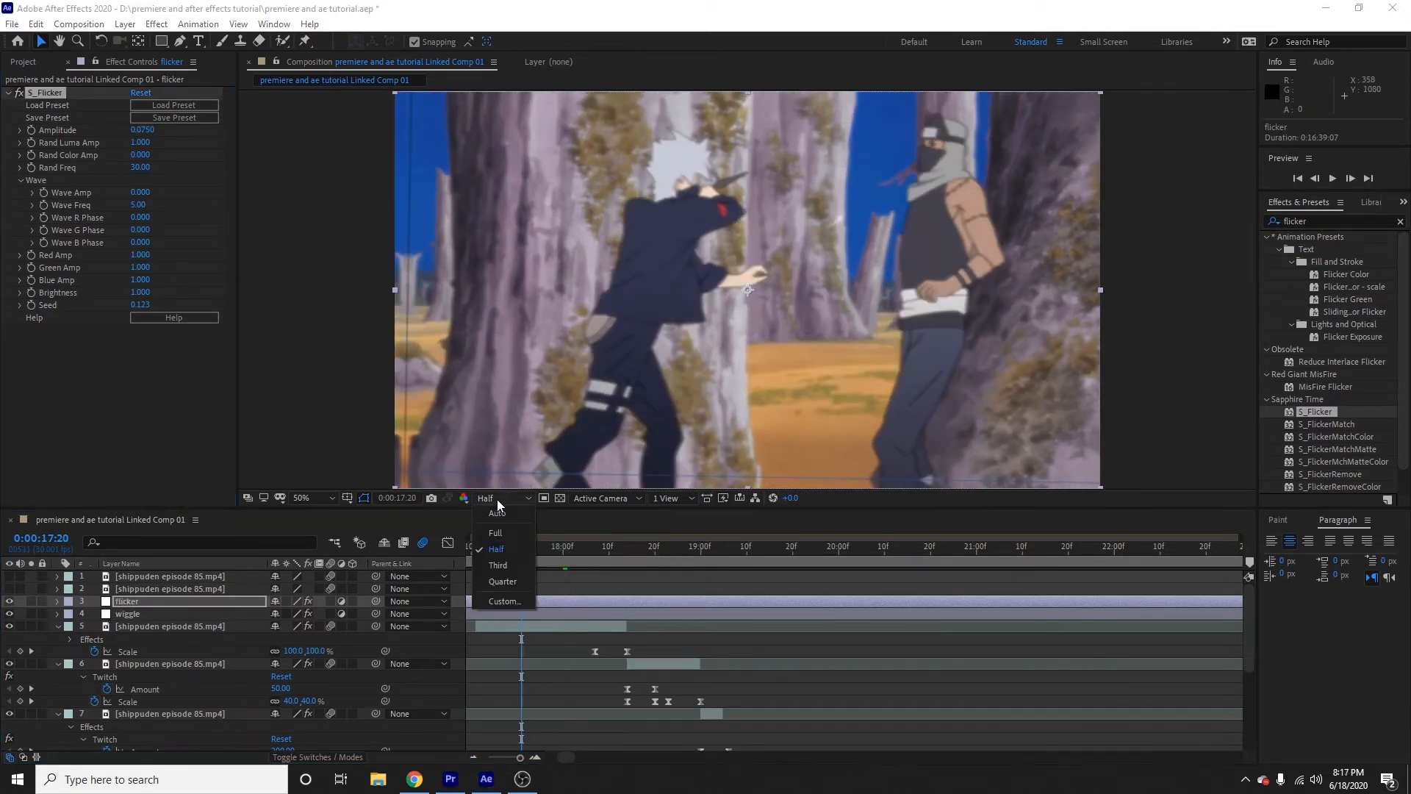
click(506, 583)
drag(503, 550, 531, 574)
key(space)
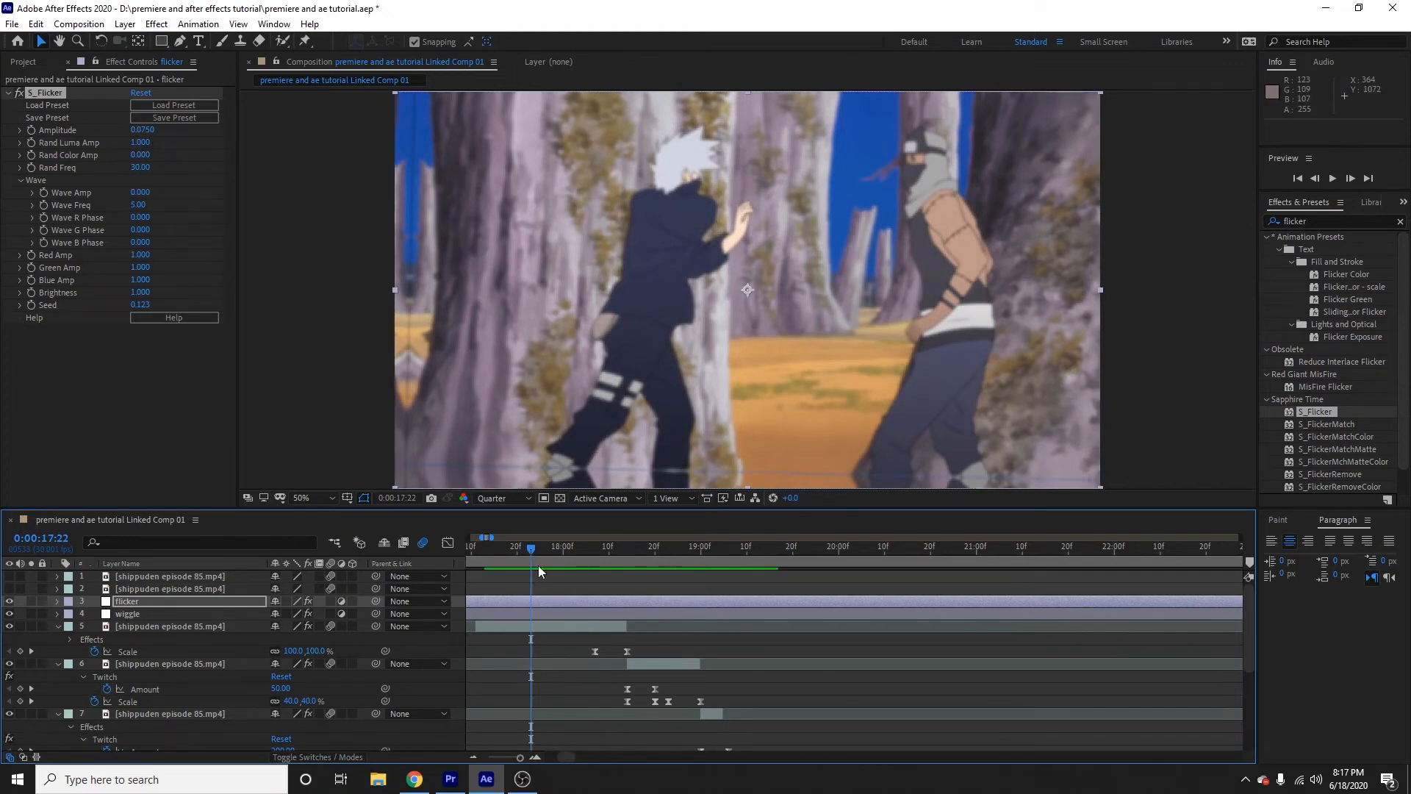
drag(520, 545, 512, 549)
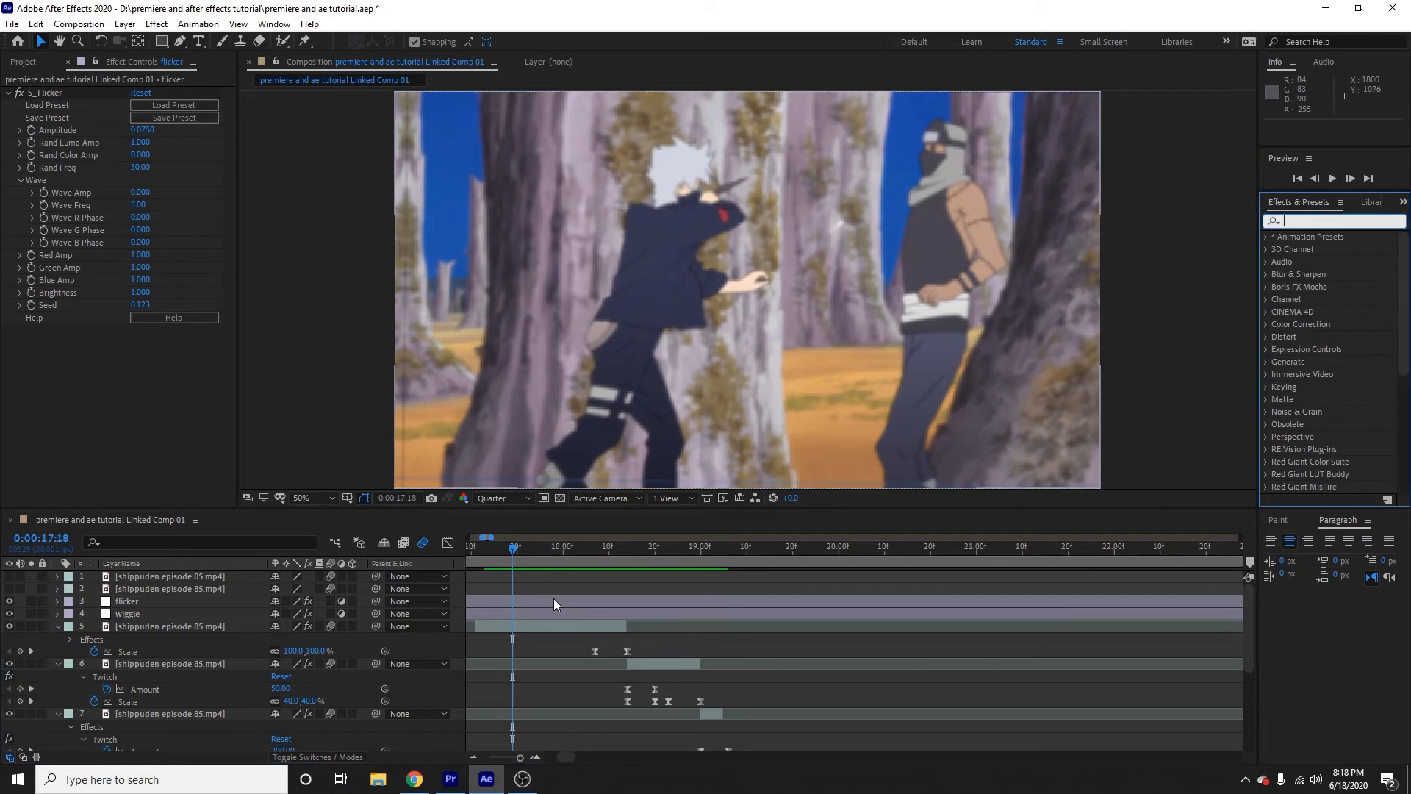
- Create a black solid named crop directly above the flicker layer
click(478, 601)
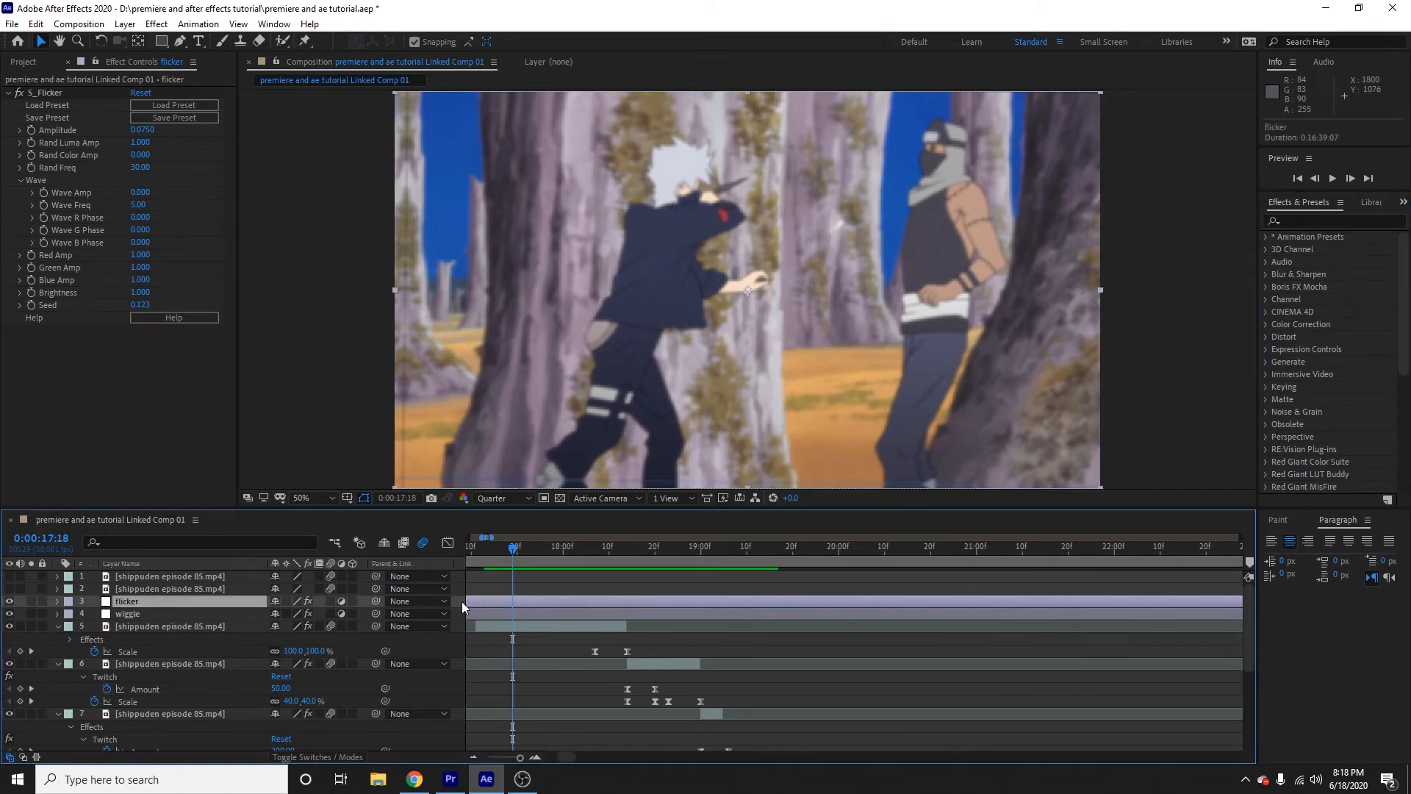
right_click(455, 602)
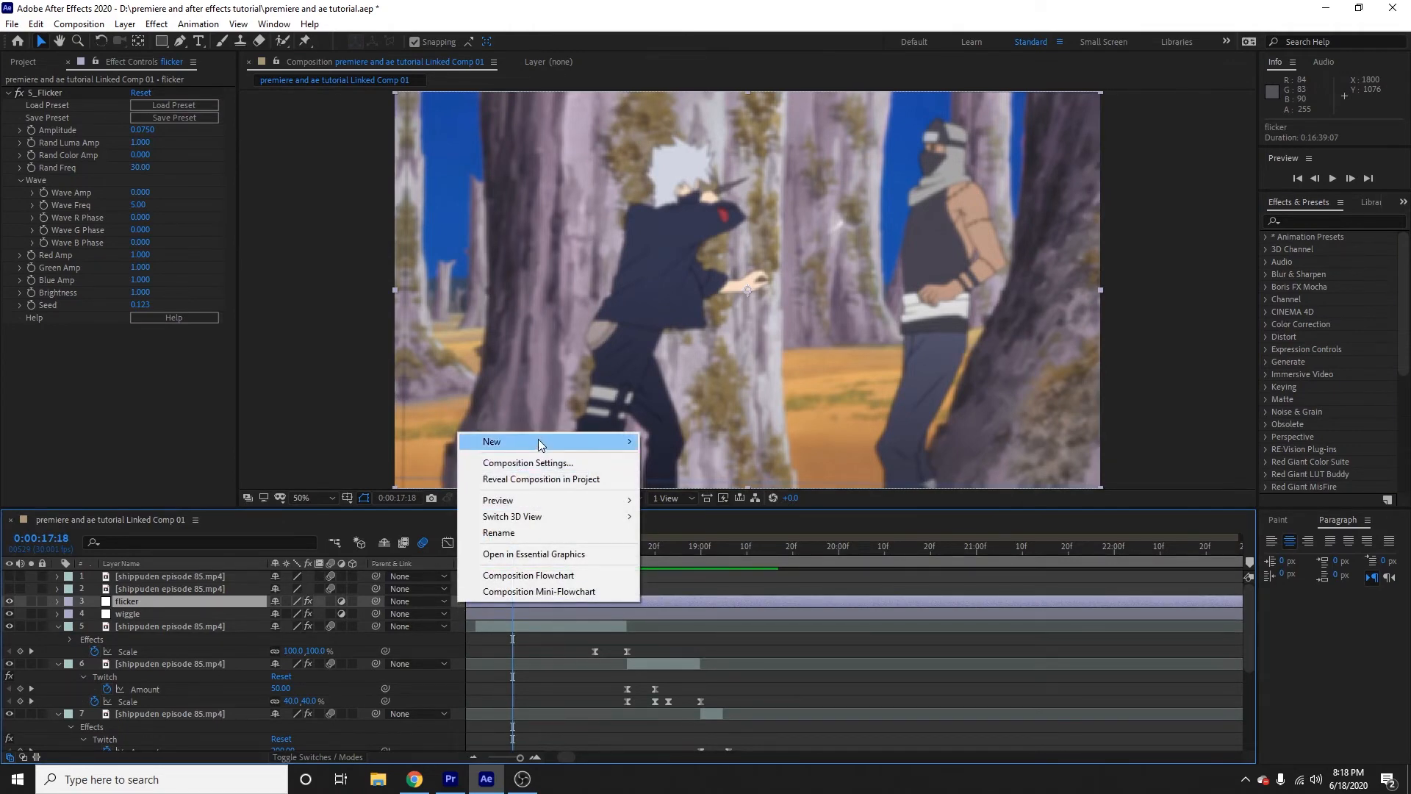
mouse_move(543, 439)
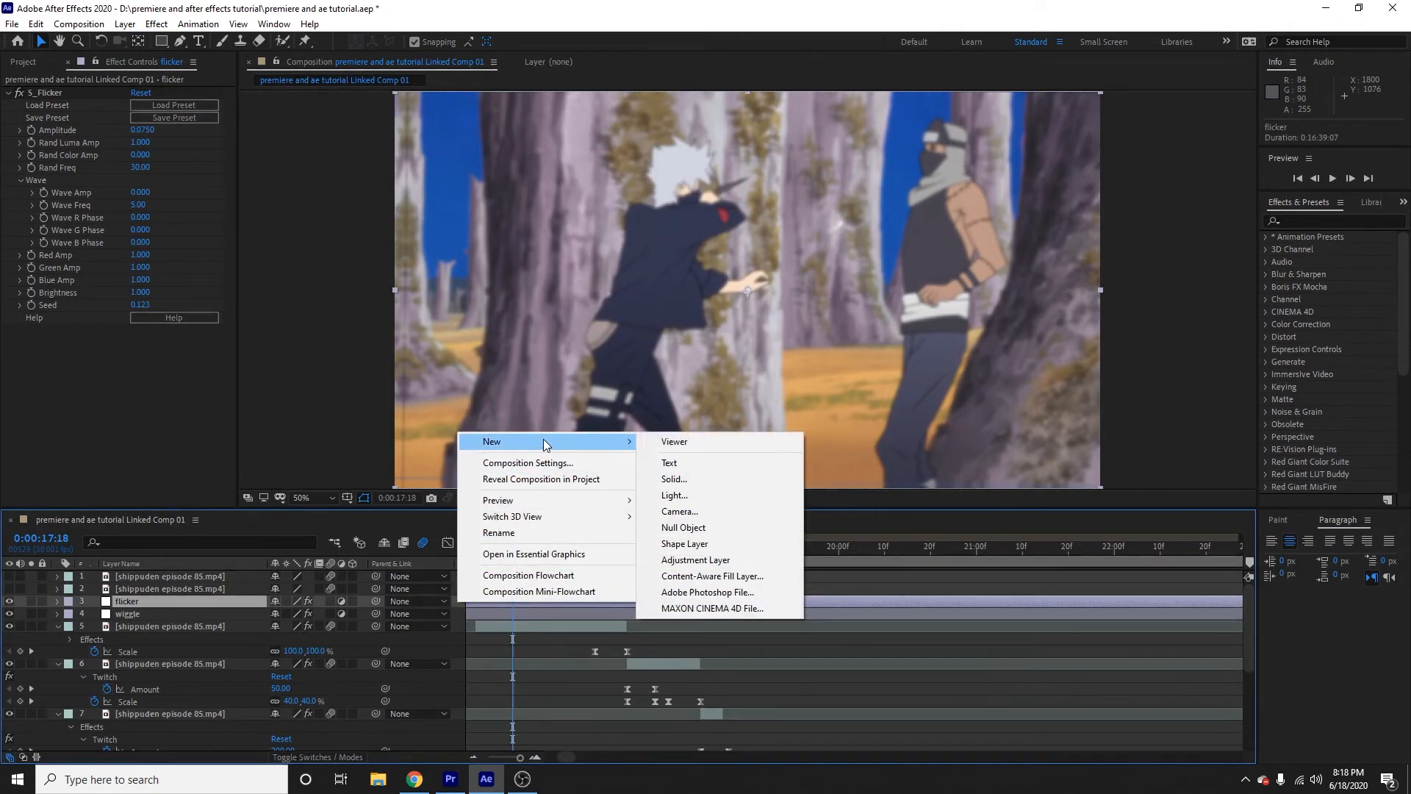
click(687, 480)
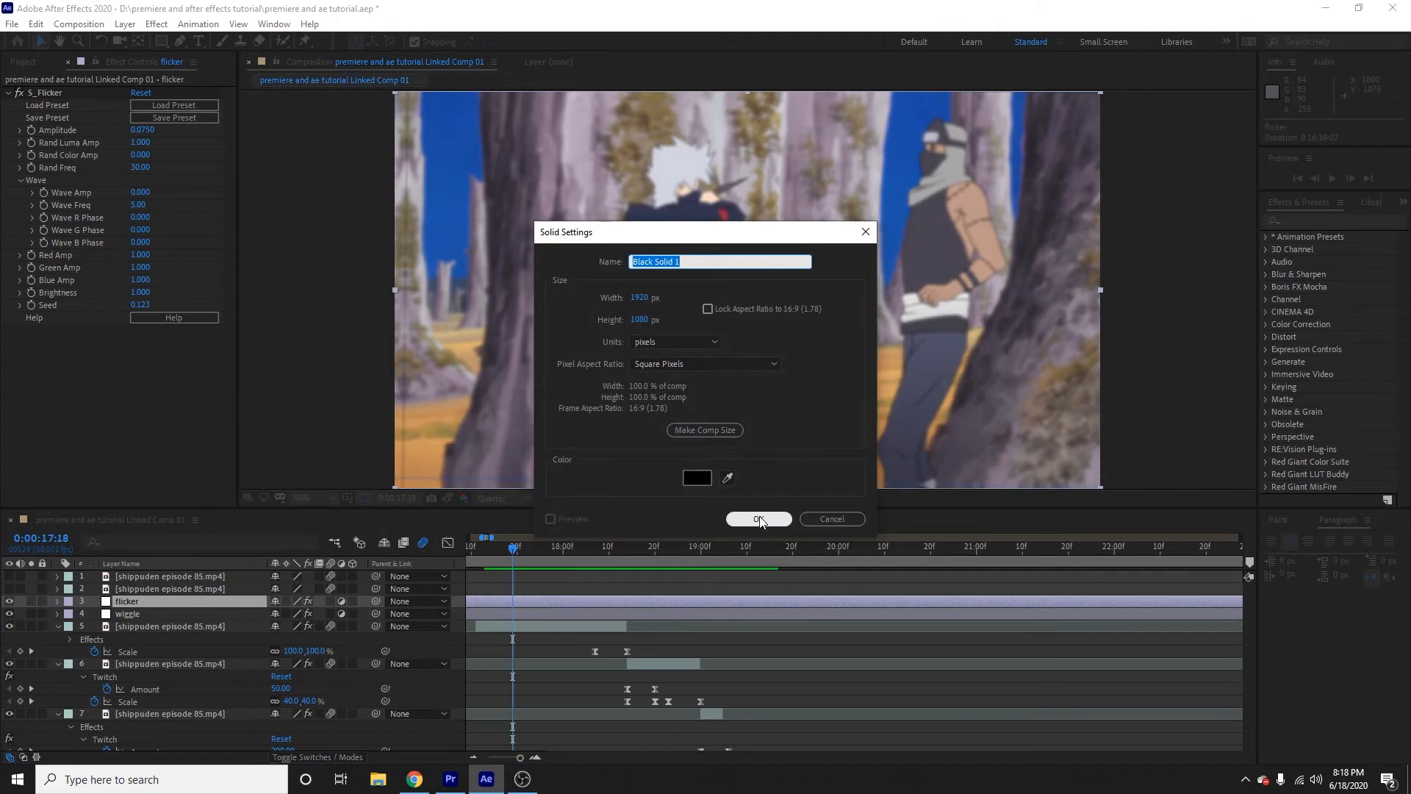
text(crop)
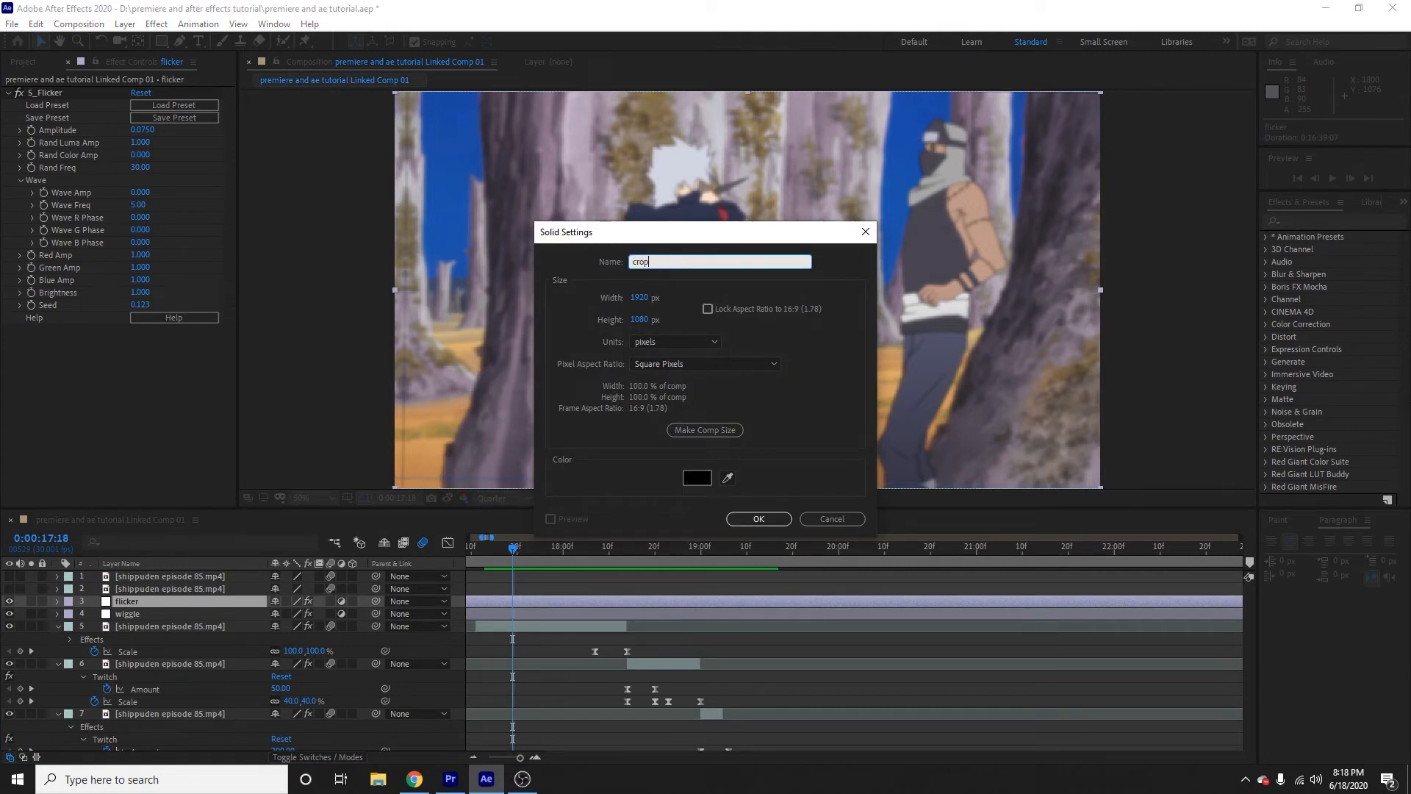
click(759, 519)
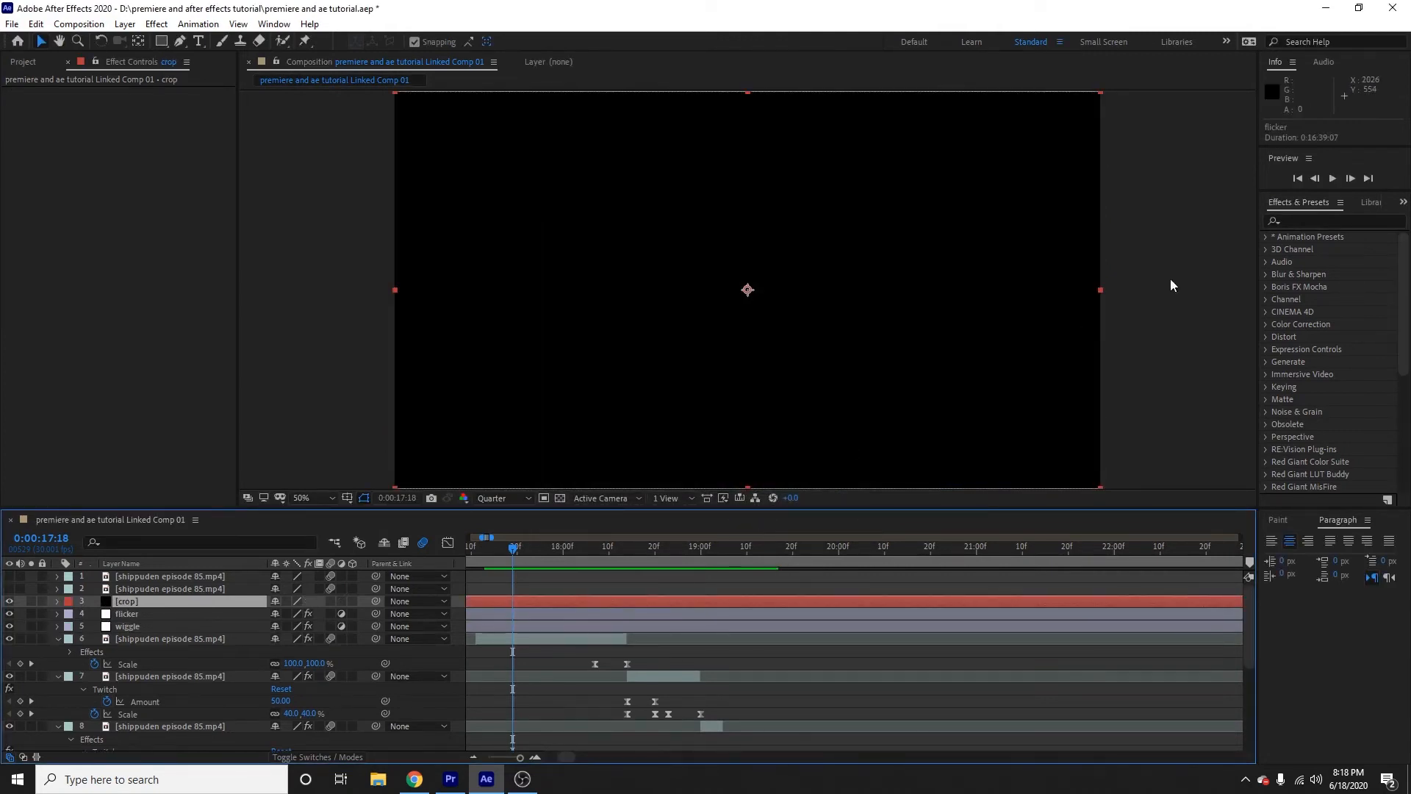
- Apply CC Jaws to the crop solid with Height 0% and Completion 85% to form letterbox bars
click(1324, 221)
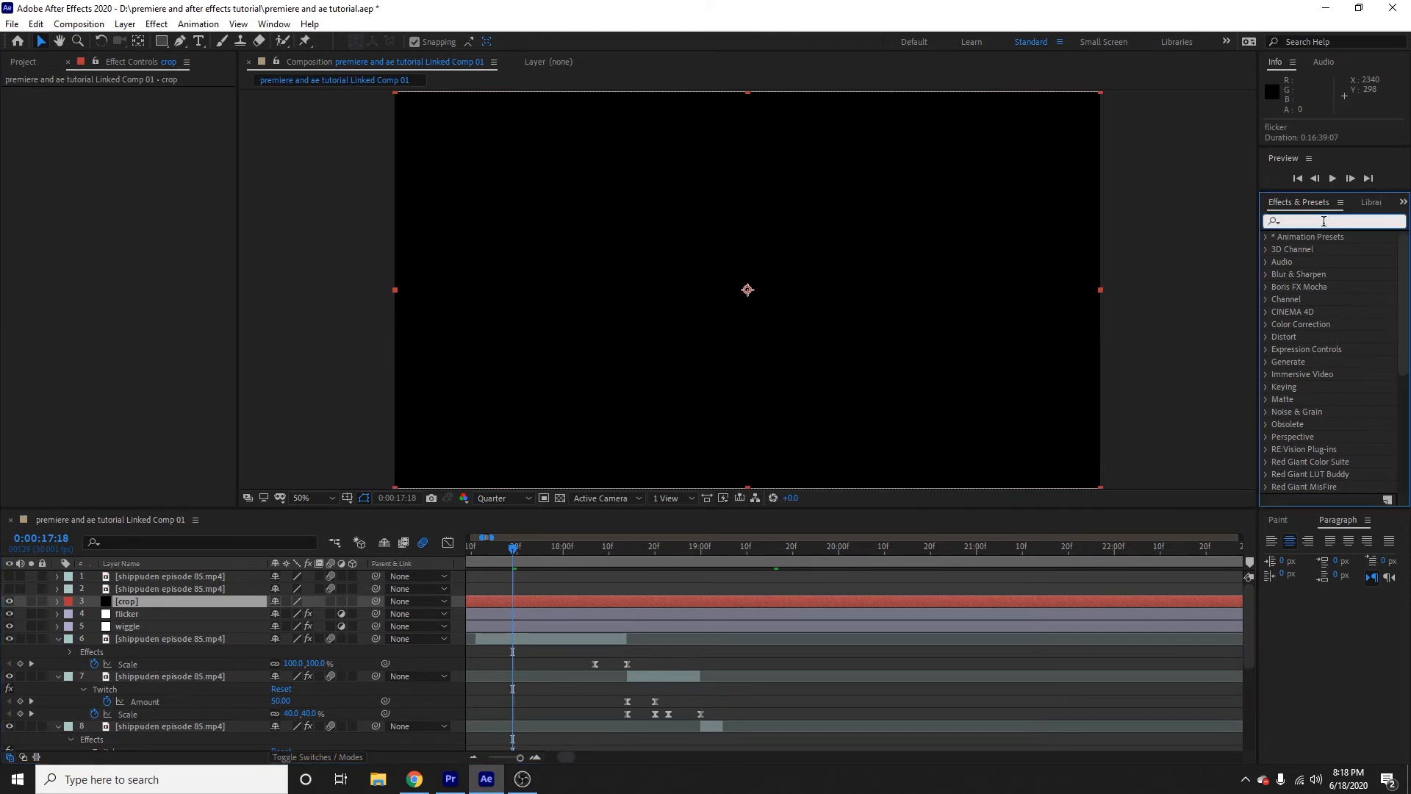
text(jaws)
drag(1315, 250, 551, 597)
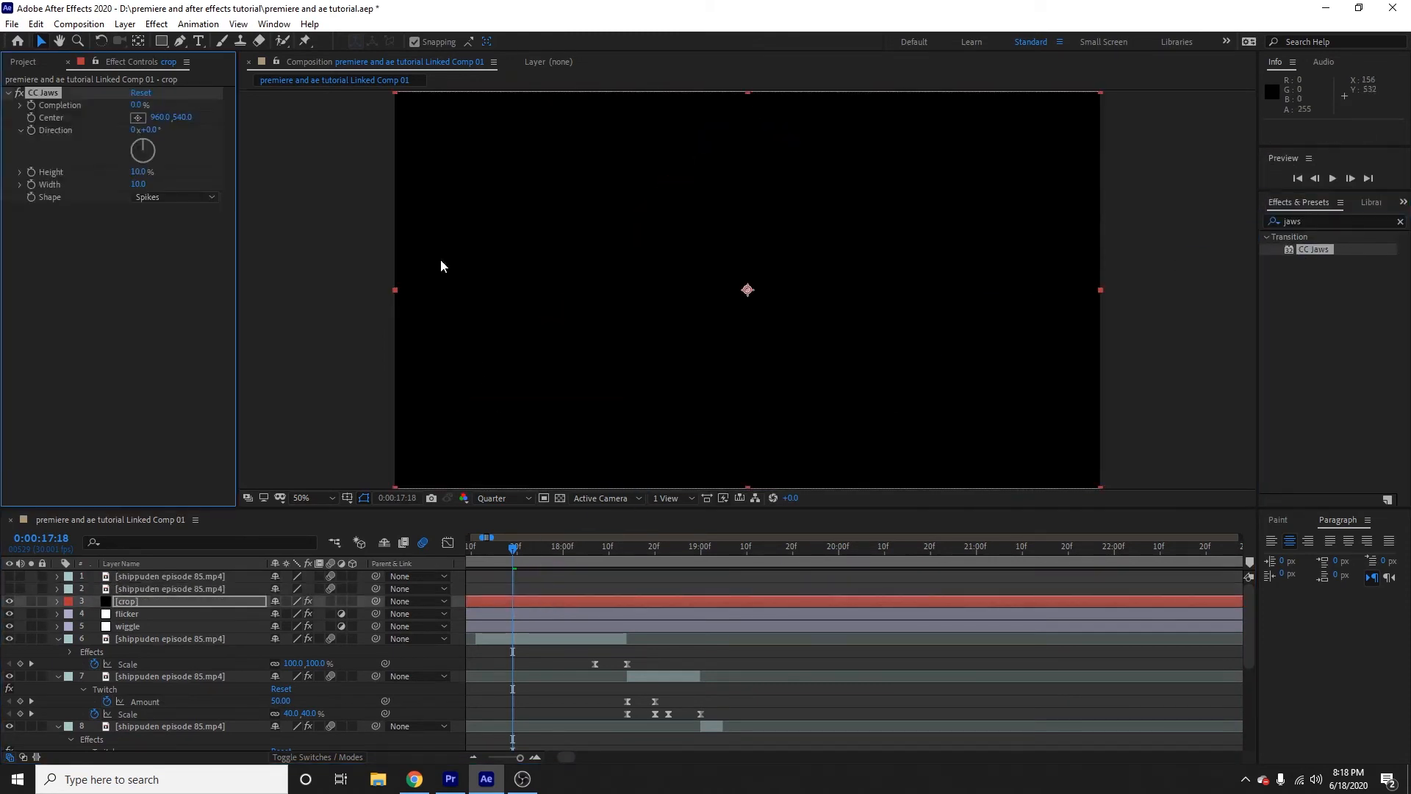
click(142, 172)
click(139, 105)
text(85)
key(Return)
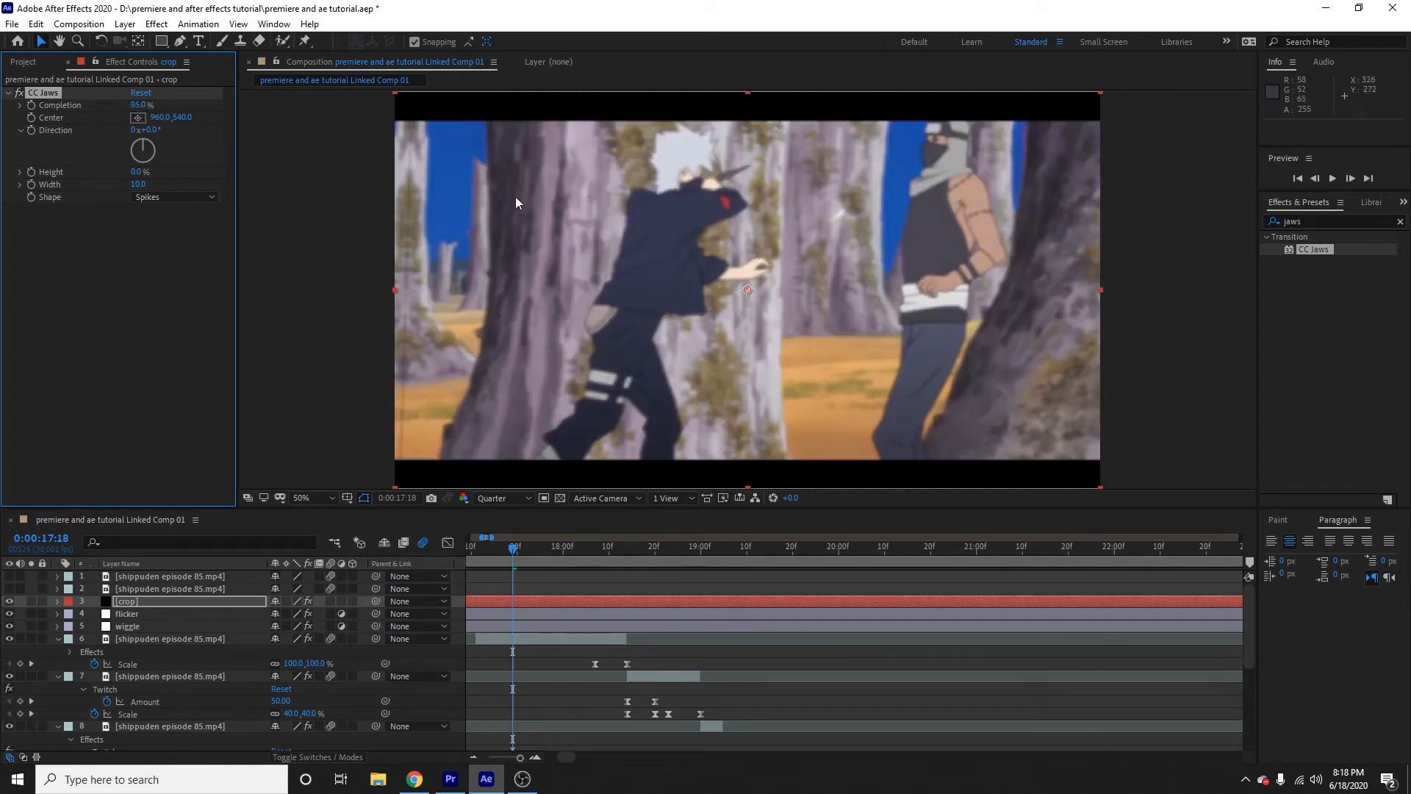
- Try a CC Jaws Completion of 80% on the crop layer, and return it to 85%
click(140, 107)
text(80)
key(Return)
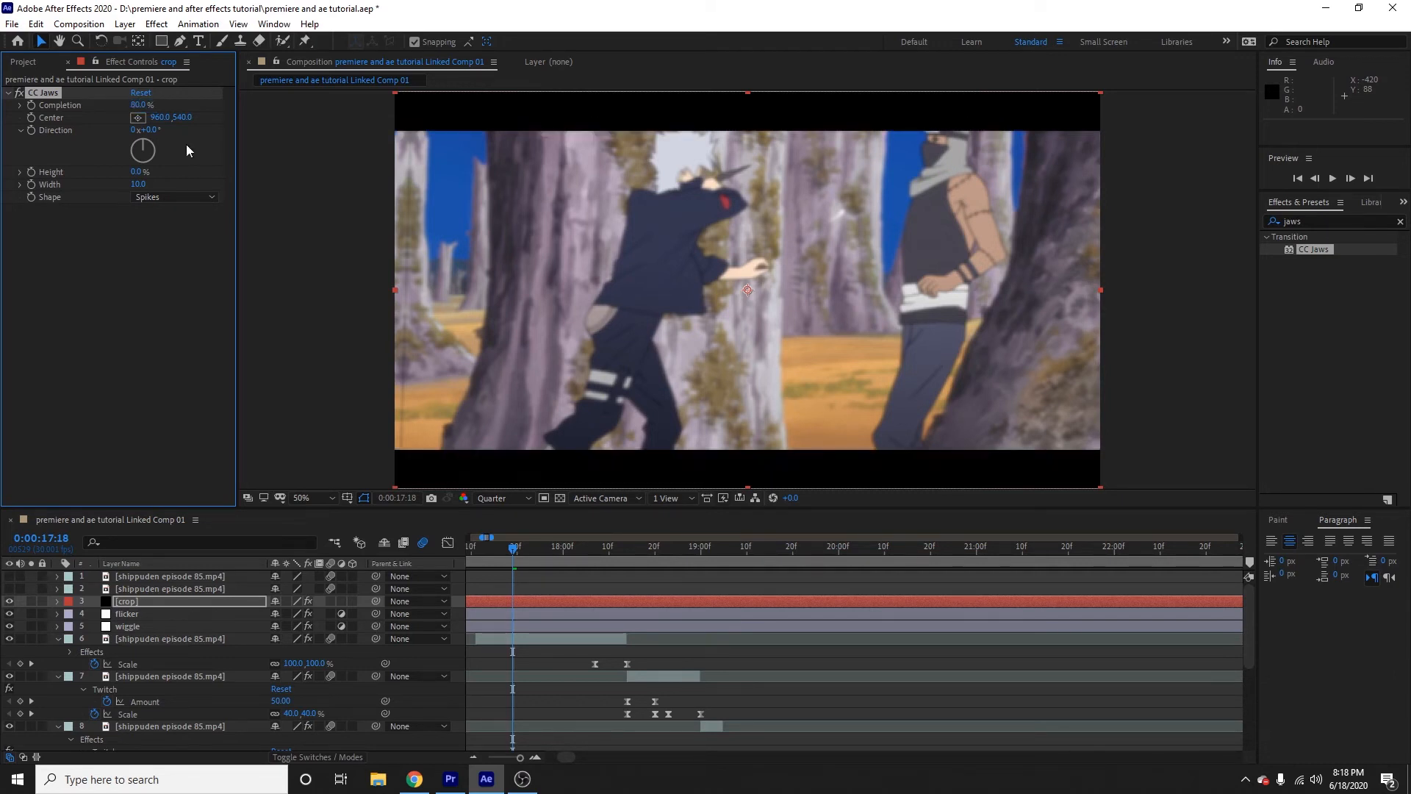
click(142, 107)
text(85)
key(Return)
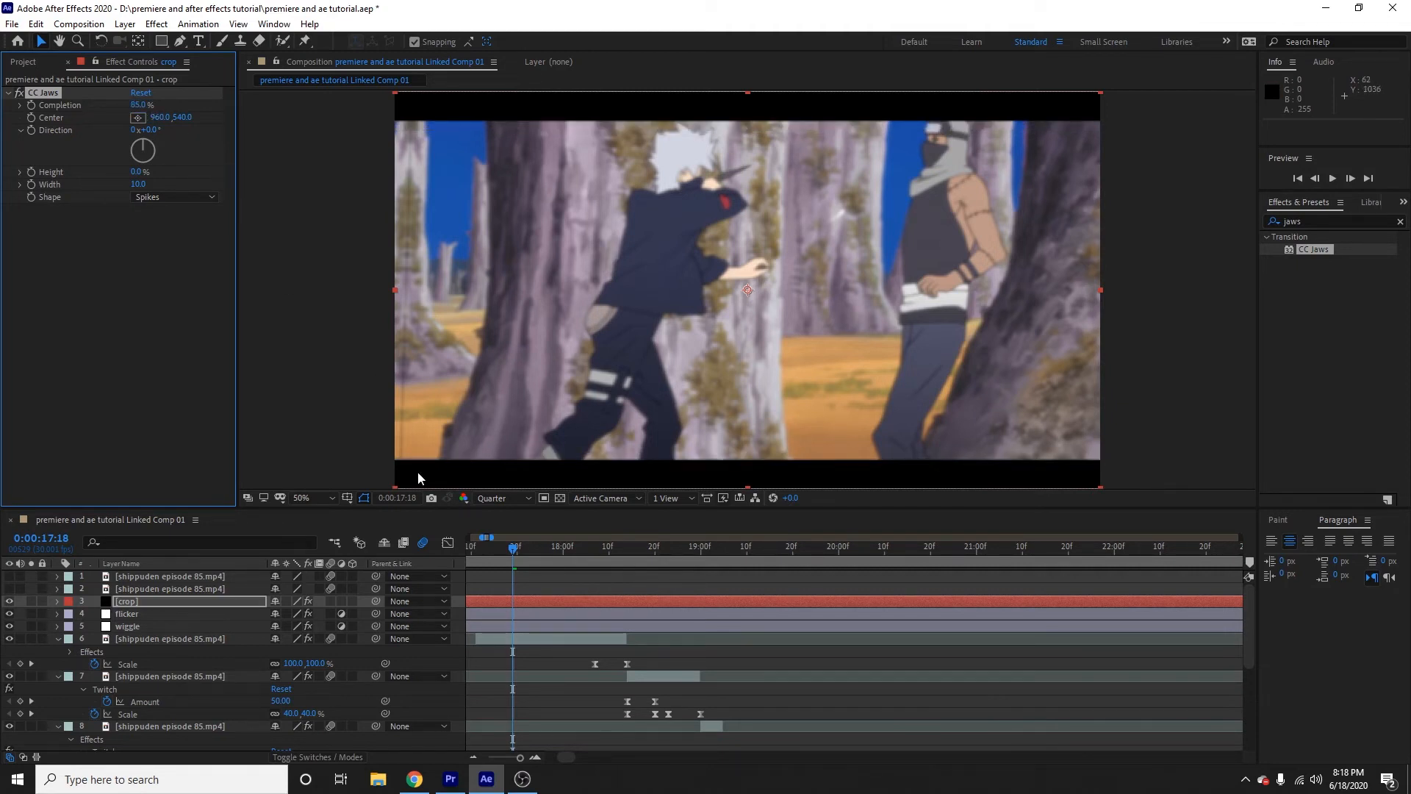
- Play back the sequence from the start of the first visible clip to review the letterbox bars
drag(514, 550, 475, 546)
key(space)
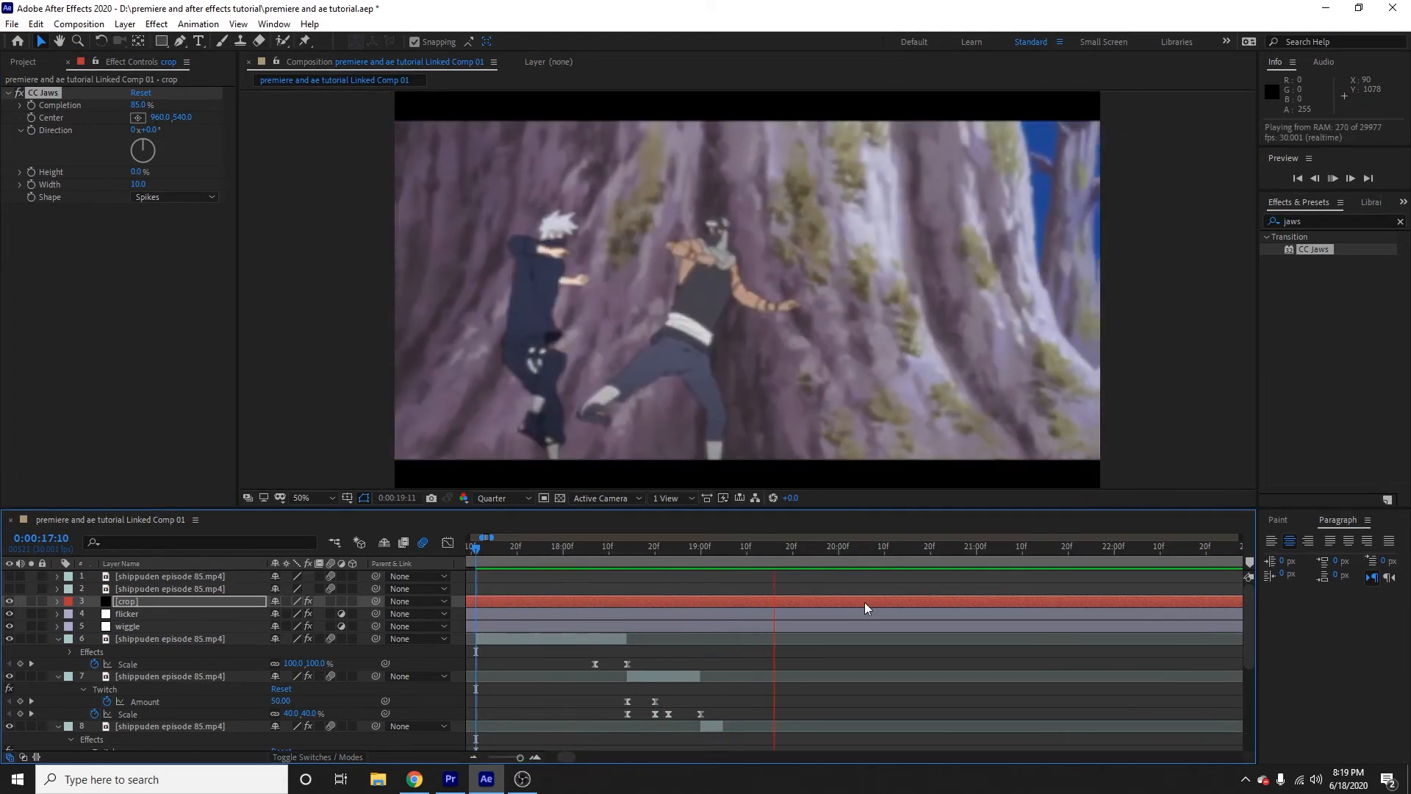
key(space)
- Set the composition's preview resolution to Full on the clip that starts at 0:00:19:26
scroll(954, 638, down, 2)
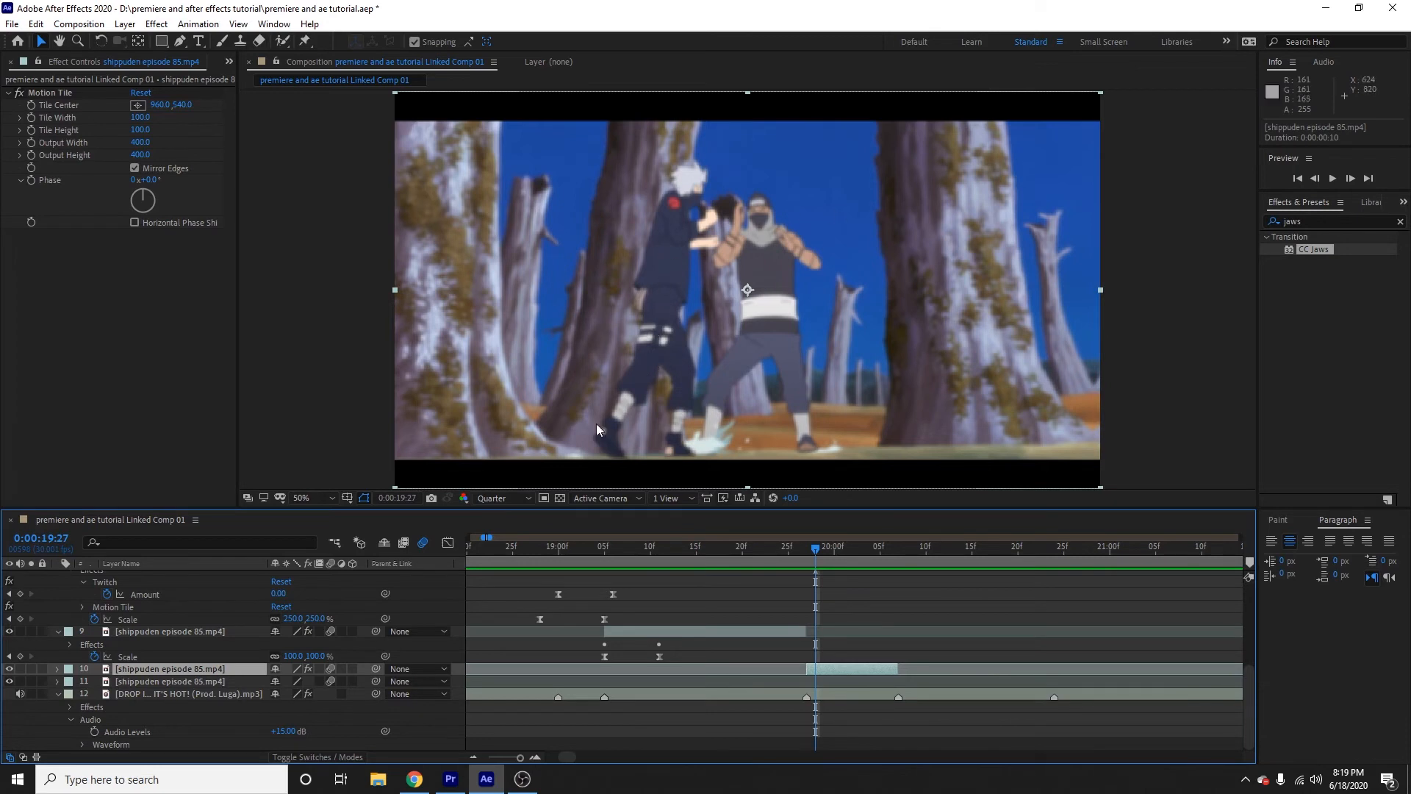
click(498, 499)
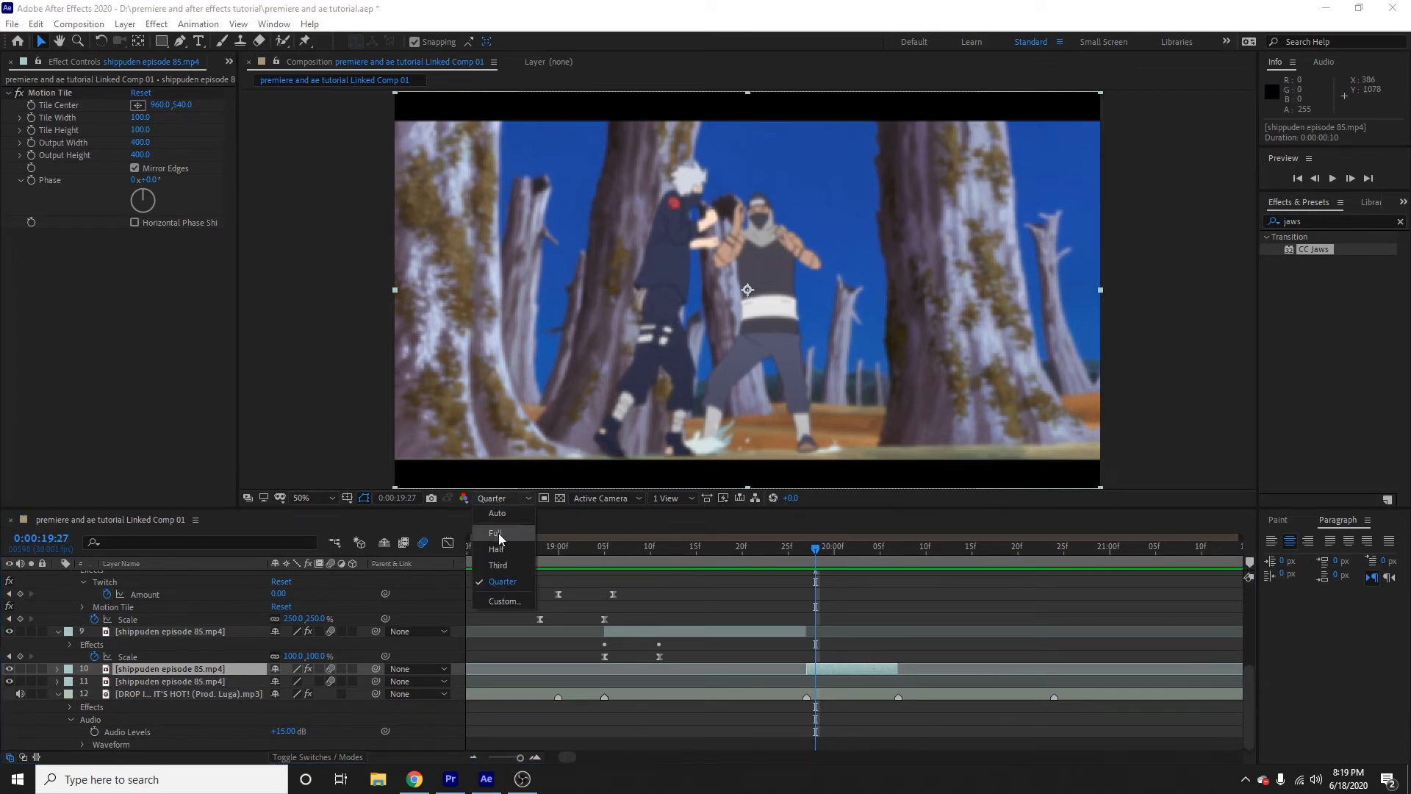
click(498, 532)
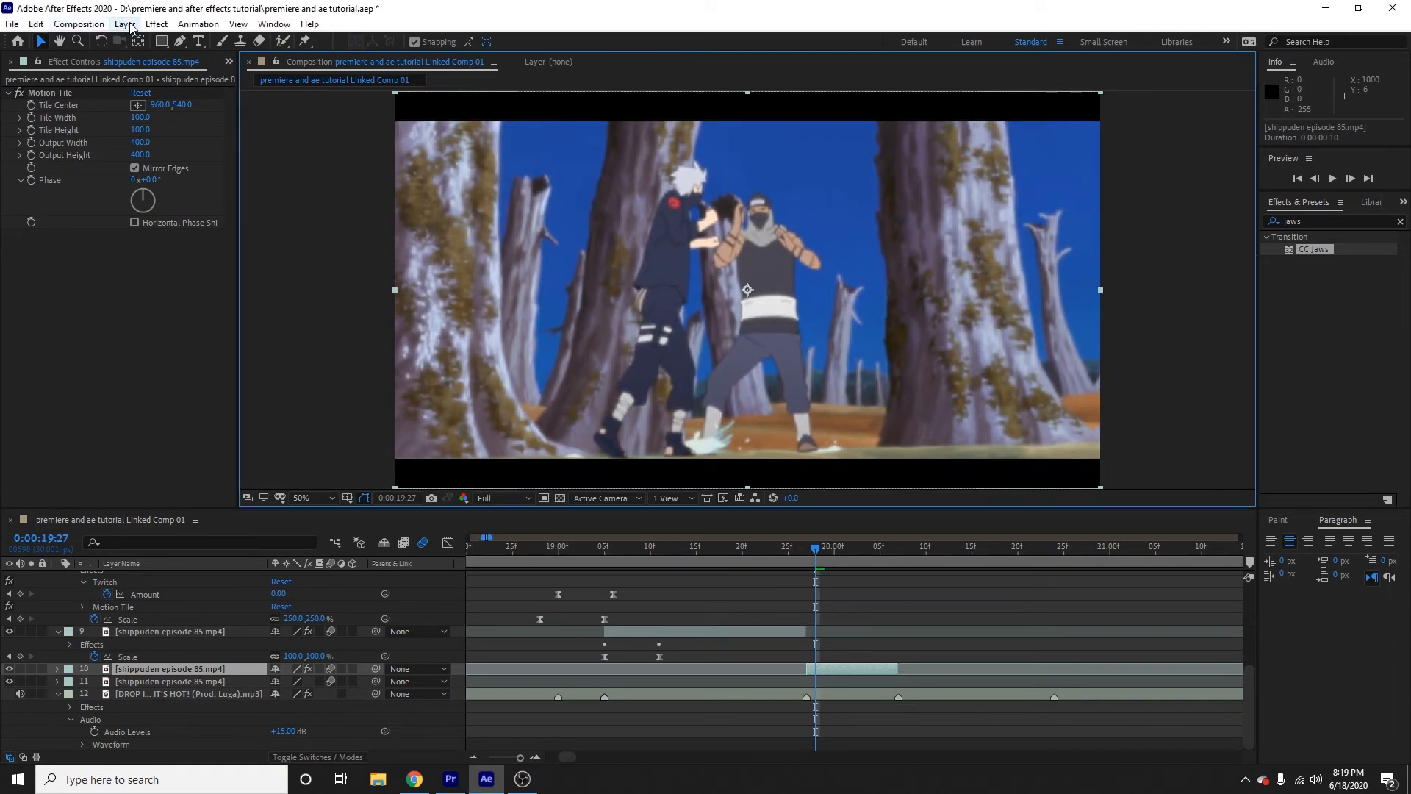
- Apply Keylight (1.2) to the selected clip, sample its blue sky as Screen Colour, and compare with the effect off and on
click(155, 25)
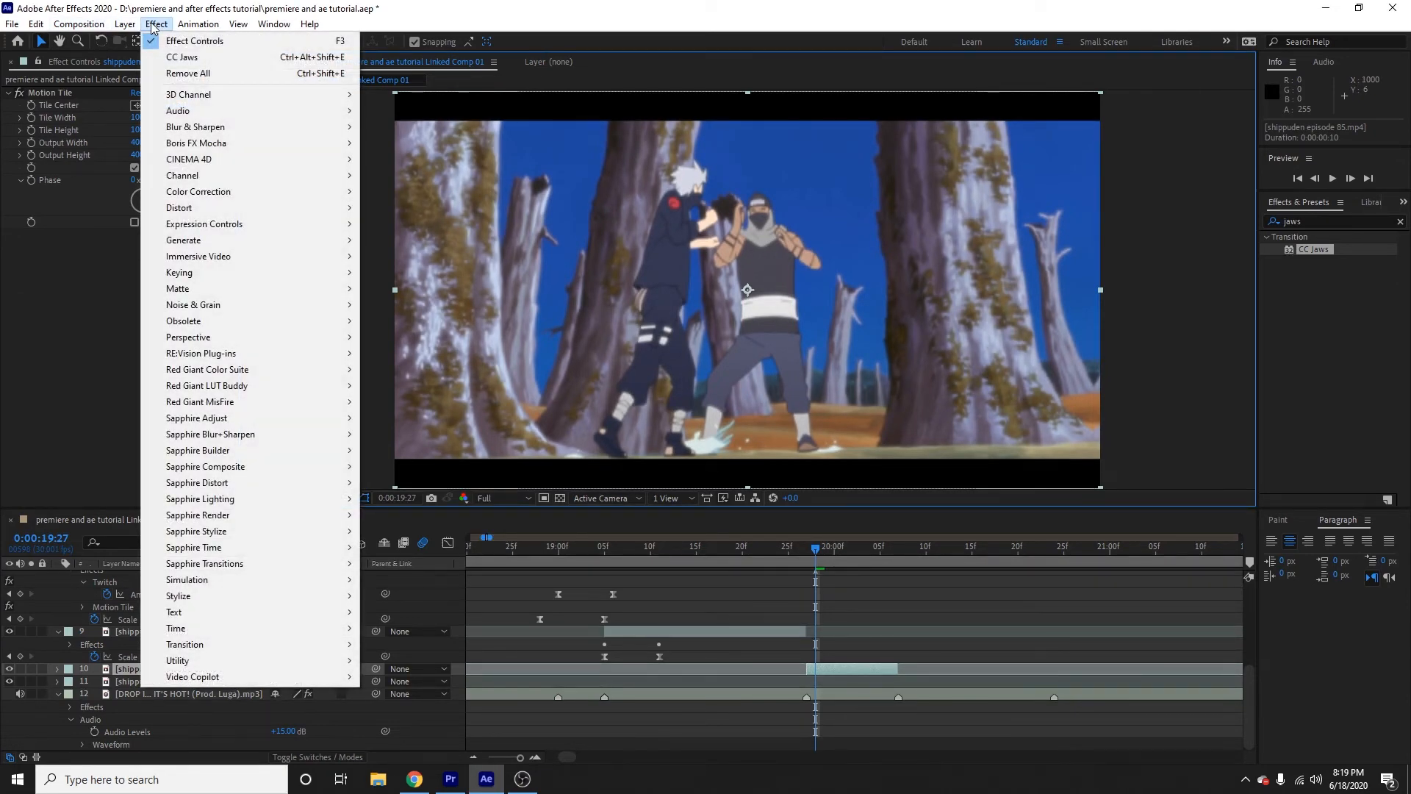
mouse_move(225, 275)
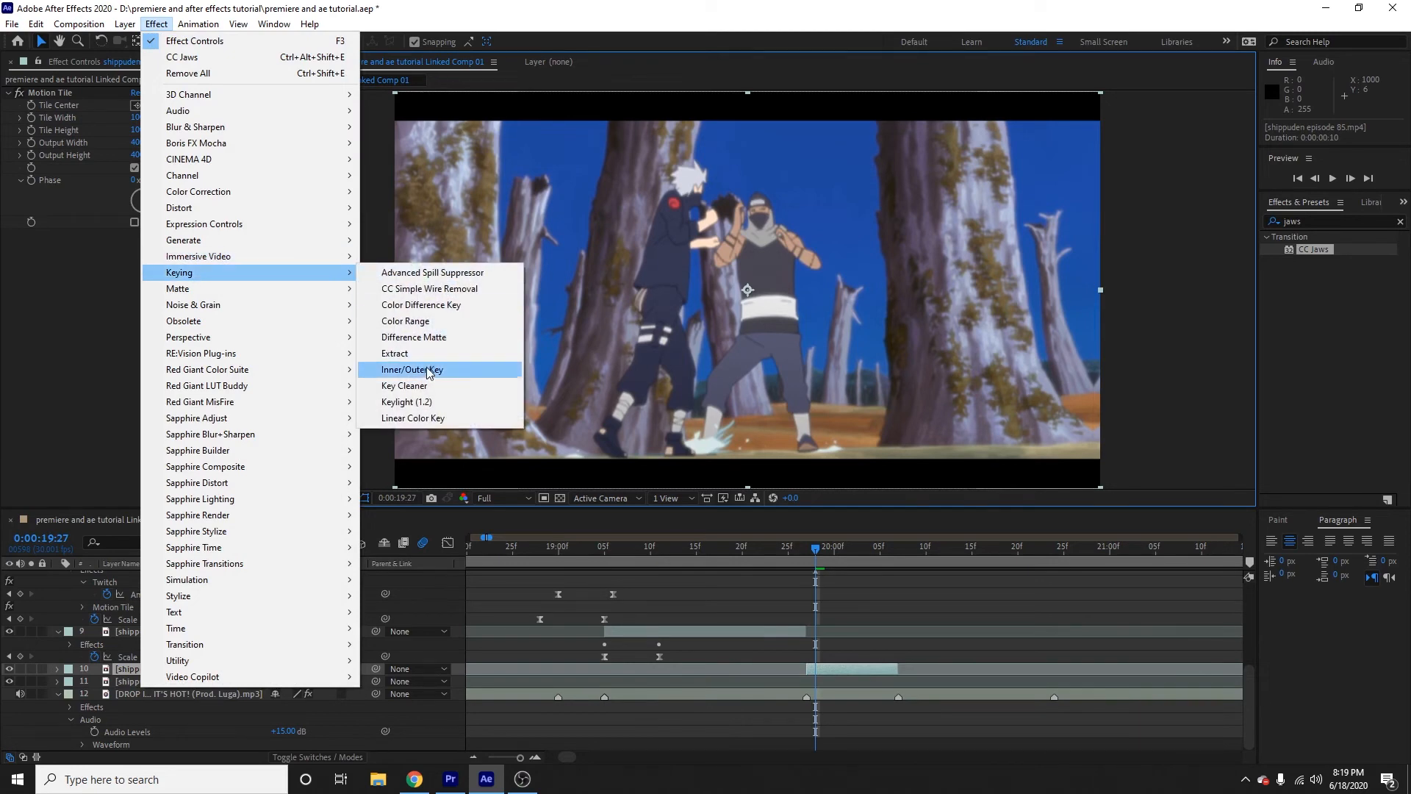
click(425, 403)
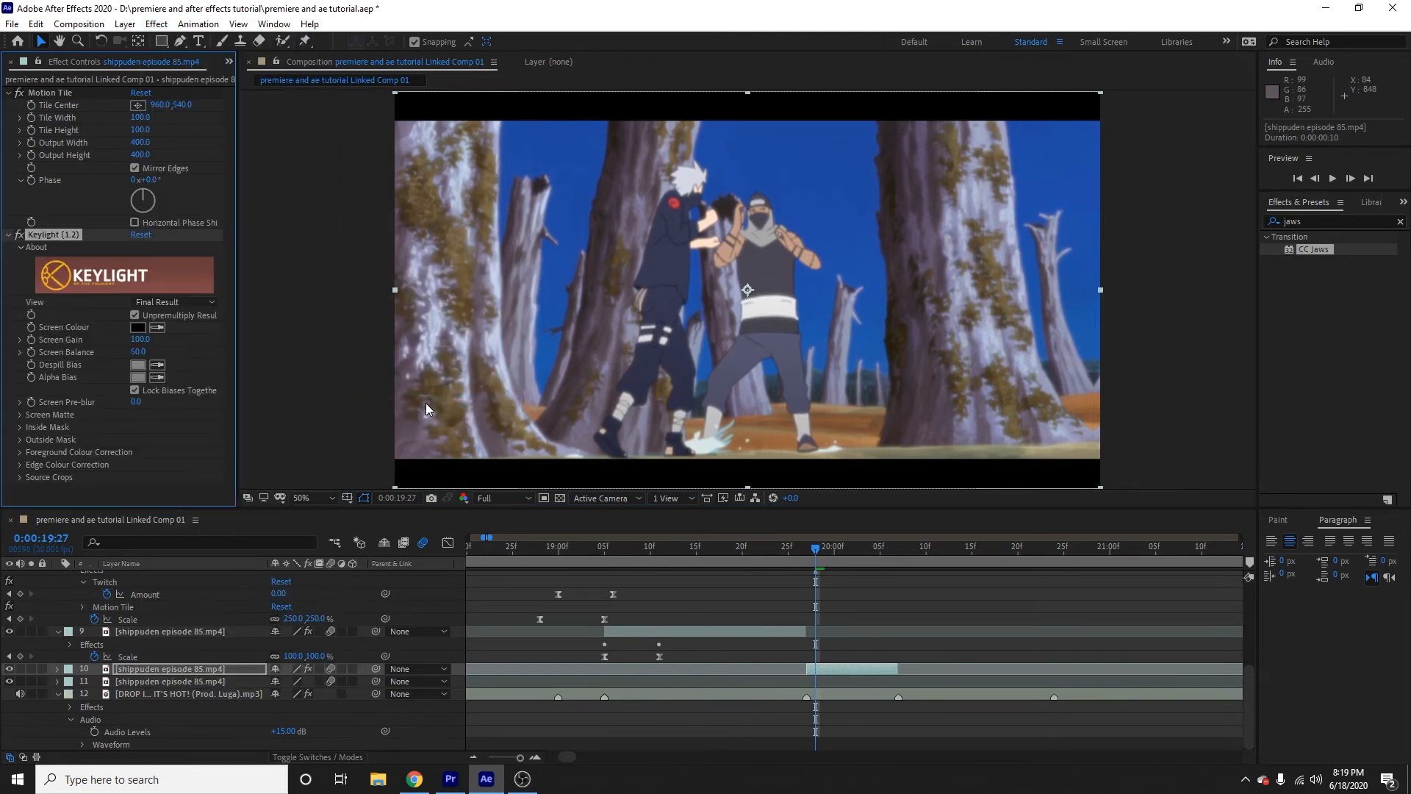
click(158, 327)
click(831, 157)
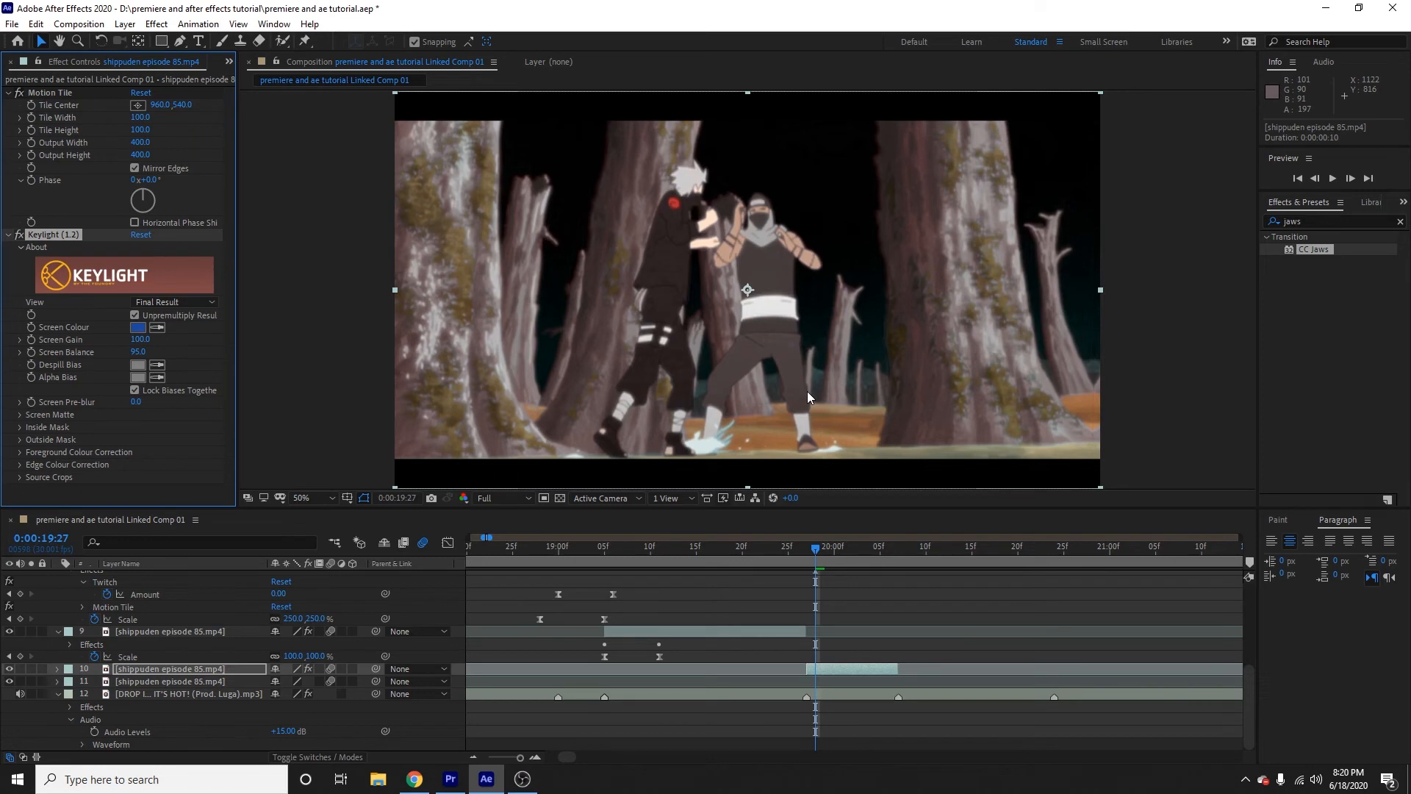
click(20, 235)
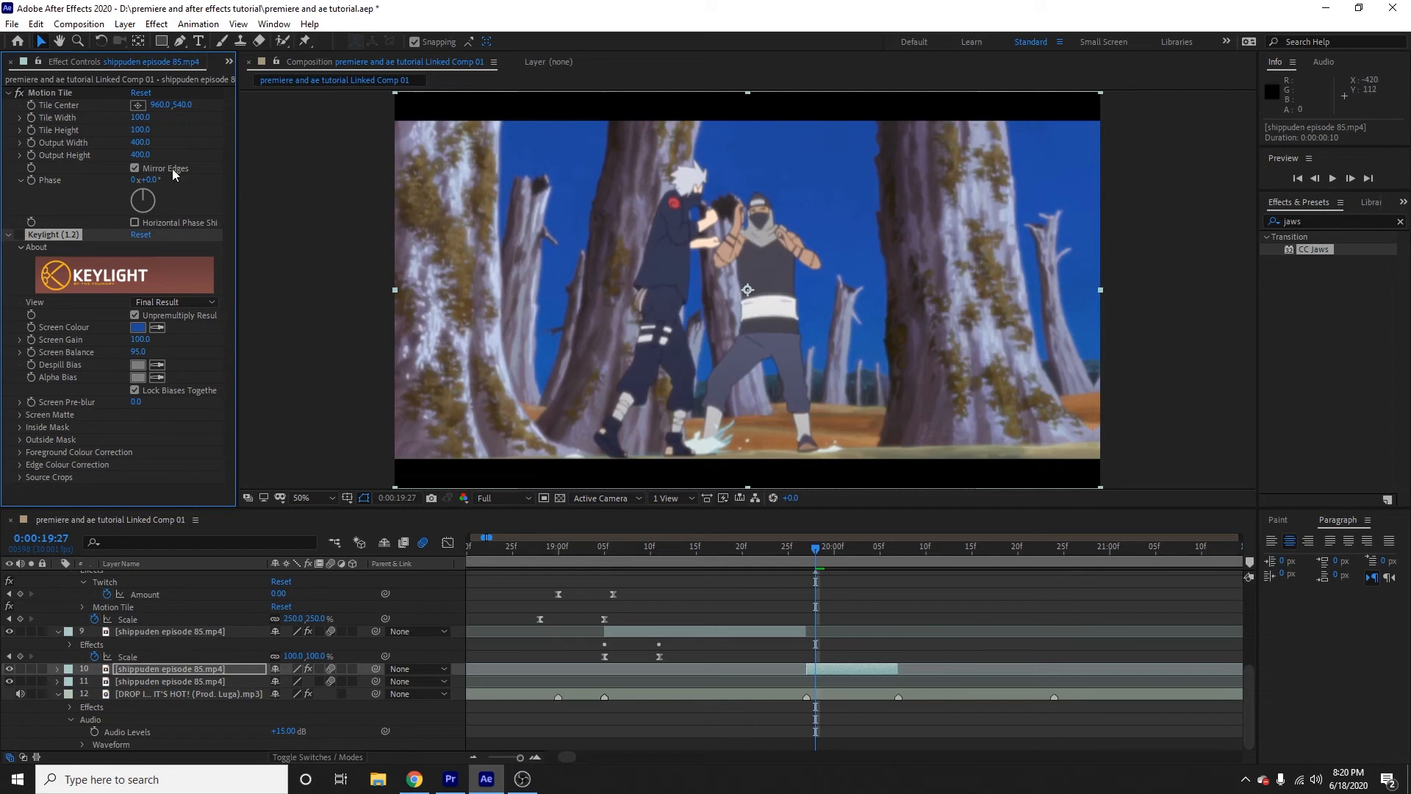
click(19, 236)
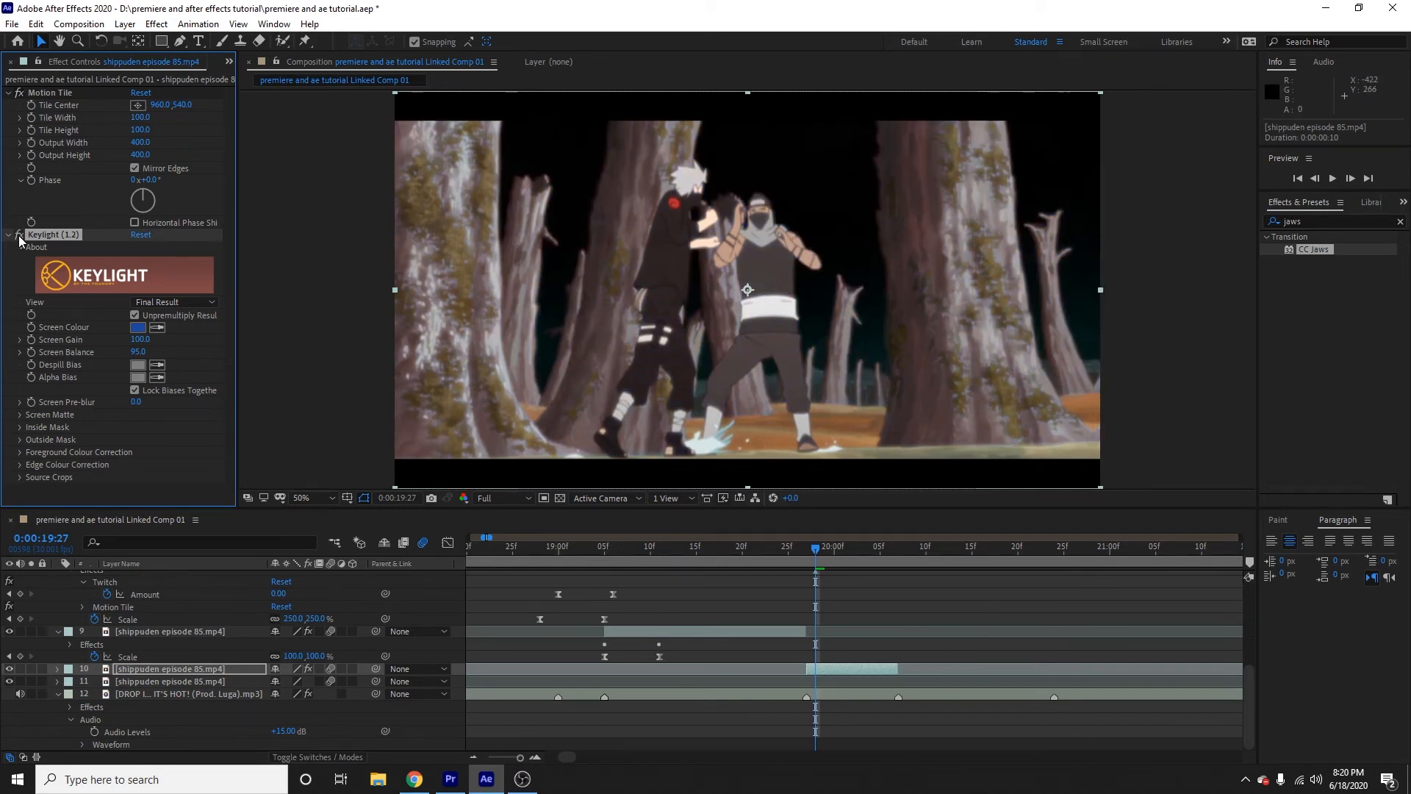
- Import the NASA Astronauts Space Walk video from the desktop into the project
click(476, 757)
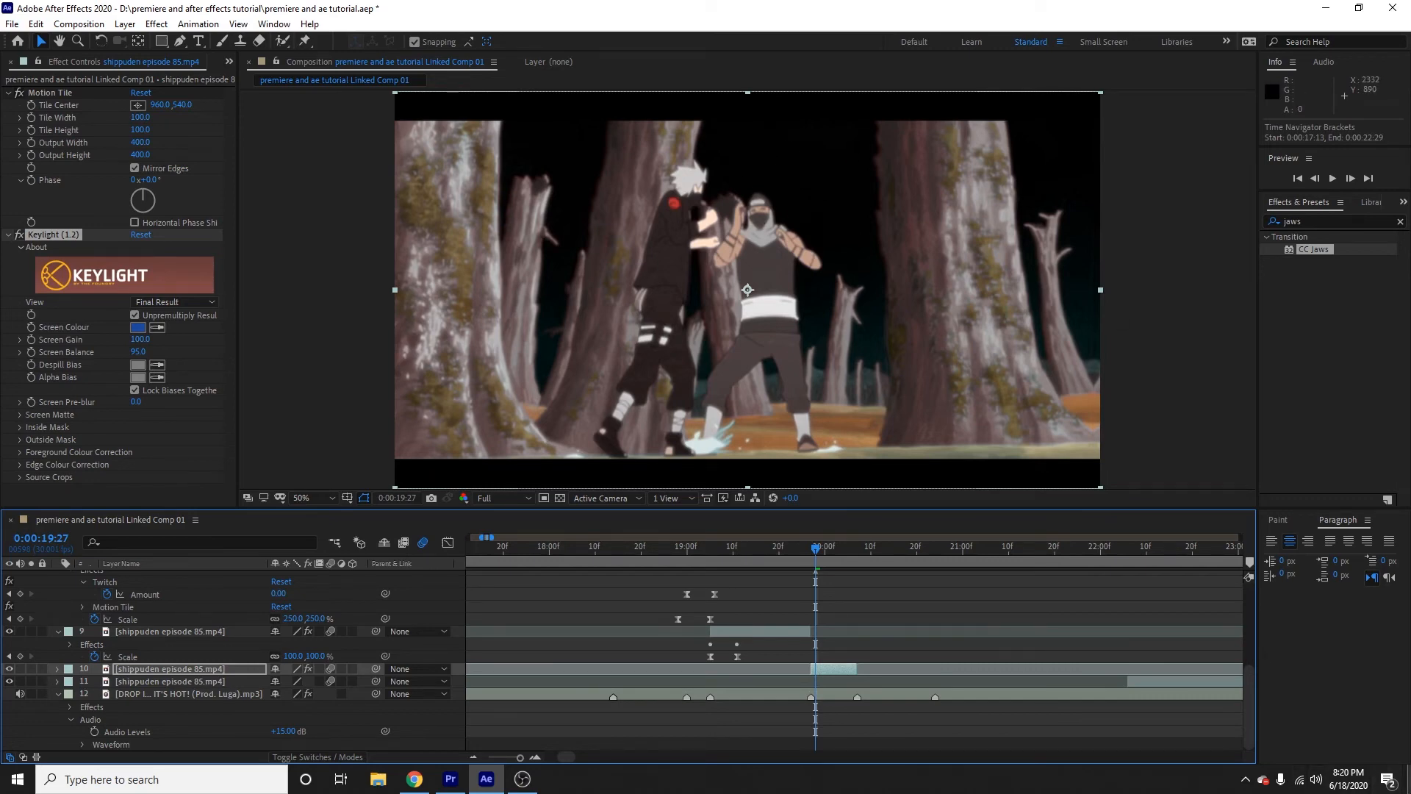
click(1408, 781)
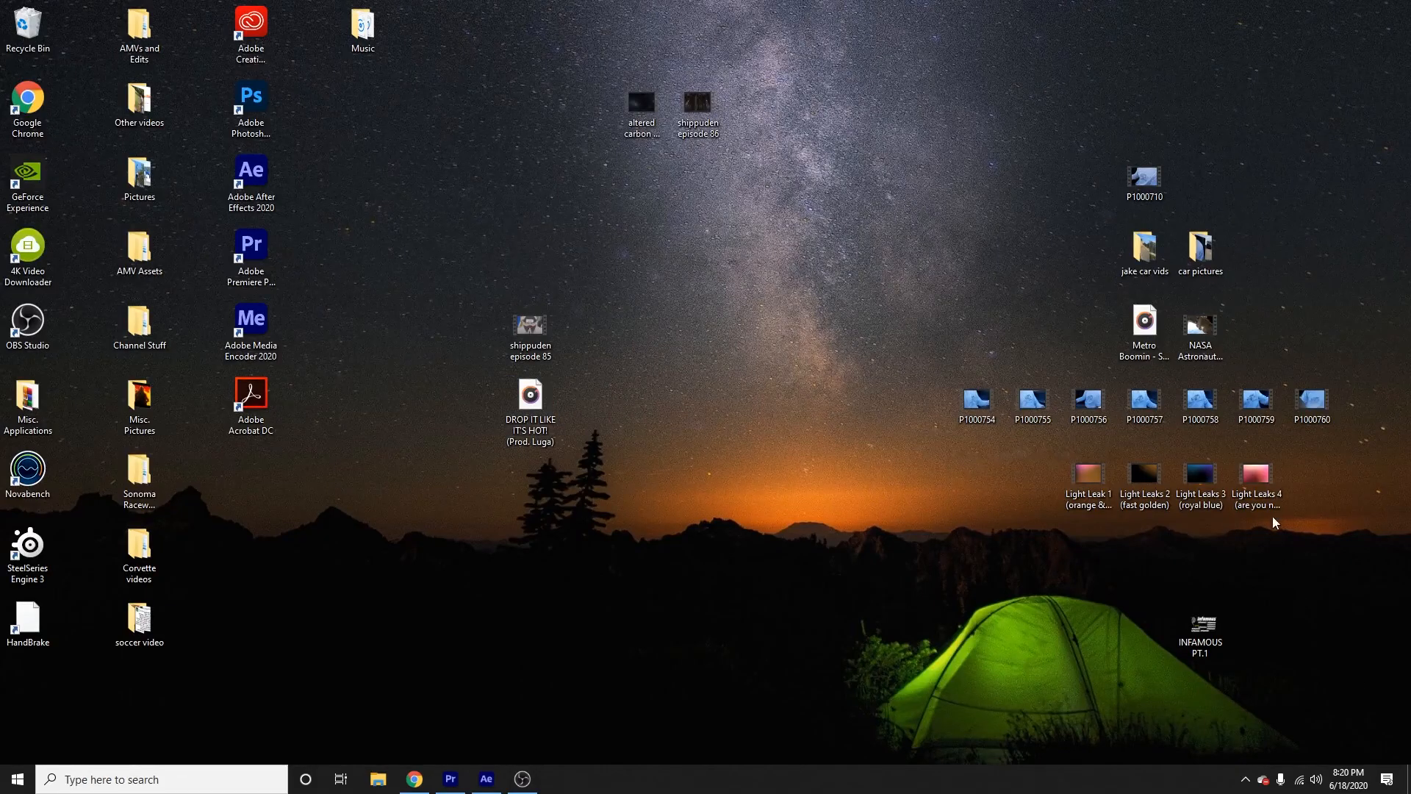
drag(1200, 340, 596, 784)
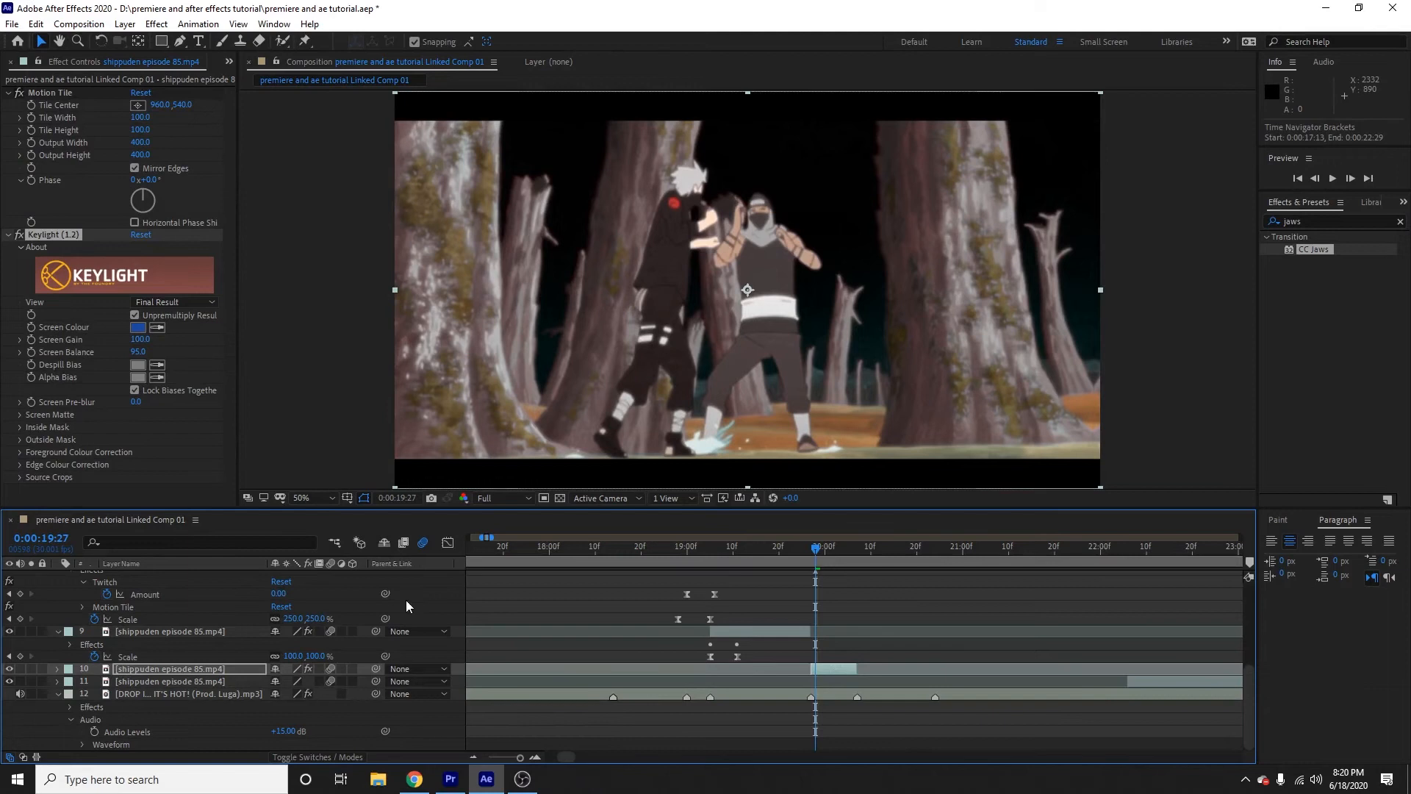
drag(238, 114, 266, 114)
click(5, 66)
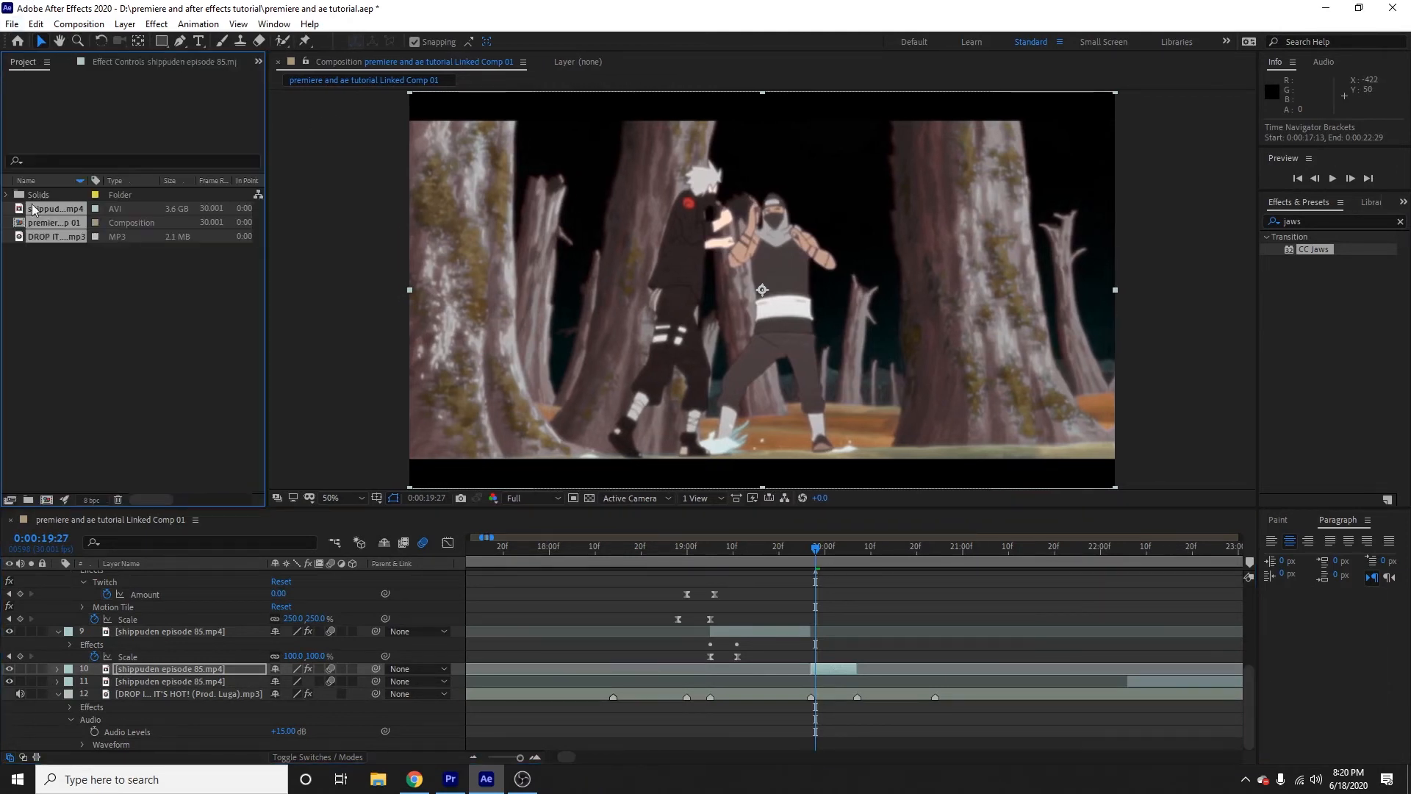
click(42, 289)
click(1410, 783)
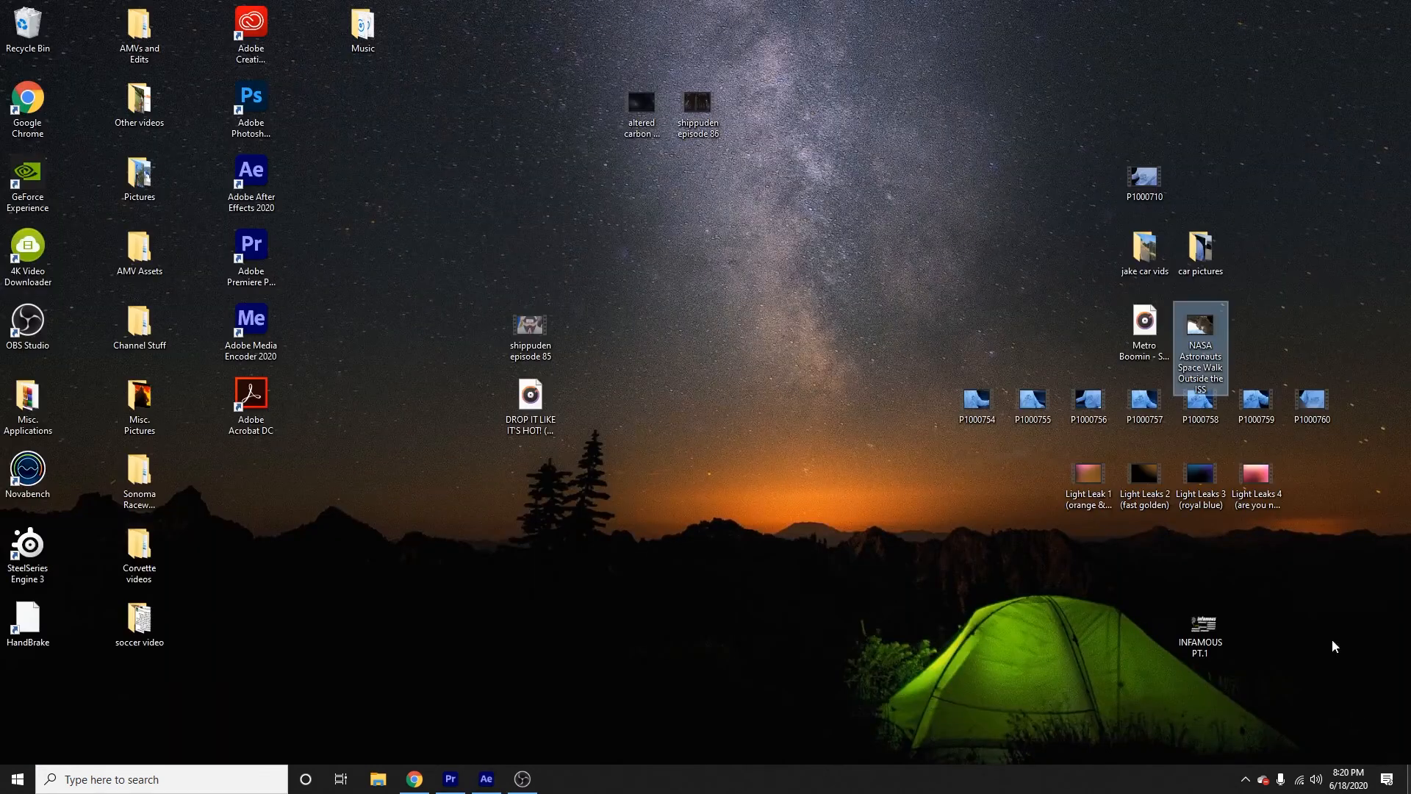
drag(1191, 347, 63, 310)
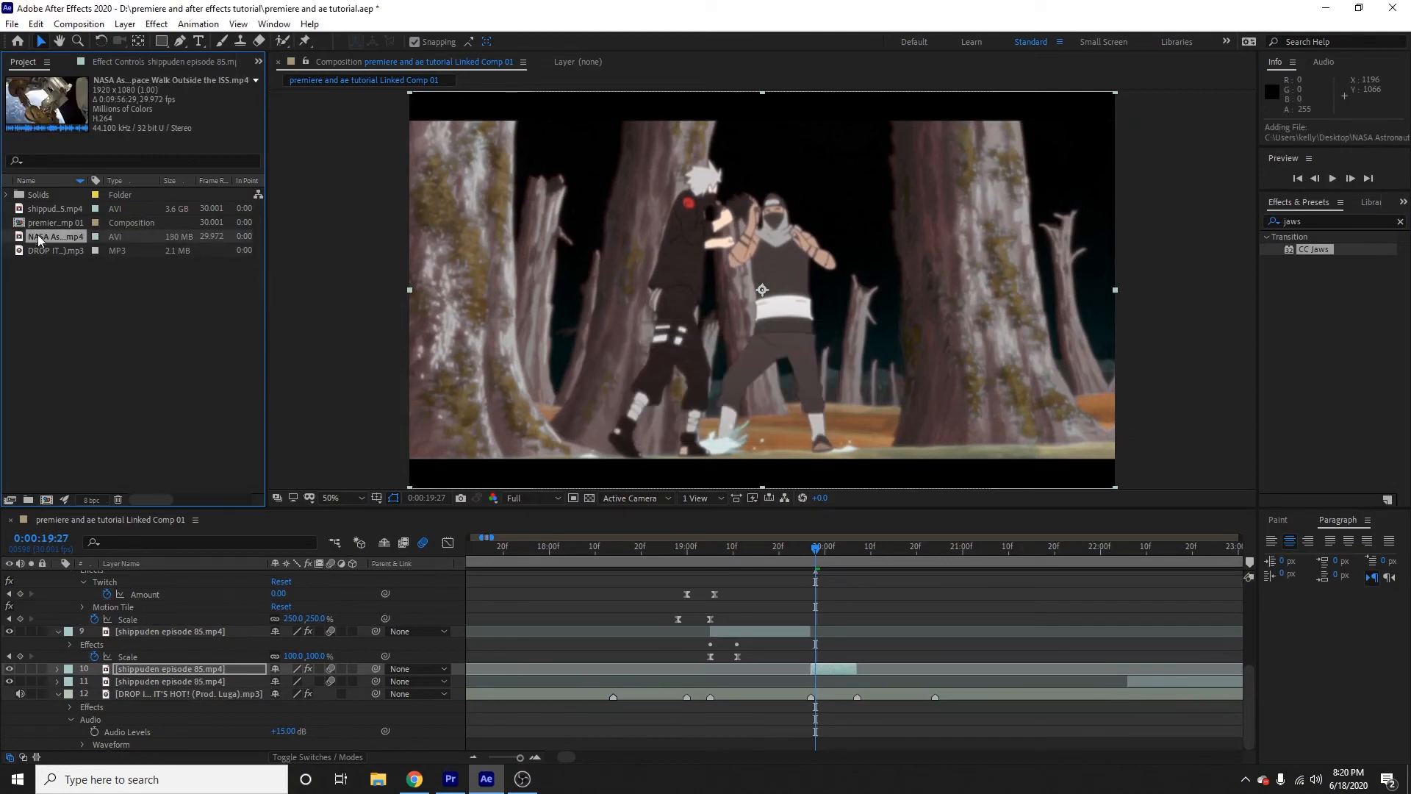
- Place the NASA video directly beneath the keyed clip, mute its audio, and slide it earlier so different footage fills the sky
drag(38, 238, 236, 677)
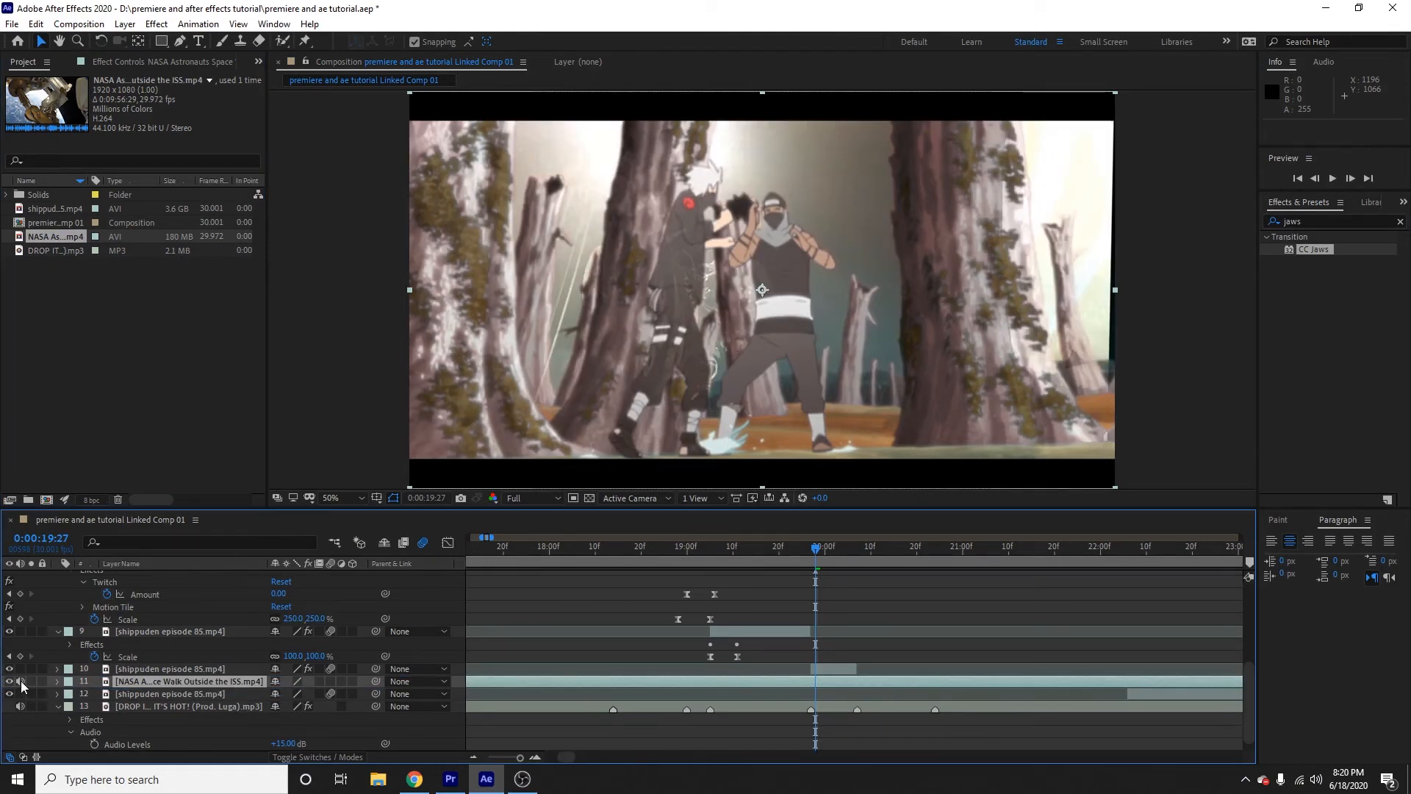
click(474, 758)
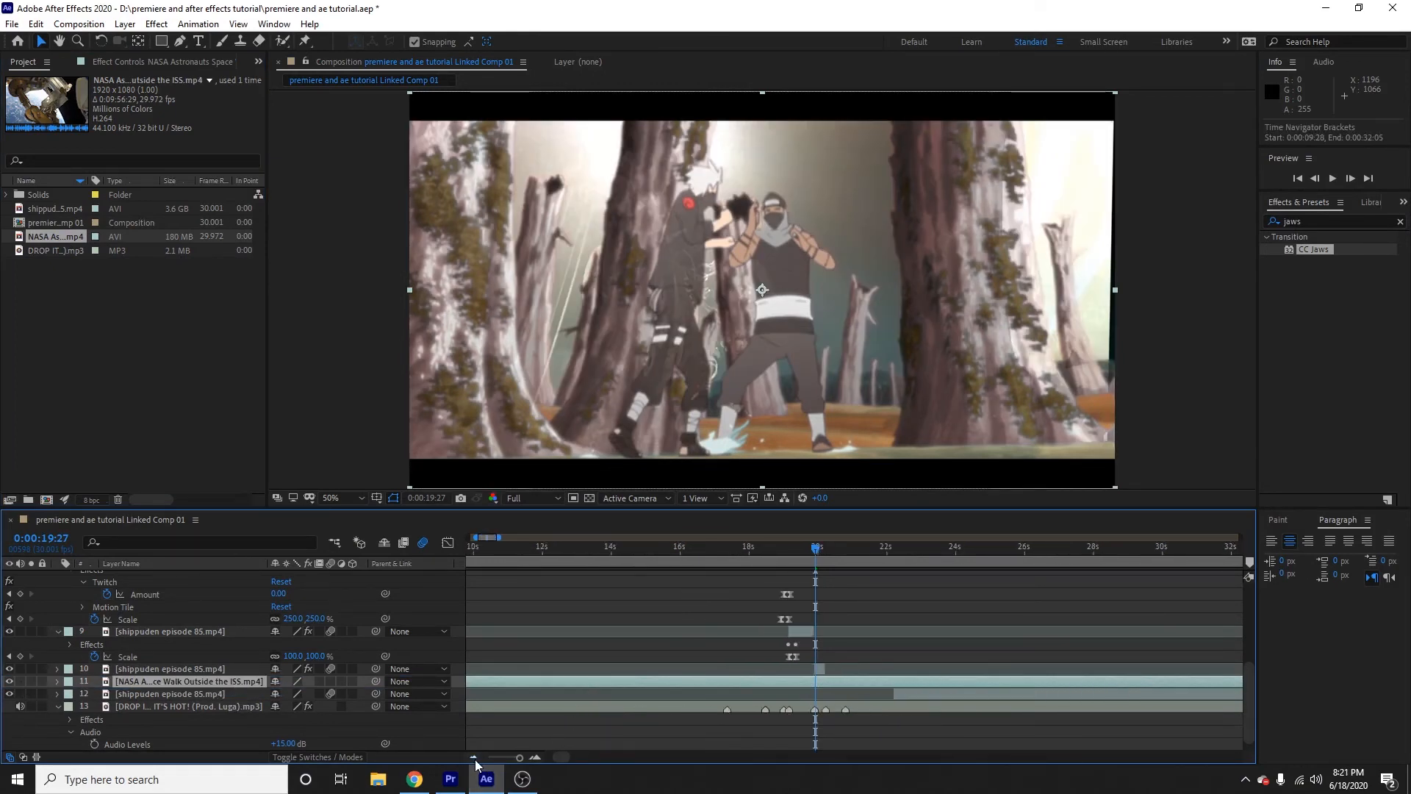
click(474, 759)
drag(866, 682, 706, 707)
click(534, 758)
click(534, 758)
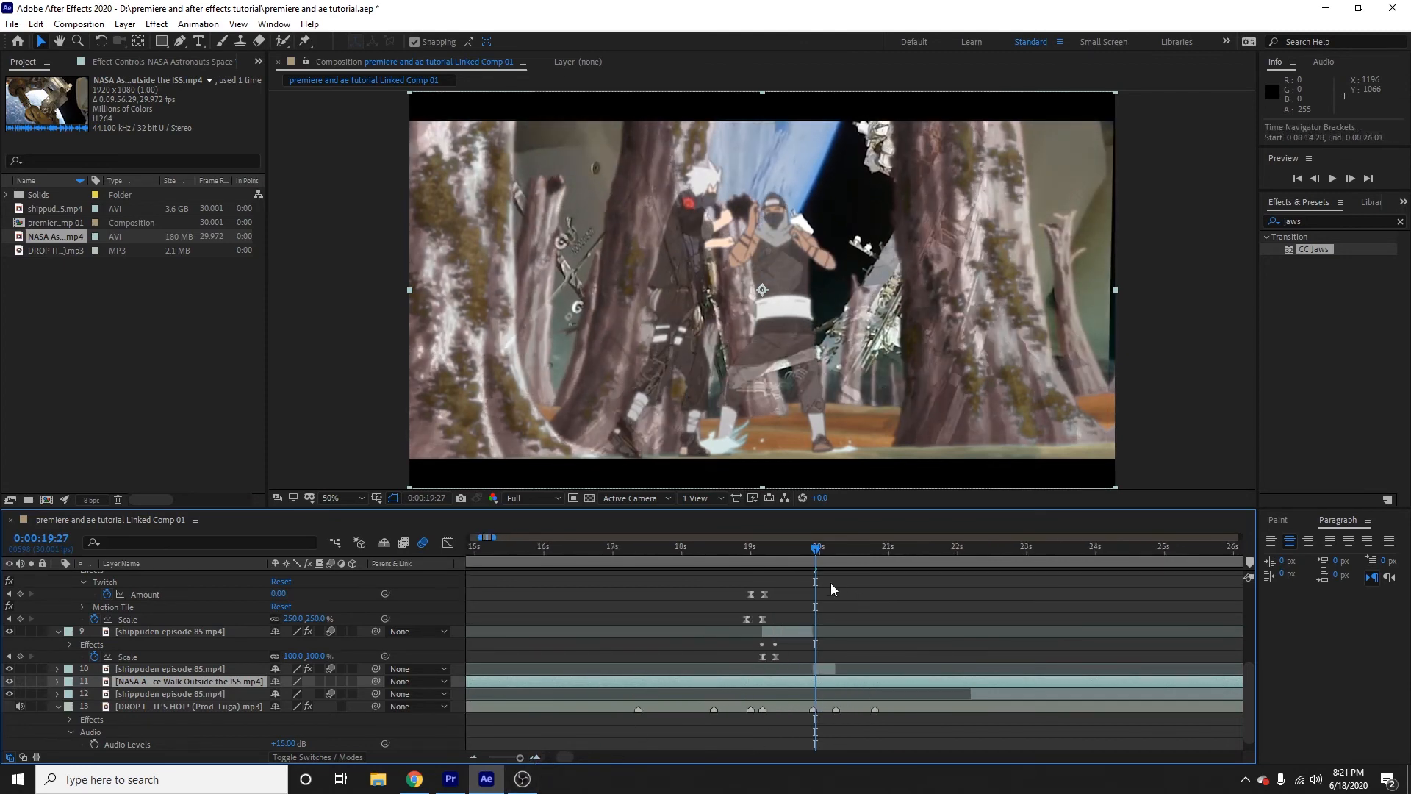
- Split the NASA layer at the keyed clip's end, 0:00:20:06, and delete the part after it
click(837, 554)
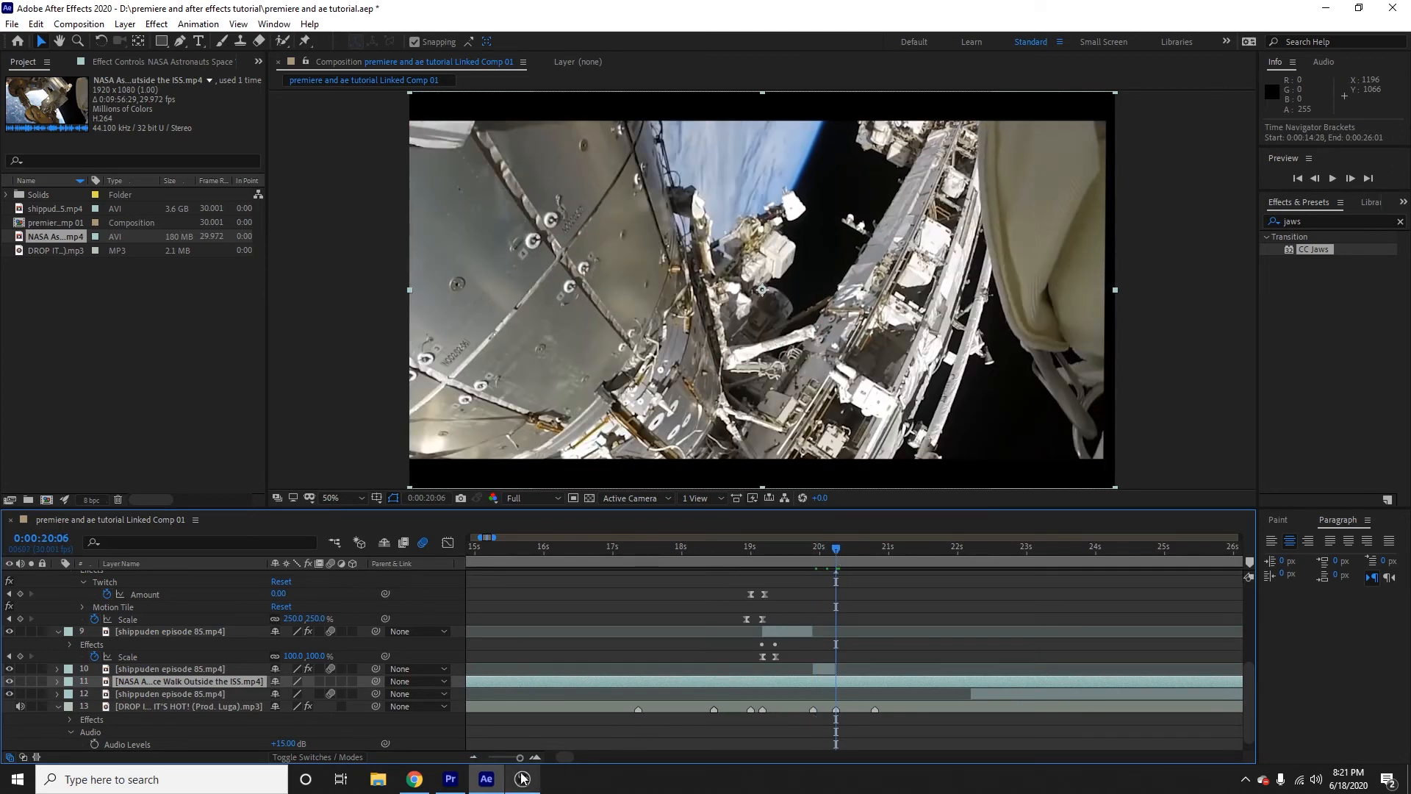
click(536, 757)
click(536, 757)
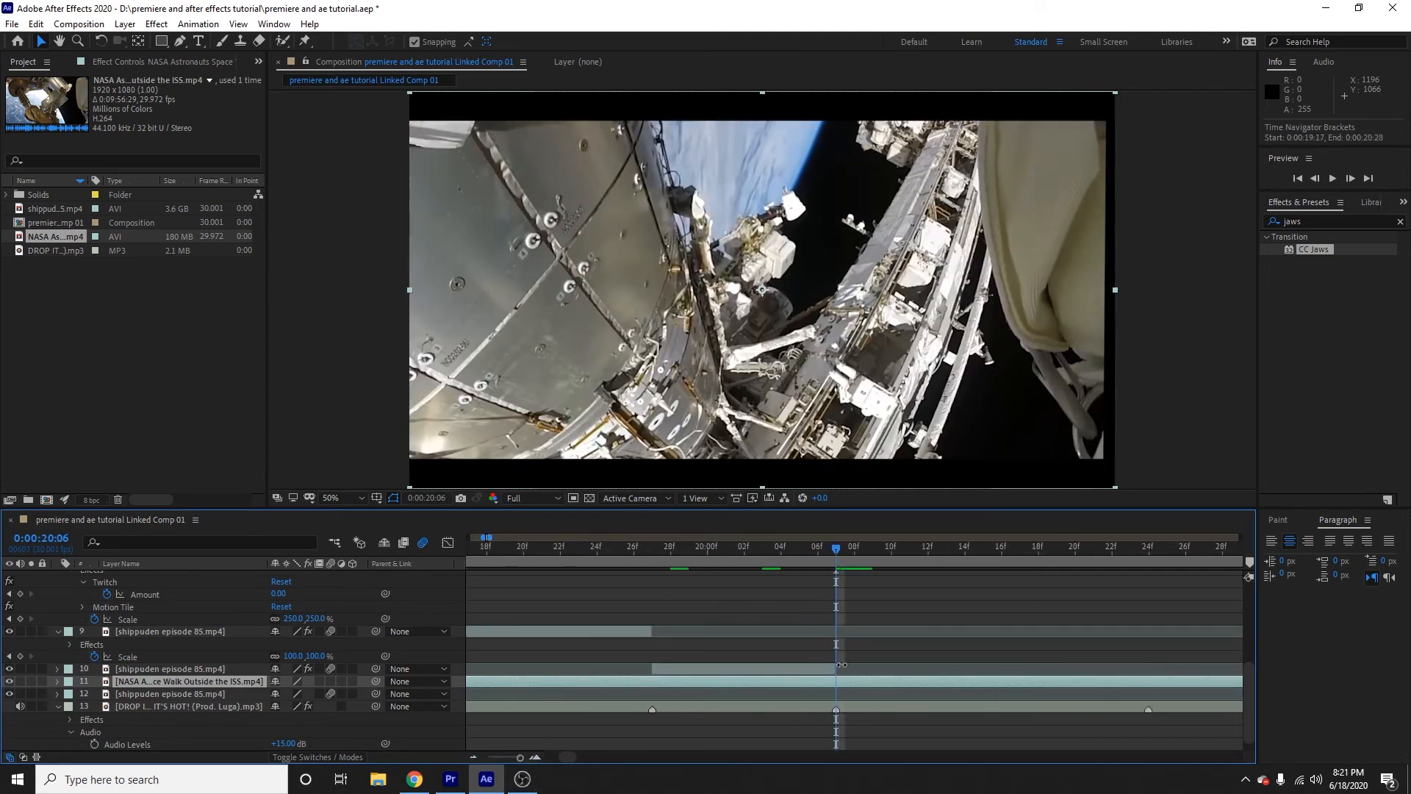
key(ctrl+shift+d)
click(859, 681)
key(Delete)
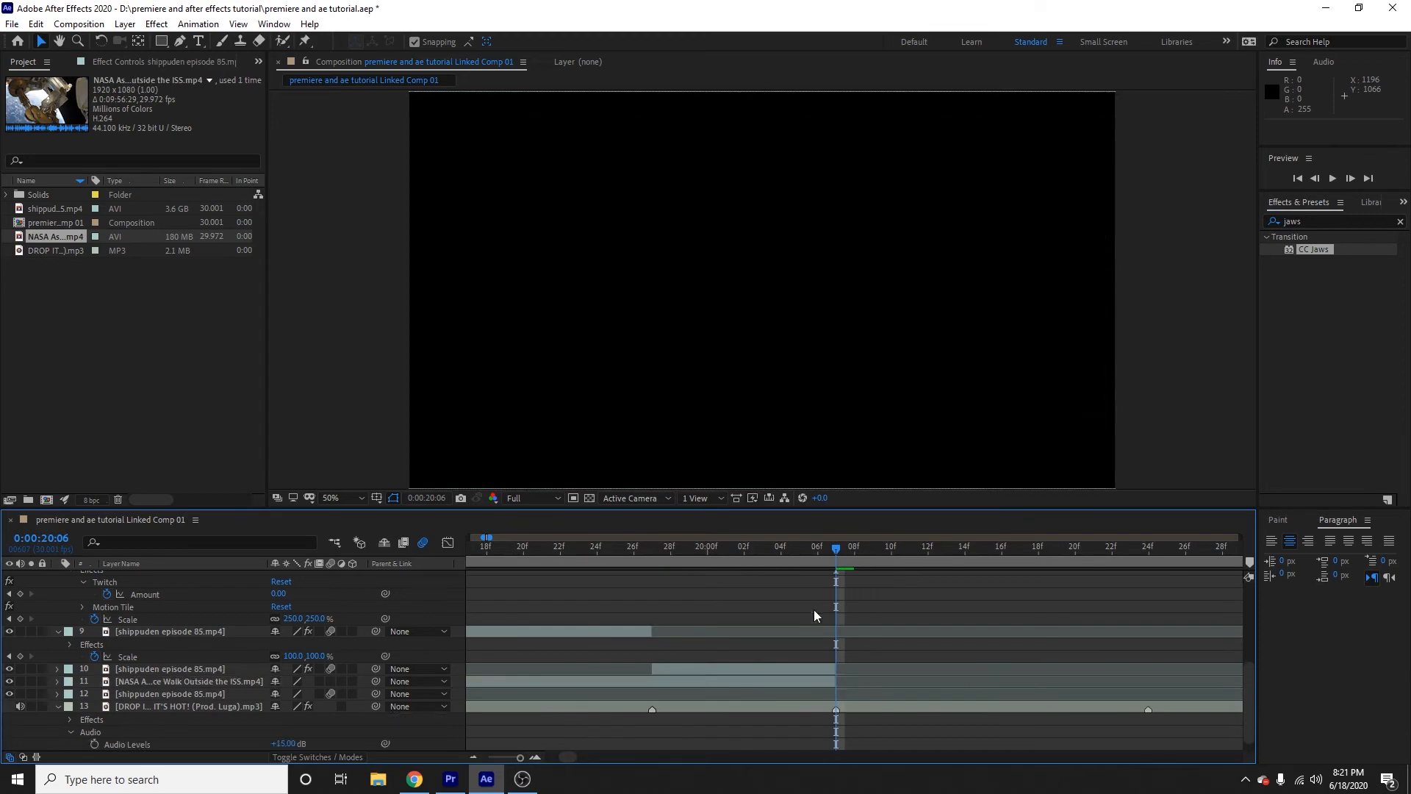
- Split the NASA layer at the keyed clip's start, 0:00:19:26, and delete the part before it
click(652, 557)
click(671, 685)
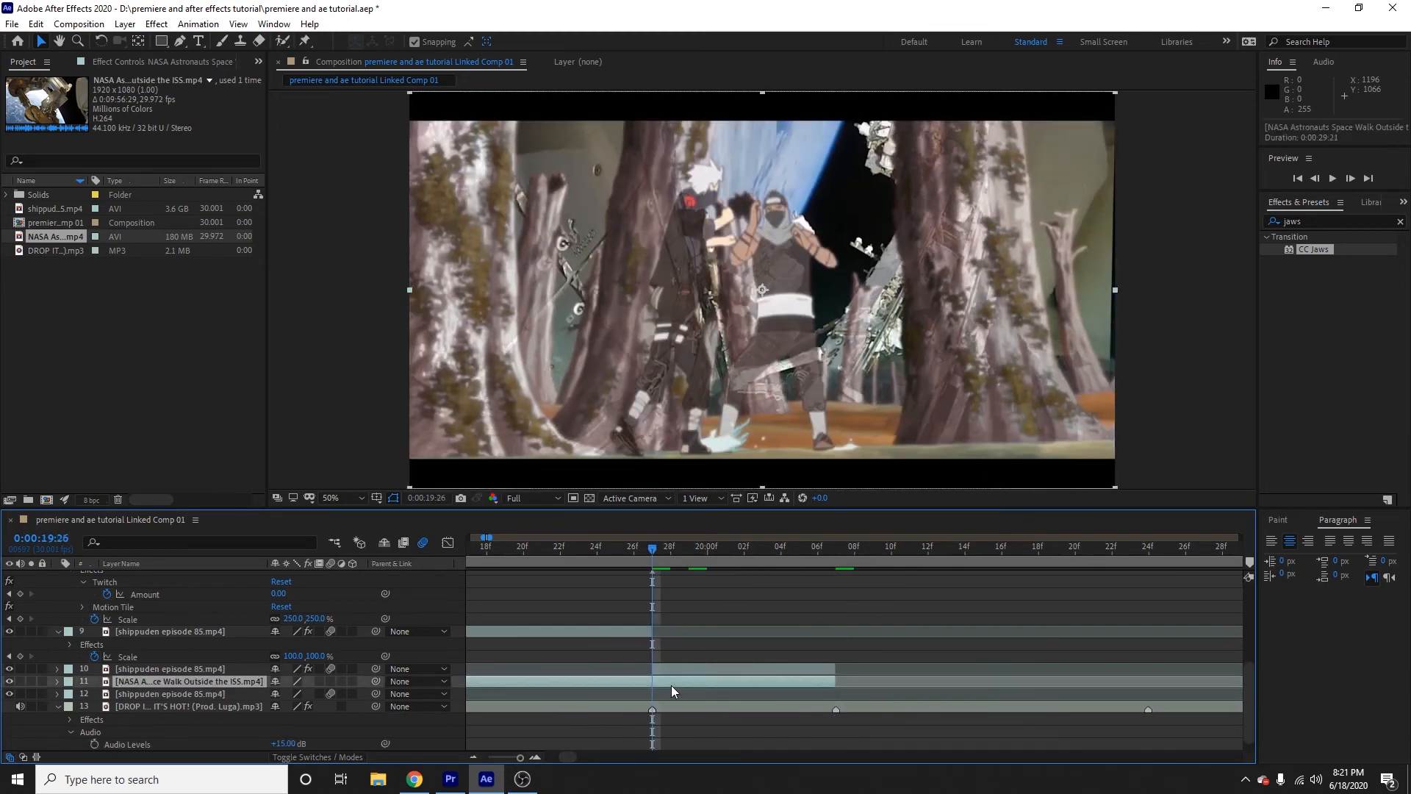
key(ctrl+shift+d)
click(637, 694)
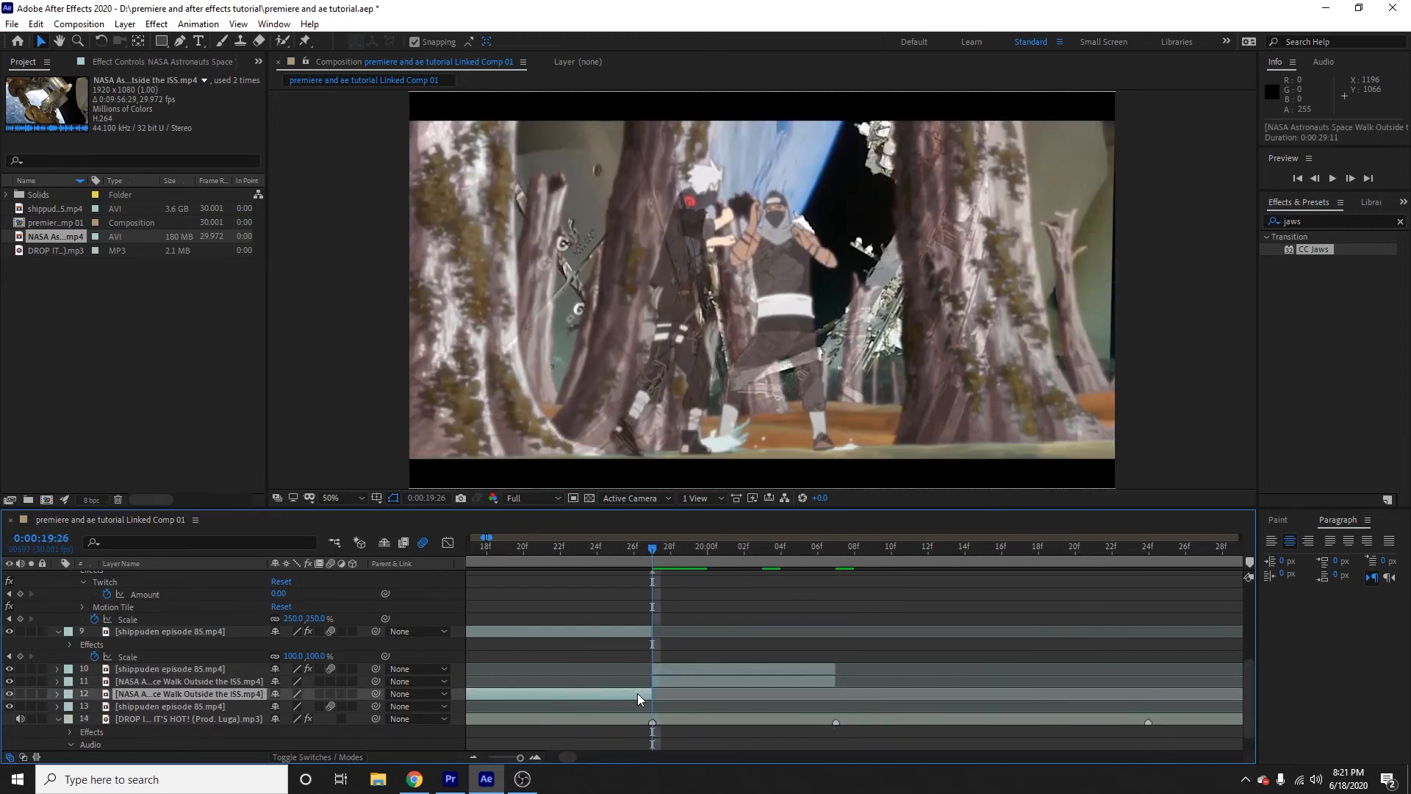
key(Delete)
- Review the edit from the shaking clip at 0:00:19:03 through to the keyed clip with the NASA sky
click(473, 758)
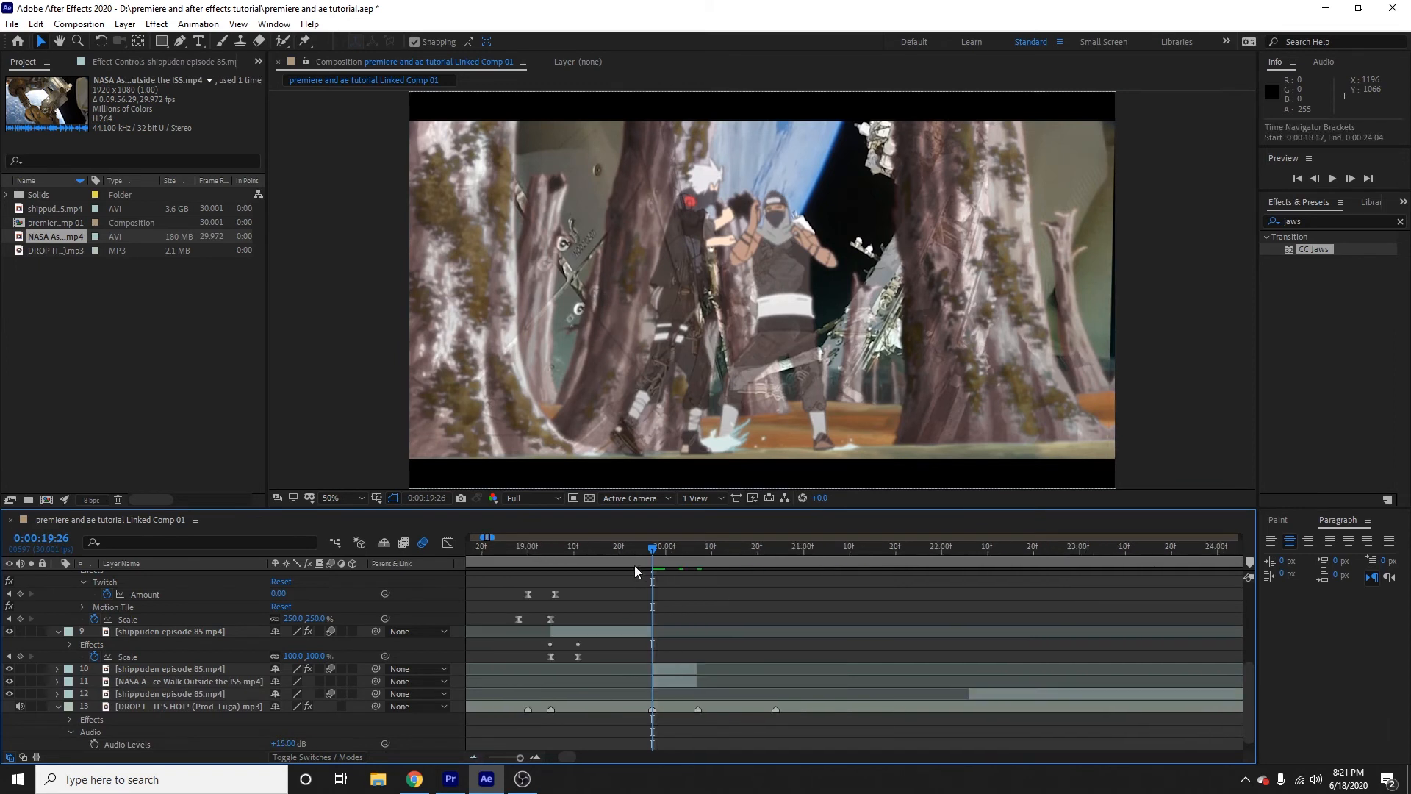
scroll(657, 578, up, 2)
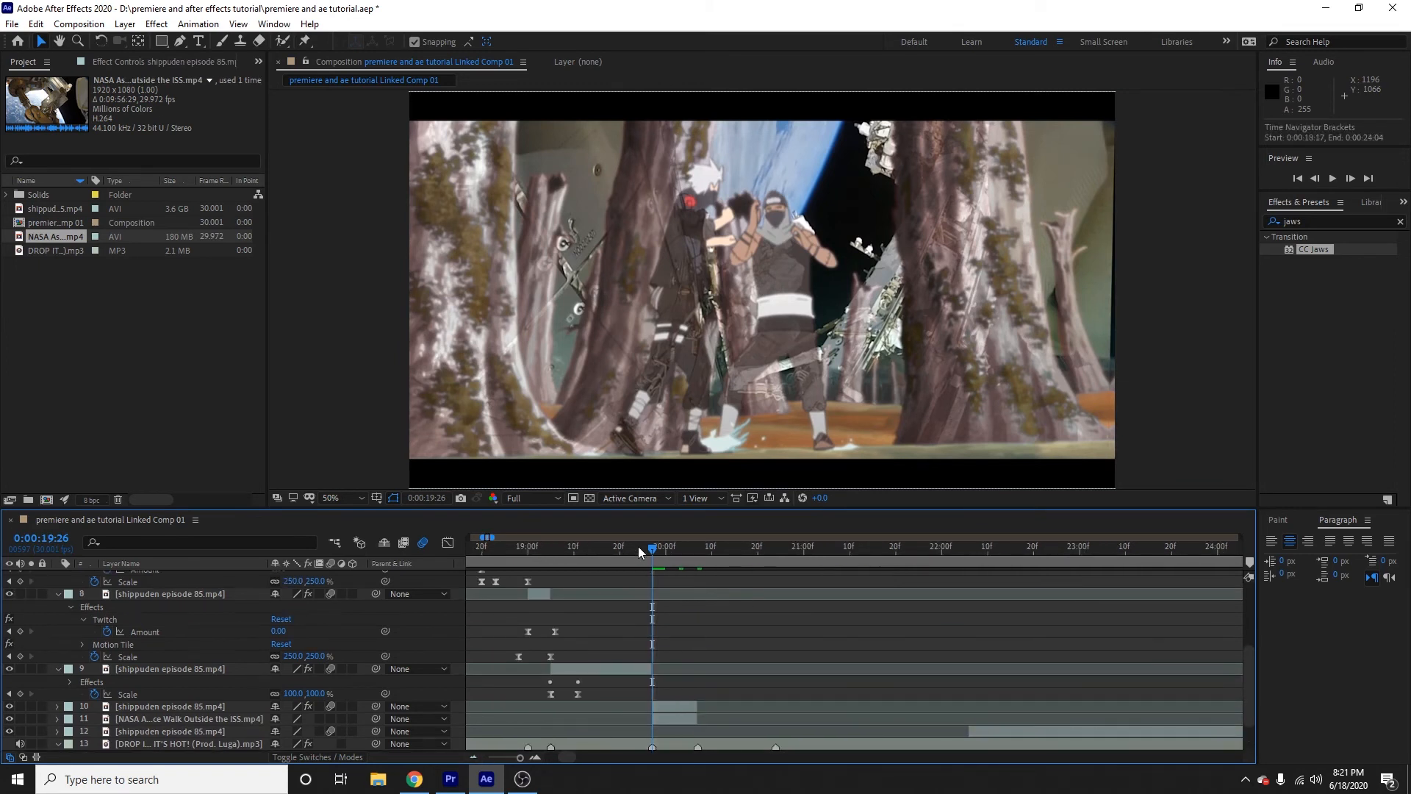
click(638, 546)
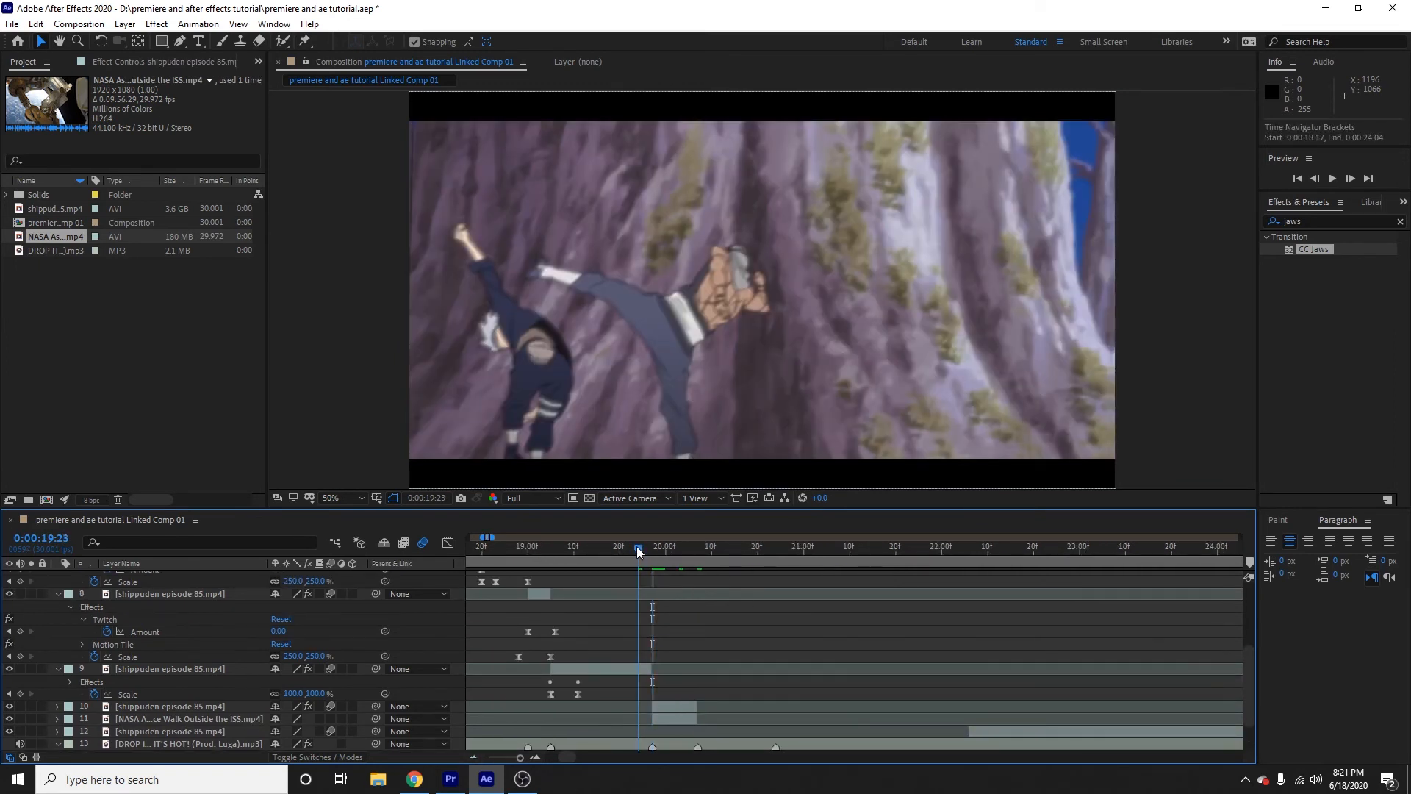
drag(638, 546, 545, 548)
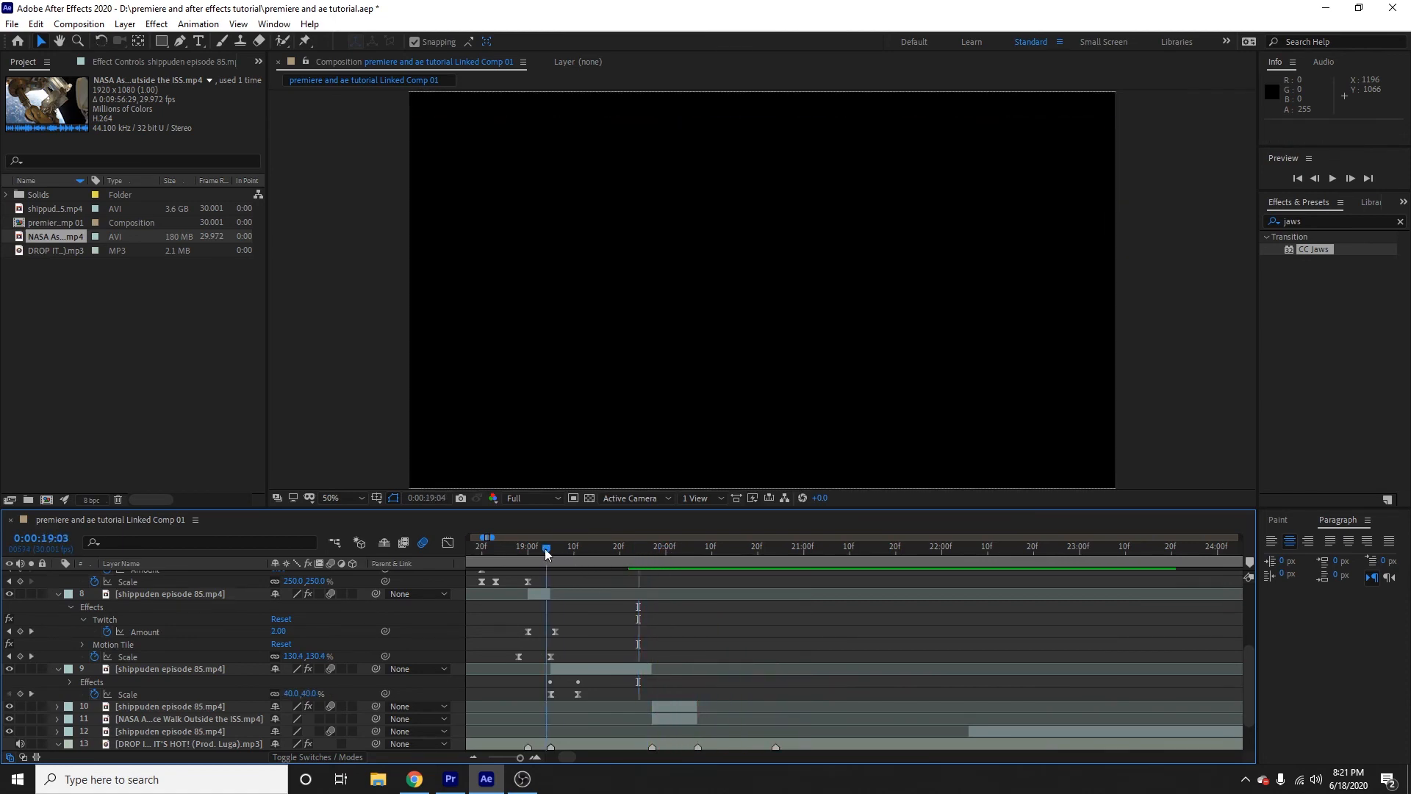
click(656, 554)
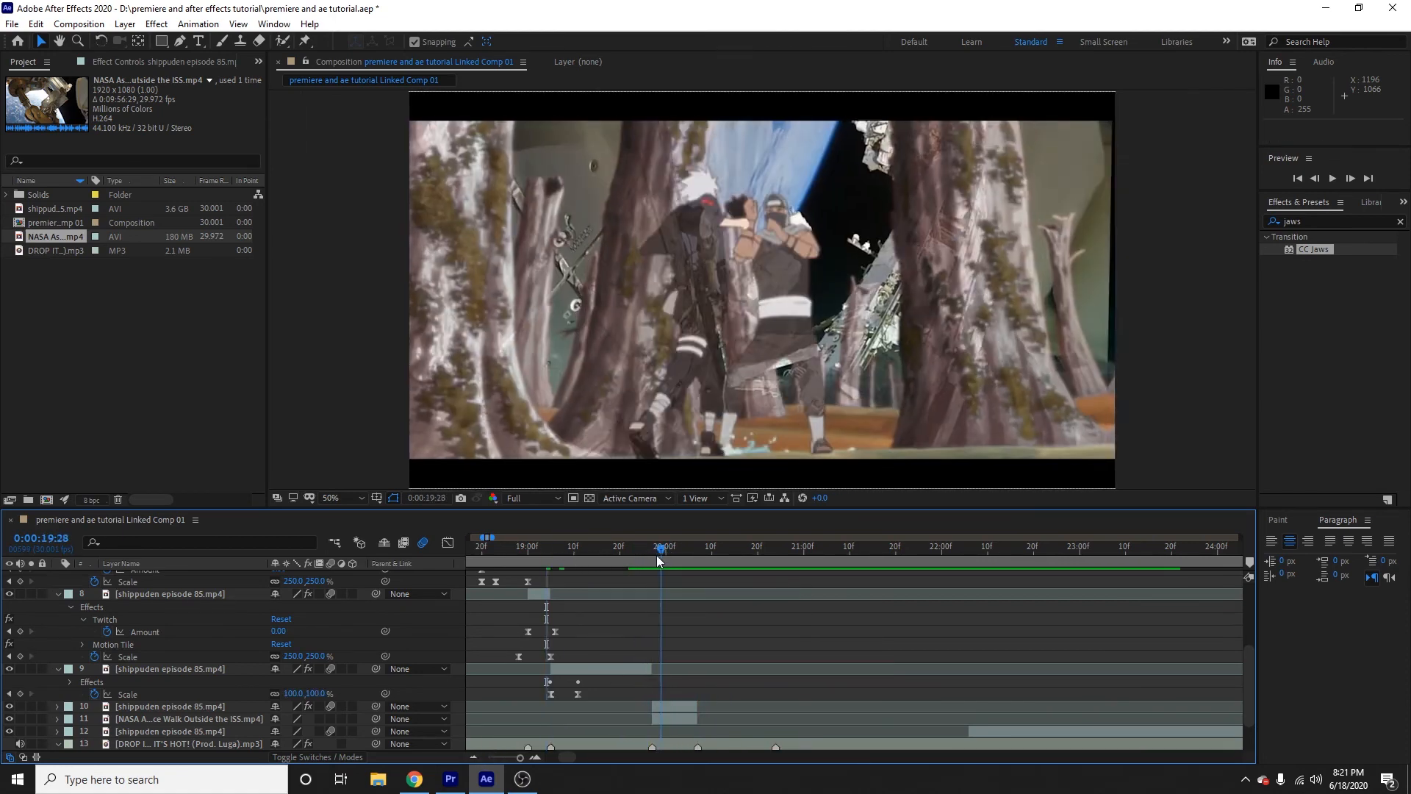
drag(657, 555, 652, 554)
click(534, 758)
click(535, 758)
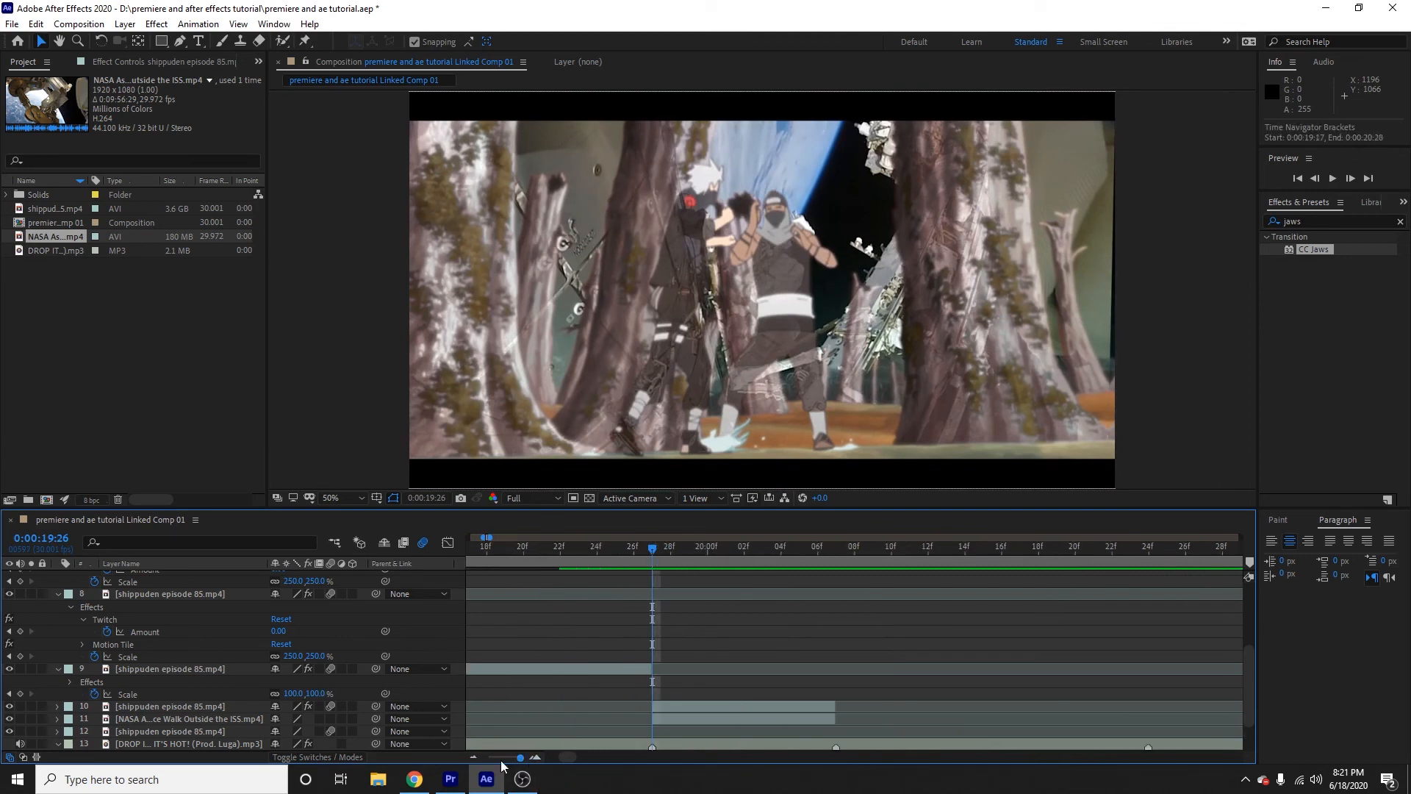
click(474, 758)
click(473, 758)
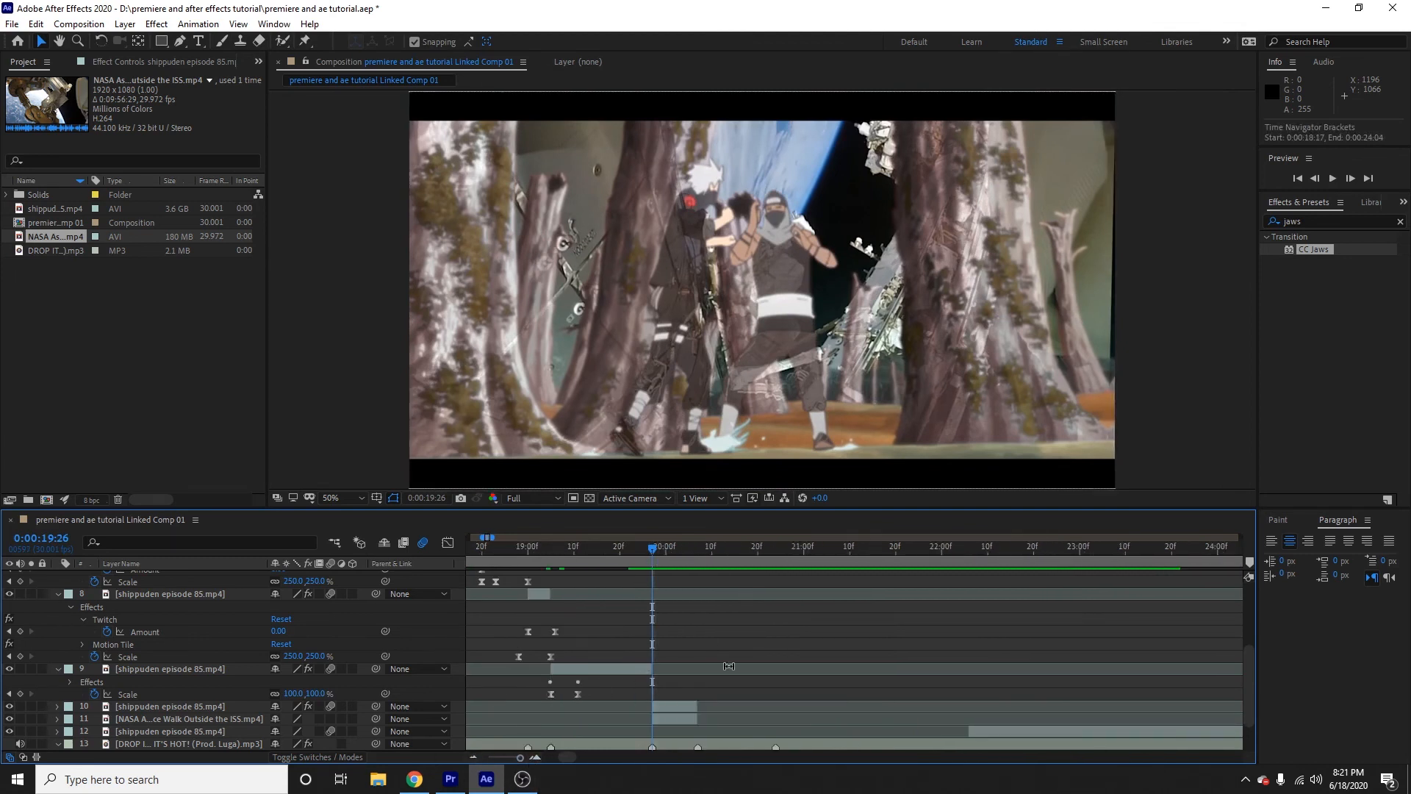
- Copy the Twitch effect from the clip starting at 0:00:19:04 and paste it onto the keyed clip at 0:00:19:26
click(690, 704)
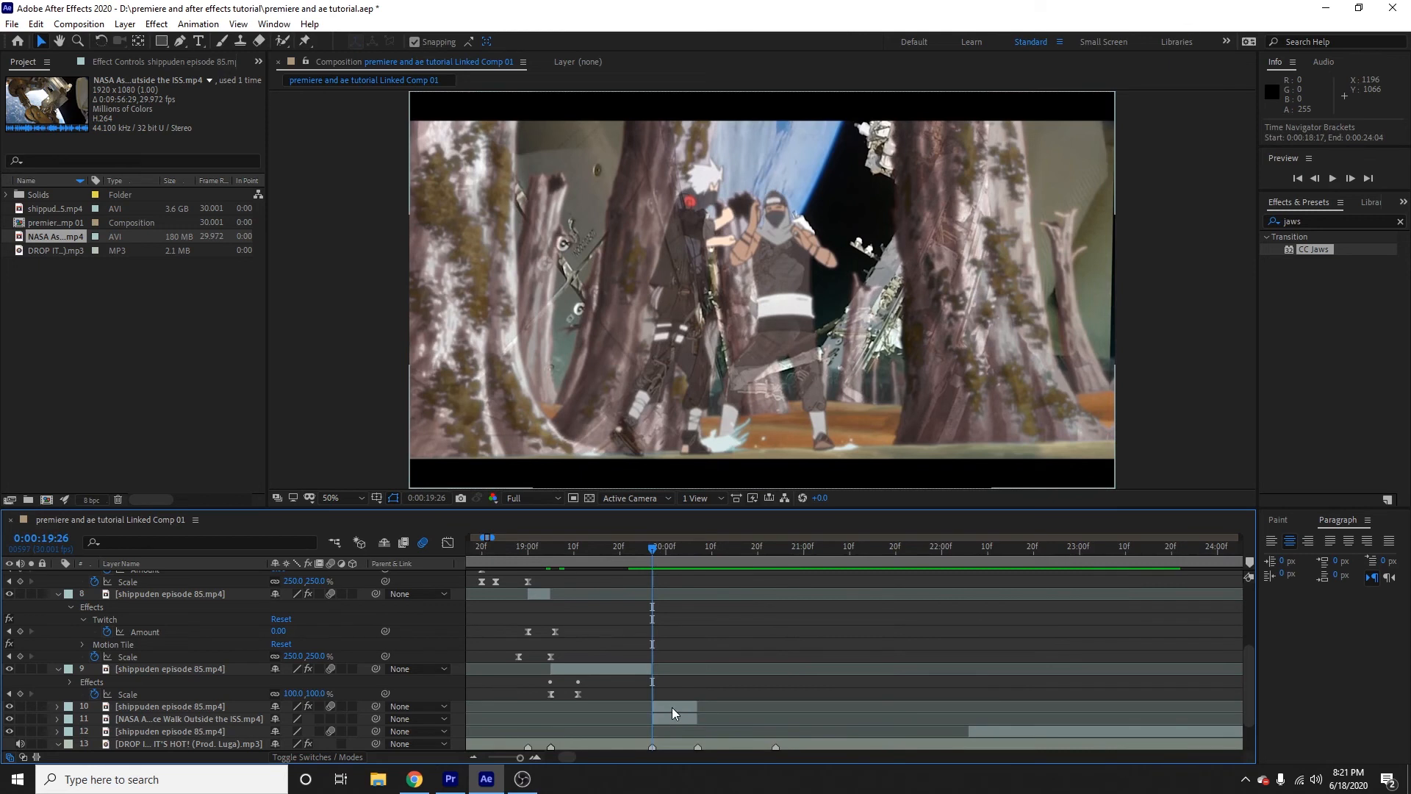
click(672, 707)
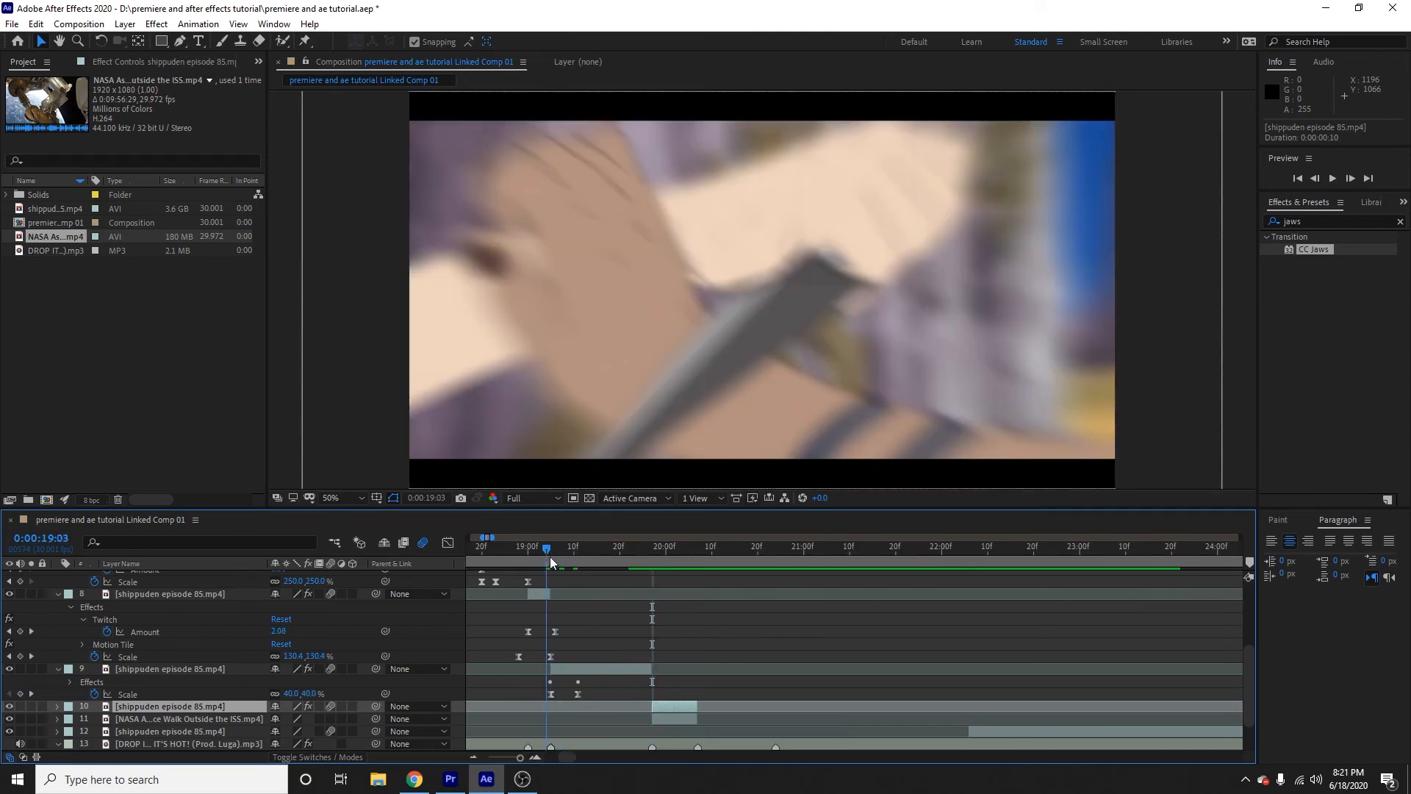
click(576, 669)
click(111, 63)
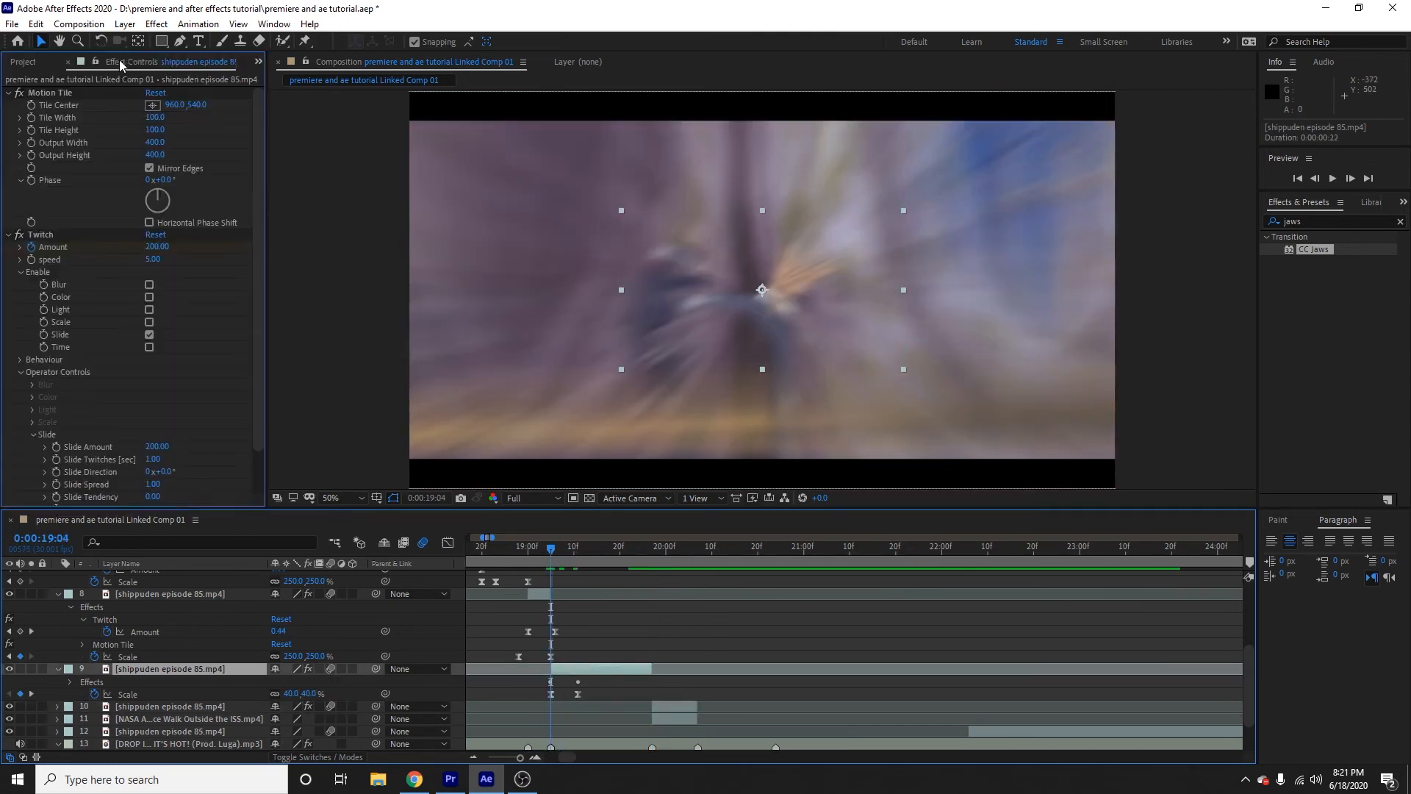
click(46, 236)
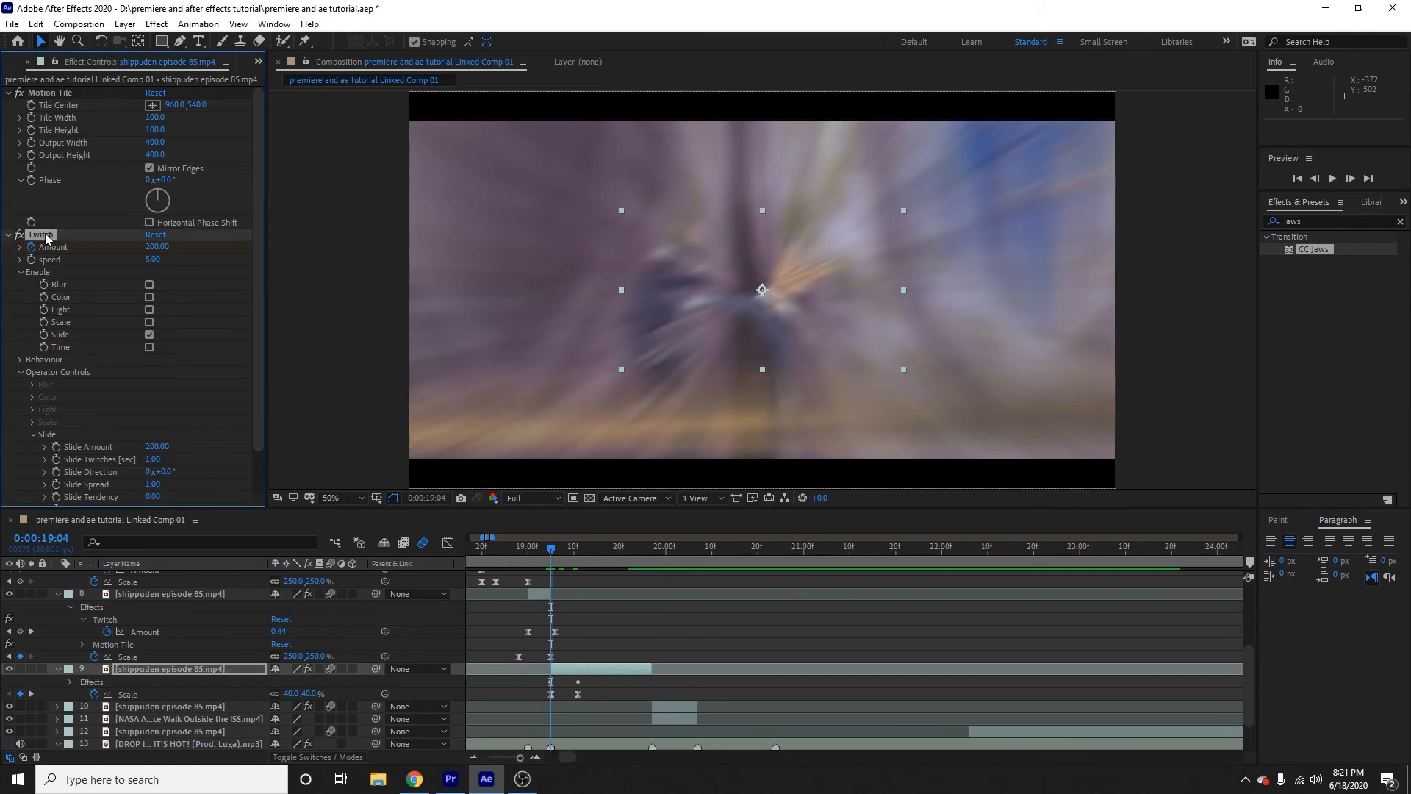
drag(647, 553, 654, 561)
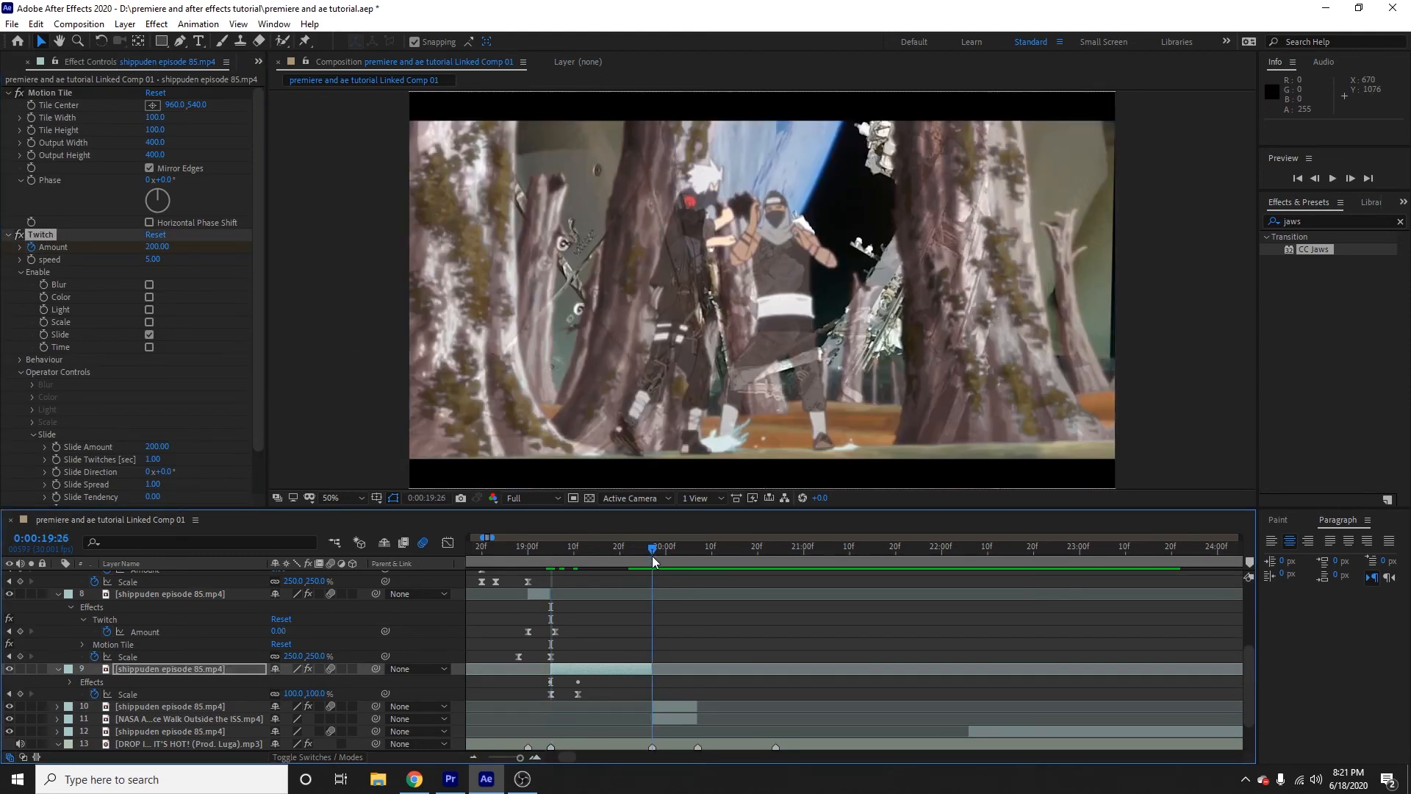
click(675, 707)
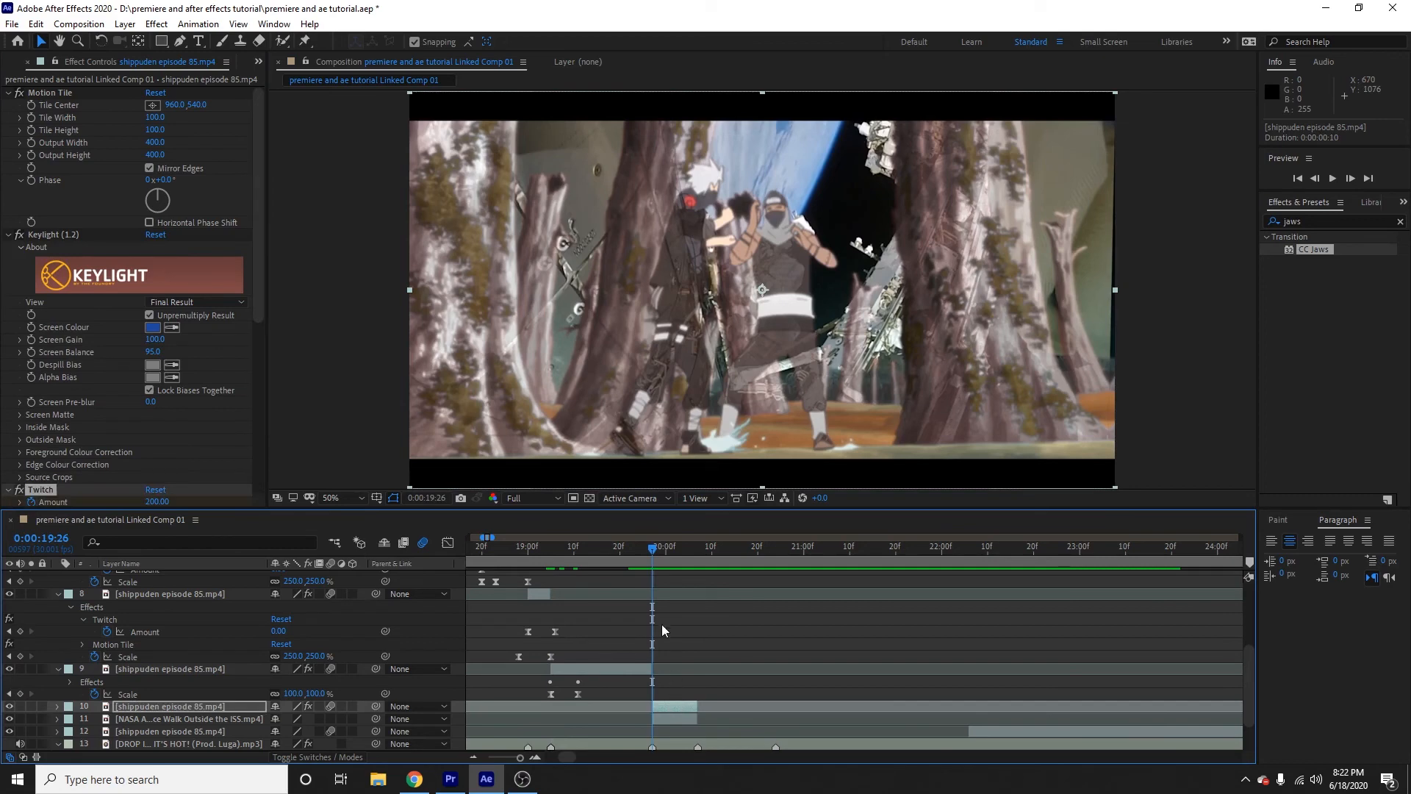
scroll(128, 454, down, 5)
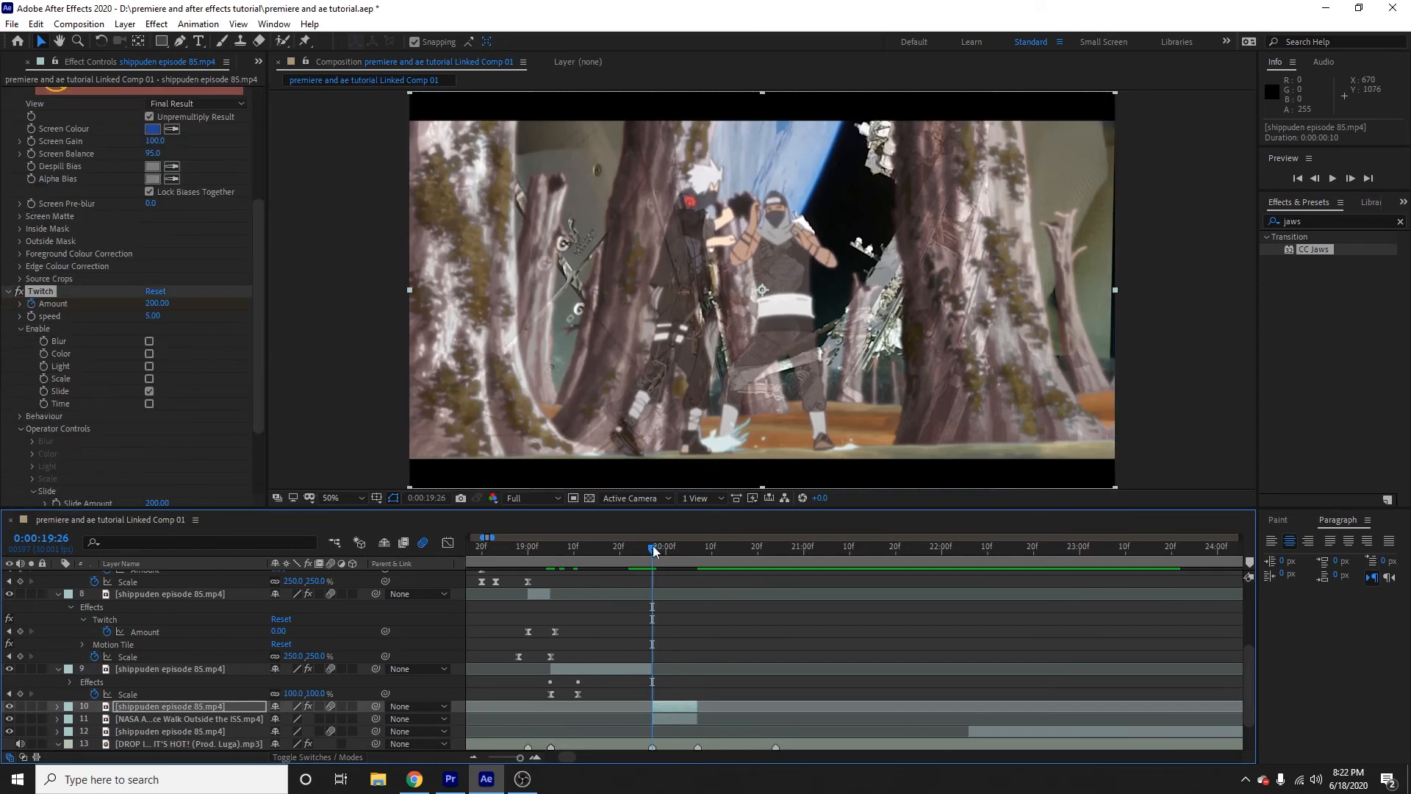
- Compare the full composition timeline with the linked composition's clip in the Premiere Pro sequence
mouse_move(464, 790)
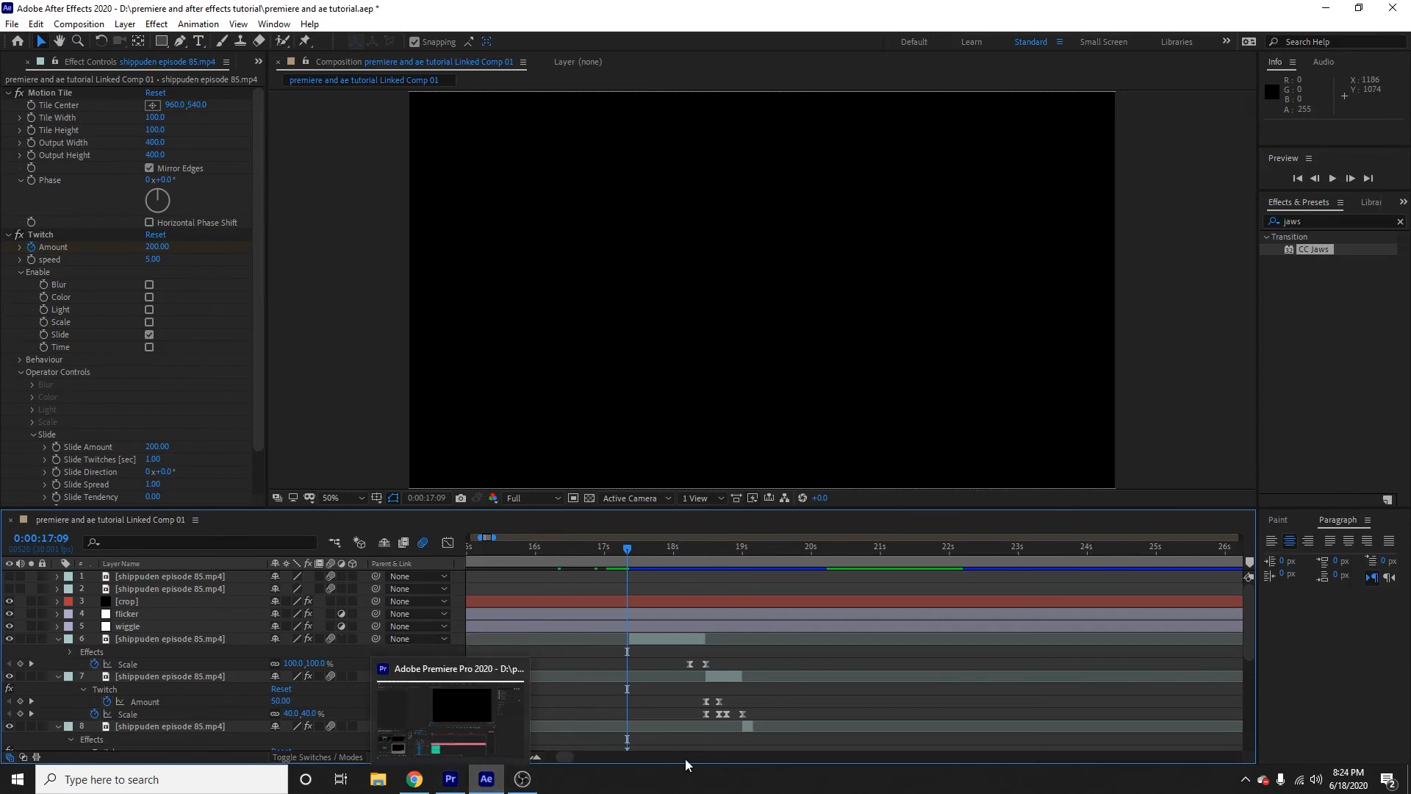
click(474, 758)
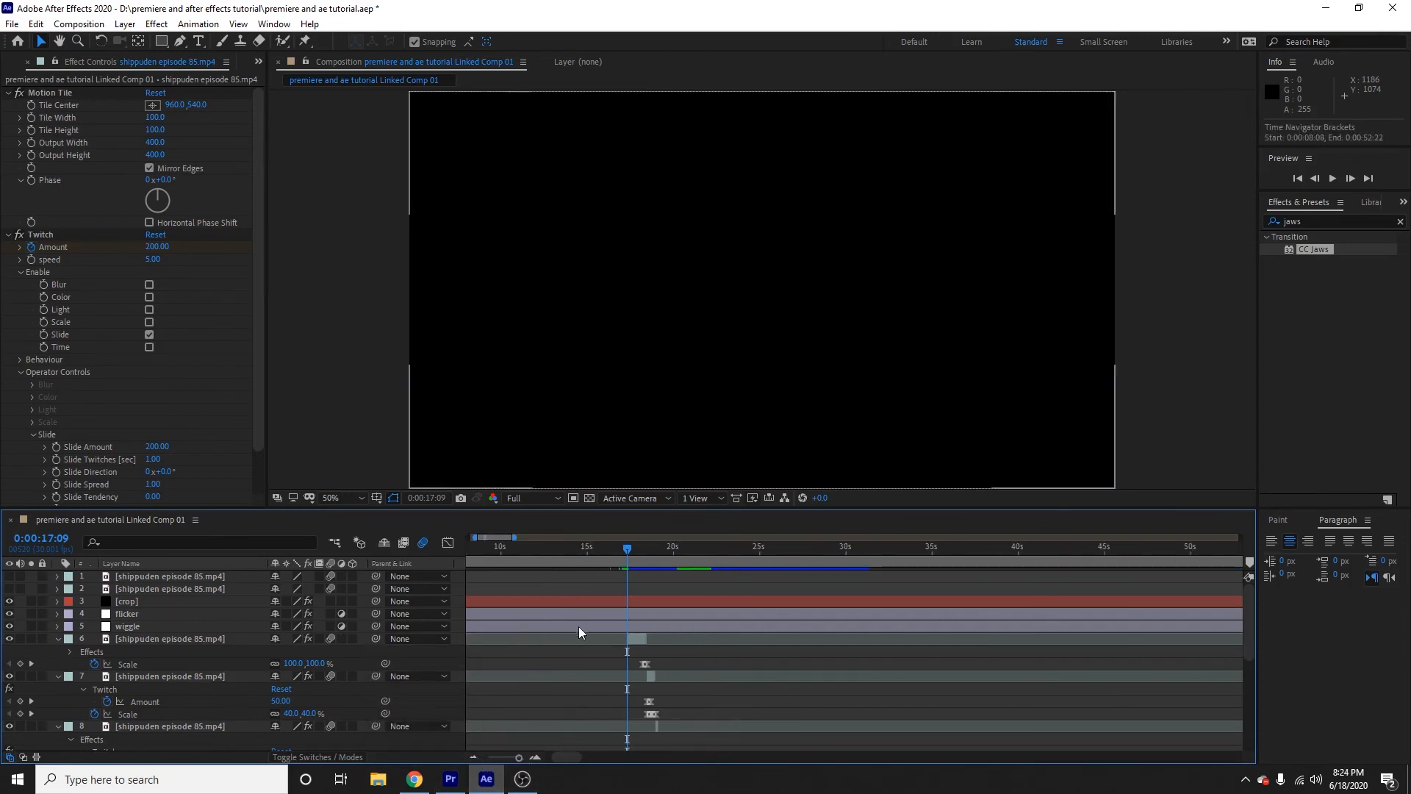
click(475, 758)
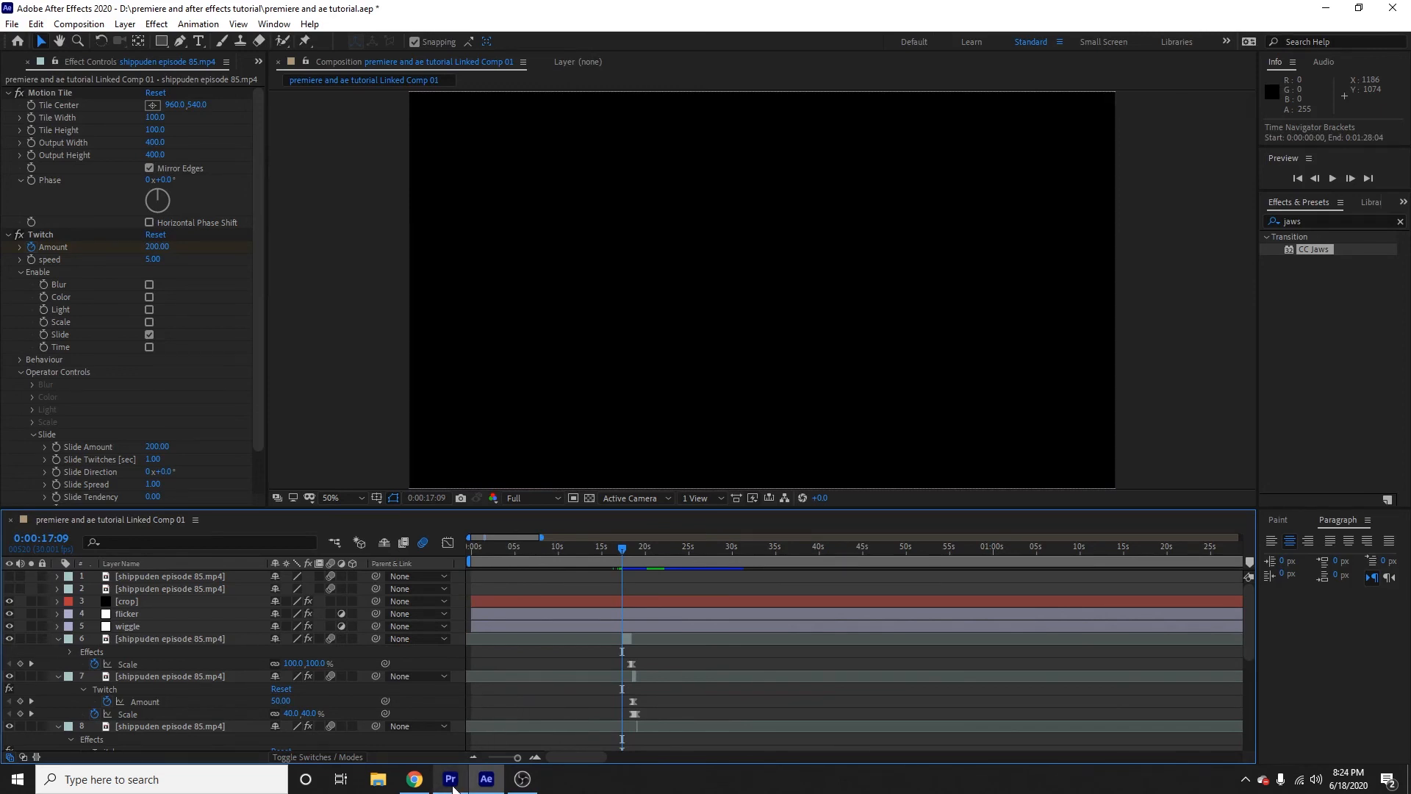
mouse_move(454, 788)
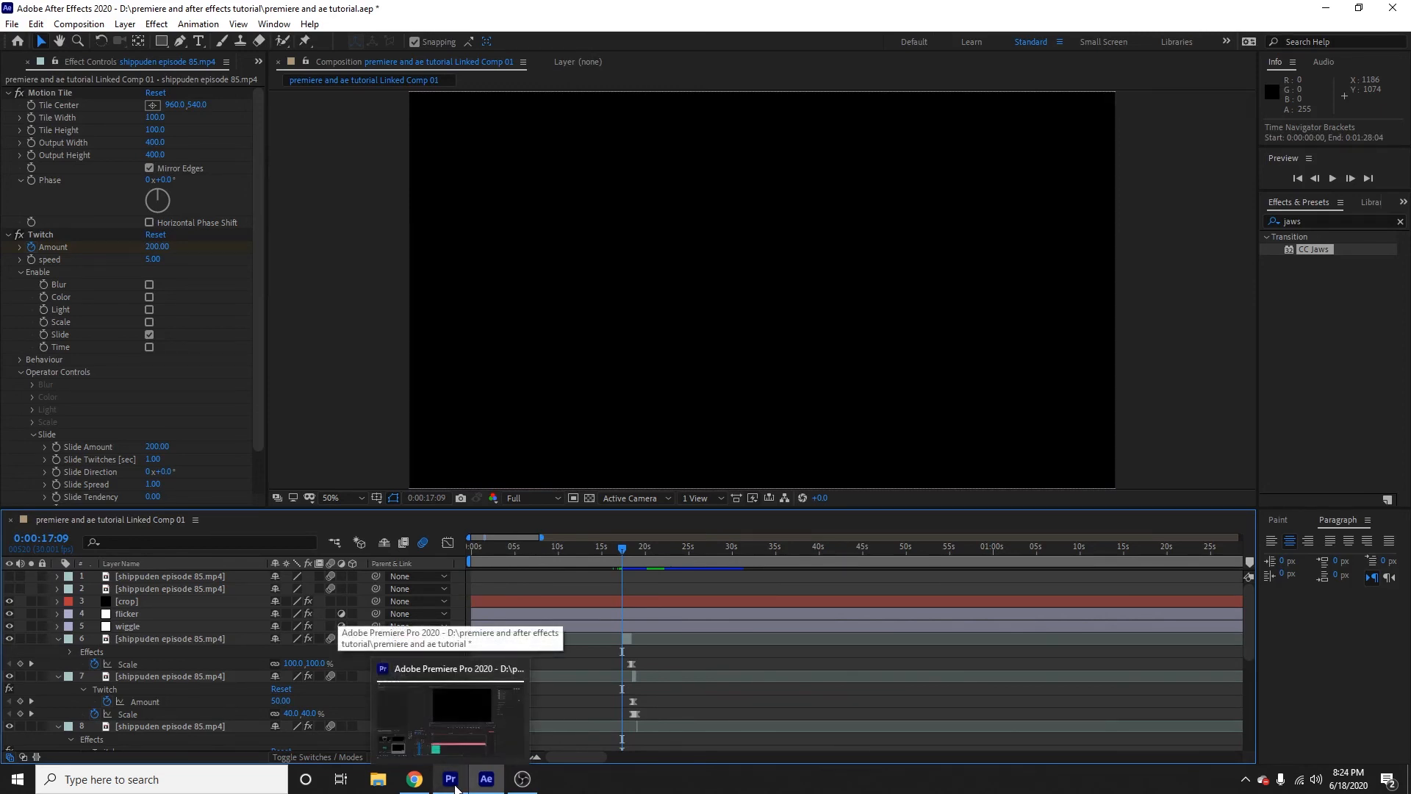
click(456, 786)
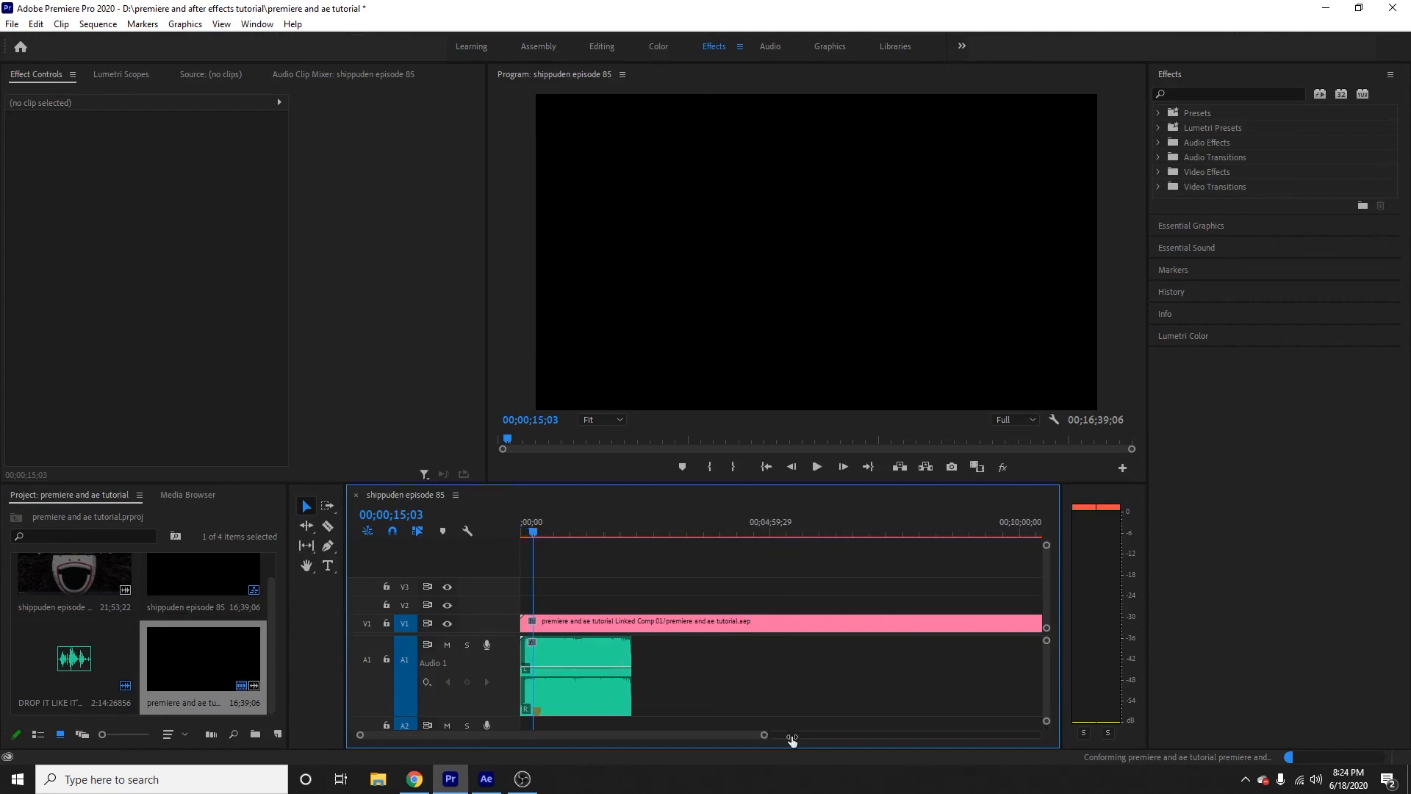
drag(792, 737, 680, 735)
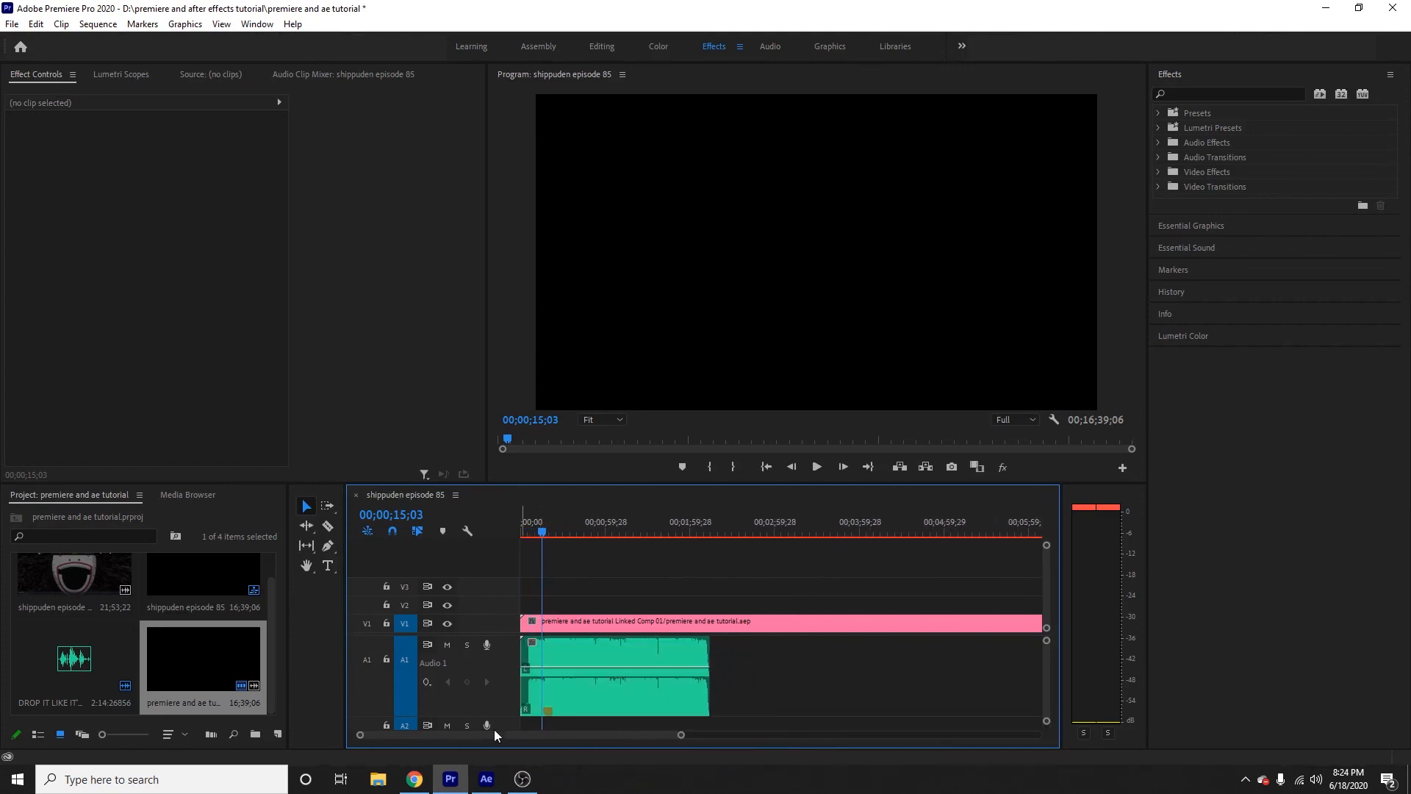
click(486, 781)
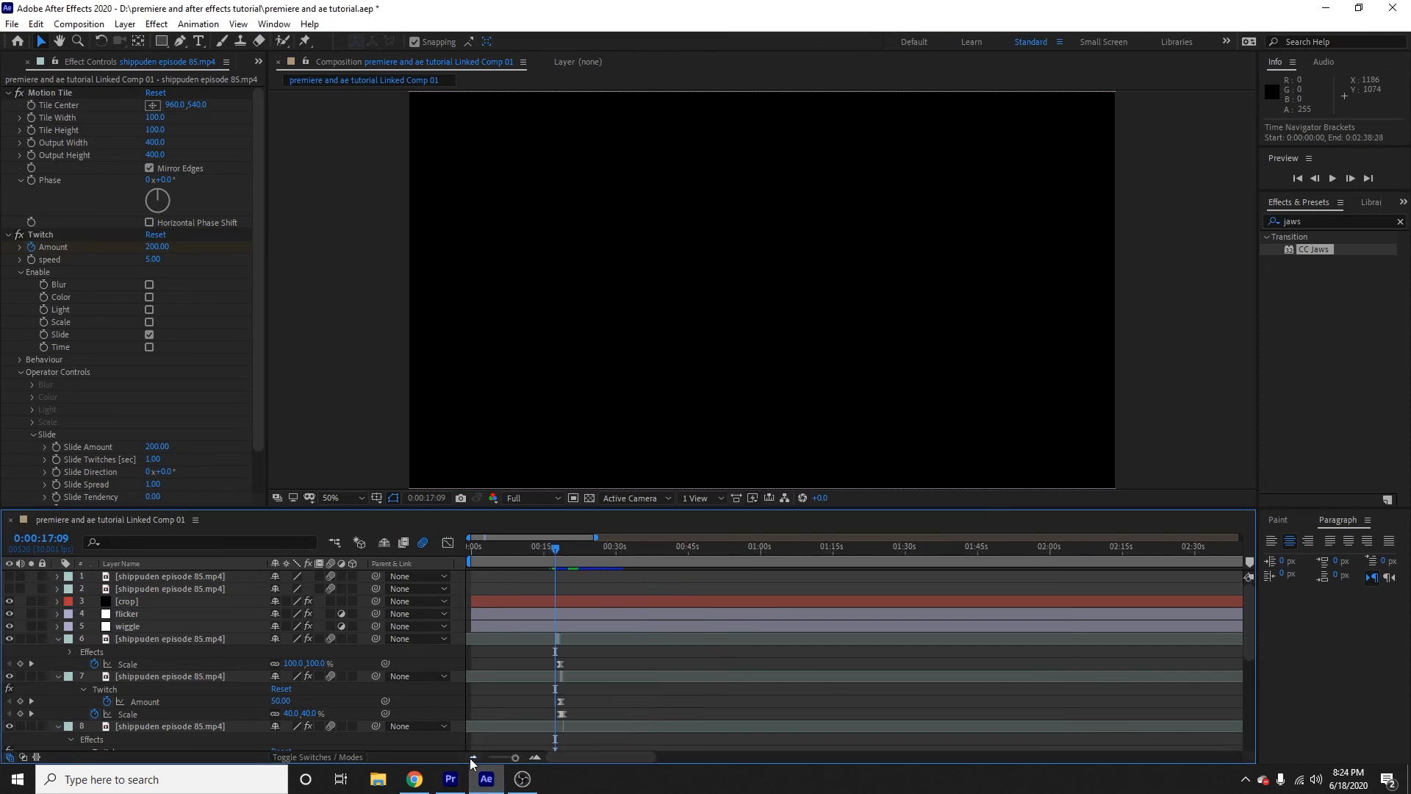
click(471, 760)
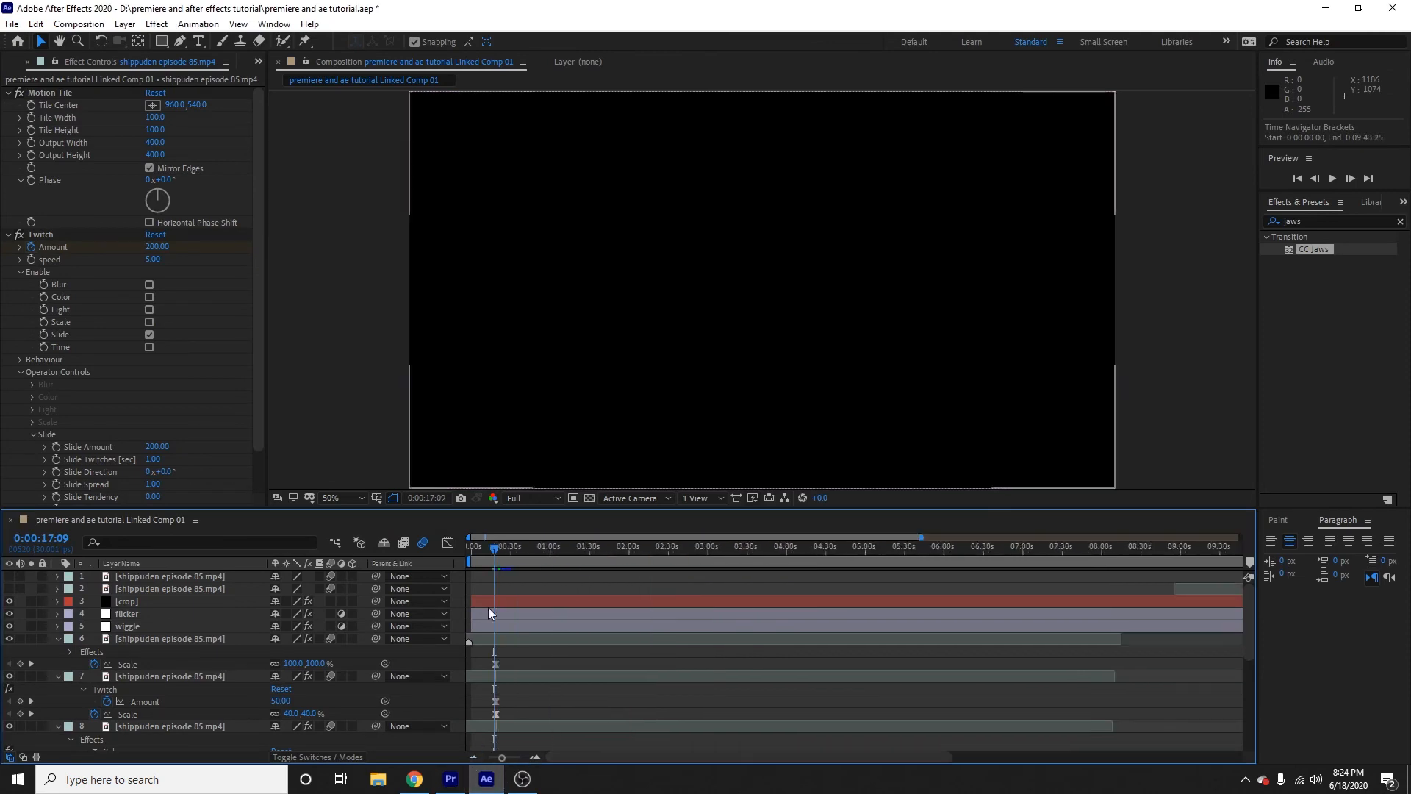
click(535, 758)
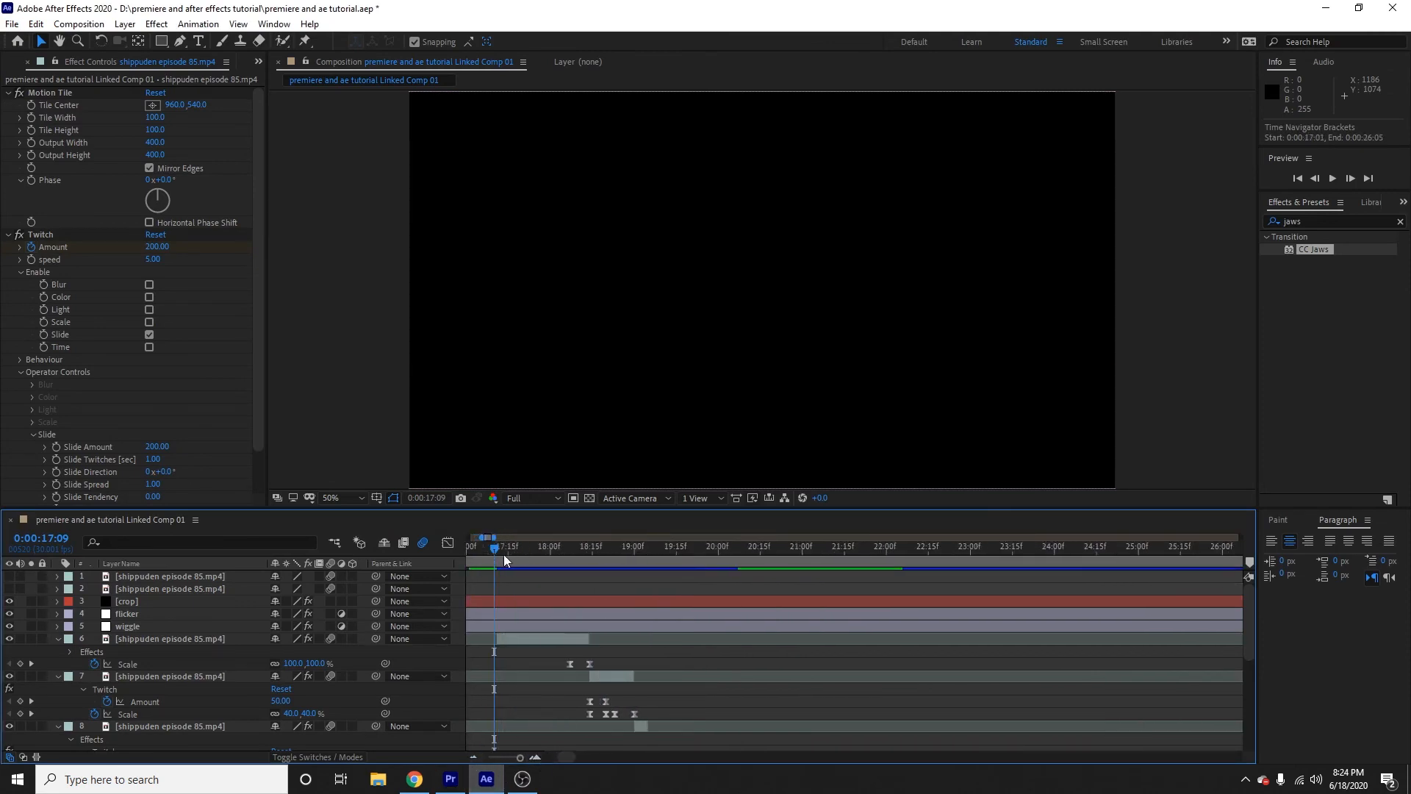
- Switch to Premiere Pro, split the linked composition clip at 00;00;17;11 where the visuals start, and delete the part before it
click(455, 783)
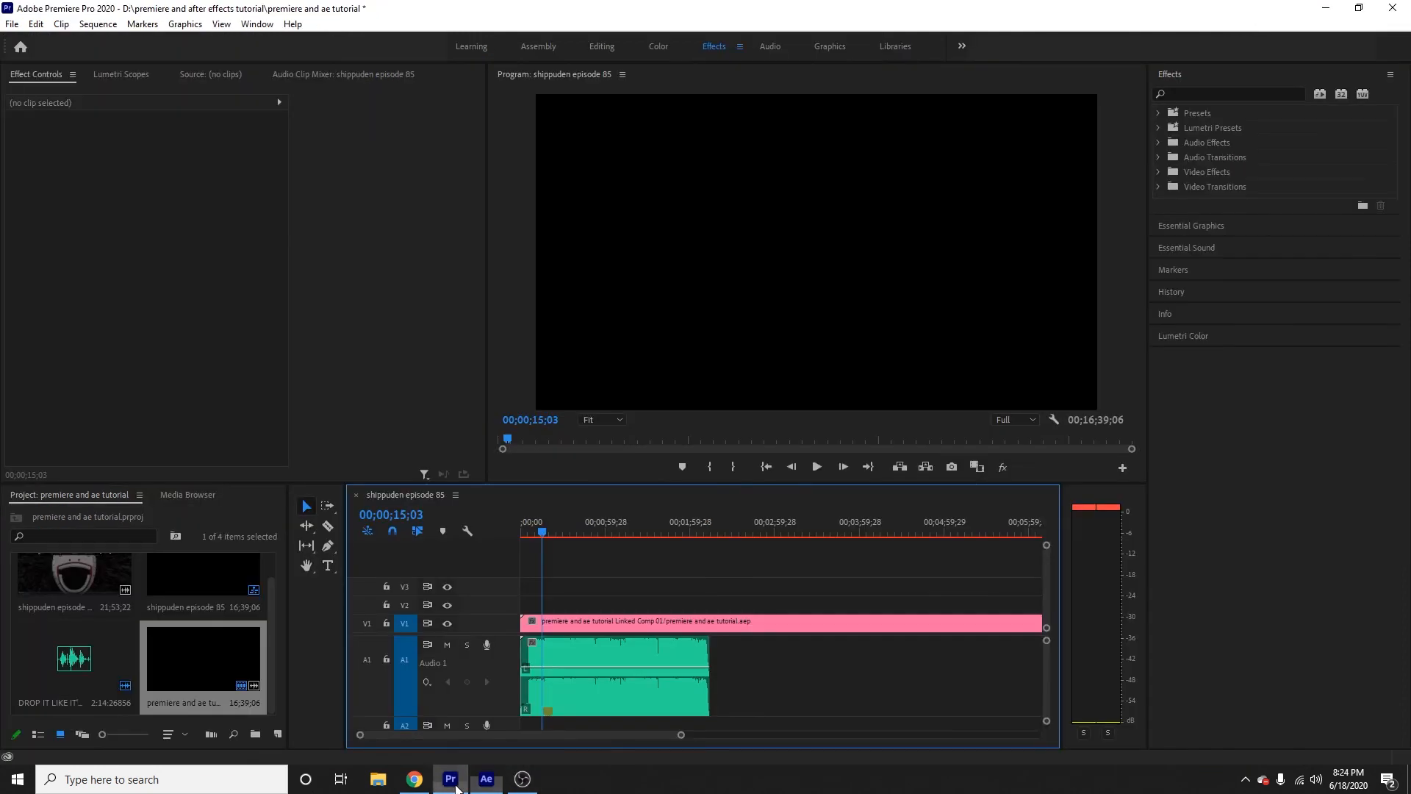
drag(680, 735, 585, 741)
drag(717, 529, 731, 535)
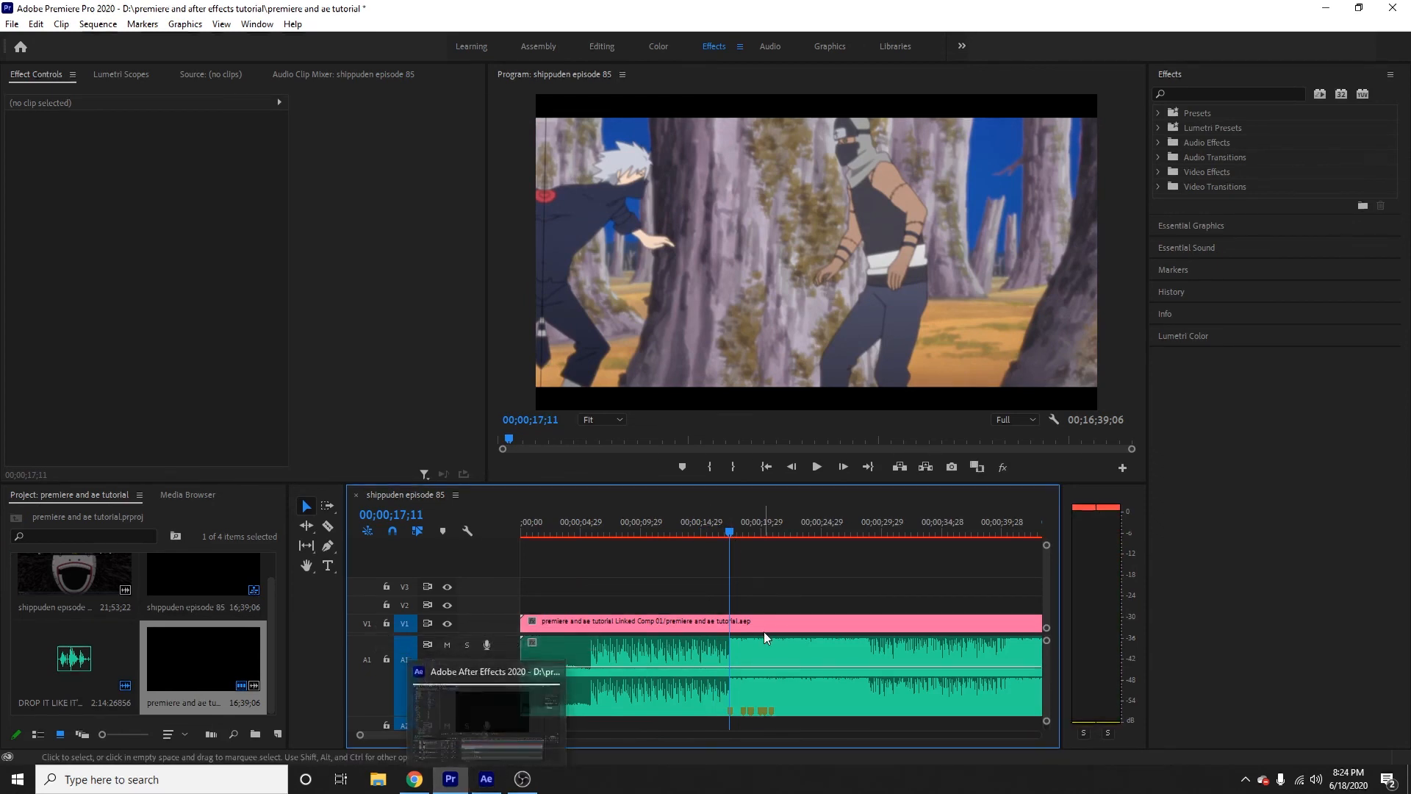
click(726, 529)
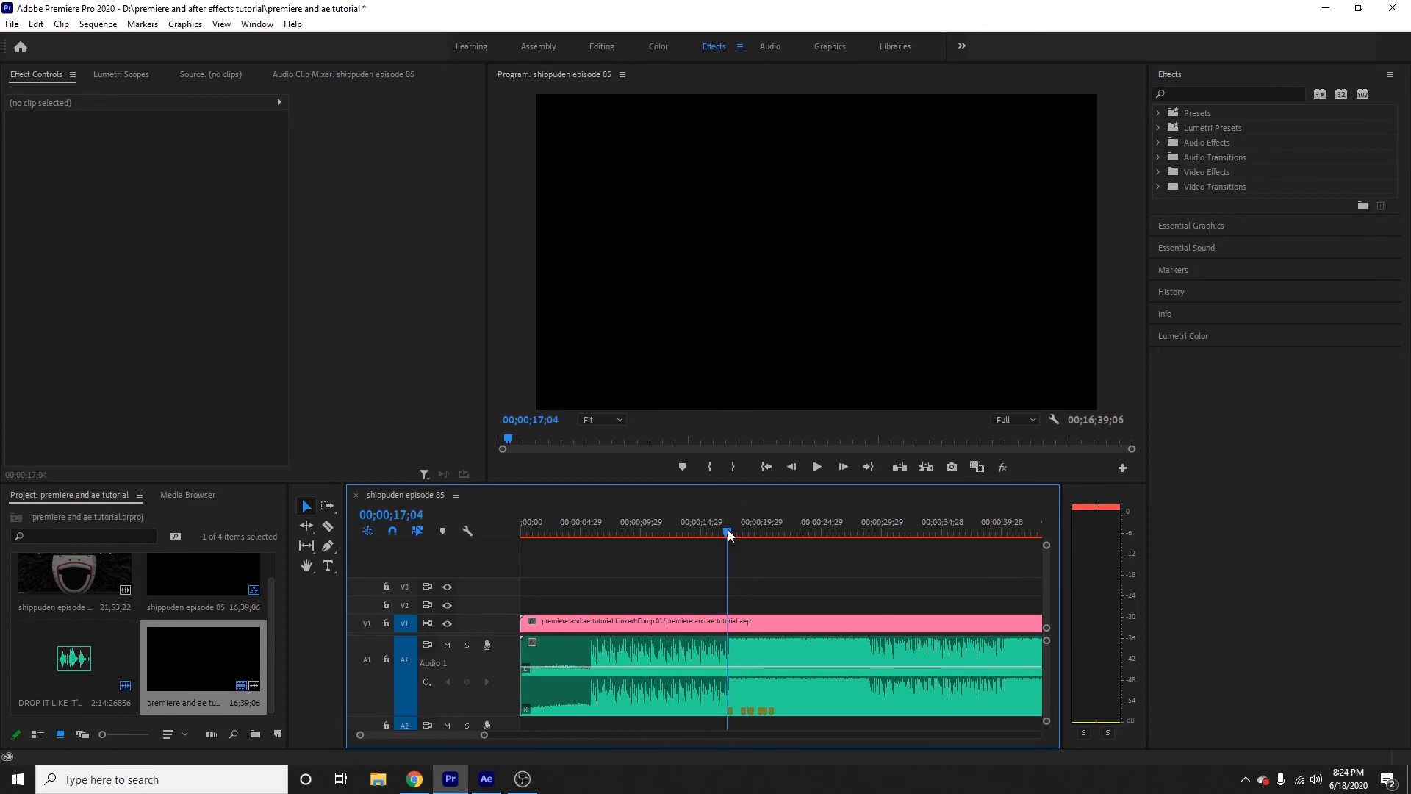
click(730, 531)
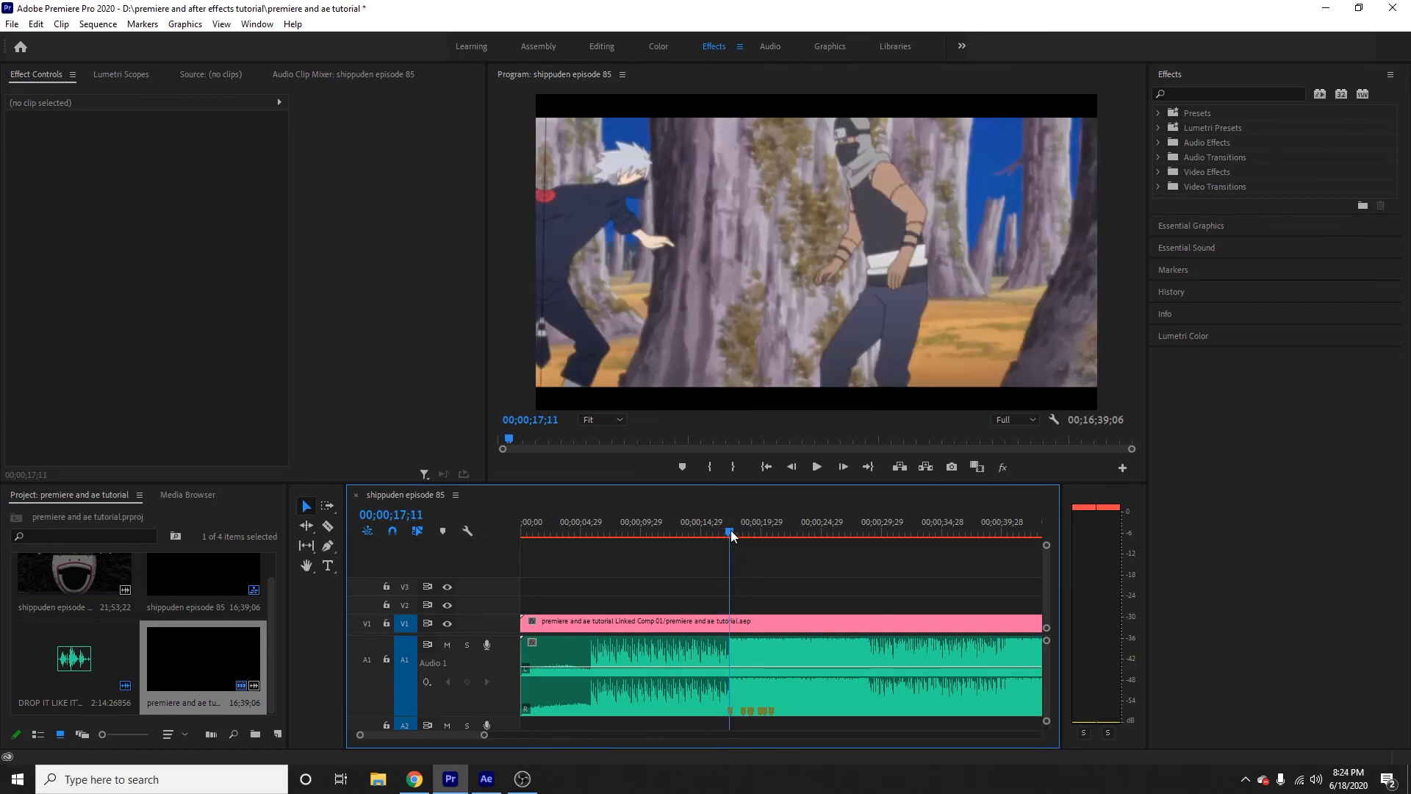
click(748, 627)
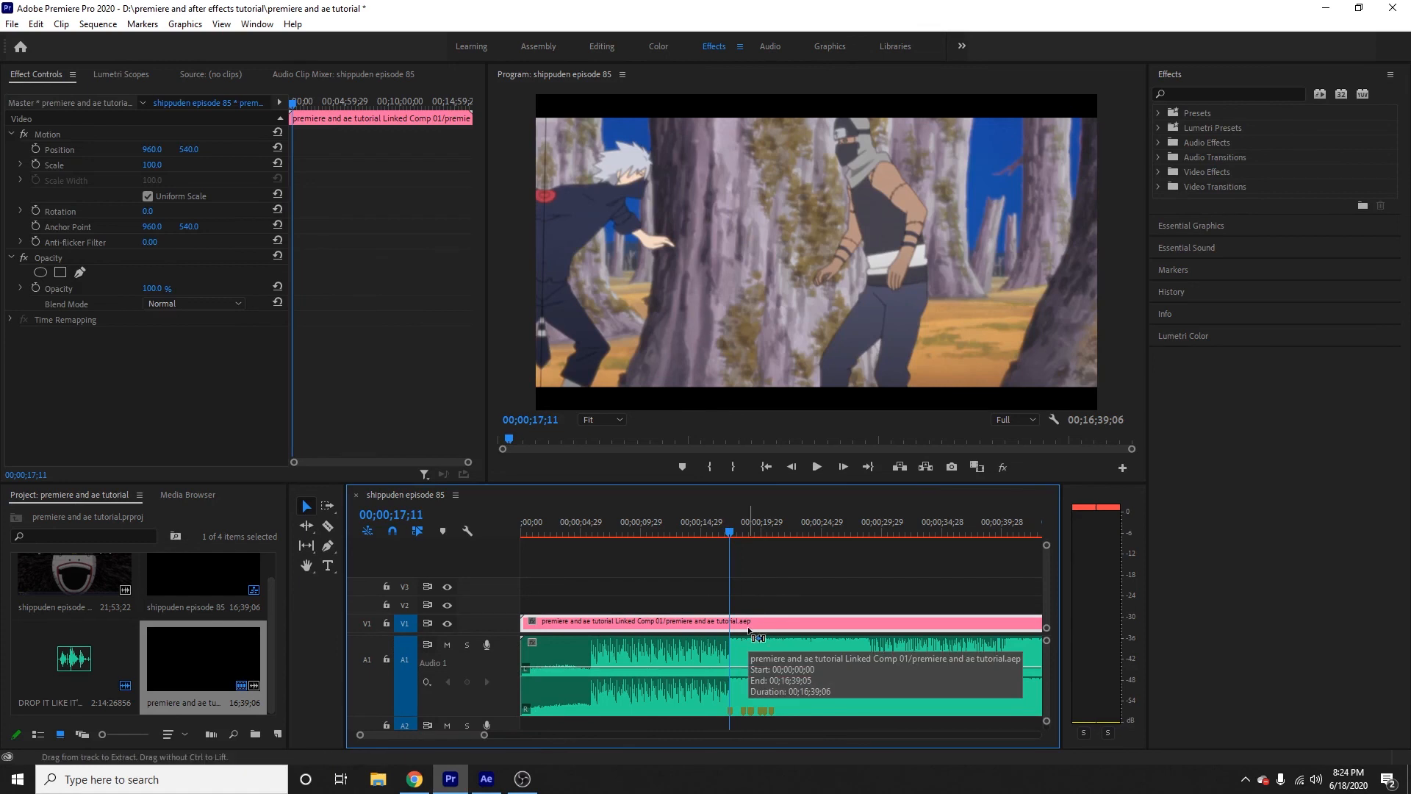
key(ctrl+k)
key(Delete)
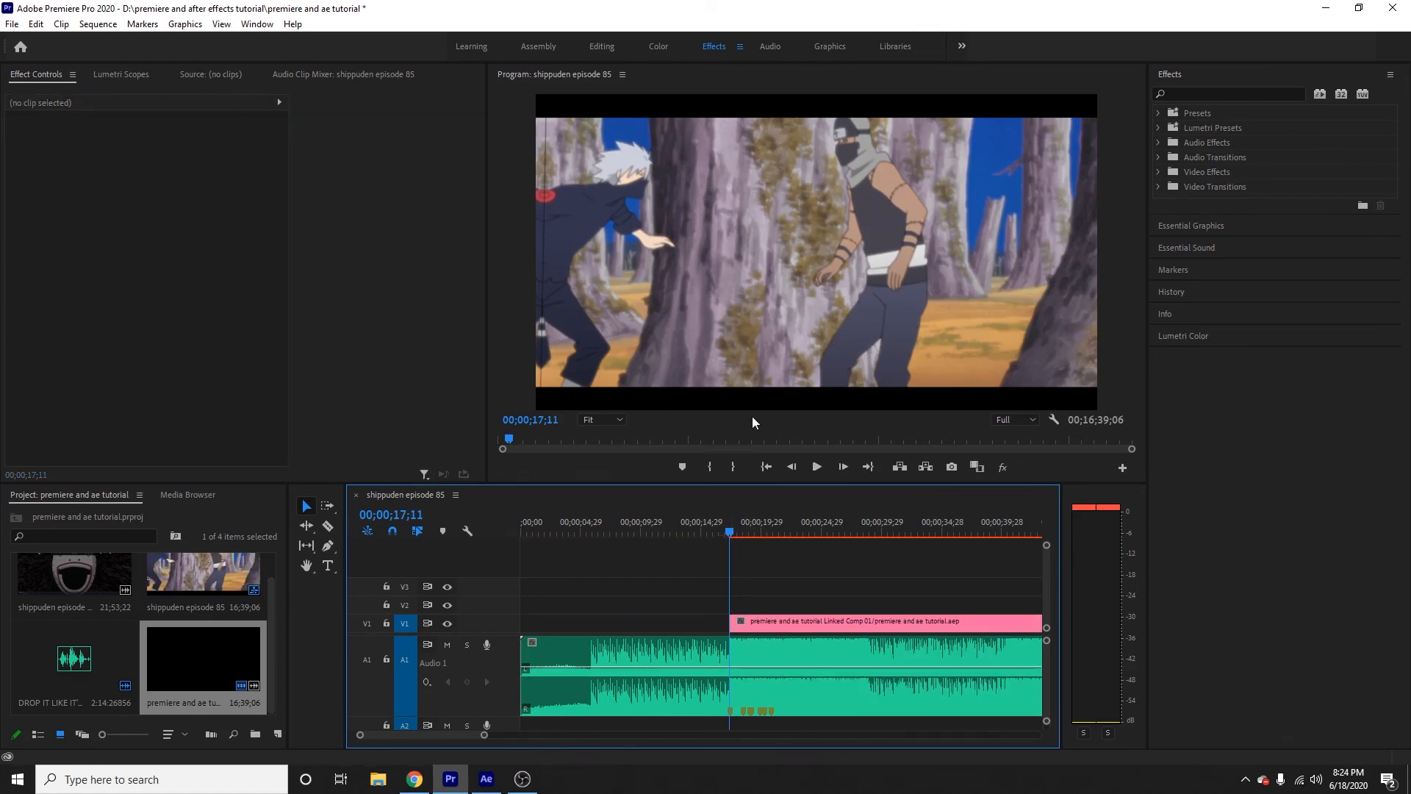
- Set the sequence's in point at 00;00;17;11 and its out point at 00;00;21;14
key(i)
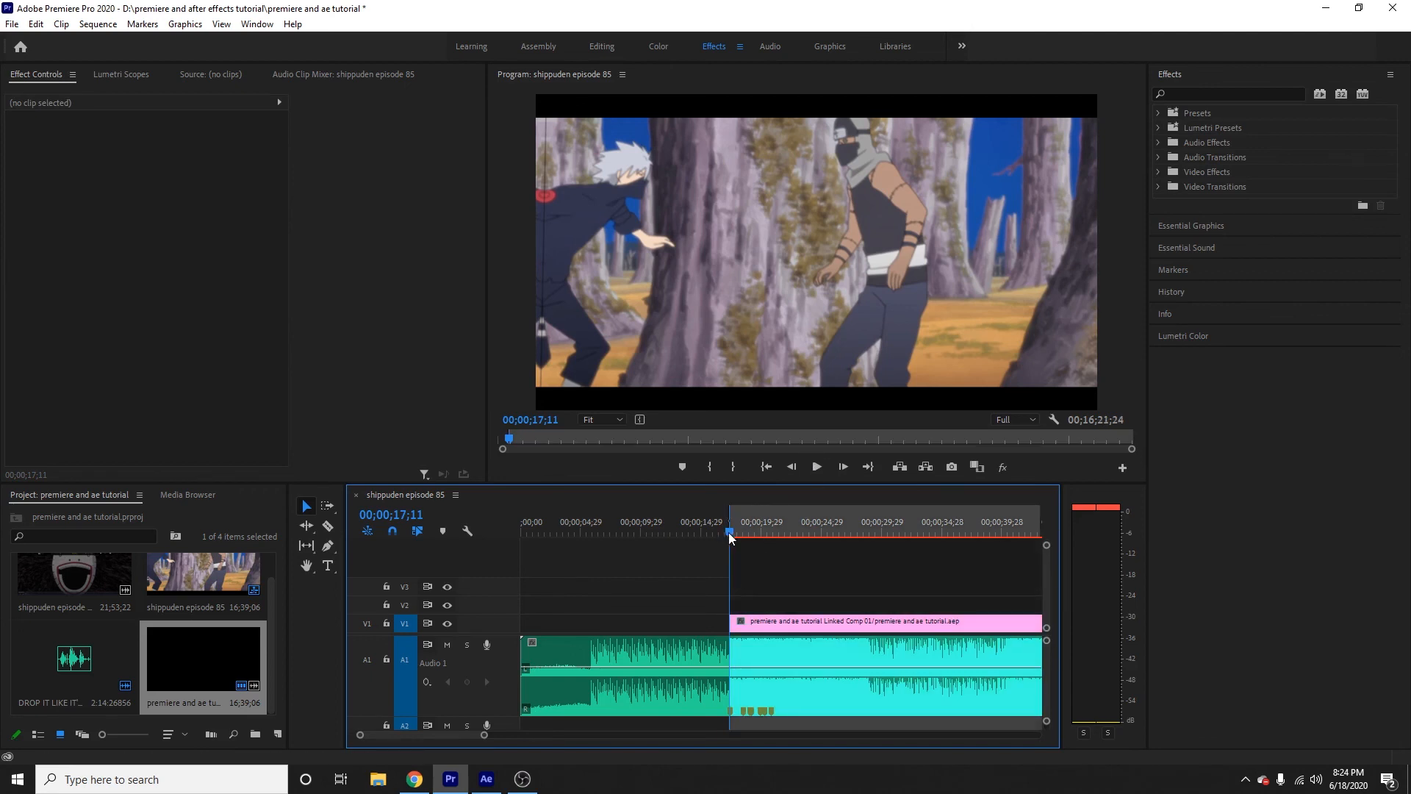
drag(729, 532, 778, 551)
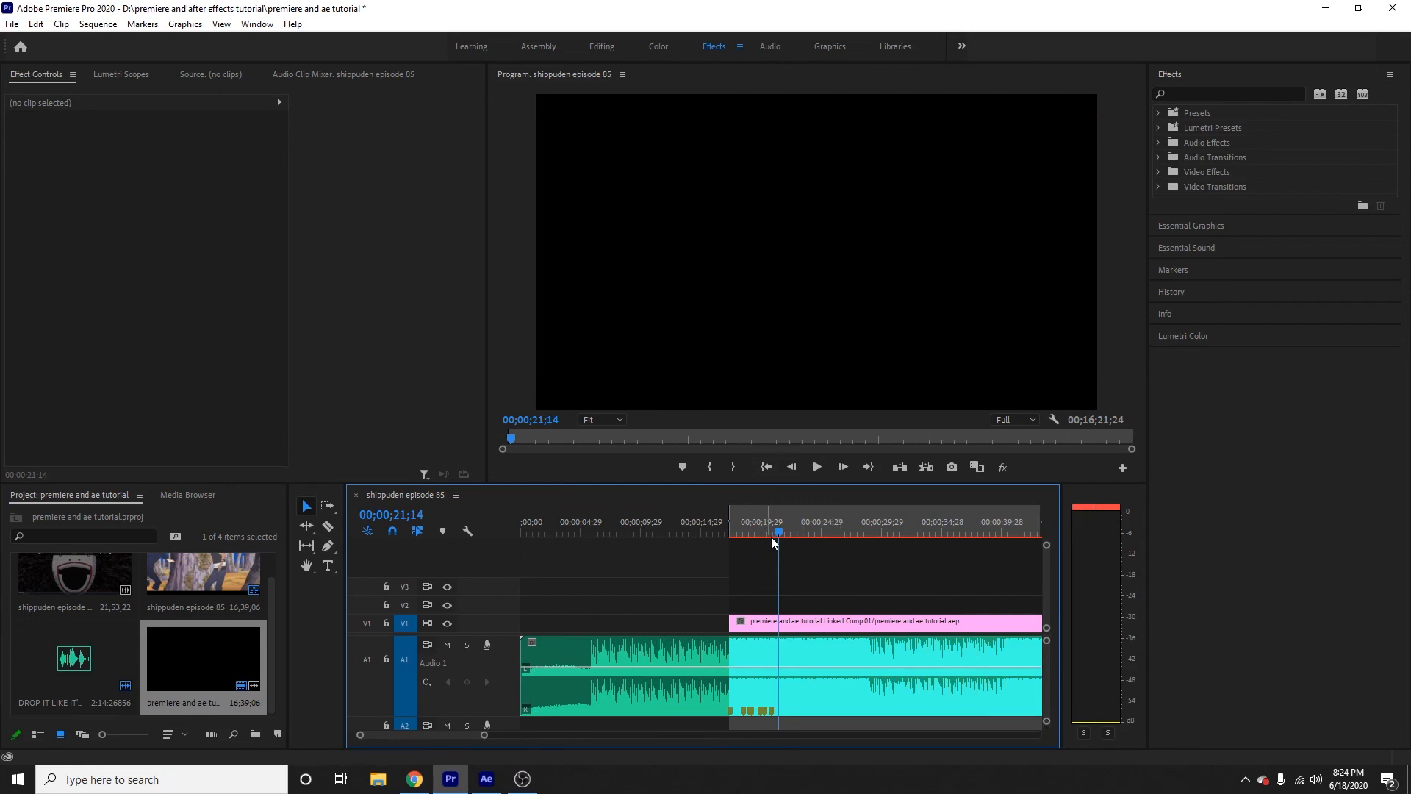
key(o)
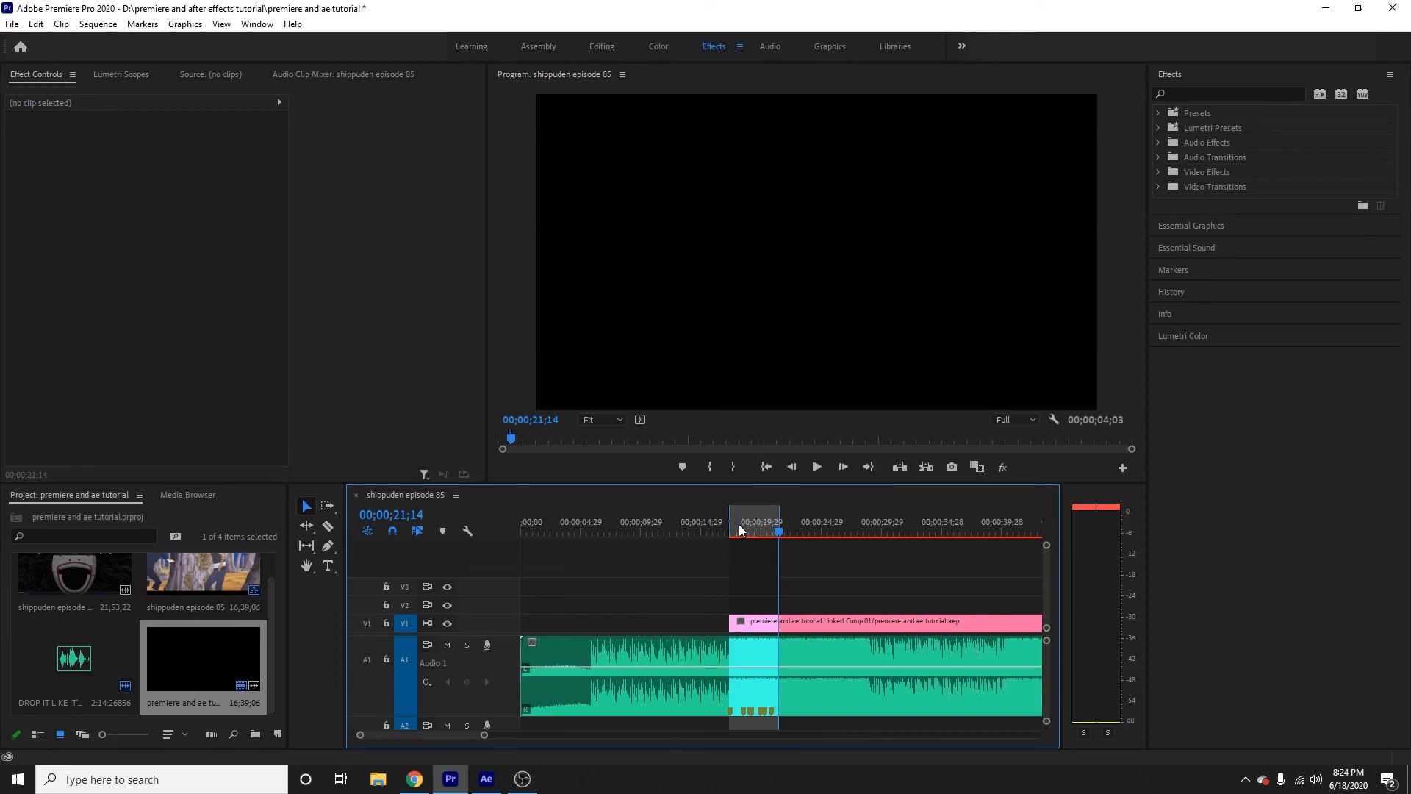
- Render the shippuden episode 85 sequence between its in and out points
drag(736, 526, 786, 531)
click(99, 24)
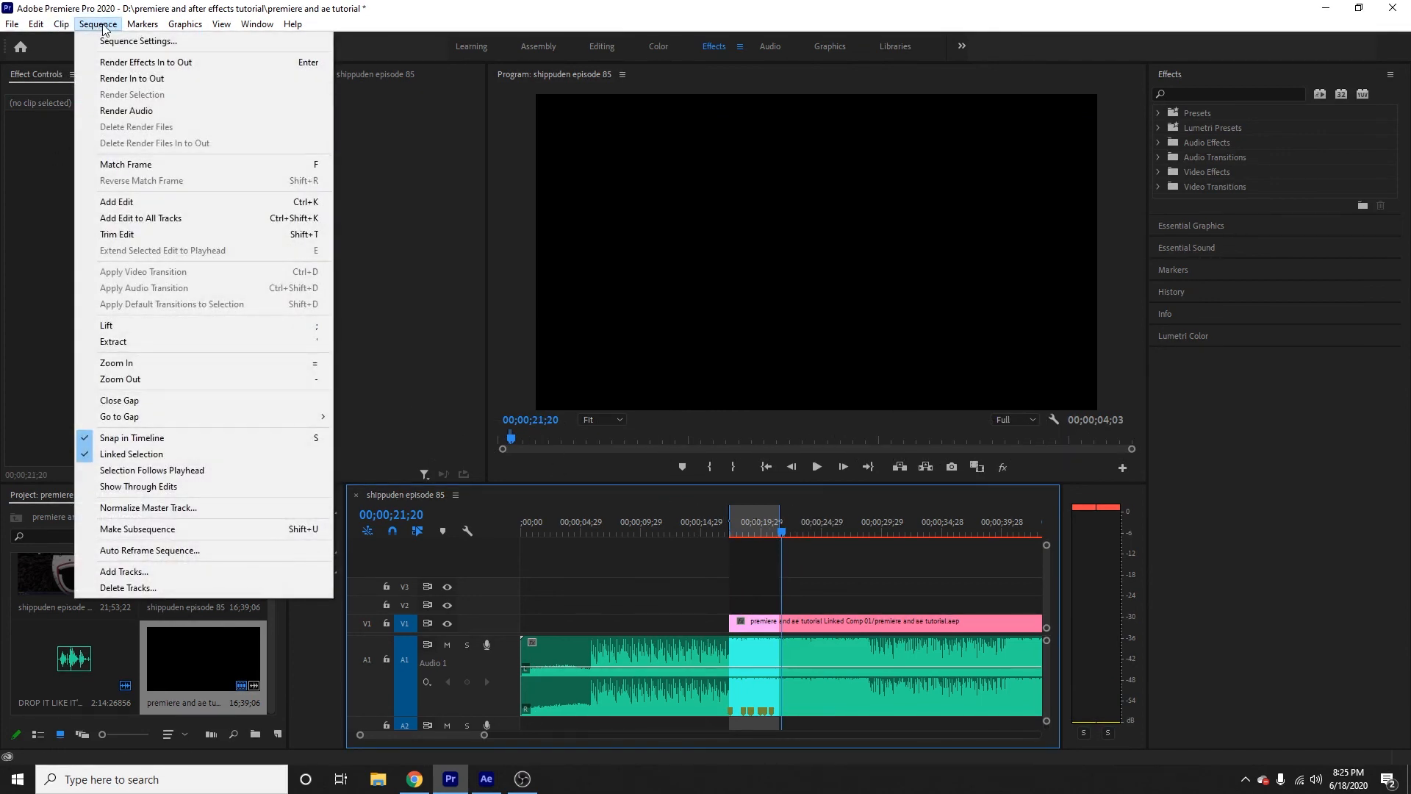
click(141, 82)
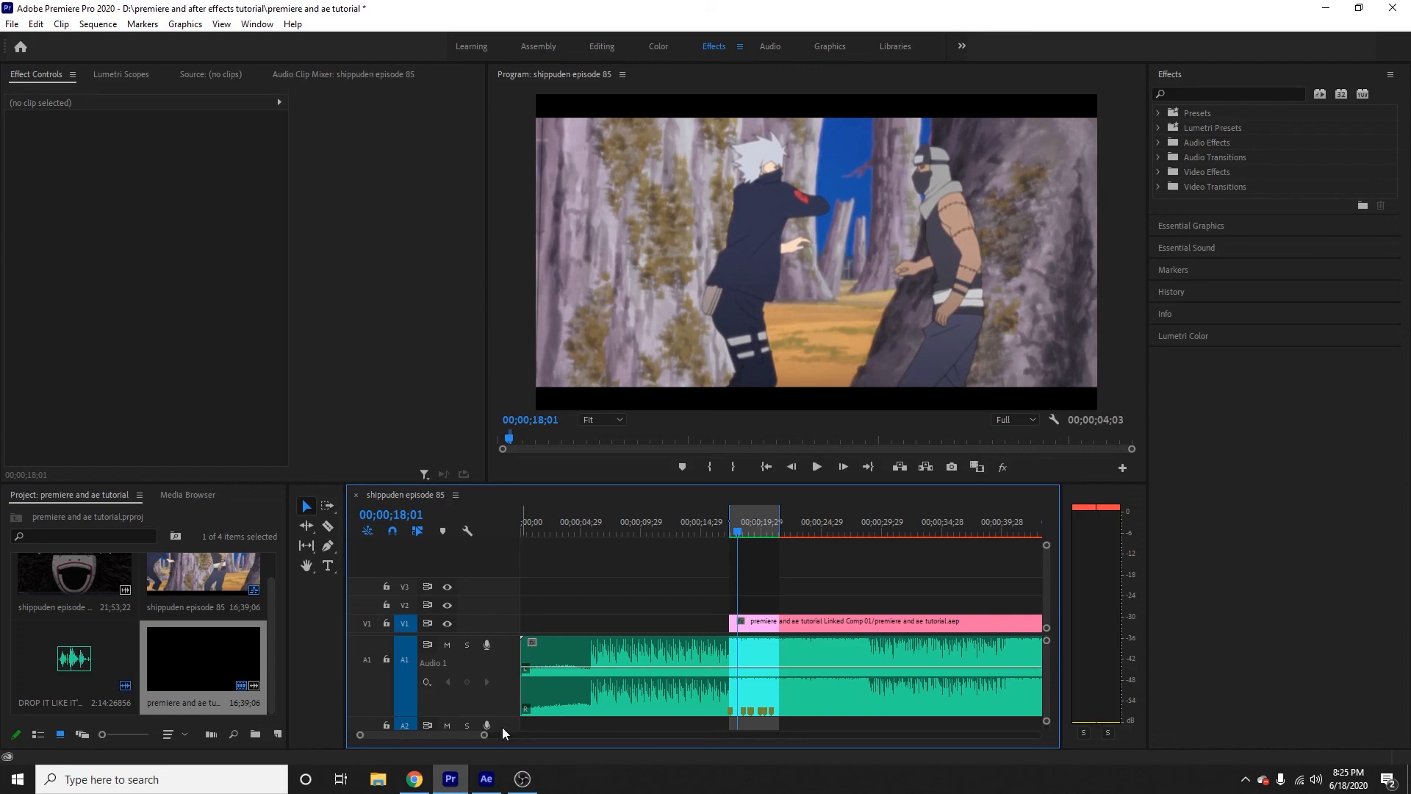
- Play back the rendered section with the Program monitor maximized, and restore the normal panel layout
drag(484, 735, 469, 735)
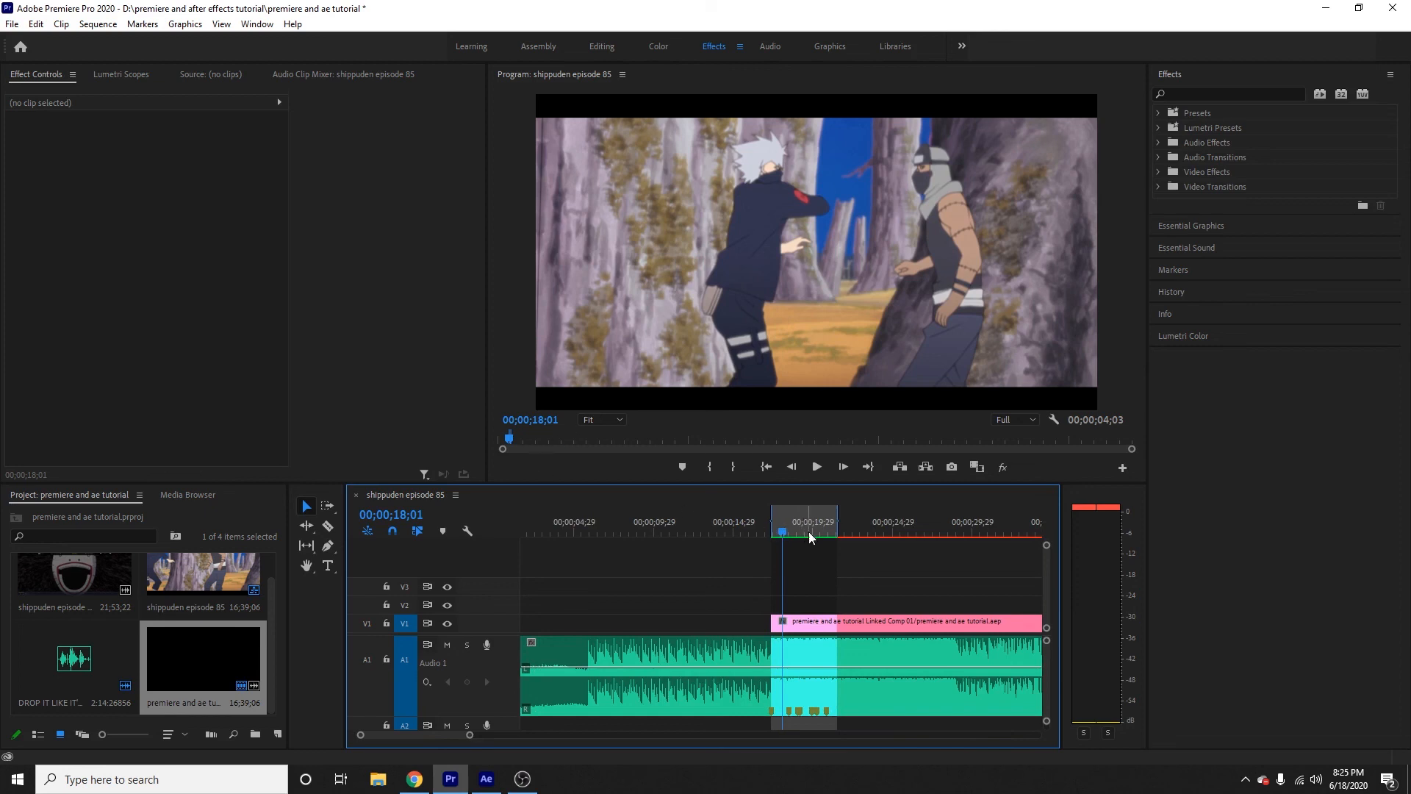
click(525, 357)
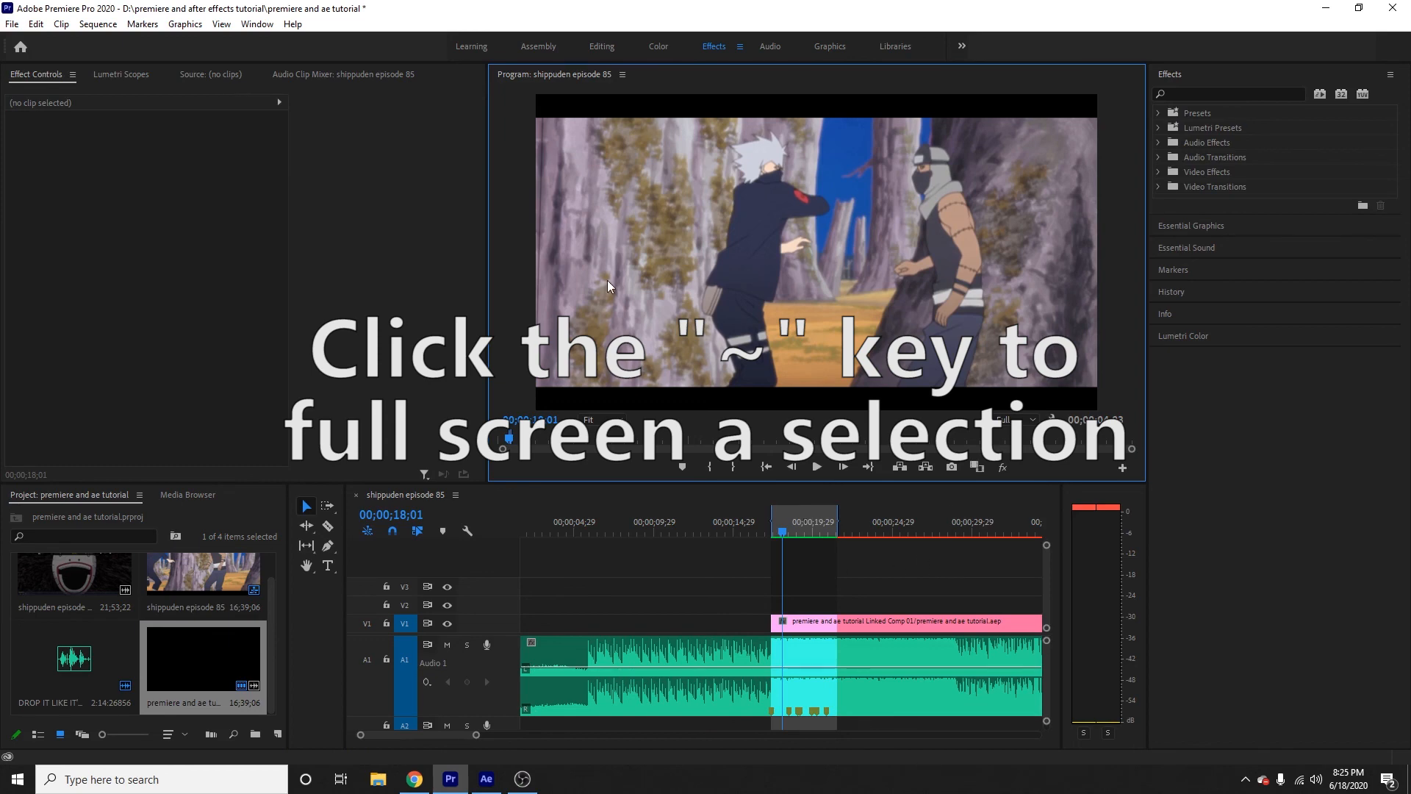
key(grave)
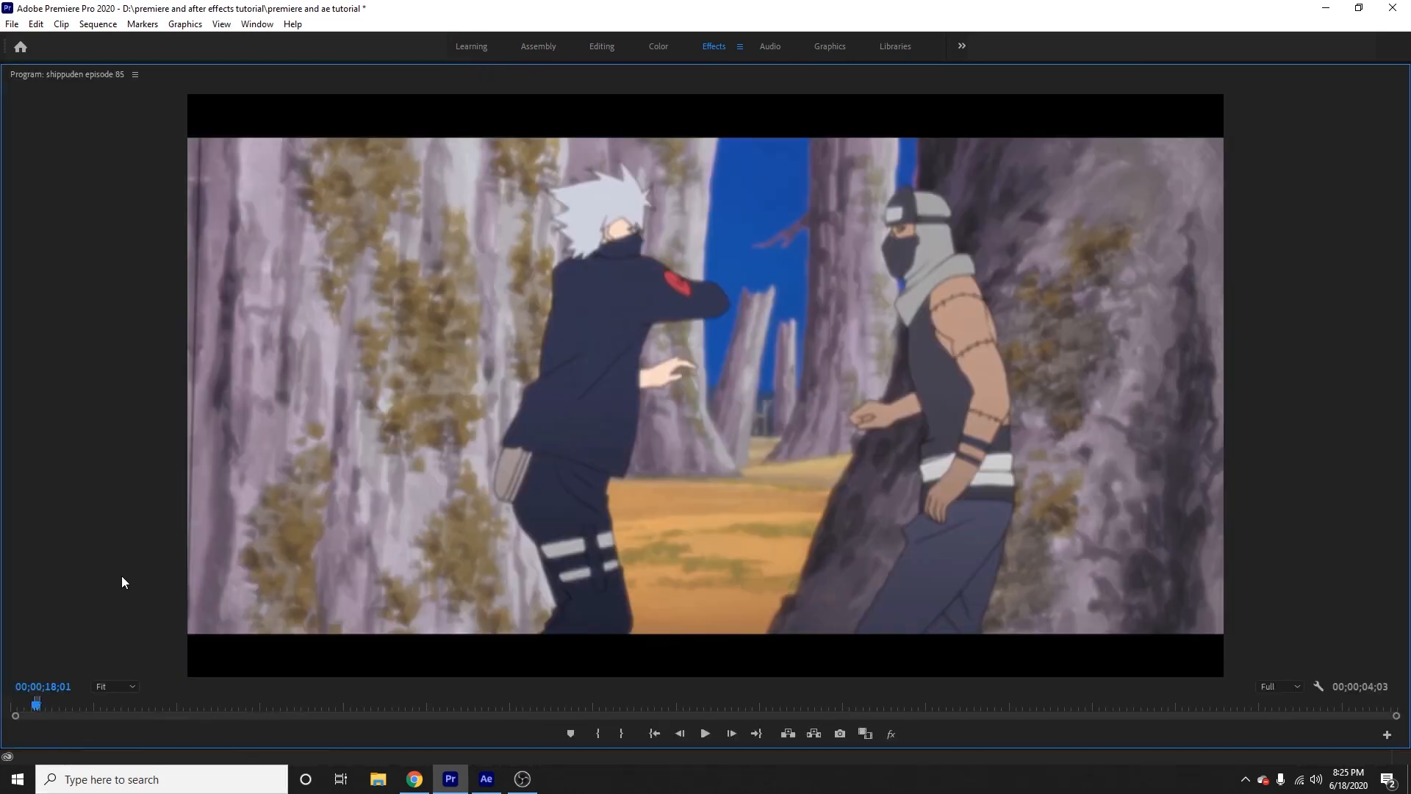
key(space)
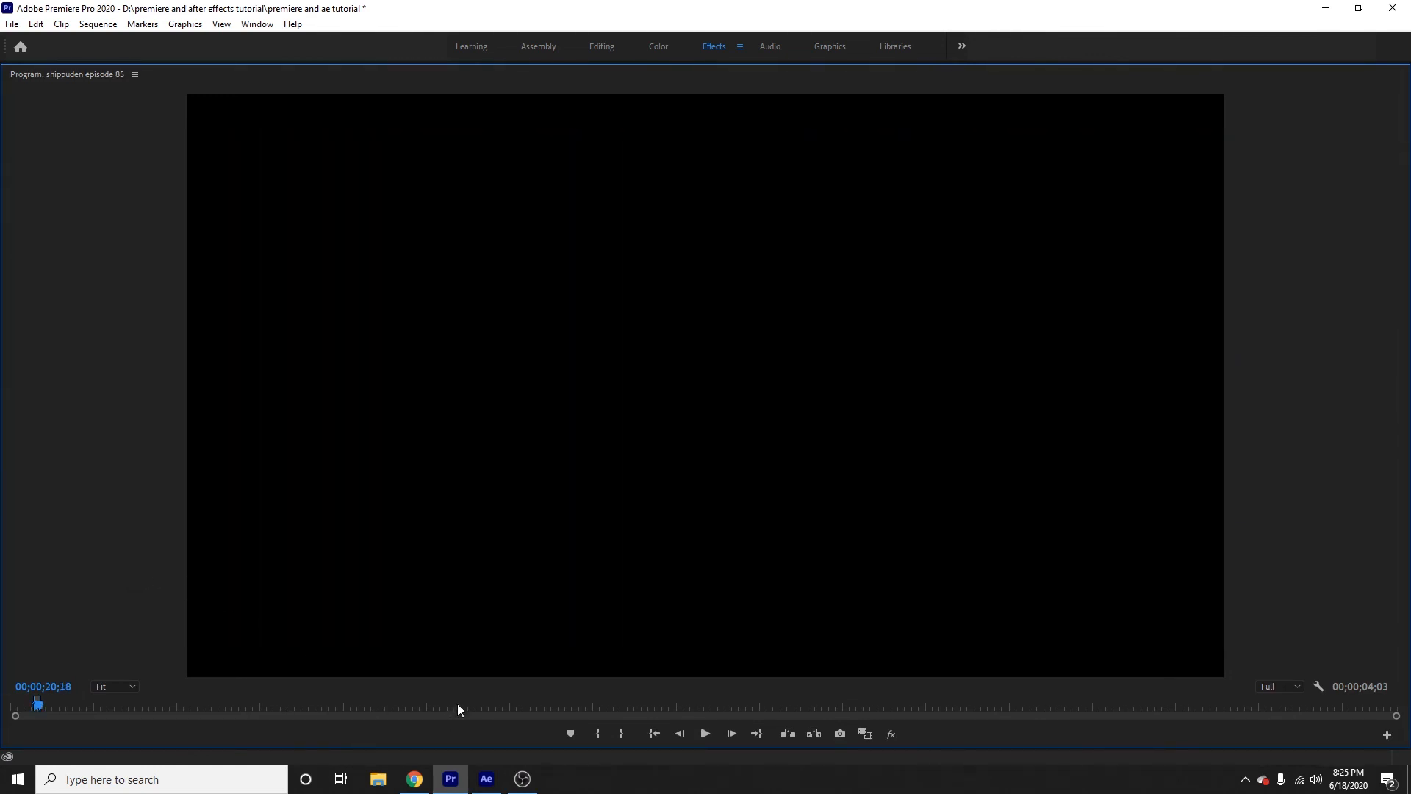
key(grave)
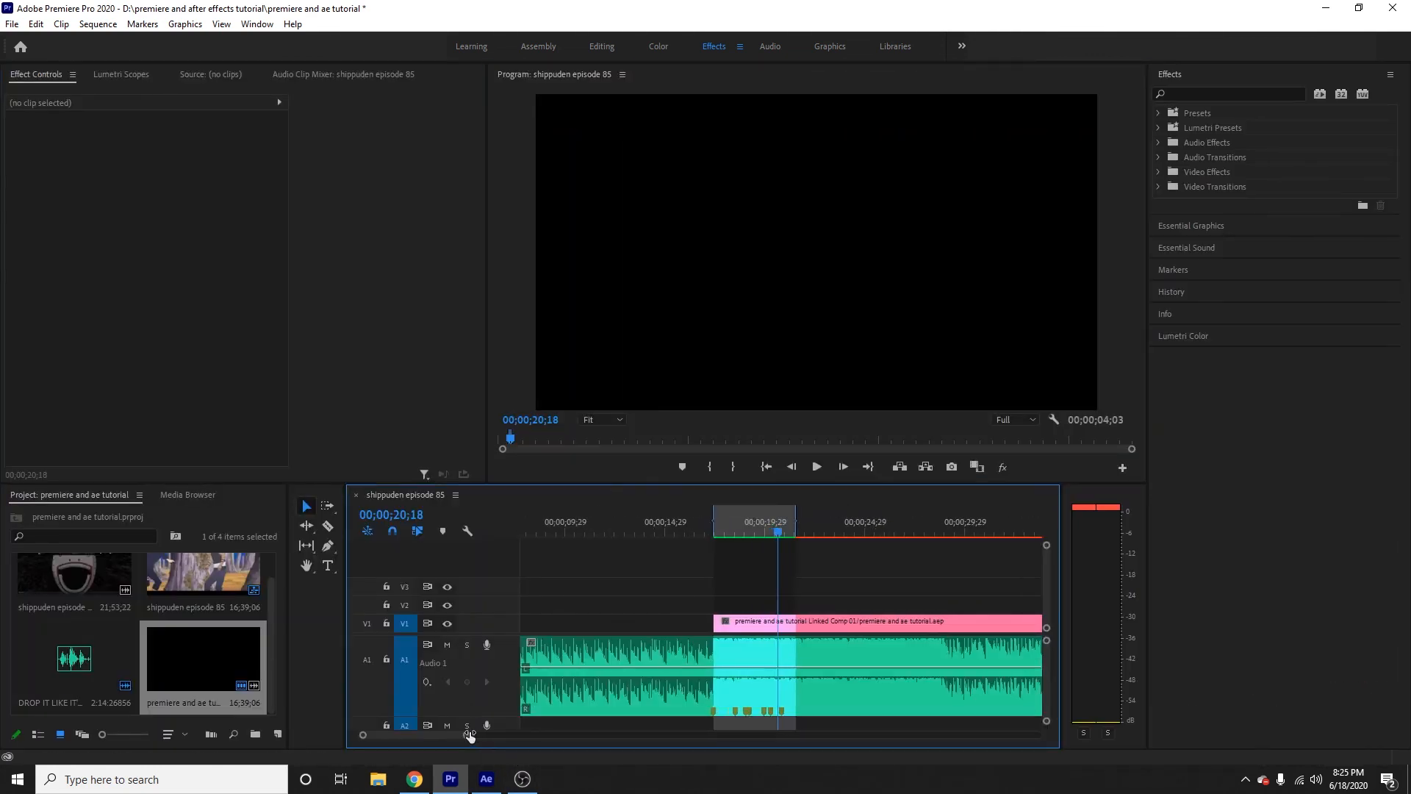
drag(470, 736, 451, 735)
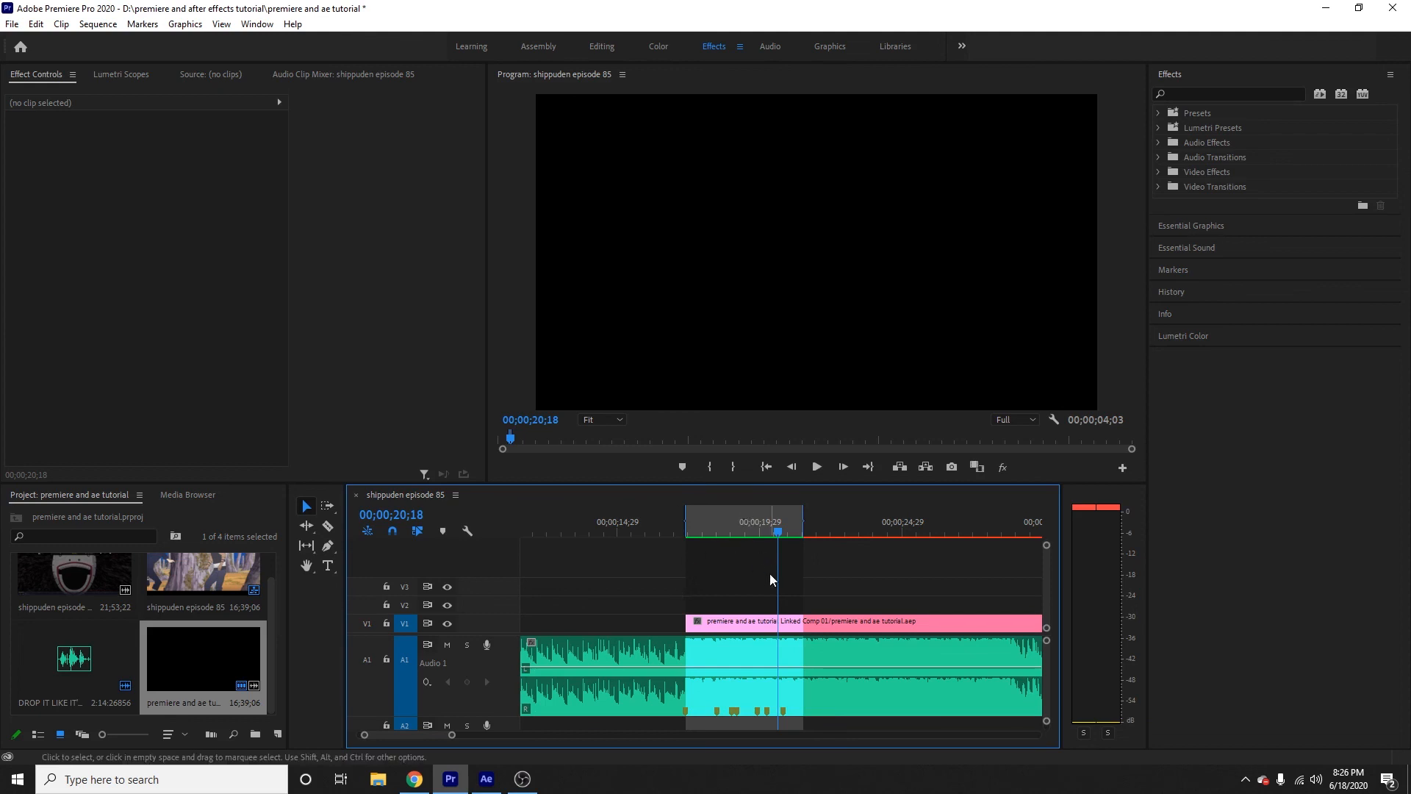
click(11, 24)
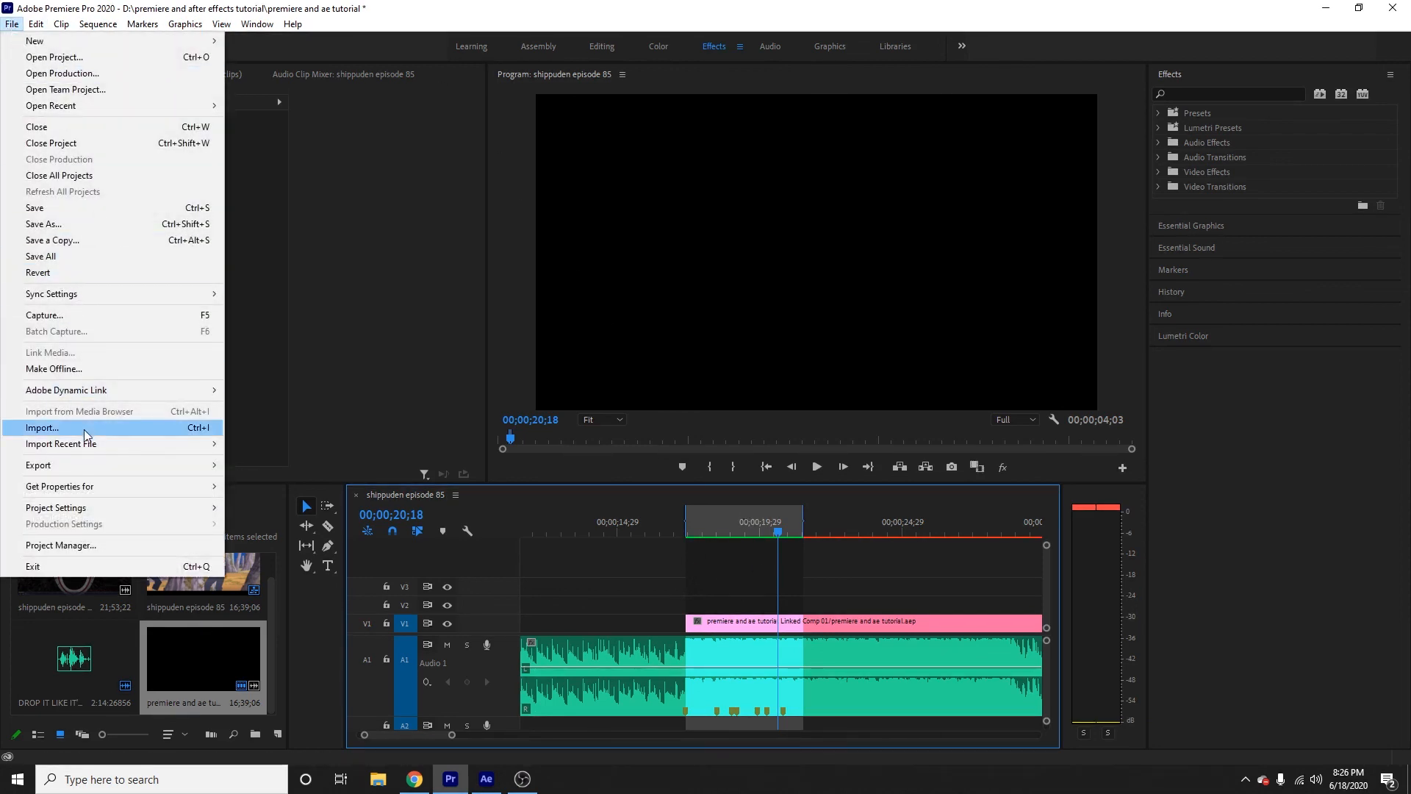
mouse_move(79, 461)
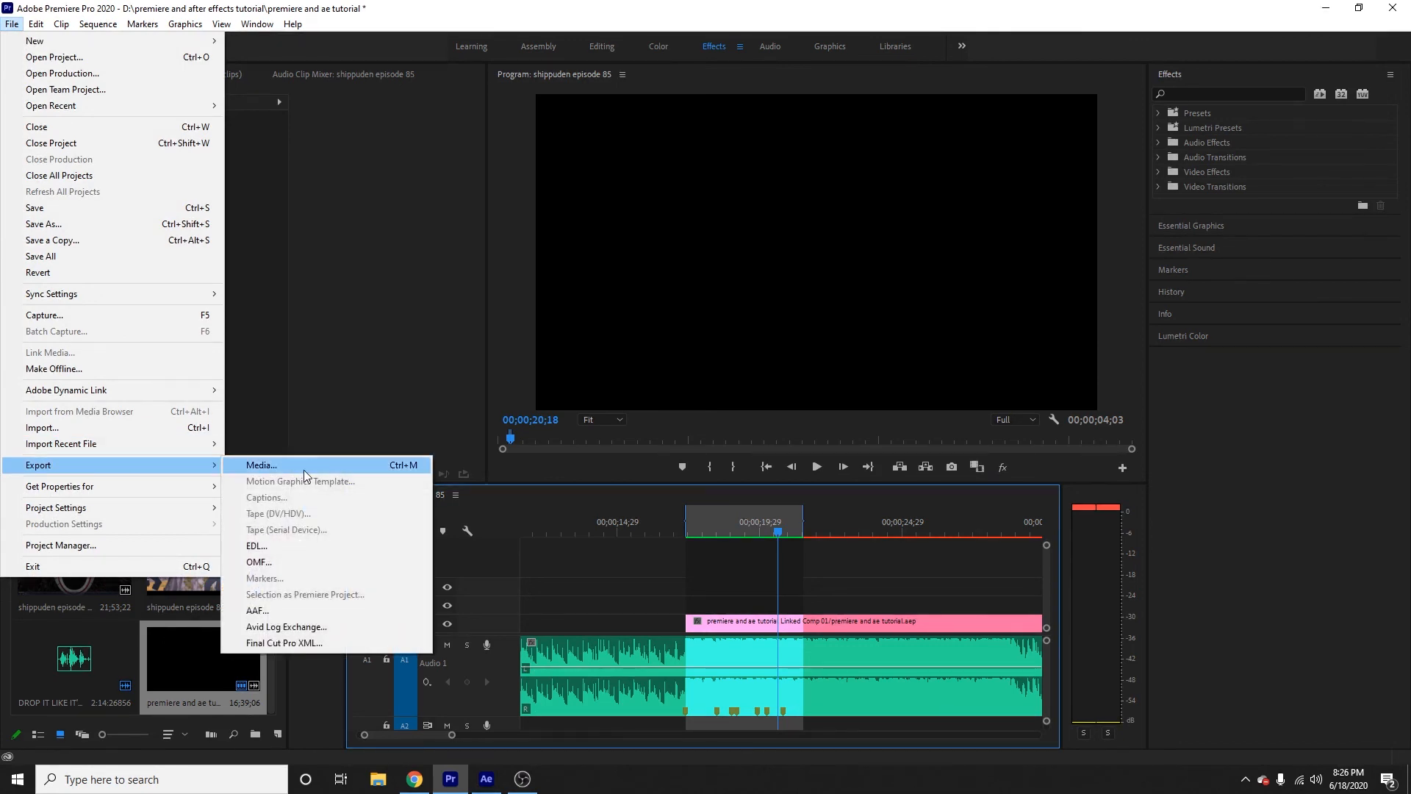
click(660, 564)
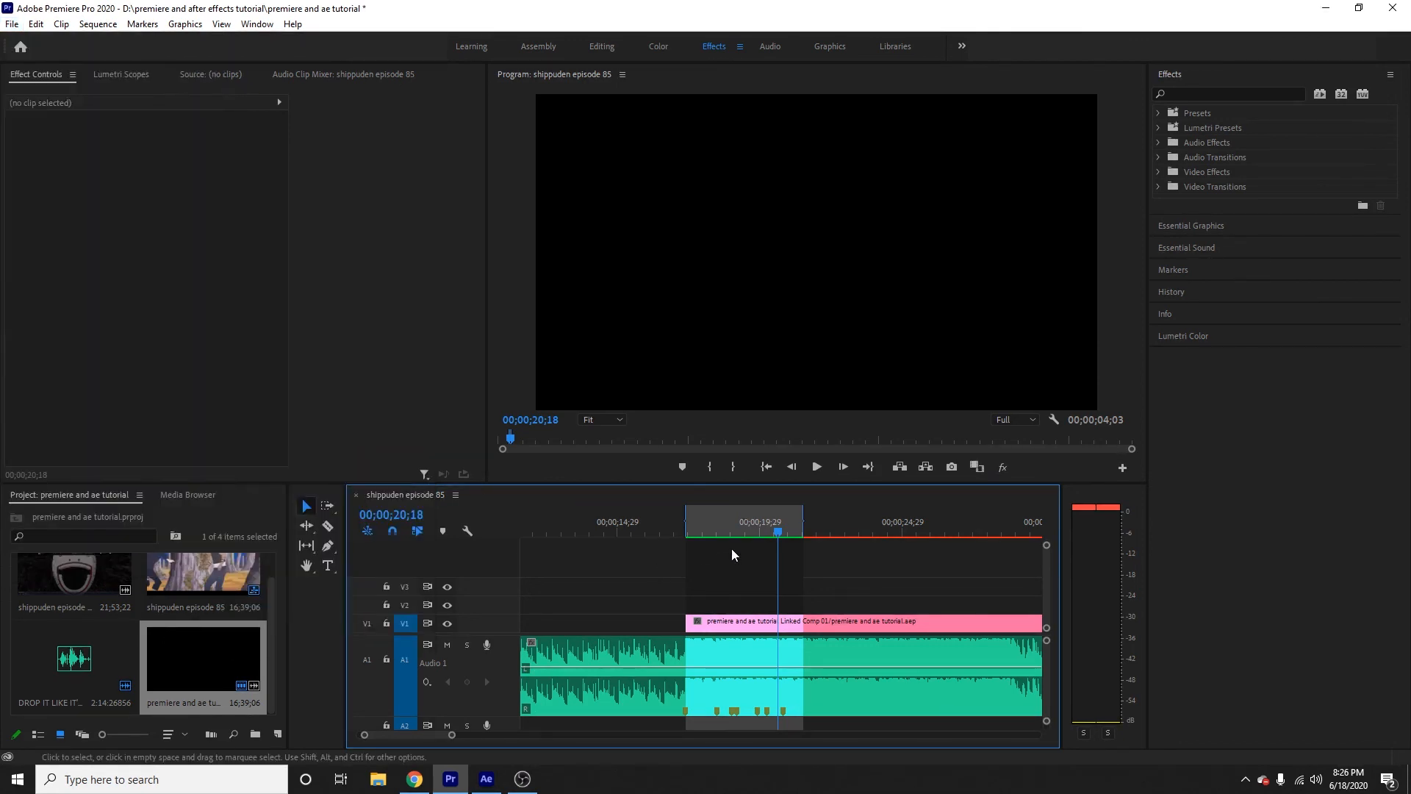